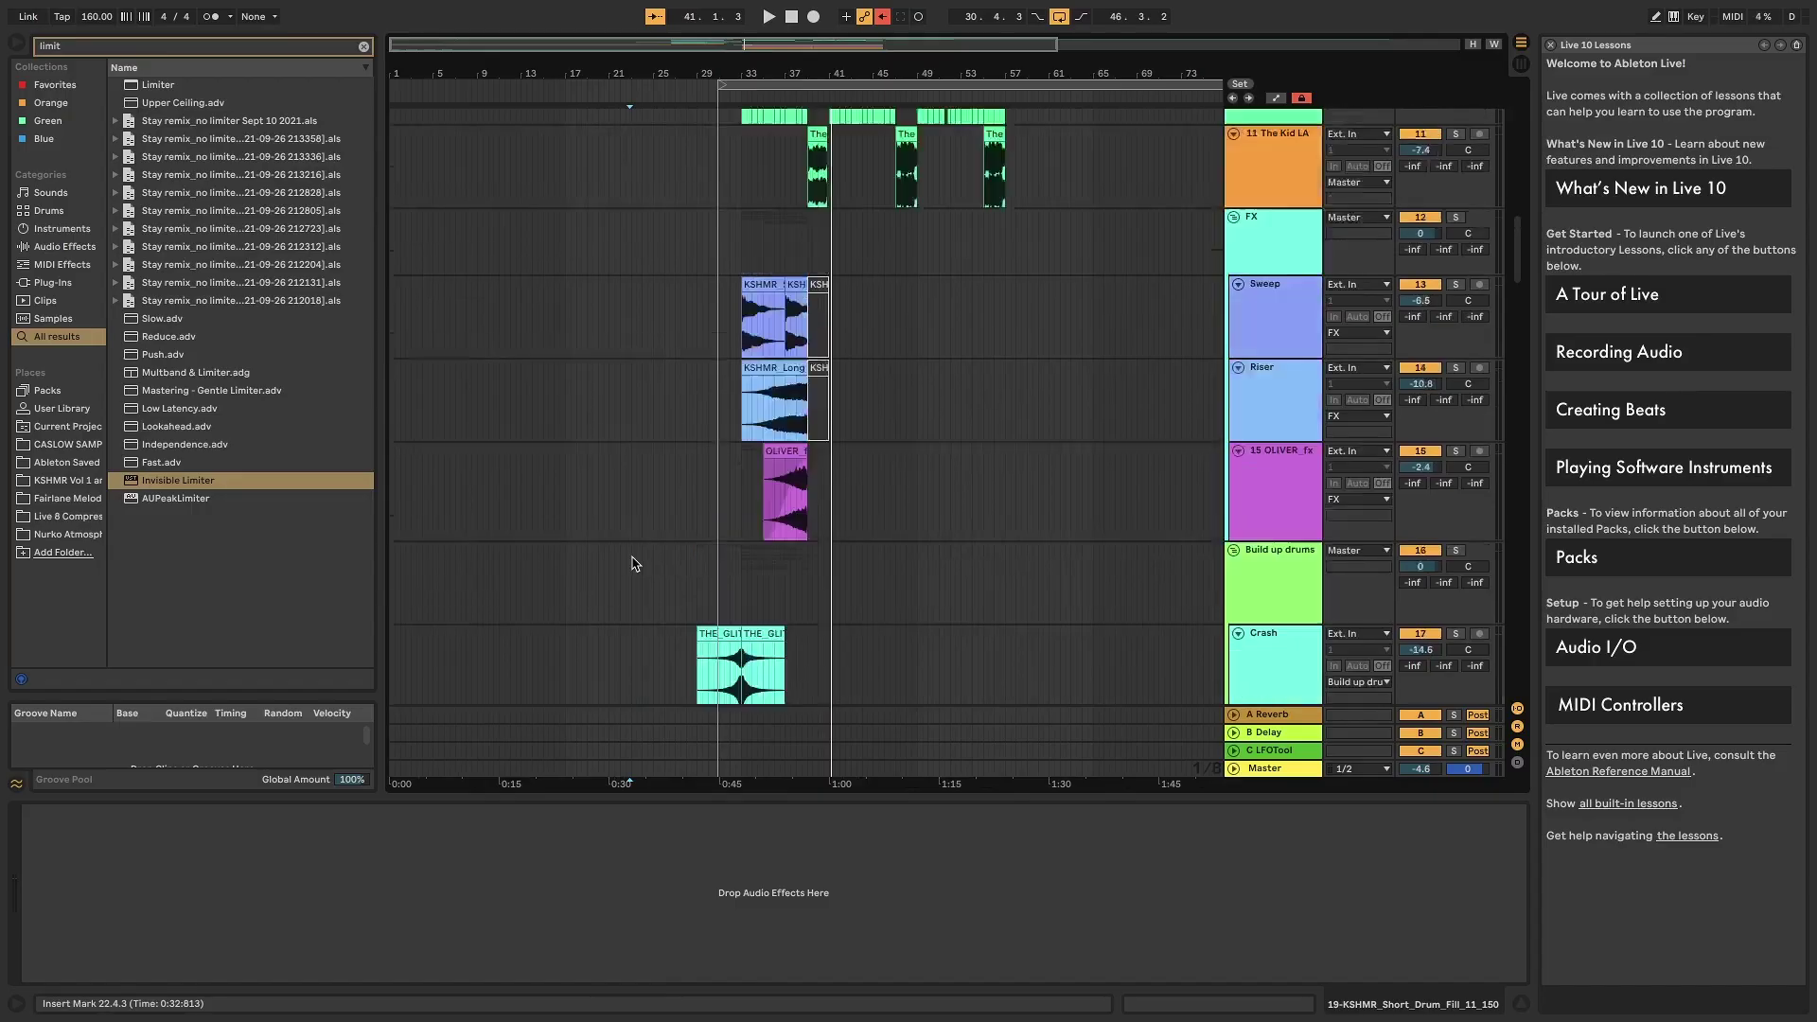
scroll(634, 564, "up", 5)
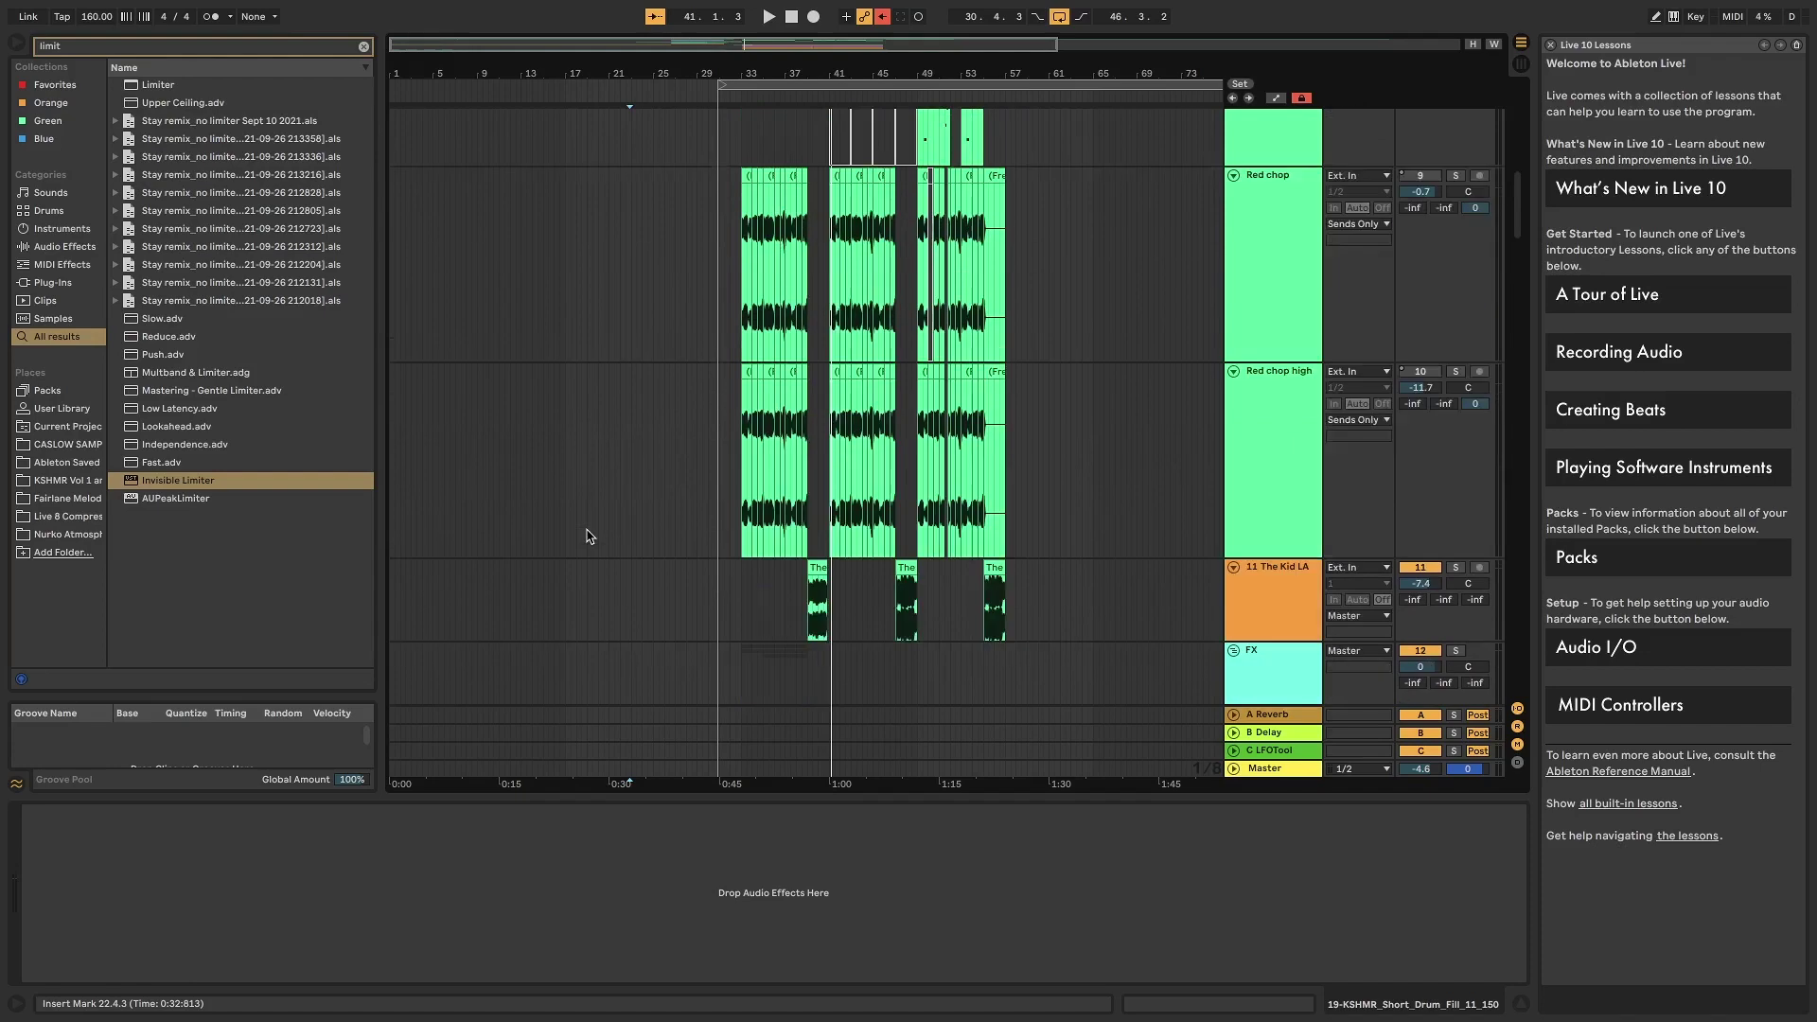
scroll(754, 506, "up", 2)
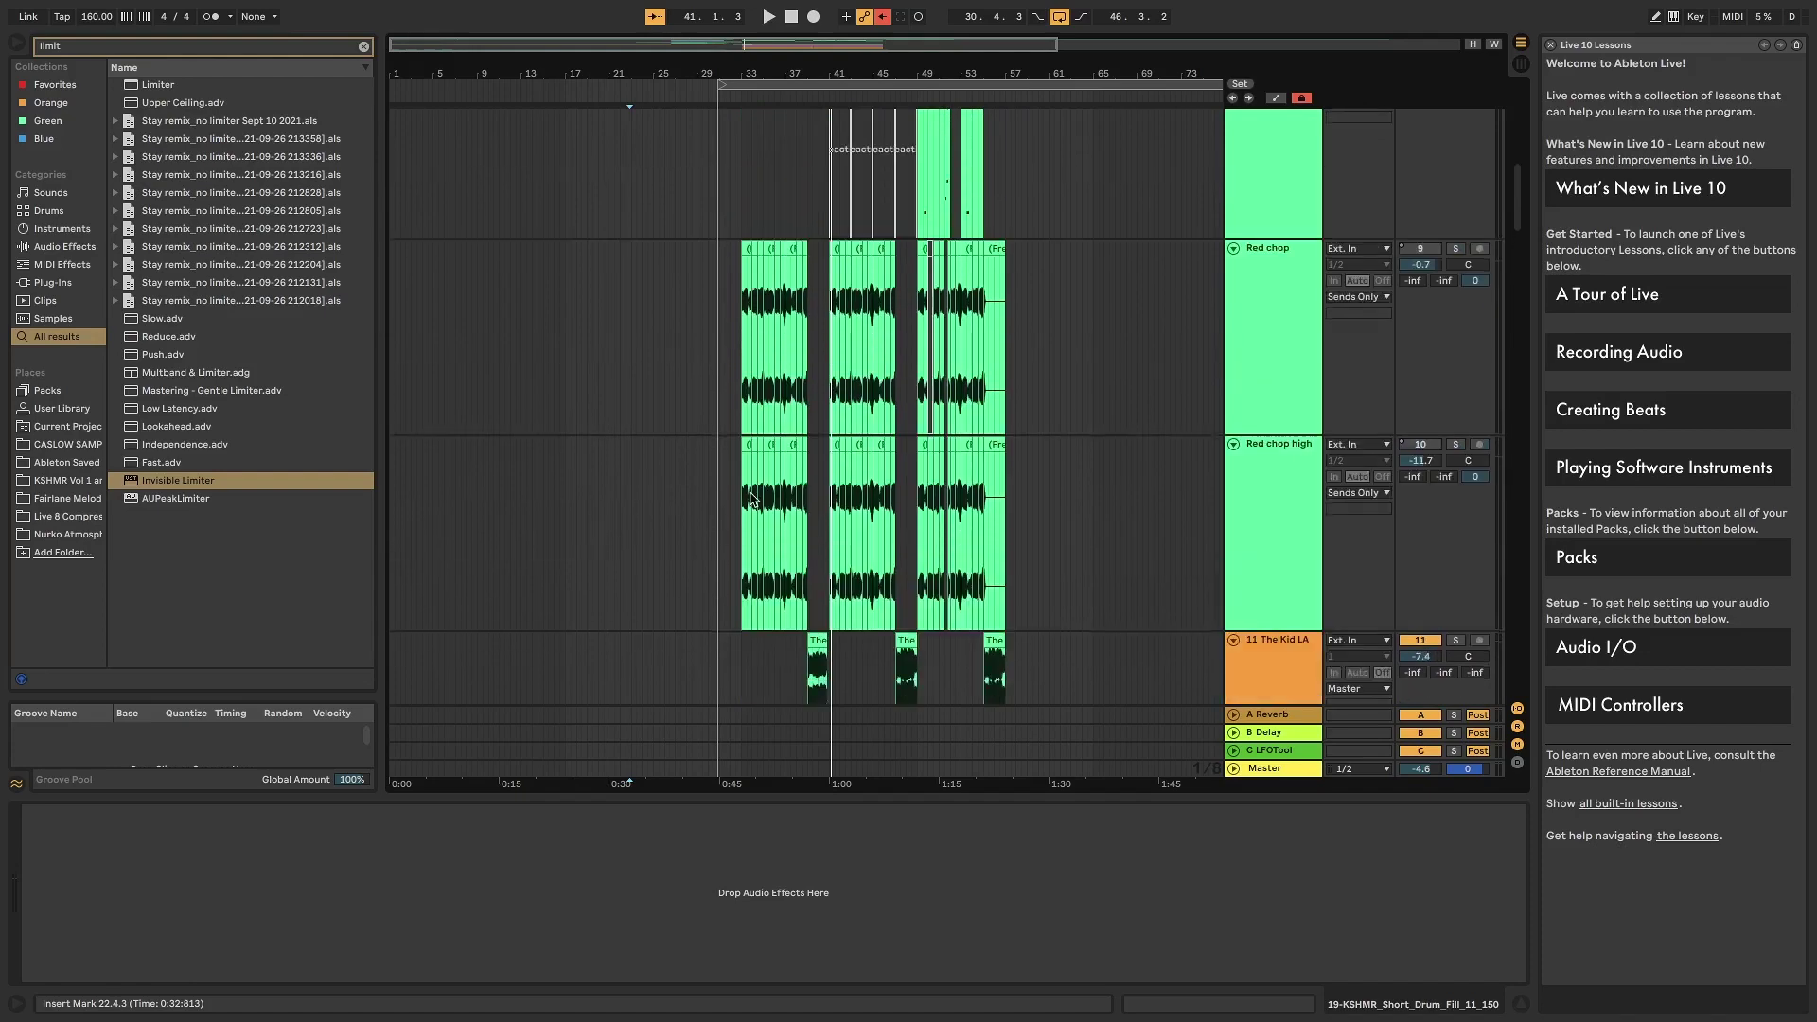
scroll(757, 492, "up", 4)
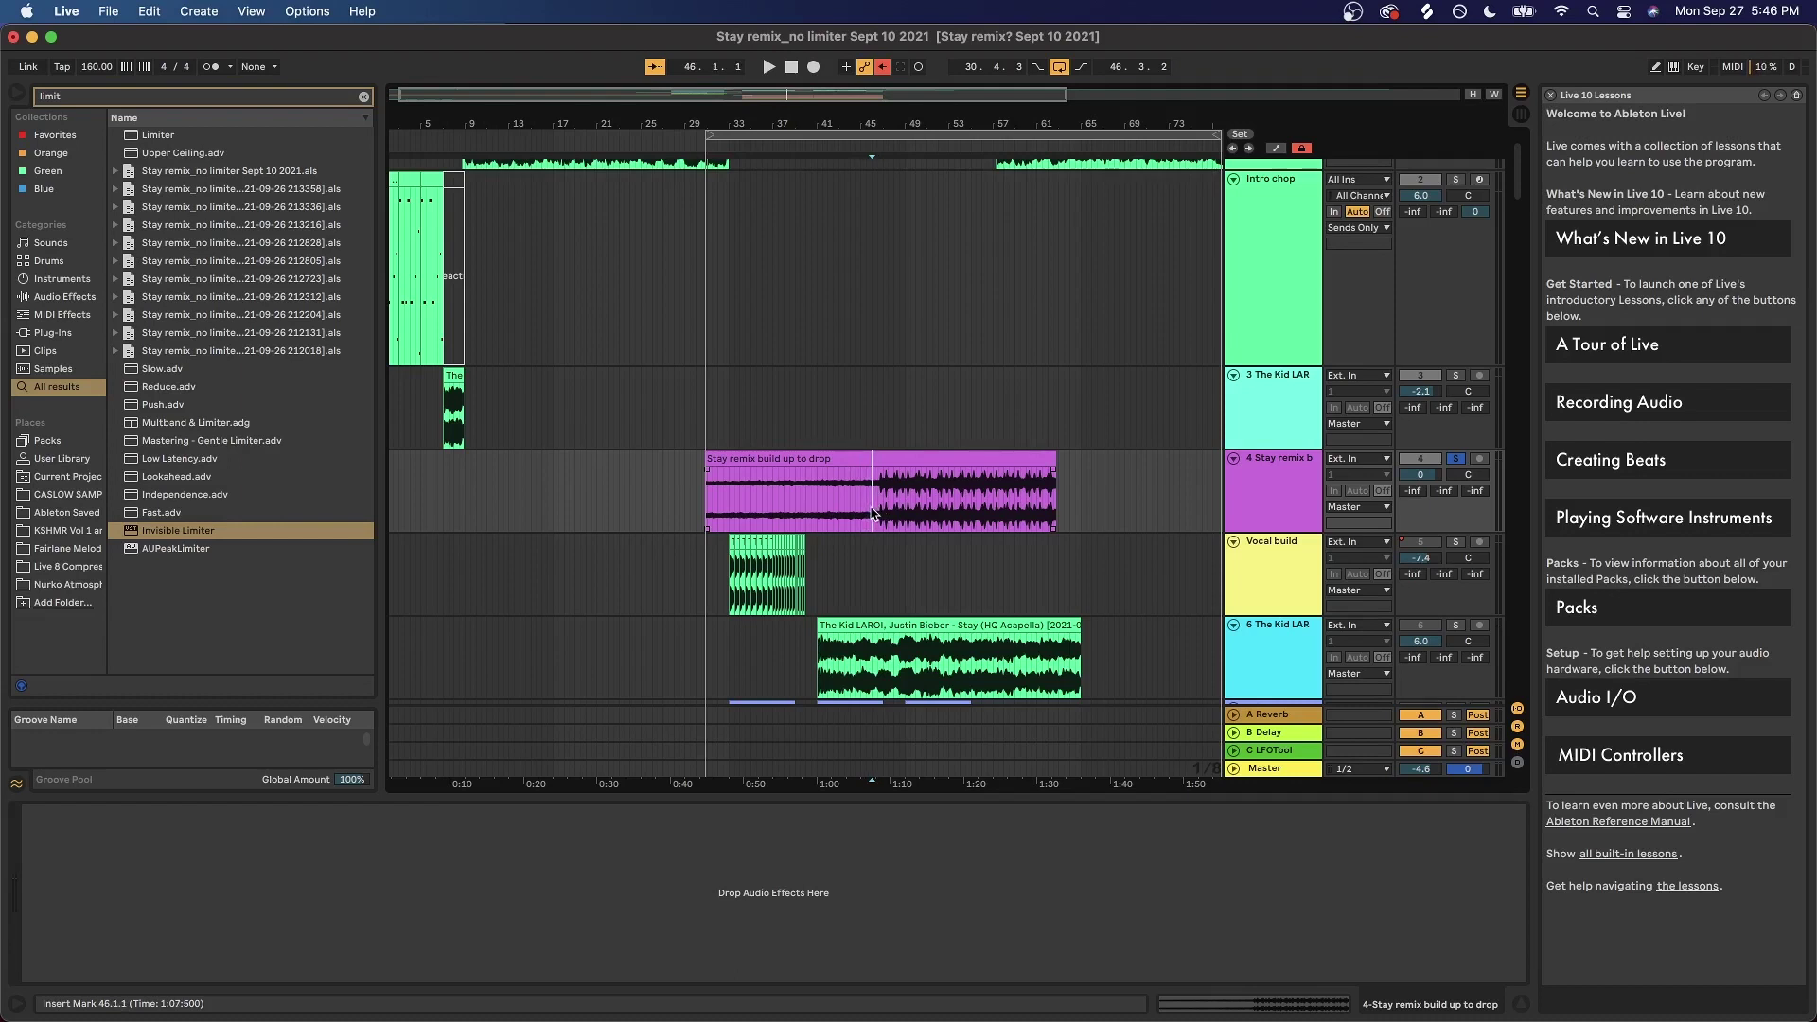
- Undo the addition of the "Stay remix build up to drop" clip on track 4 and play the build-up from bar 31
key("super+z")
key("space")
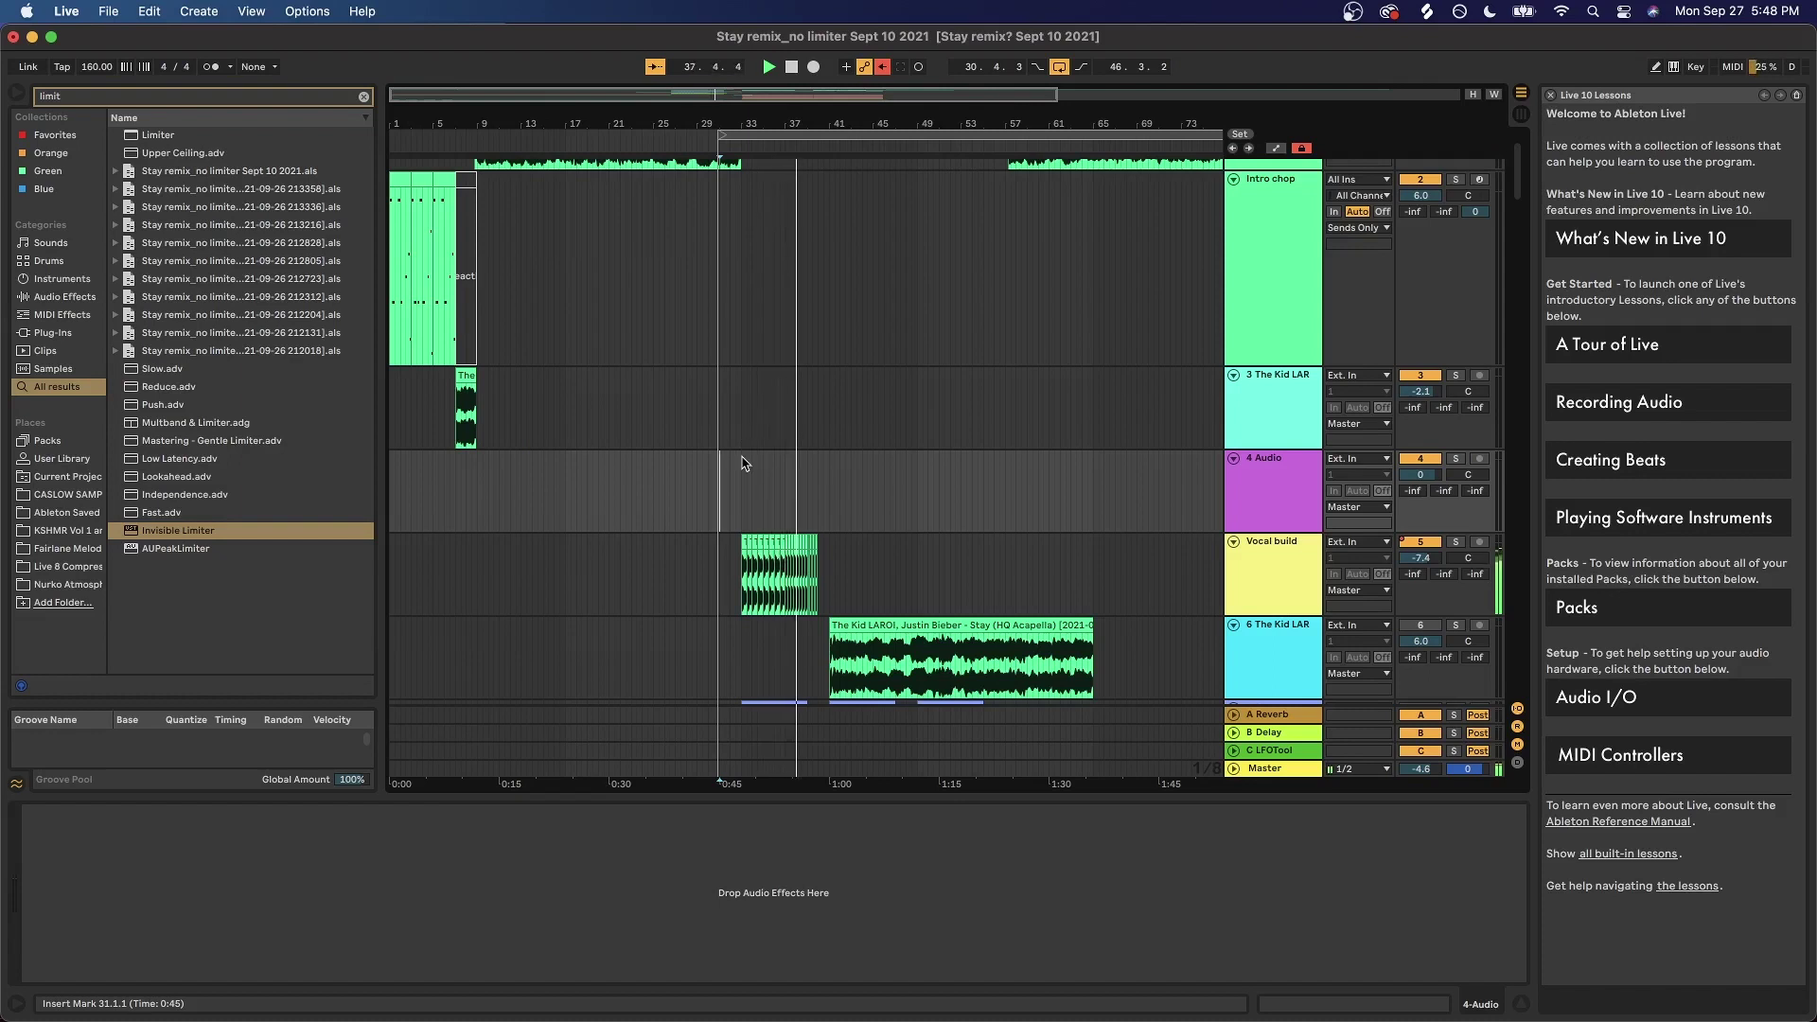
scroll(742, 464, "down", 5)
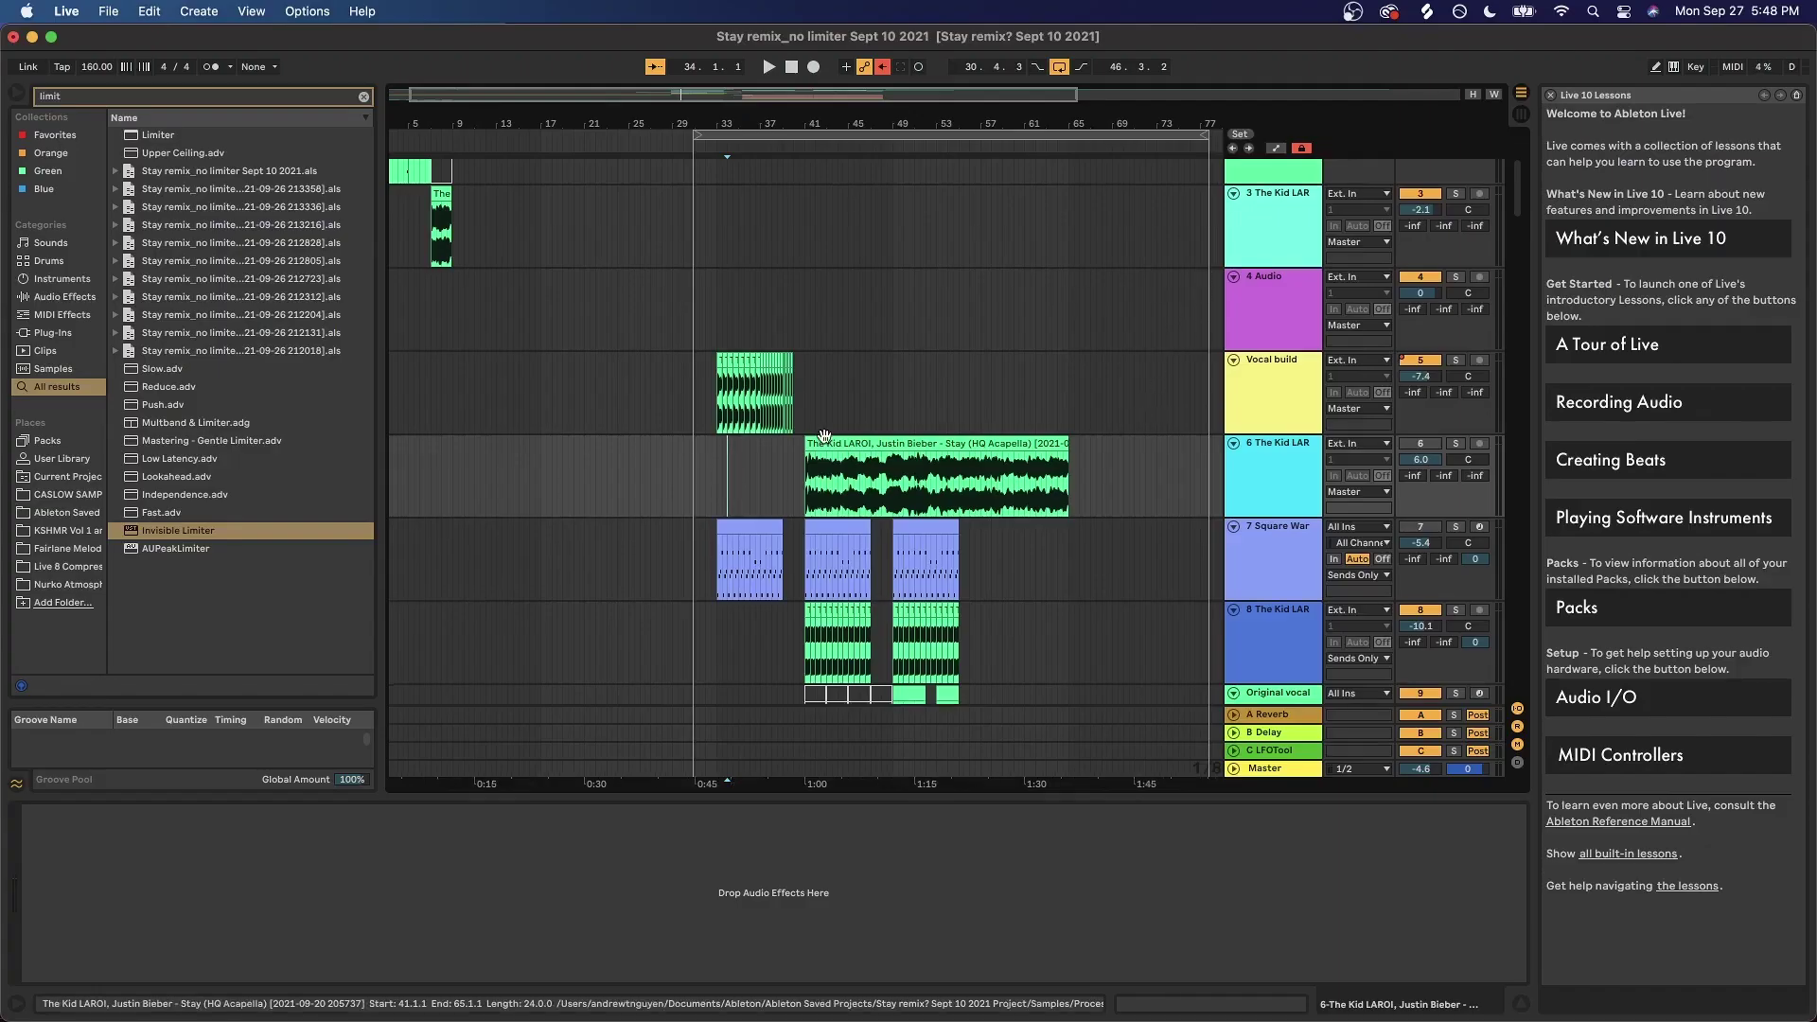
- Select the Red chop high and Red chop tracks to examine their clips and effects chain
scroll(1041, 445, "down", 10)
scroll(768, 453, "down", 2)
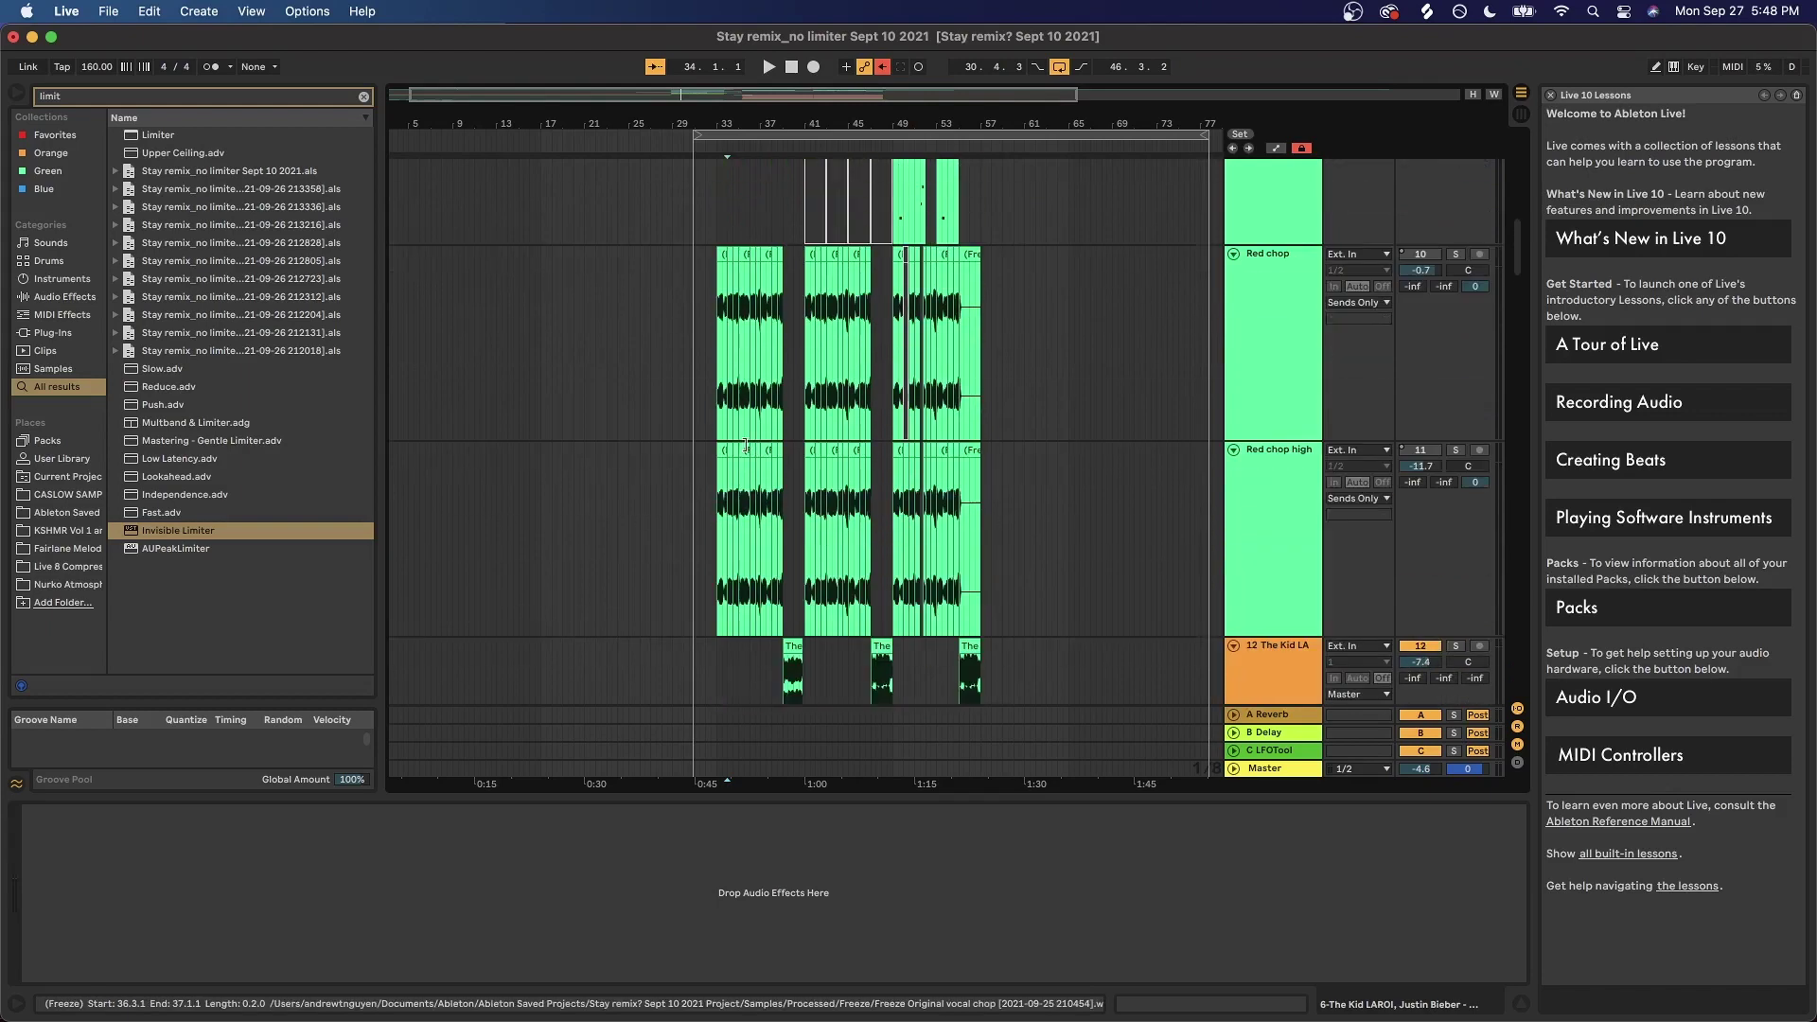
left_click(707, 280)
left_click(1274, 479)
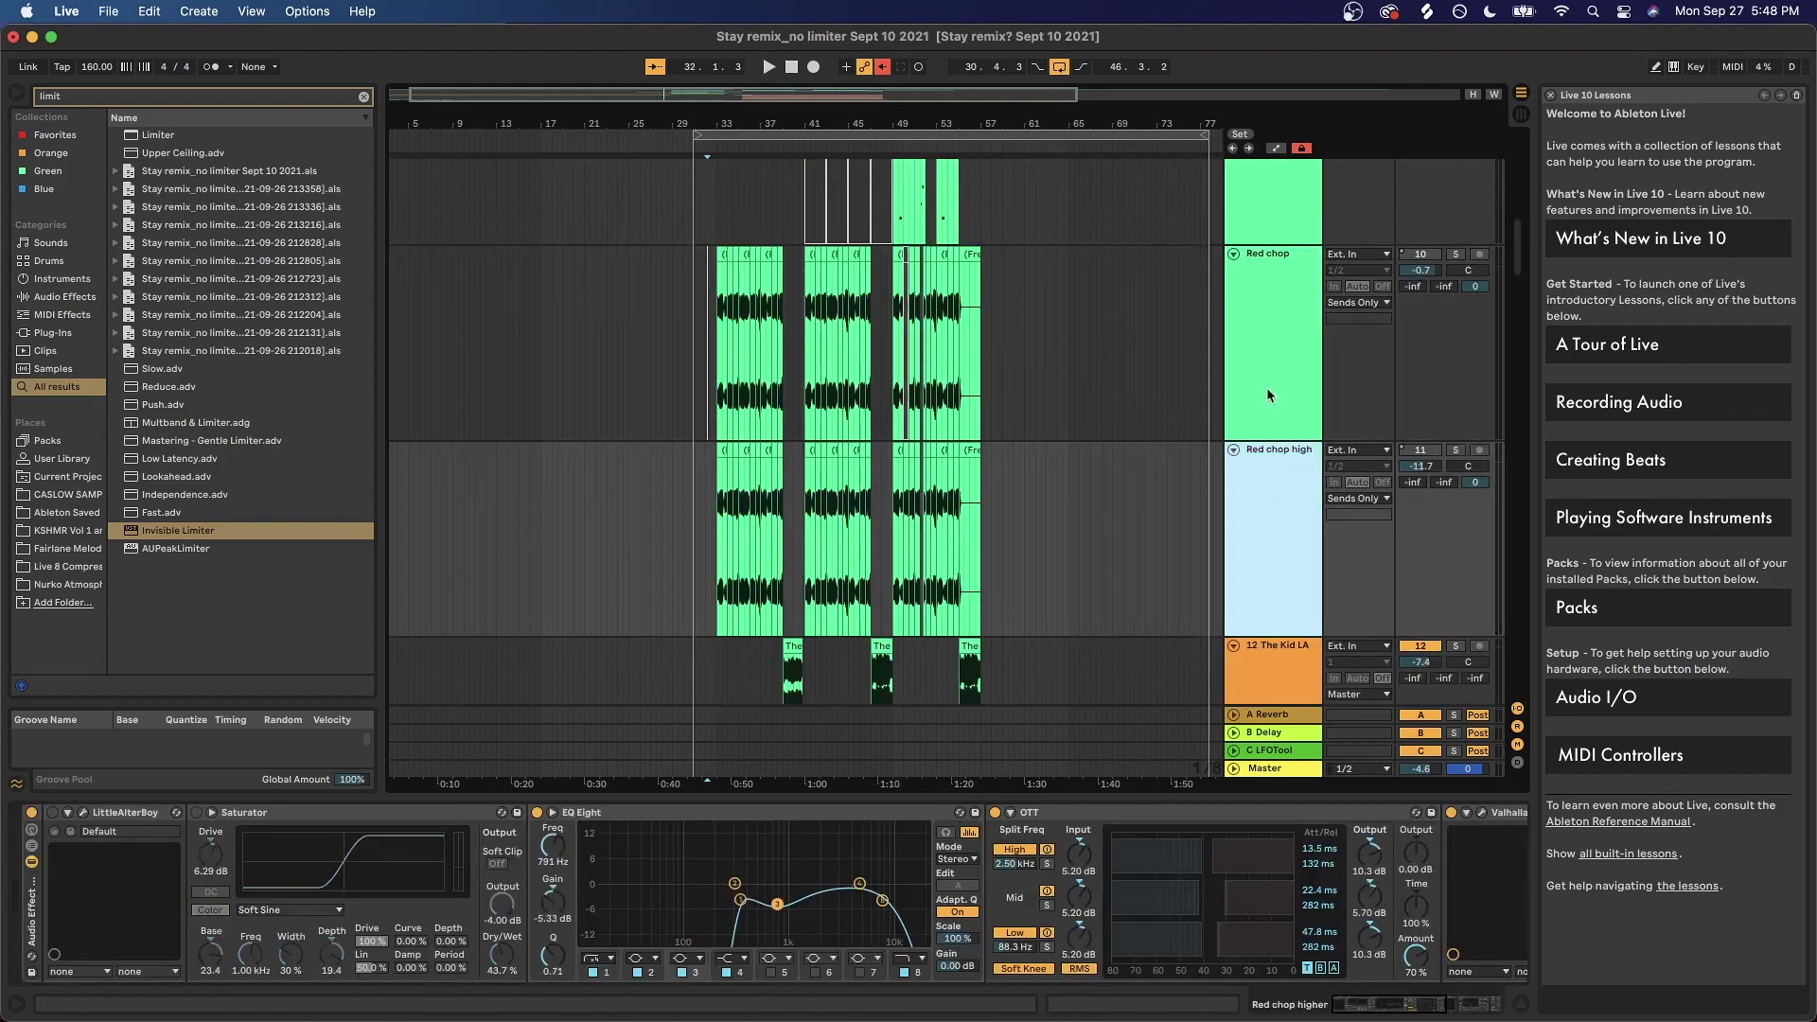
left_click(1267, 395, "shift")
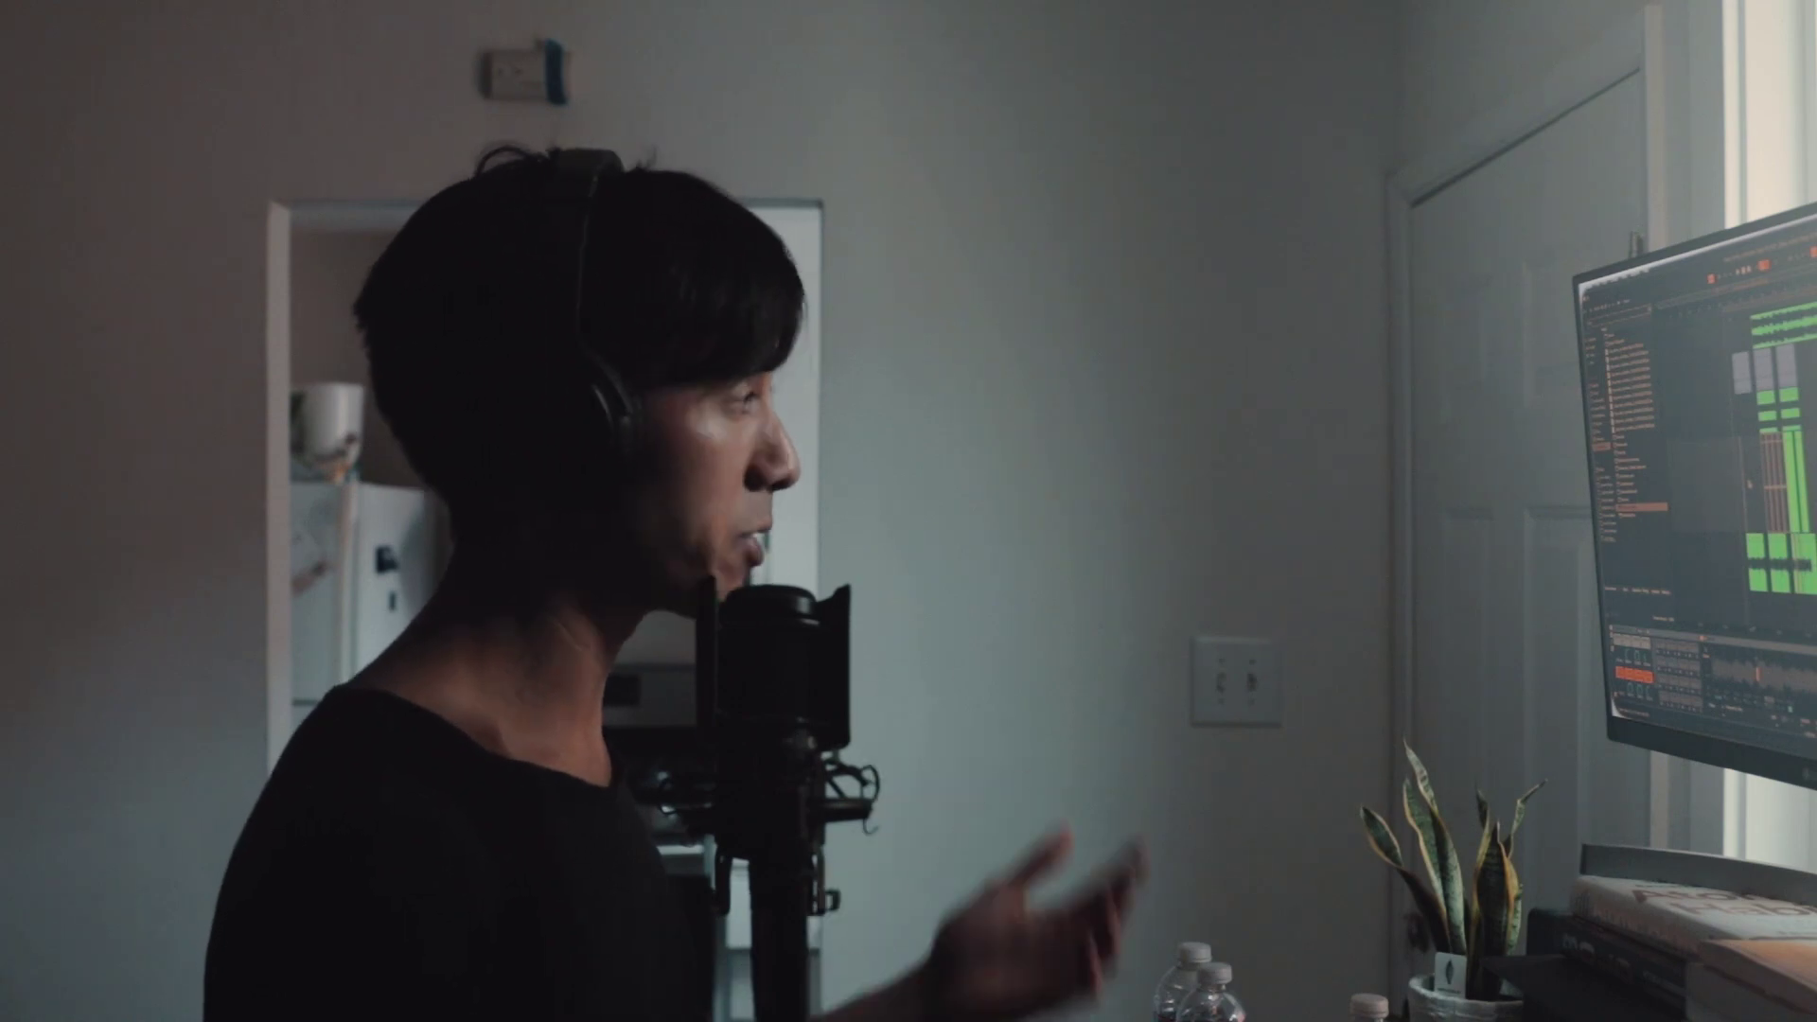
- Play the Vocal build track soloed from bar 33 to hear its repeated vocal slices and effects
scroll(734, 426, "up", 5)
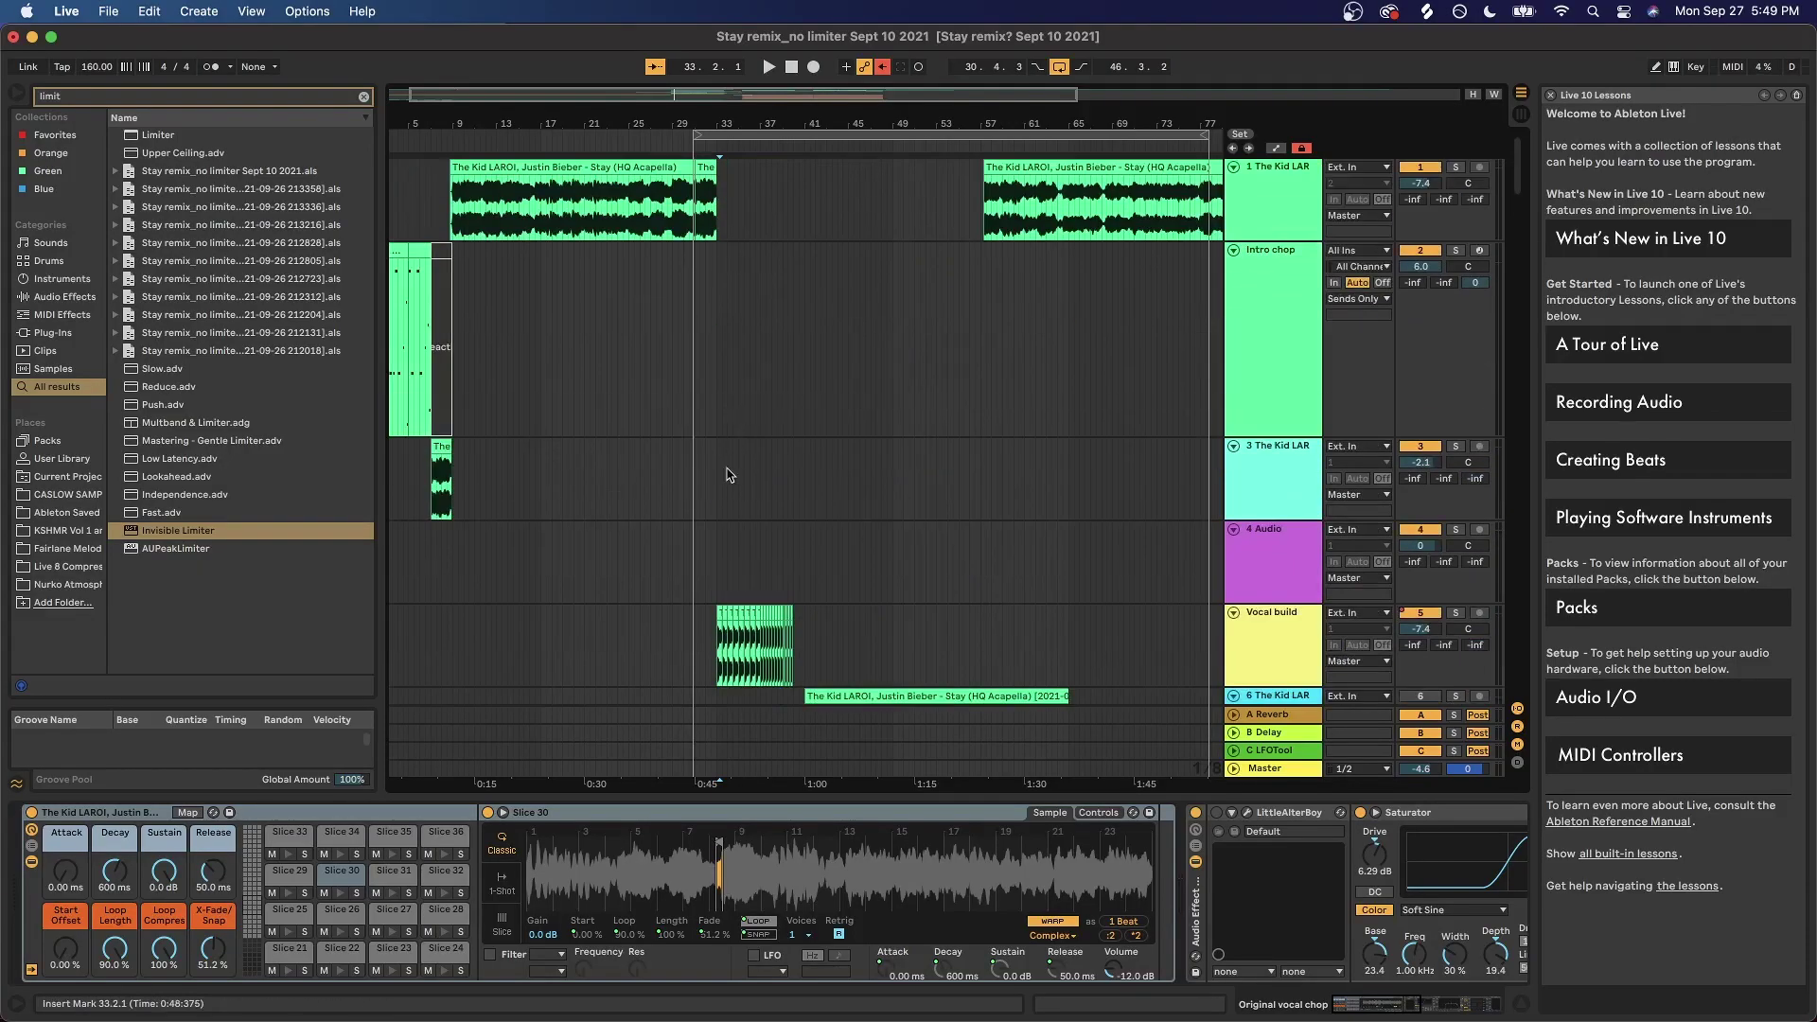
left_click(725, 584)
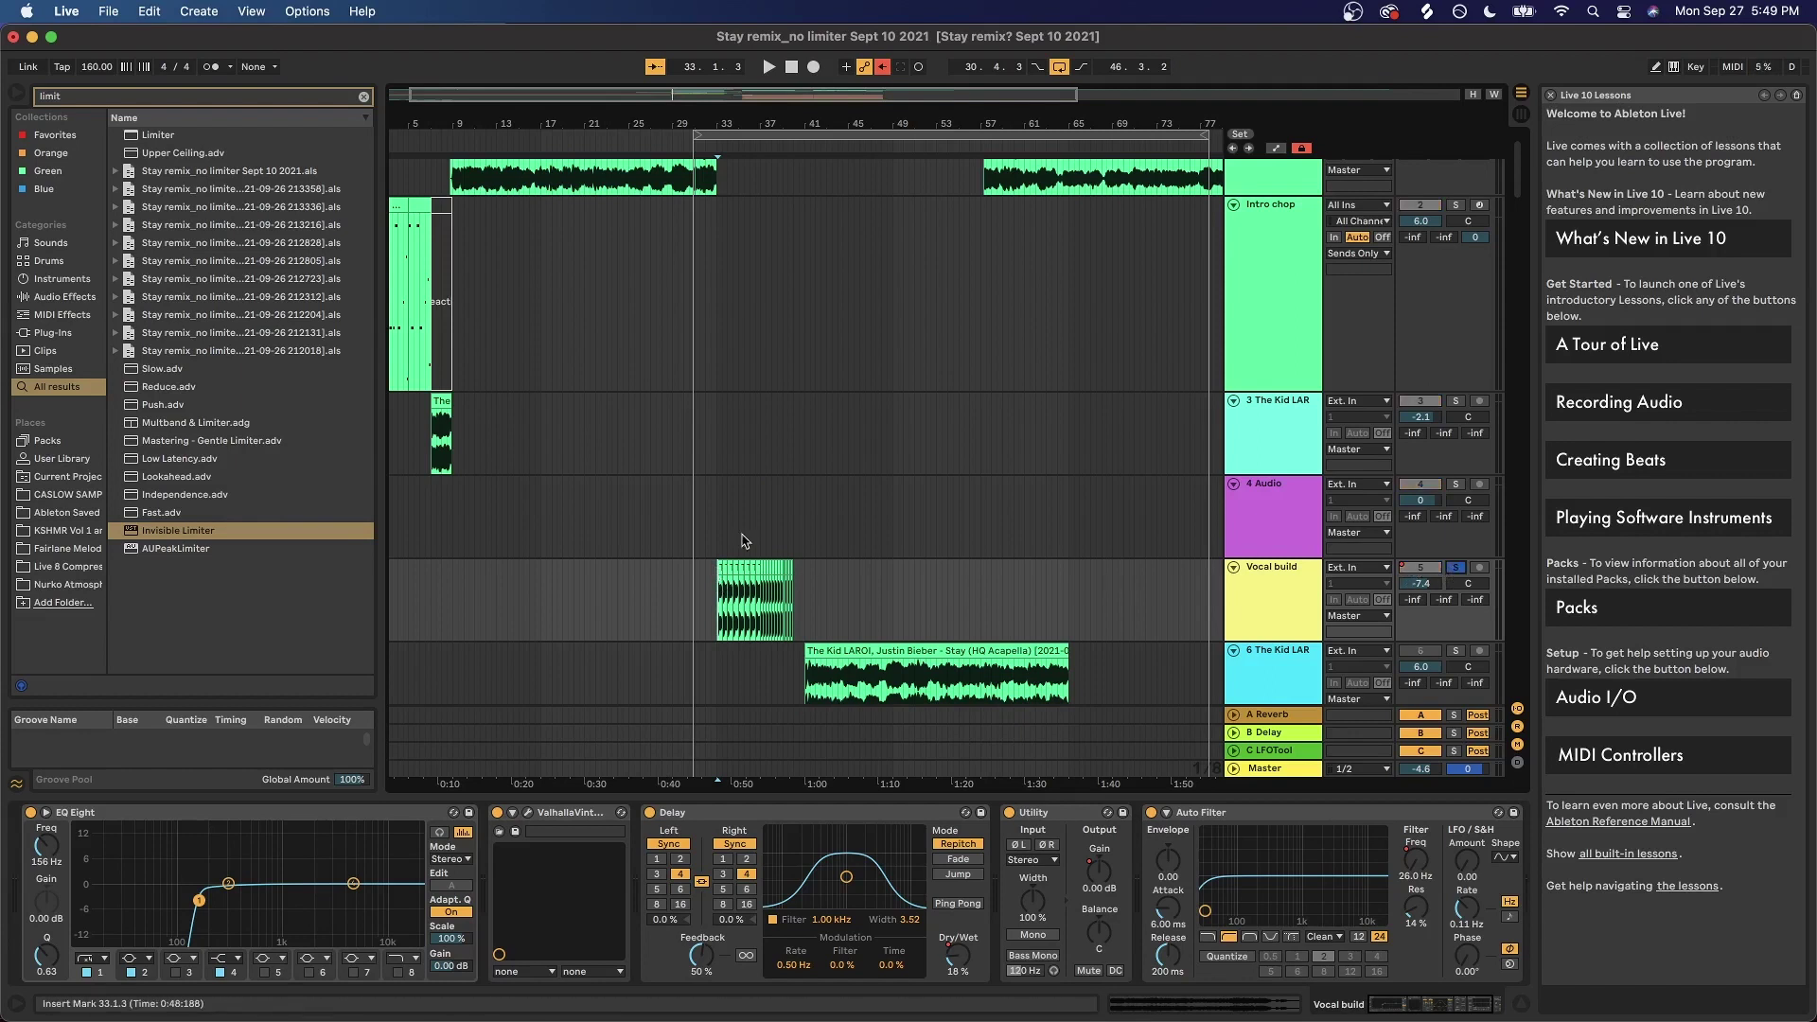
key("space")
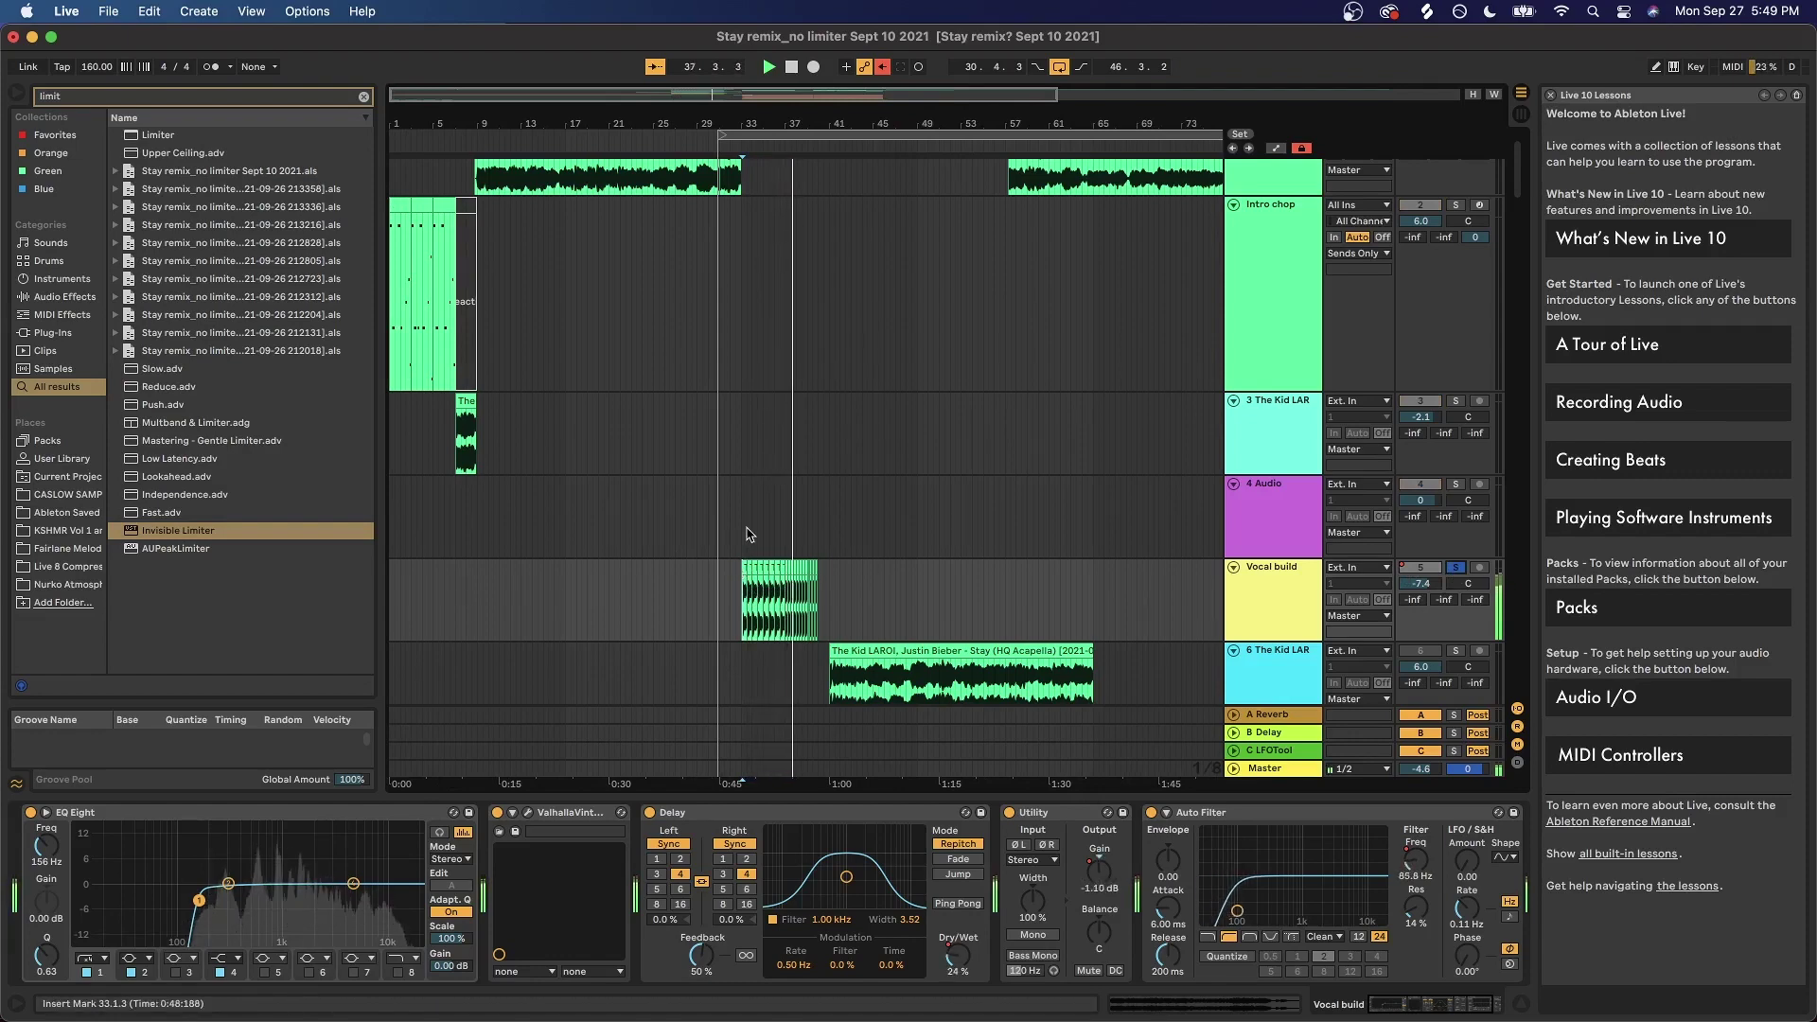
- Switch the window to full screen and play the soloed track 1 vocal leading into bar 33
left_click(52, 38)
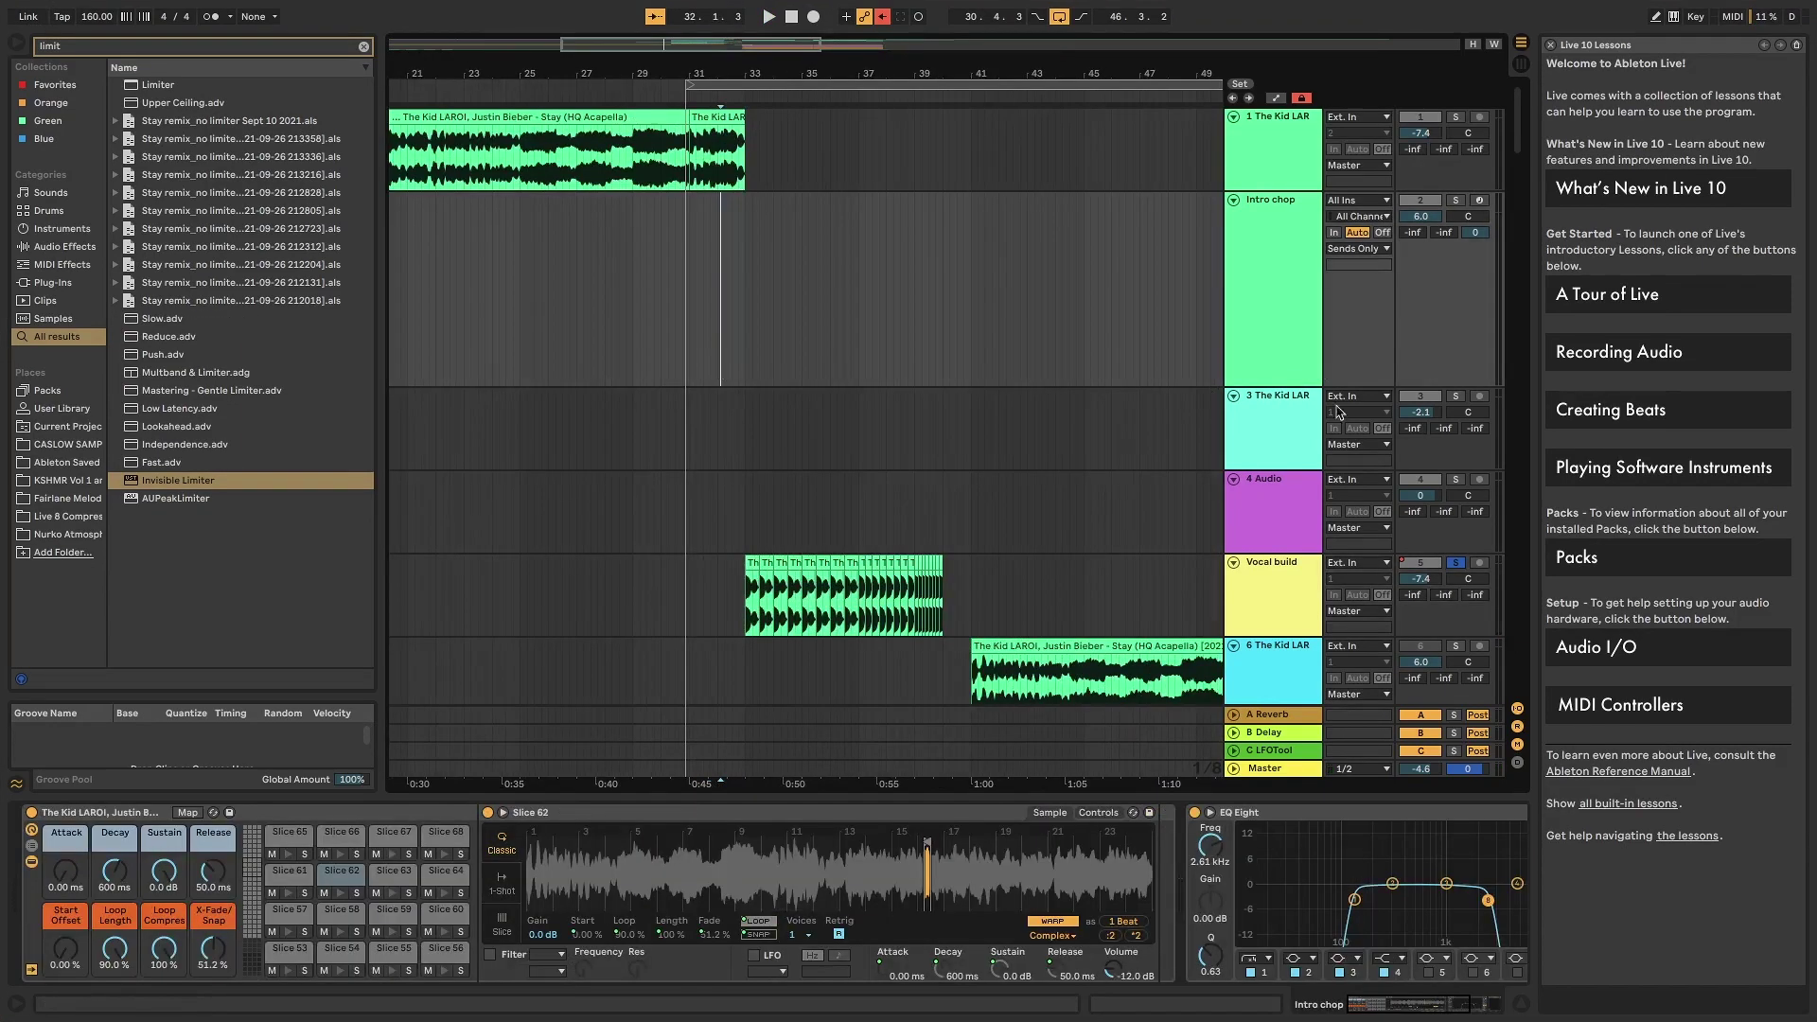
left_click(1277, 151)
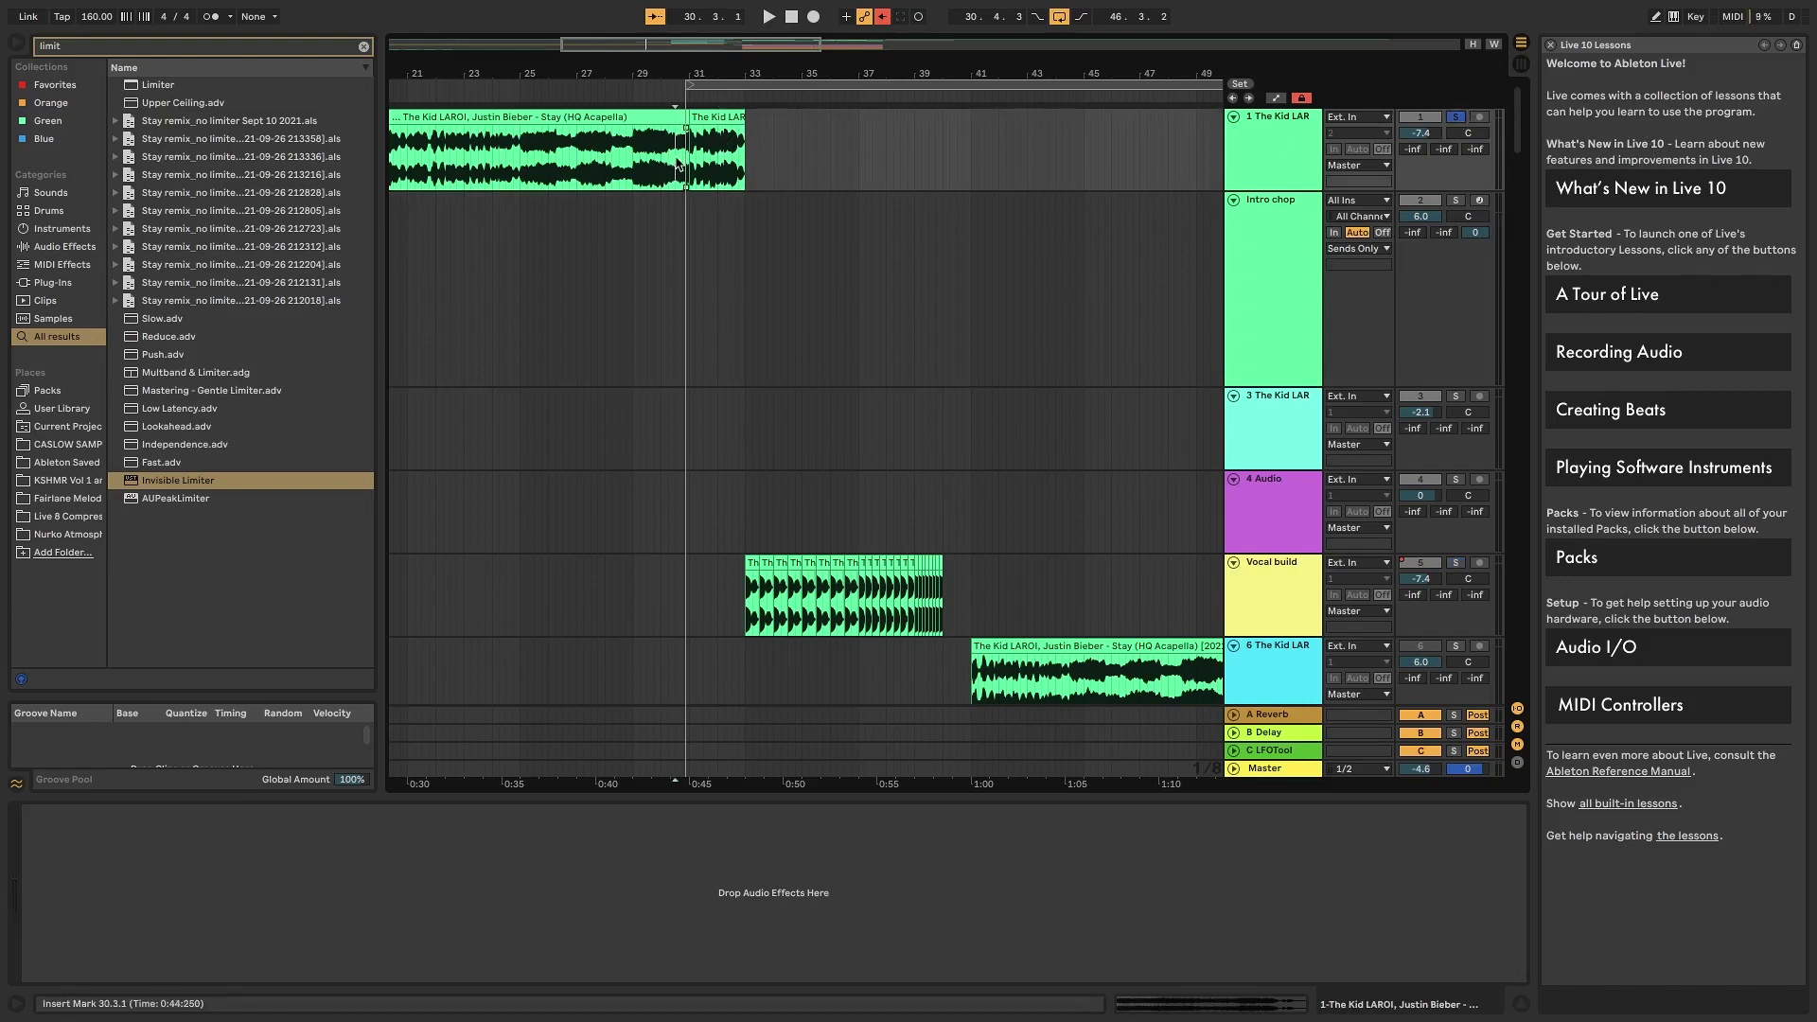
key("space")
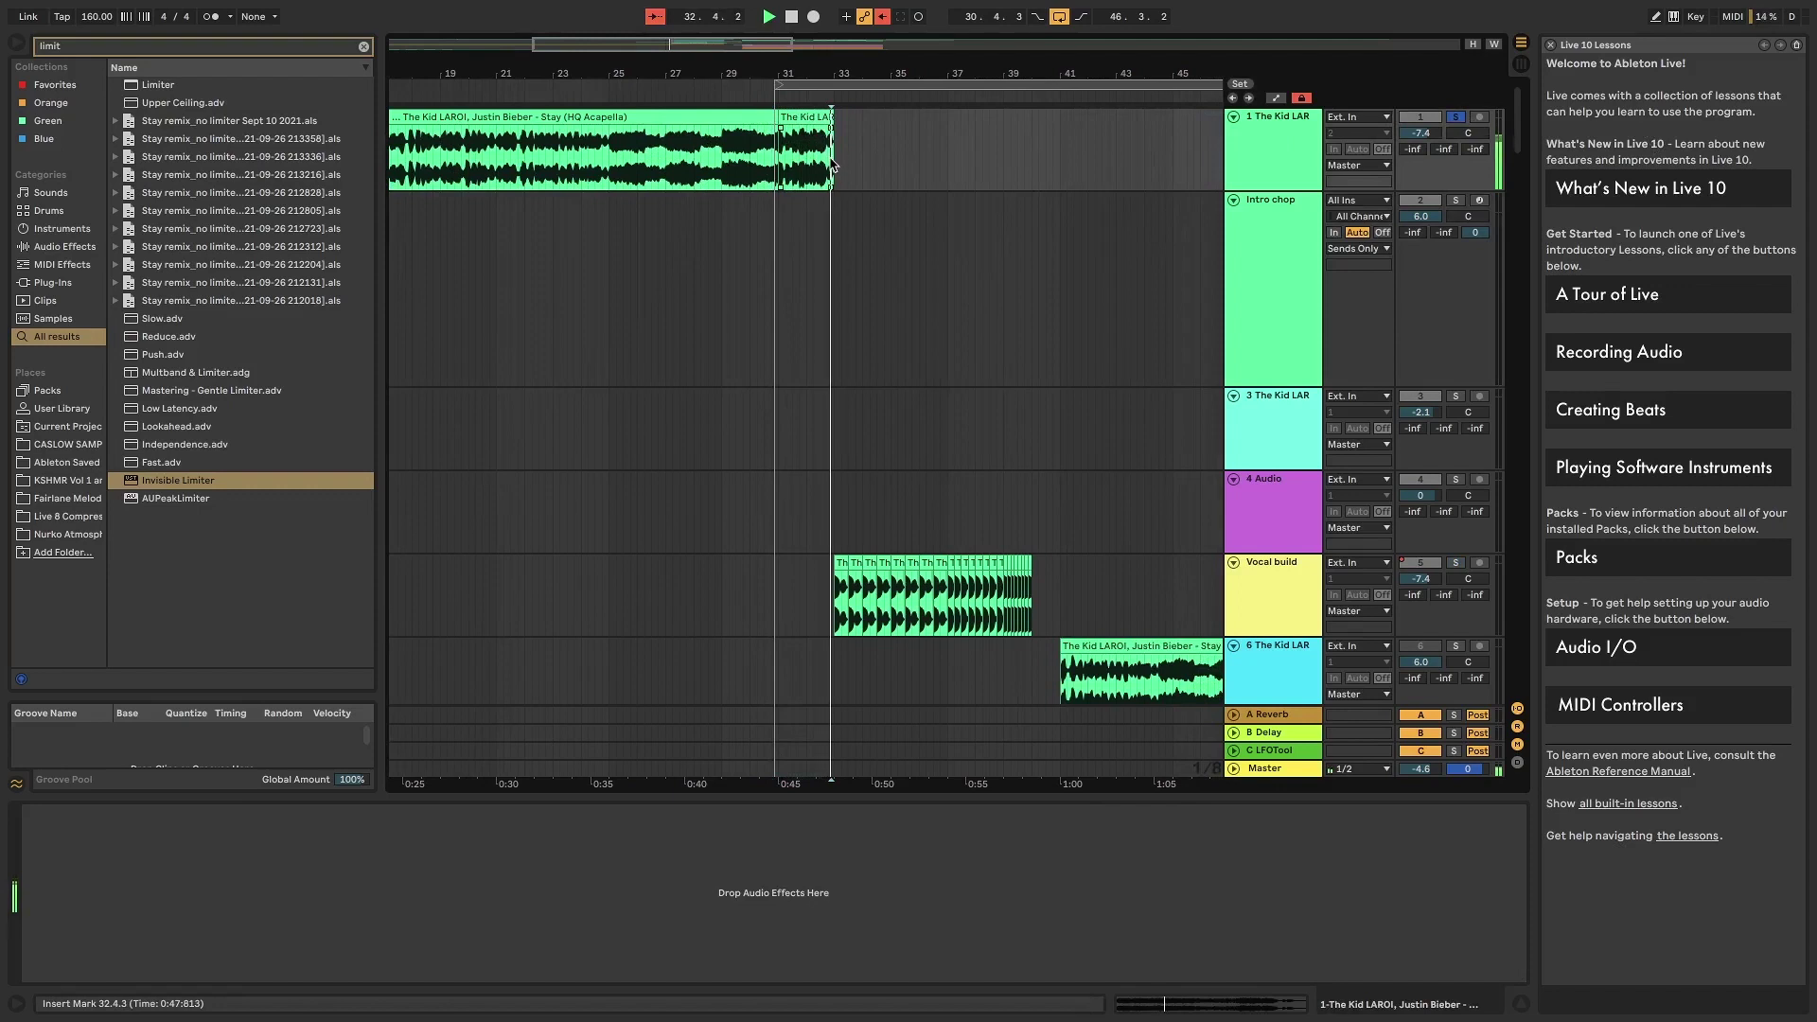
- Select the last half bar of the track 1 vocal before bar 33 and duplicate it six times up to bar 36
scroll(774, 173, "up", 3)
left_click_drag(767, 176, 851, 162)
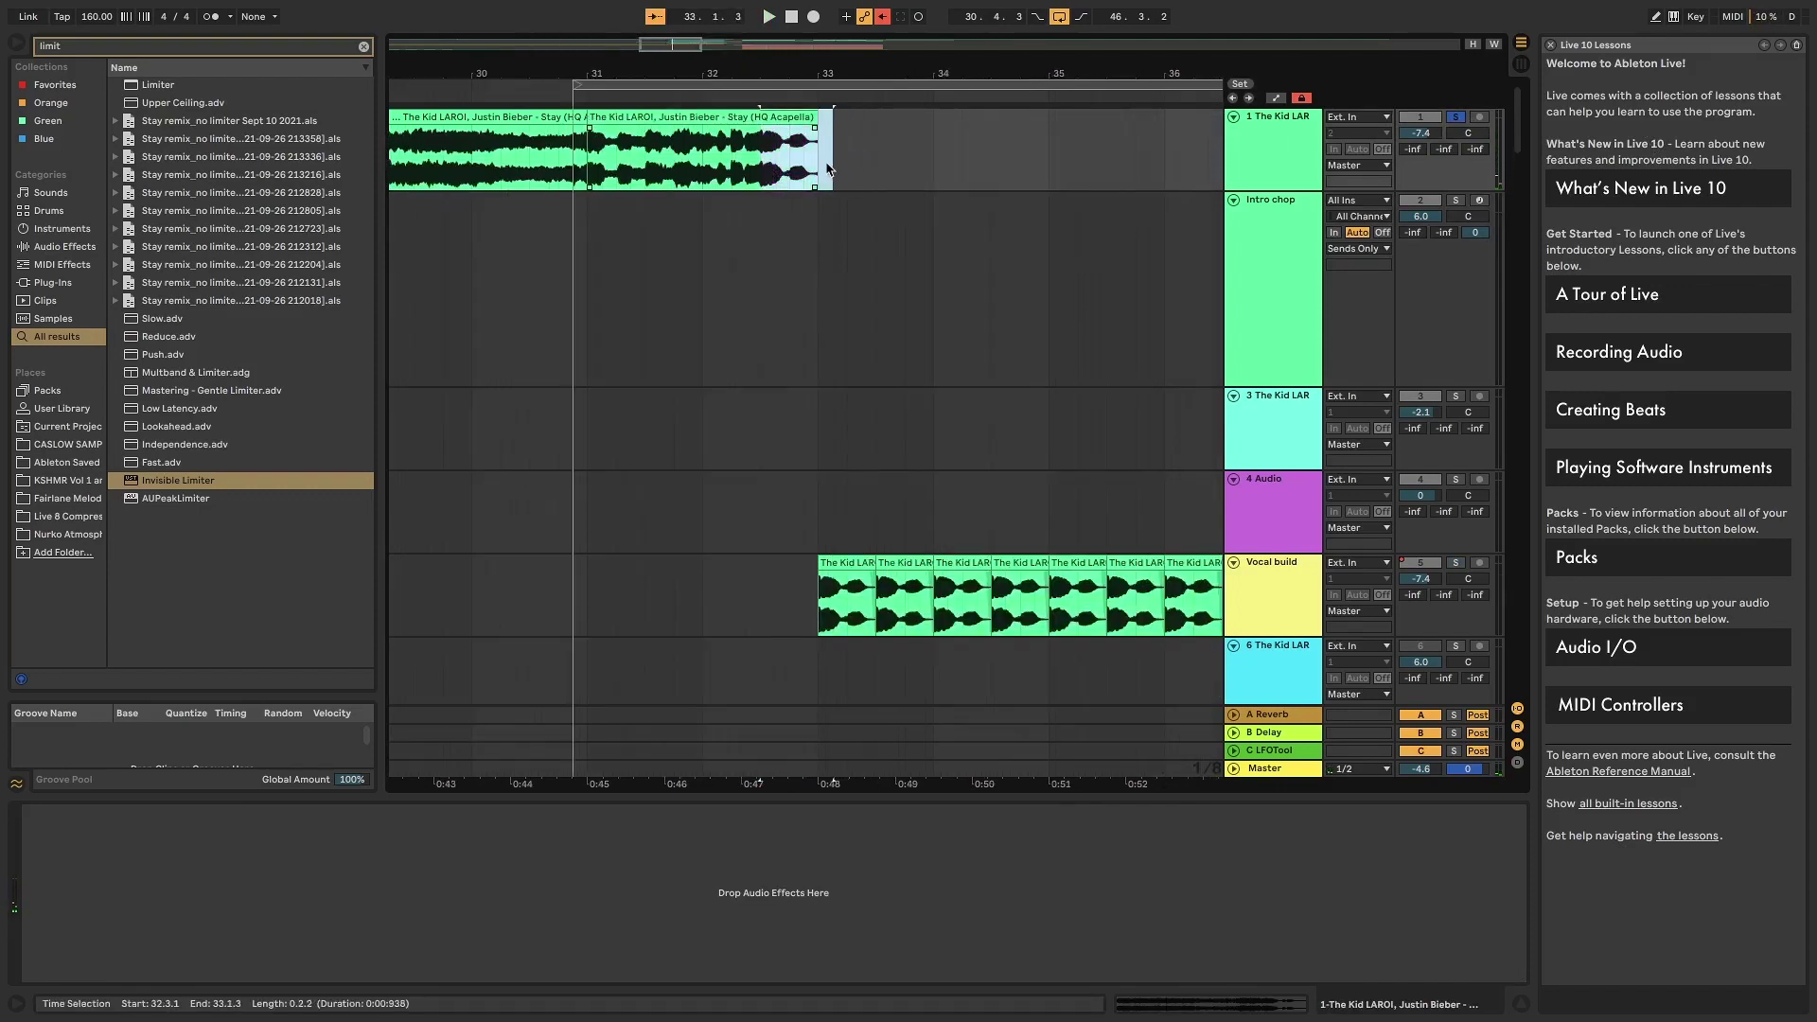
key("ctrl+d")
key("ctrl+d")
key("ctrl+d")
key("ctrl+d")
key("ctrl+d")
key("ctrl+d")
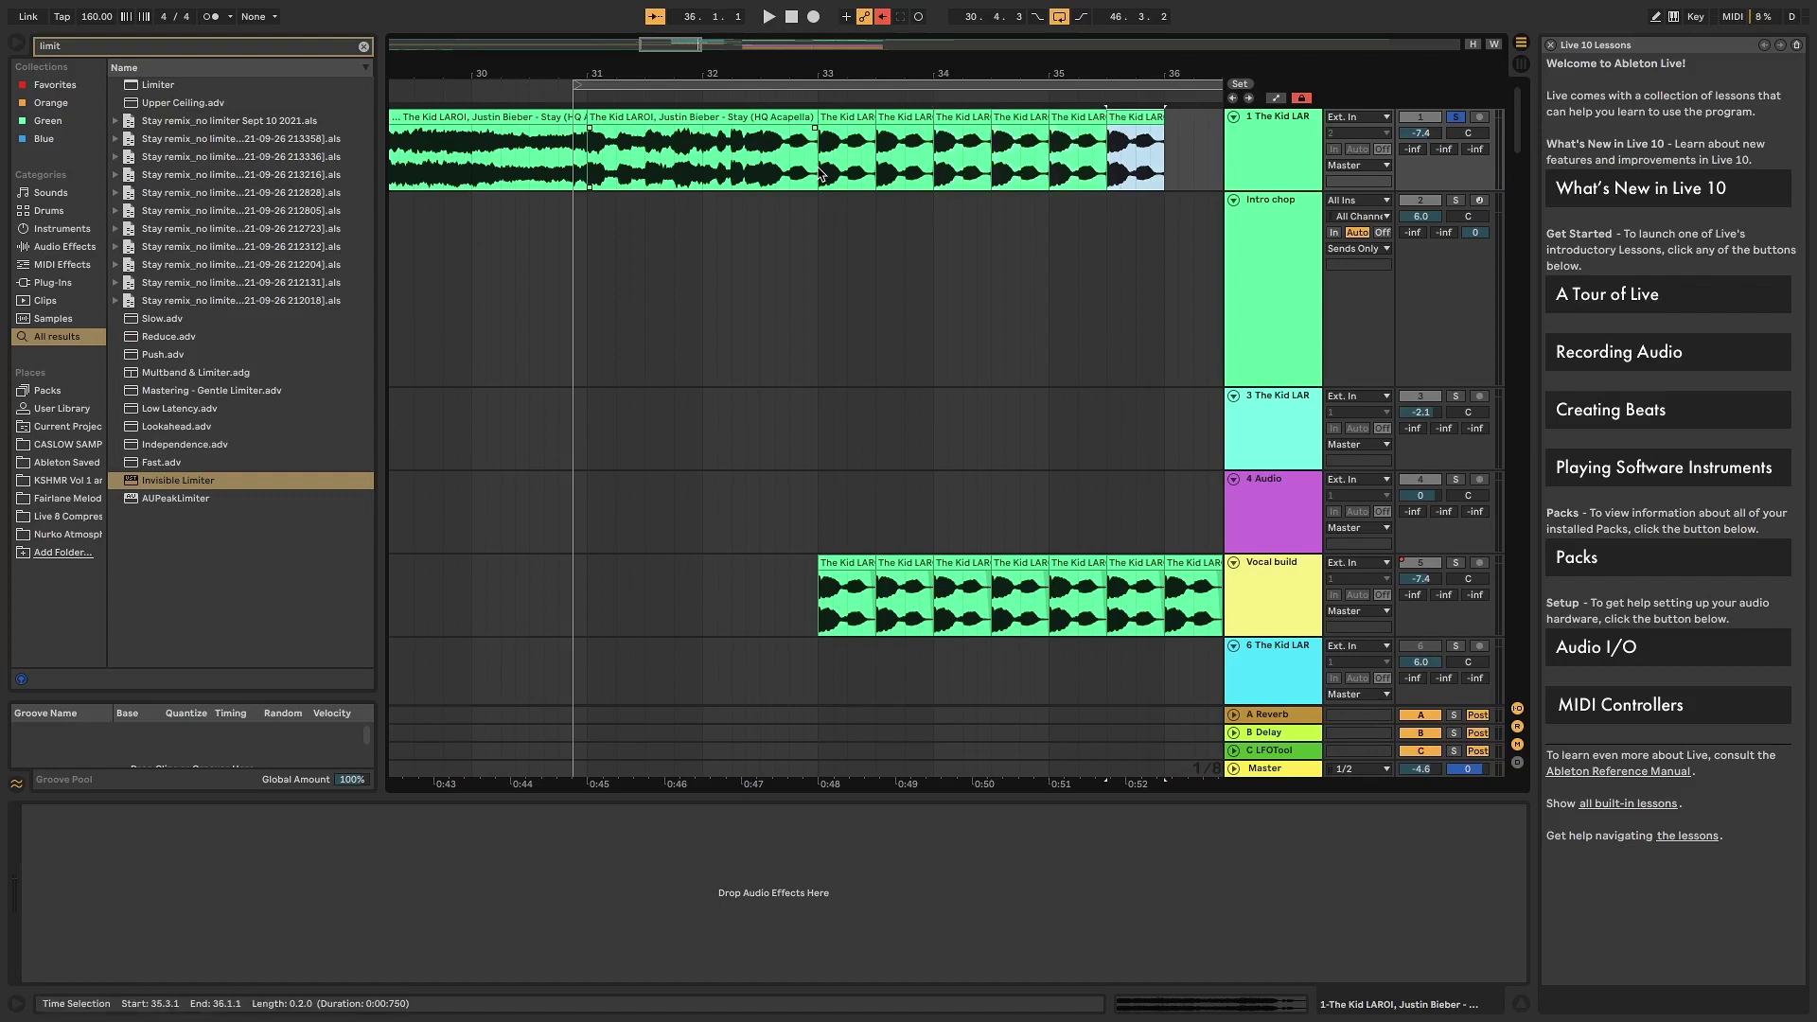
- Play the duplicated half-bar vocal slices on track 1 from bar 33 and compare them with the Vocal build track
left_click(820, 173)
key("space")
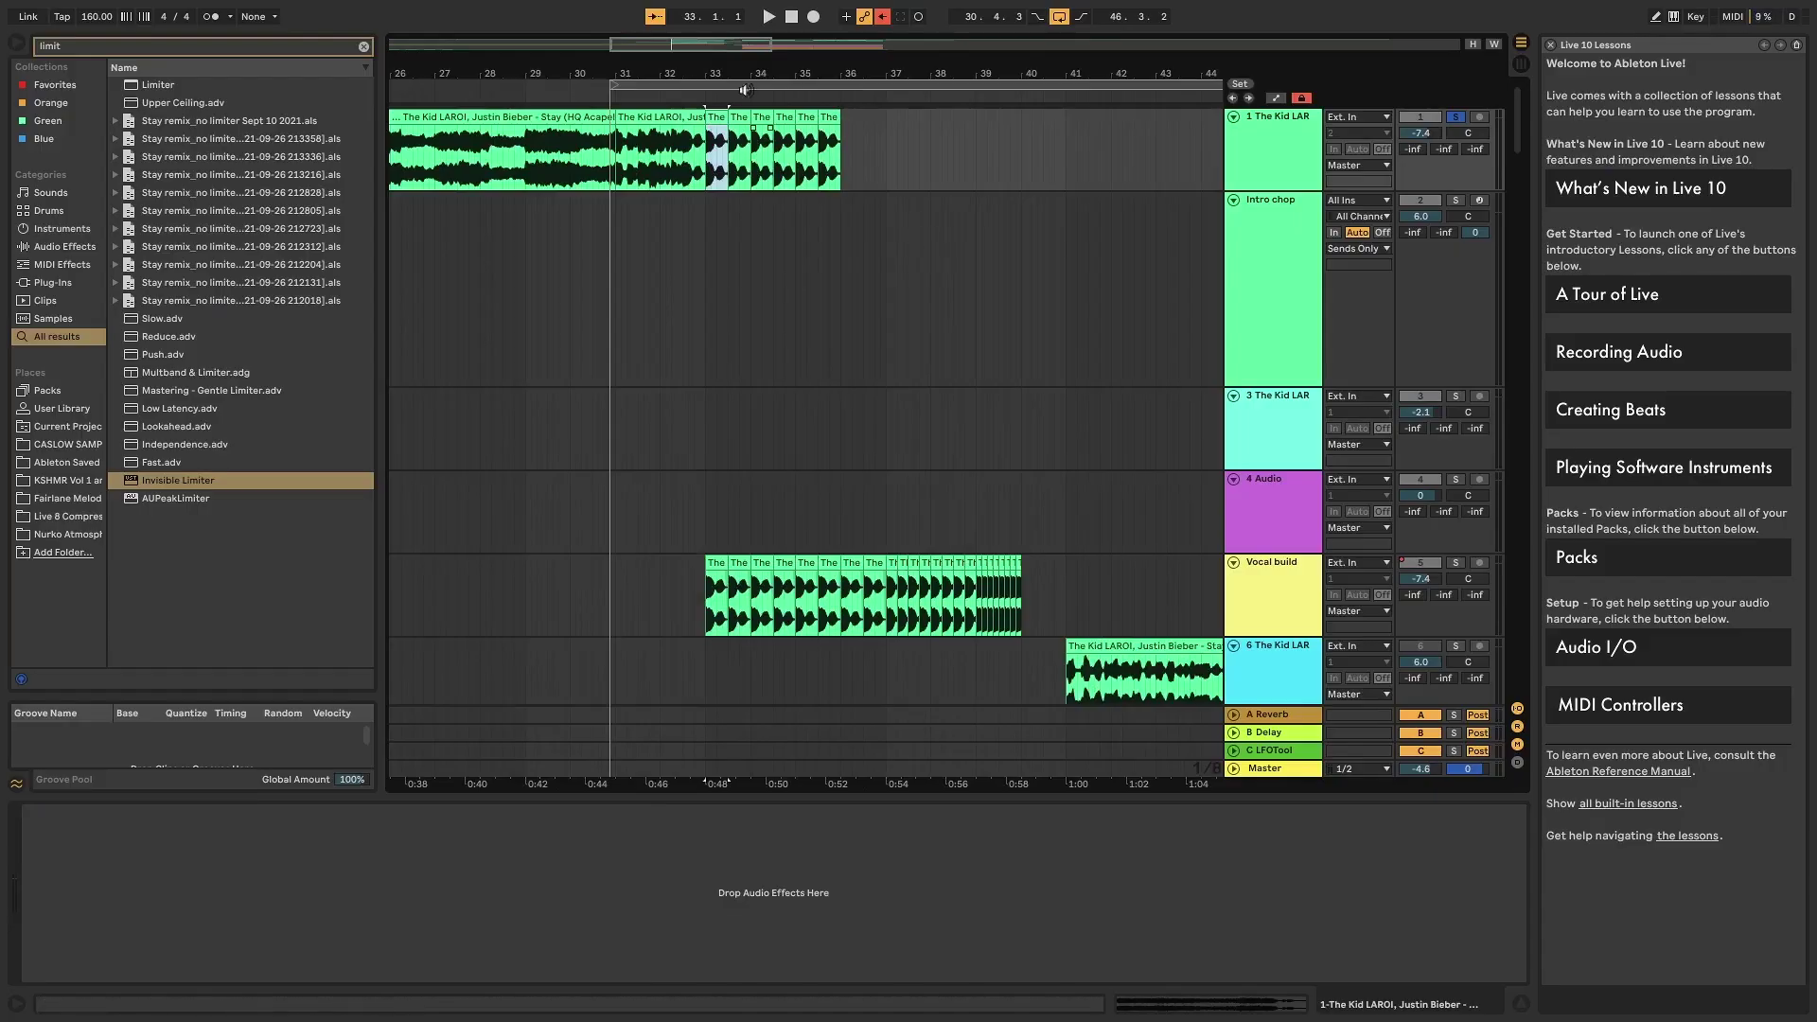
key("space")
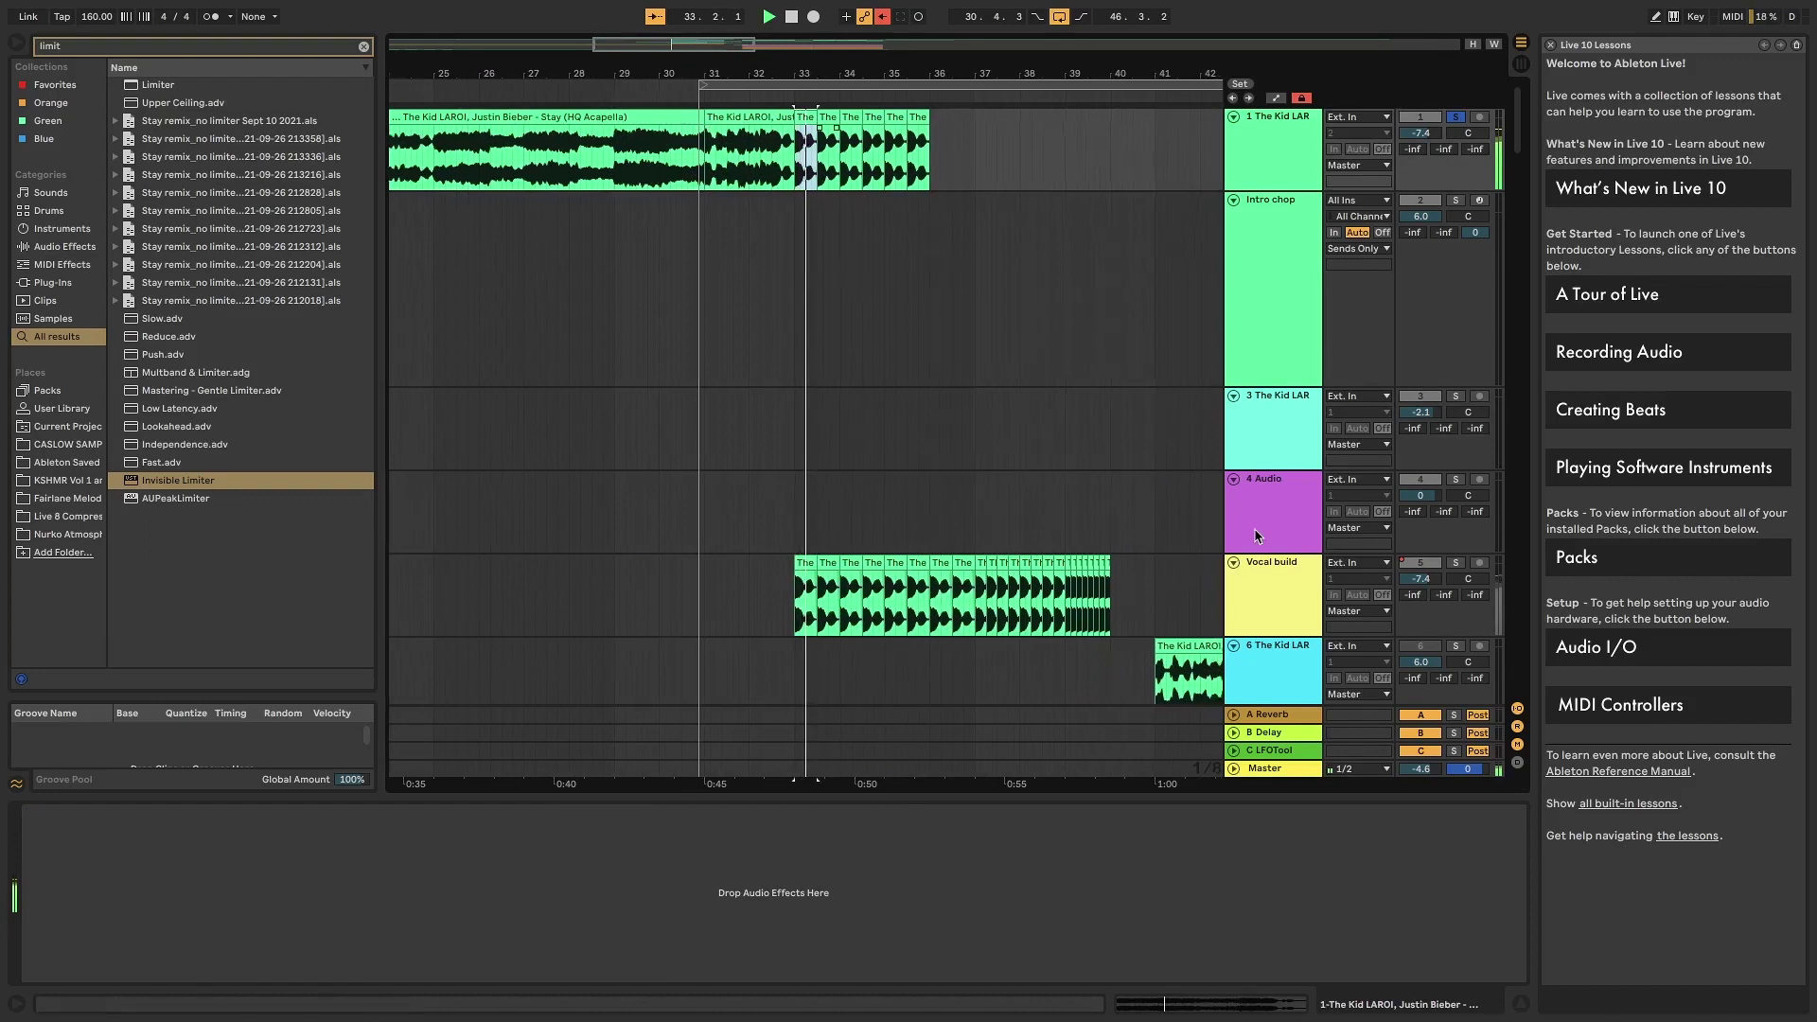
left_click(1457, 563)
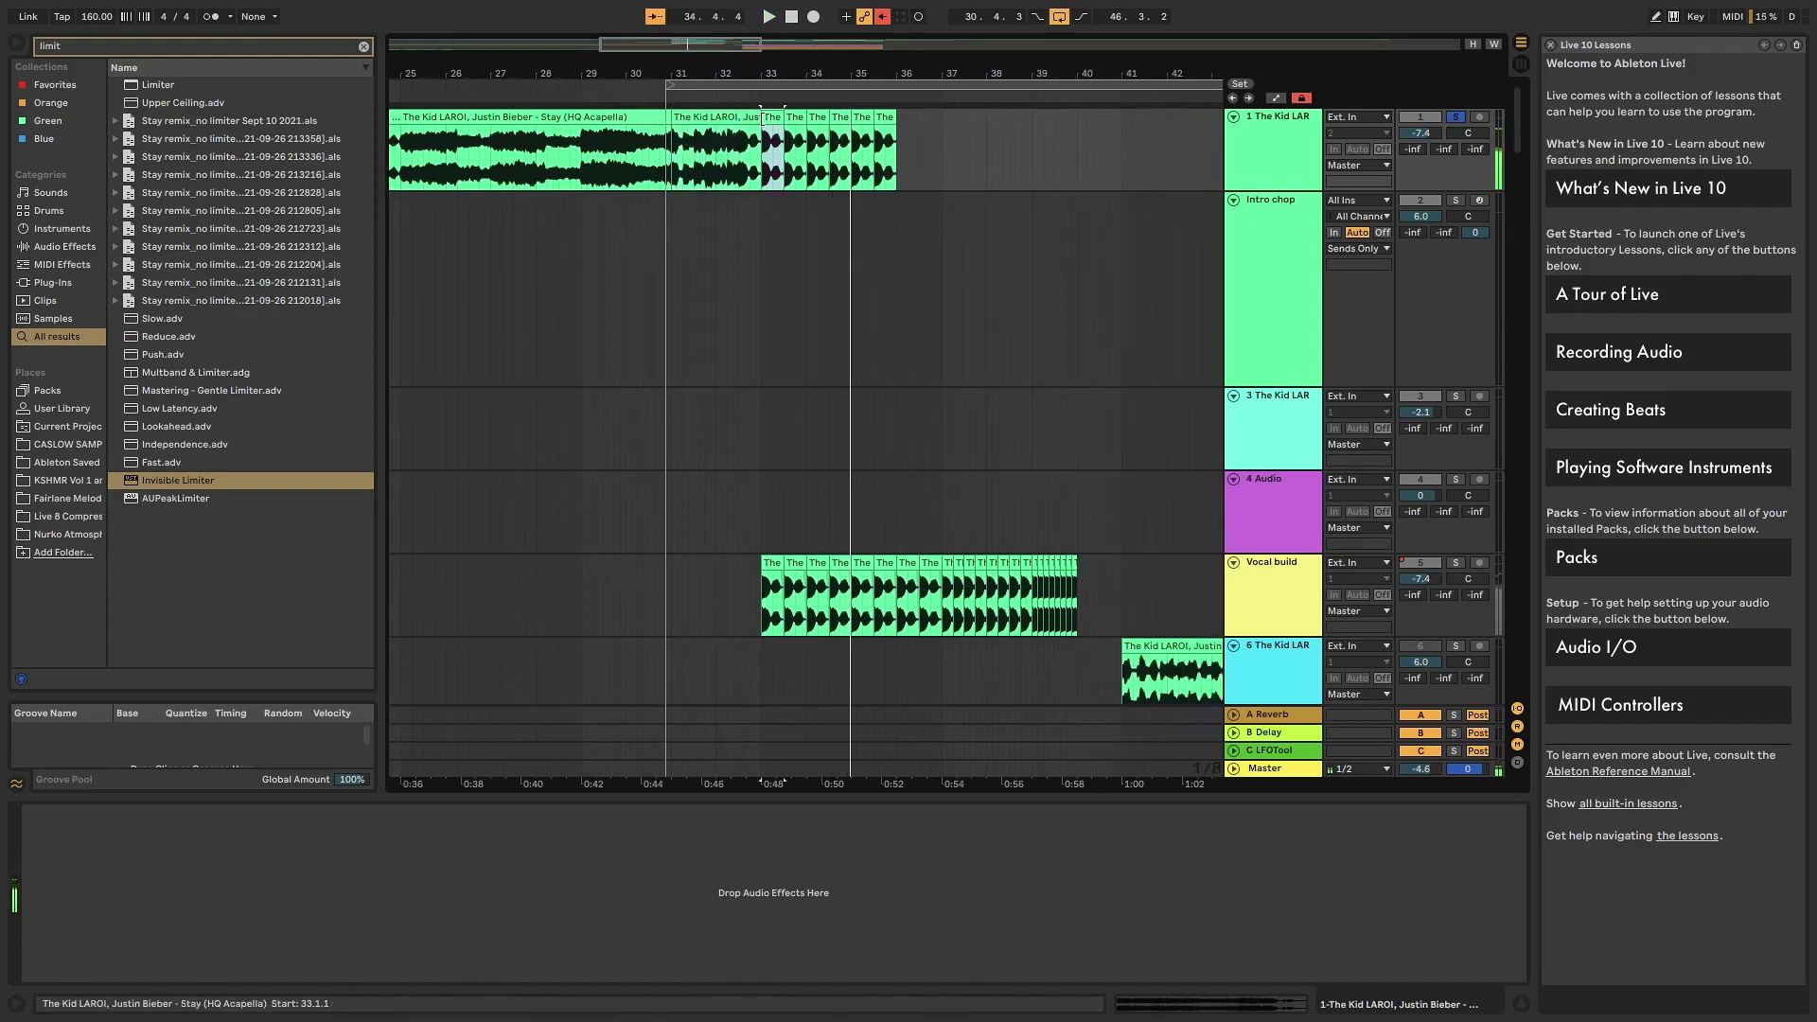
- Add a short fade-out to the end of the half-bar vocal slice at bar 33 on track 1 and play it back
scroll(767, 137, "up", 4)
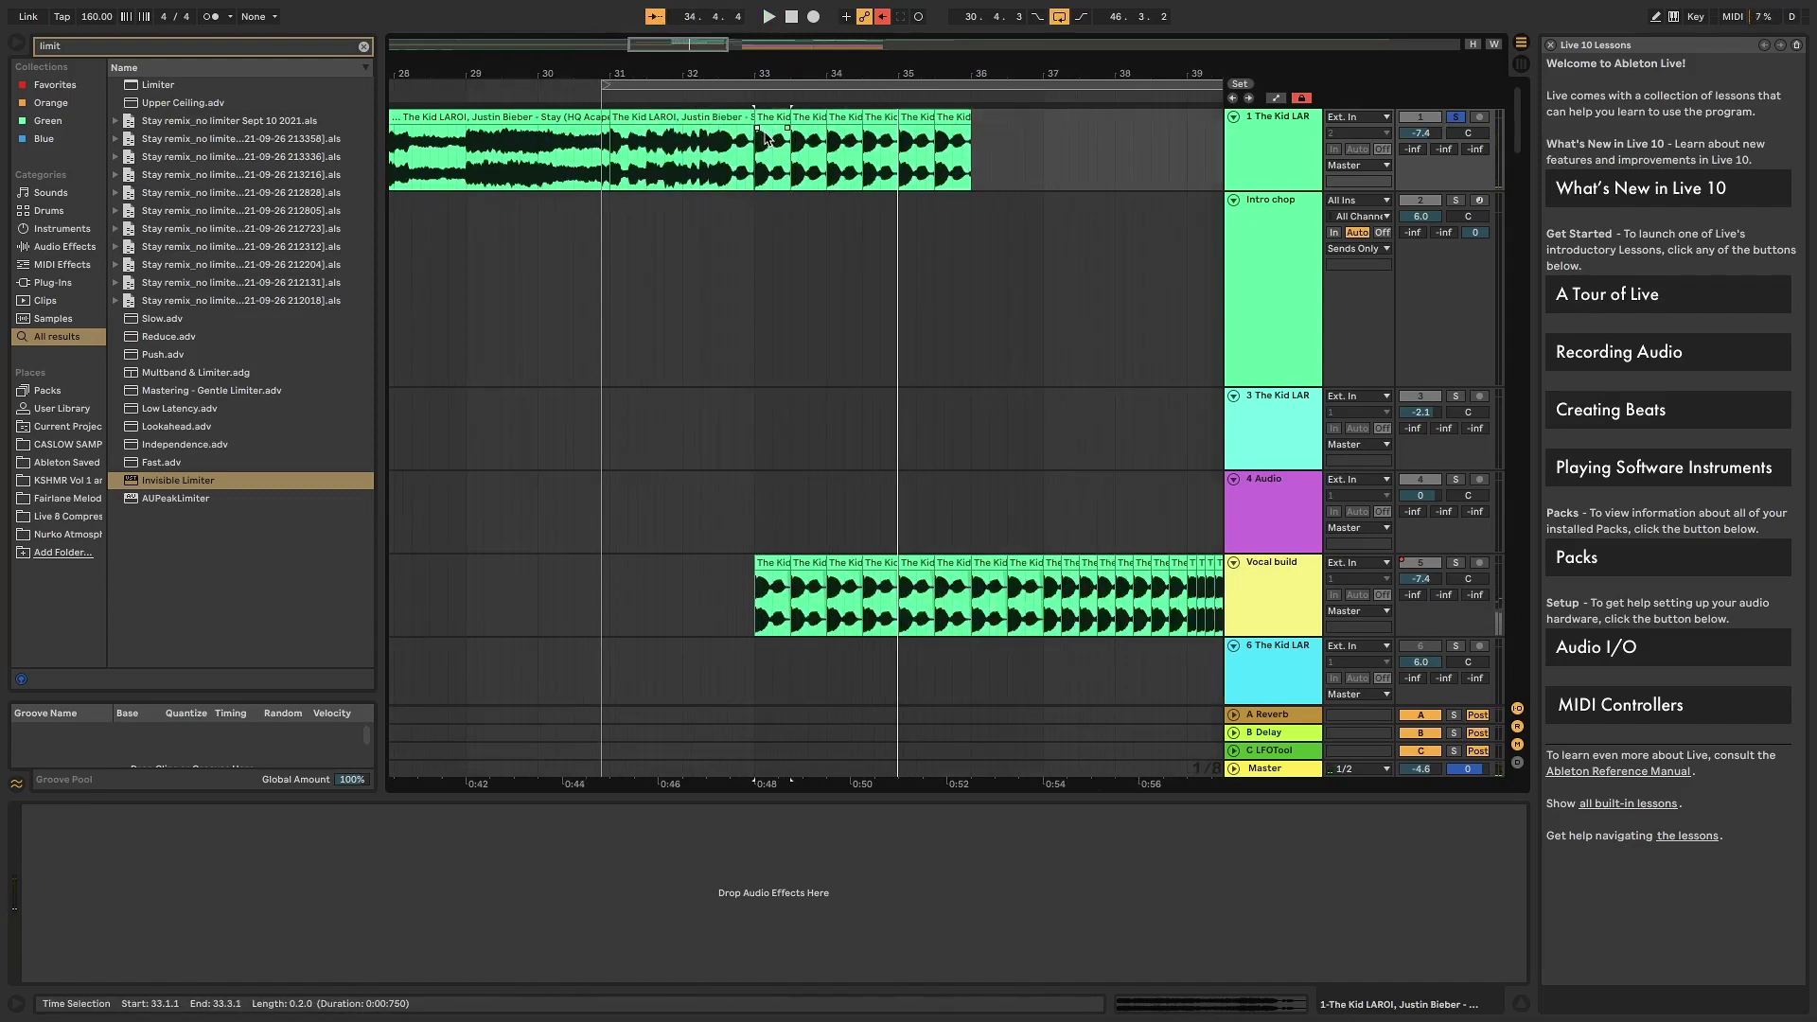
scroll(797, 361, "down", 2)
scroll(795, 361, "up", 6)
key("space")
left_click(932, 131)
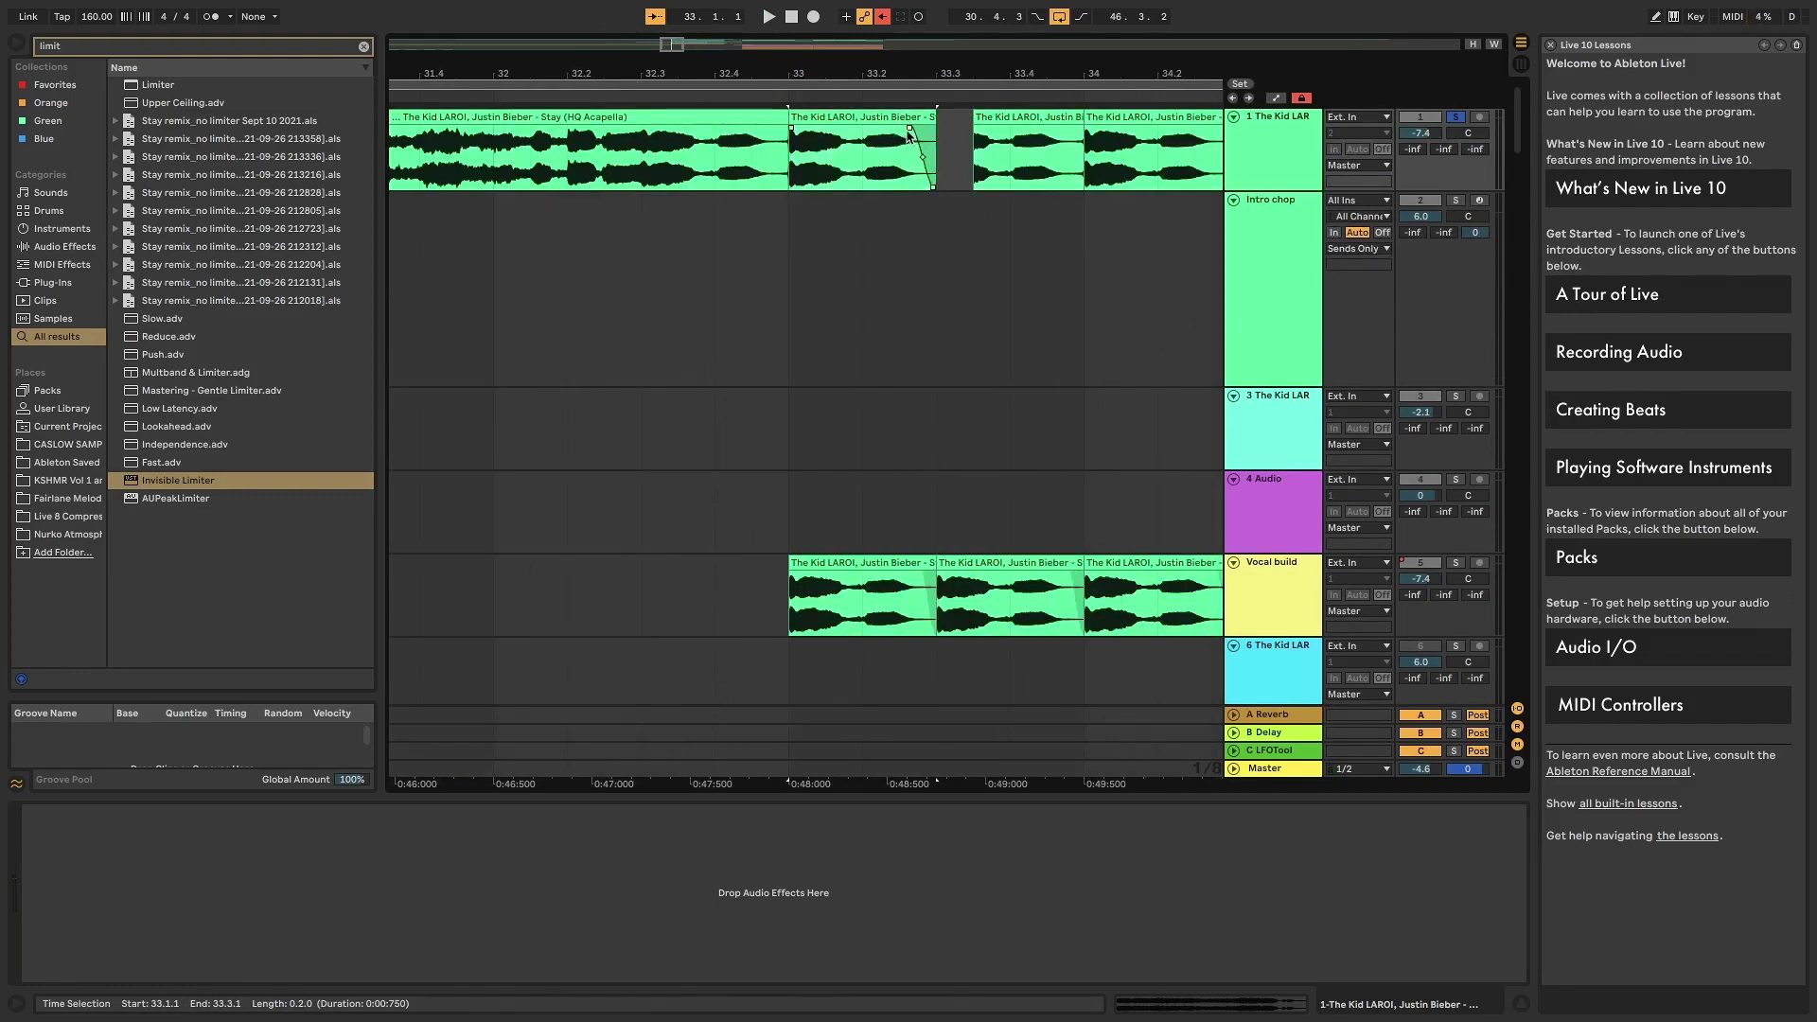
left_click(863, 165)
key("space")
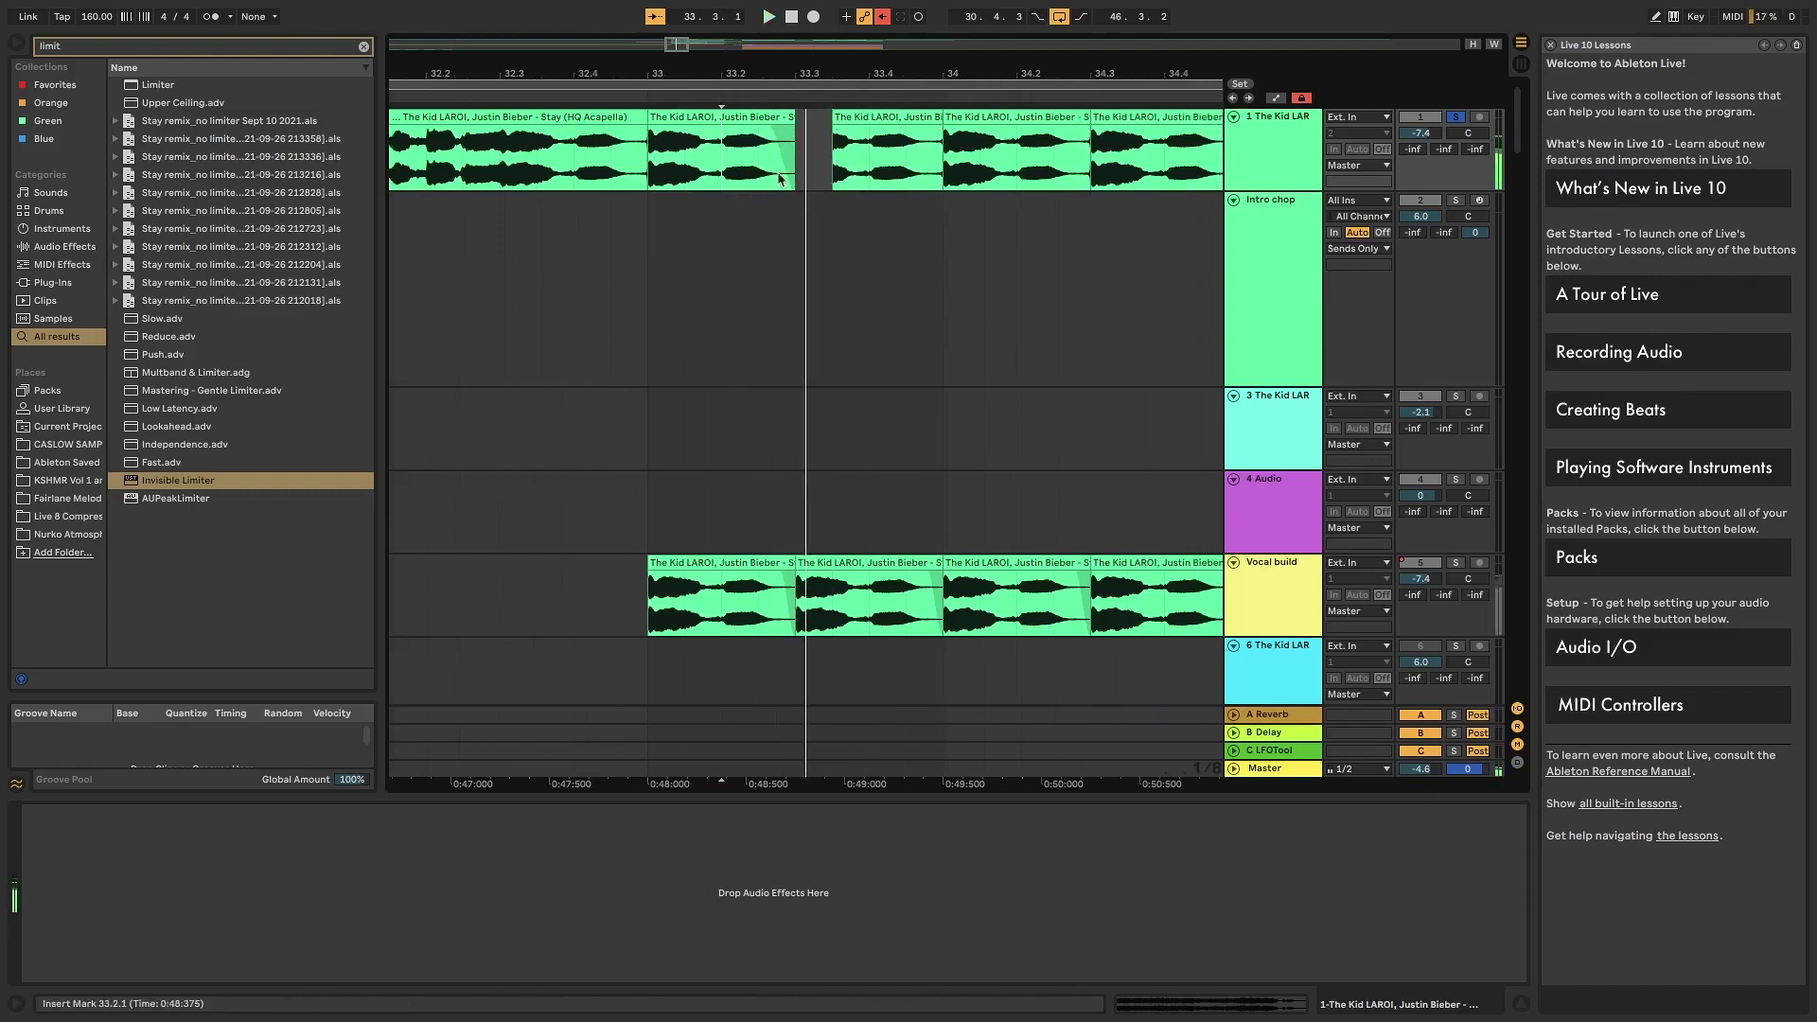
key("space")
- Review the Create Fades on Clip Edges option in the Record/Warp/Launch preferences and close them
left_click(667, 134)
key("minus")
key("super+comma")
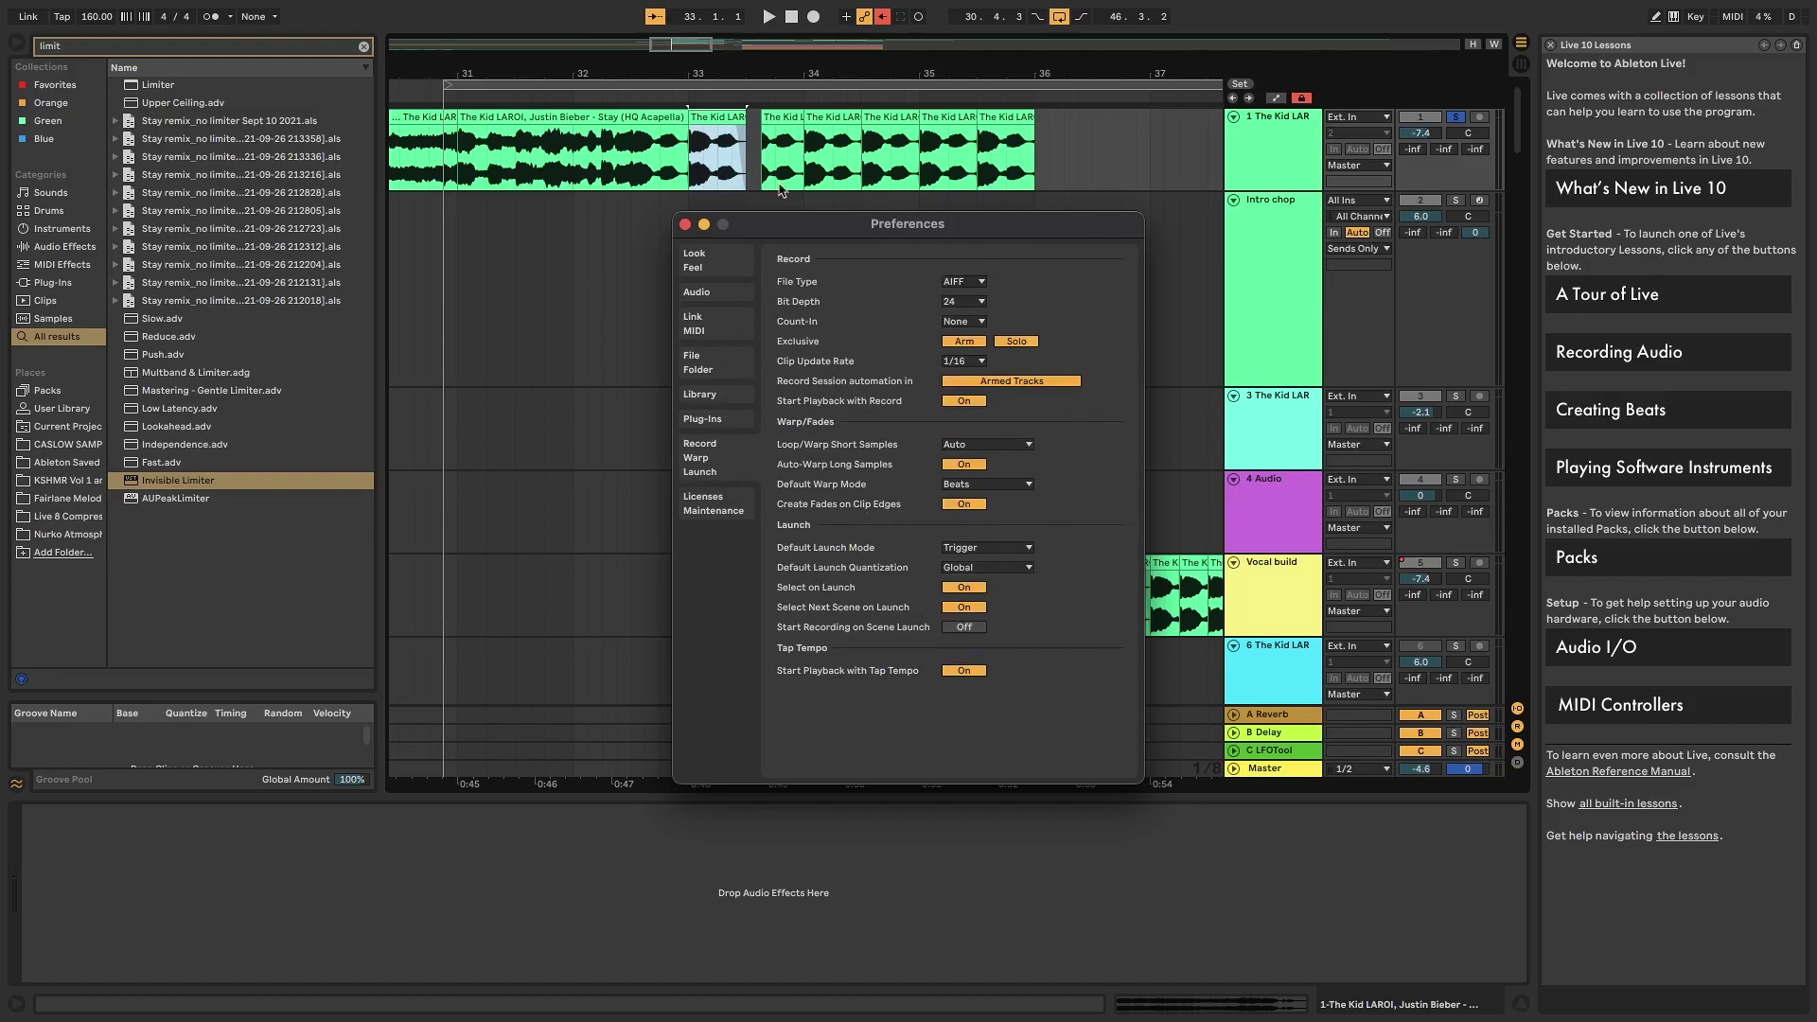
left_click(686, 223)
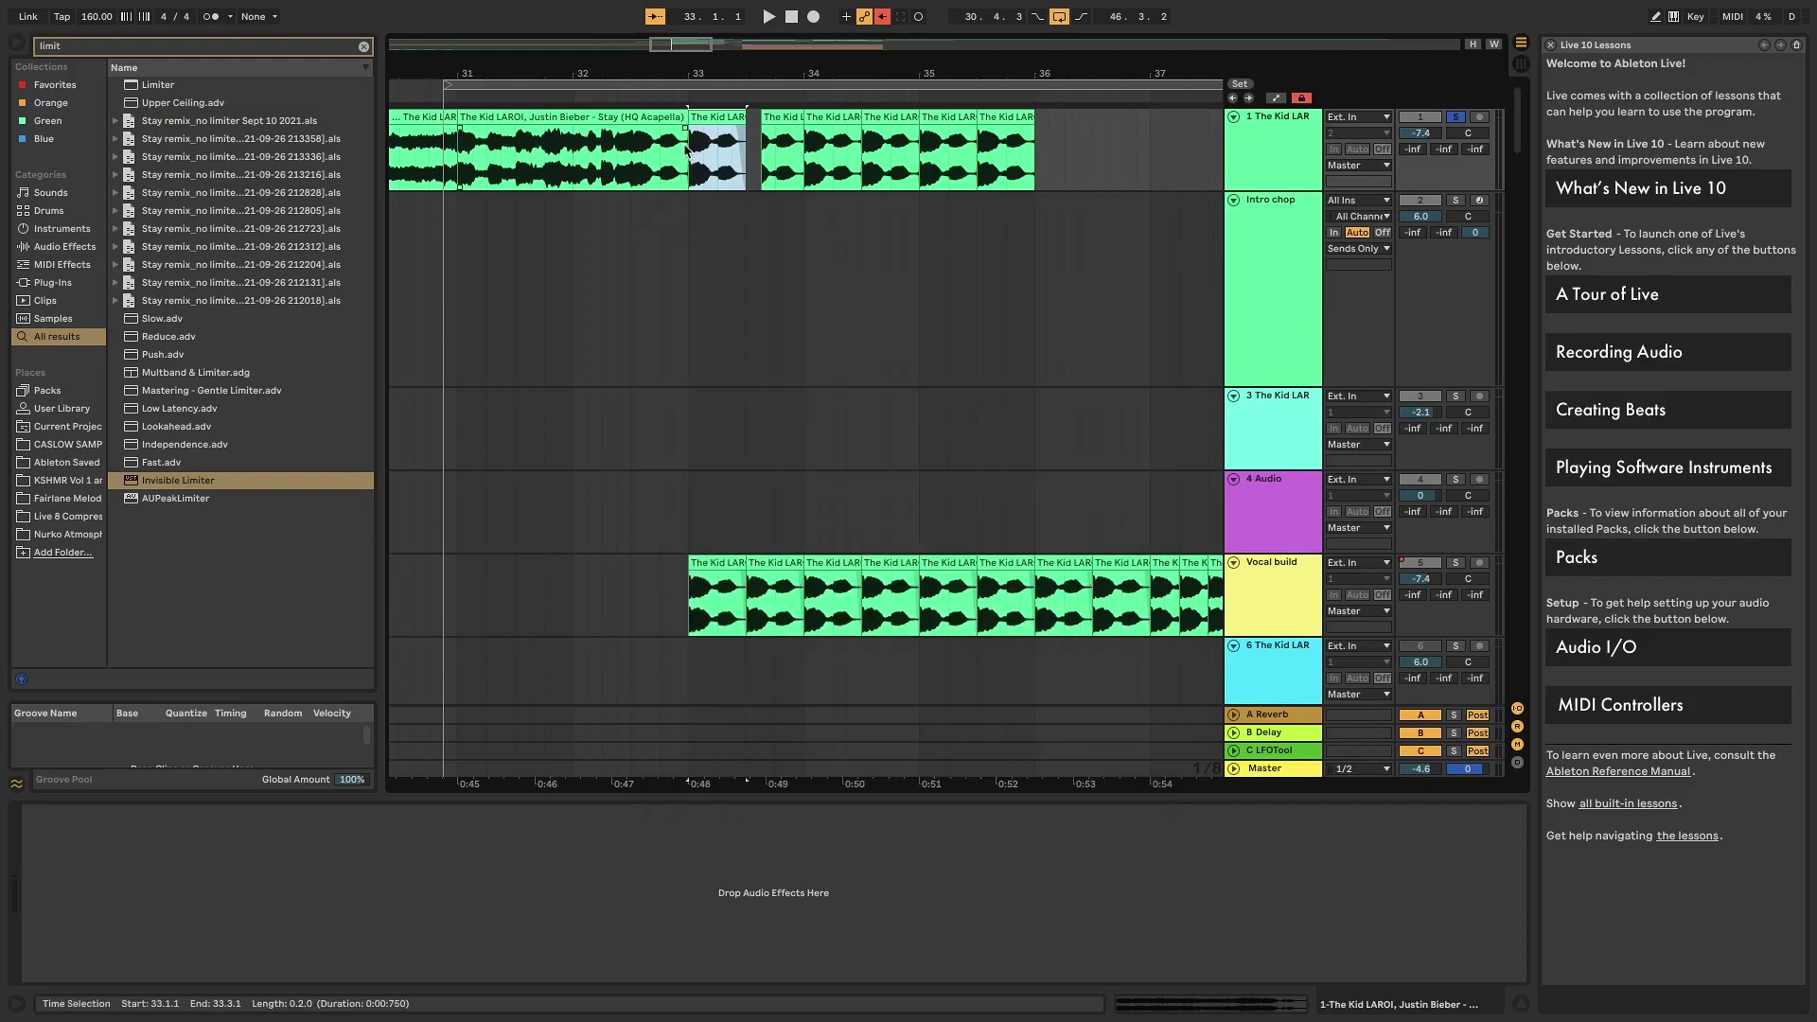
- Examine the fade at the start of the track 1 vocal slice at bar 33 up close
key("plus")
key("plus")
key("plus")
key("plus")
key("plus")
key("plus")
key("plus")
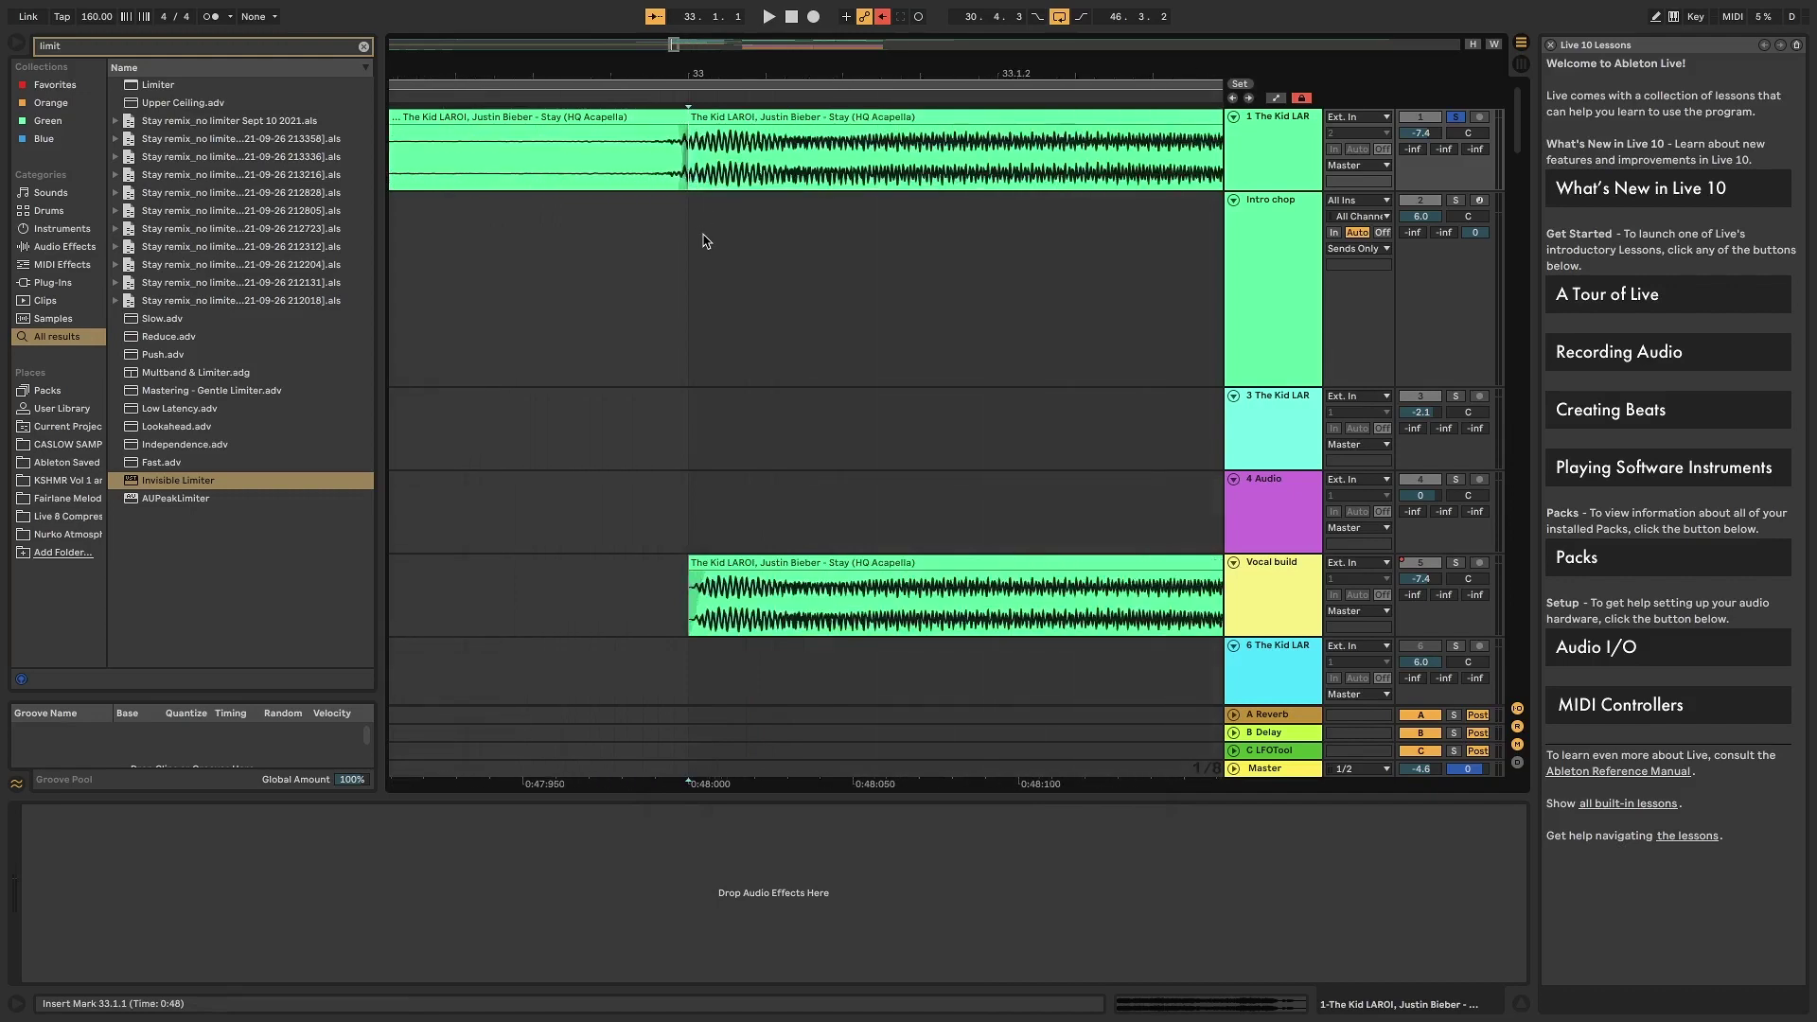
key("plus")
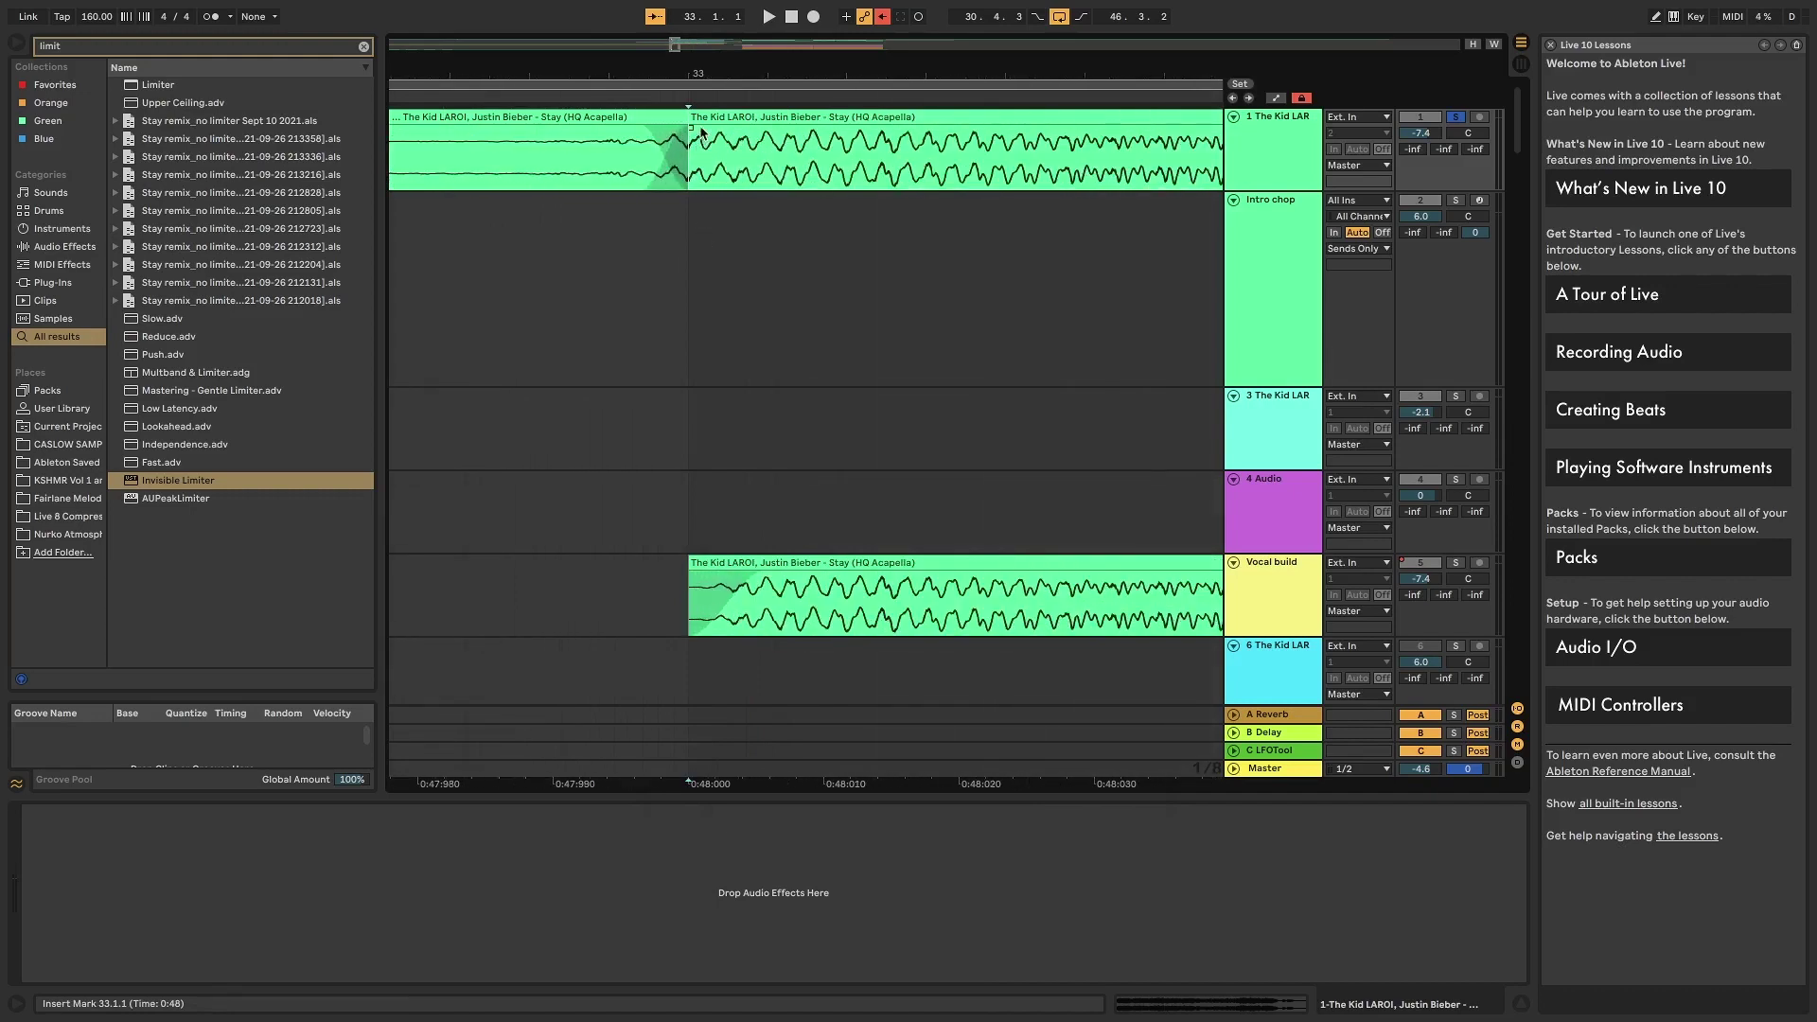
left_click(701, 132)
key("minus")
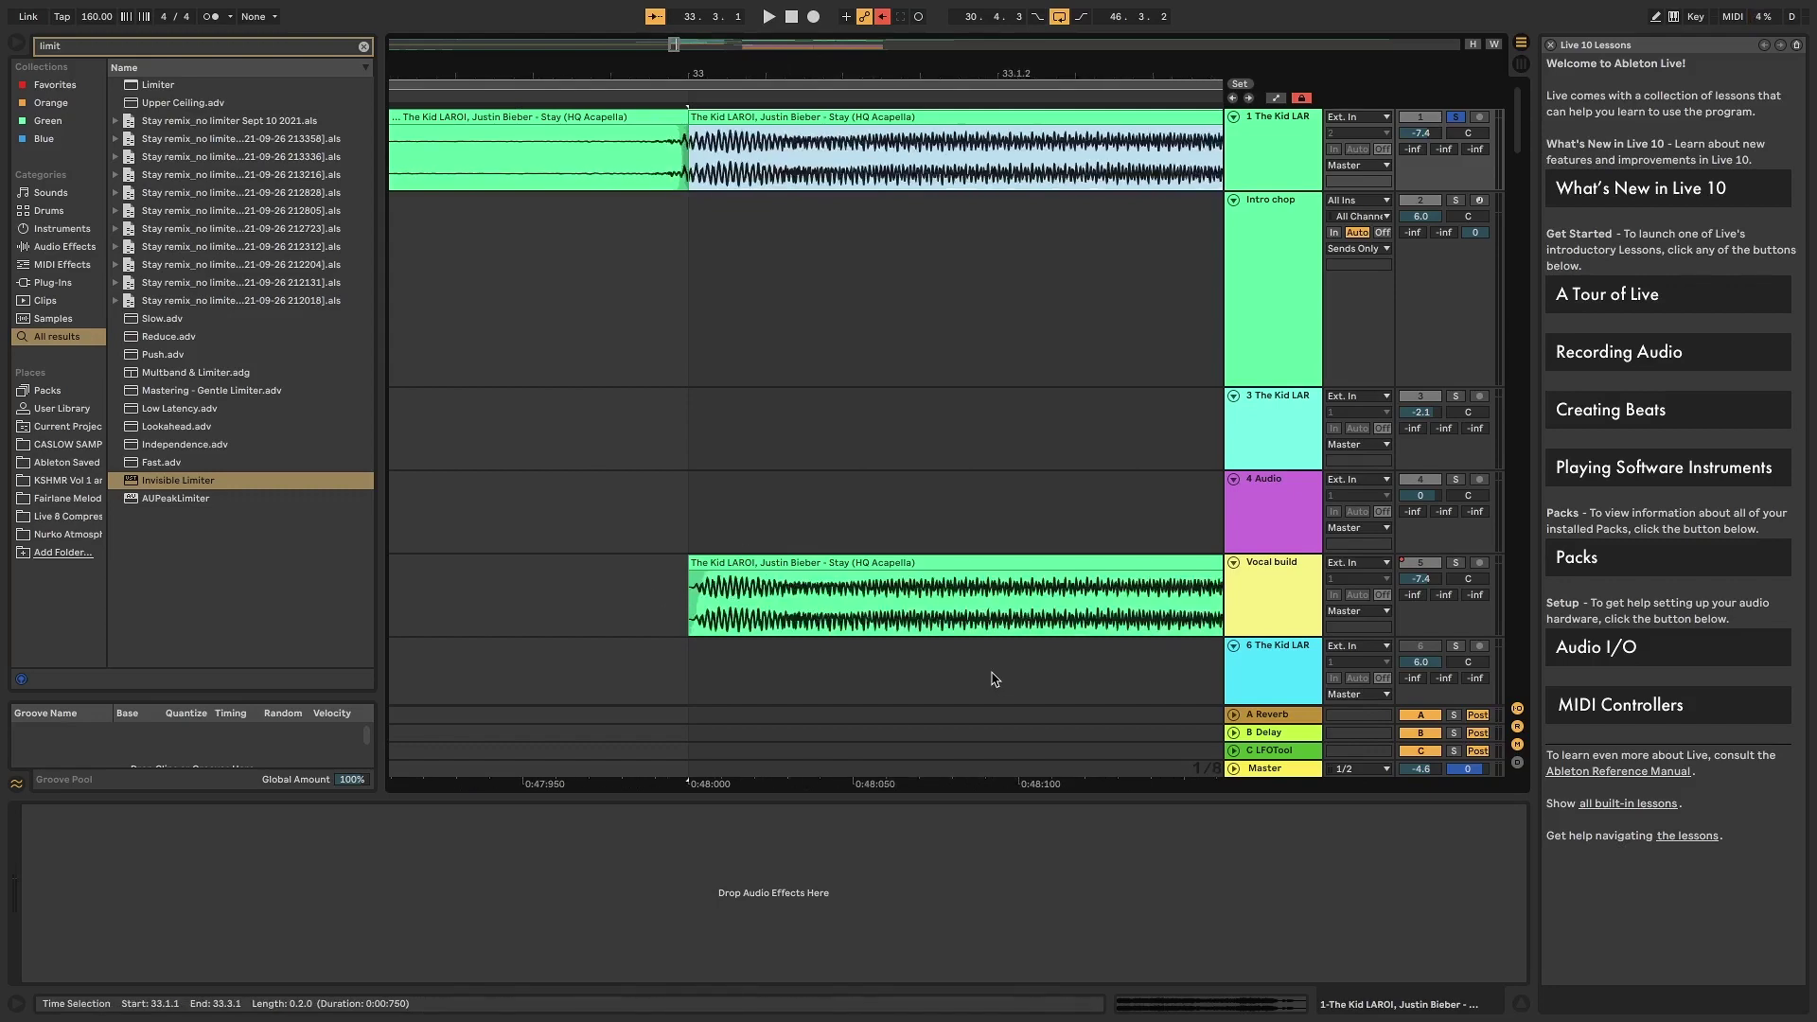
key("minus")
key("minus")
key("minus")
key("minus")
- Duplicate the last half-bar vocal slice on track 1 twice to fill up to bar 37 and play it back
left_click(1005, 311)
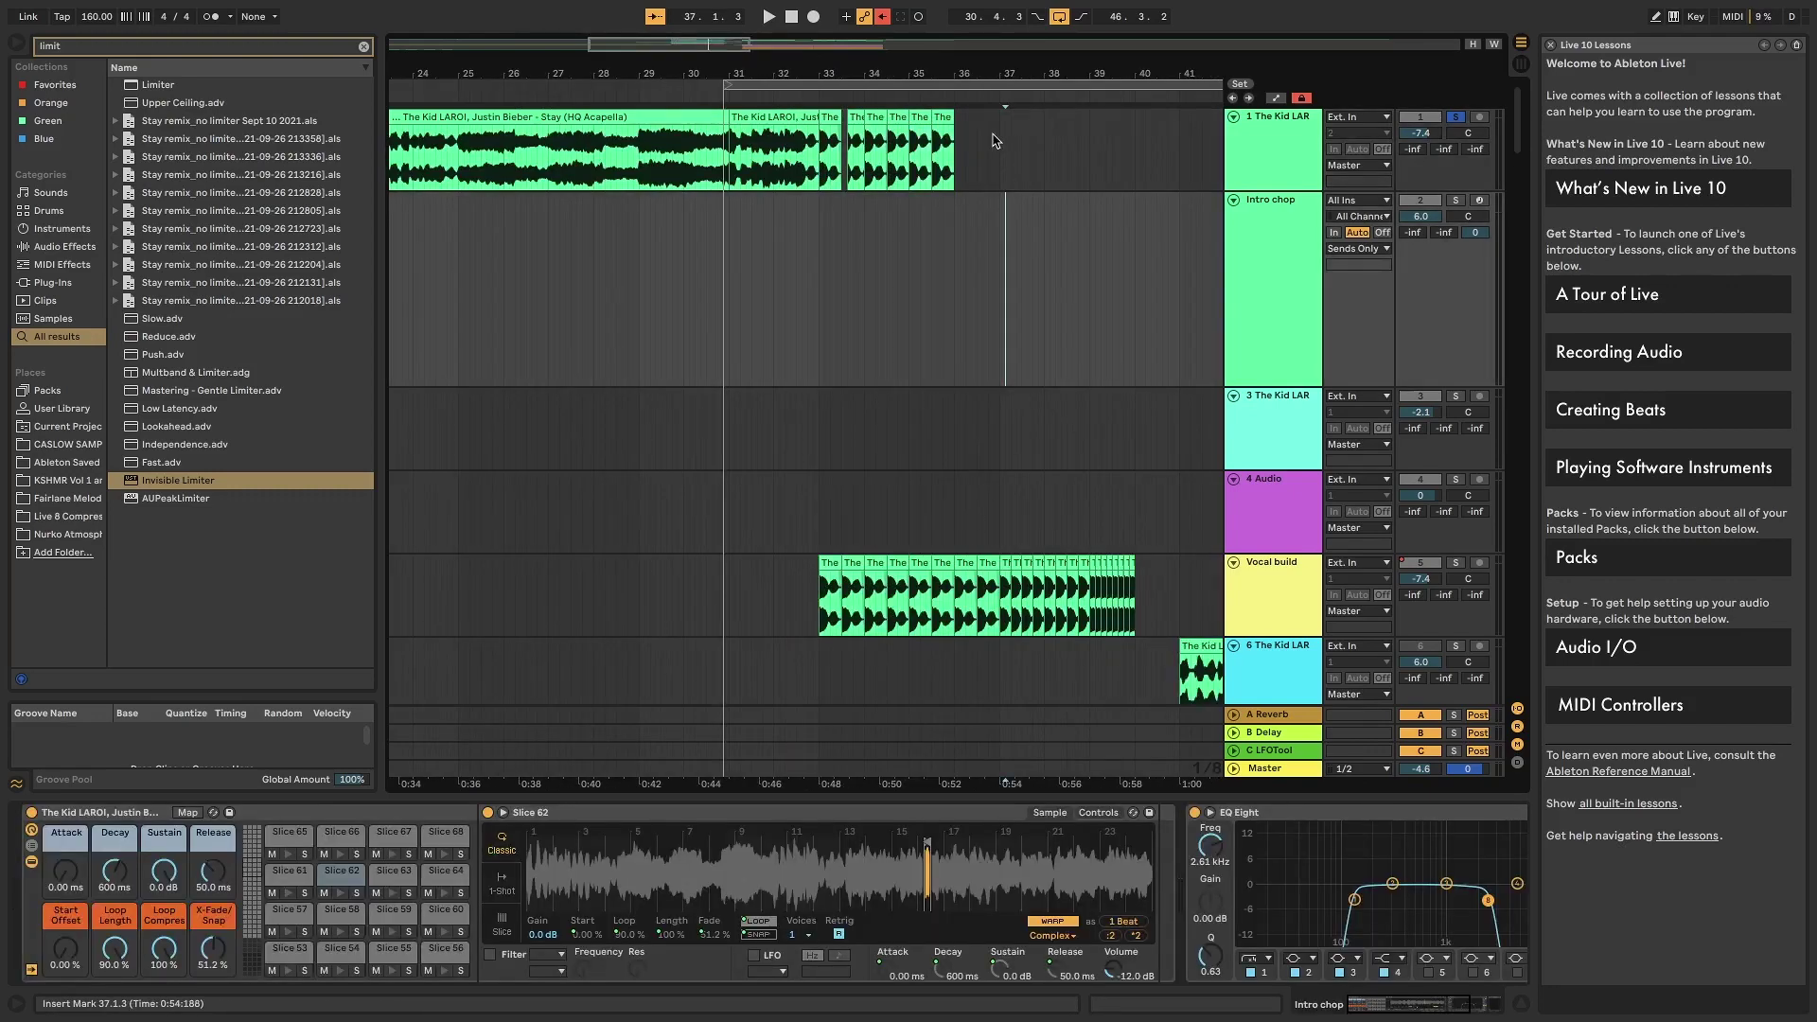
left_click(999, 149)
left_click(831, 118)
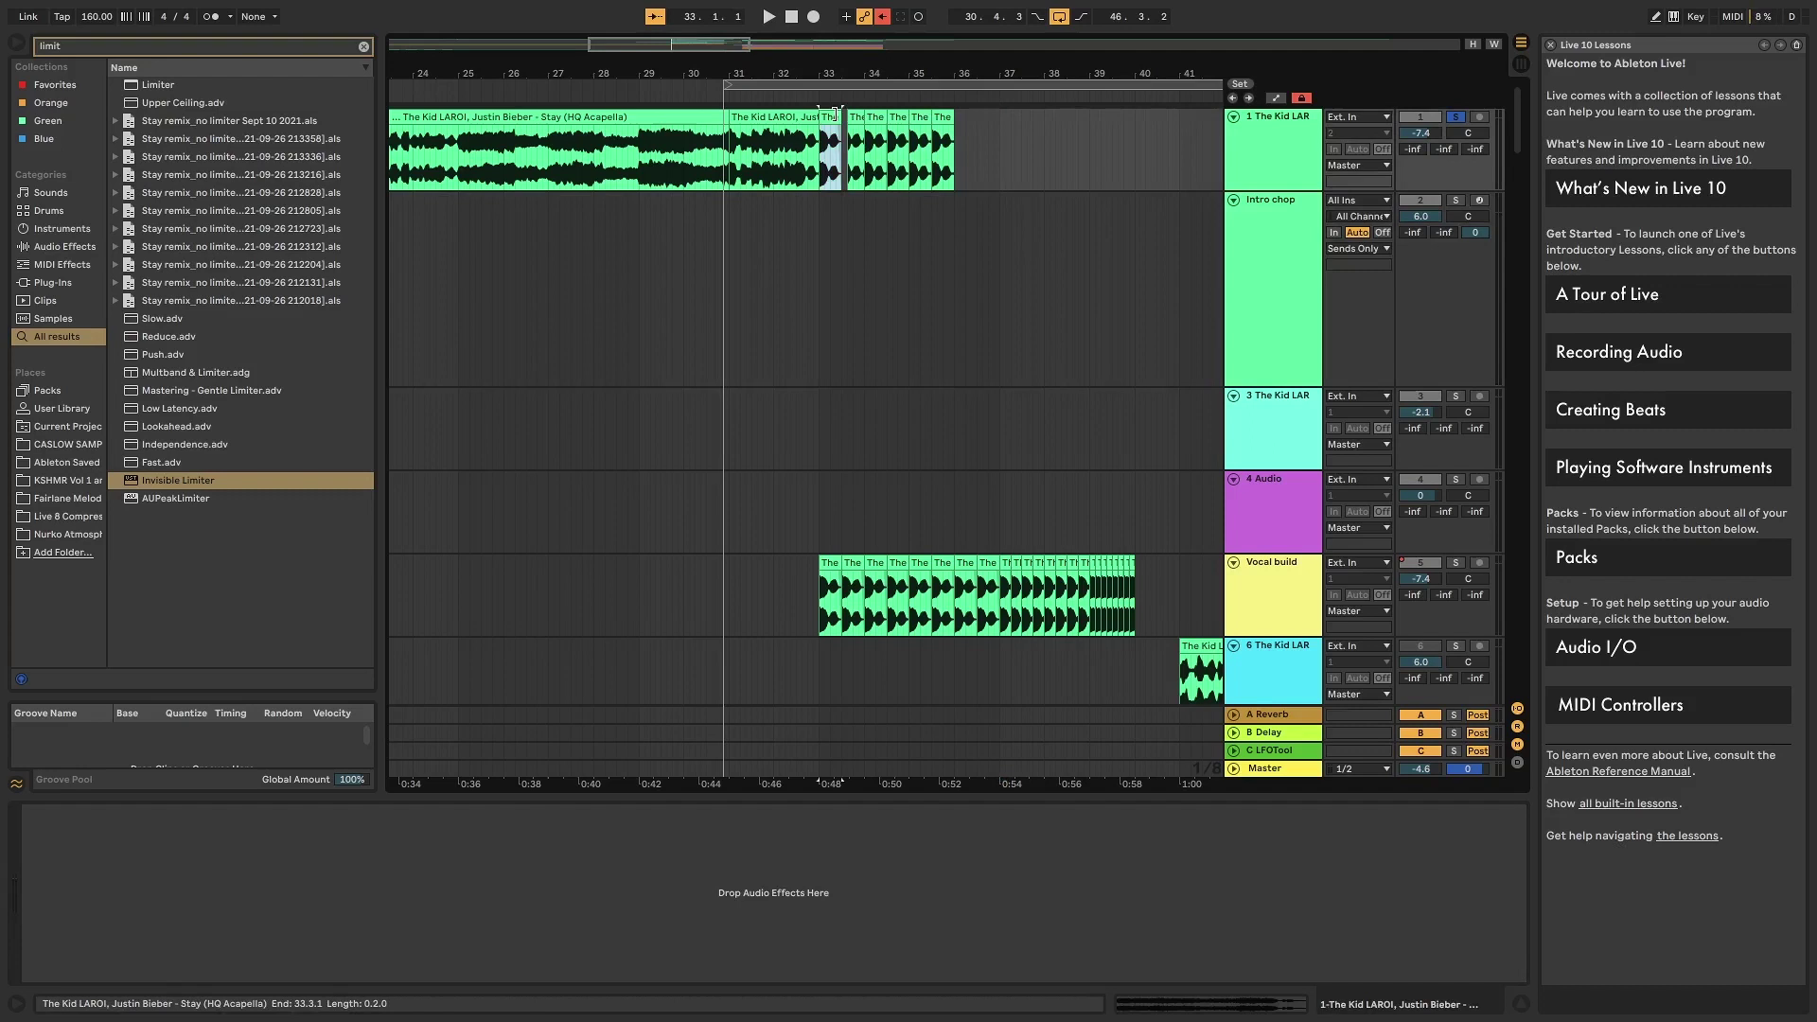
left_click(946, 116)
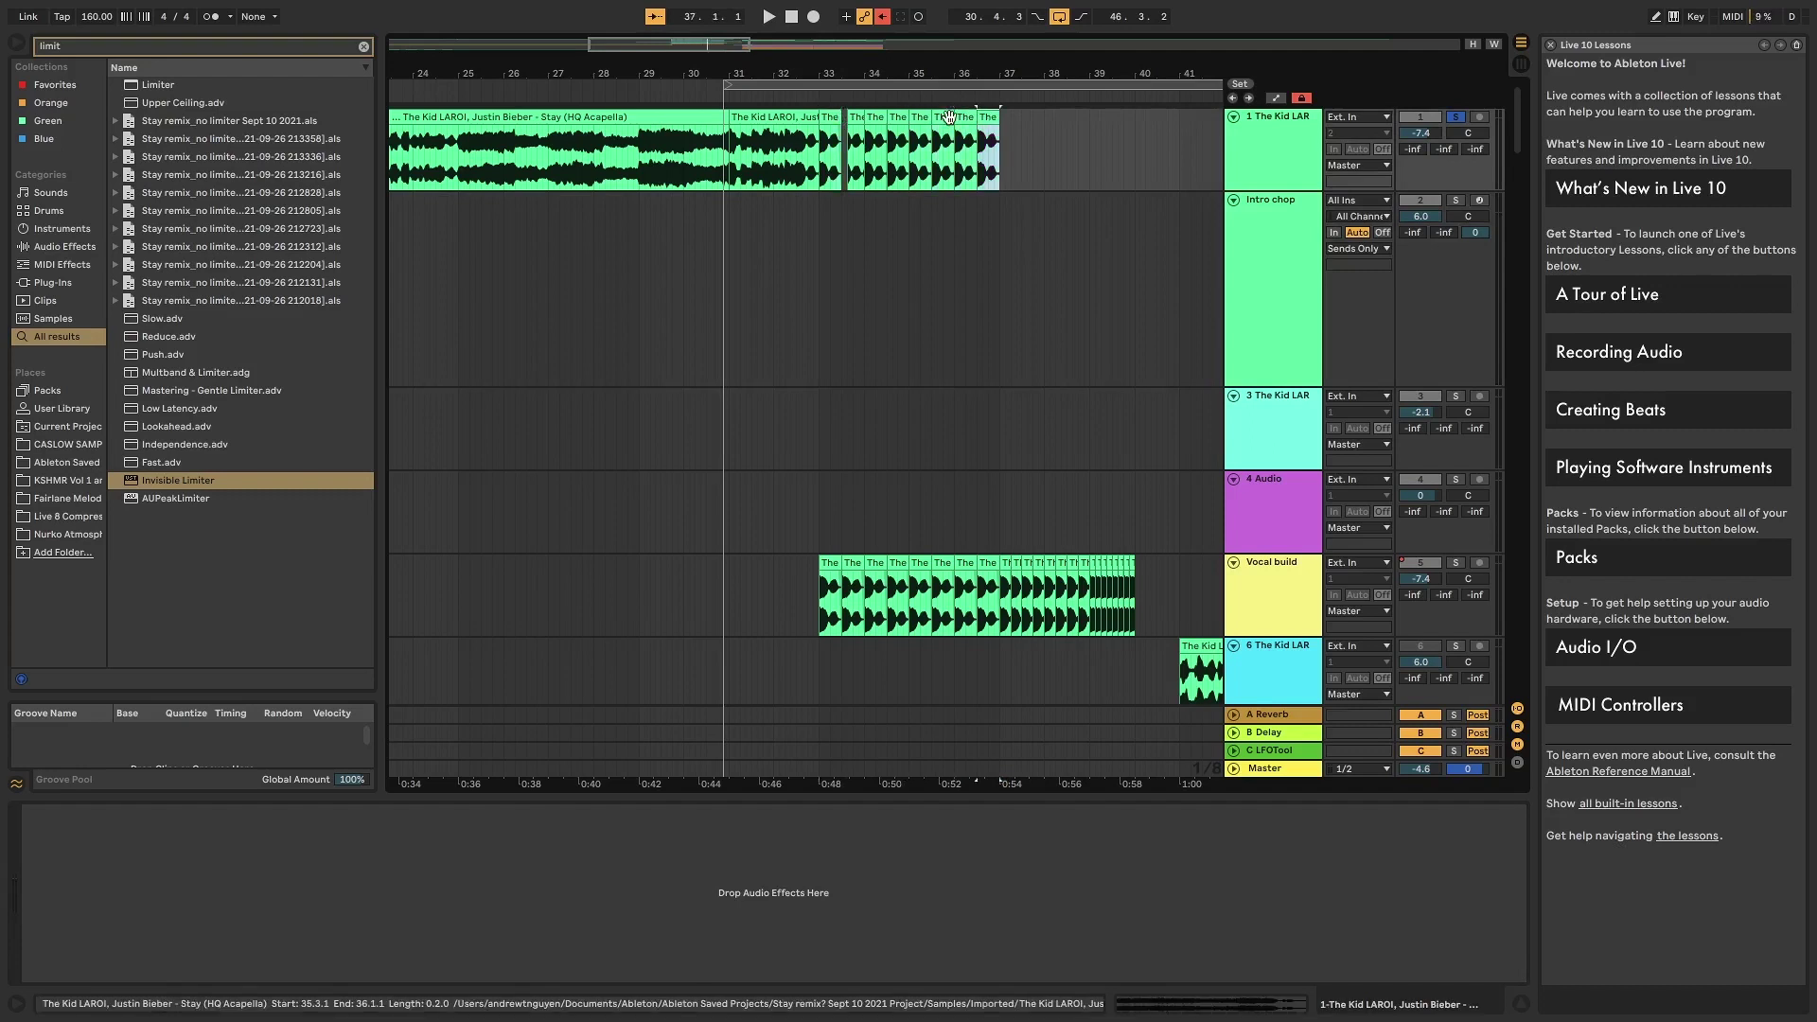
key("plus")
scroll(958, 110, "right", 5)
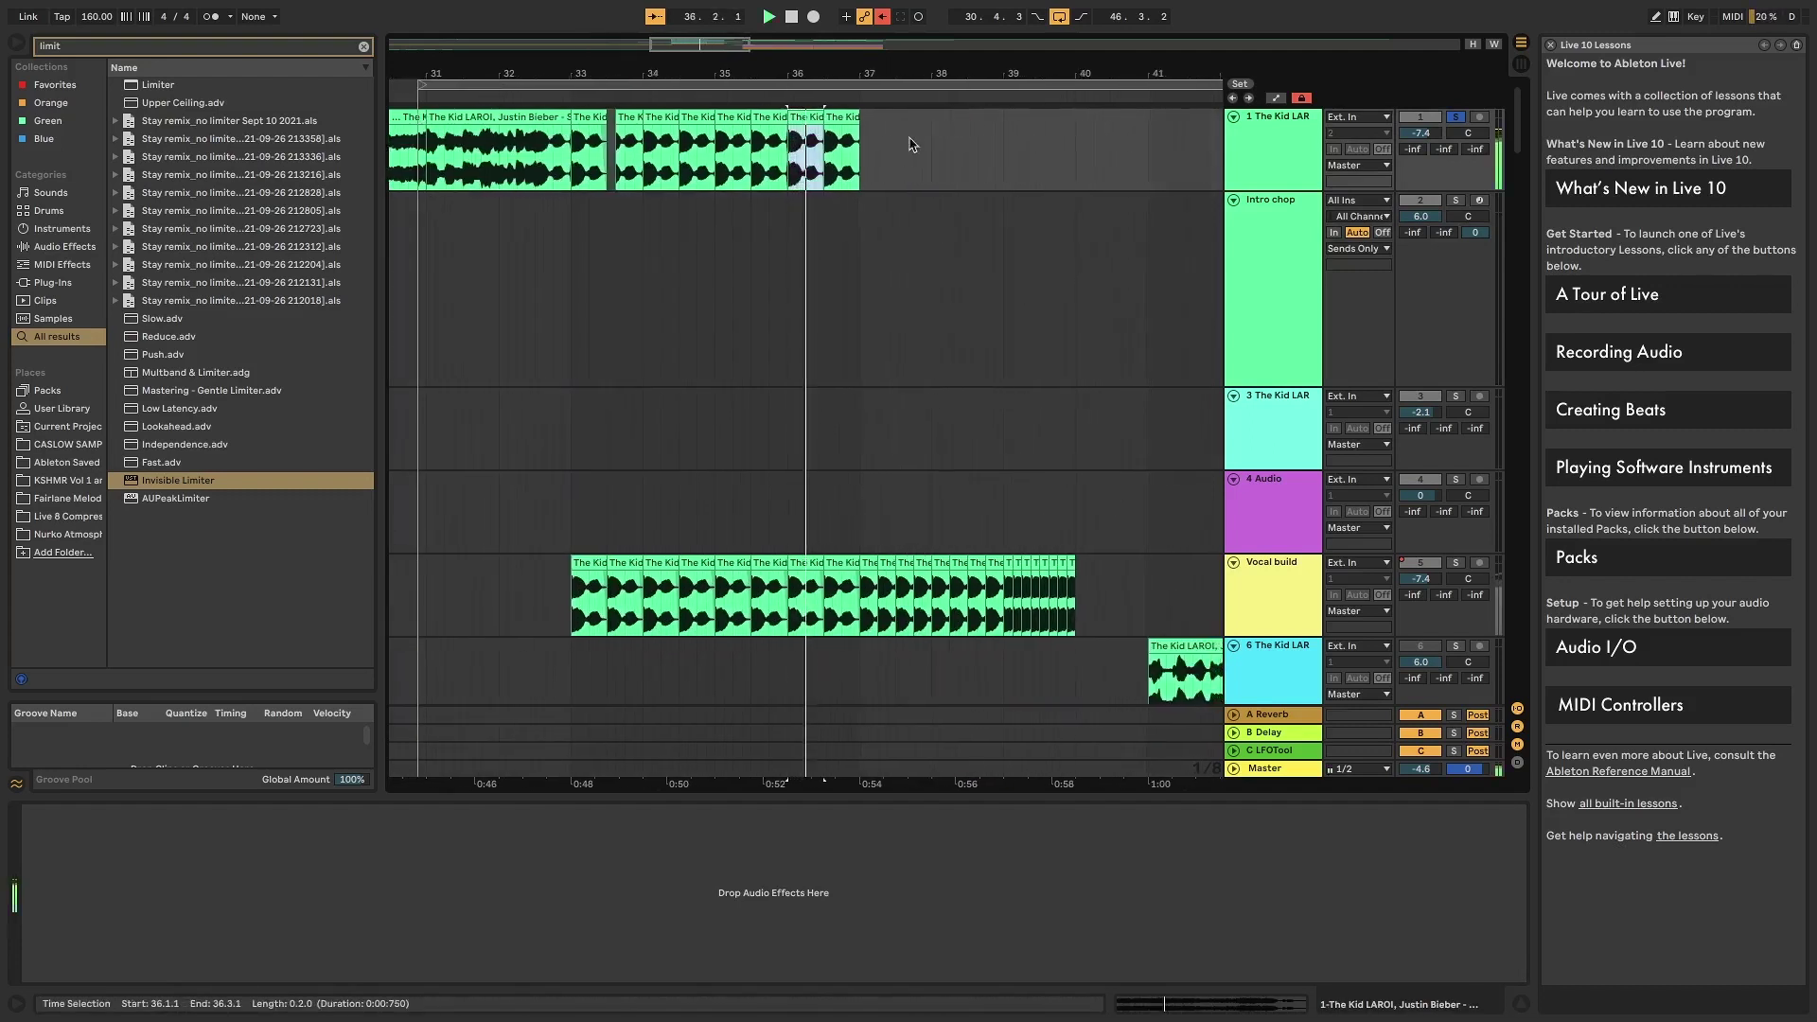
- Place a one-beat version of the vocal slice at bar 37 on track 1, duplicate it six times and play the result
left_click(795, 121)
key("plus")
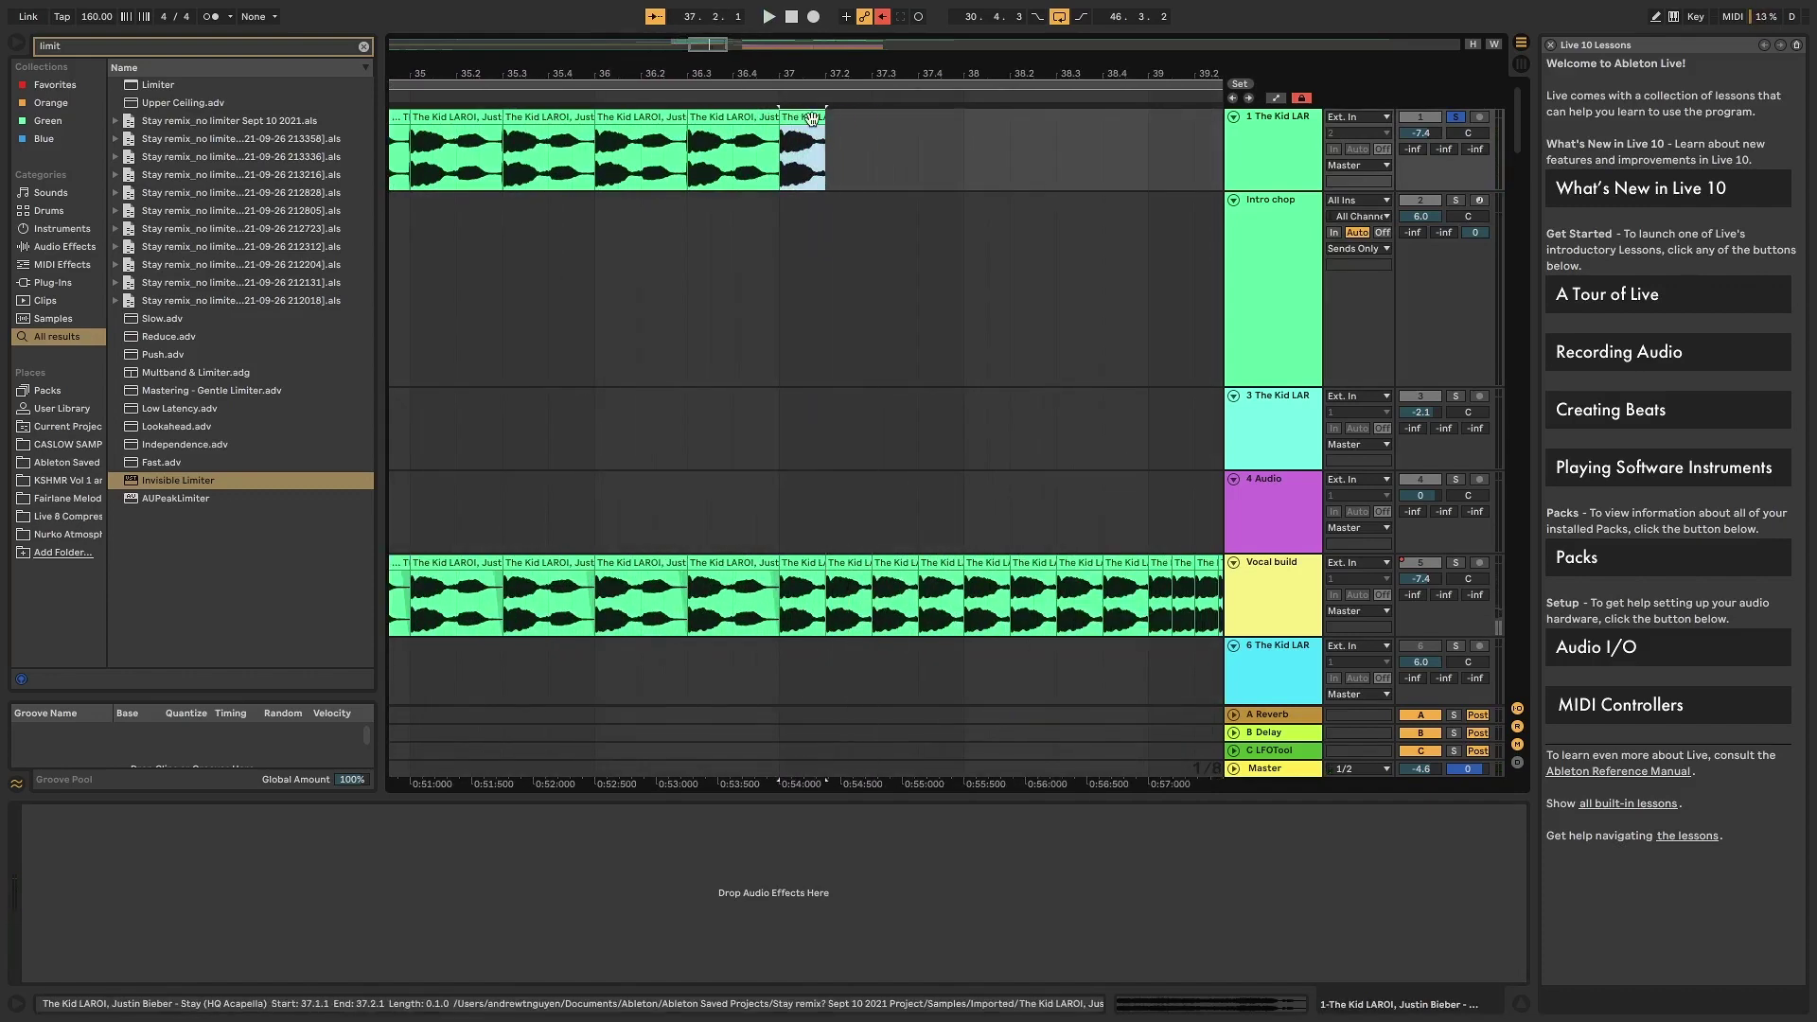
key("super+d")
key("super+d")
key("super+d")
key("super+d")
key("super+d")
key("super+d")
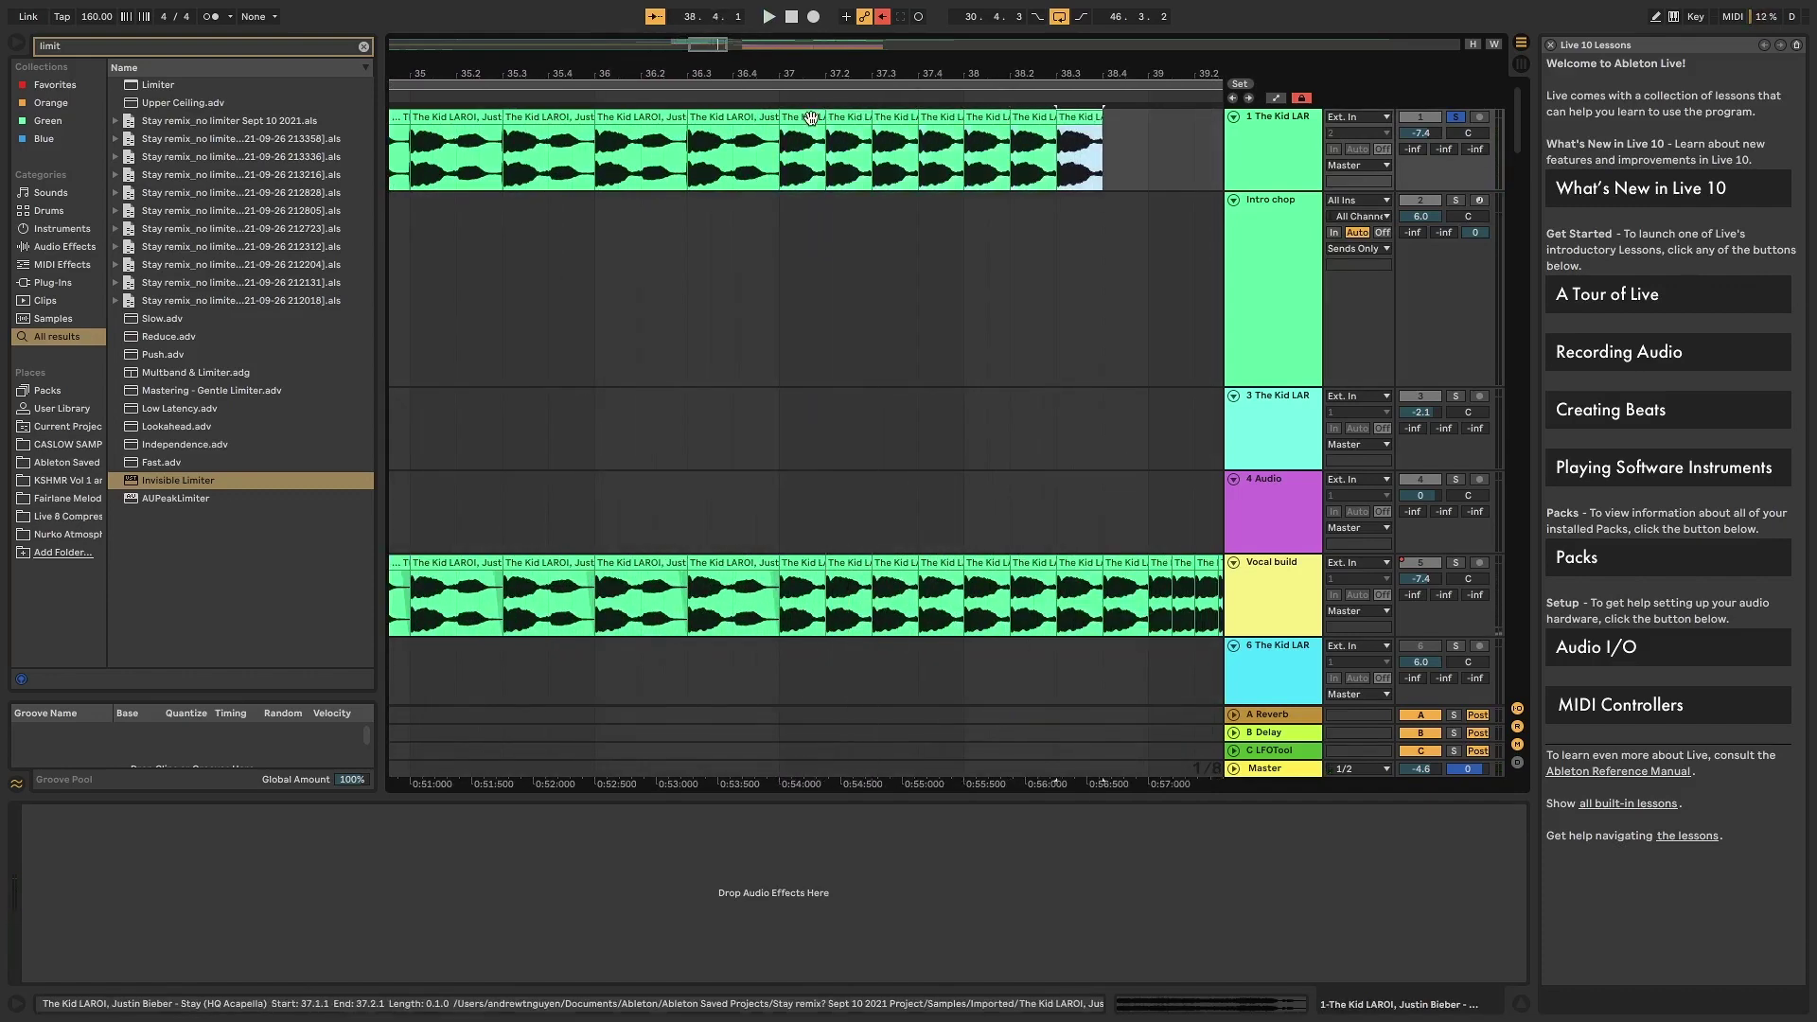
key("space")
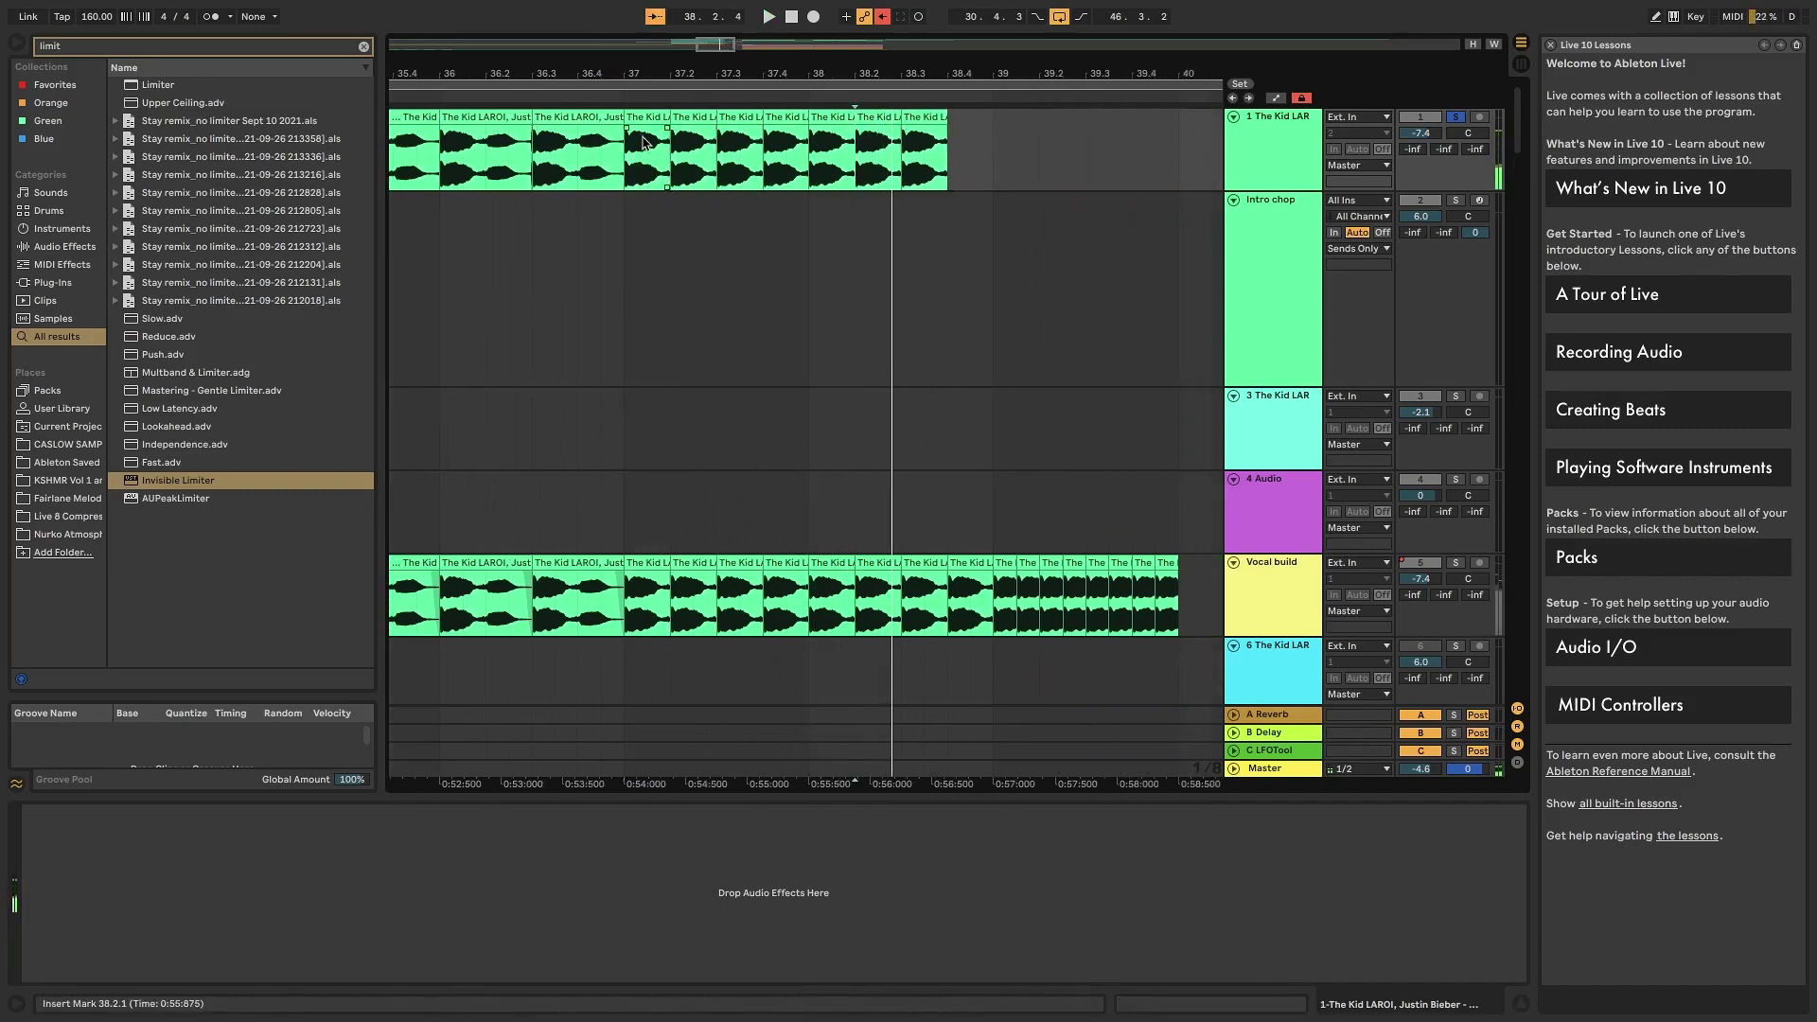
left_click(661, 130)
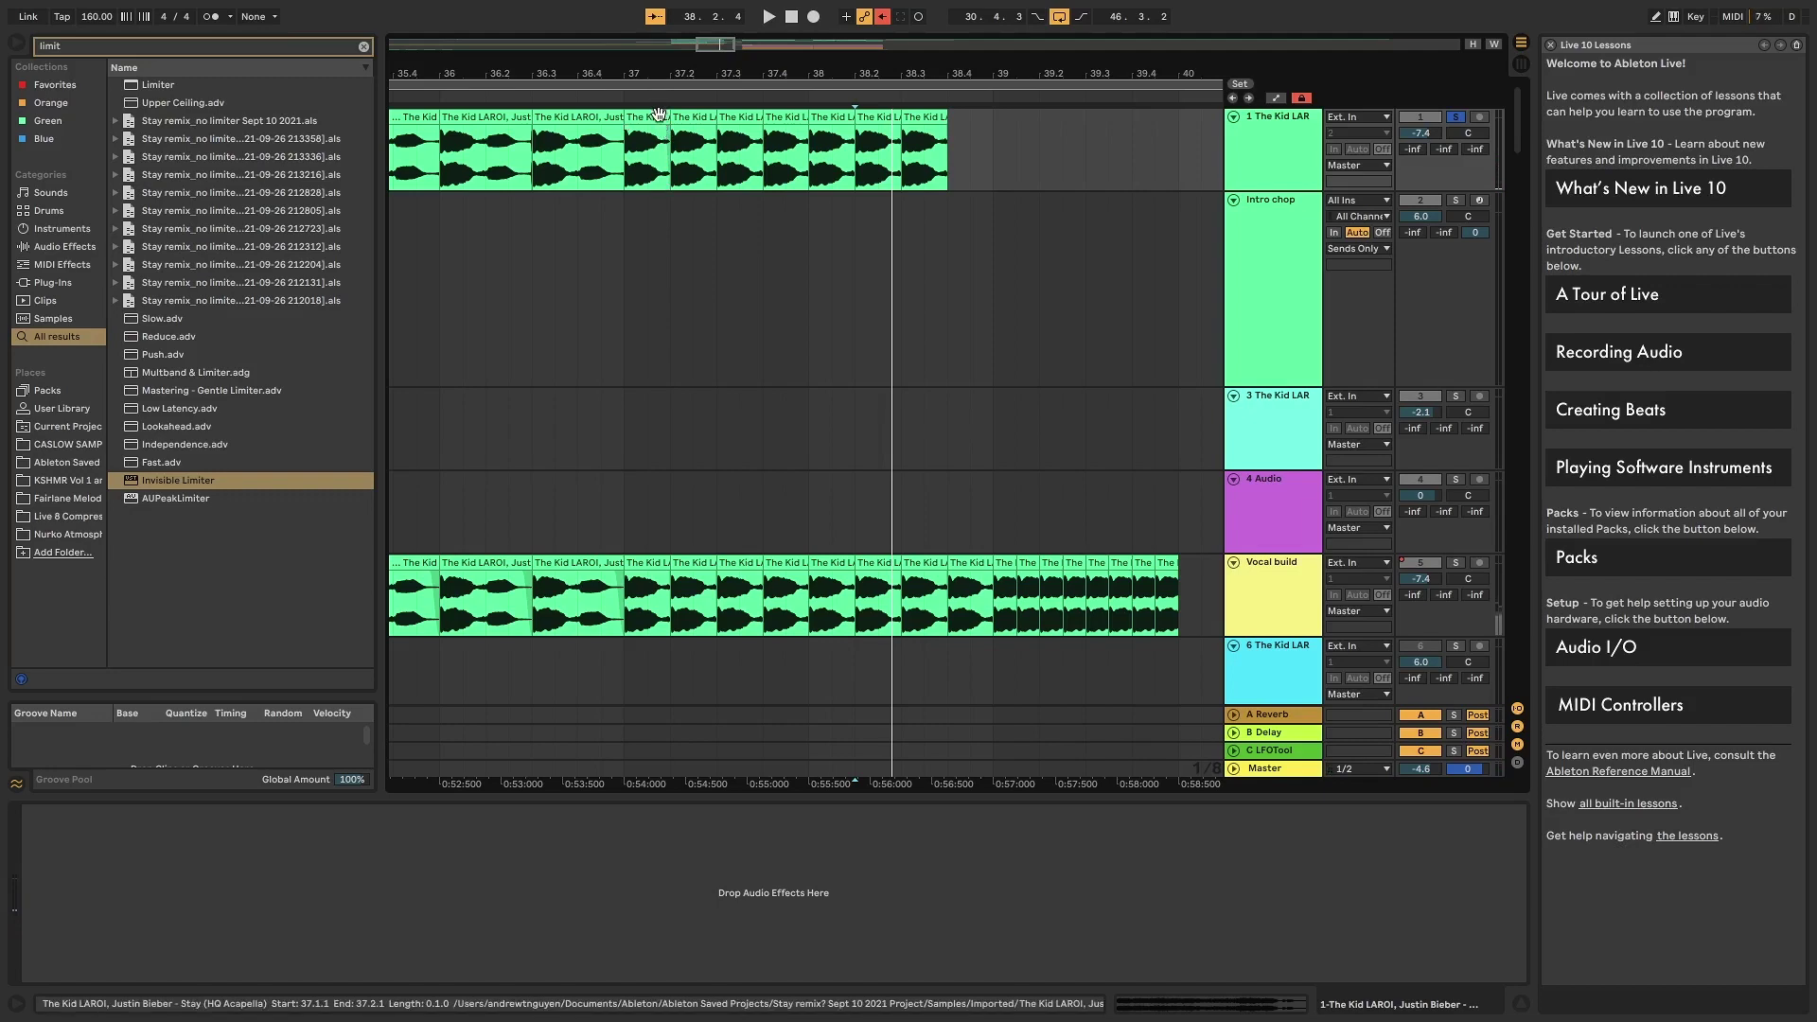
- Play back the repeated one-beat slices on track 1 and inspect the half-beat slice at bar 39 on the Vocal build track
key("space")
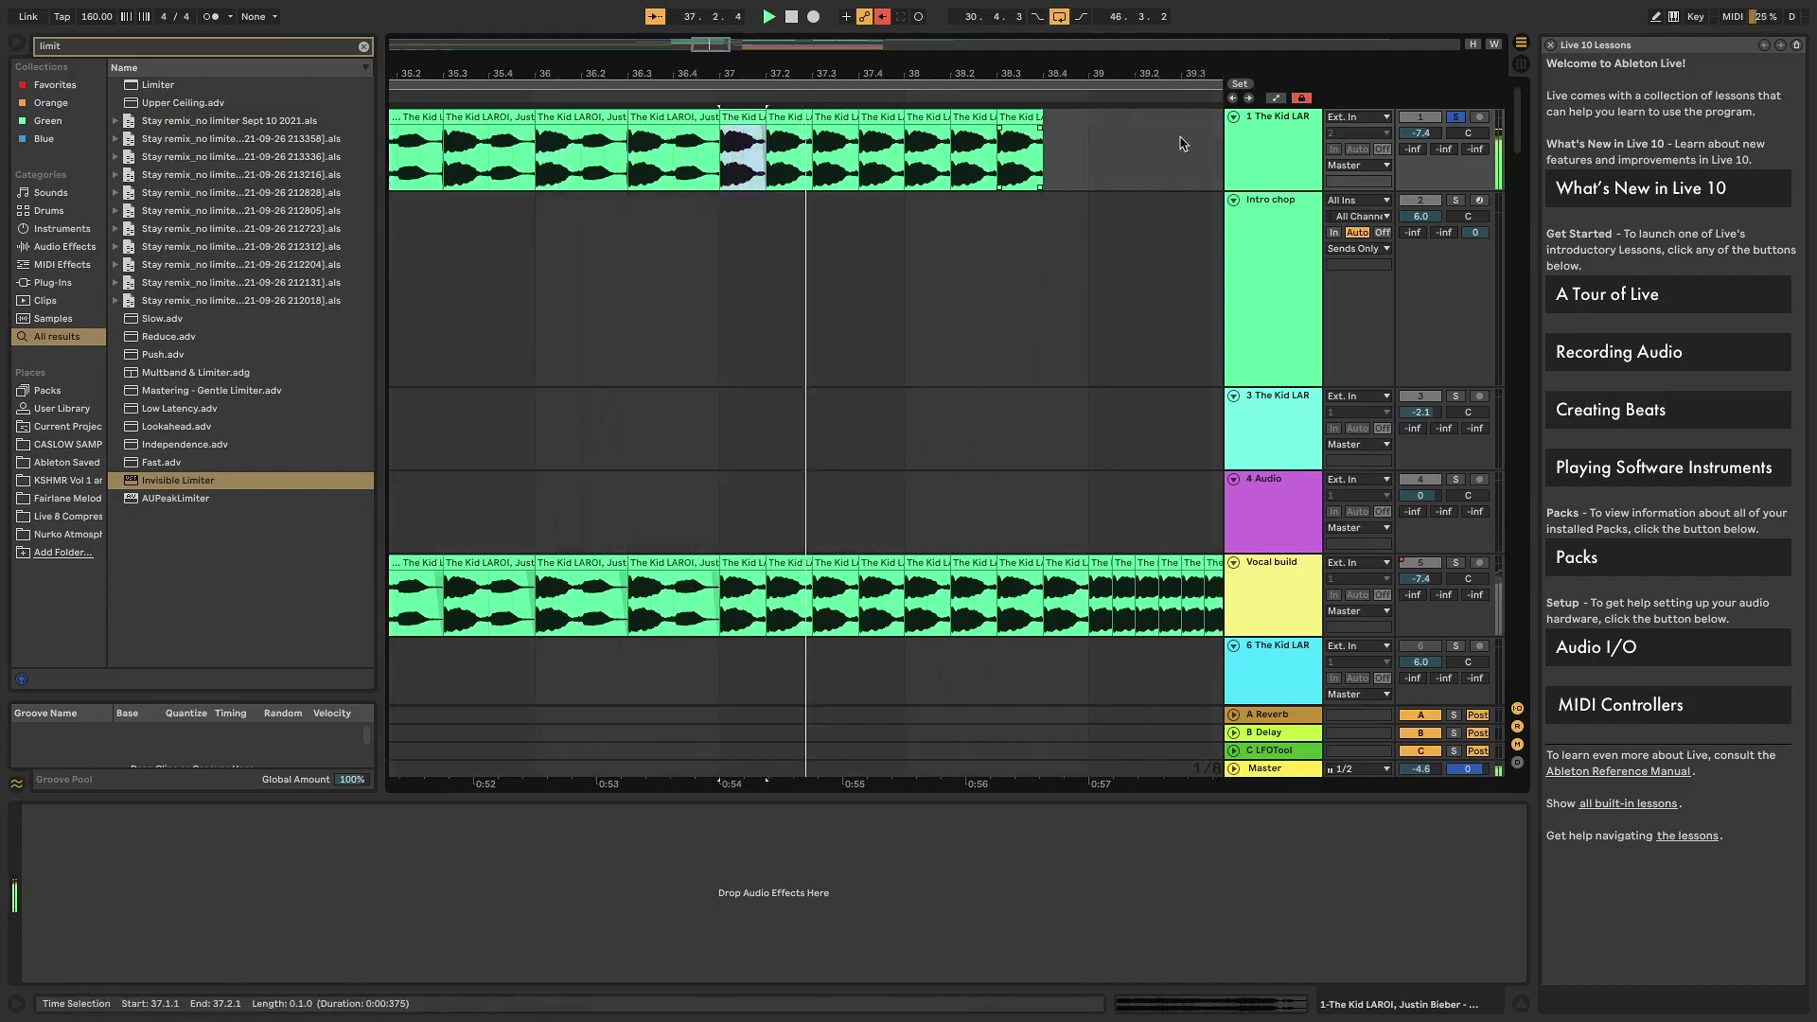
left_click(973, 462)
left_click(956, 562)
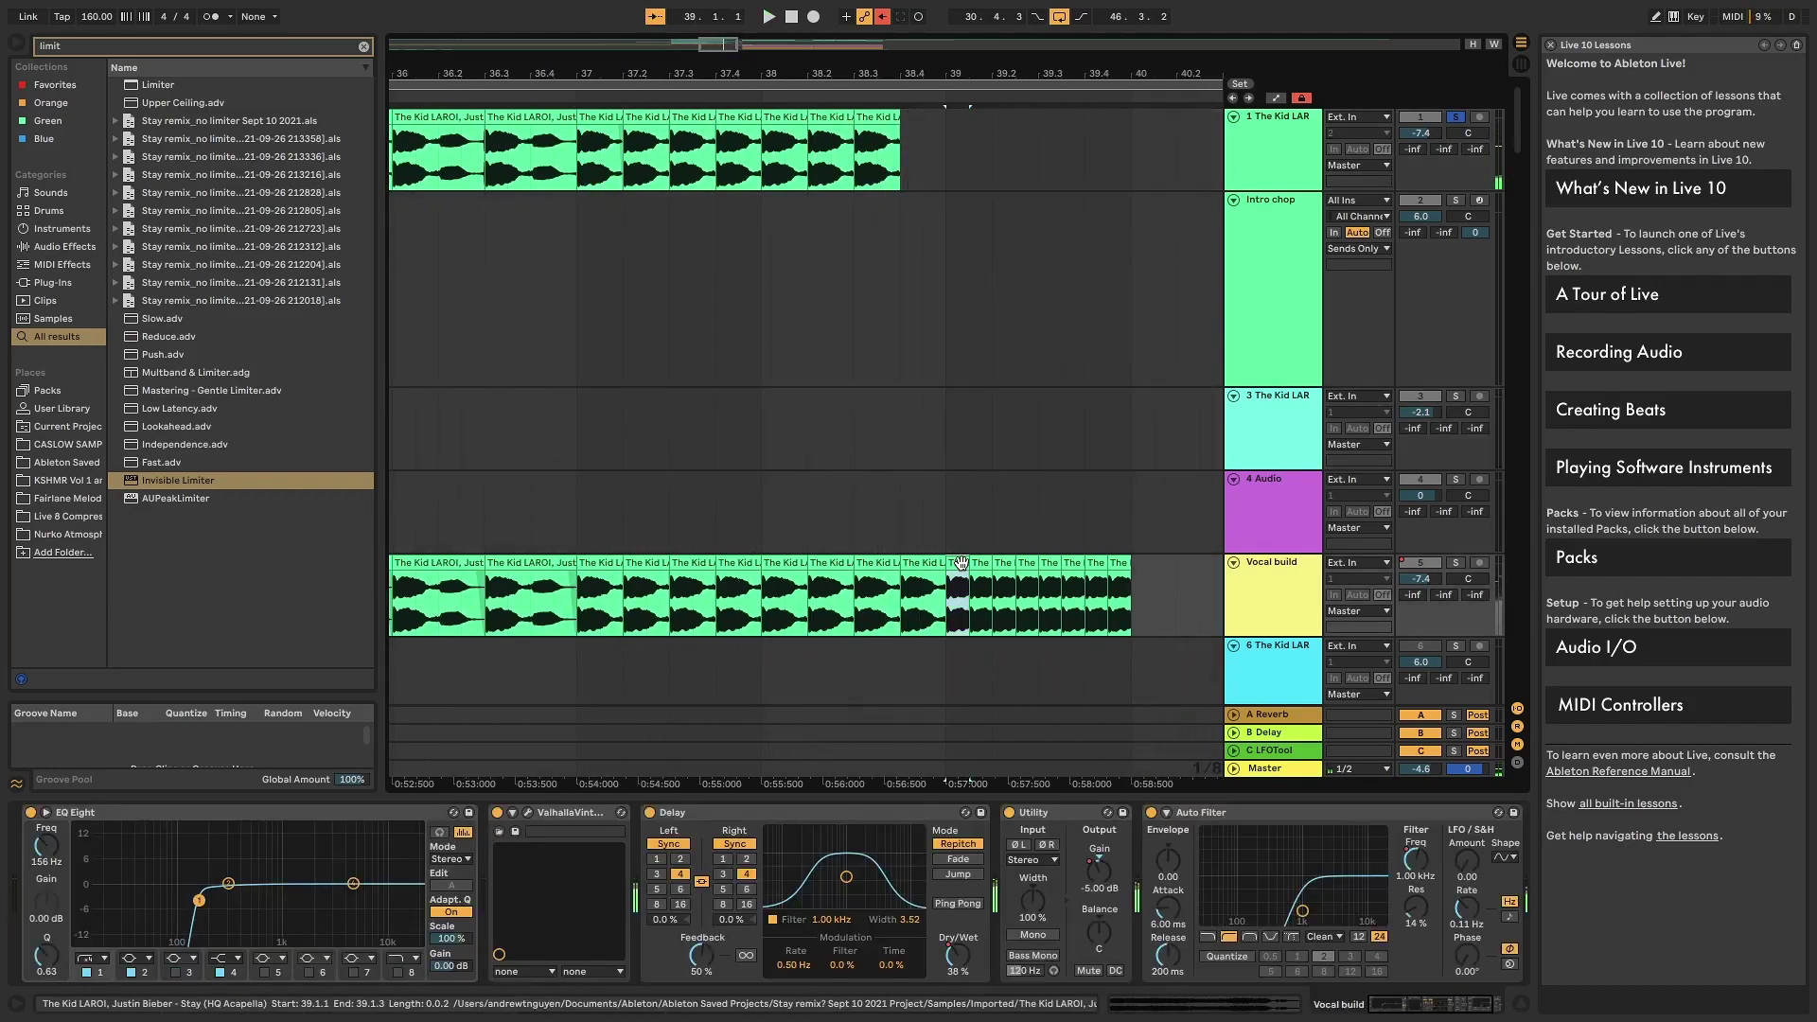
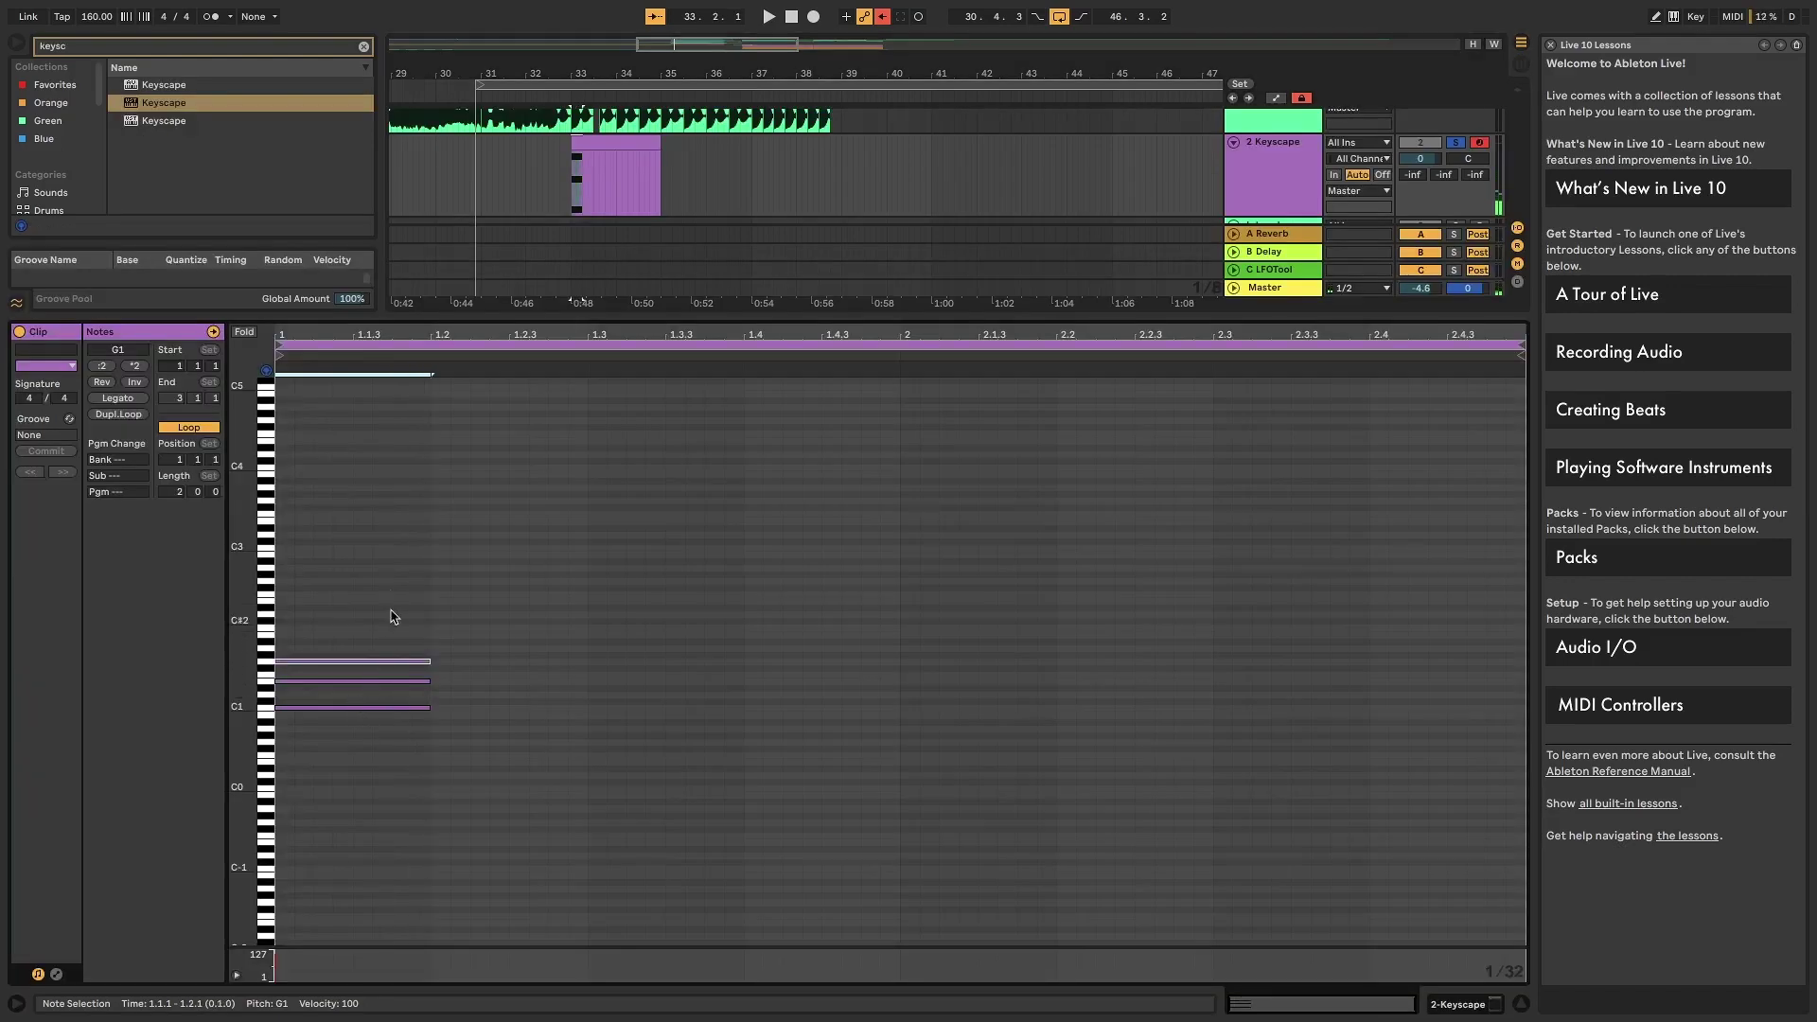
- Transpose the three chord notes in the Keyscape clip up one octave to C2–G2
left_click_drag(379, 566, 357, 715)
key("shift+Up")
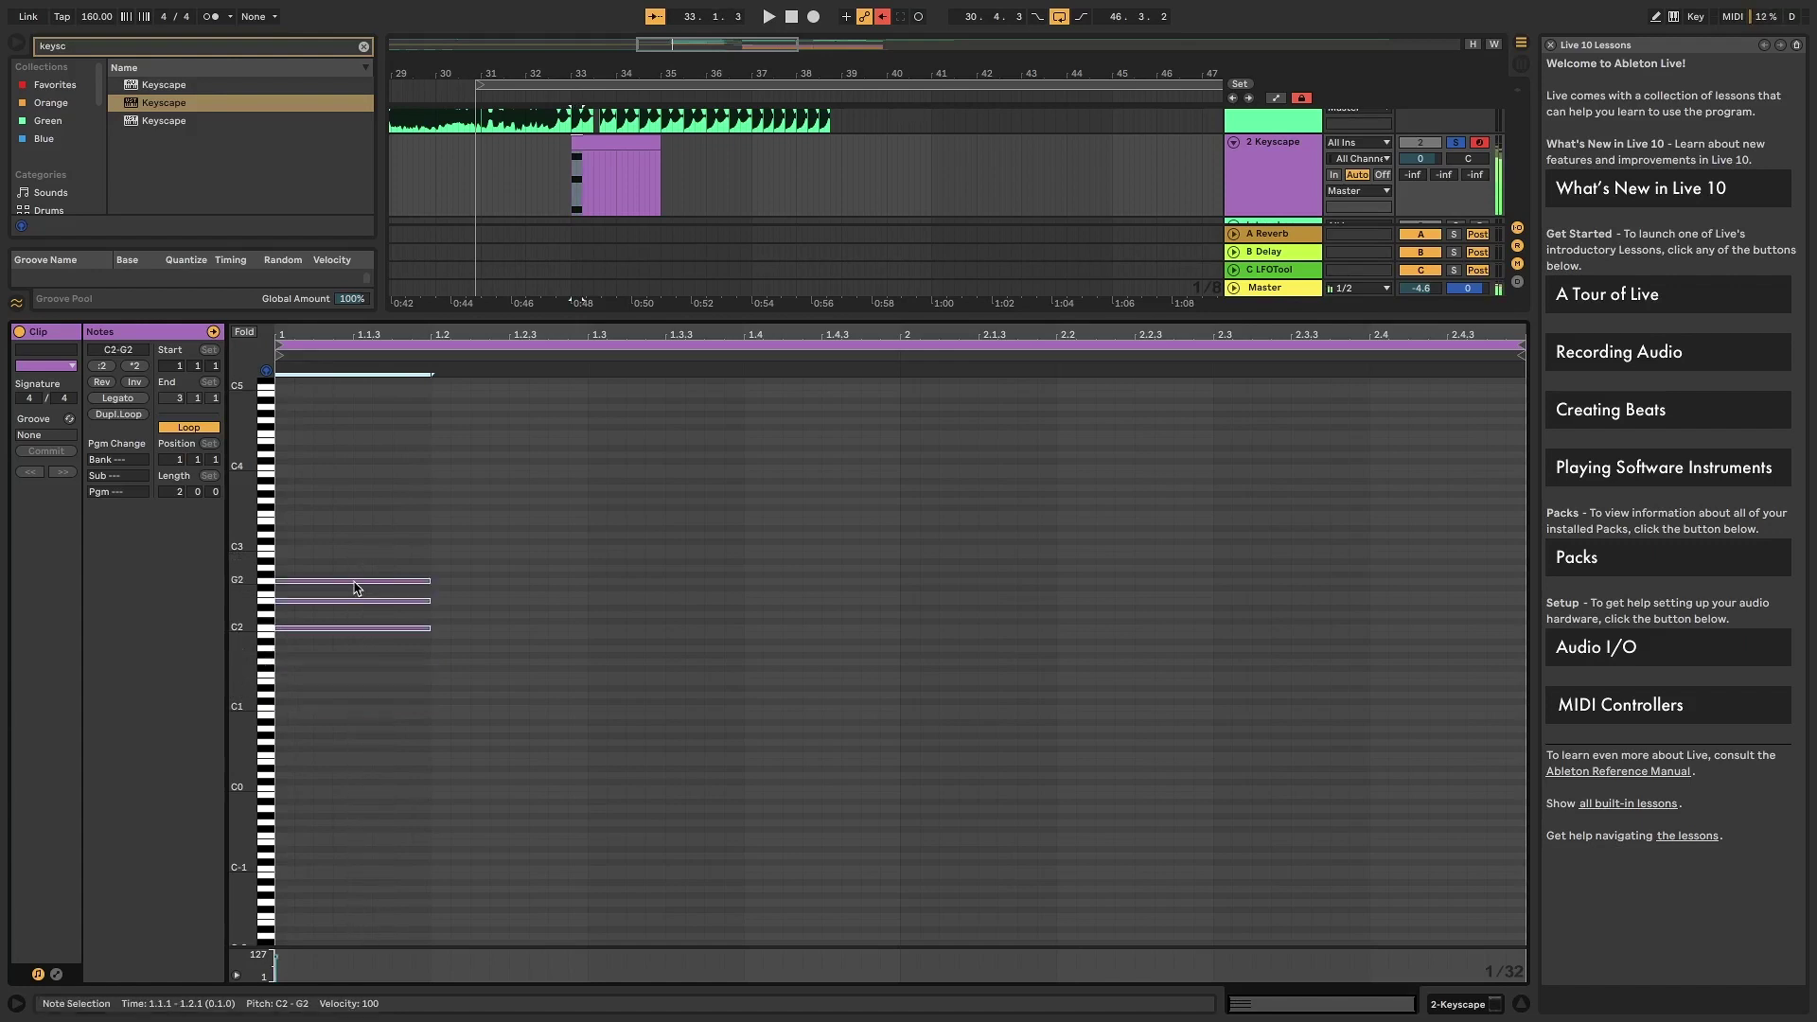
scroll(313, 585, "up", 1)
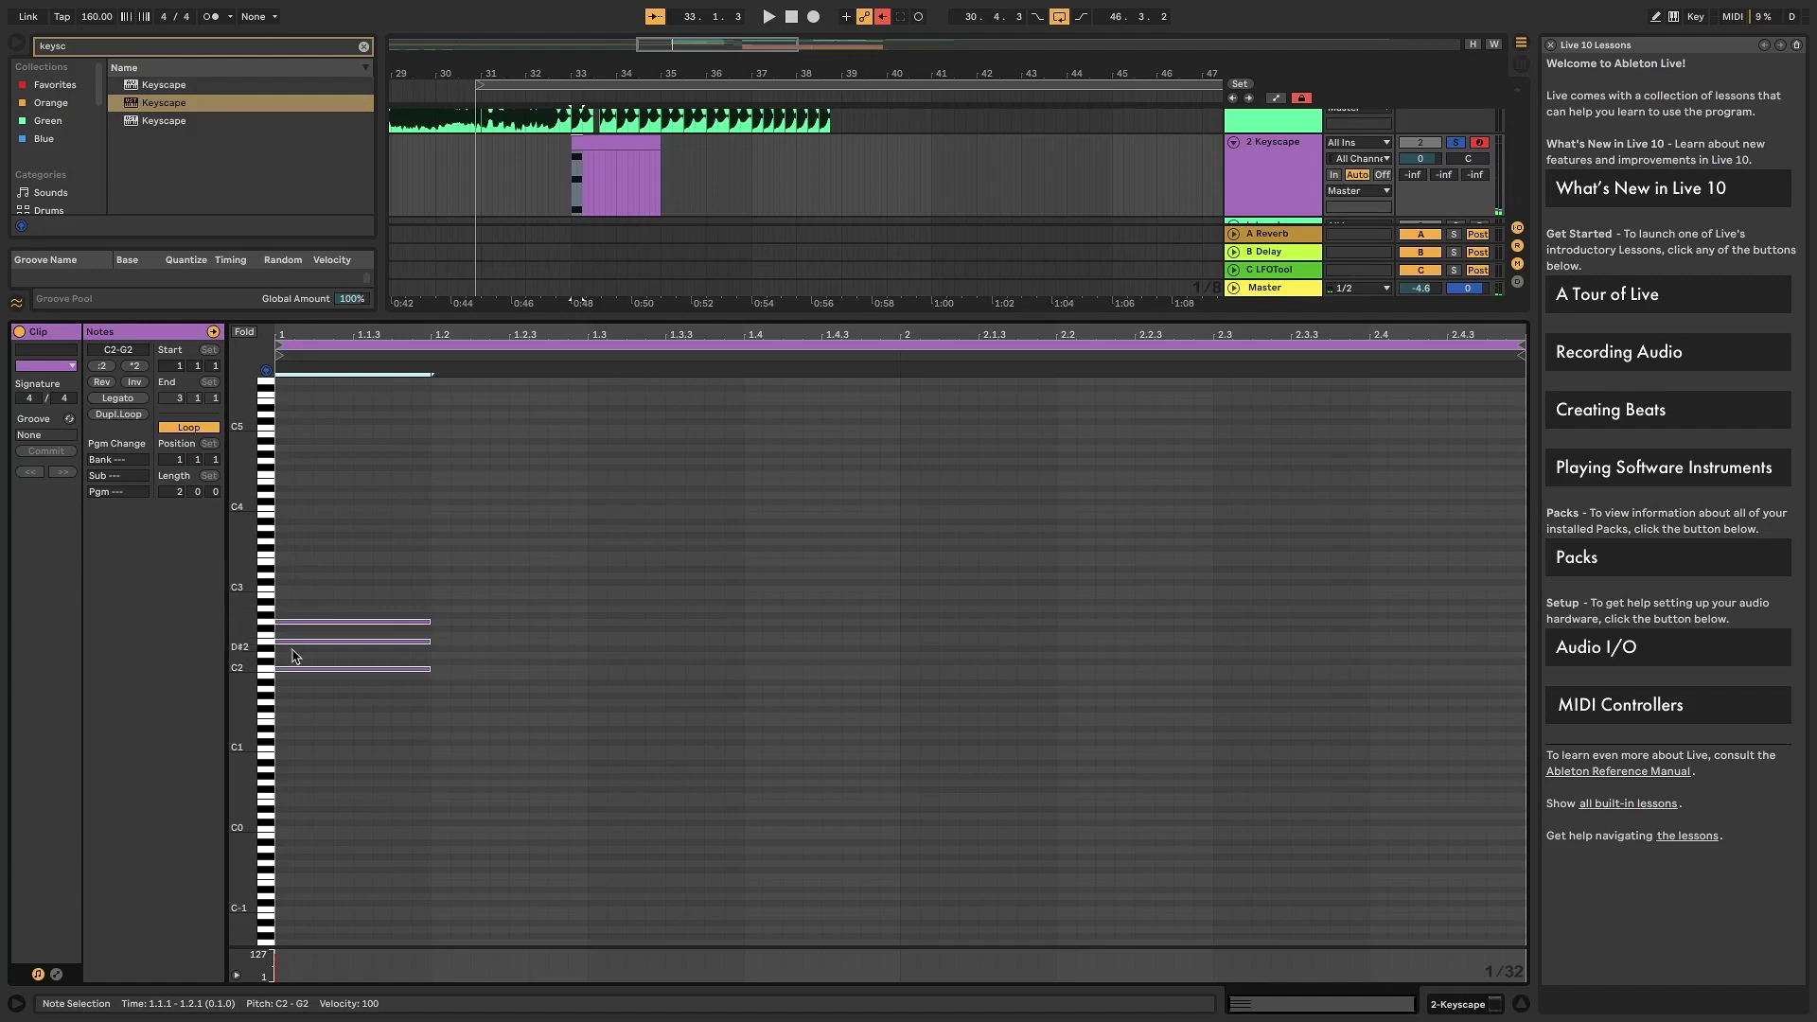
left_click(285, 593)
left_click(299, 570)
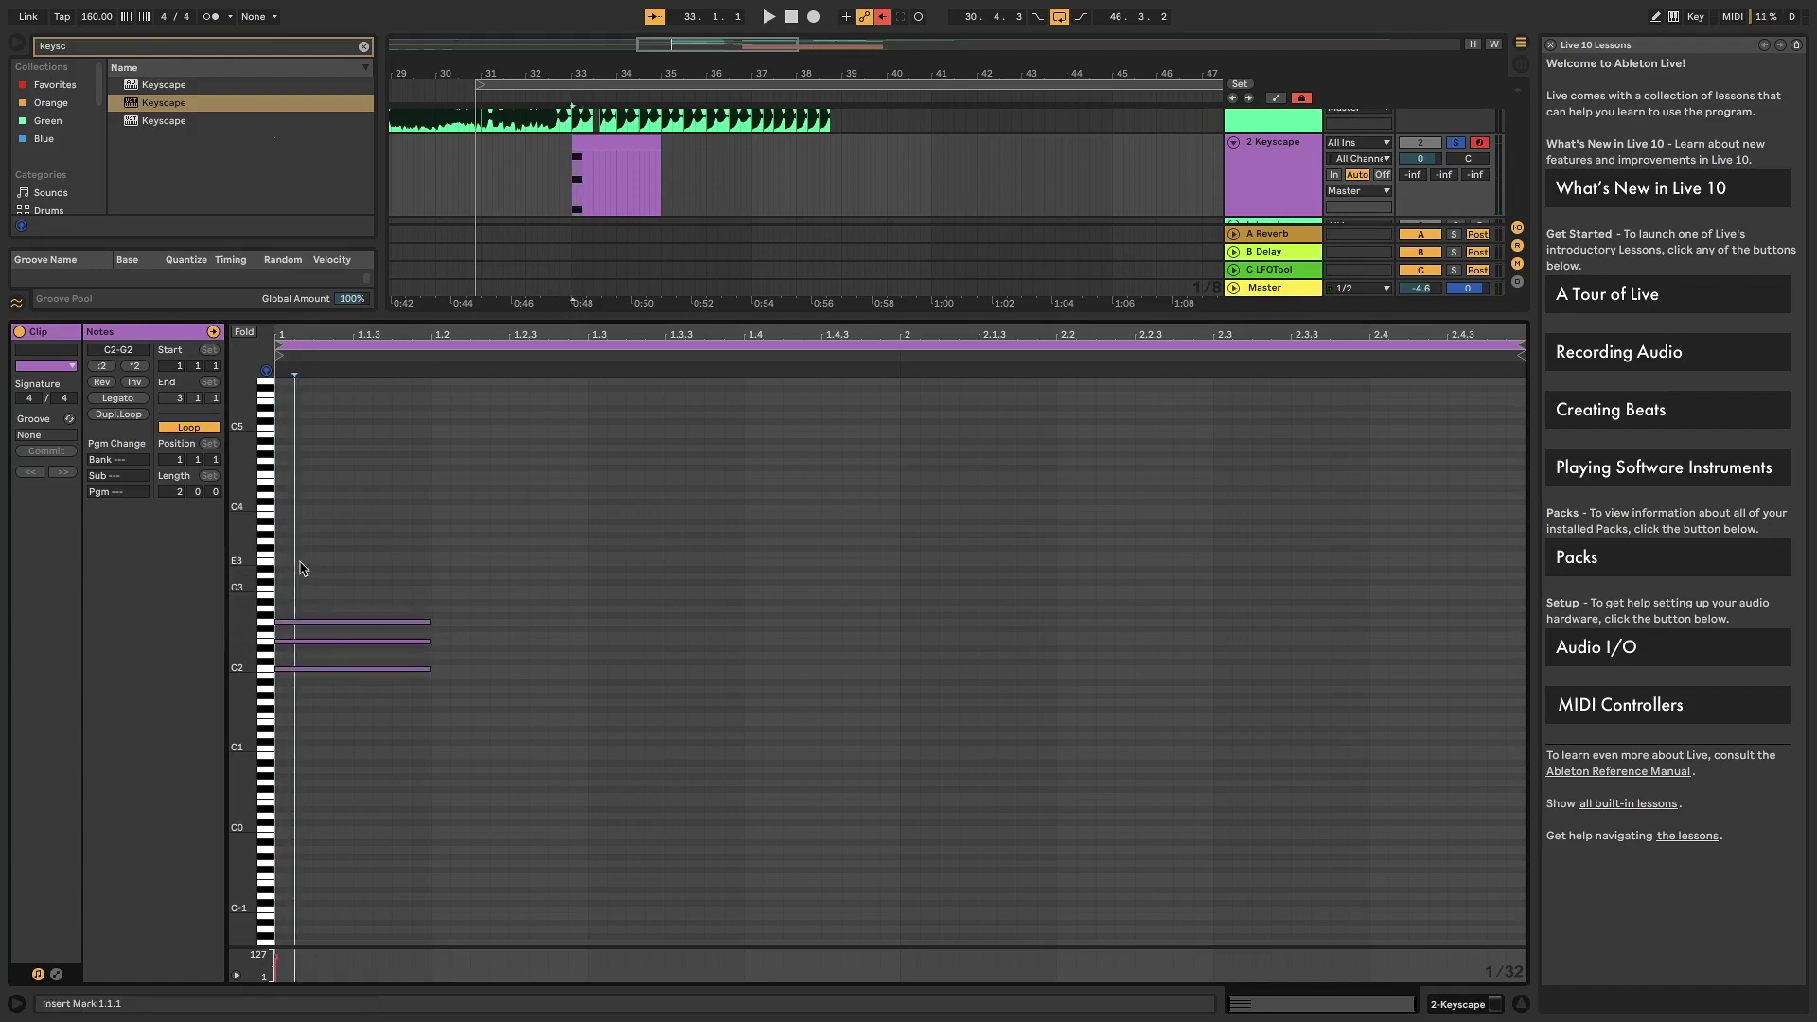
left_click(316, 548)
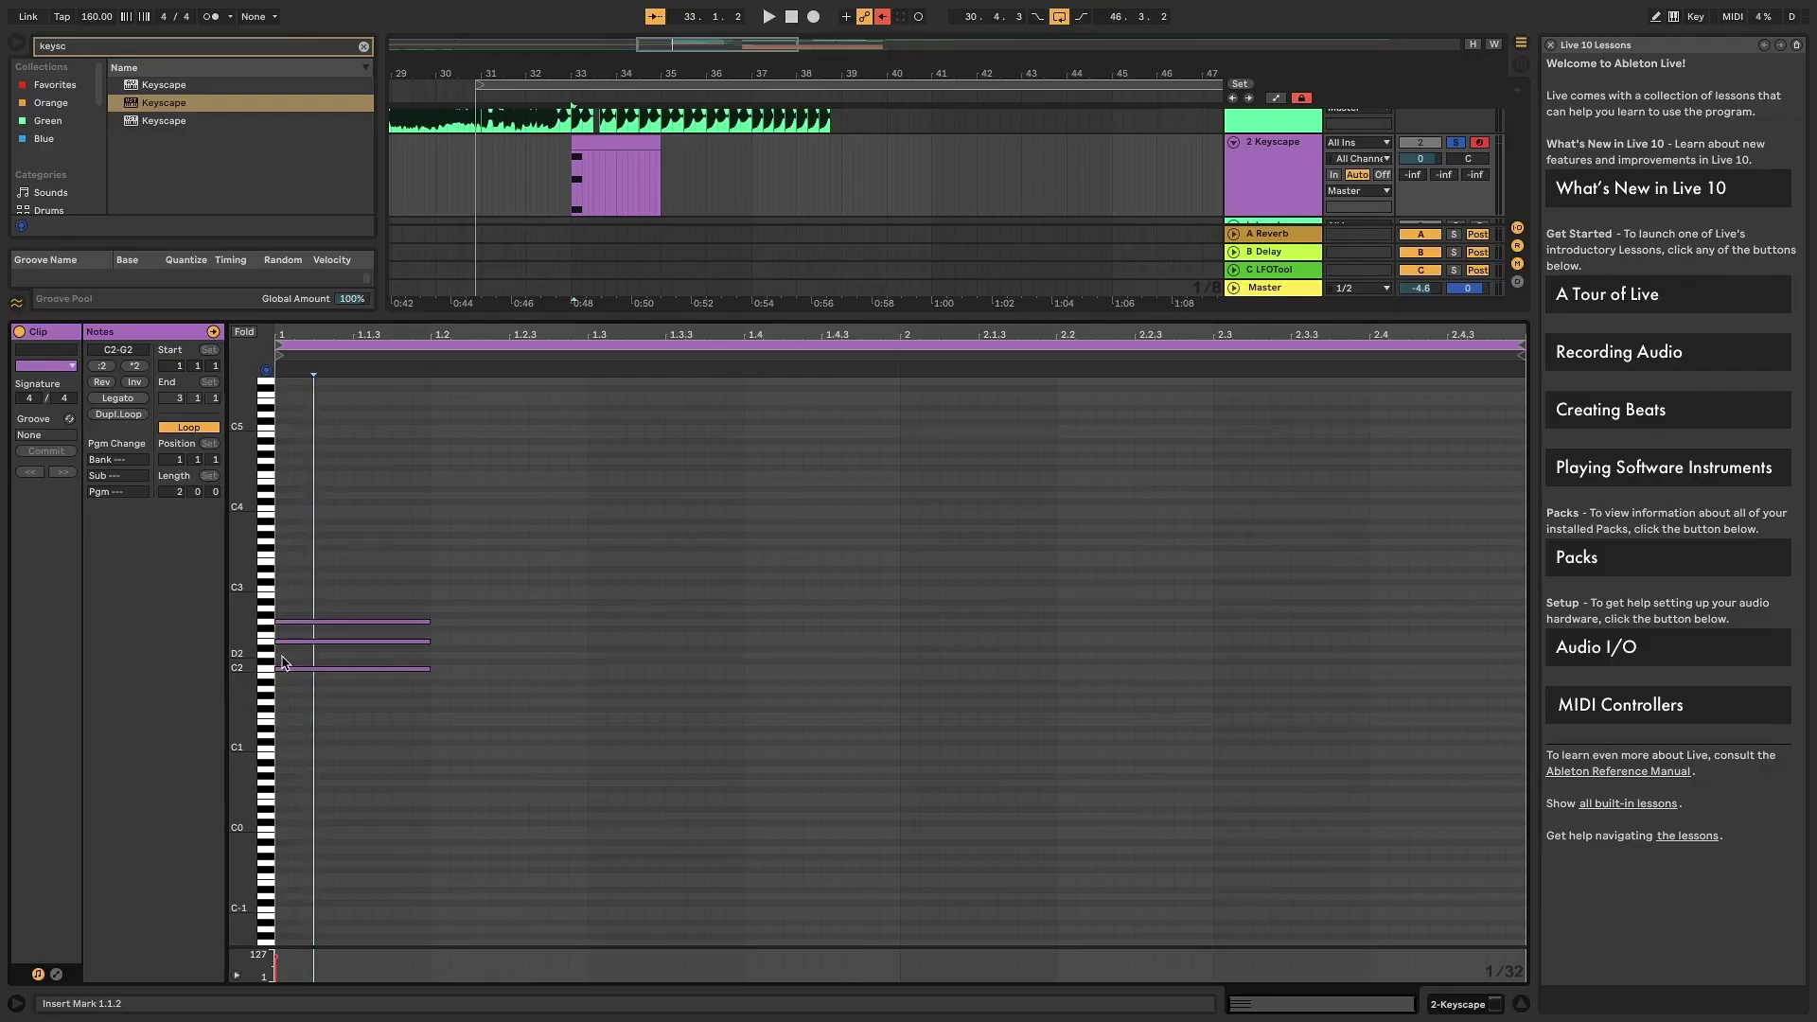
- Solo track 1 and play back its vocal slice at bar 33
scroll(613, 182, "up", 2)
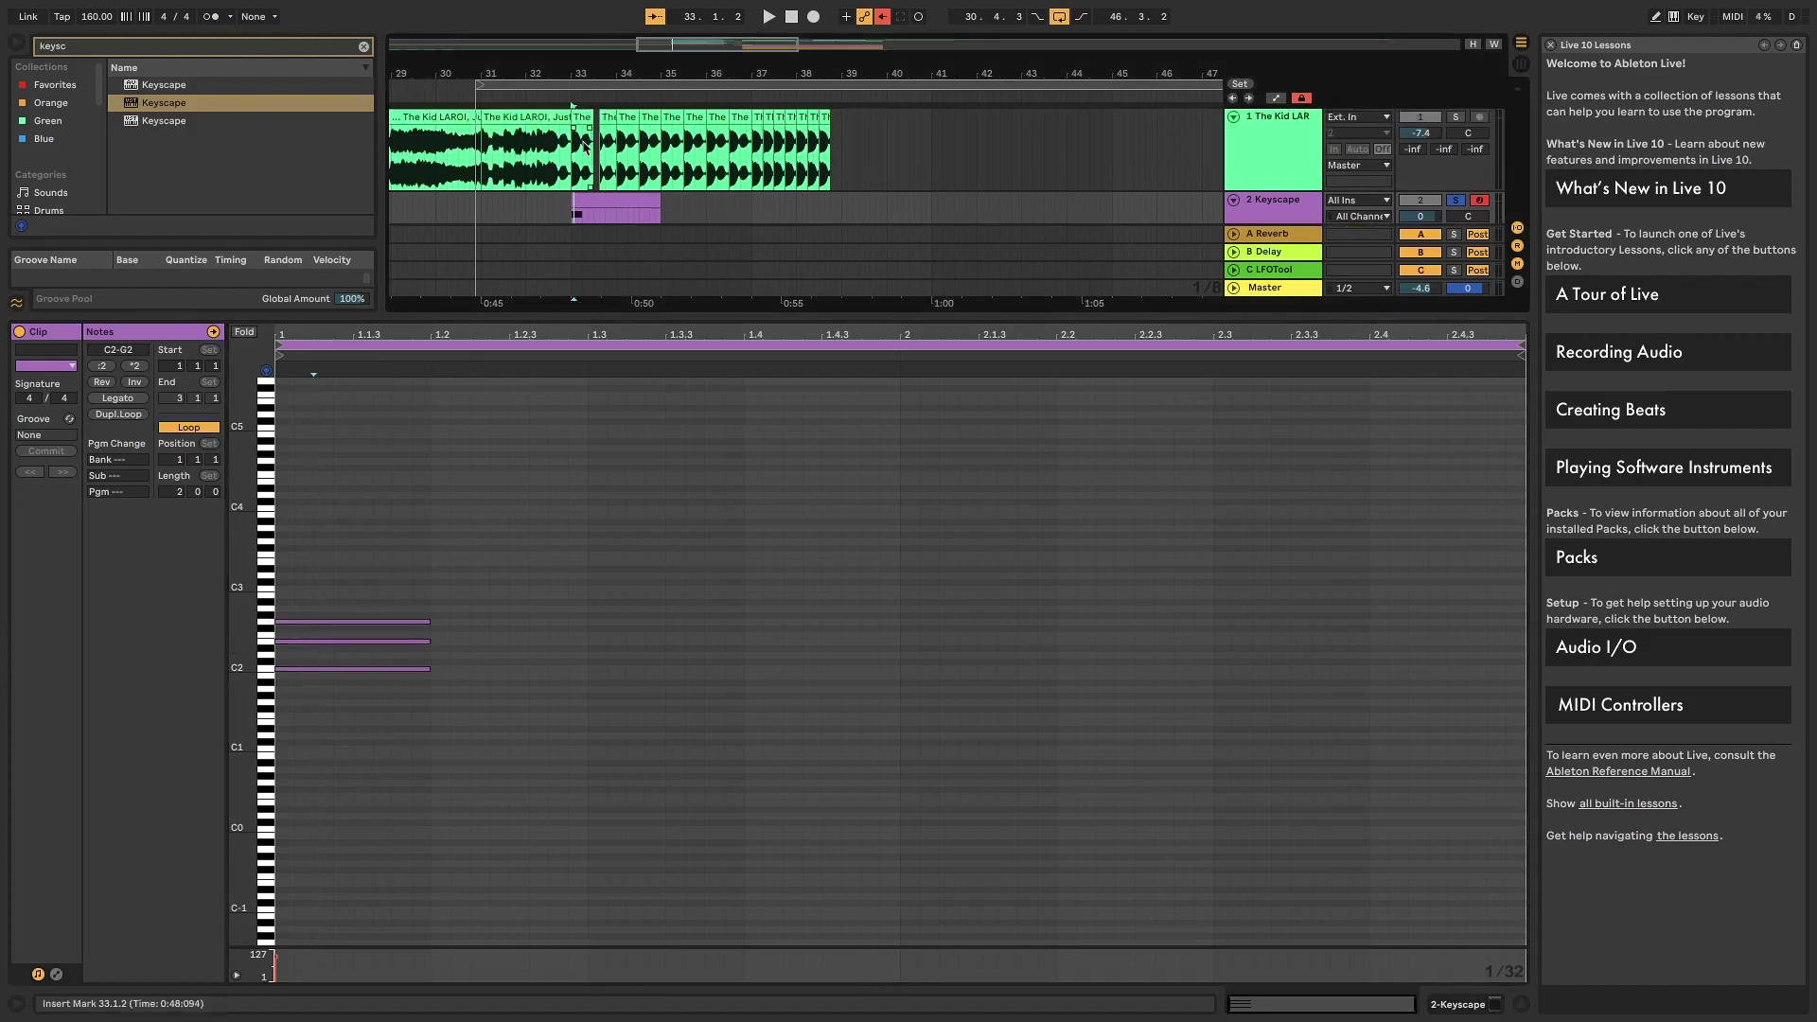
left_click(584, 142)
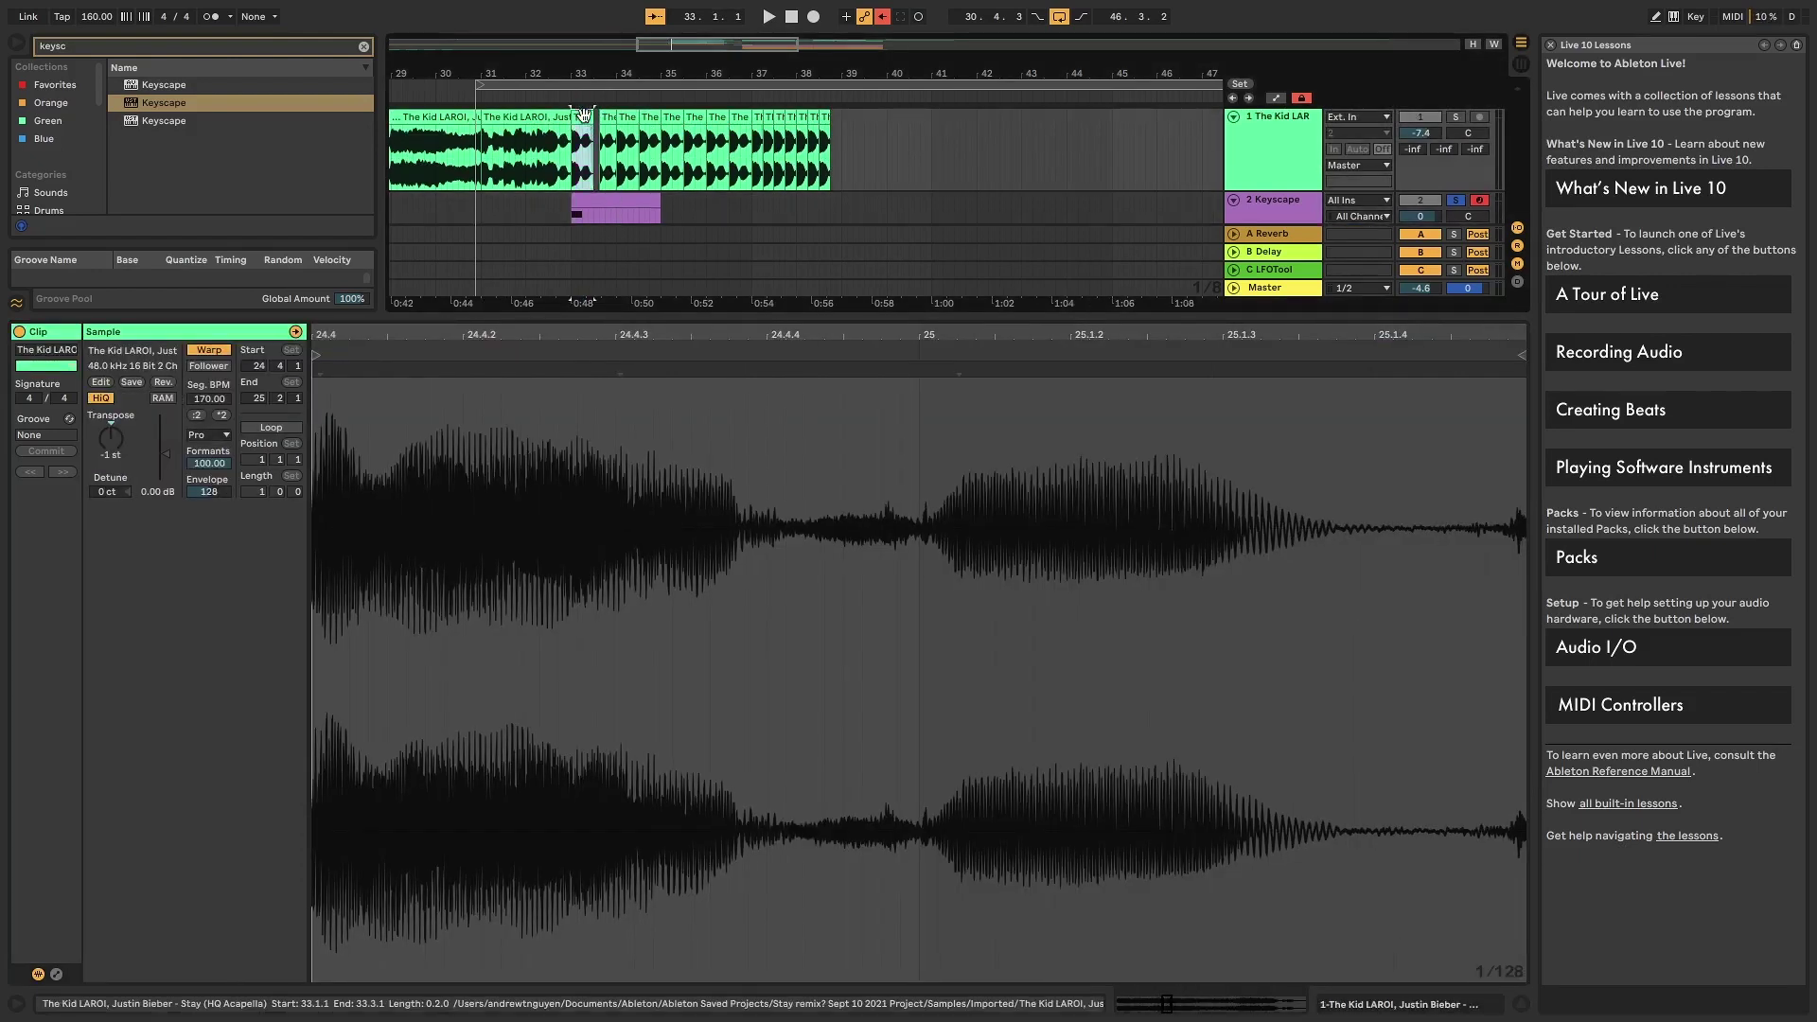
left_click(1461, 117)
key("space")
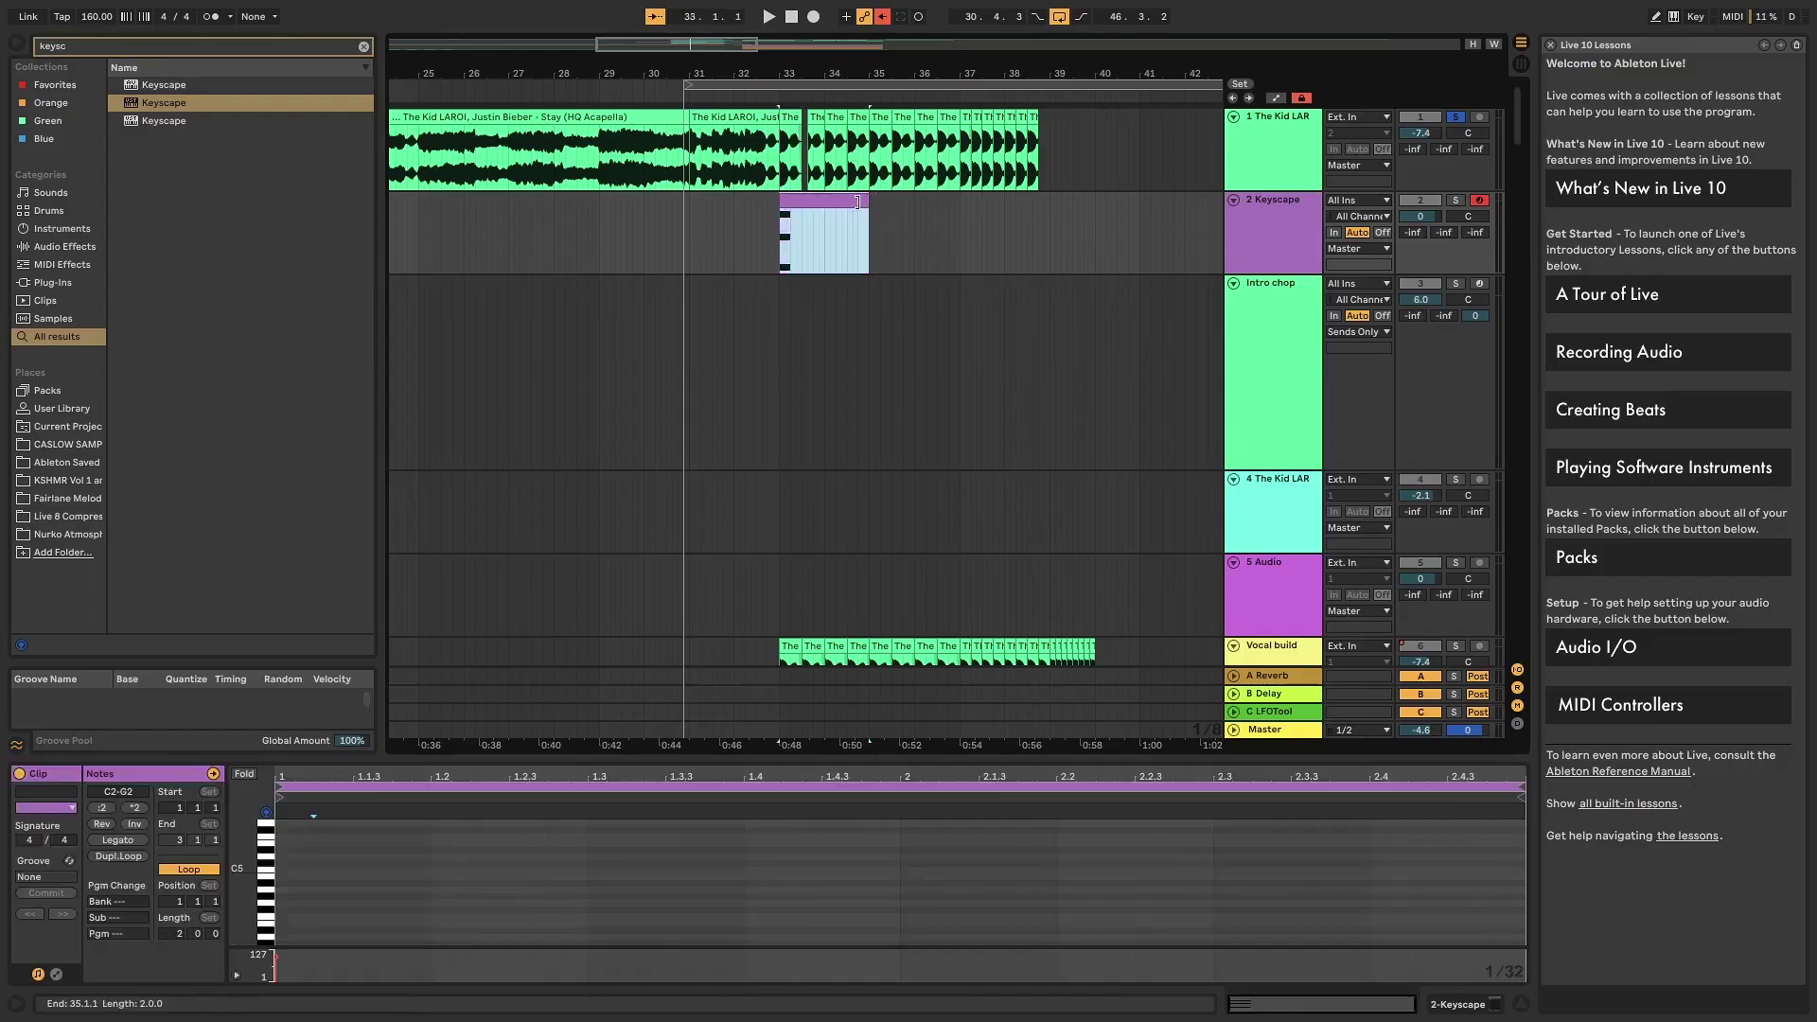
- Enlarge the Keyscape clip's note editor and audition the C2, E2, G2 and B2 keys
left_click(606, 946)
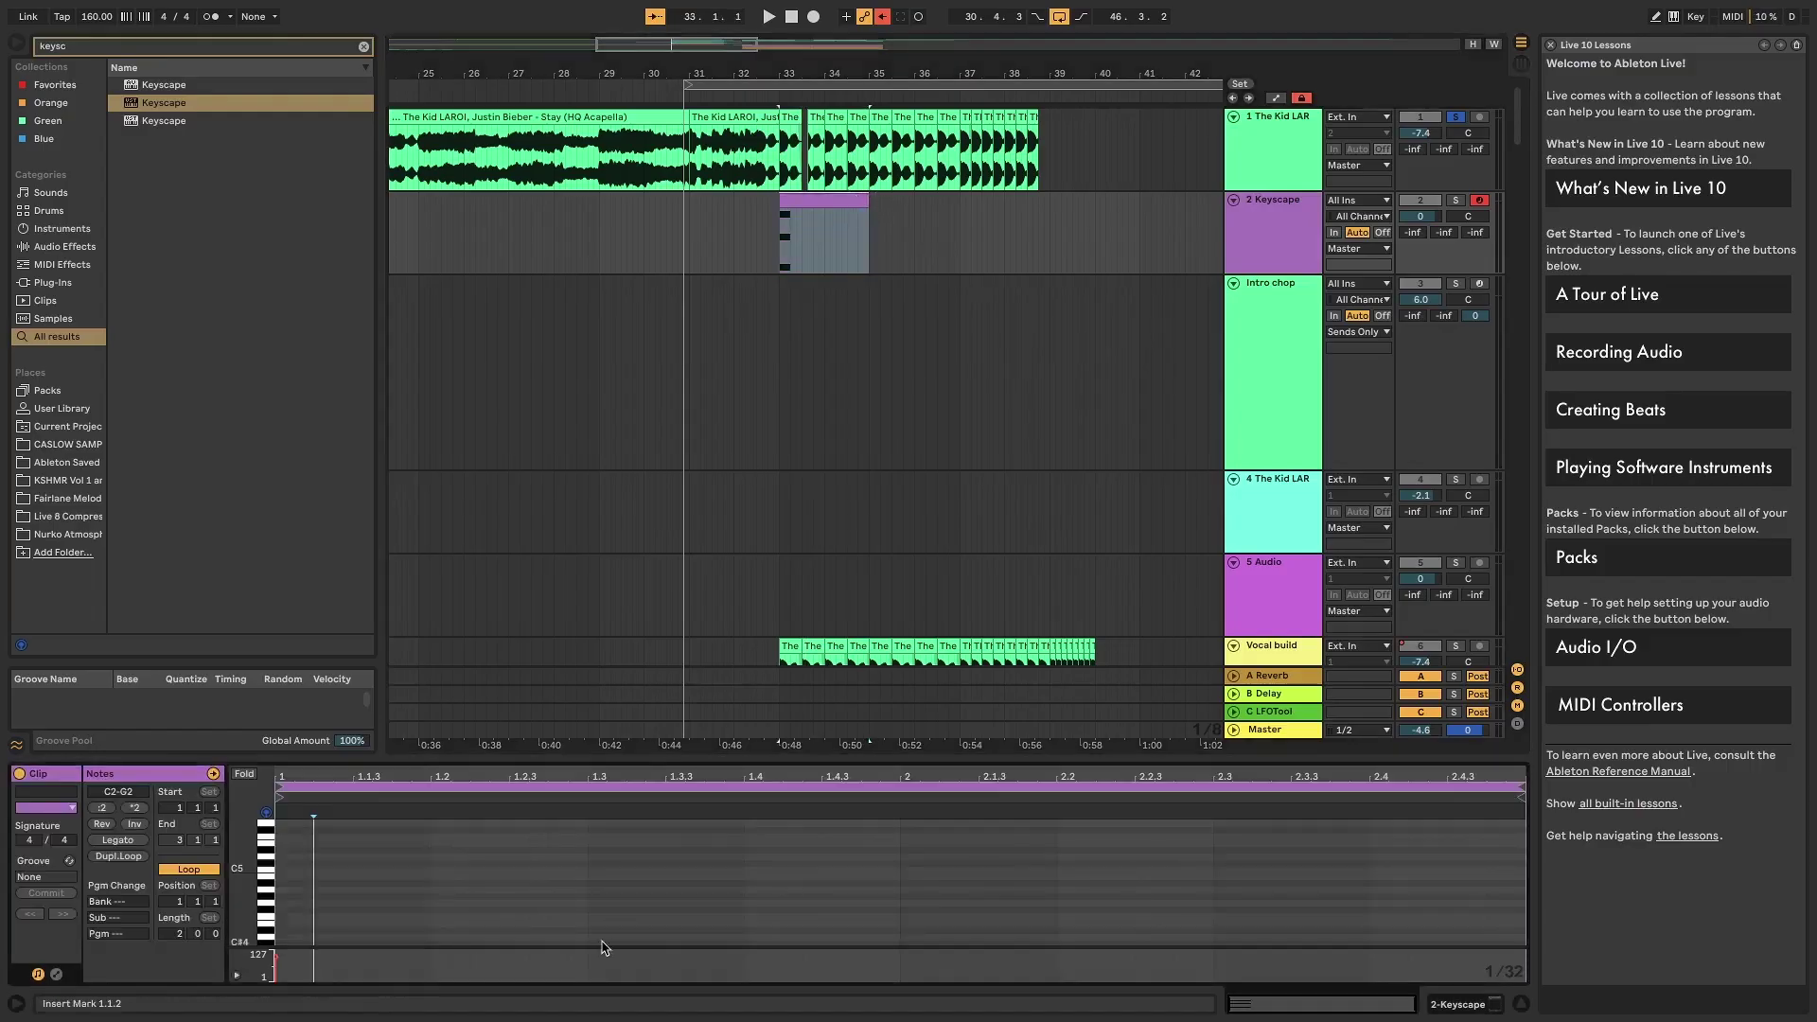
left_click_drag(793, 757, 793, 463)
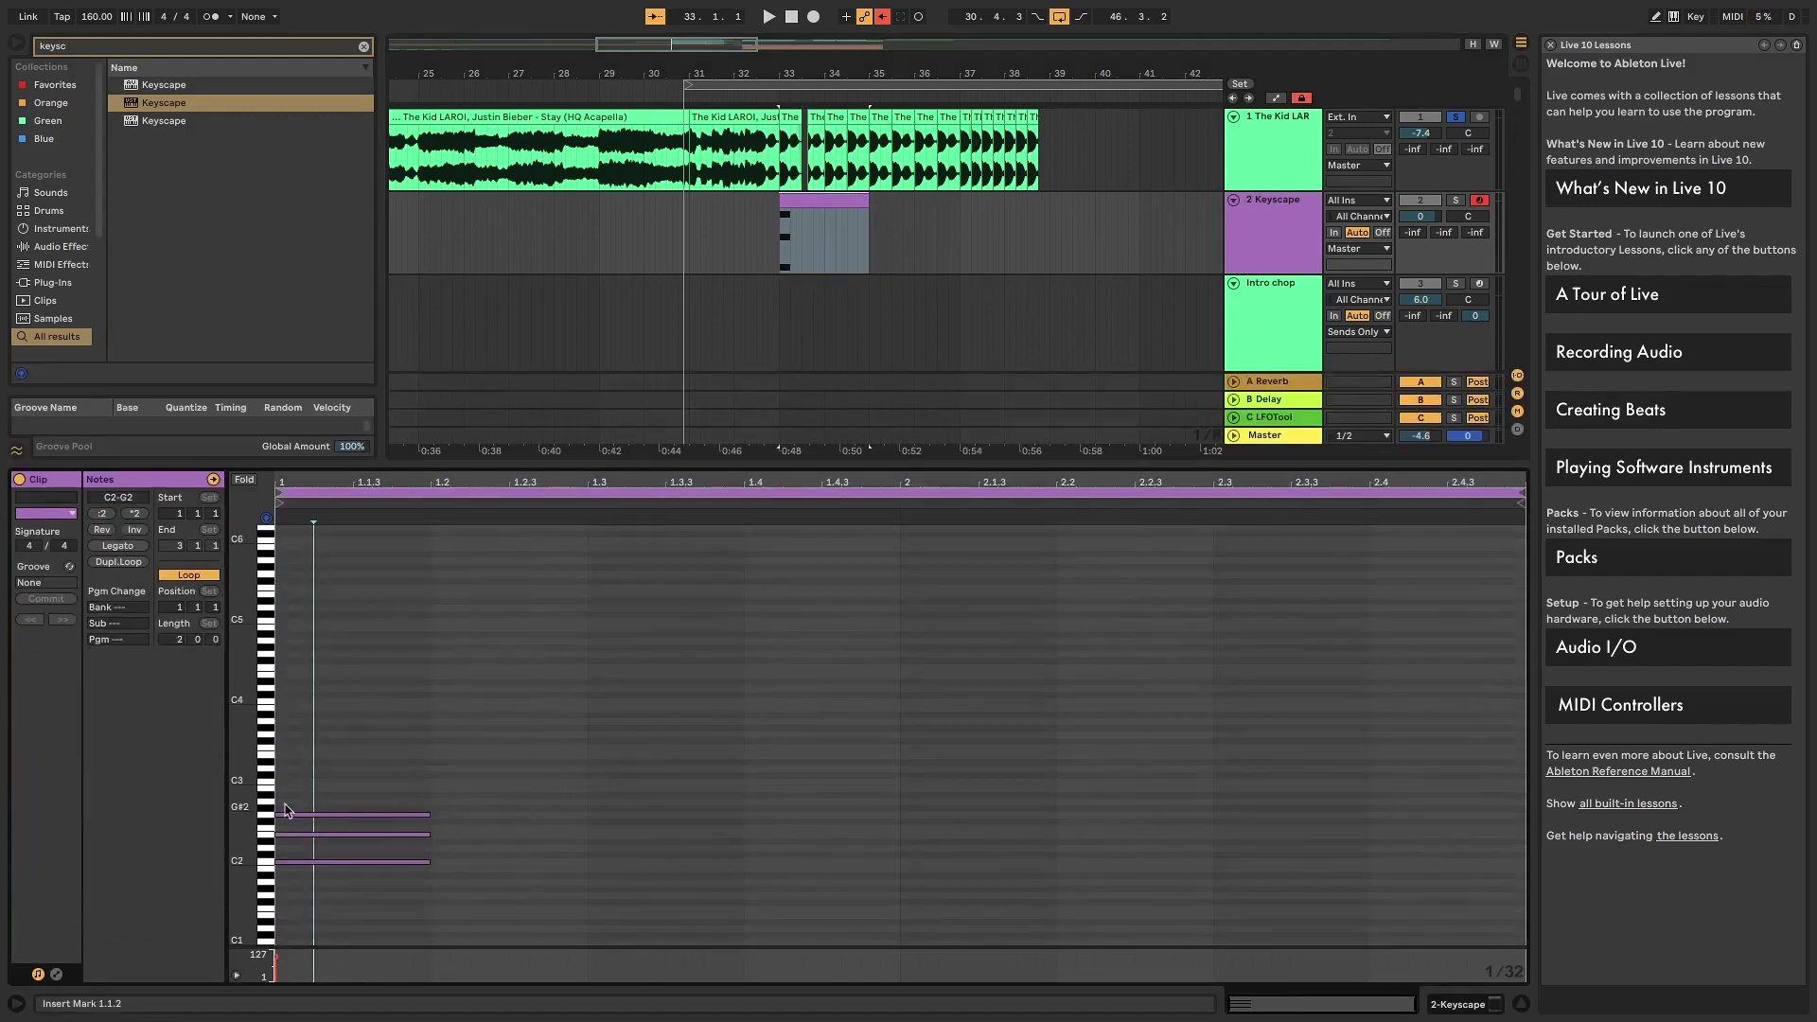
left_click(268, 860)
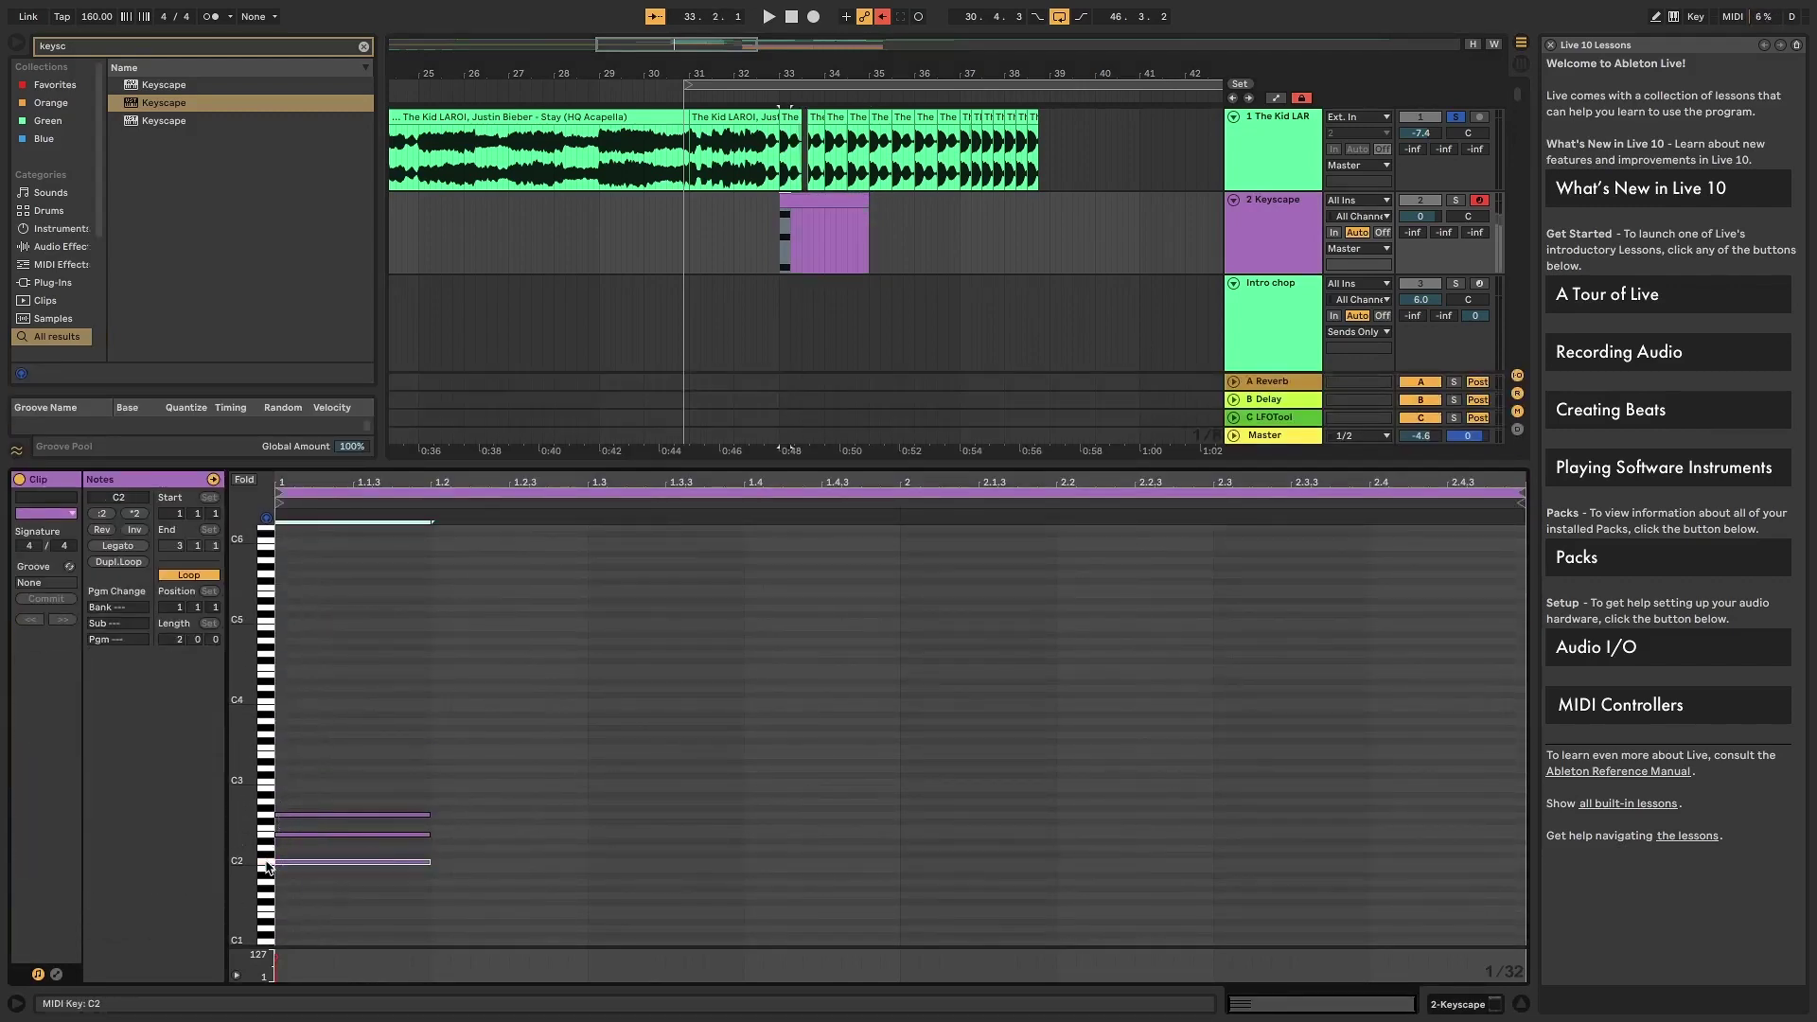
left_click_drag(268, 860, 267, 822)
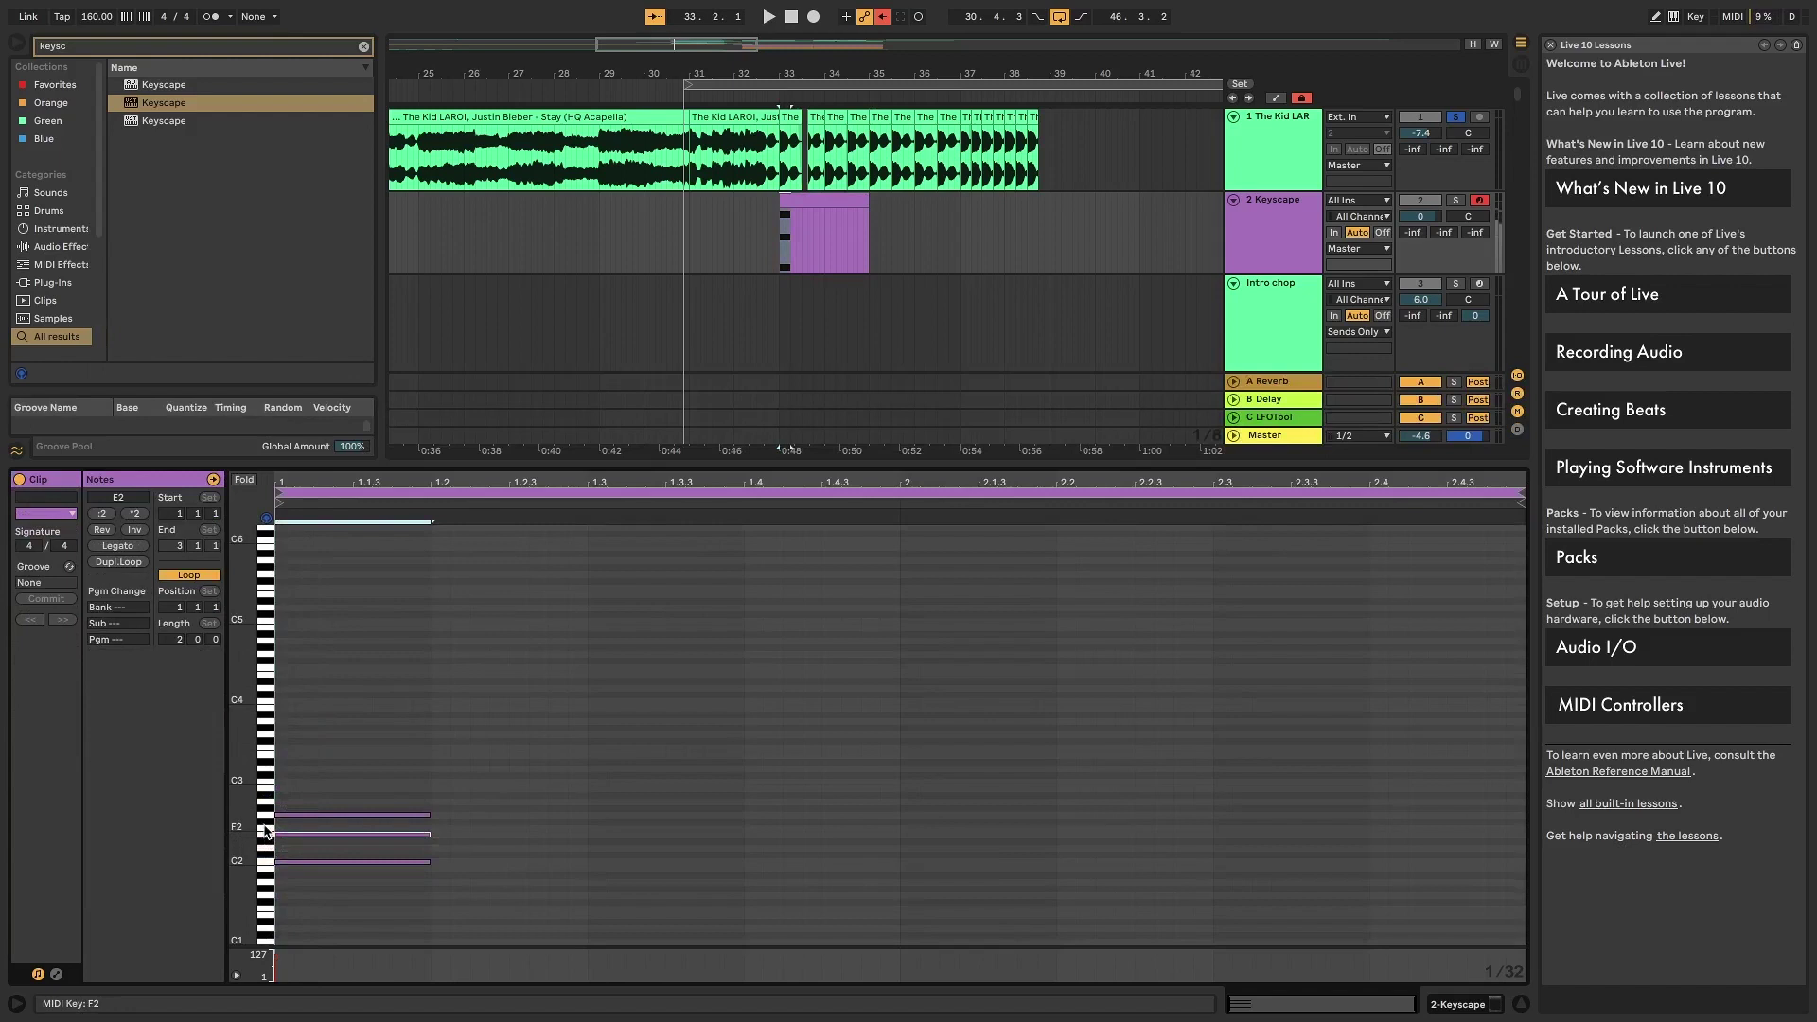
left_click(266, 819)
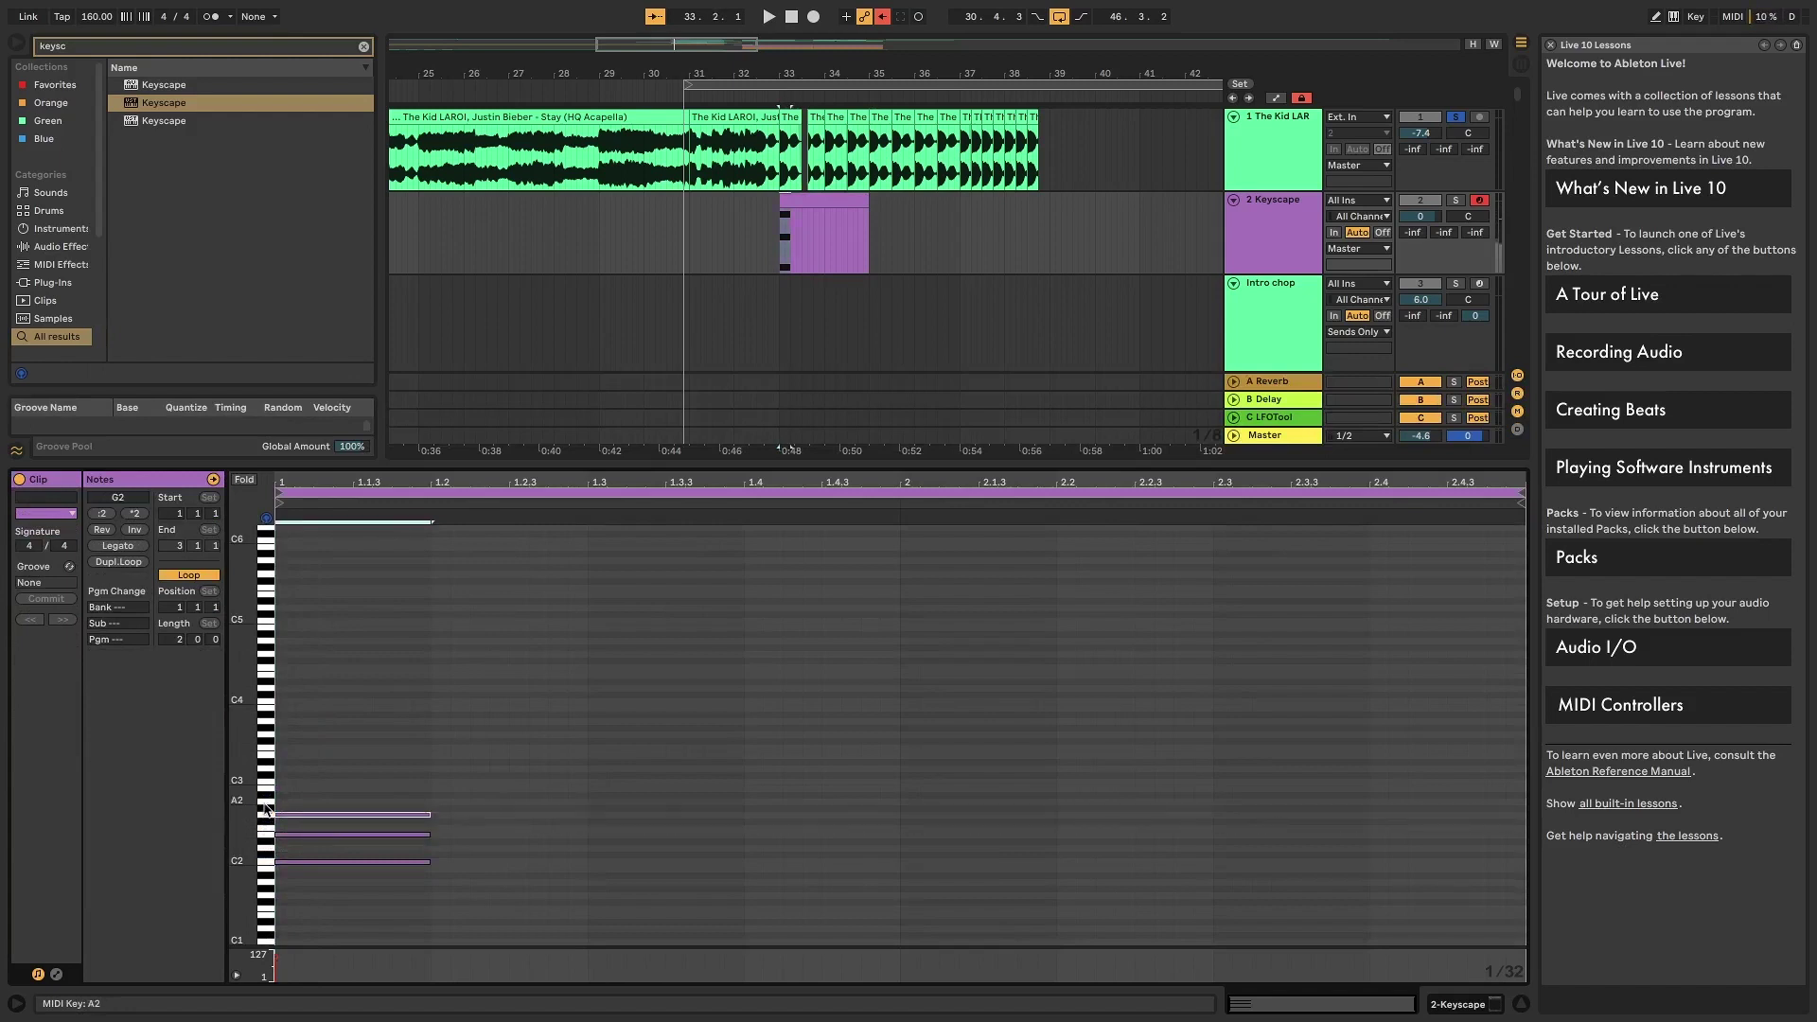
left_click(266, 800)
left_click(266, 793)
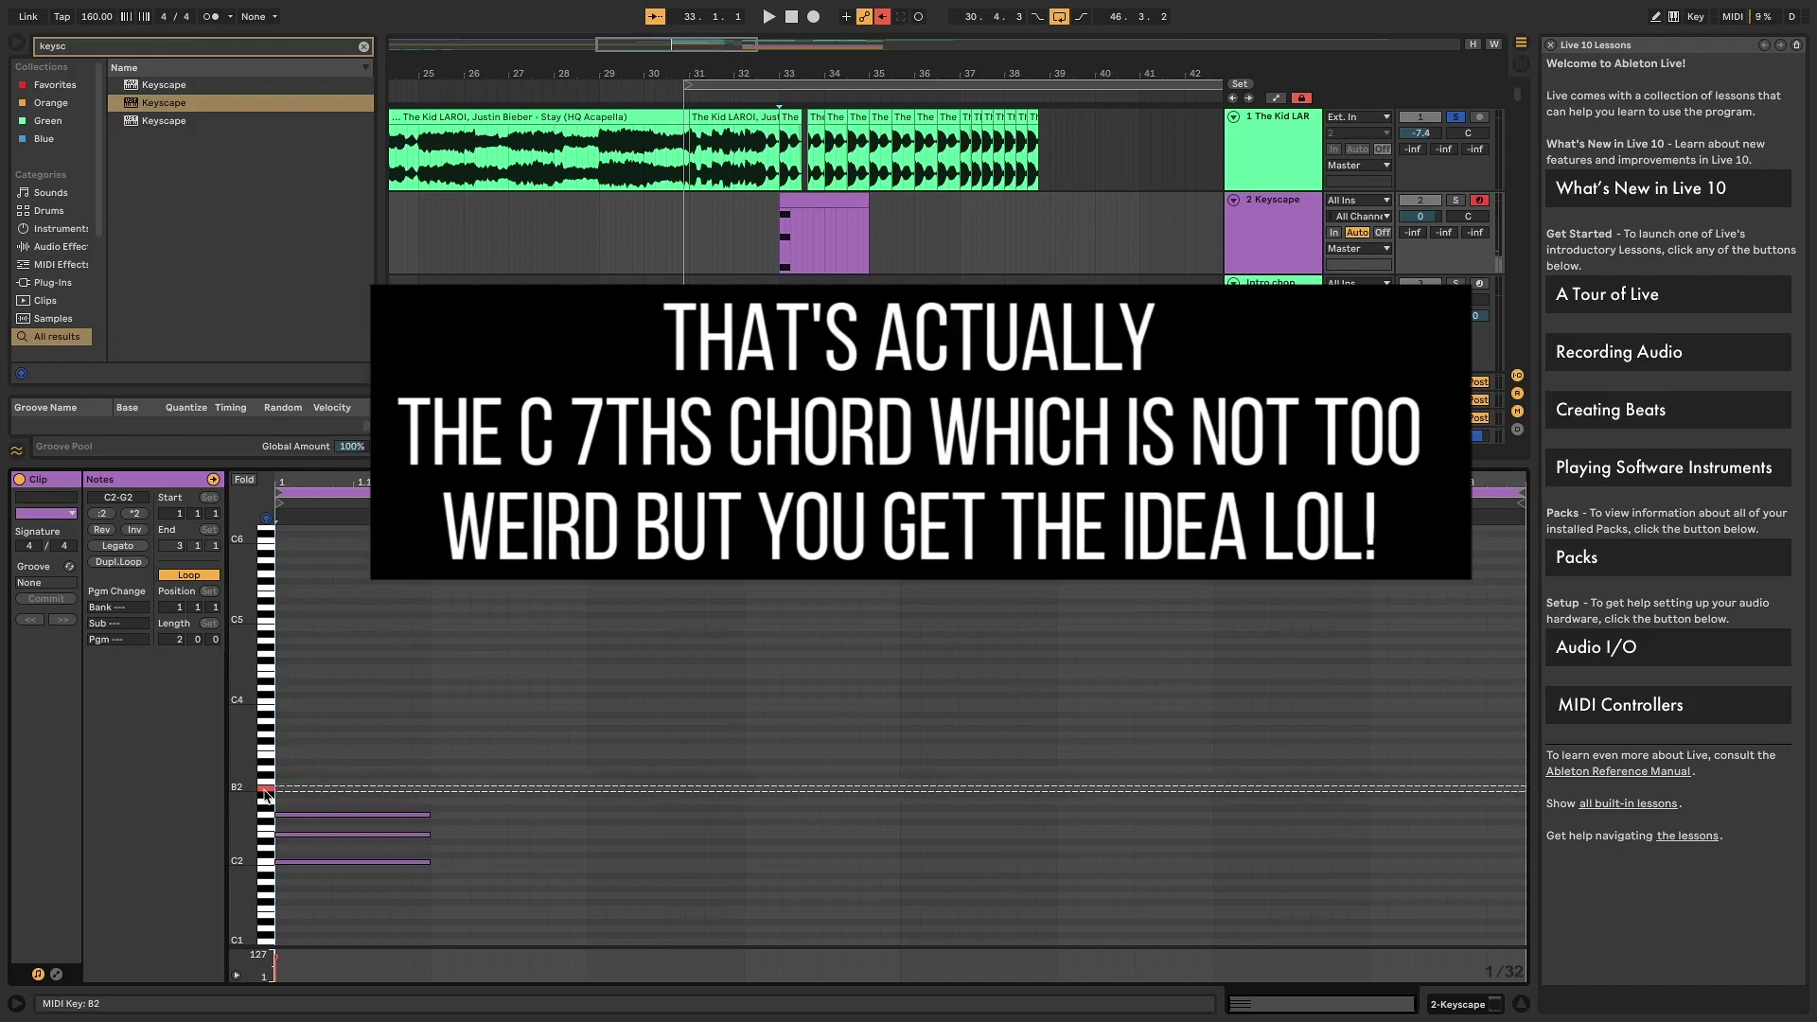
- Add a B2 note at 1.1.1 above the C2–G2 chord, lengthen it to one beat and play the chord
double_click(287, 791)
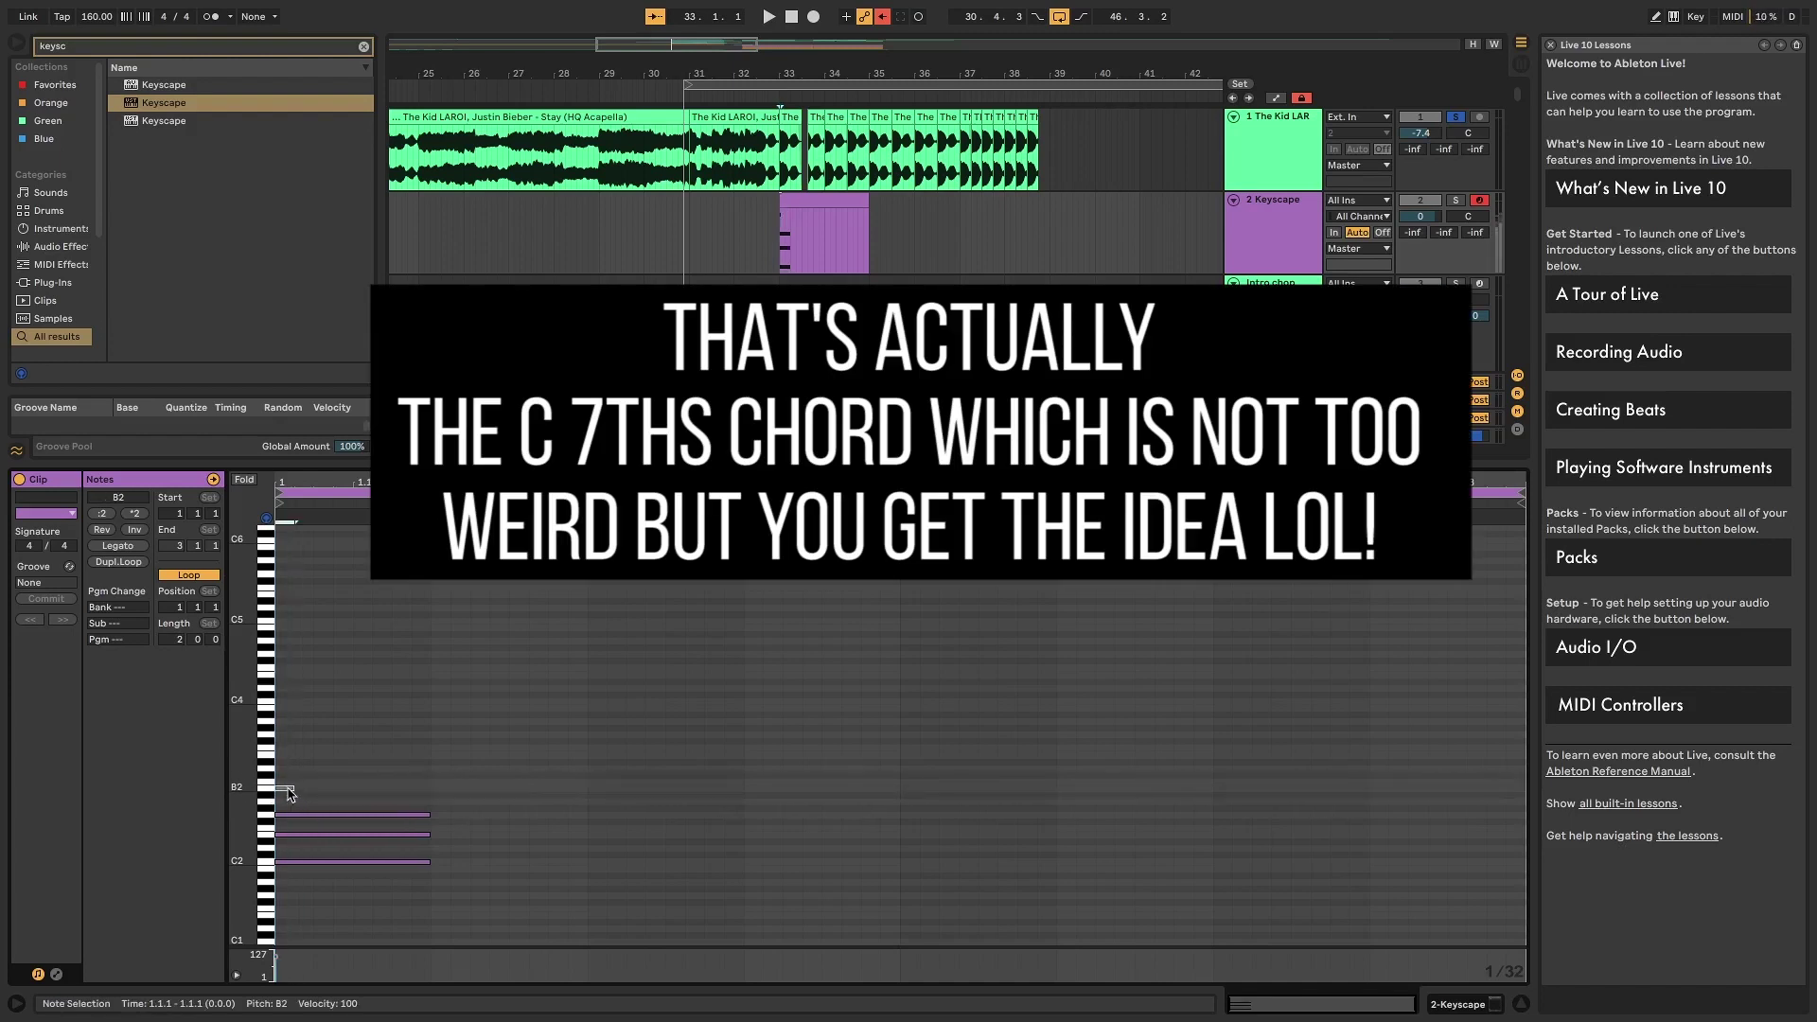
left_click_drag(286, 789, 430, 788)
key("space")
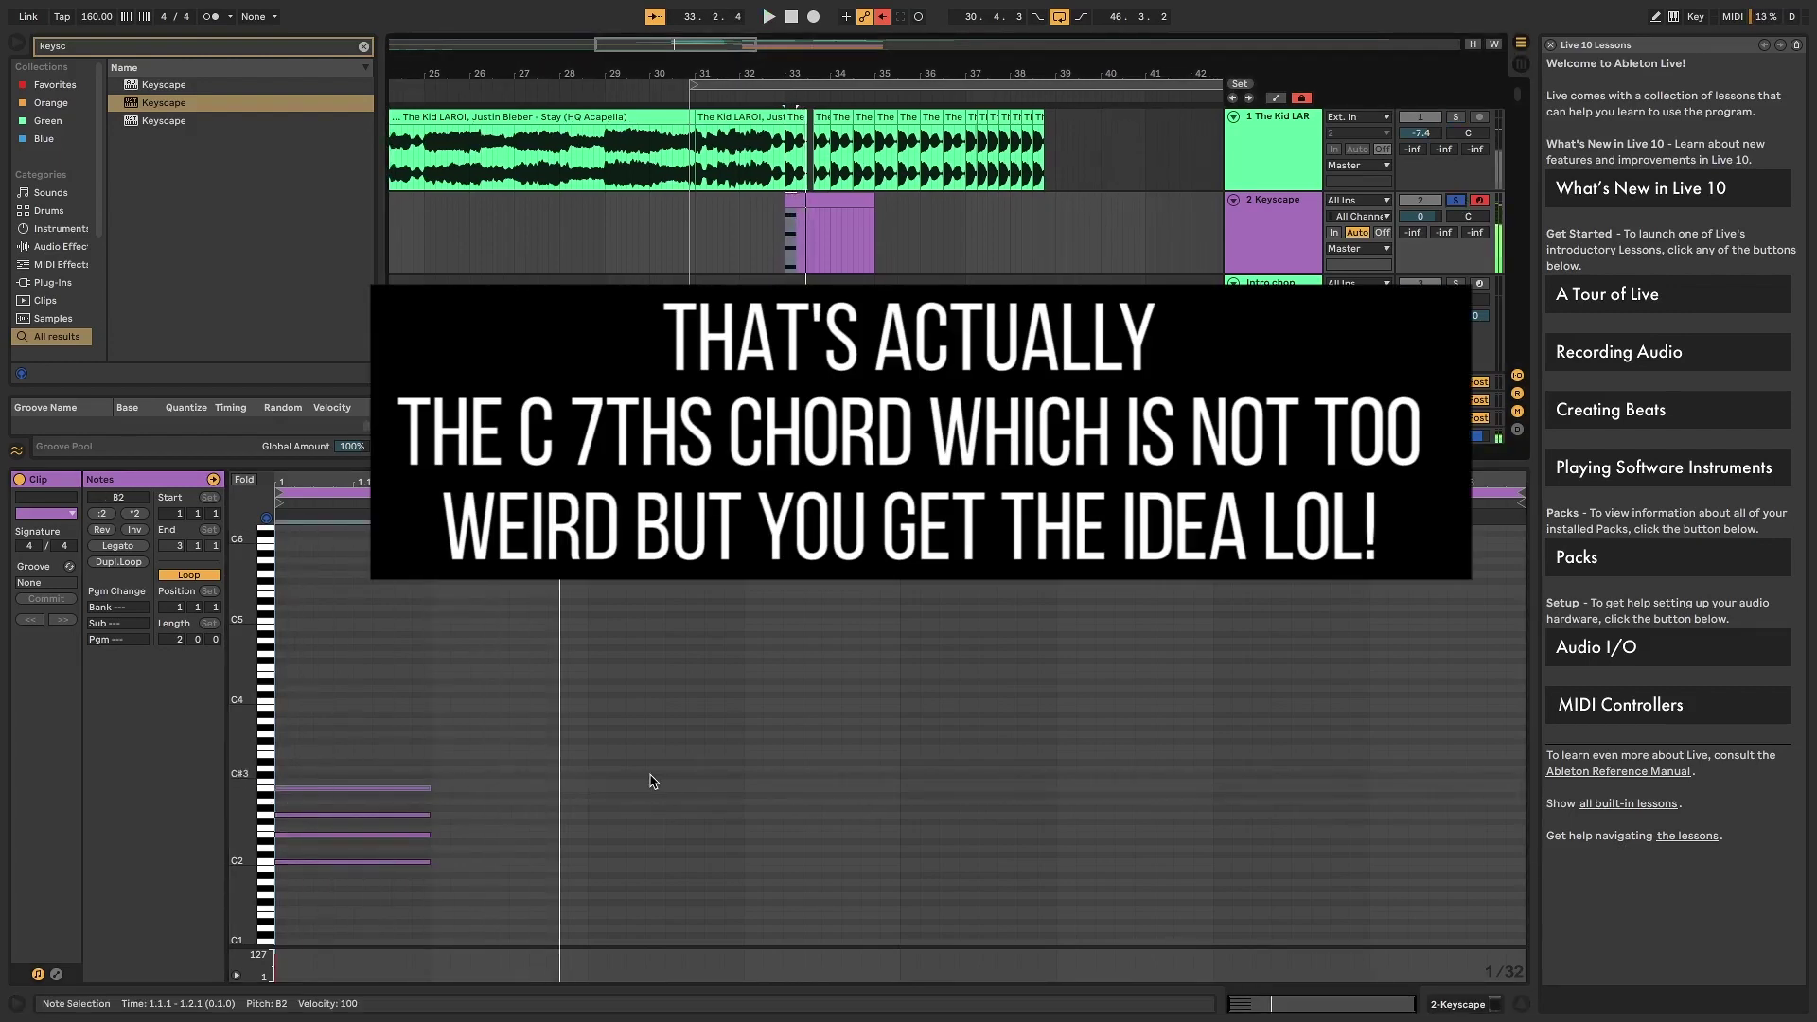
left_click_drag(392, 736, 465, 872)
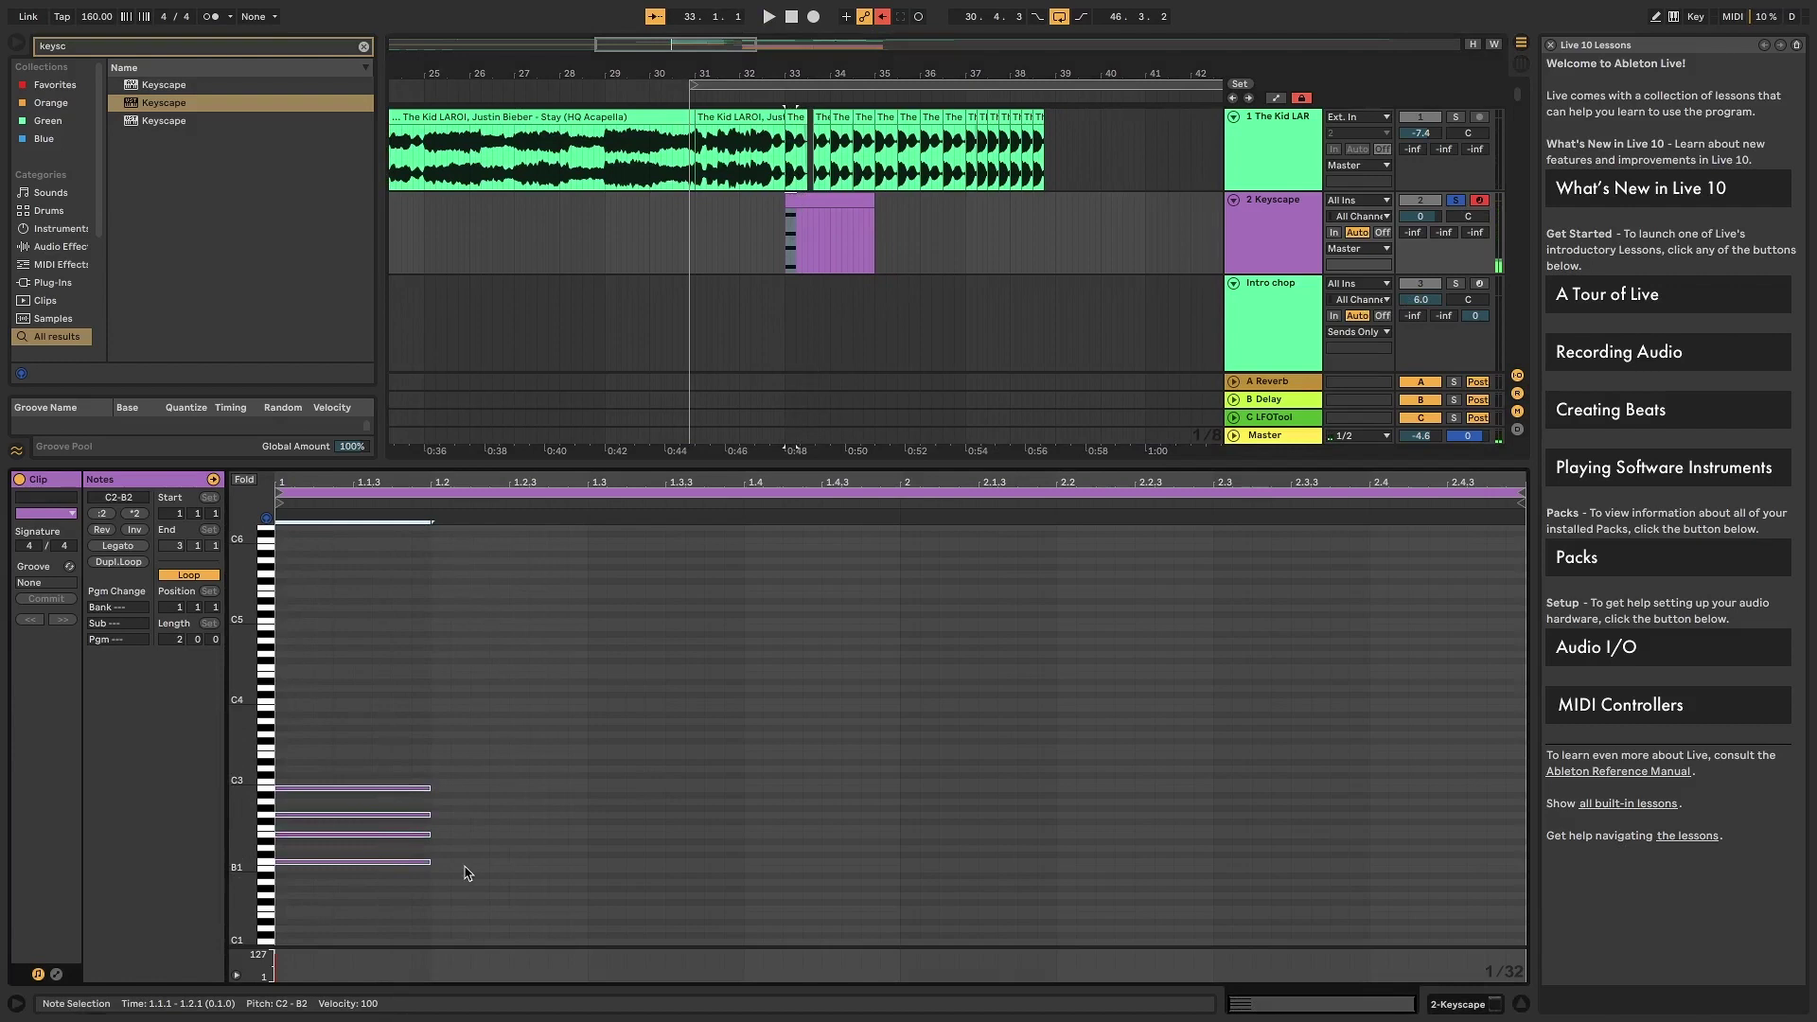
- Shorten the B2 note to one 1/32 grid step and follow it with C3, G3 and C3 notes of the same length
left_click(386, 704)
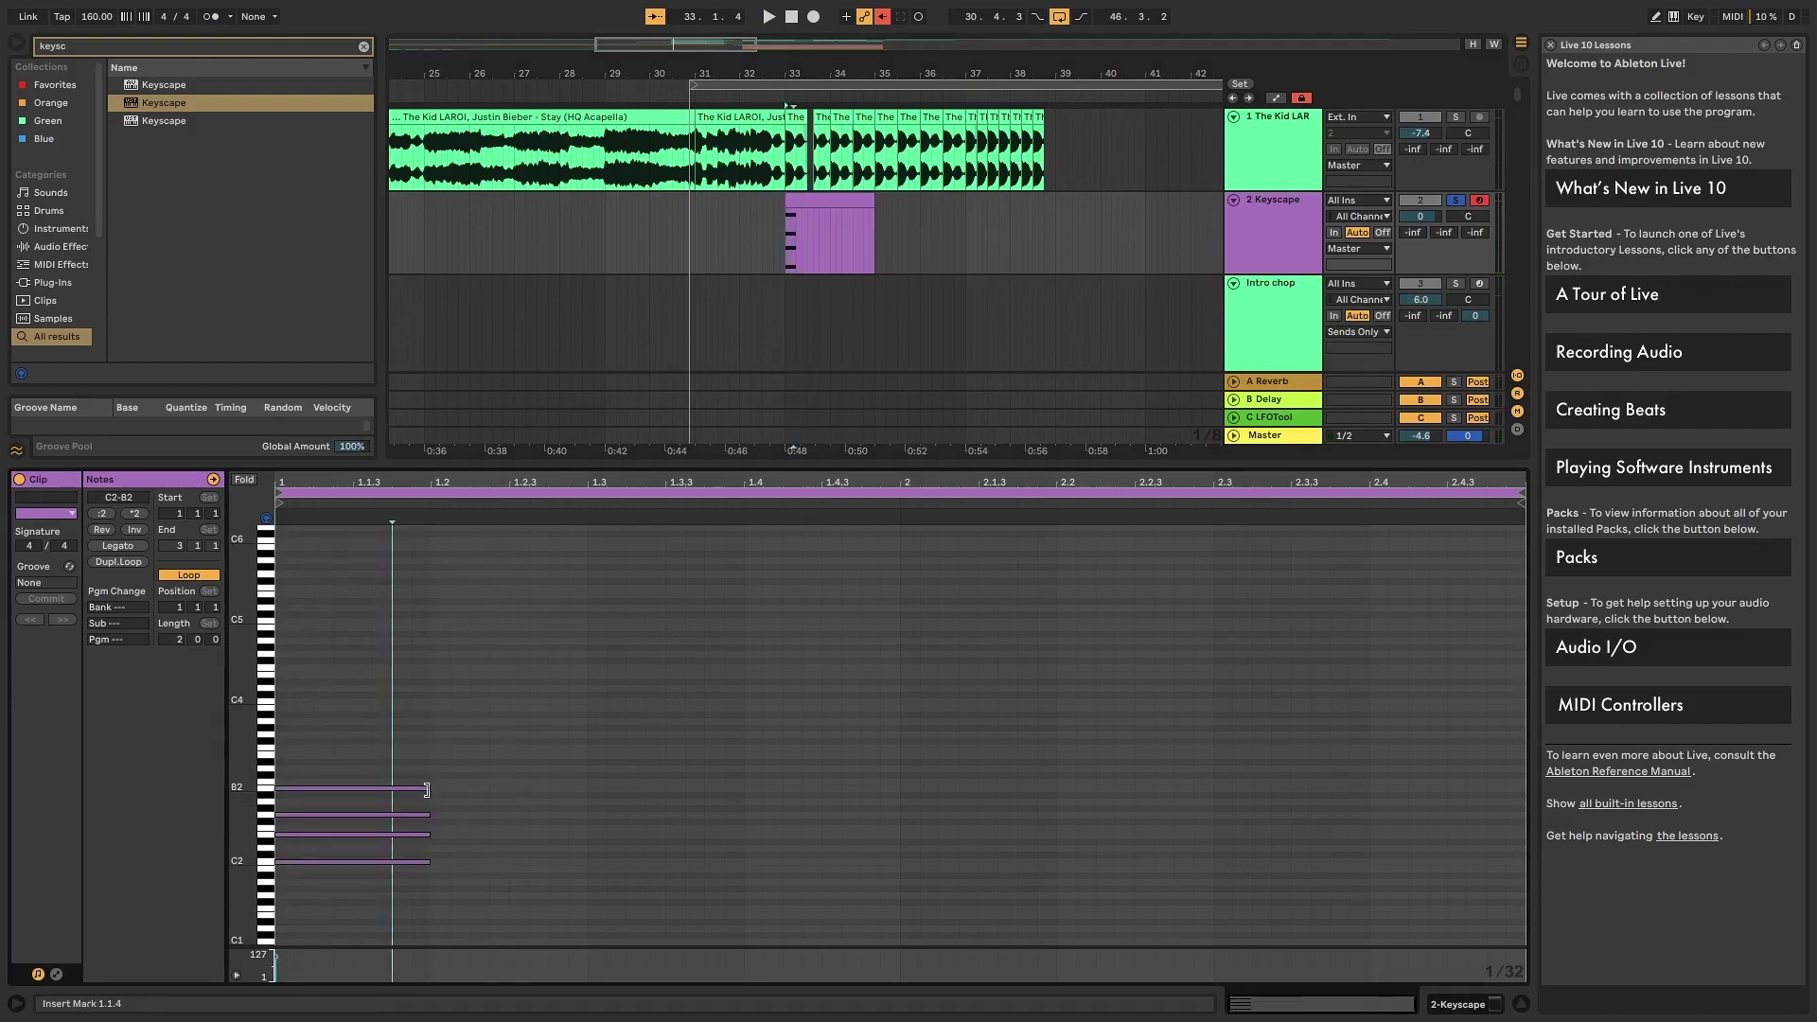
left_click_drag(428, 790, 291, 786)
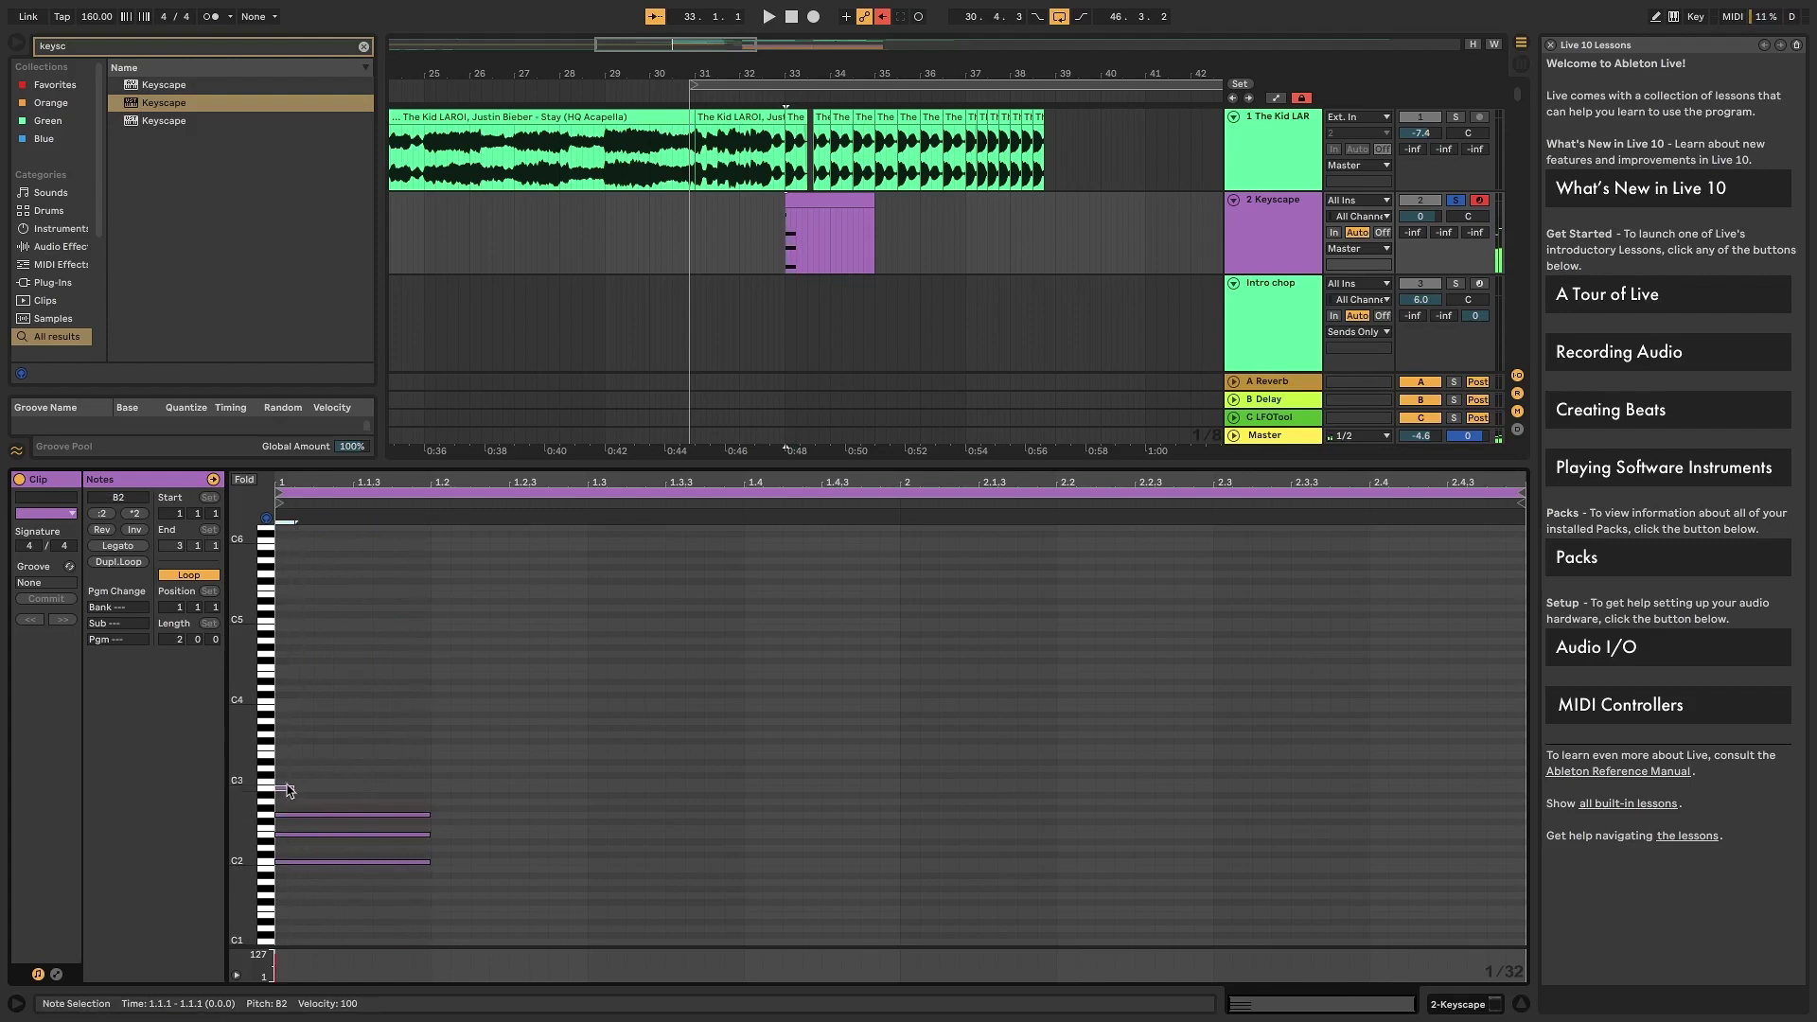
double_click(303, 782)
left_click(324, 748)
double_click(324, 734)
double_click(342, 782)
- Stretch the four melody notes to four times their length and extend the C2–G2 chord to 1.4.4
left_click_drag(535, 649, 272, 806)
left_click(134, 513)
left_click(135, 513)
left_click_drag(444, 875, 883, 833)
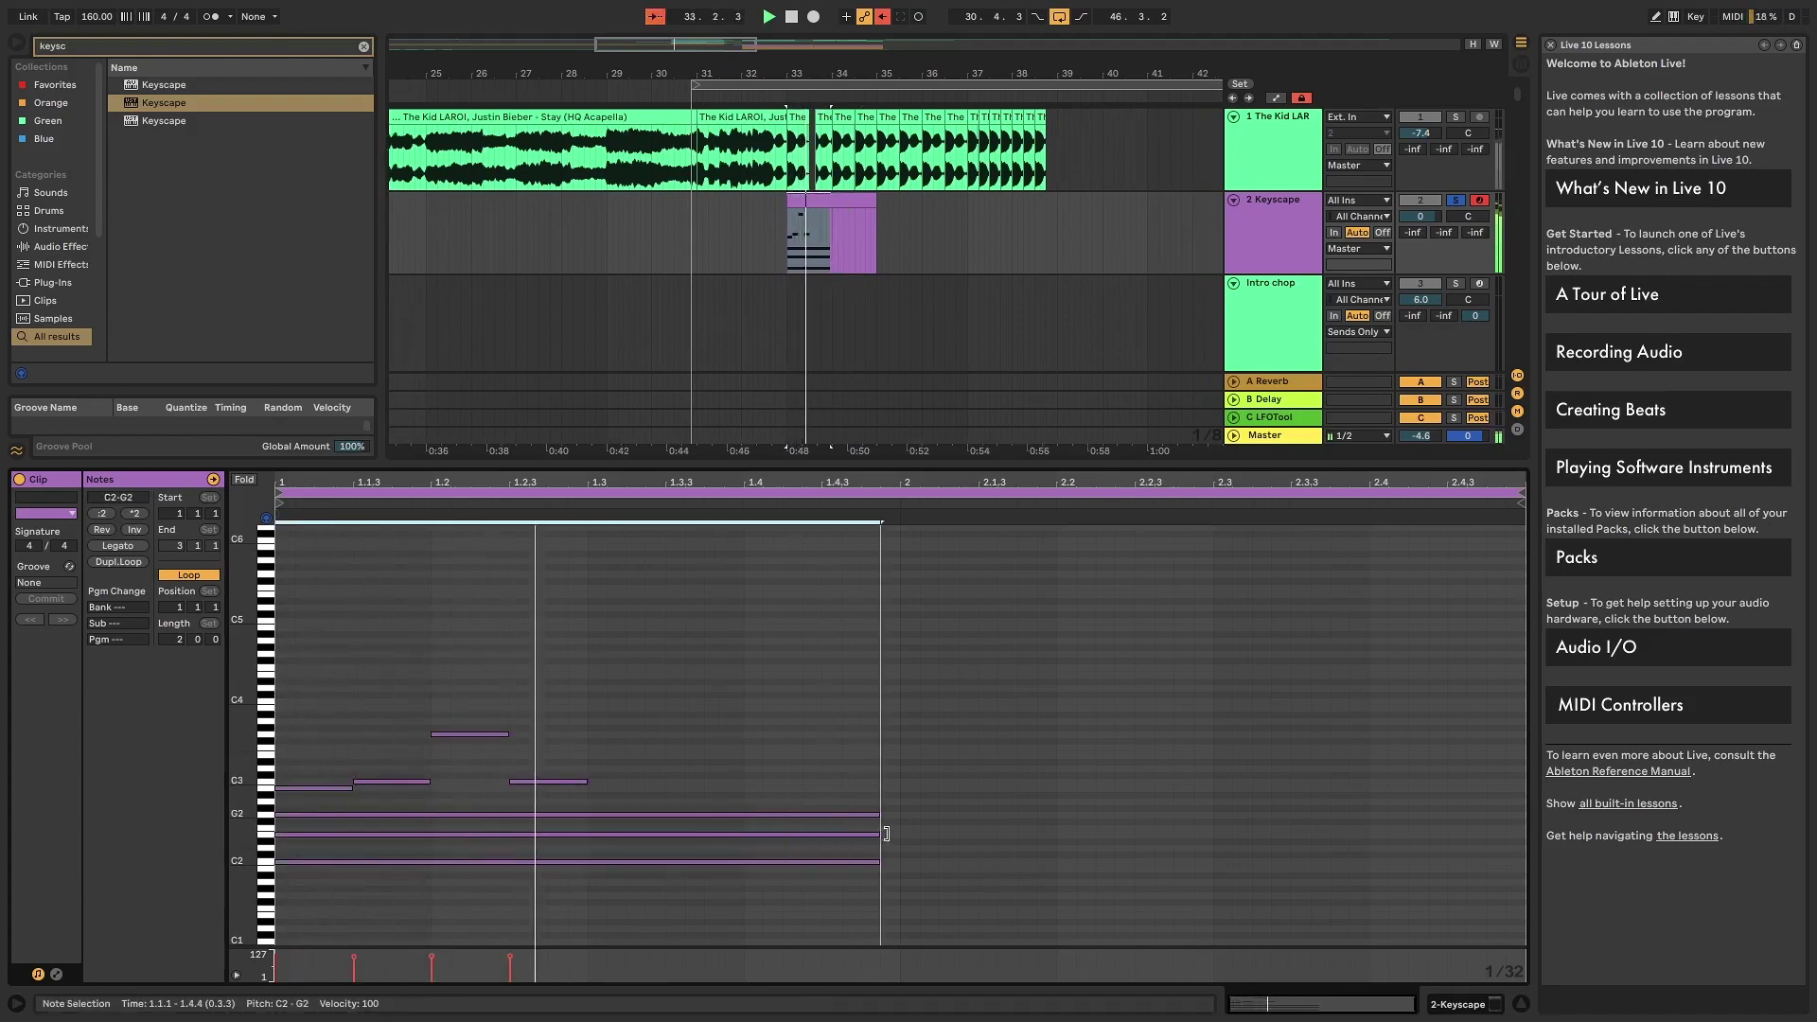
- Continue the melody with a B2 note from 1.3 to 1.3.3 and a C3 note from 1.3.3 to 1.4.1
double_click(611, 786)
left_click_drag(615, 786, 665, 782)
double_click(675, 782)
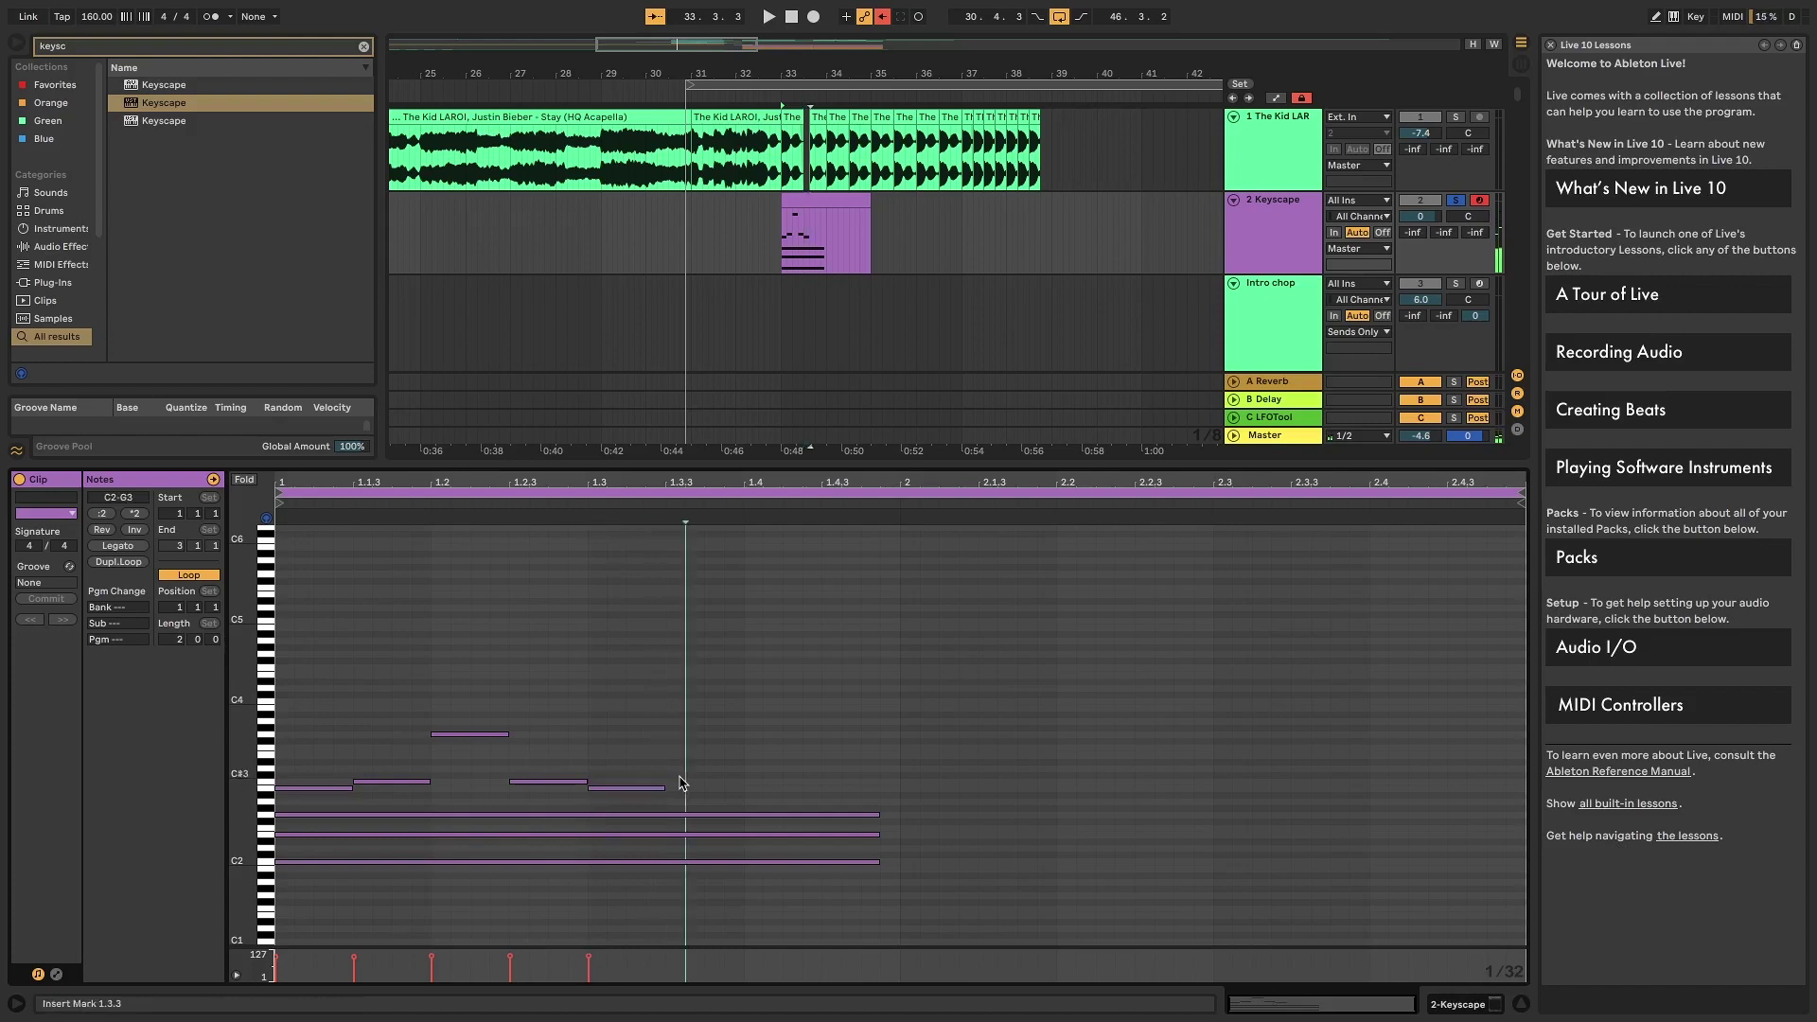
left_click_drag(674, 781, 760, 784)
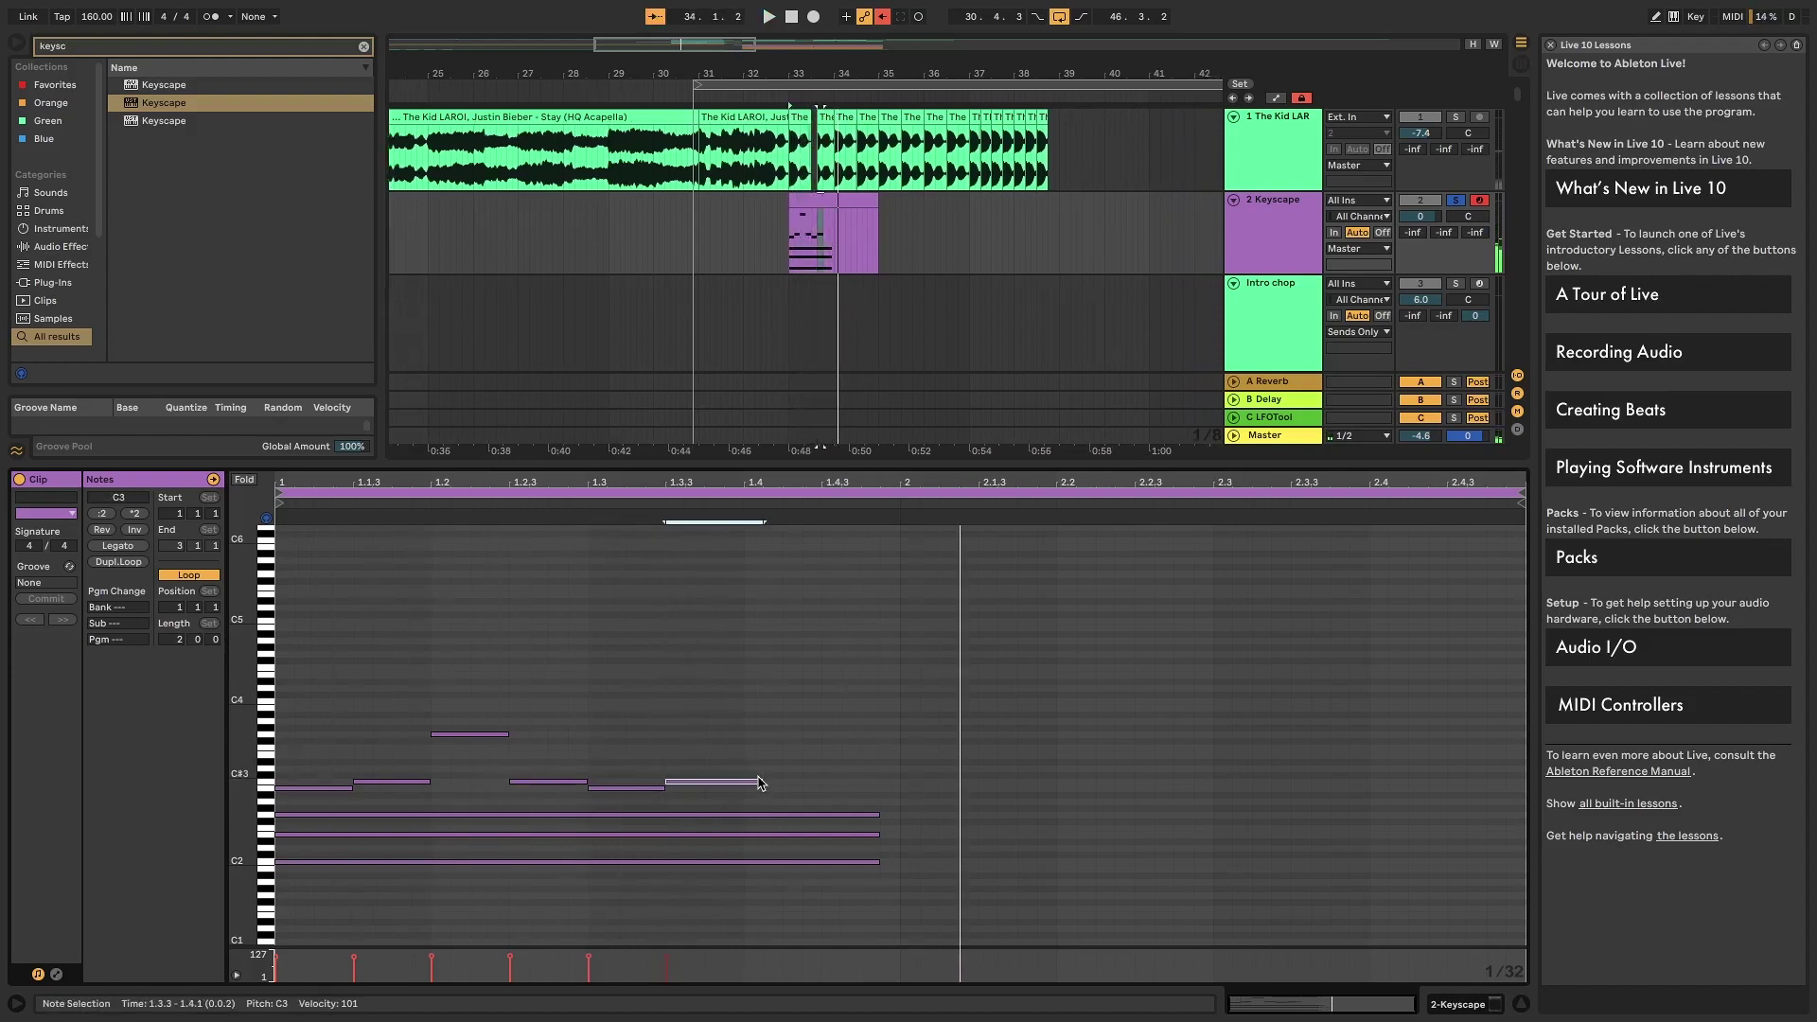
- Examine the chord notes together with the first B2, and the G3 melody note, in the Keyscape clip
left_click_drag(343, 749, 321, 918)
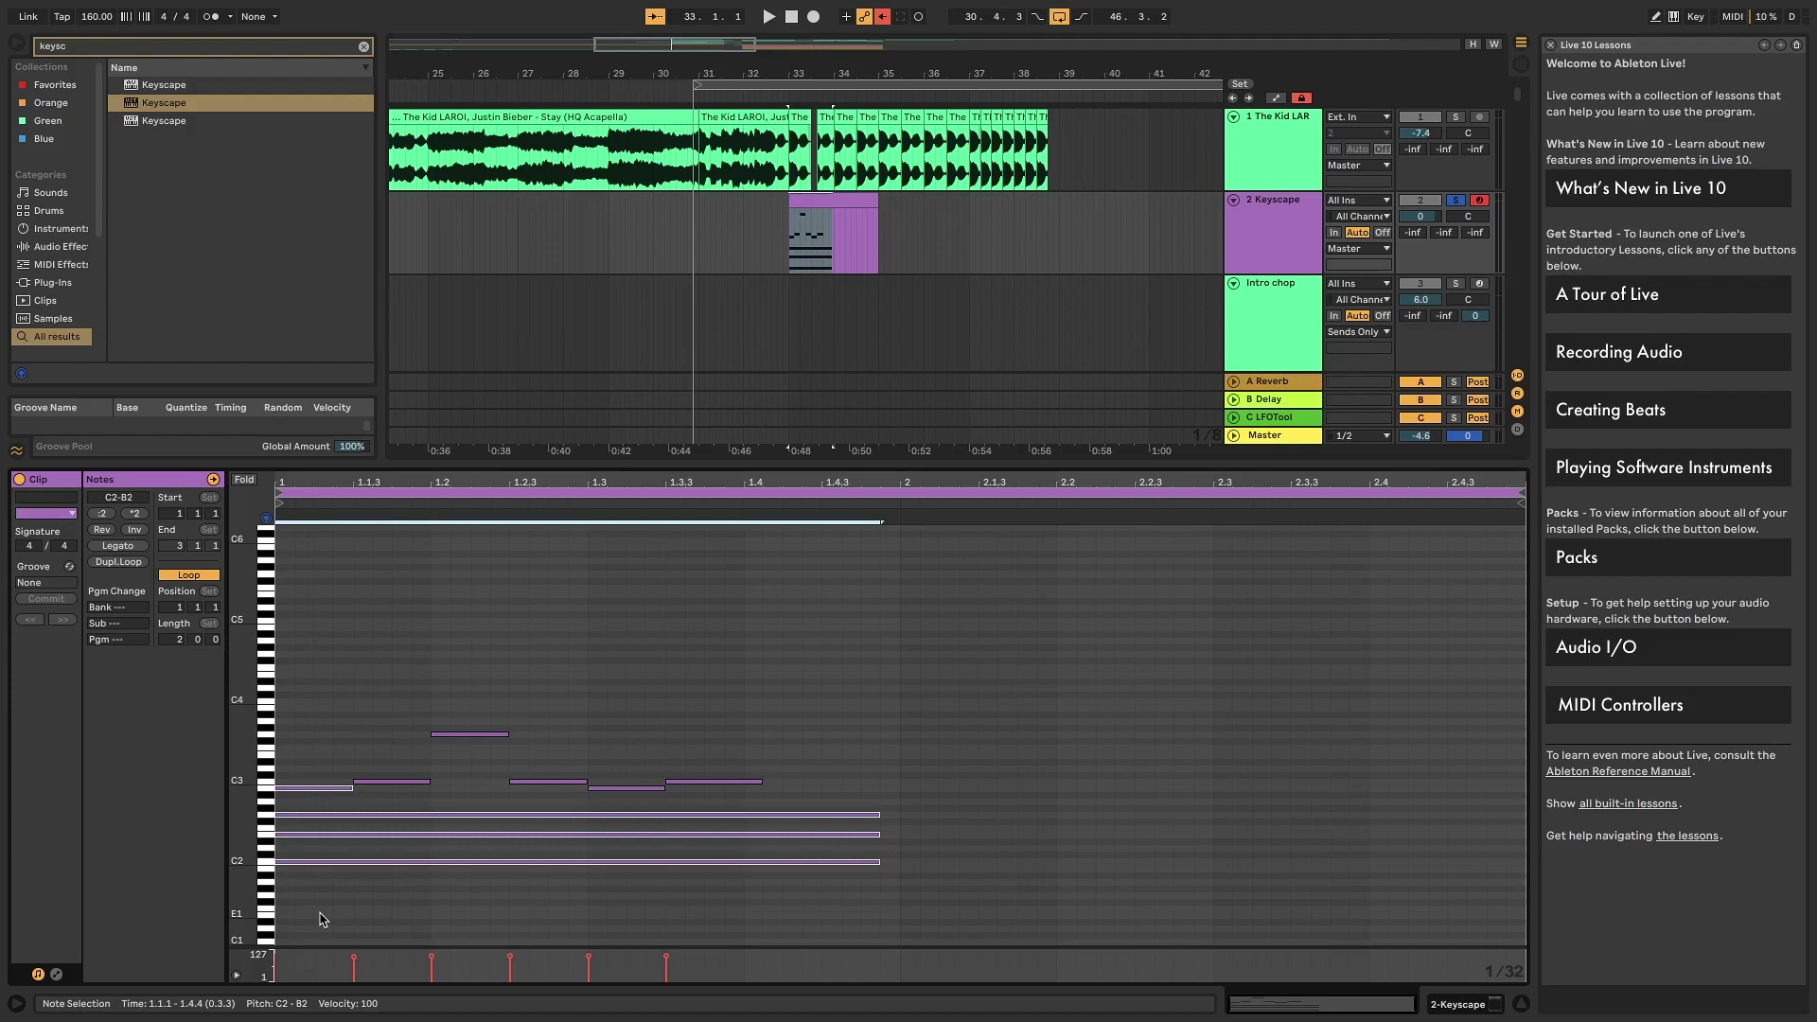
left_click(483, 774)
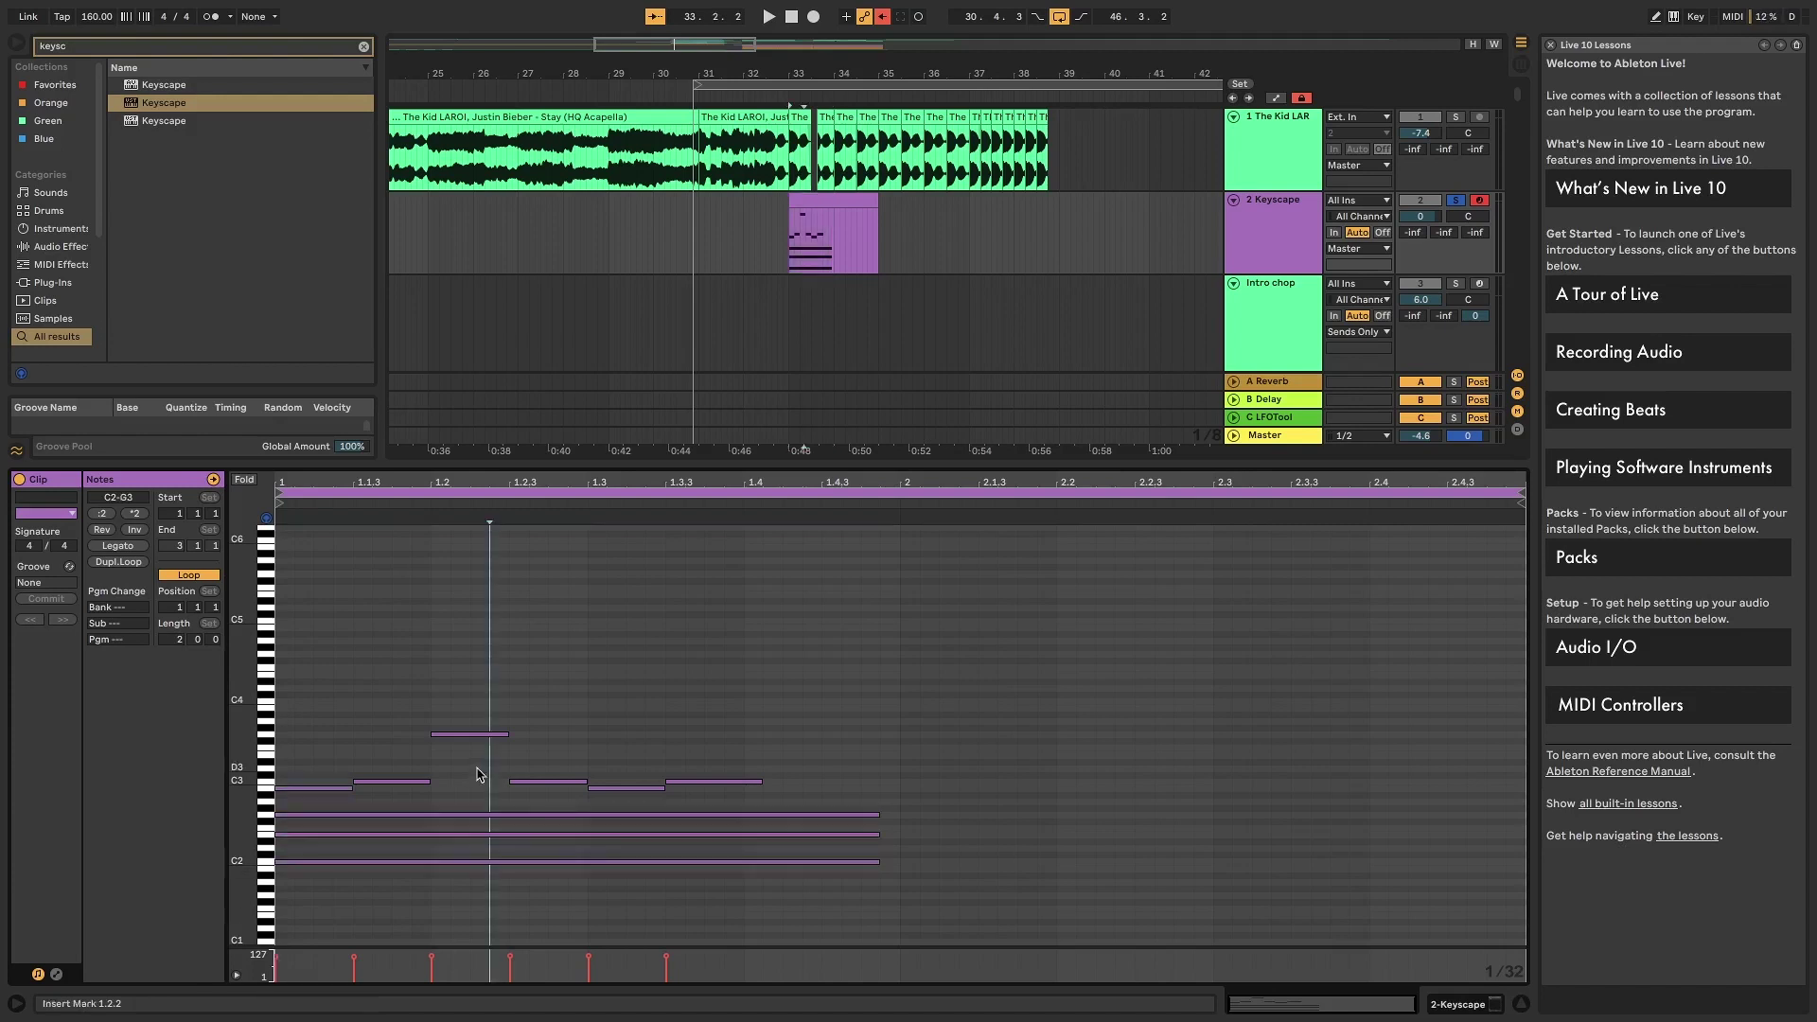
left_click_drag(417, 754, 511, 679)
left_click(724, 747)
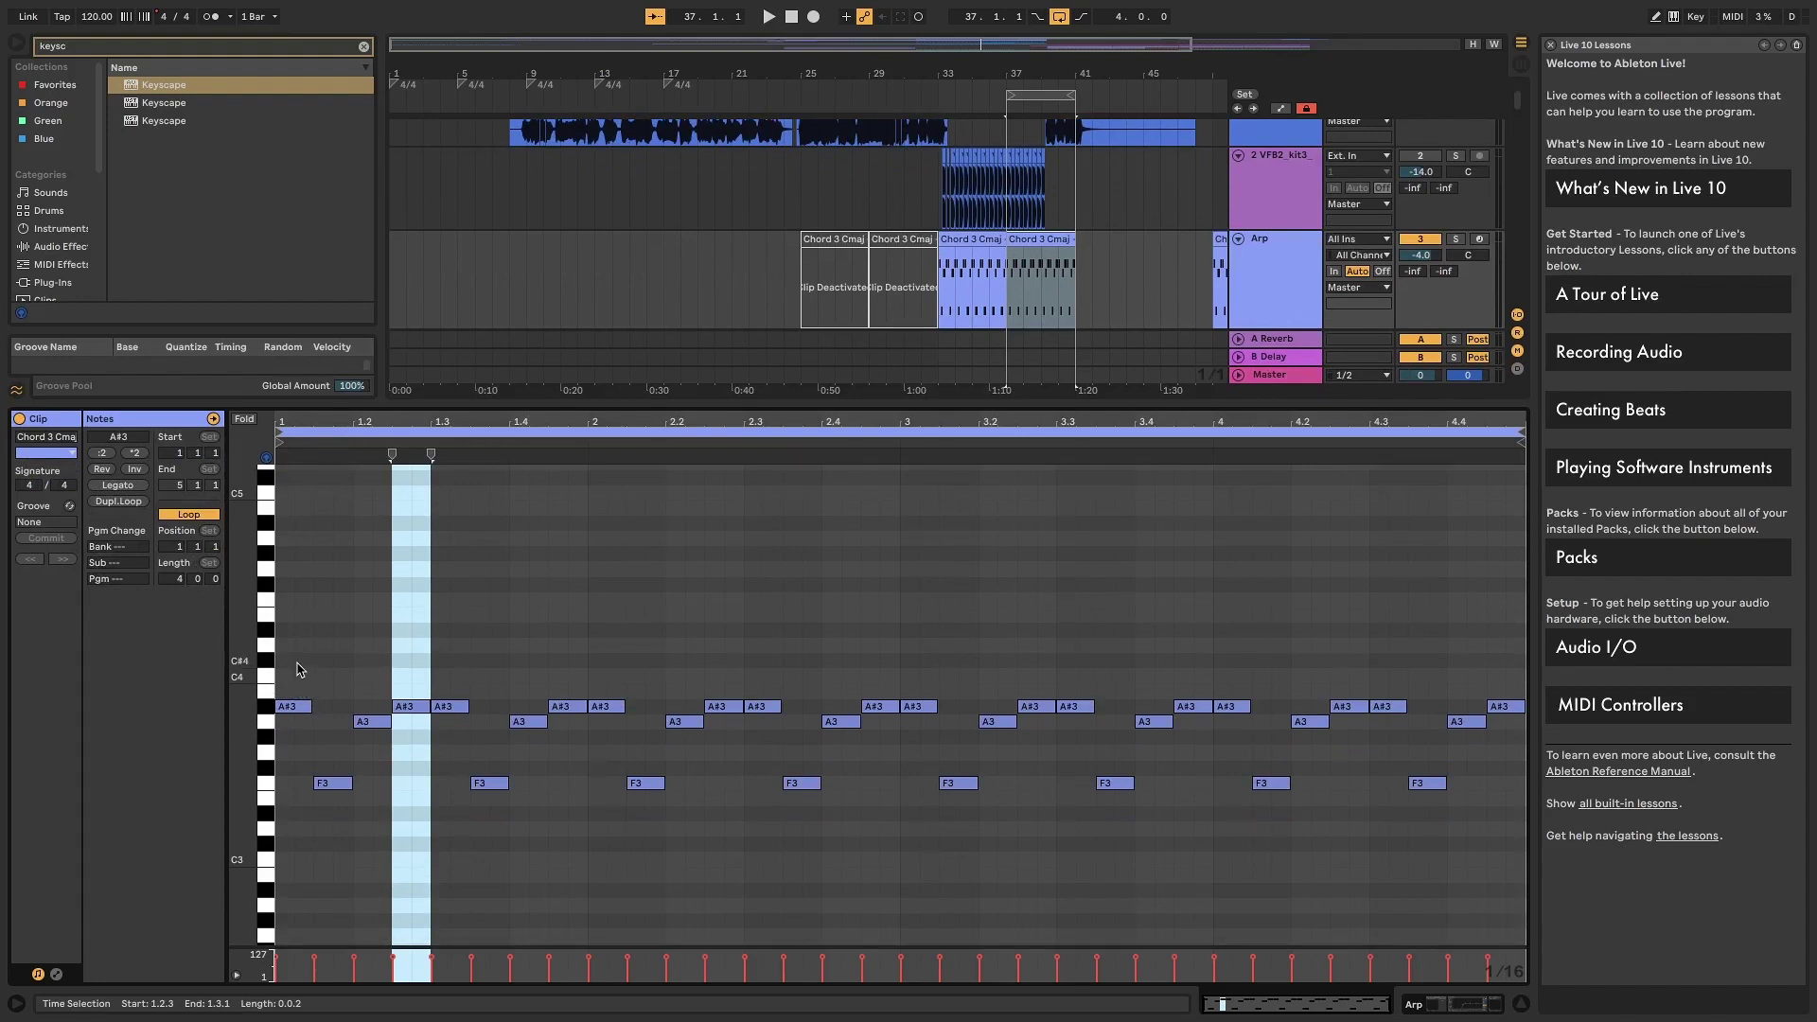
- Audition the opening A#3, F3, A3 and A#3 notes of the Arp clip and play back the arrangement
left_click(293, 706)
left_click(333, 783)
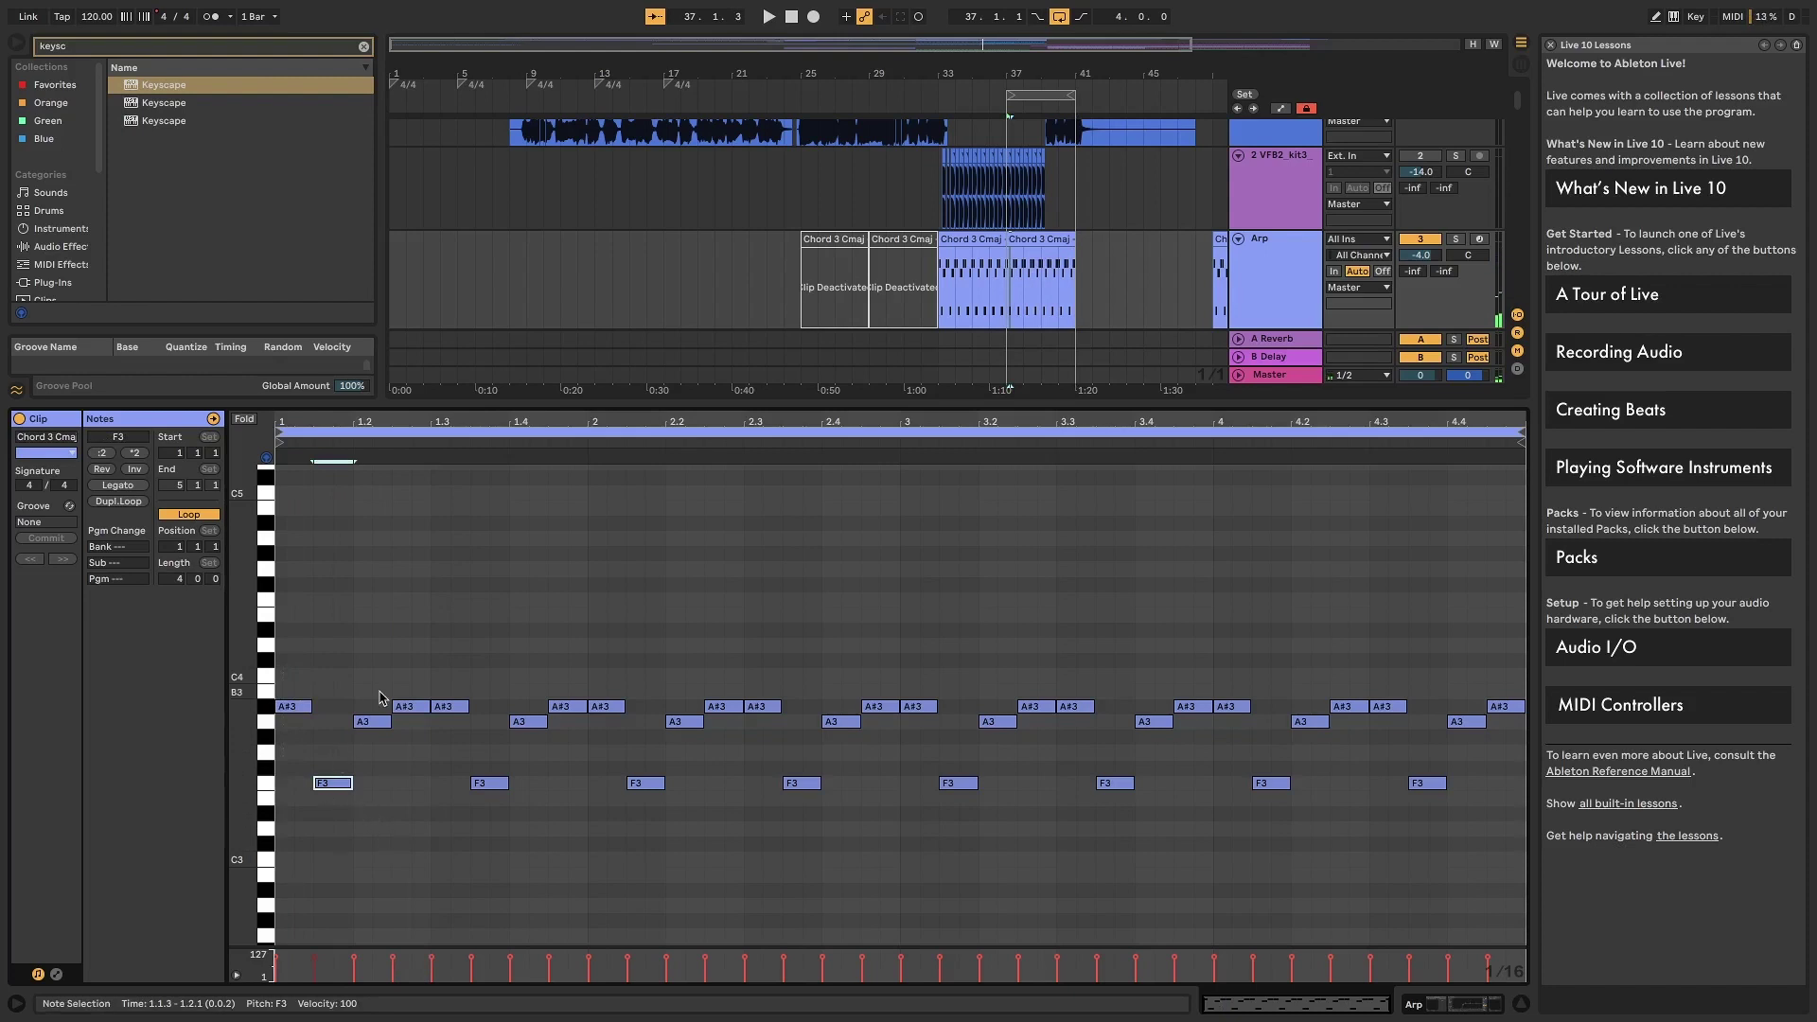
left_click(369, 722)
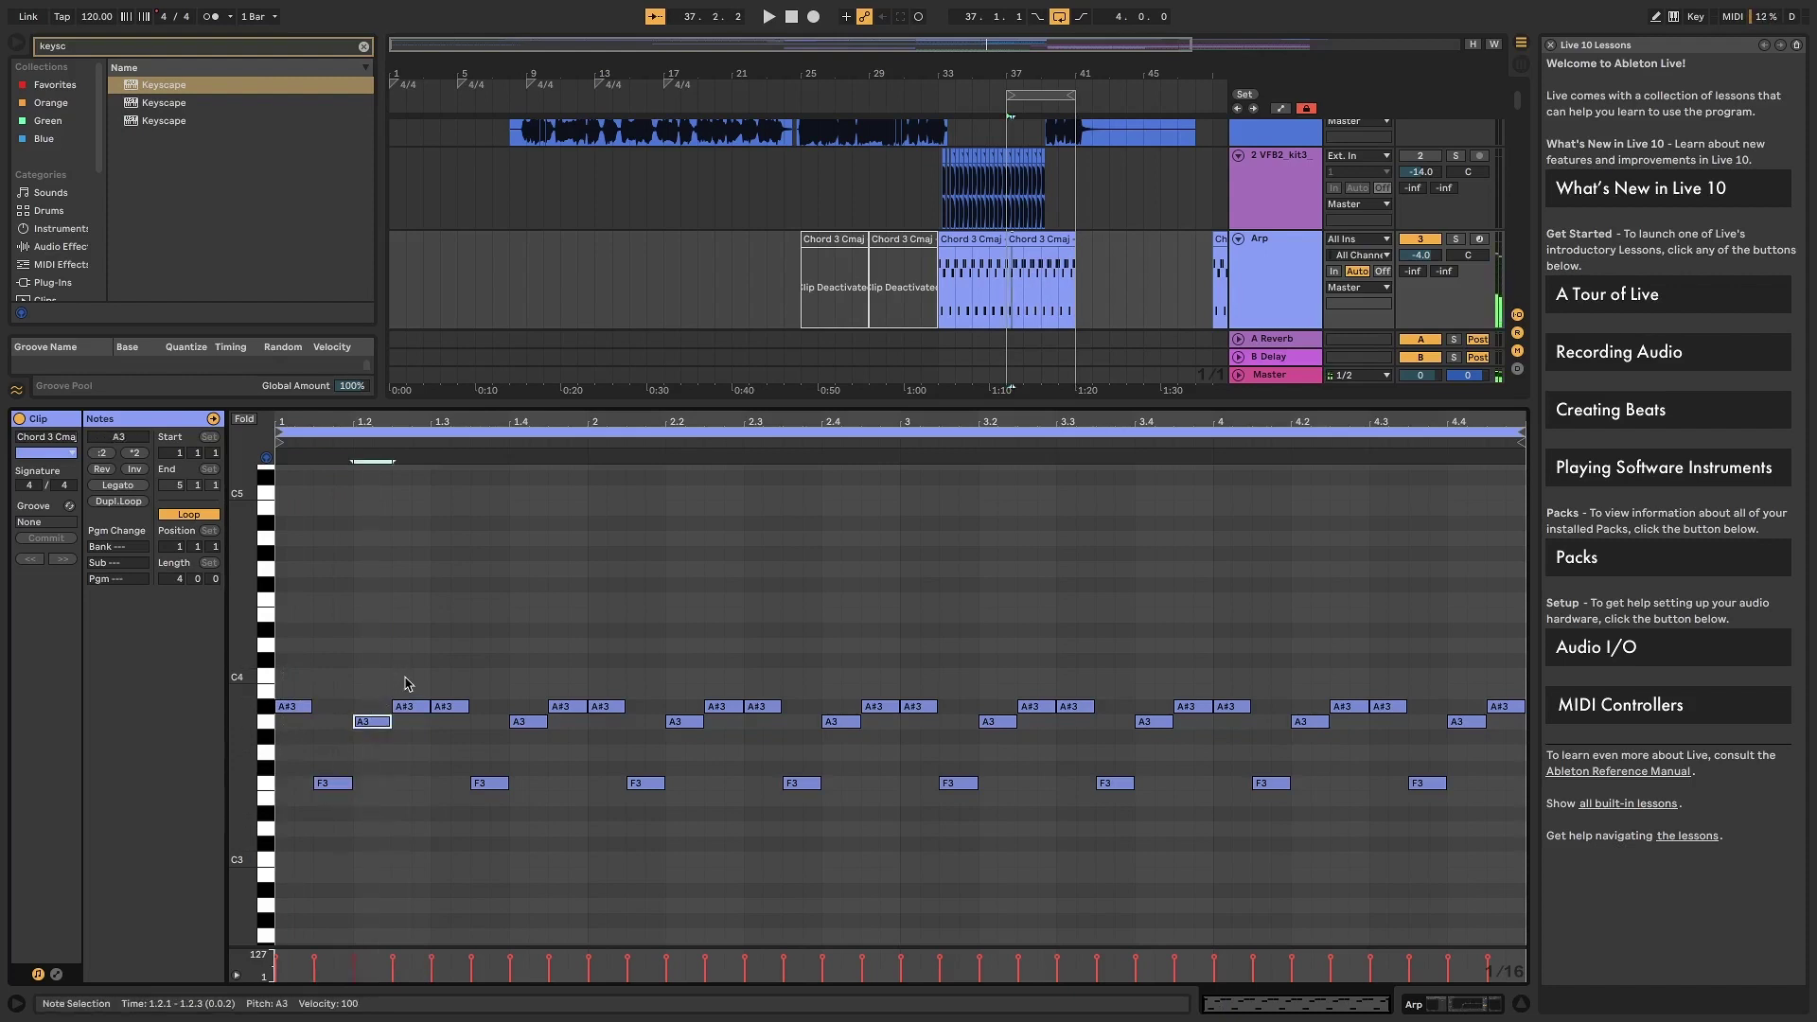
left_click_drag(407, 652, 428, 727)
scroll(1022, 302, "right", 5)
key("space")
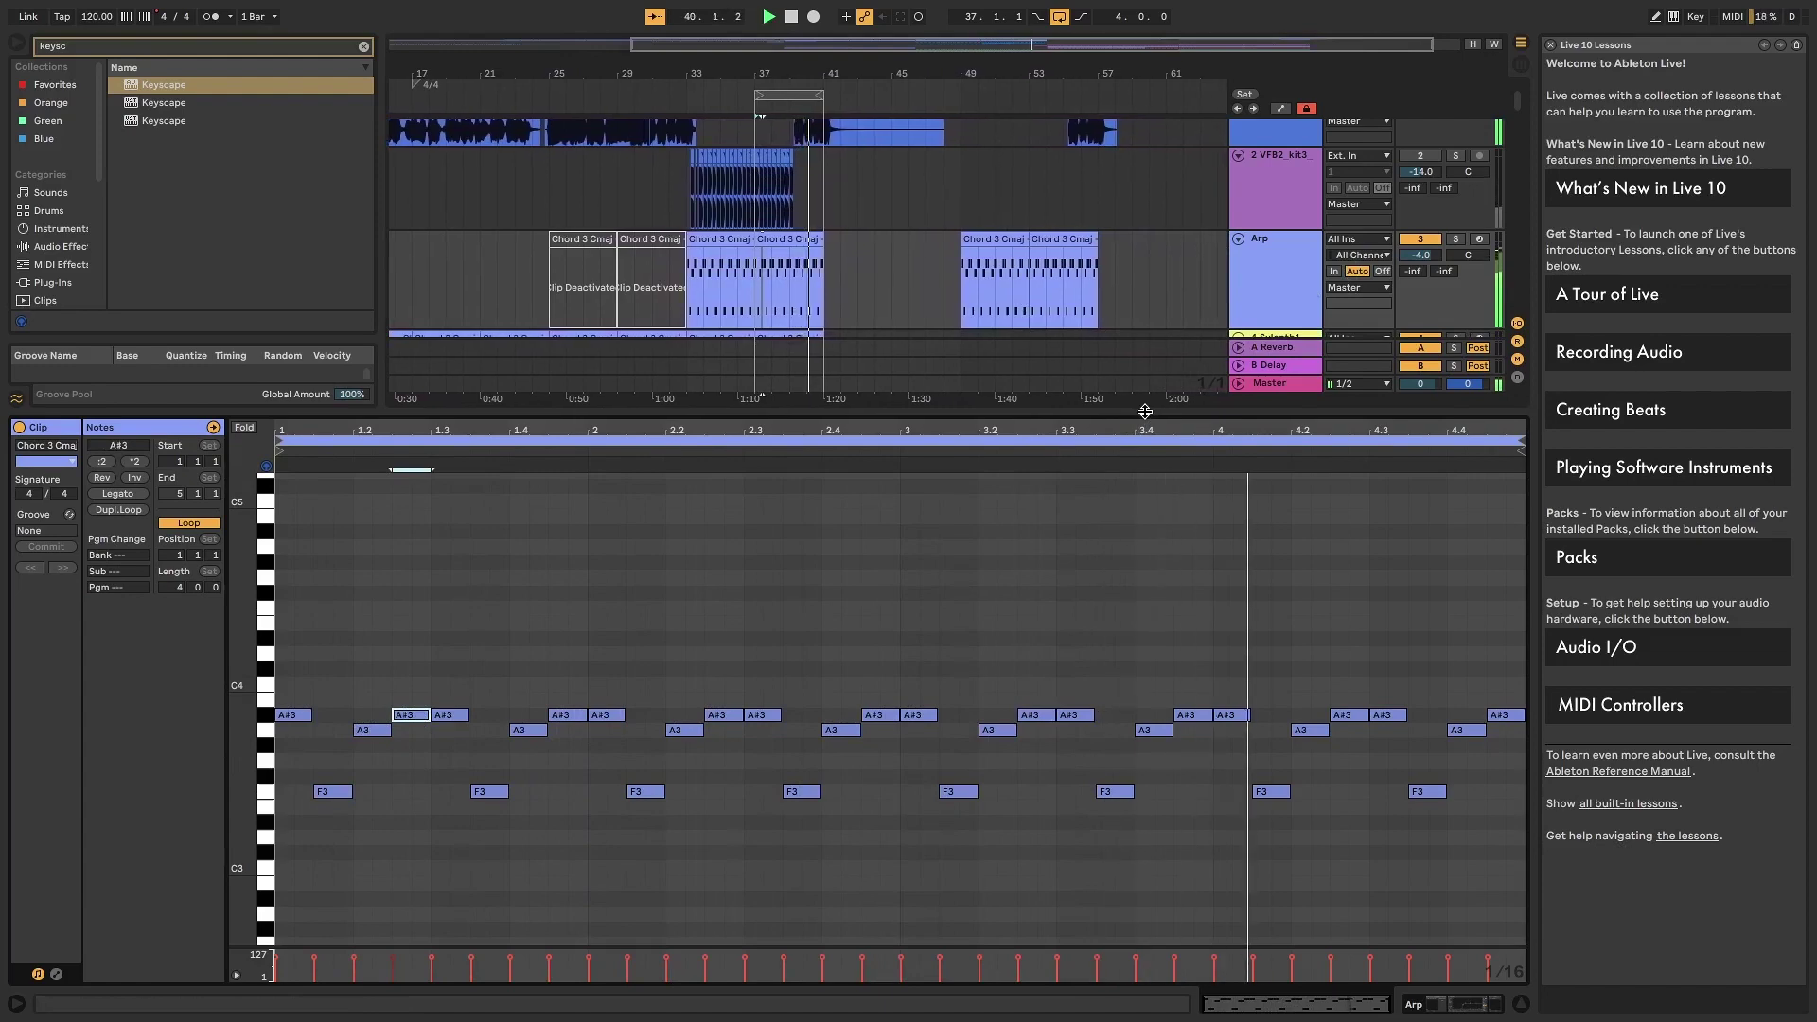
- Inspect the one-beat vocal build-up chops between bars 36 and 39 on the VFB2_kit3 track and activate that track
left_click(801, 198)
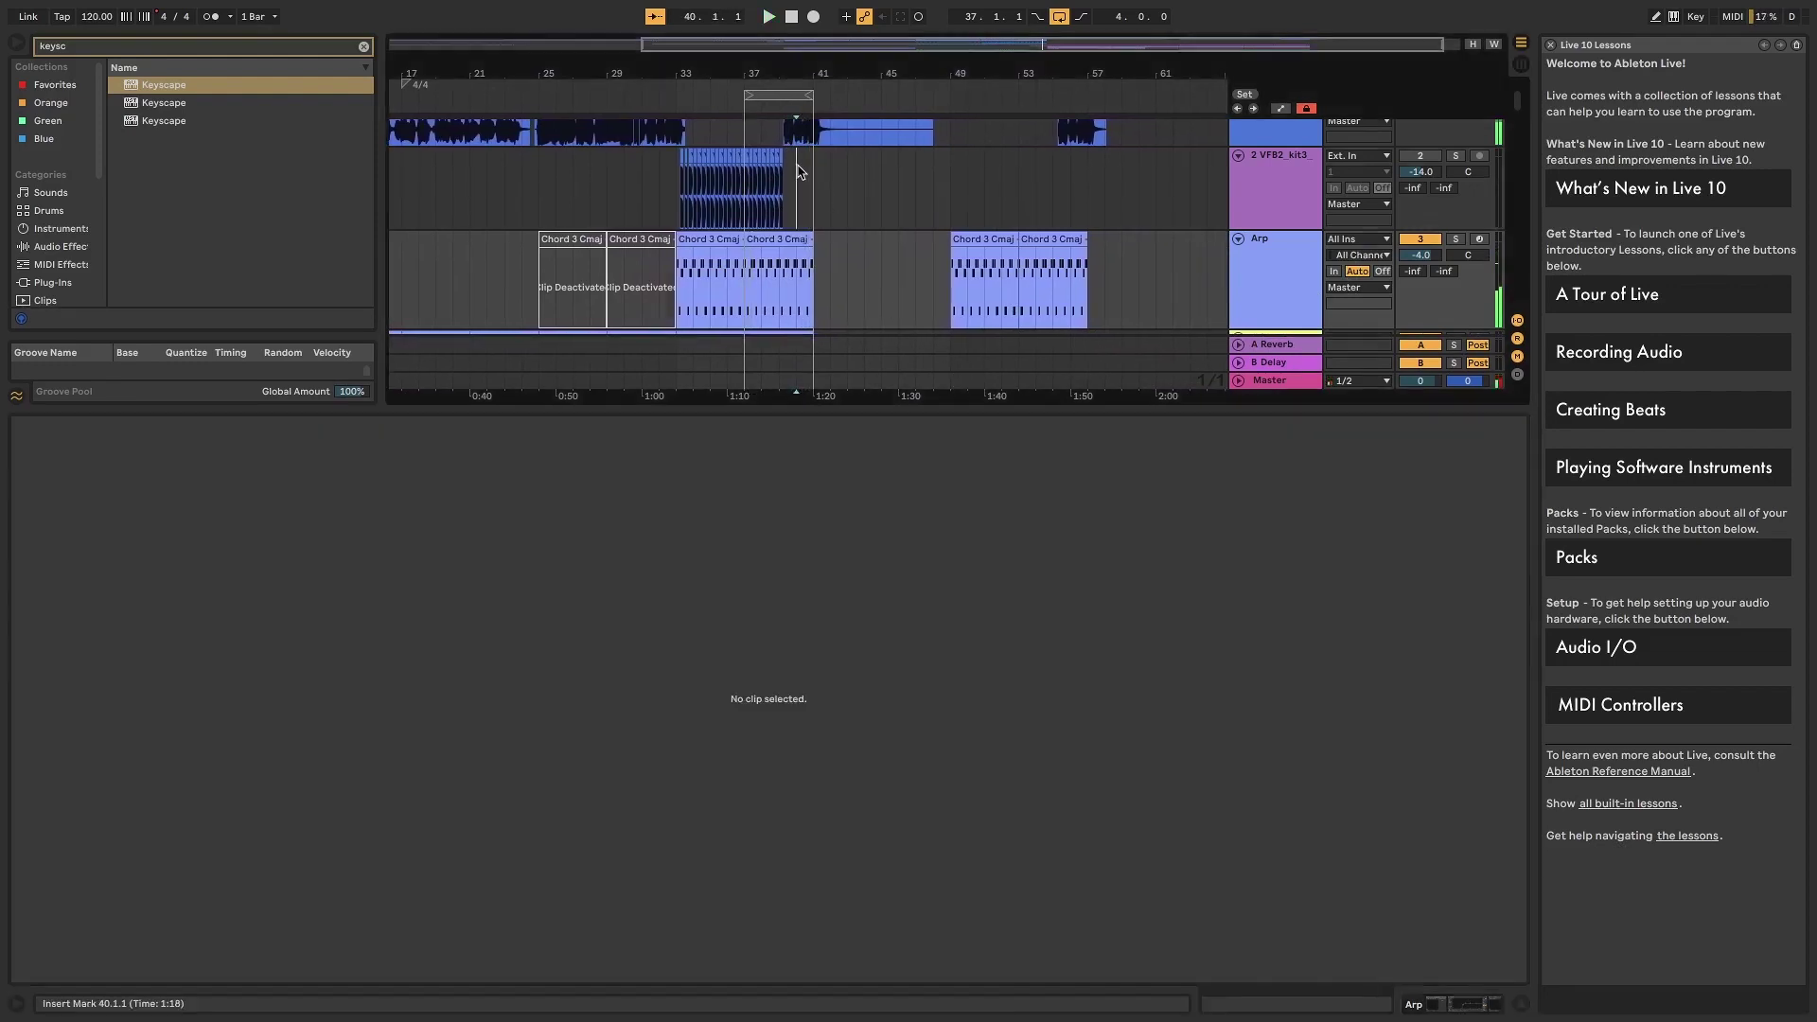
scroll(802, 198, "up", 3)
scroll(802, 198, "up", 2)
left_click(660, 189)
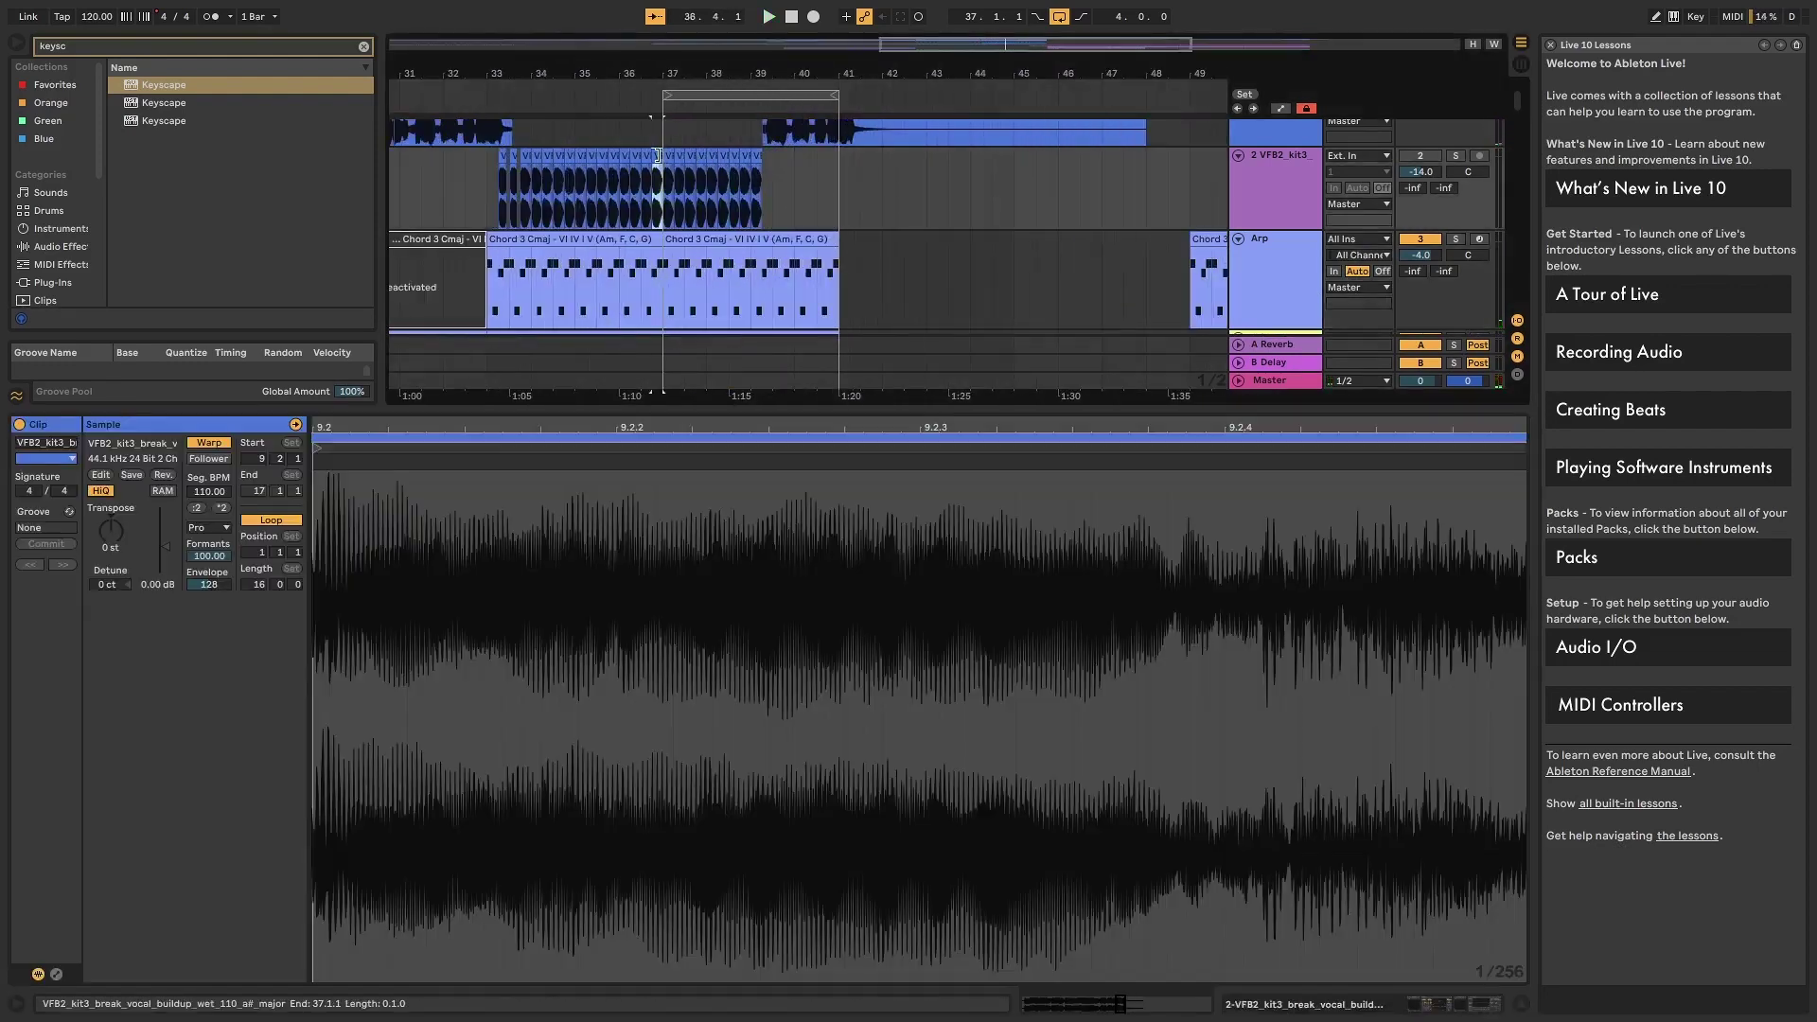
left_click_drag(752, 160, 671, 153)
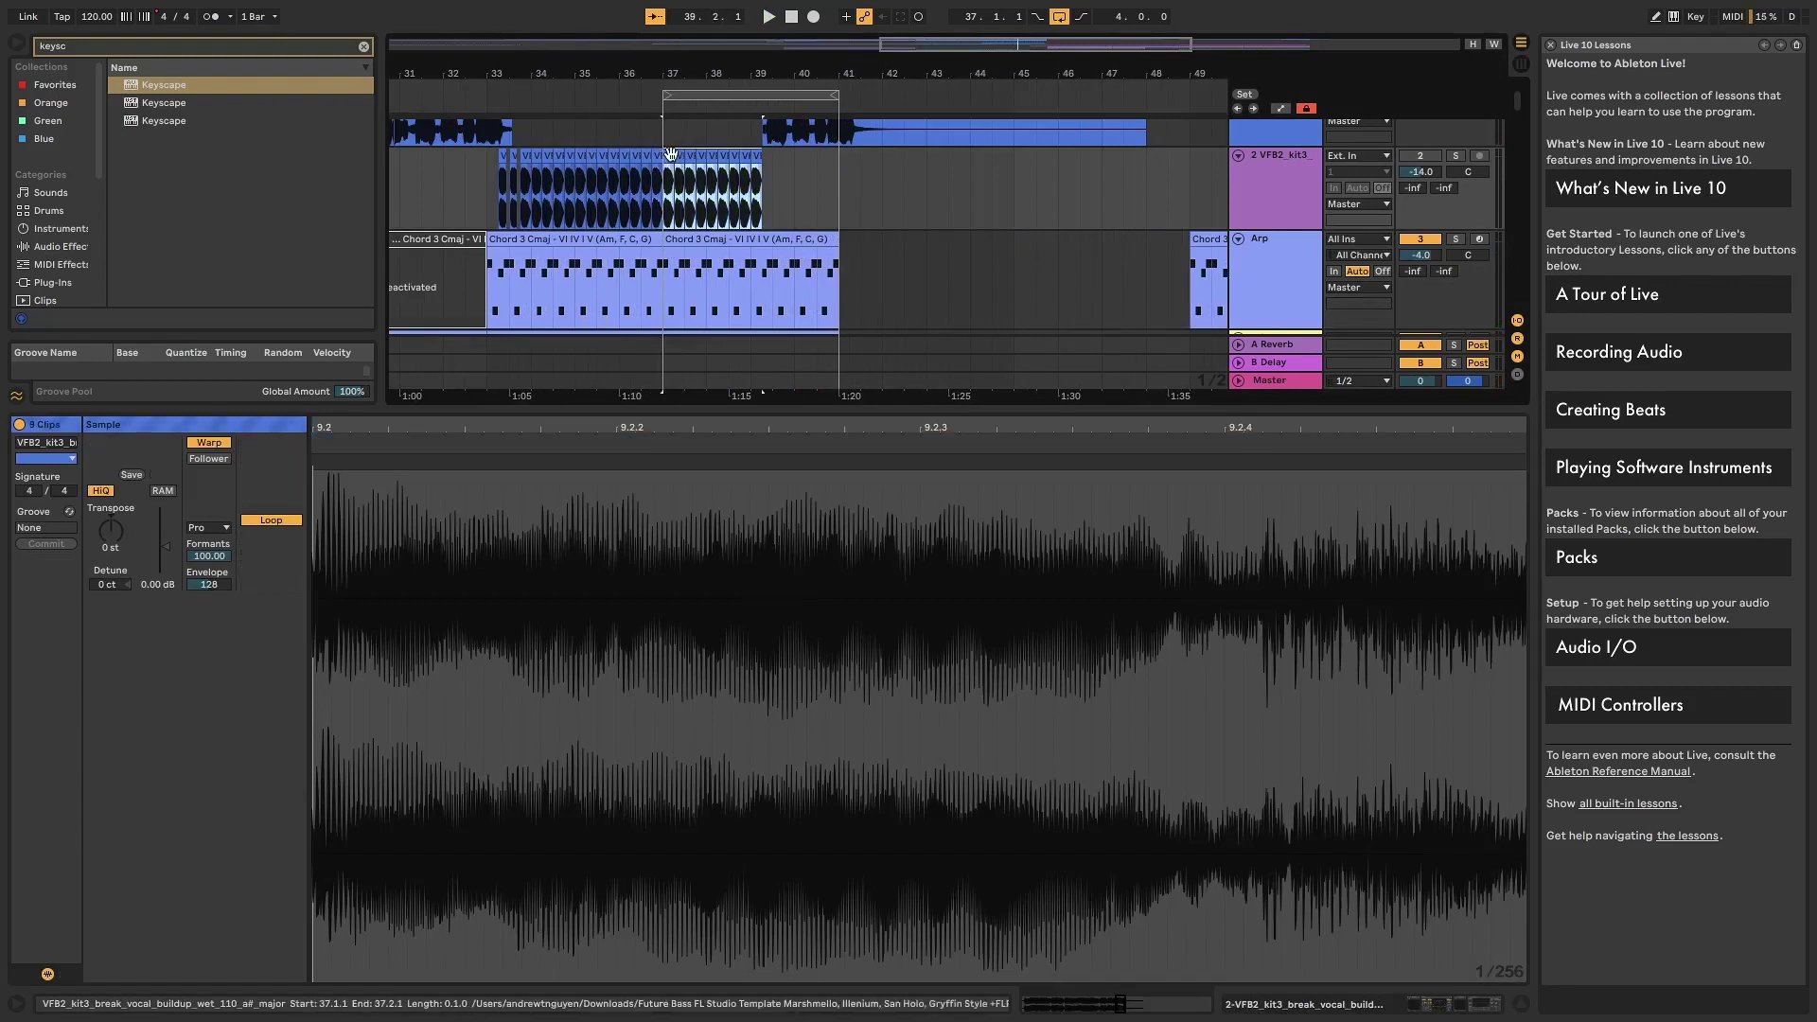
left_click(671, 153)
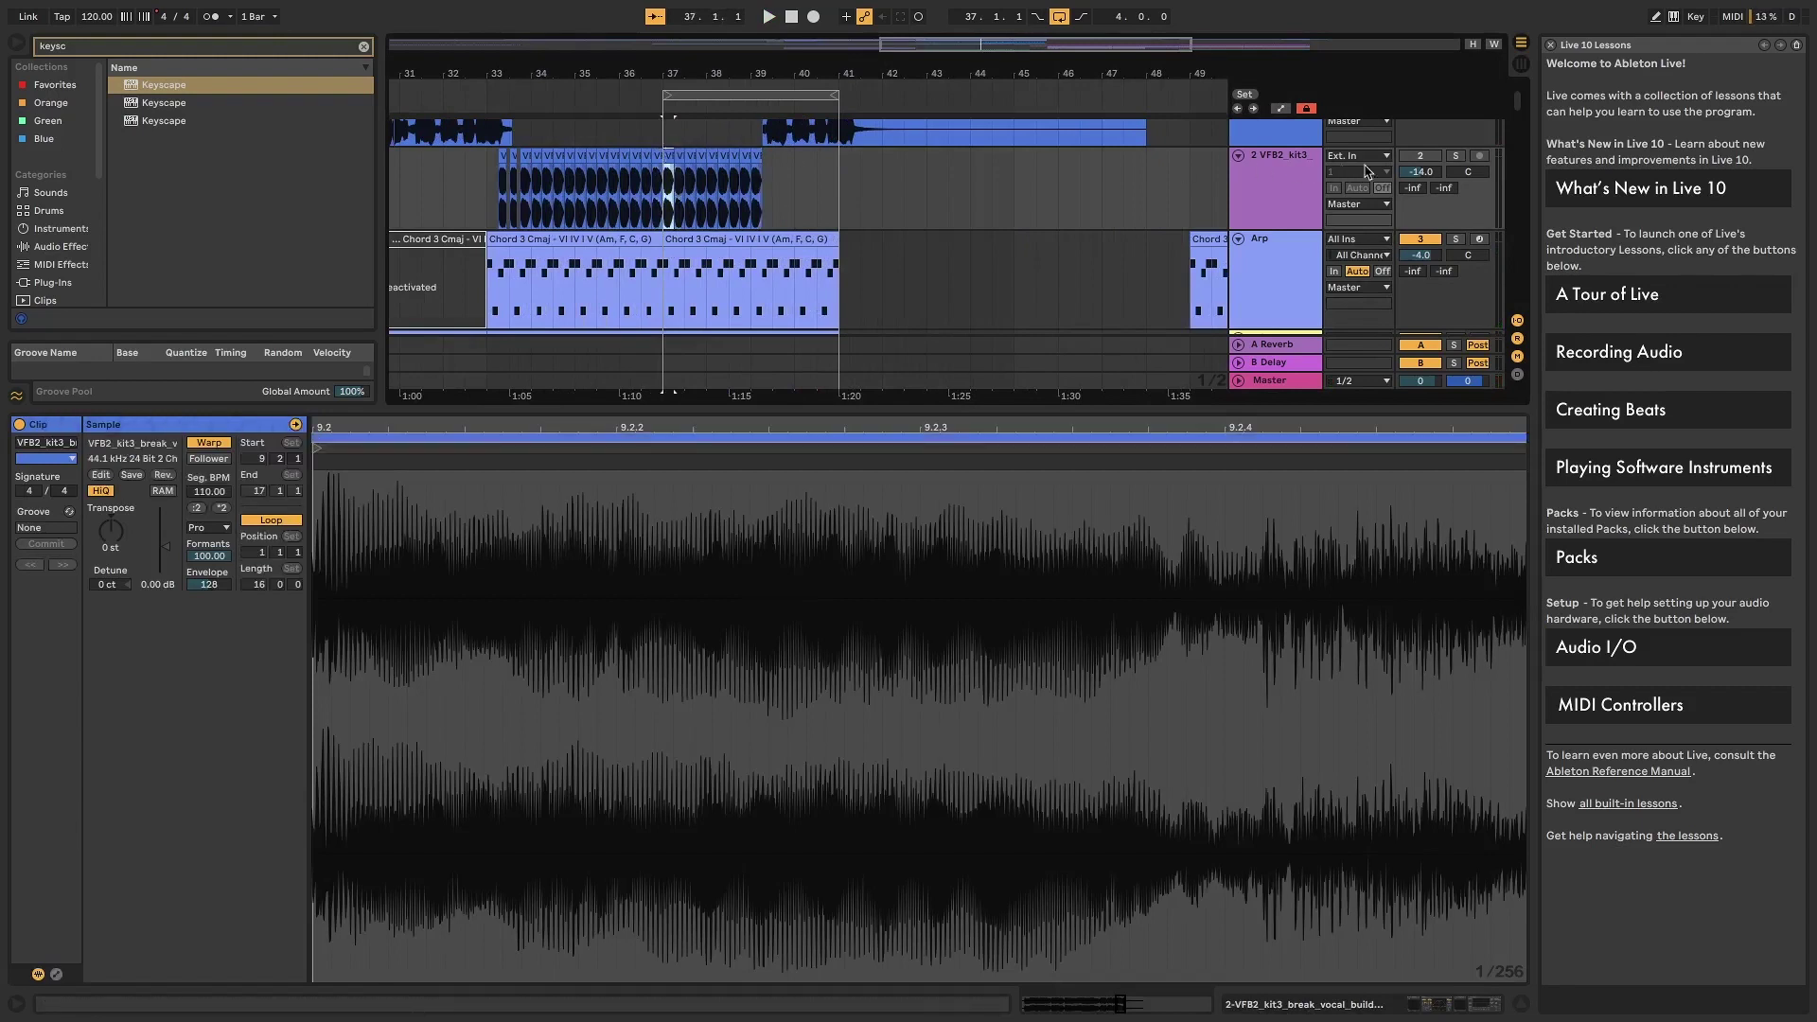
left_click(648, 159)
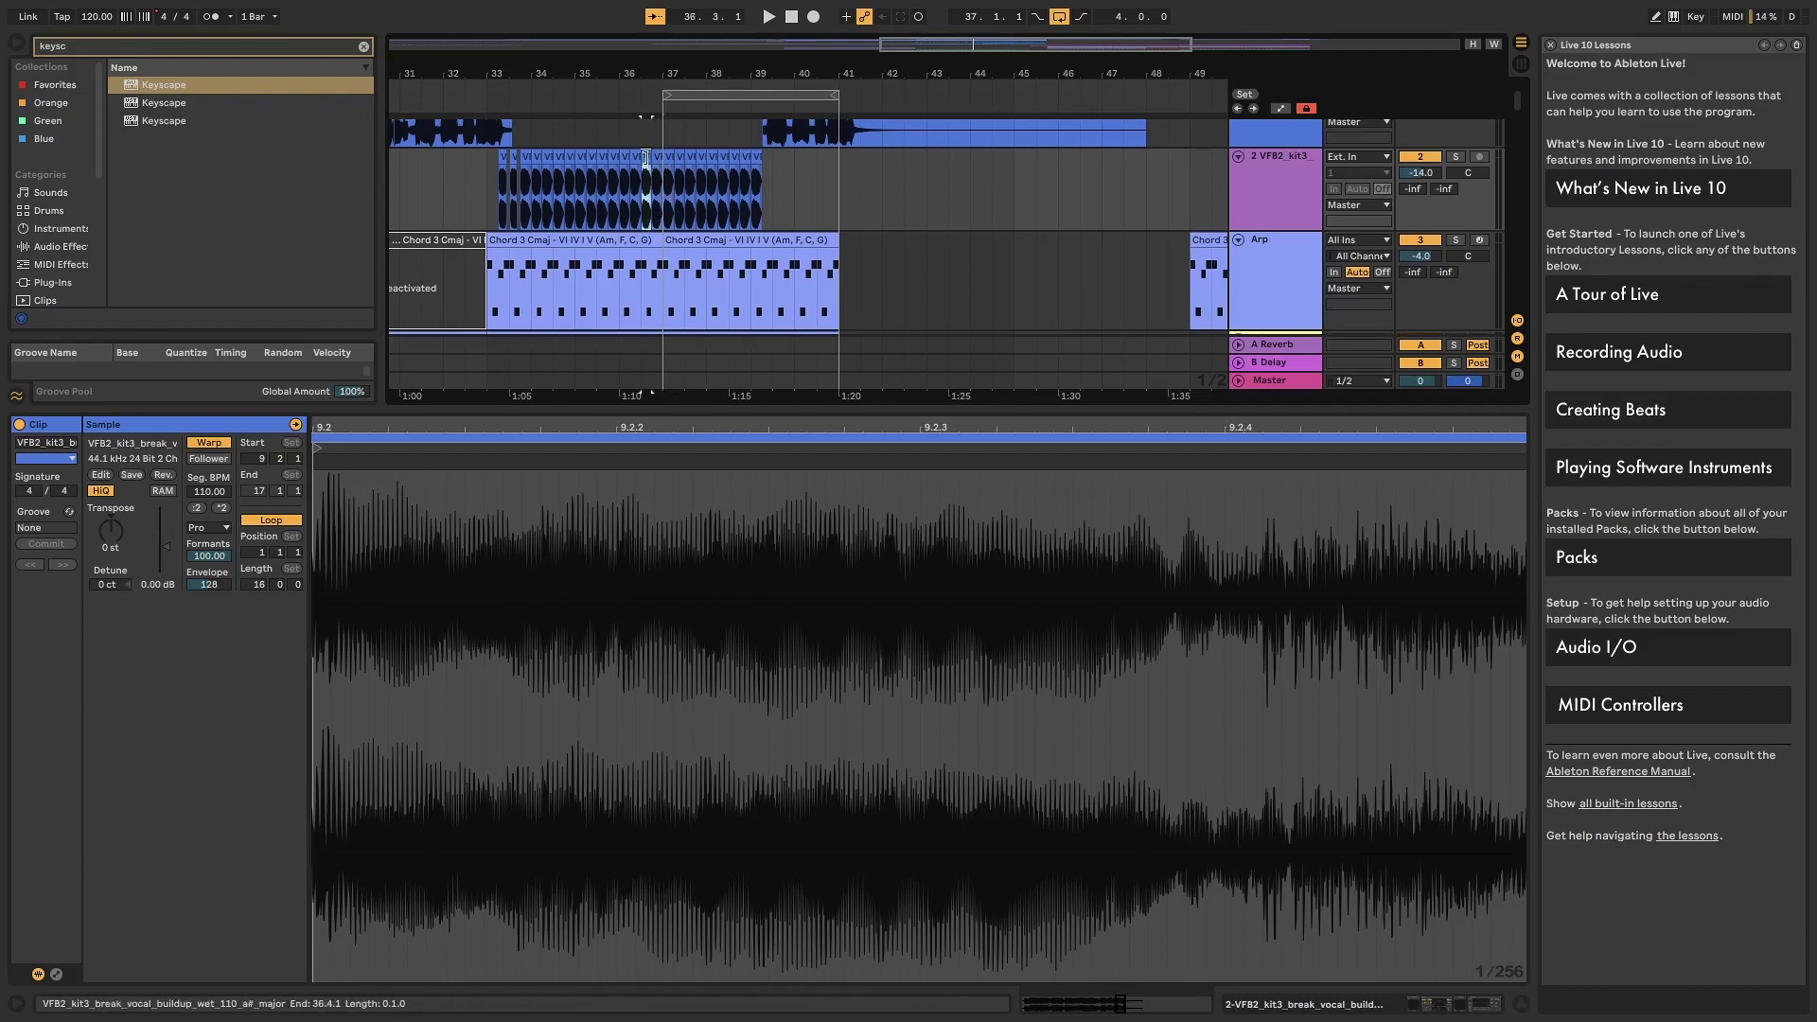
- Play the arrangement from the vocal chop at bar 37 and raise the VFB2_kit3 track's volume to -12.2 dB
left_click(669, 157)
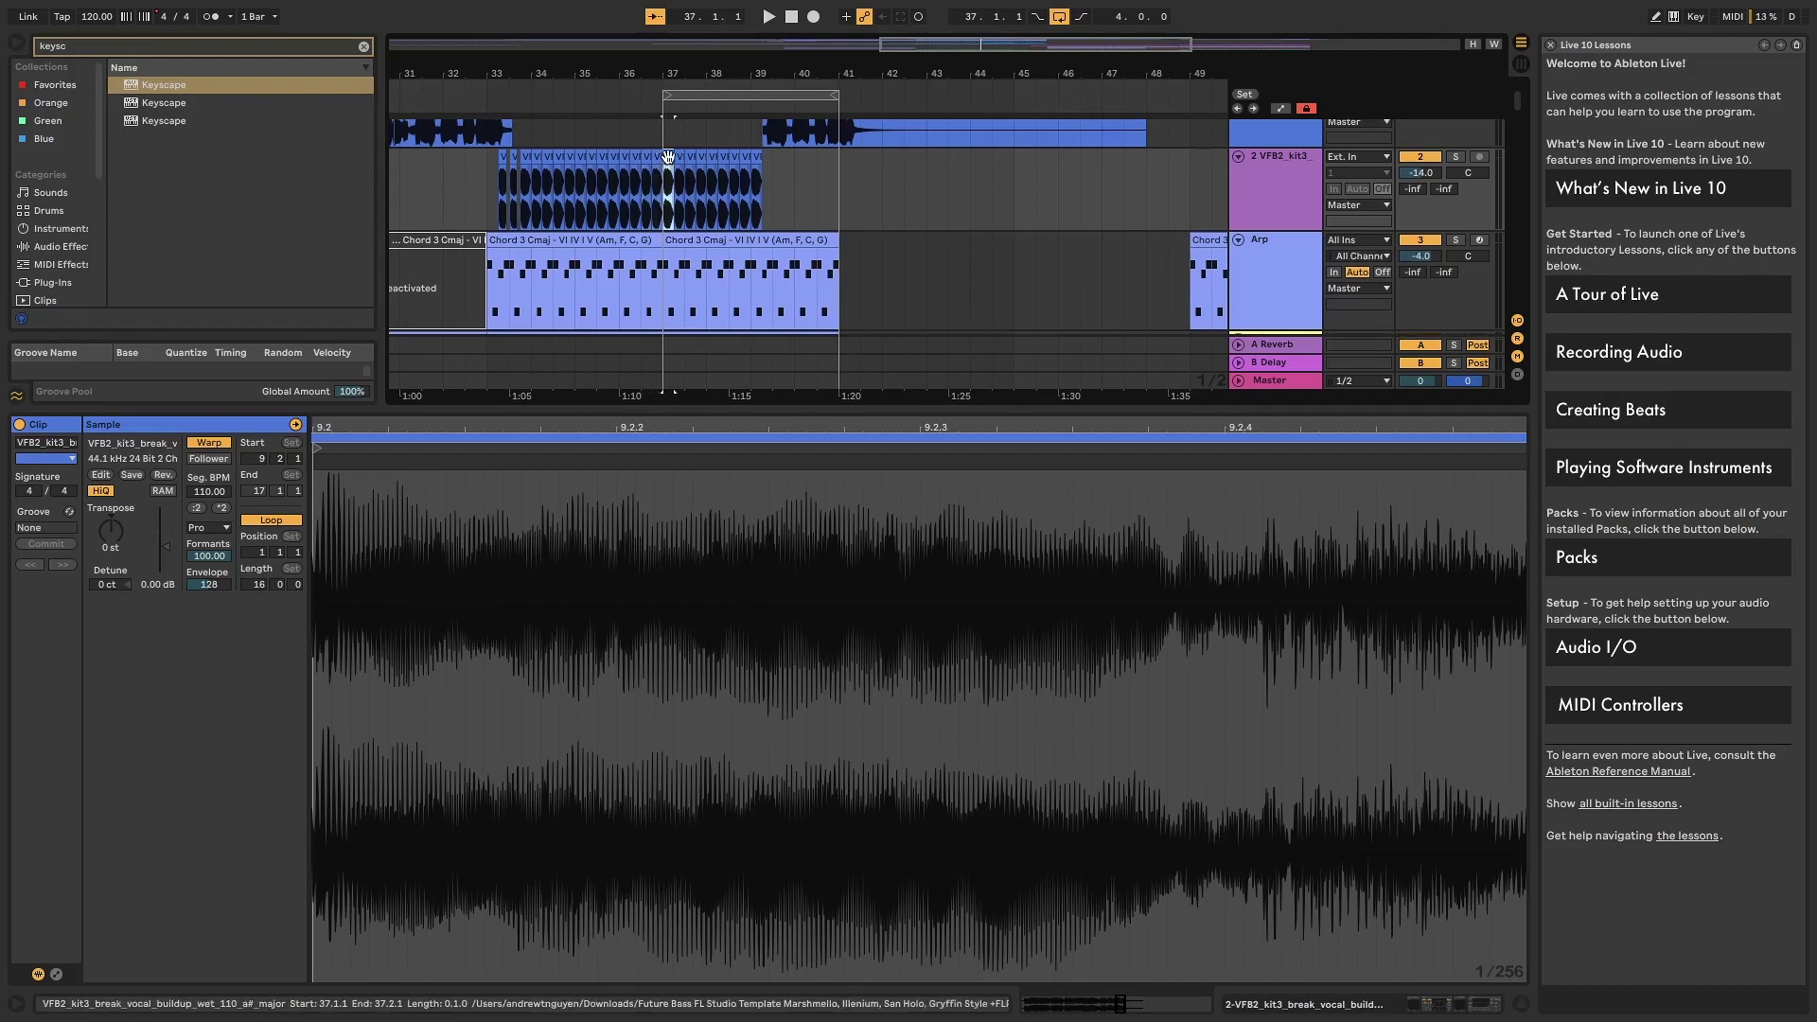
key("space")
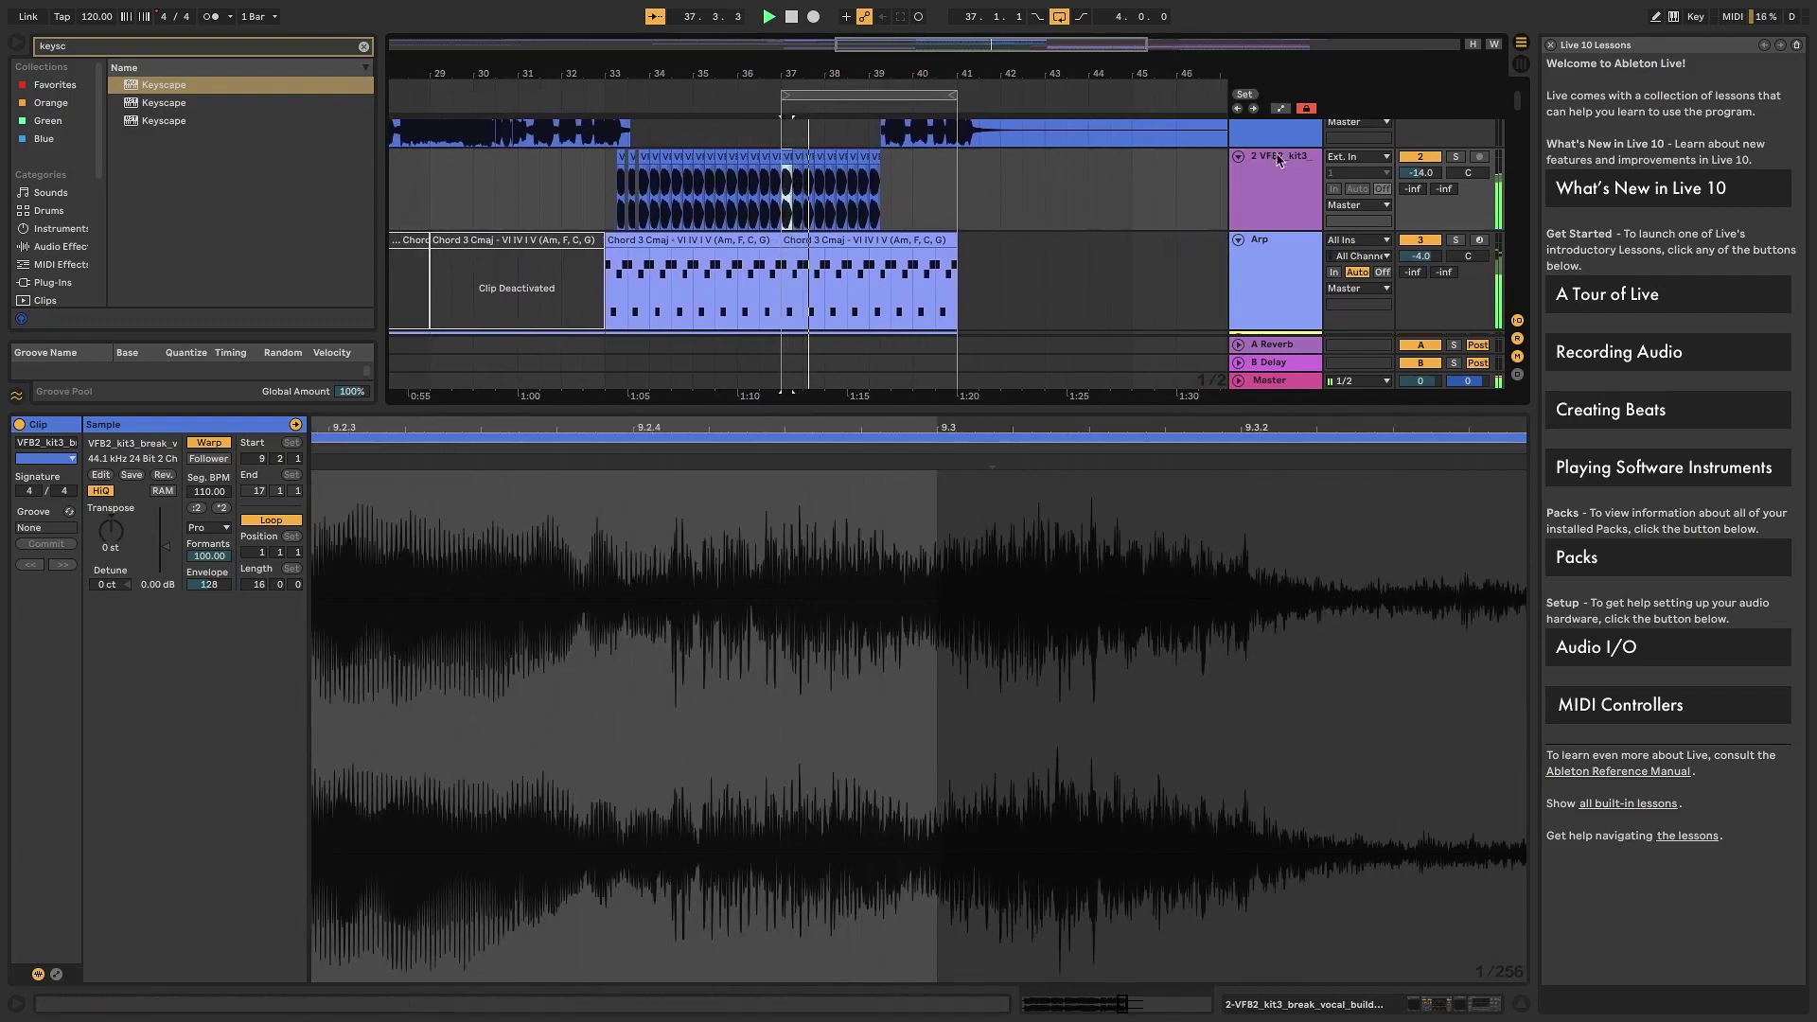
left_click_drag(1411, 180, 1411, 172)
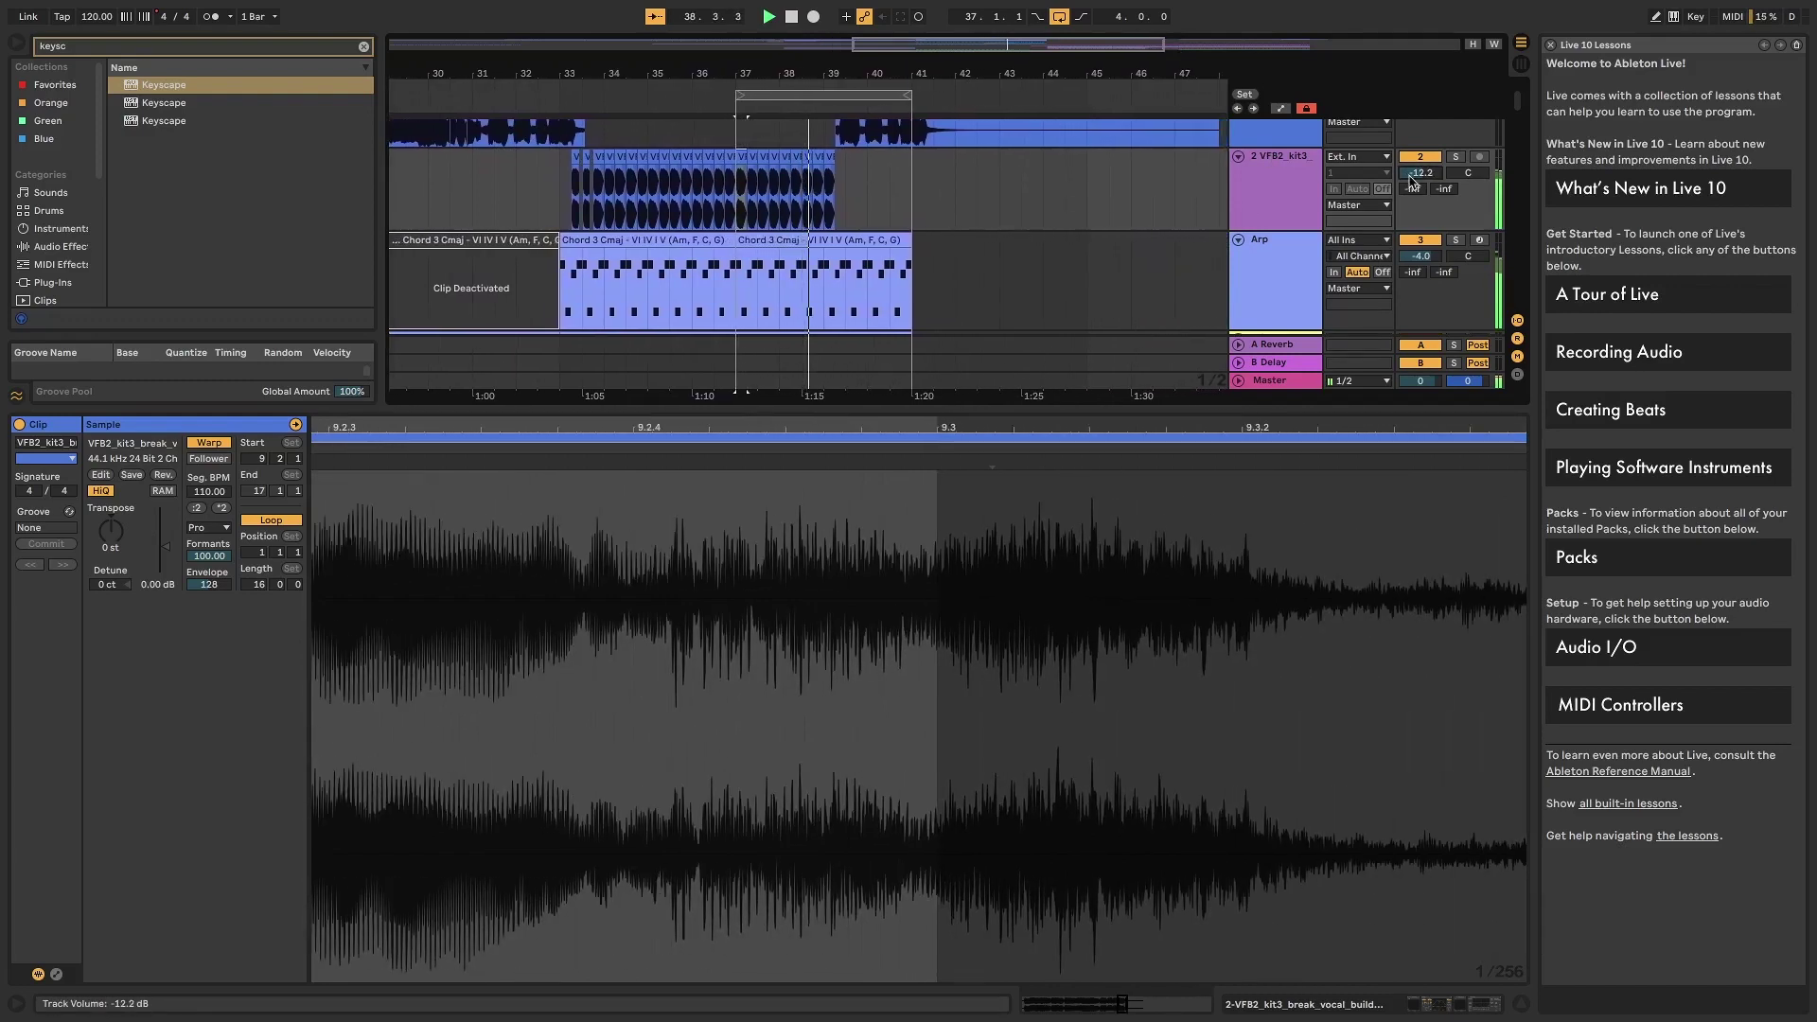
scroll(1067, 249, "up", 2)
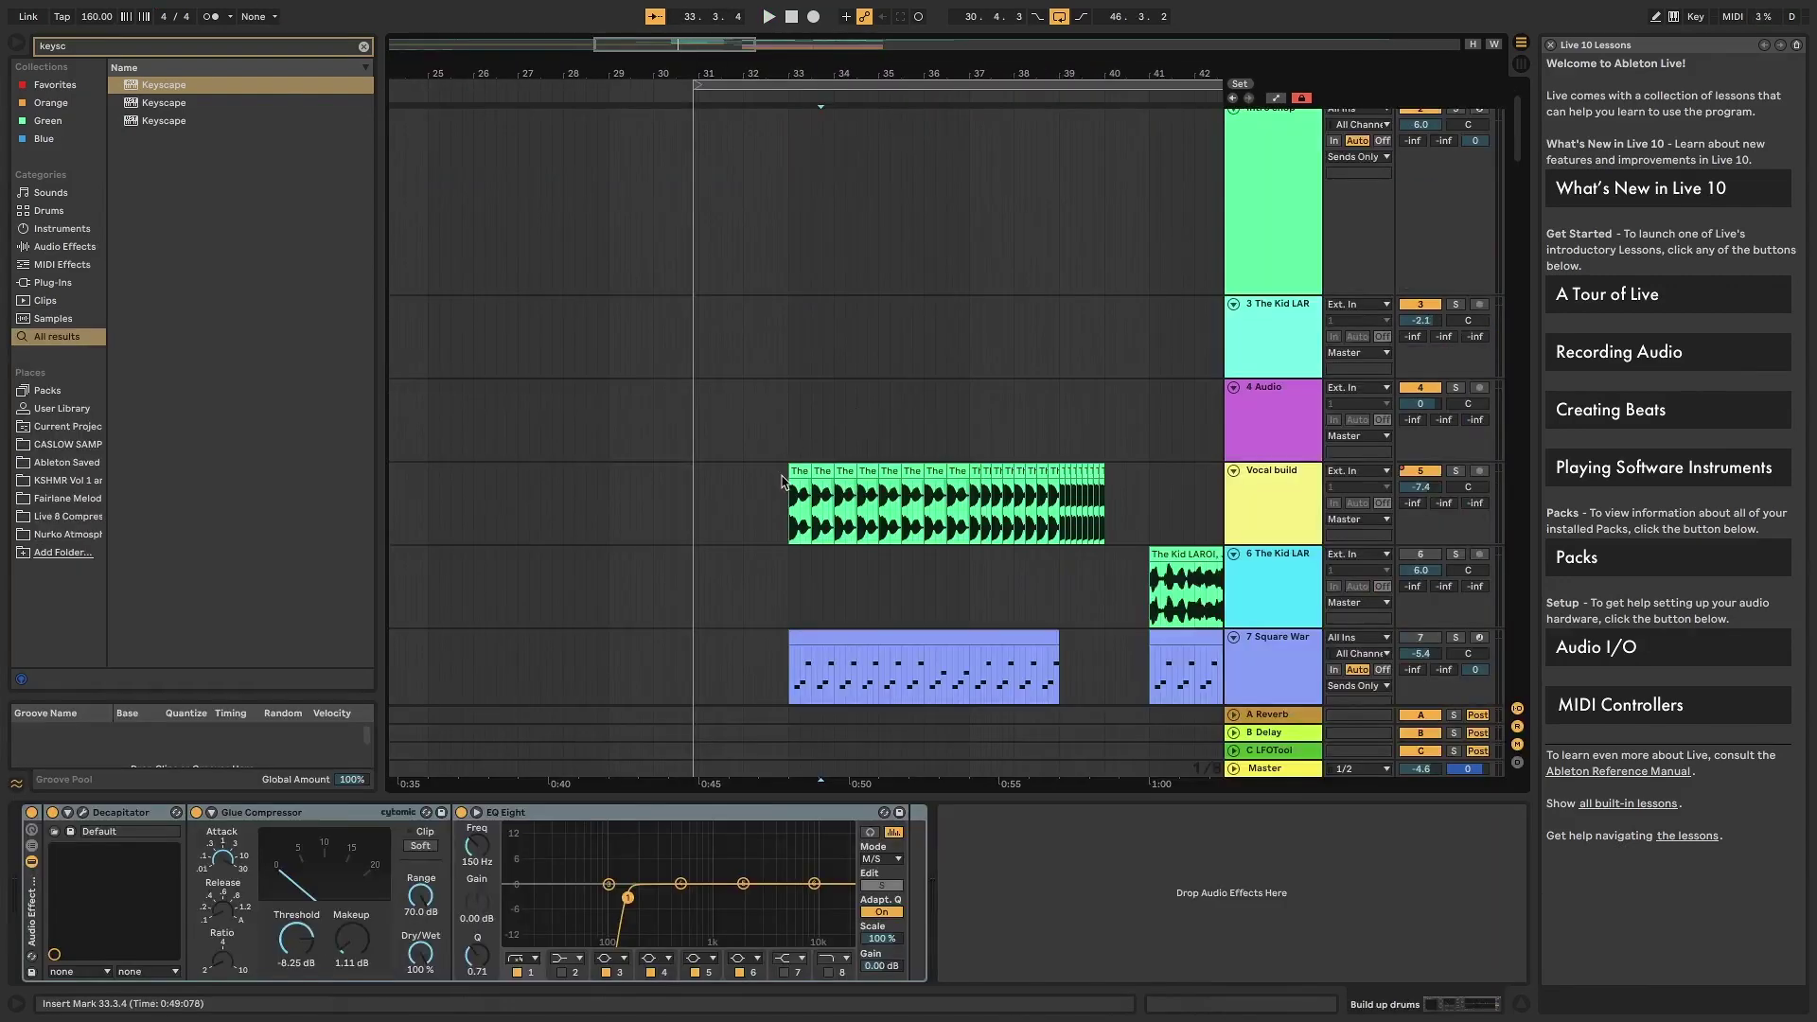
left_click_drag(791, 416, 809, 416)
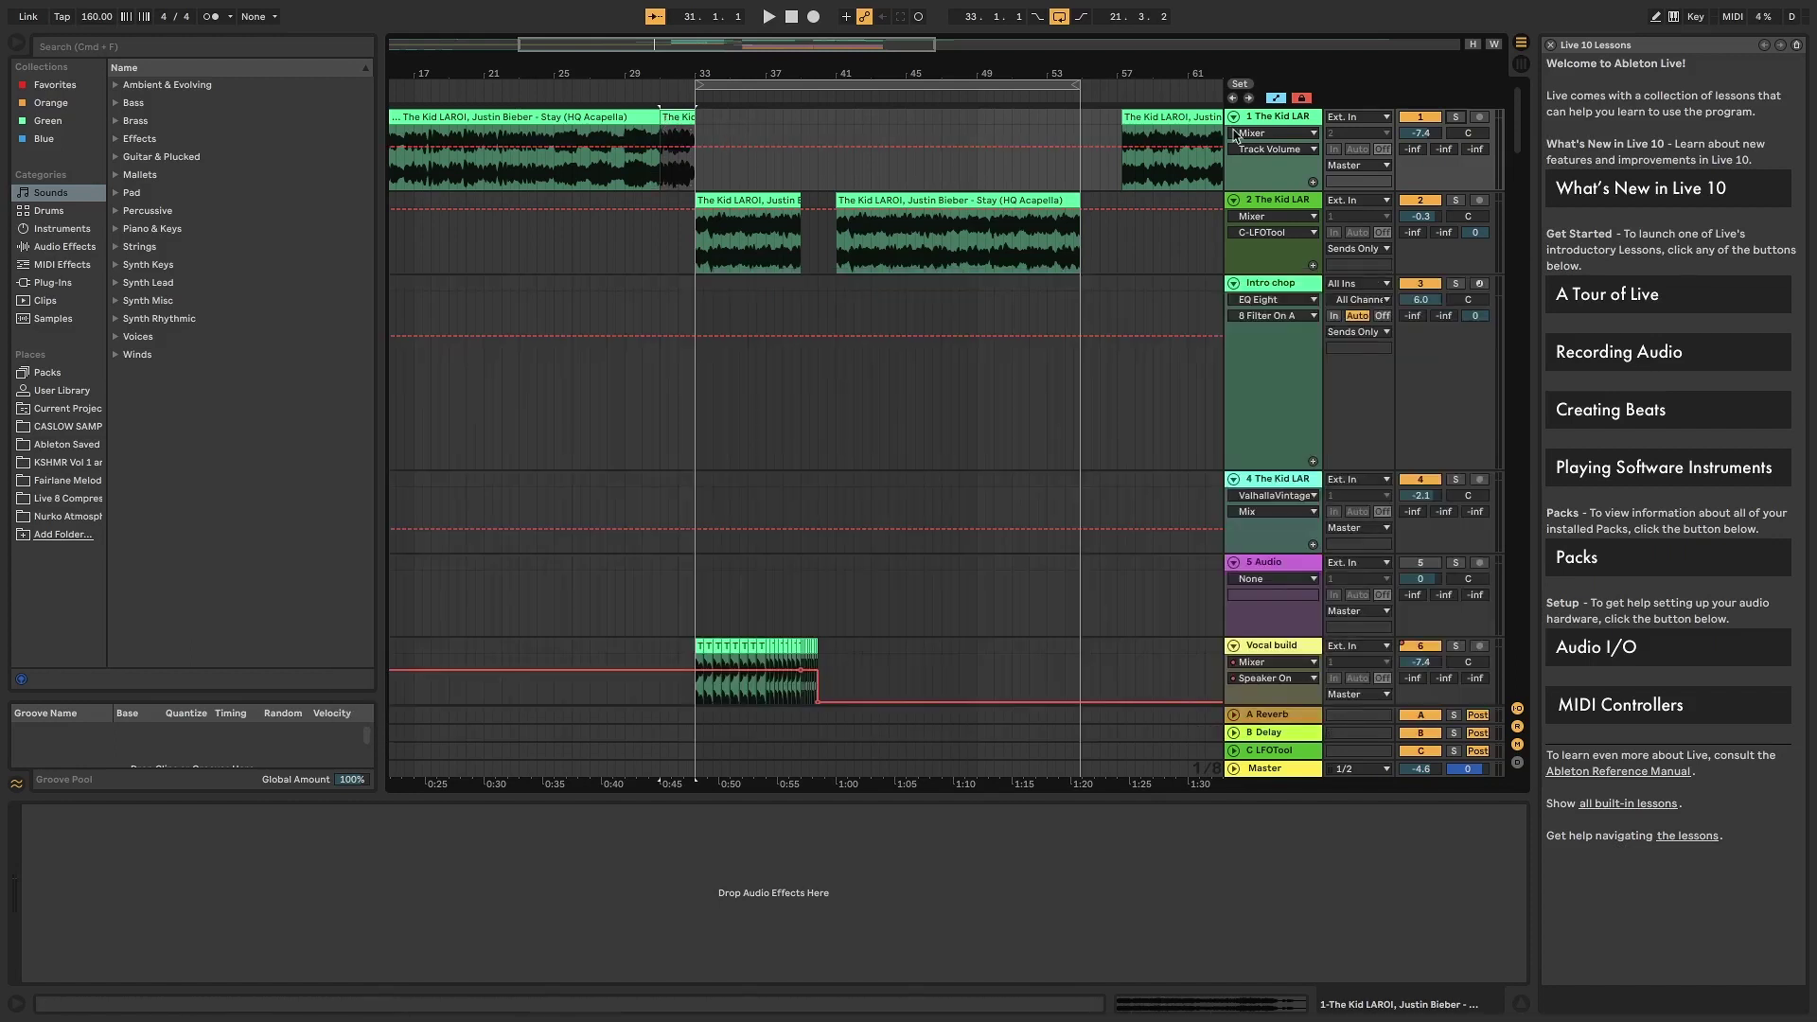
left_click(1277, 98)
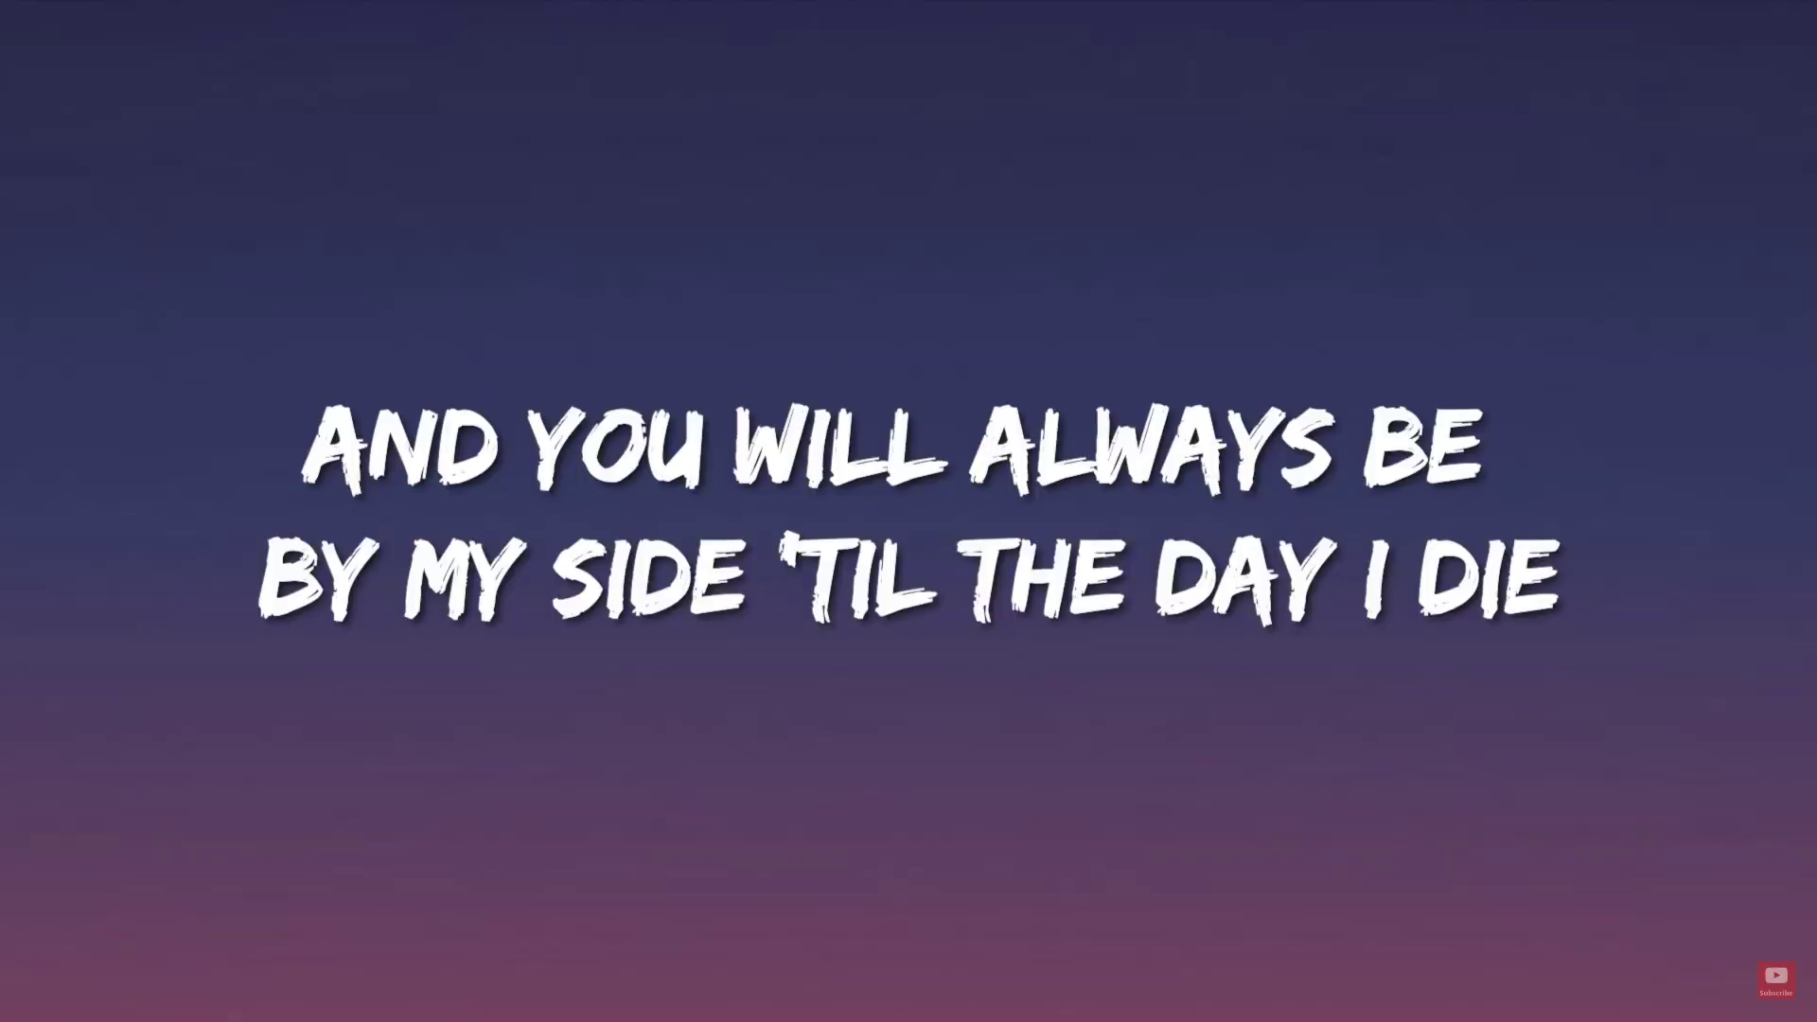
mouse_move(1737, 727)
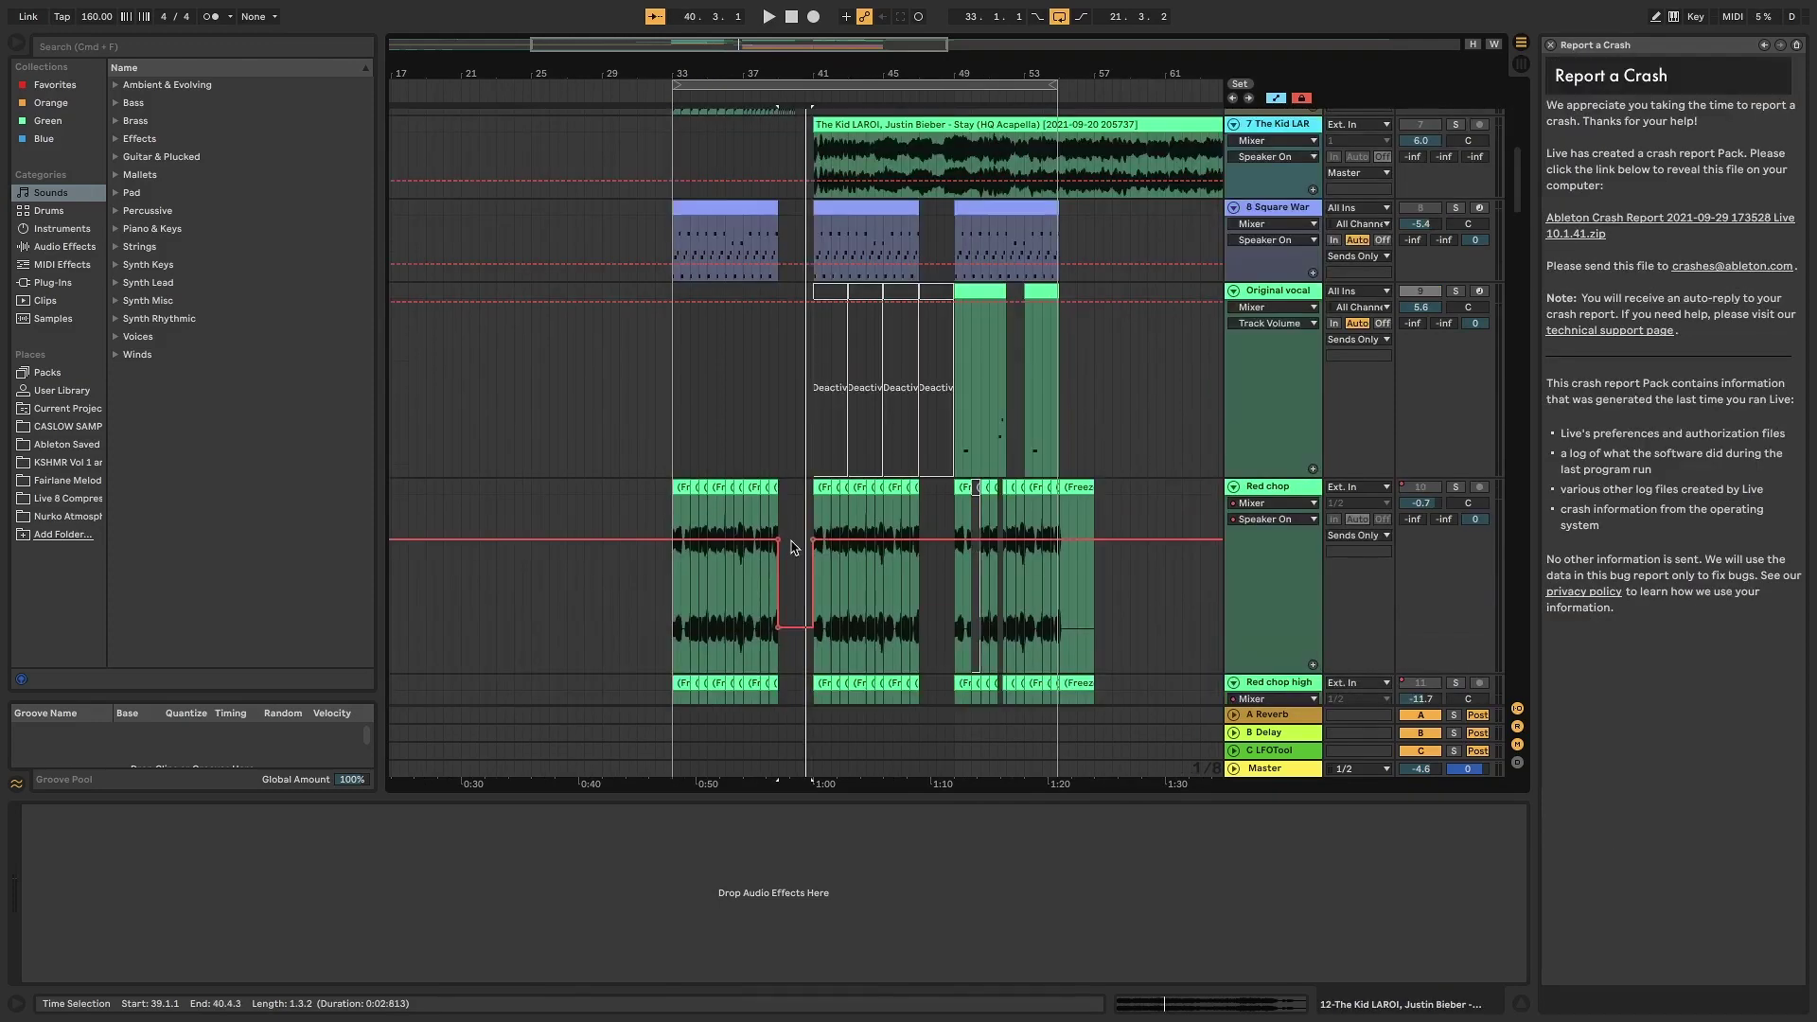
- Examine the Vocal build chops, the speaker automation on Red chop and Red chop high, and track 12's vocal clip at bar 39
scroll(852, 354, "up", 6)
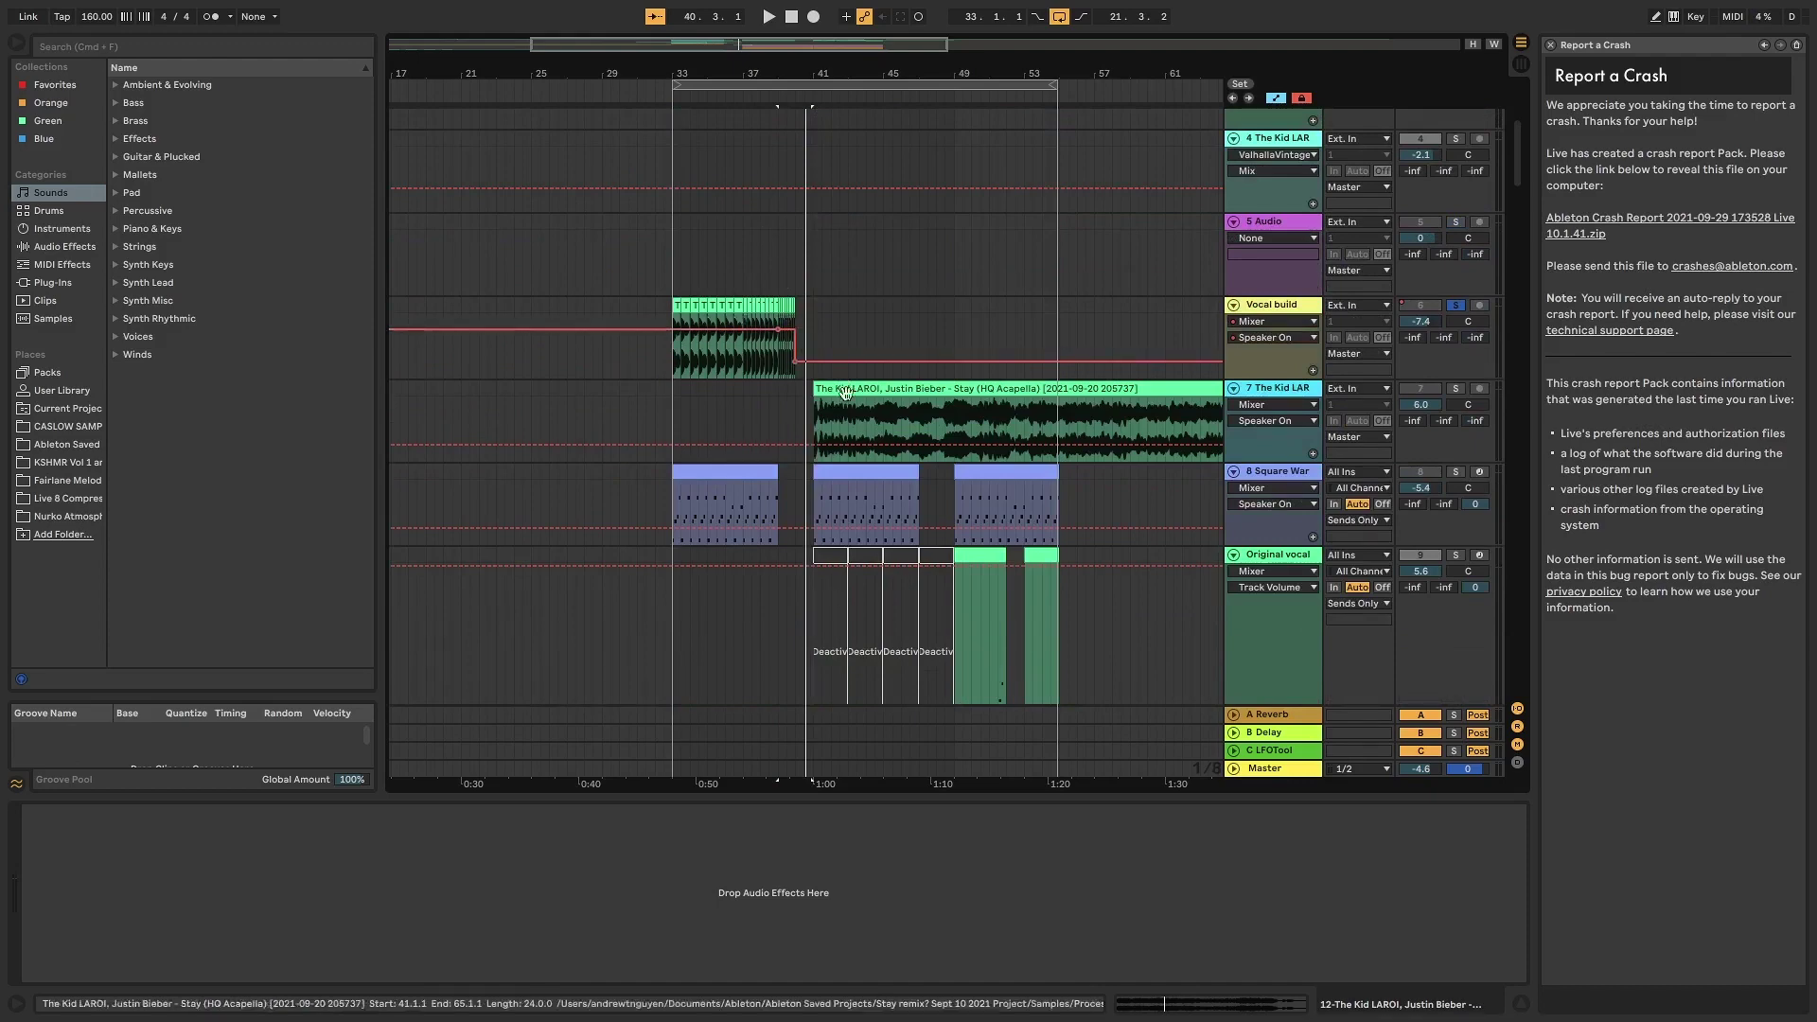
scroll(728, 363, "down", 5)
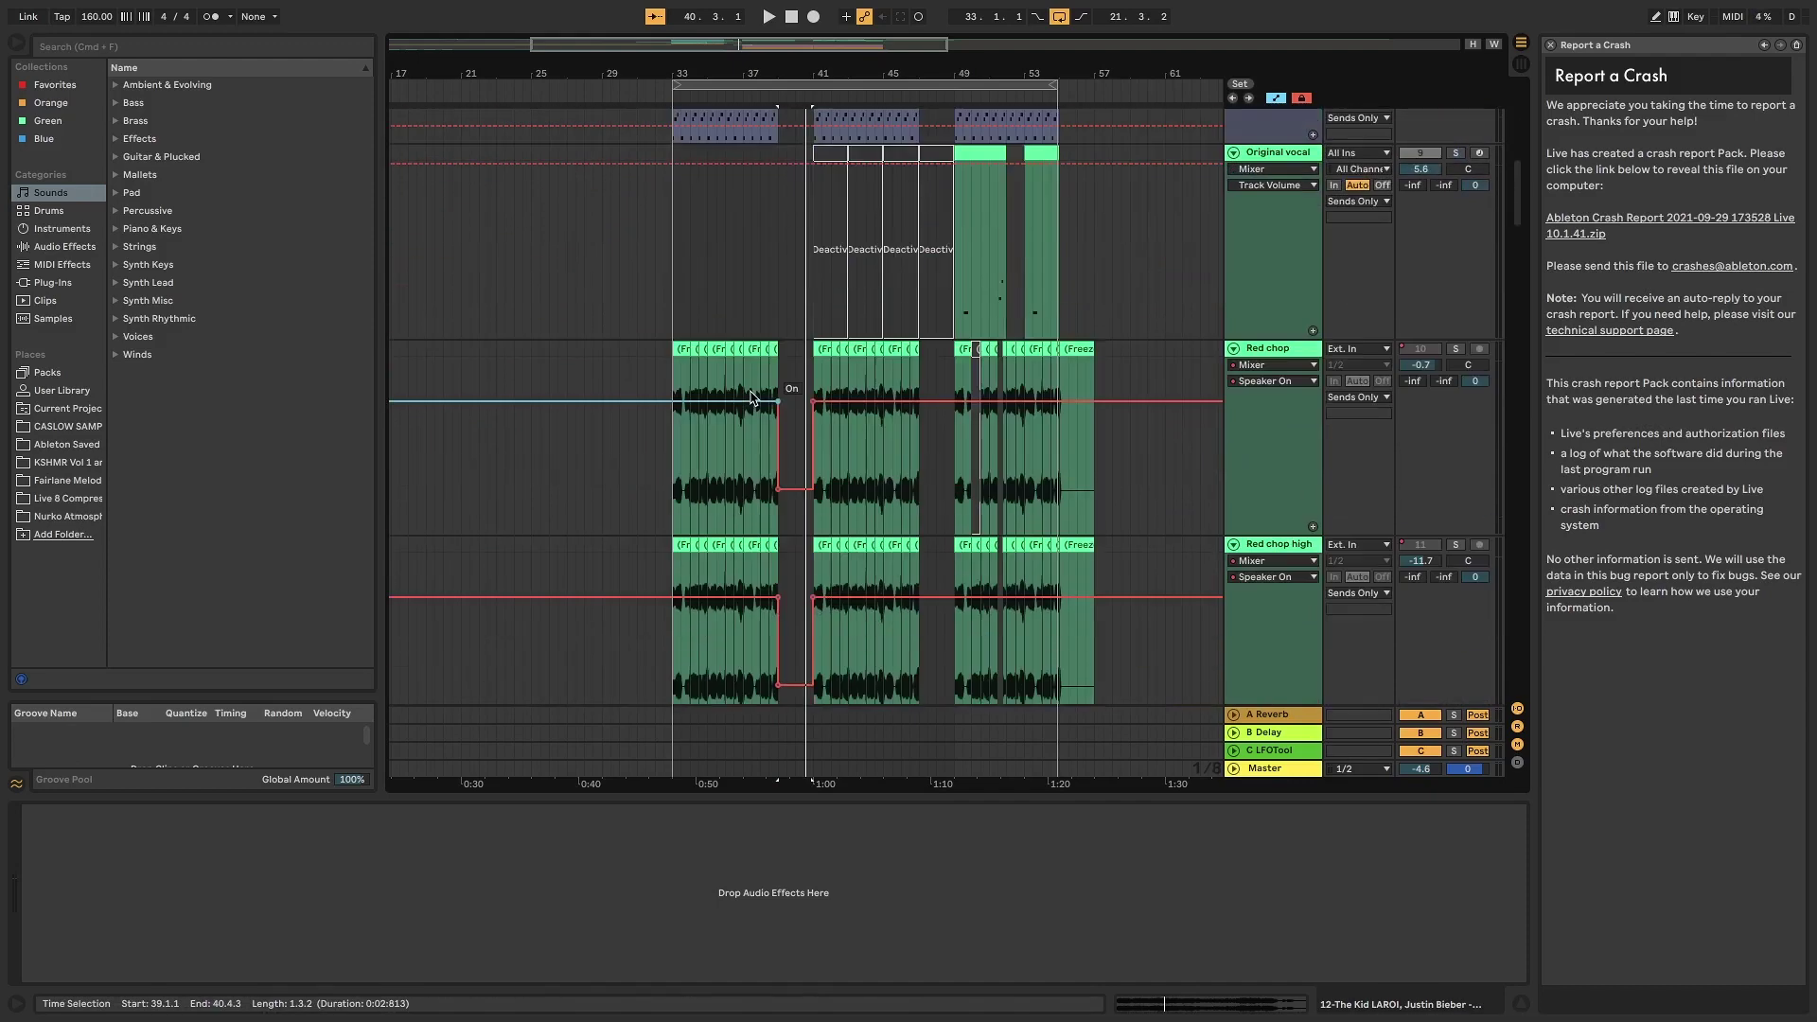
scroll(752, 397, "down", 2)
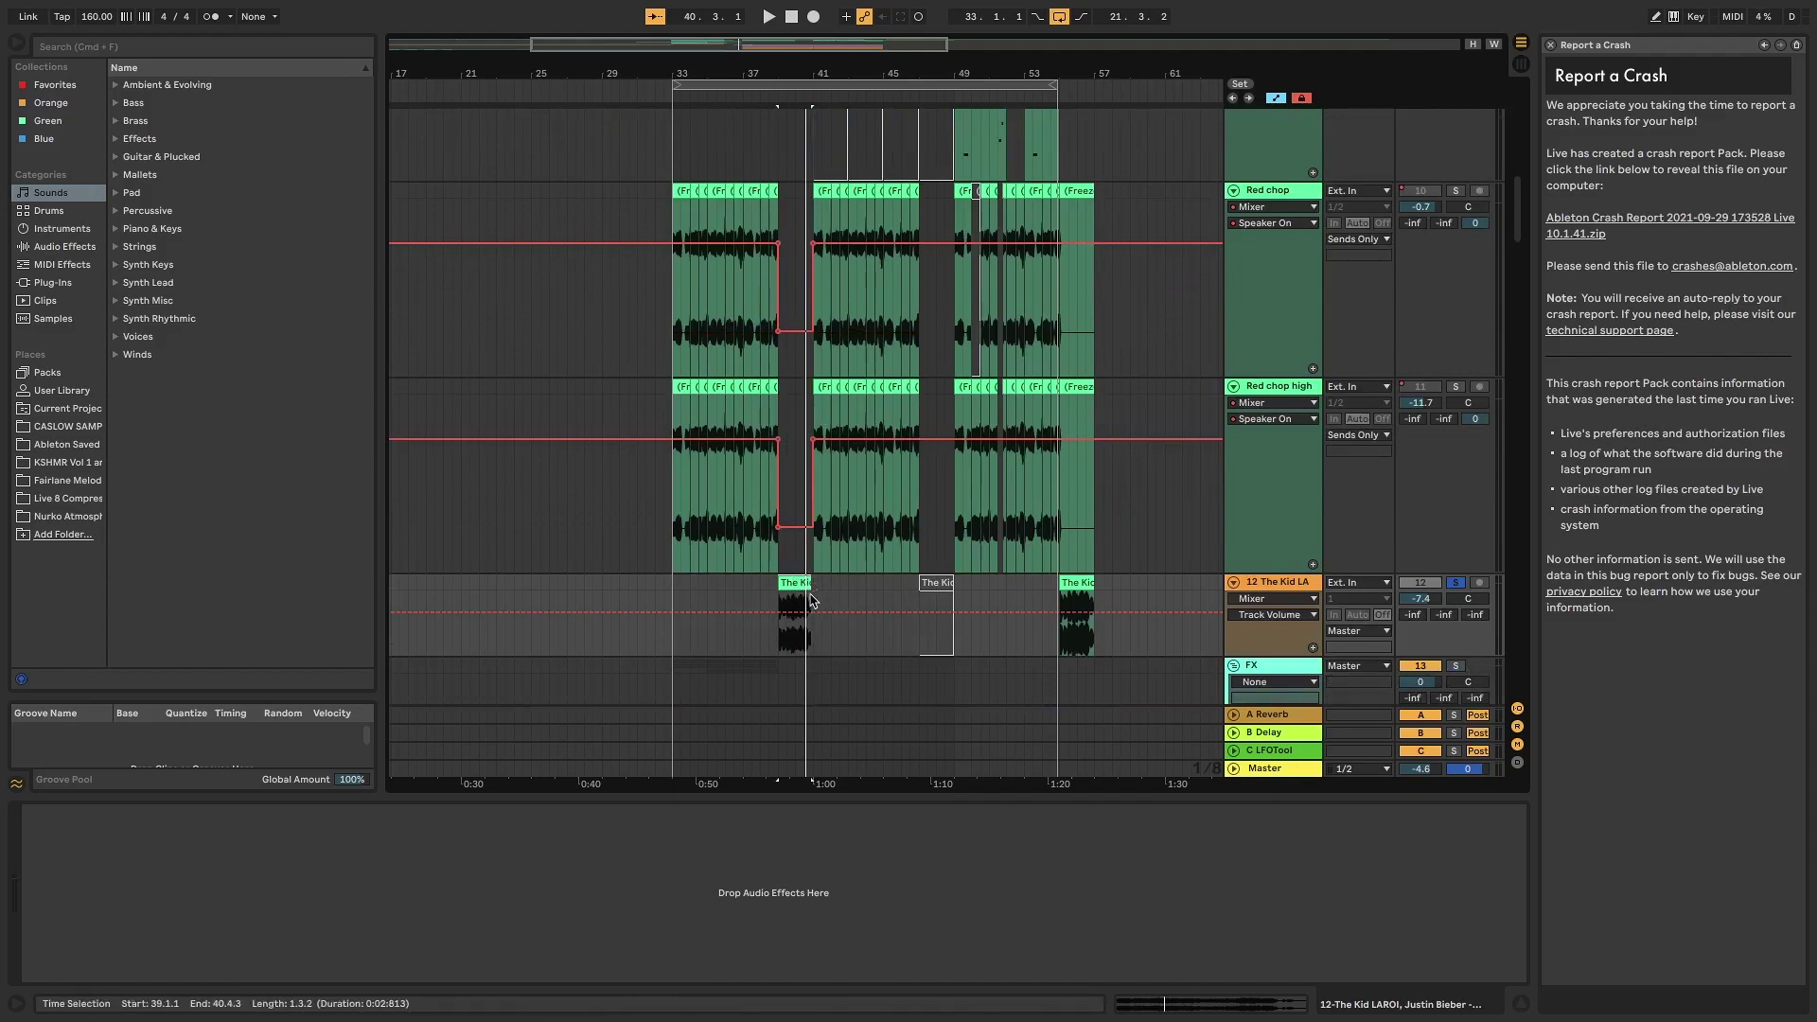
scroll(800, 610, "up", 1)
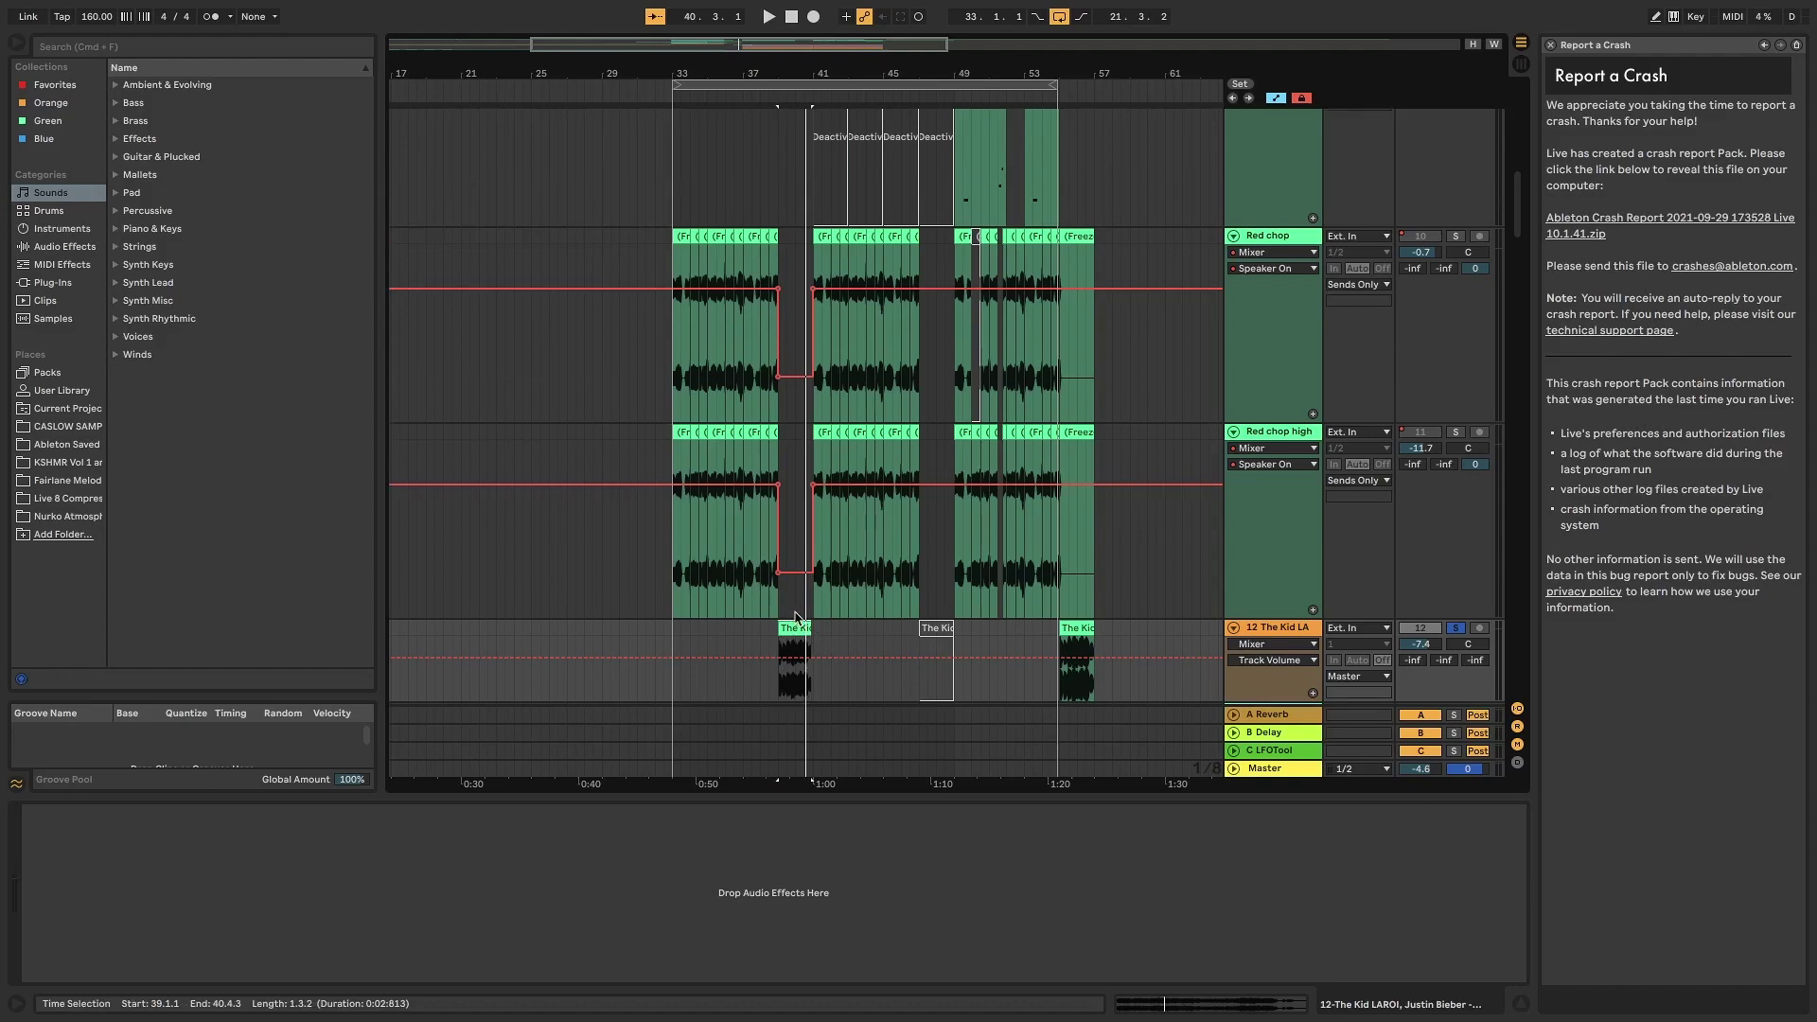
scroll(767, 426, "up", 4)
scroll(757, 190, "up", 4)
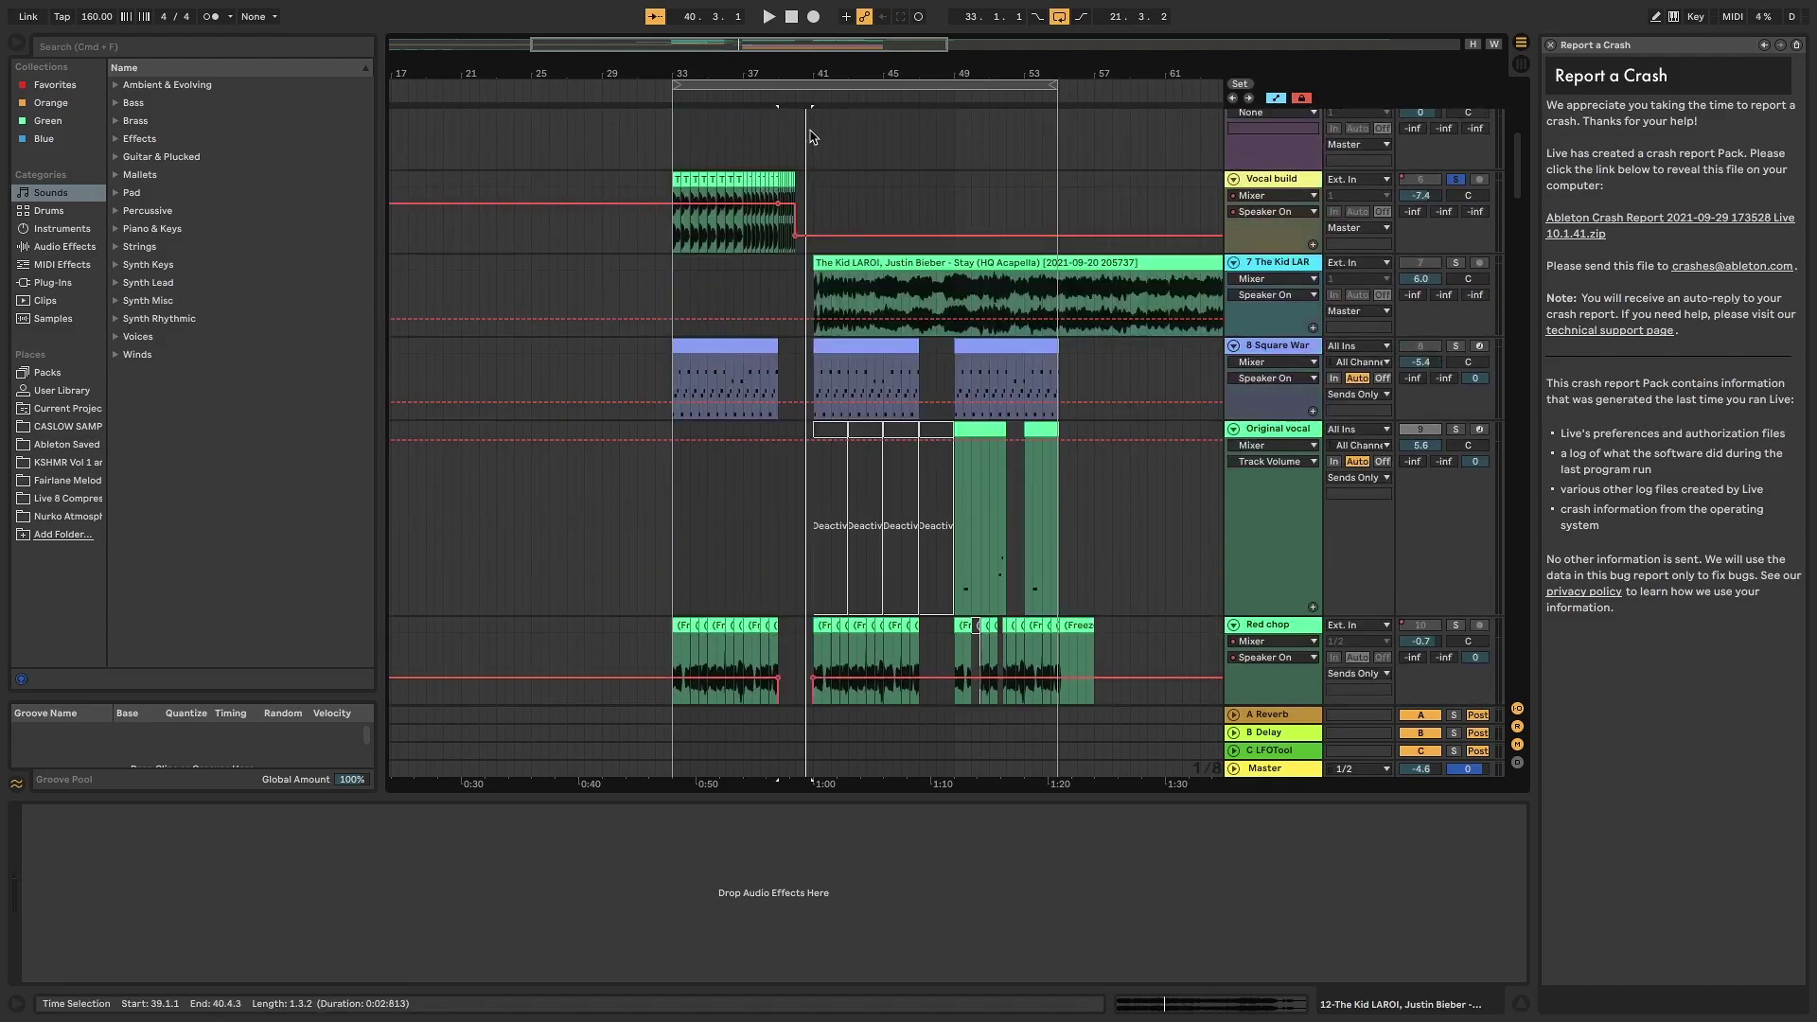
- Play back the soloed vocal build-up into the track 12 vocal clip and review how the surrounding vocal layers line up
key("space")
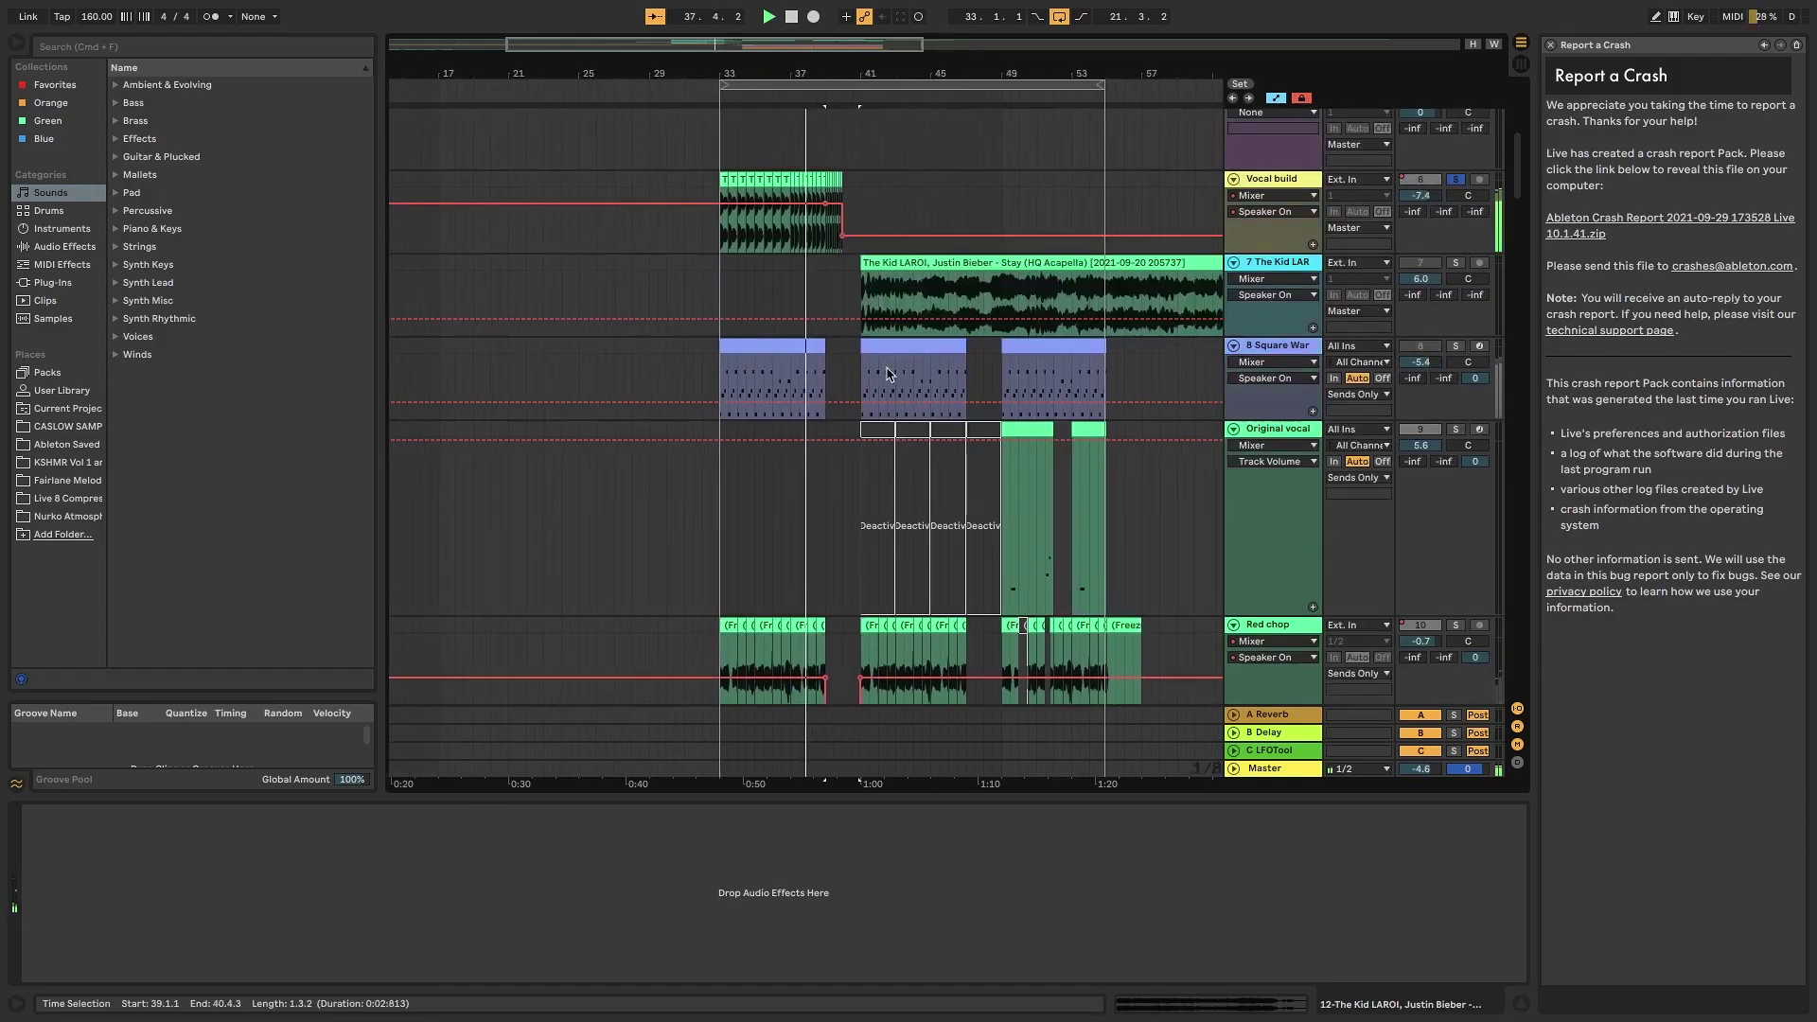
scroll(888, 374, "down", 8)
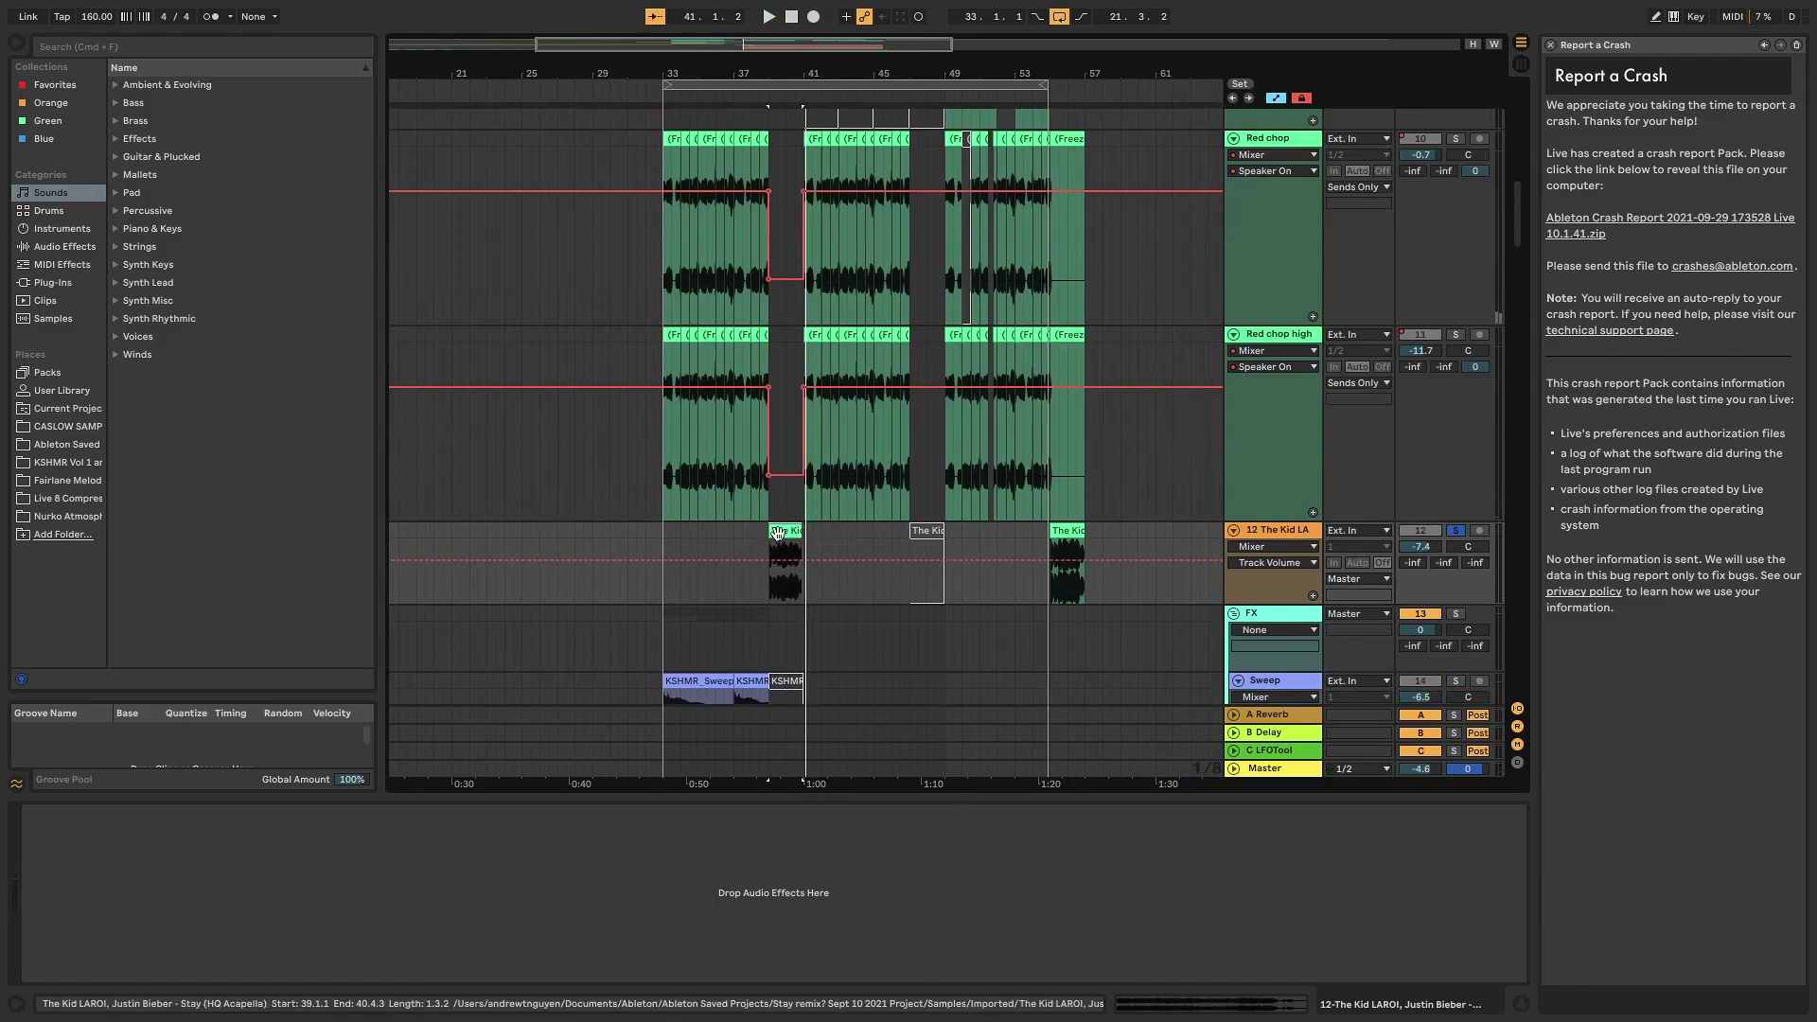
scroll(774, 511, "up", 9)
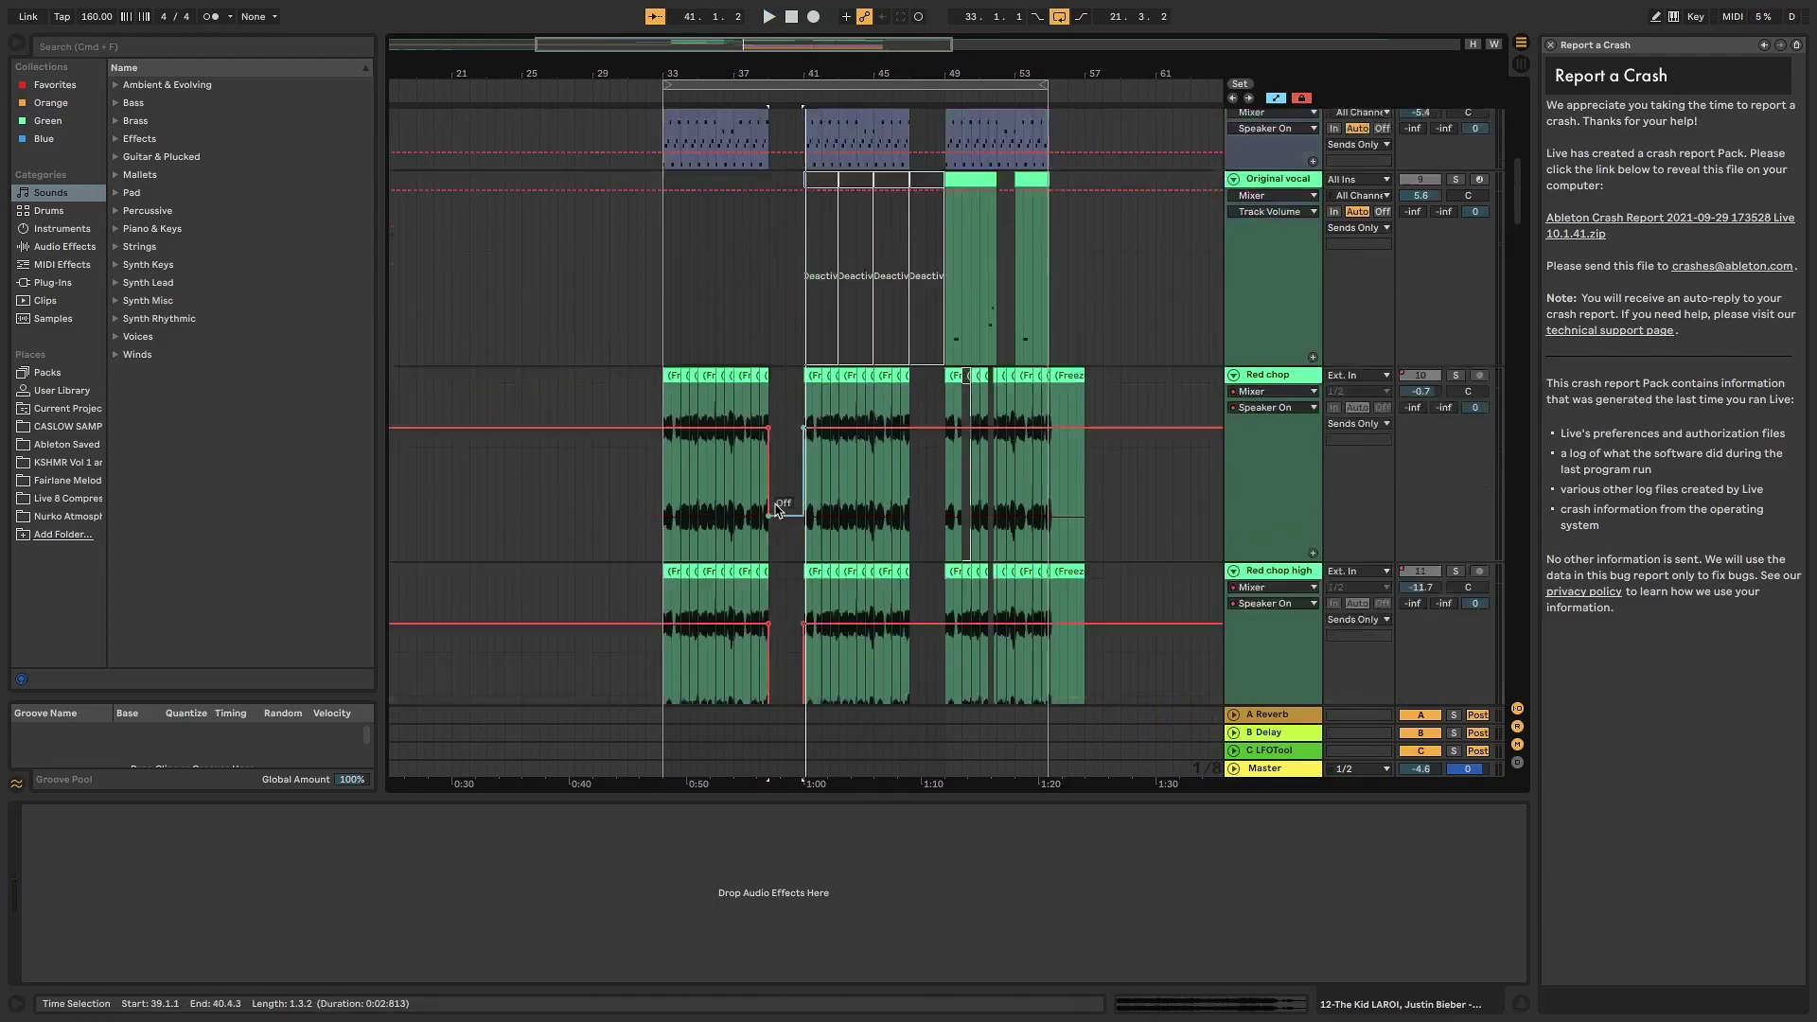
scroll(774, 511, "up", 5)
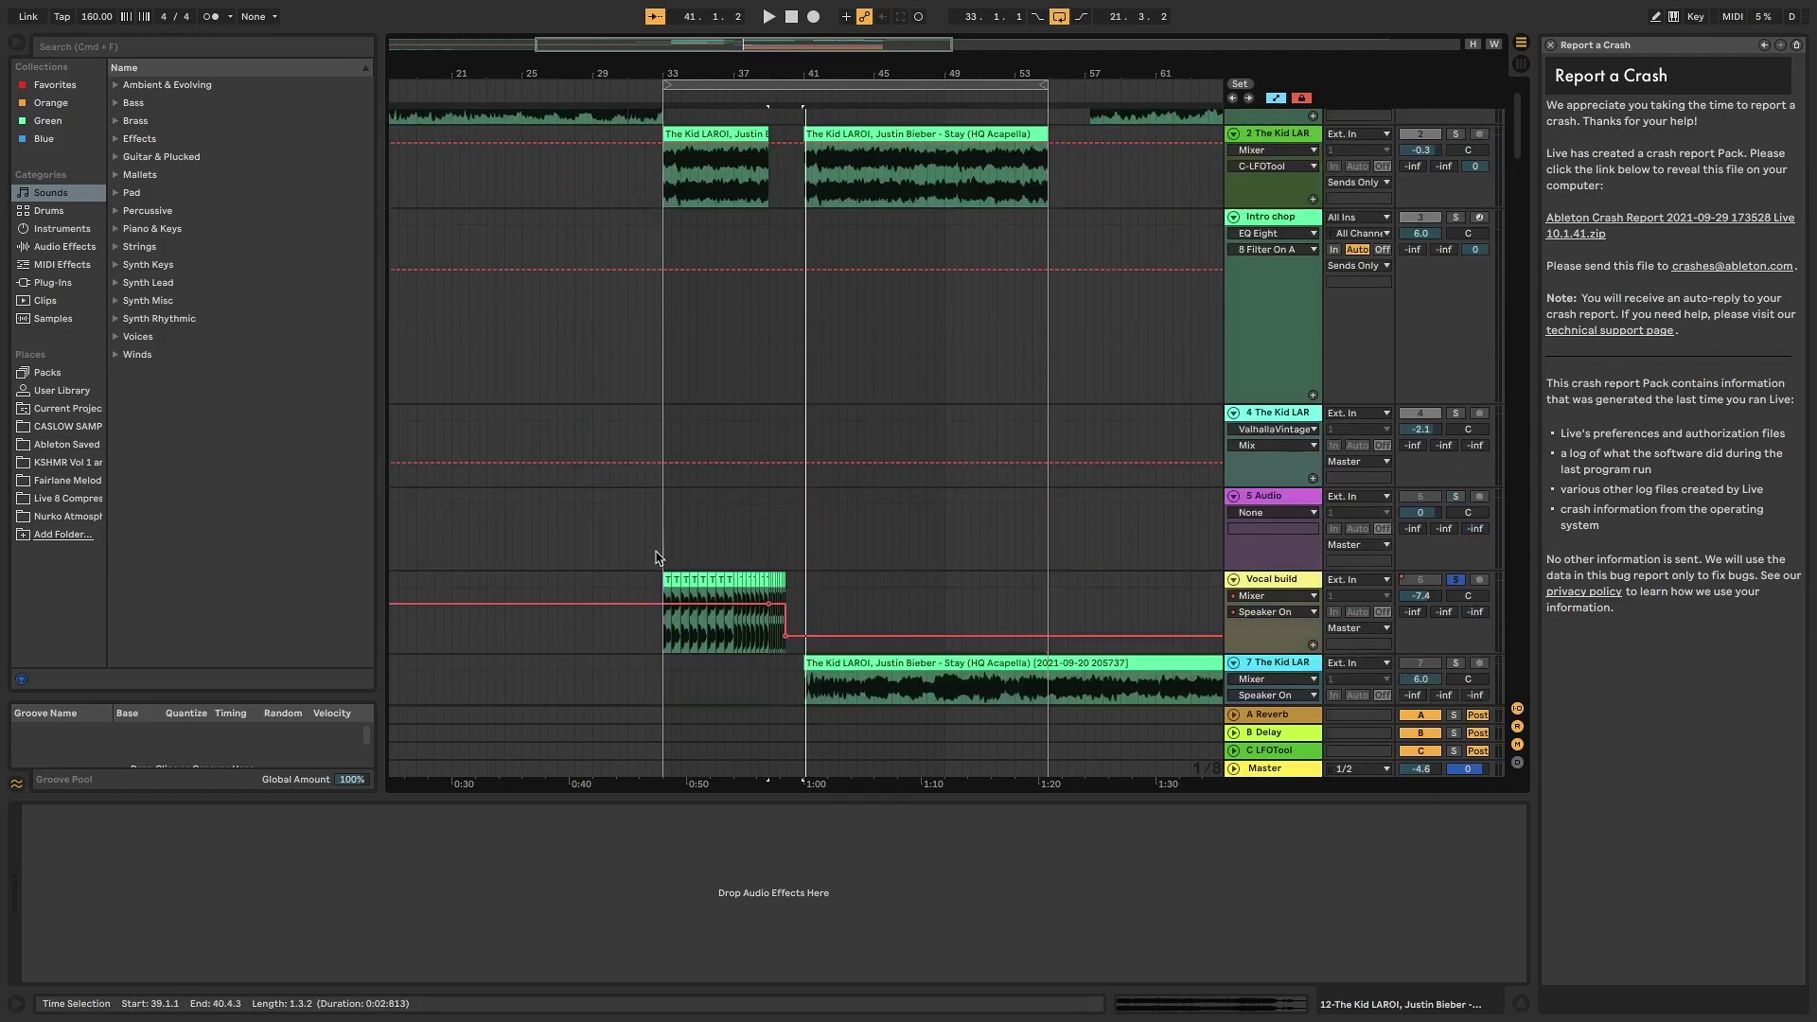
- Turn off solo on the Vocal build track and the track 12 vocal so the full mix is audible
left_click(1457, 582)
scroll(1128, 582, "down", 6)
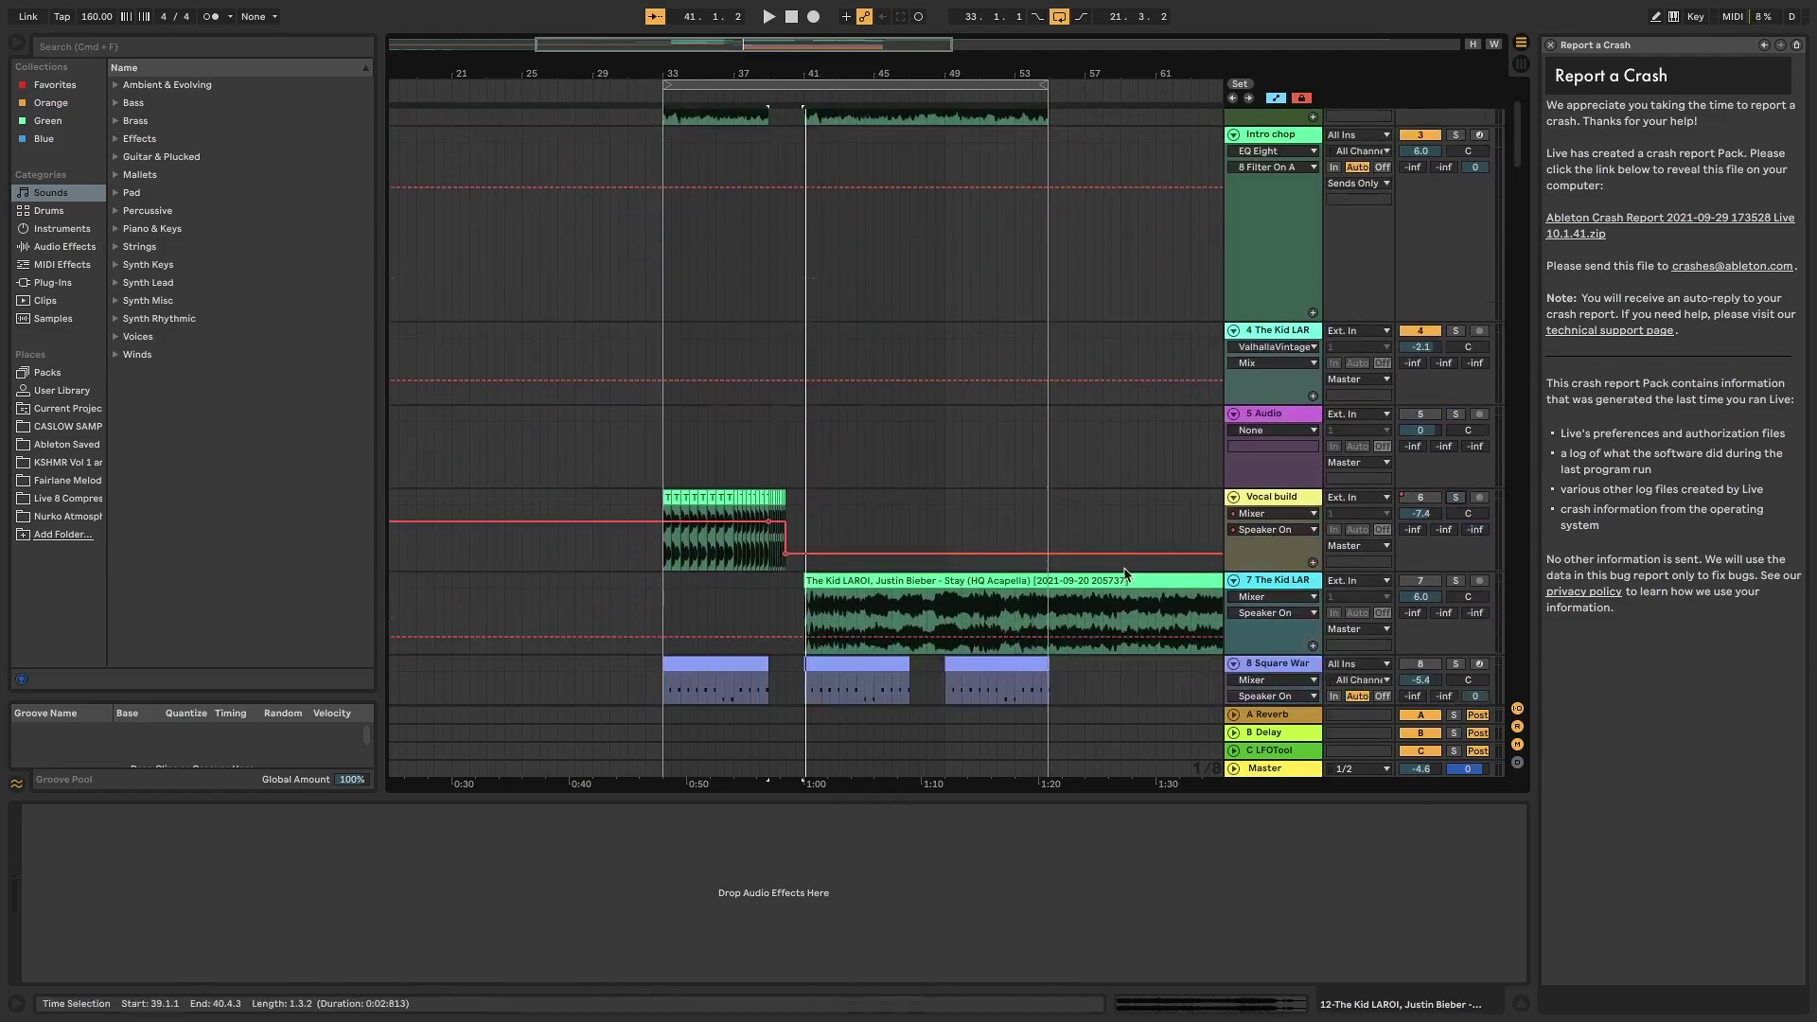
scroll(1128, 581, "down", 5)
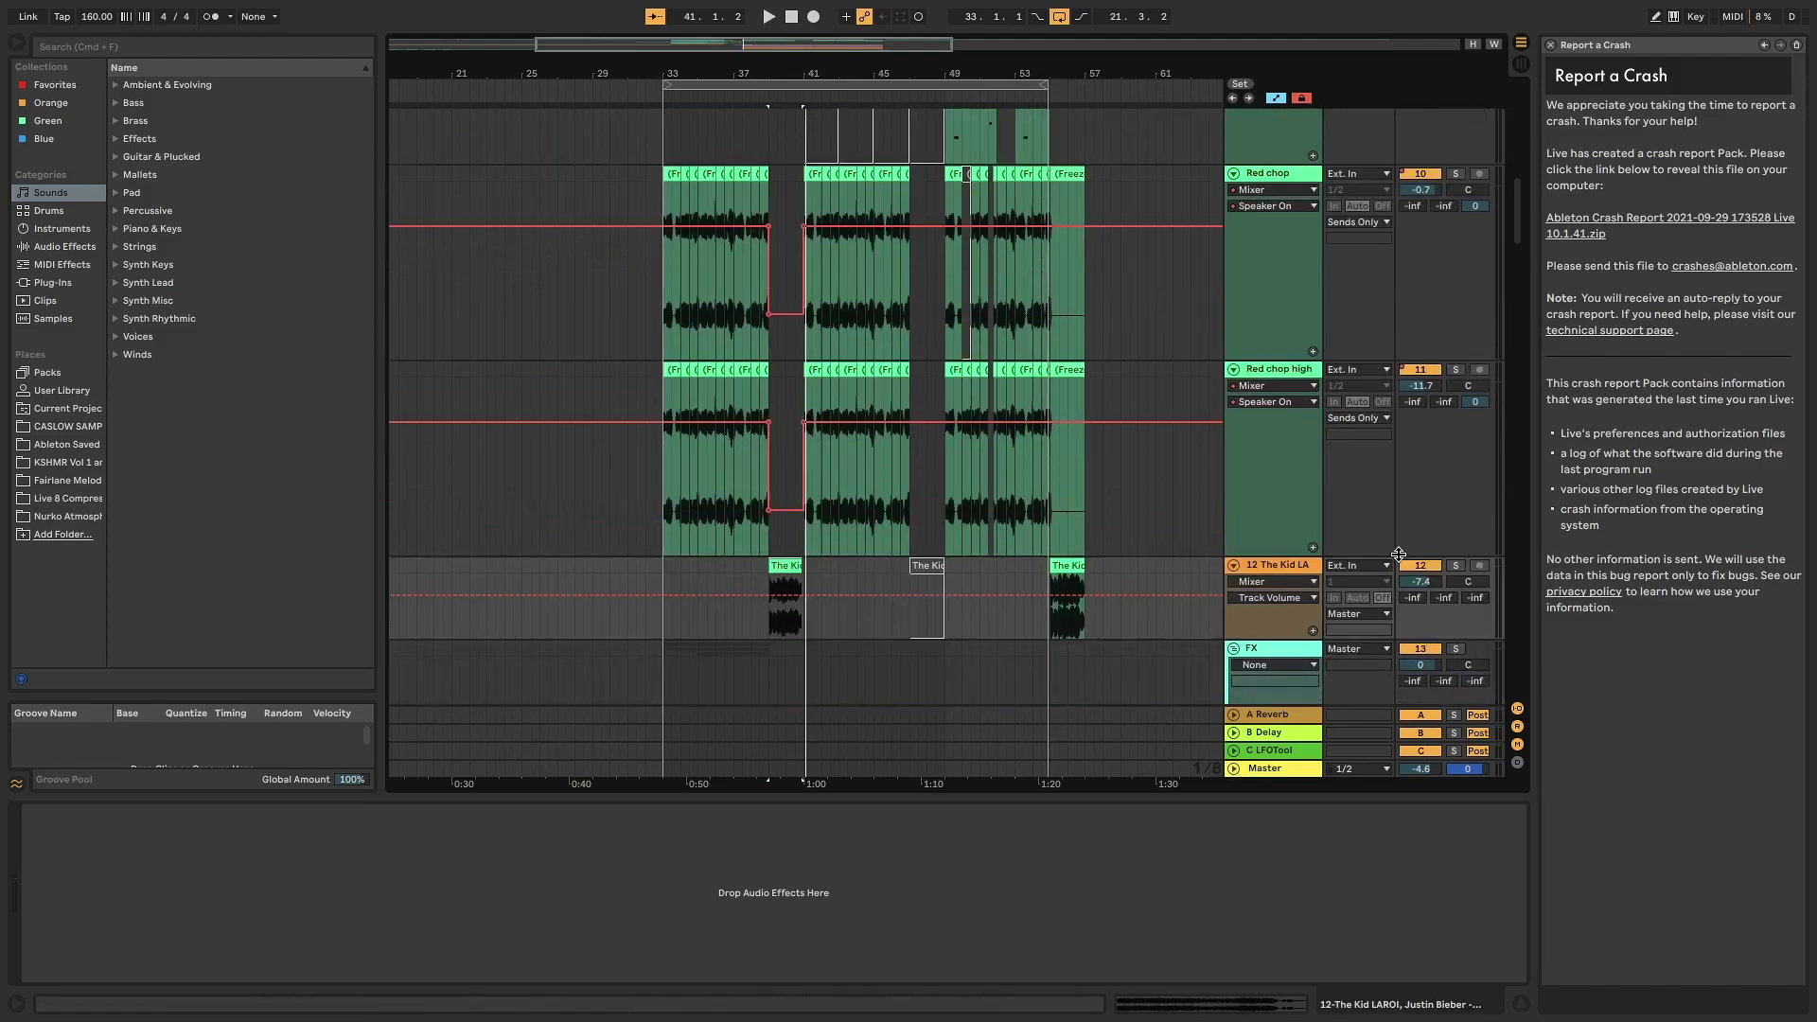
left_click(768, 519)
- Open track 2's vocal clip at bar 33, show the track's effect chain including Auto Filter, and start playback there
scroll(768, 519, "up", 10)
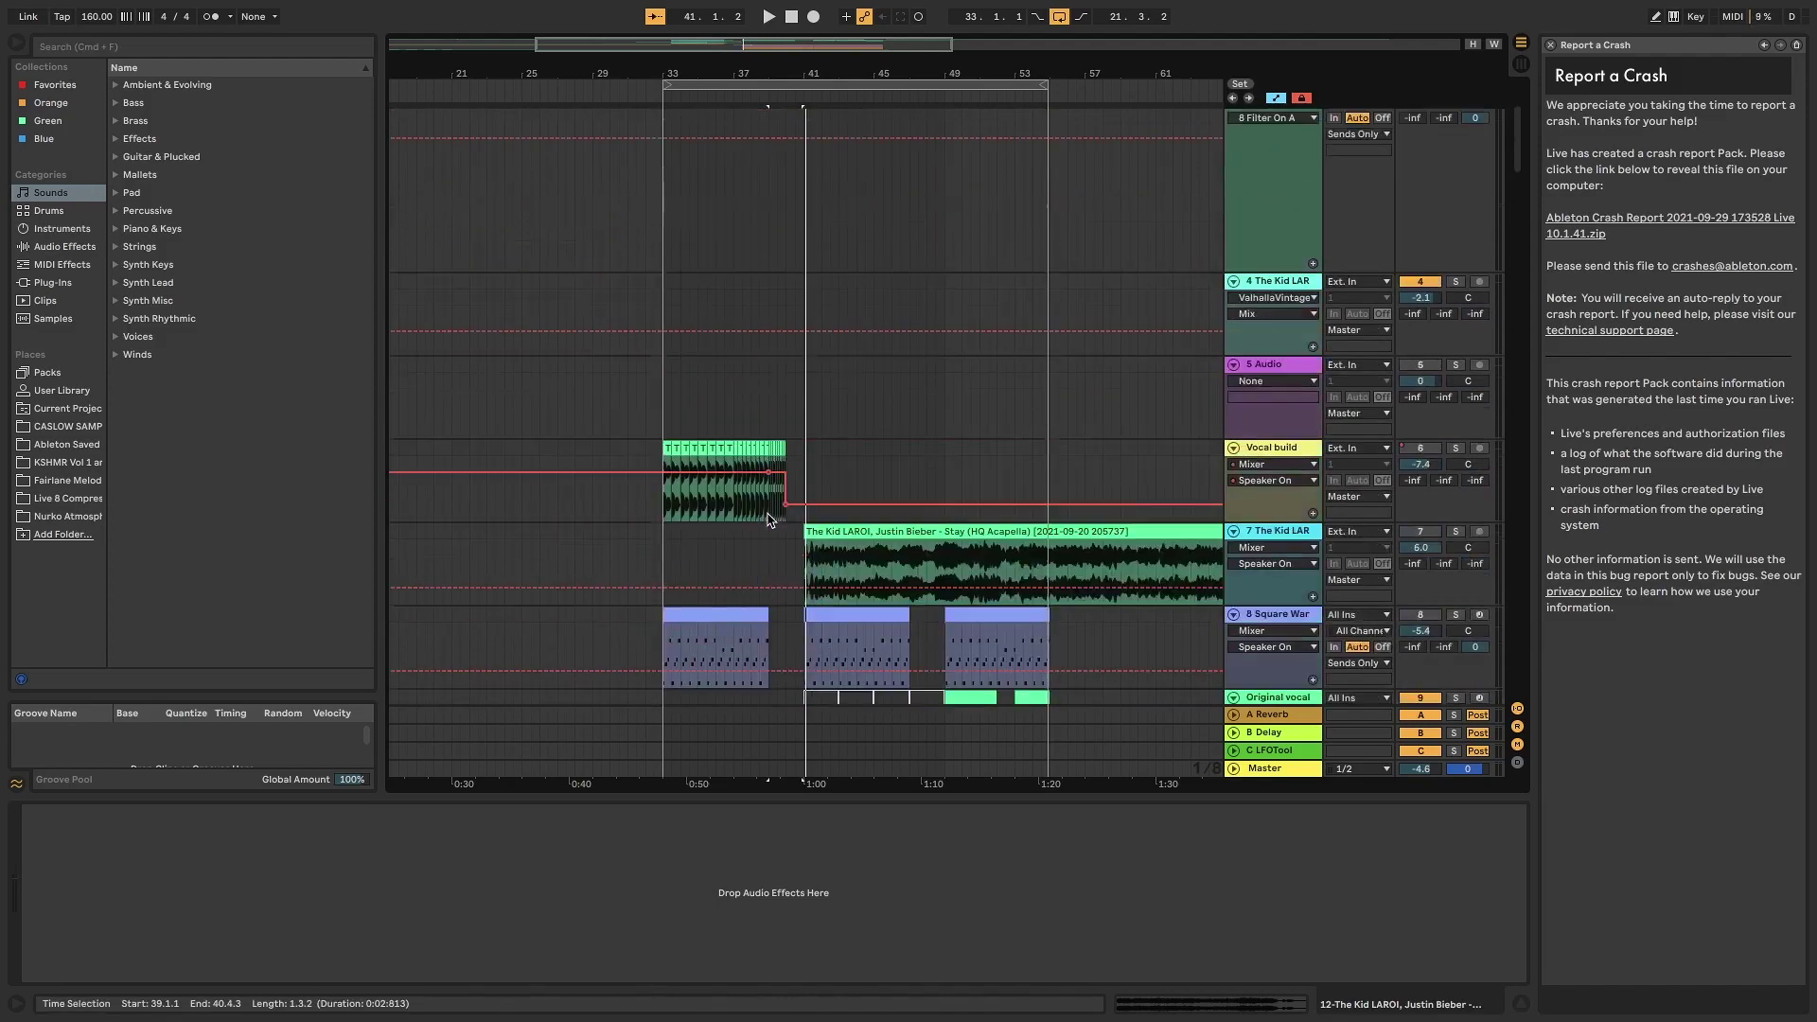
scroll(769, 519, "up", 2)
double_click(745, 196)
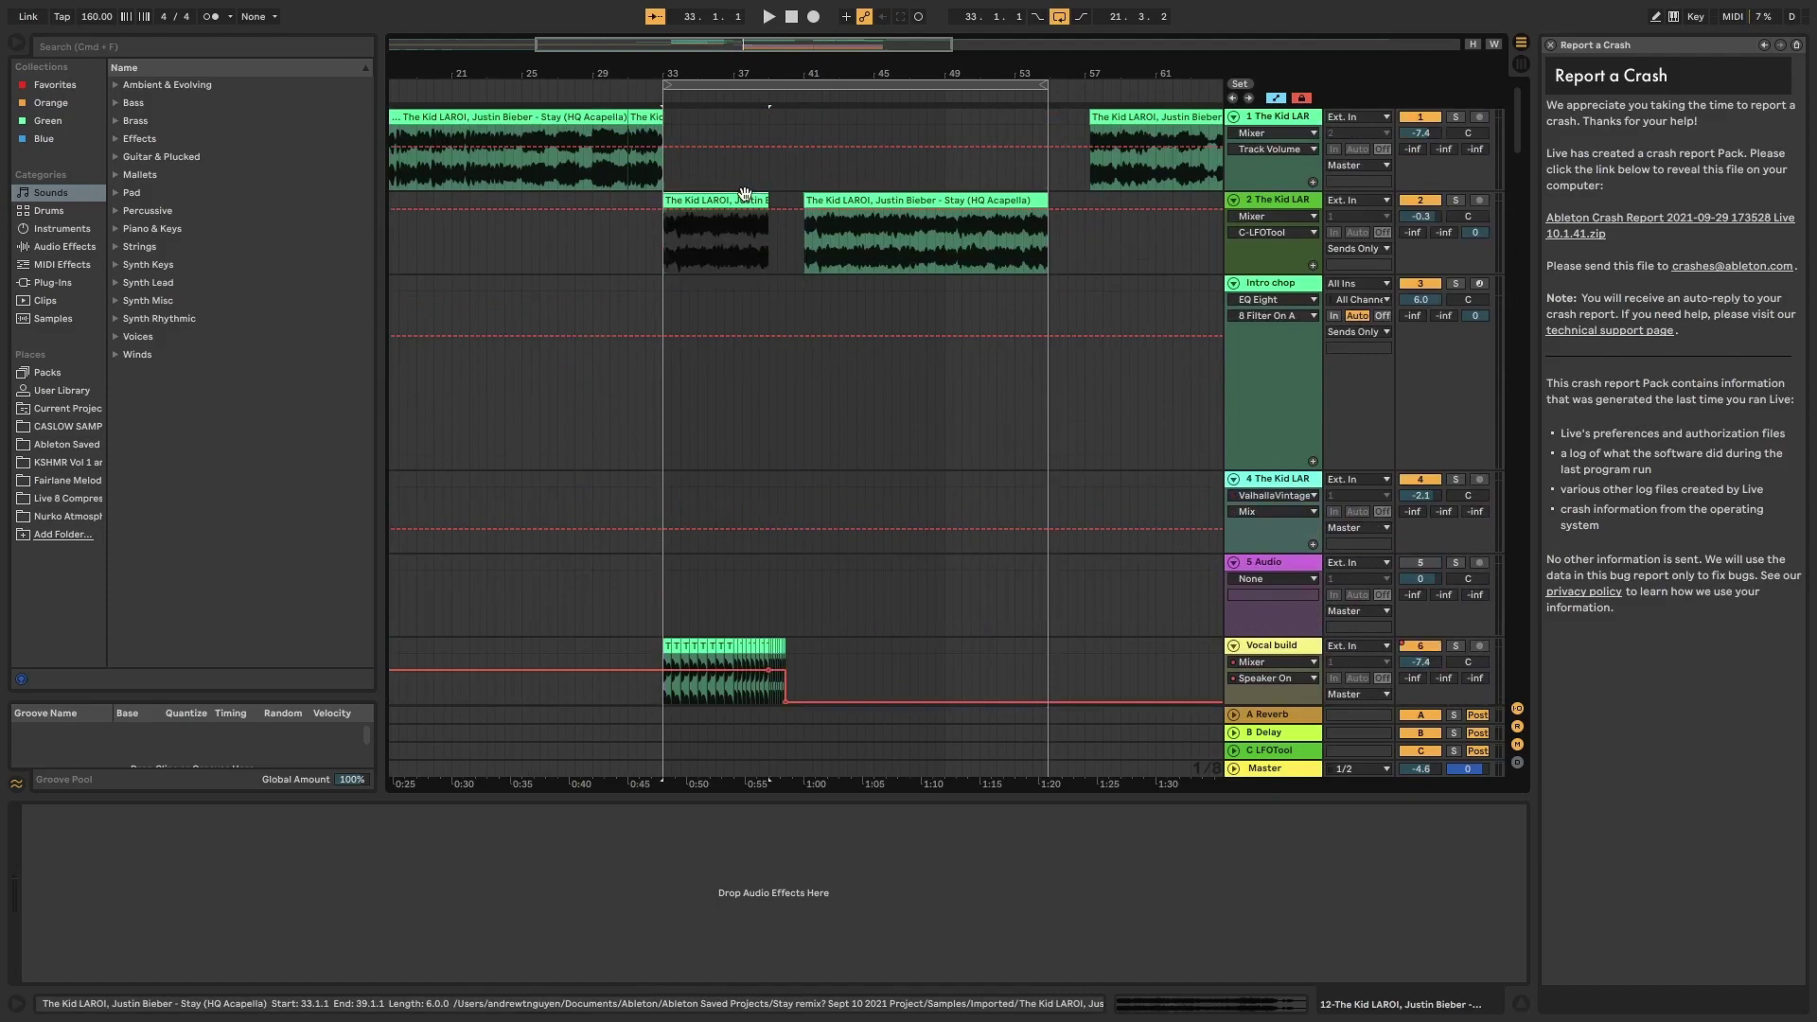
left_click(1317, 314)
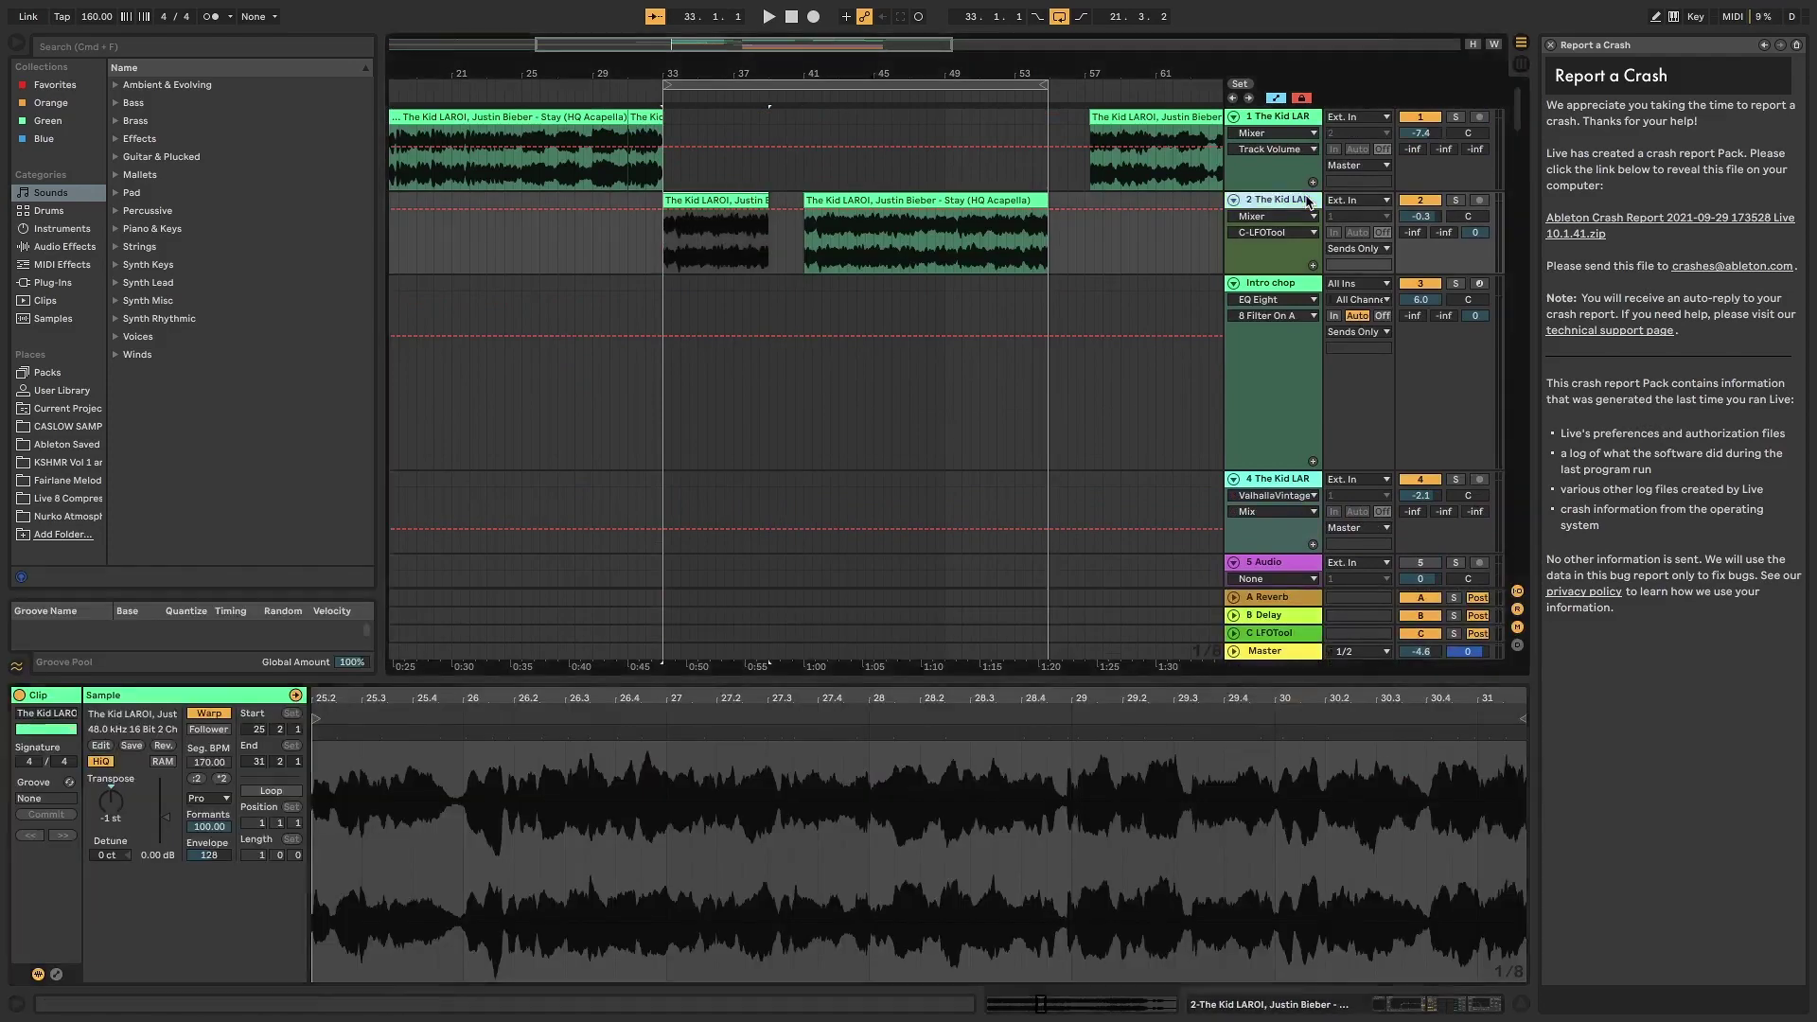
left_click(1115, 812)
key("space")
- Extend track 2's first vocal clip to 40.4.3 and raise the track's volume to 2.1 dB during playback
scroll(1398, 455, "down", 3)
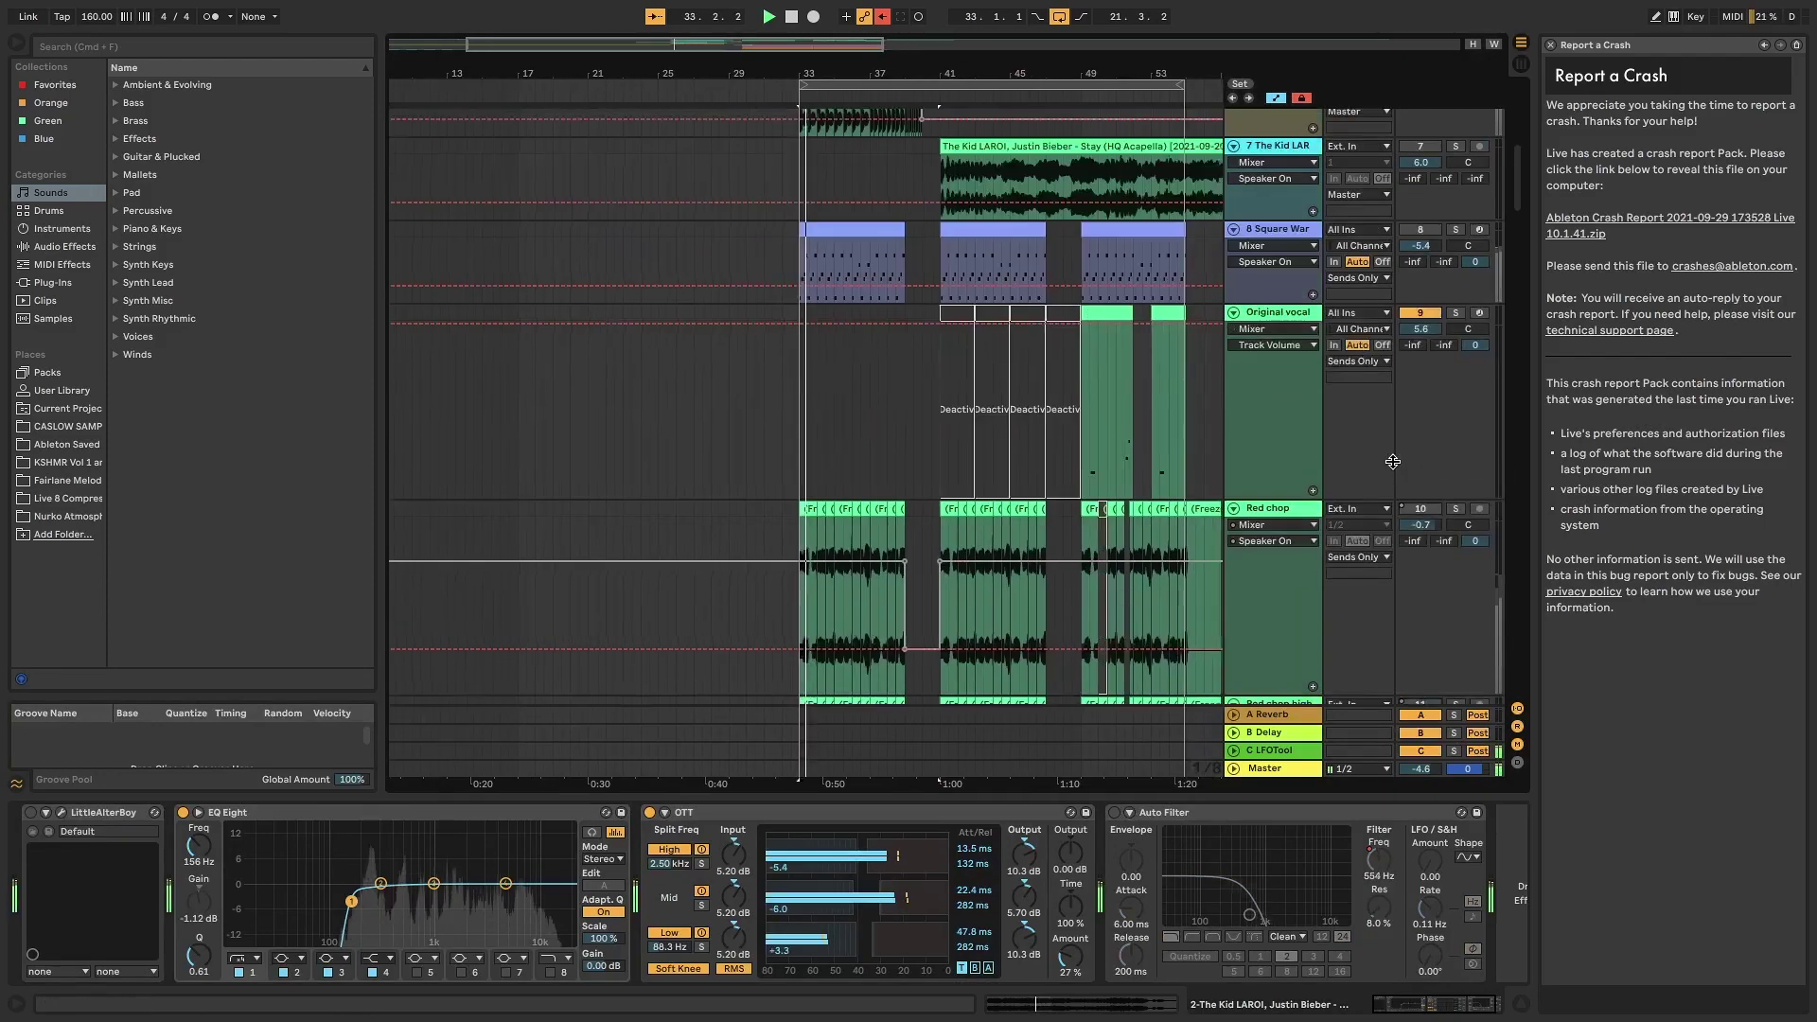
scroll(1398, 455, "up", 3)
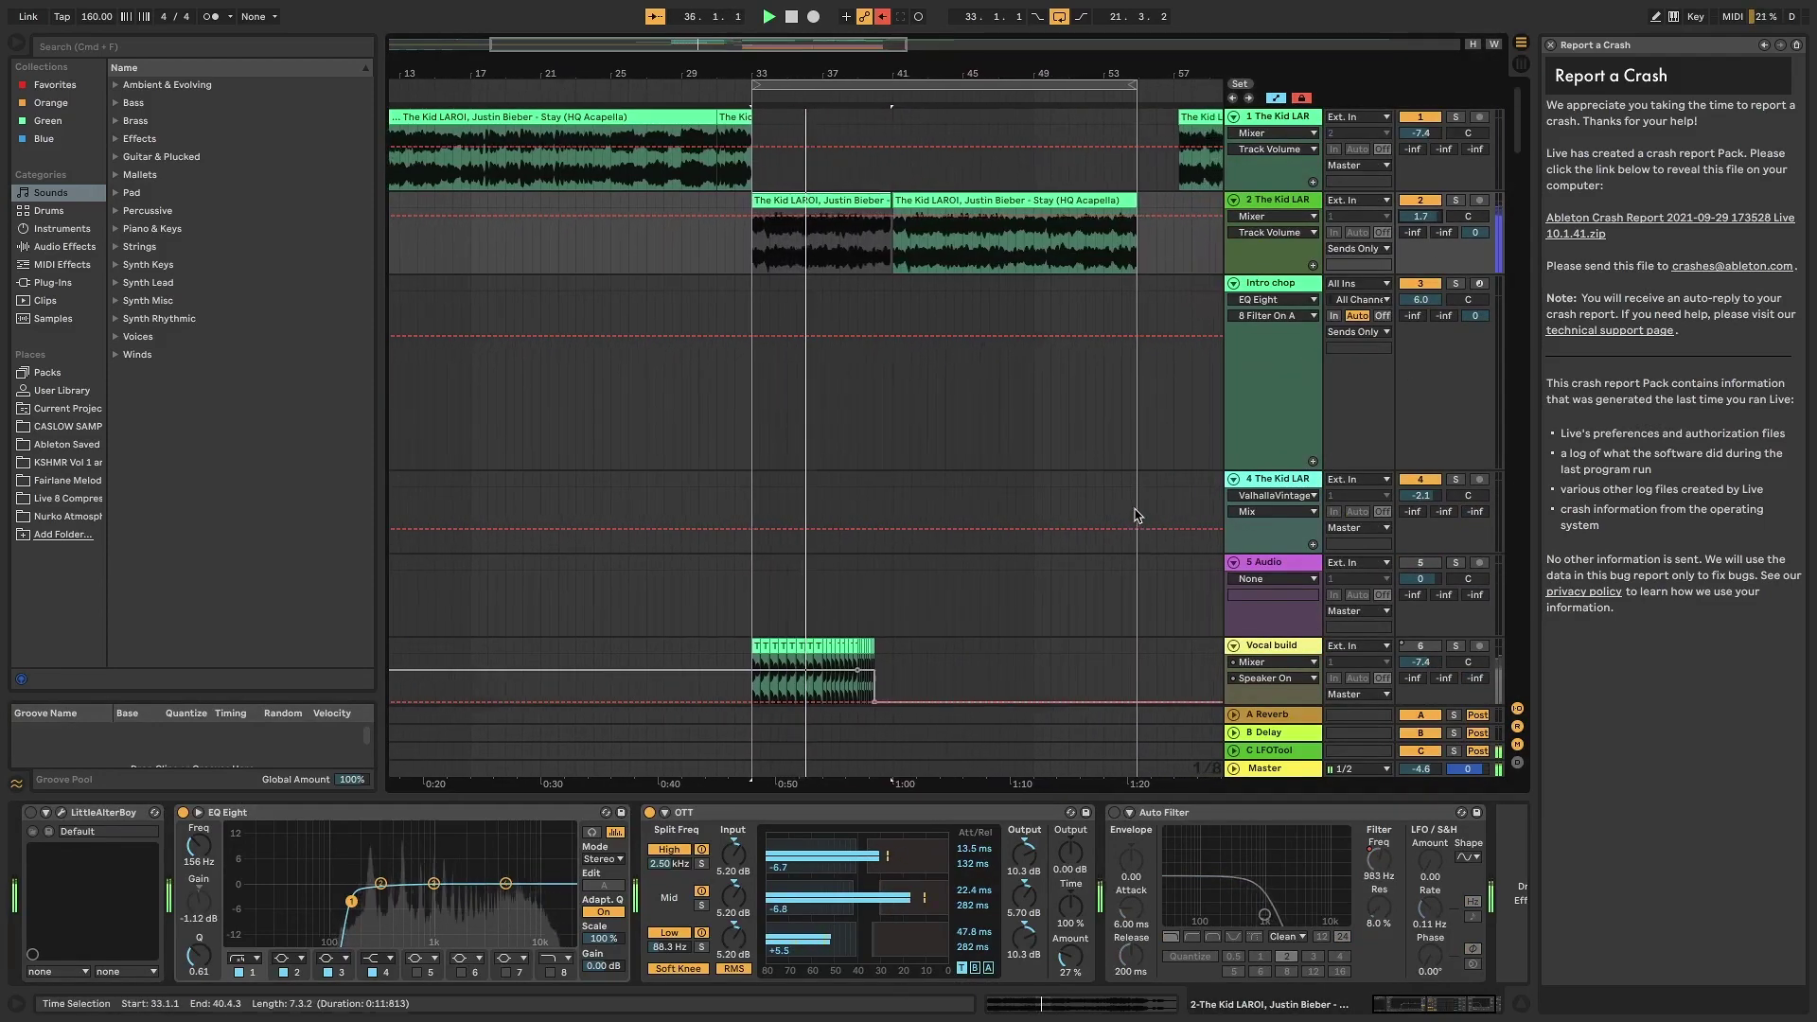
left_click_drag(1421, 215, 1420, 210)
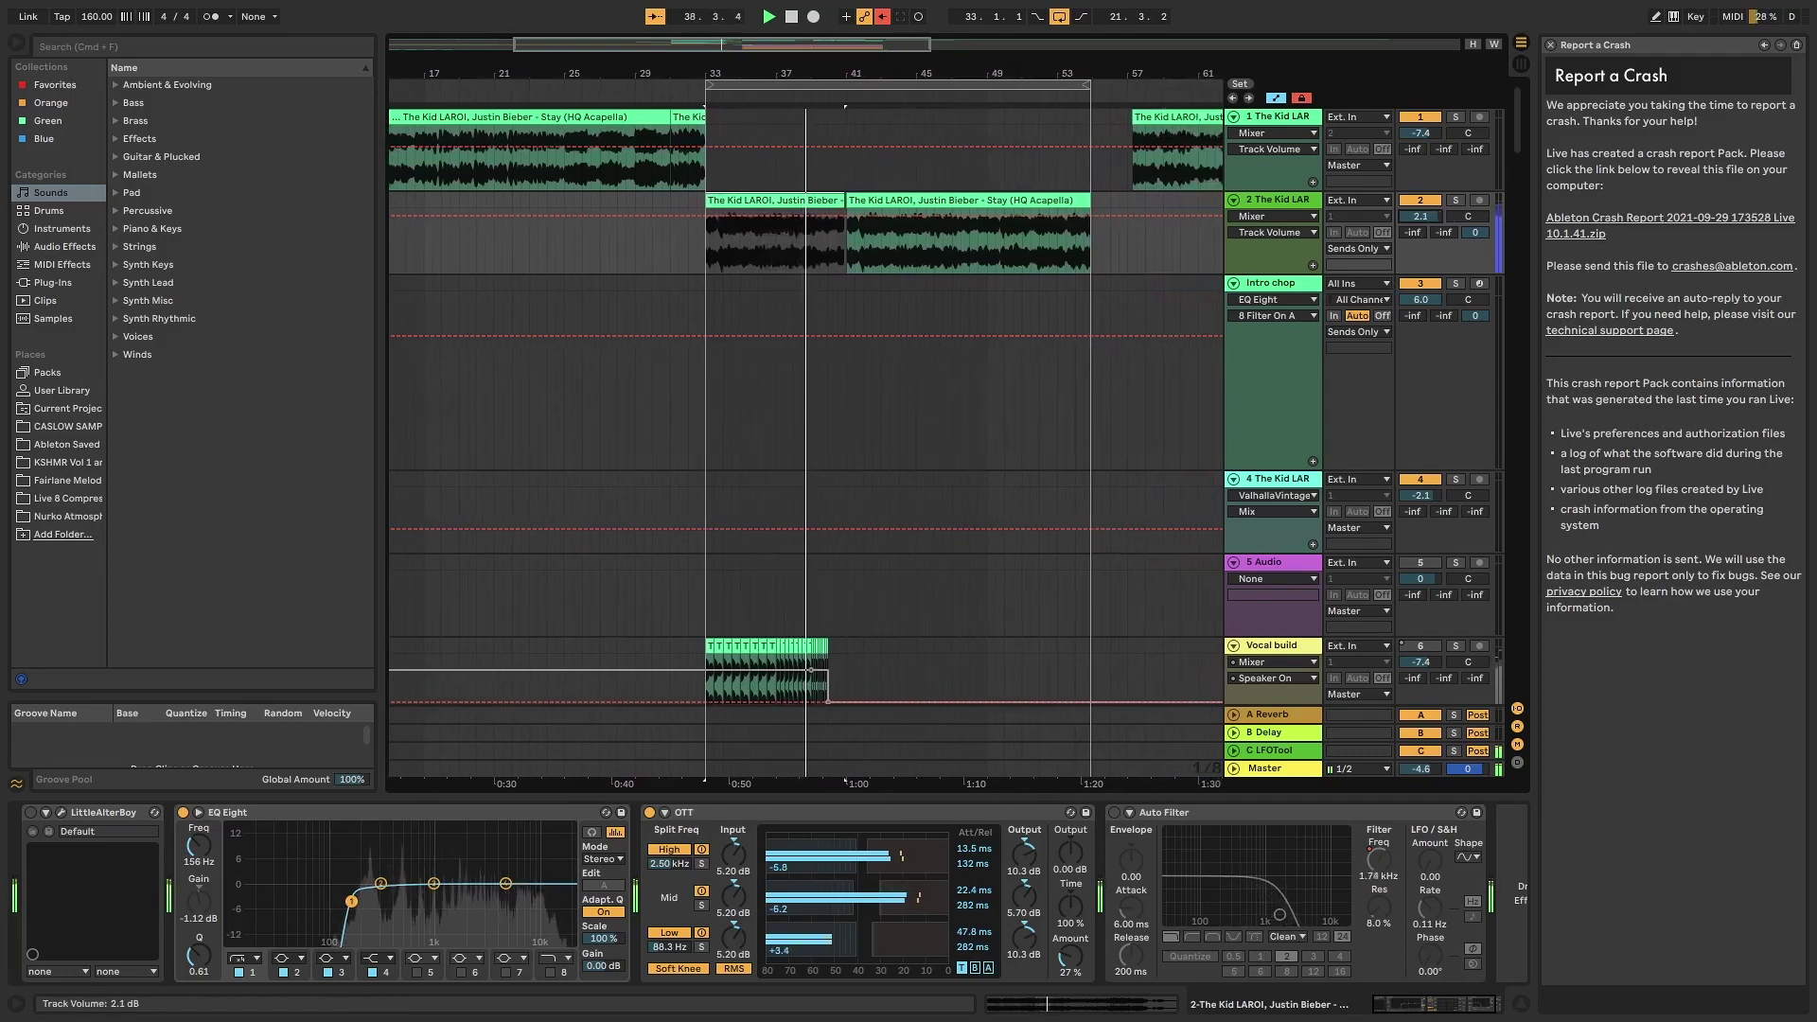
scroll(899, 300, "down", 1)
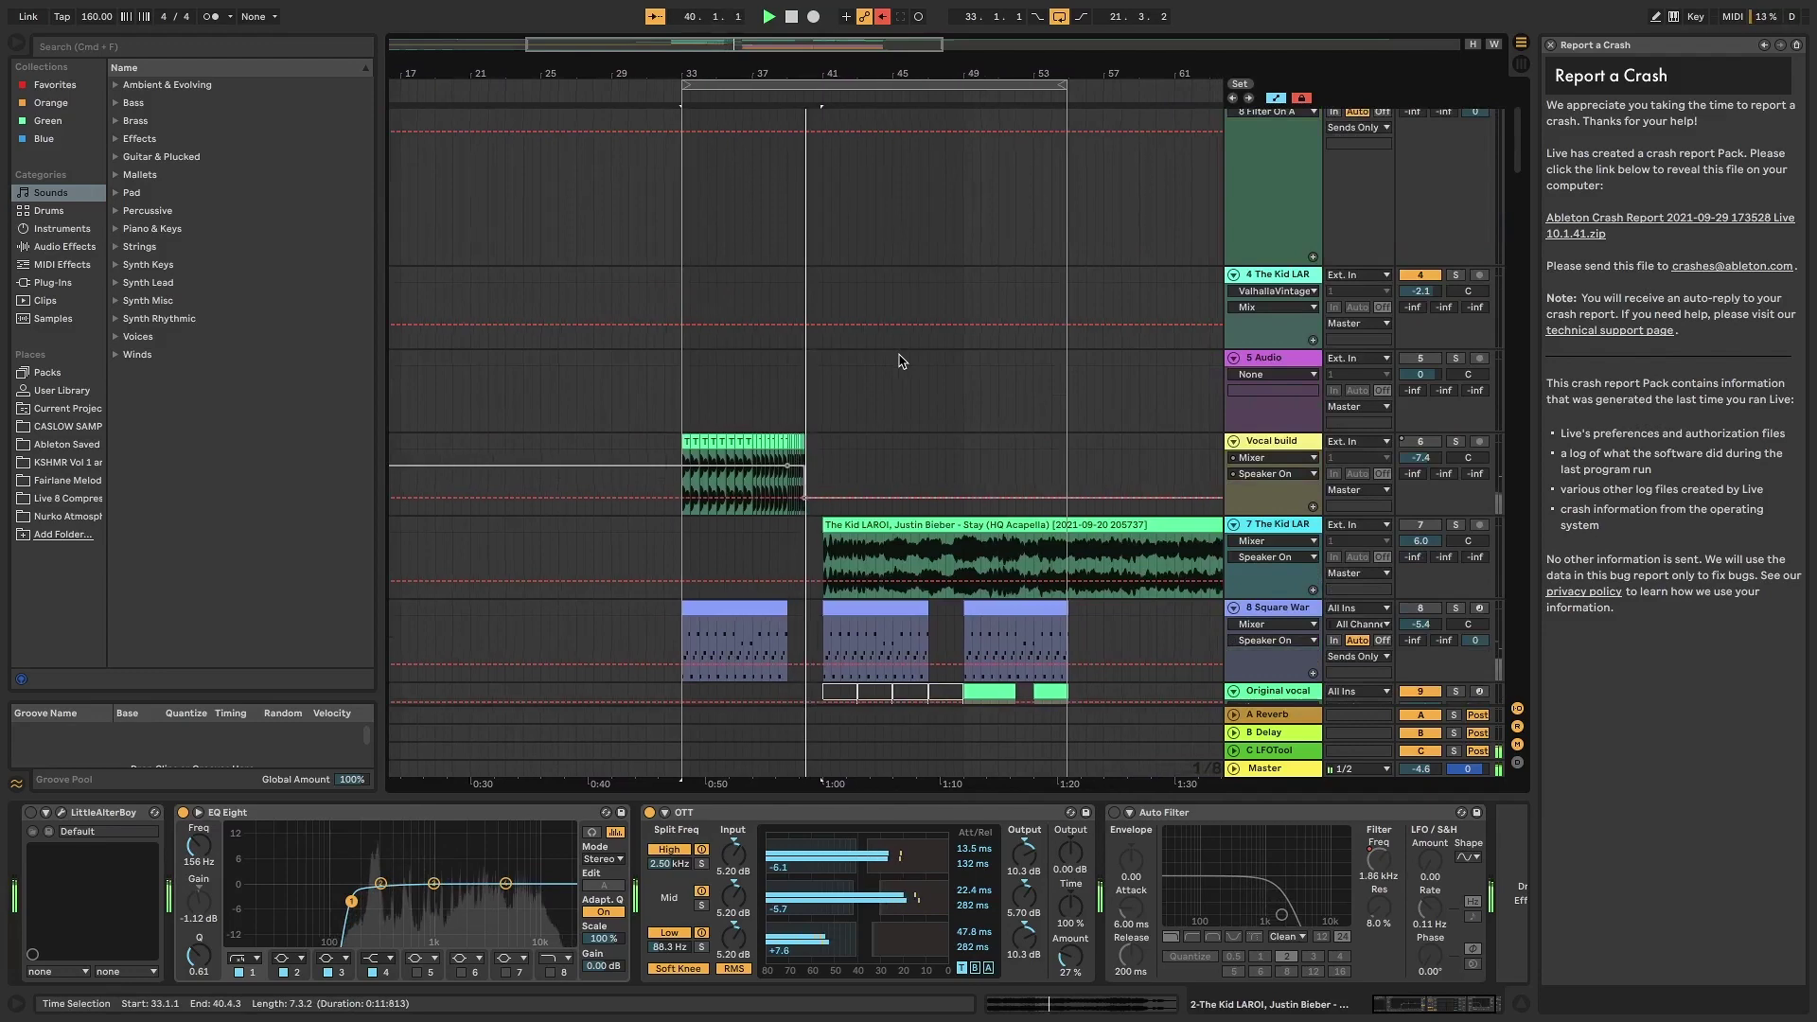
- Place the insert mark at 39.1.1 on track 4 and compare track 2's continuous vocal with the Vocal build chops below
scroll(852, 364, "up", 2)
left_click(767, 372)
scroll(763, 379, "up", 2)
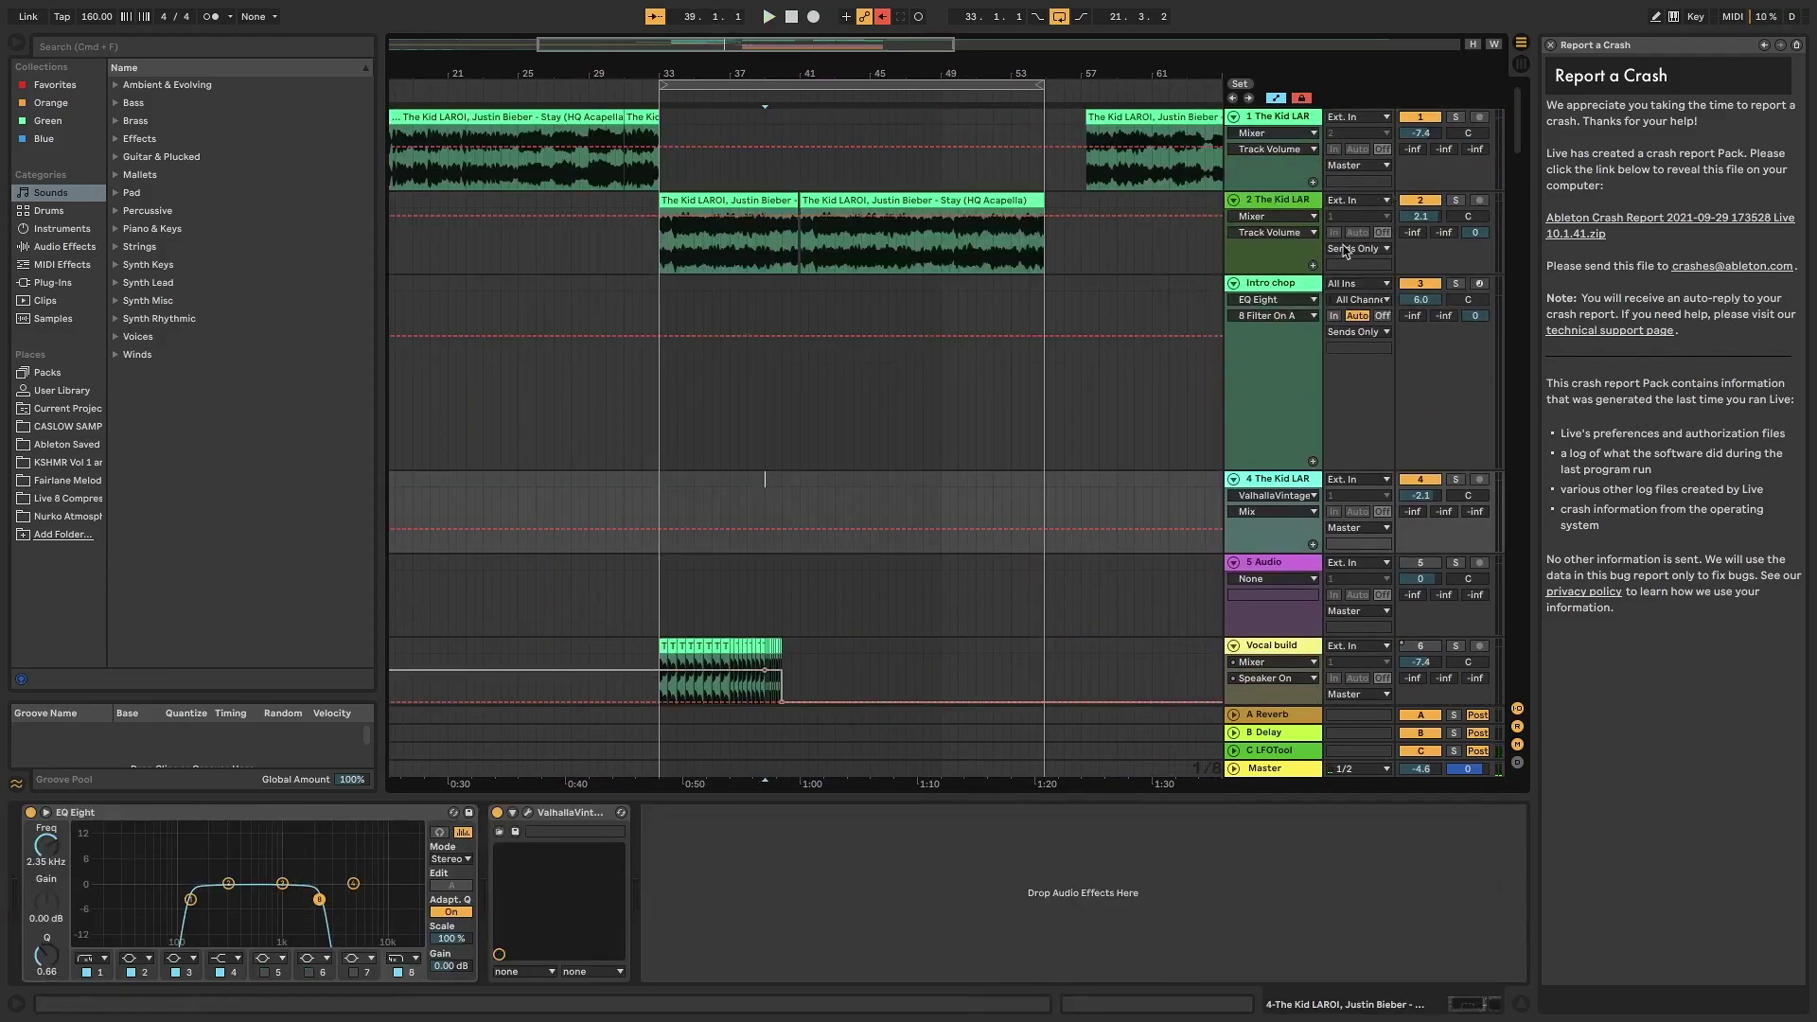
scroll(961, 439, "down", 3)
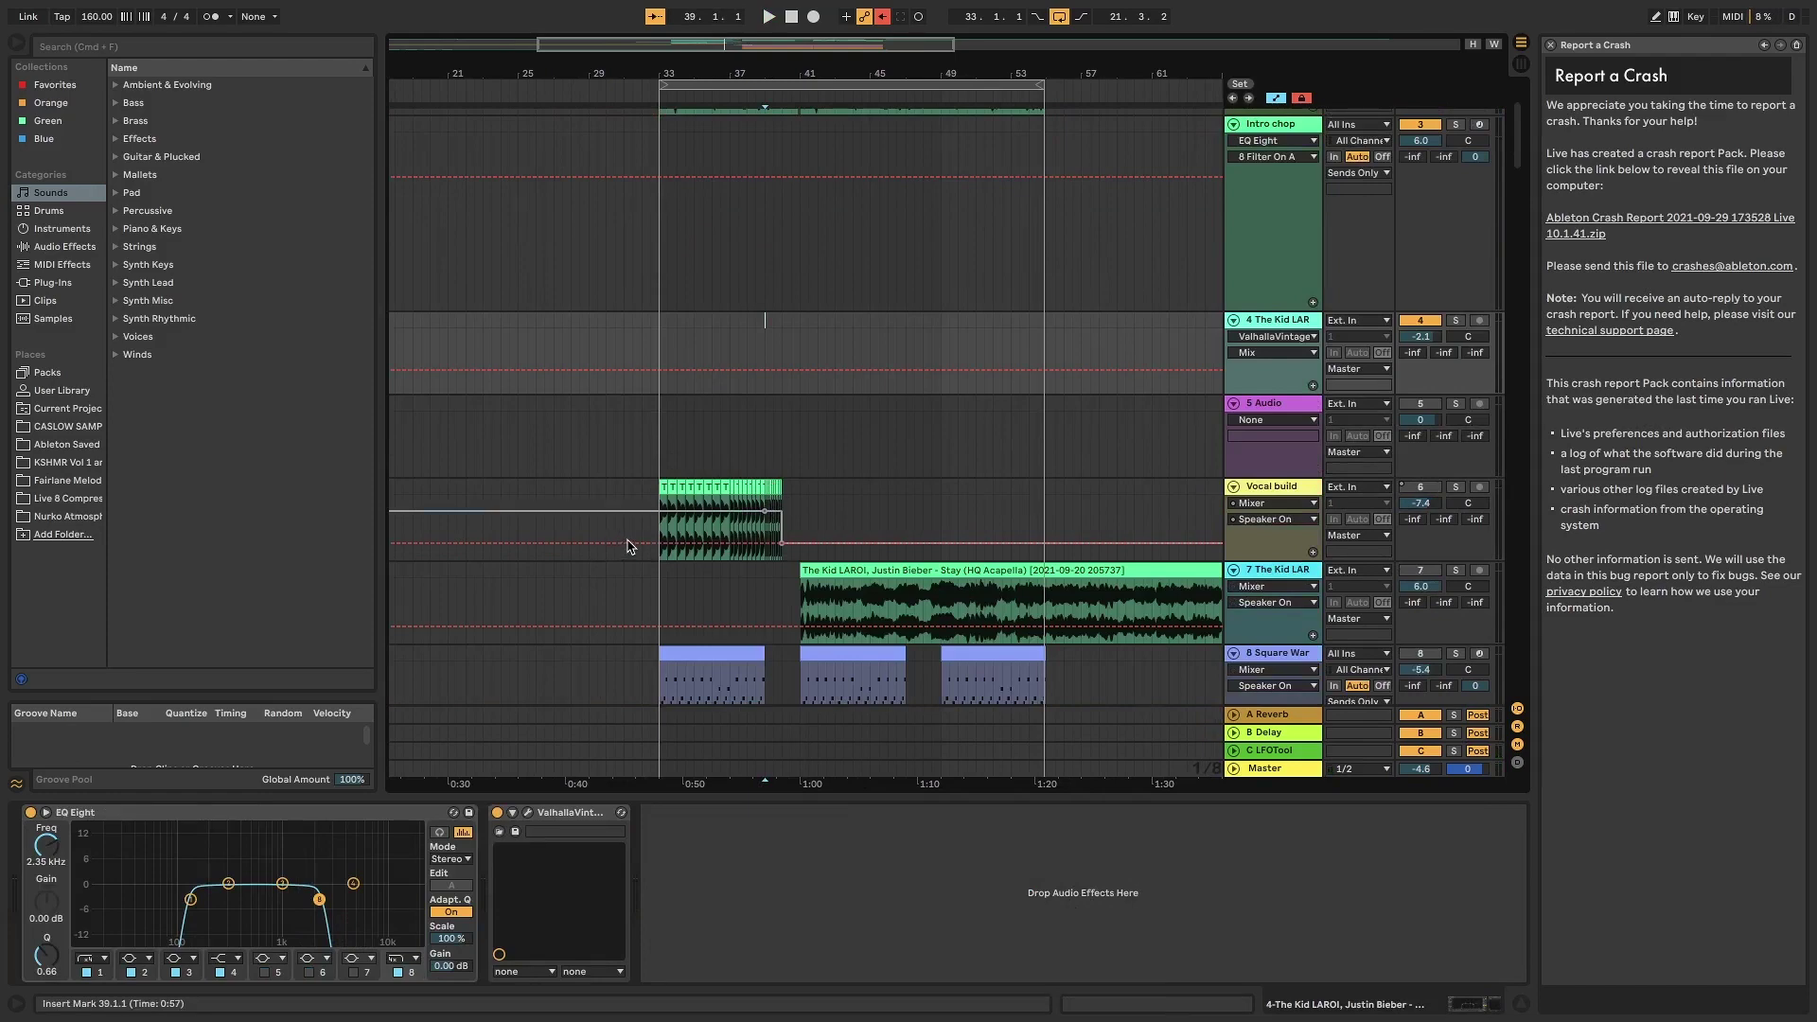
scroll(785, 463, "up", 3)
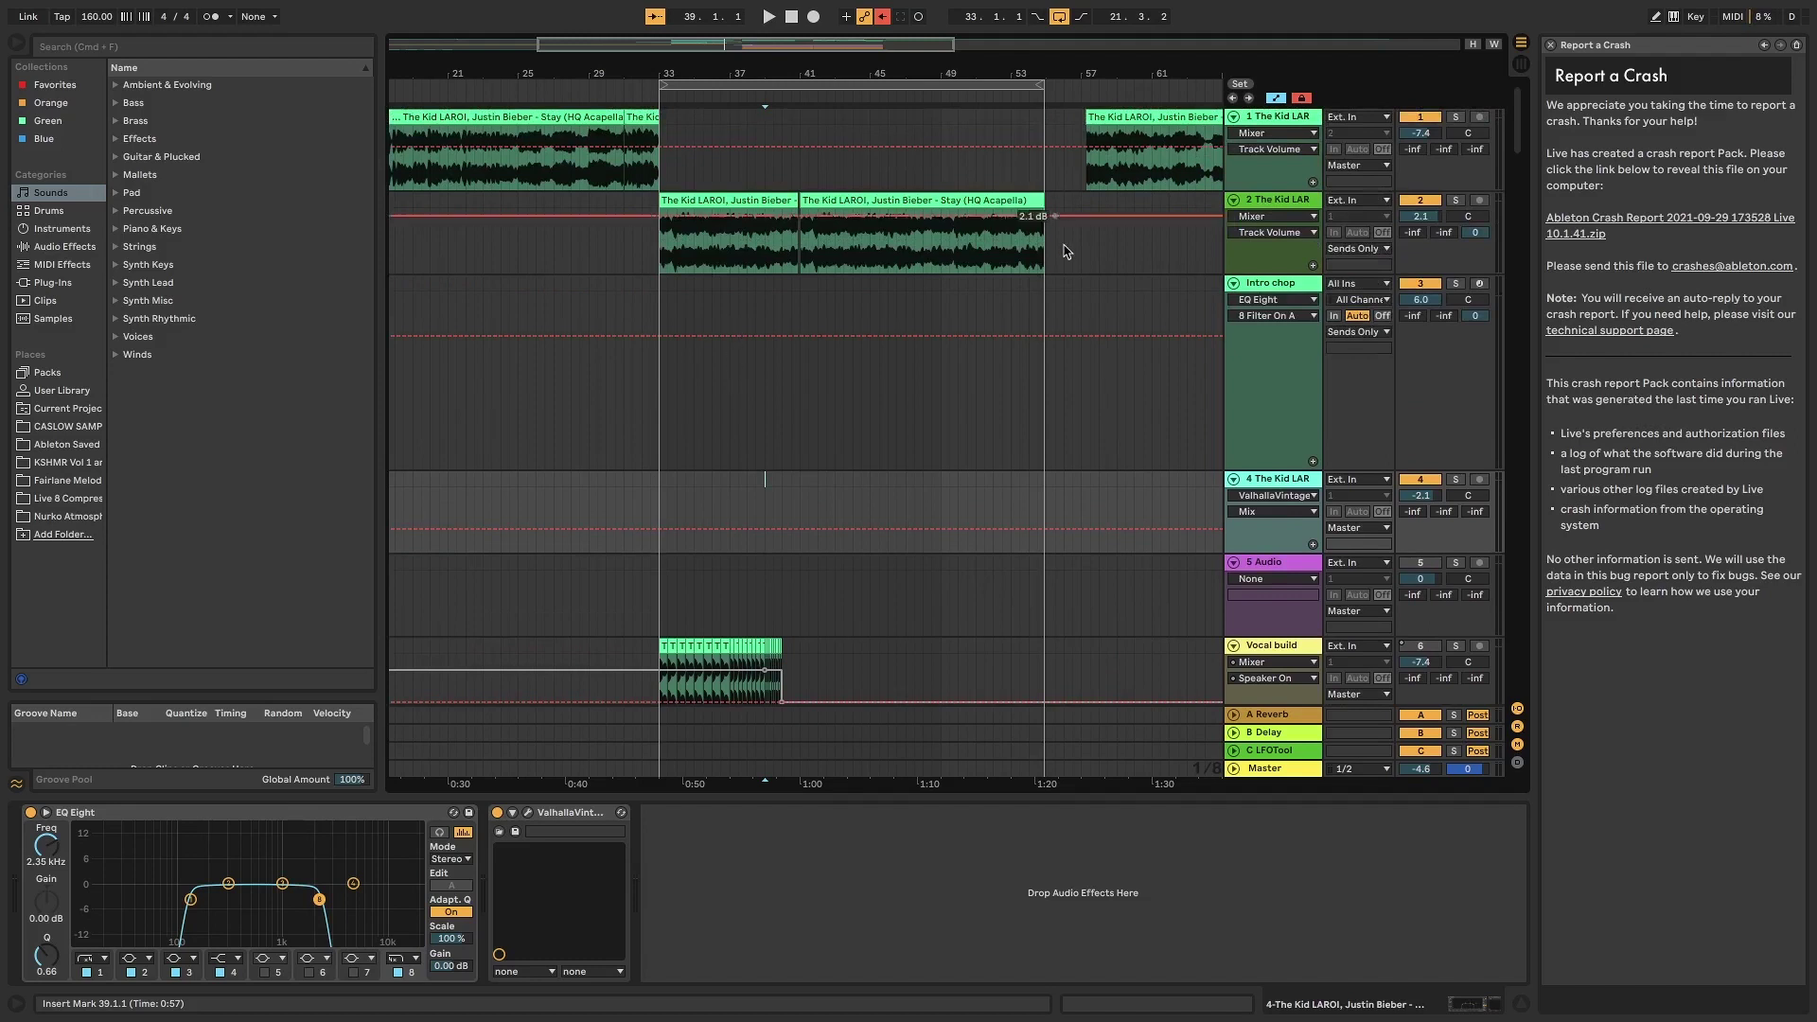
scroll(805, 445, "down", 2)
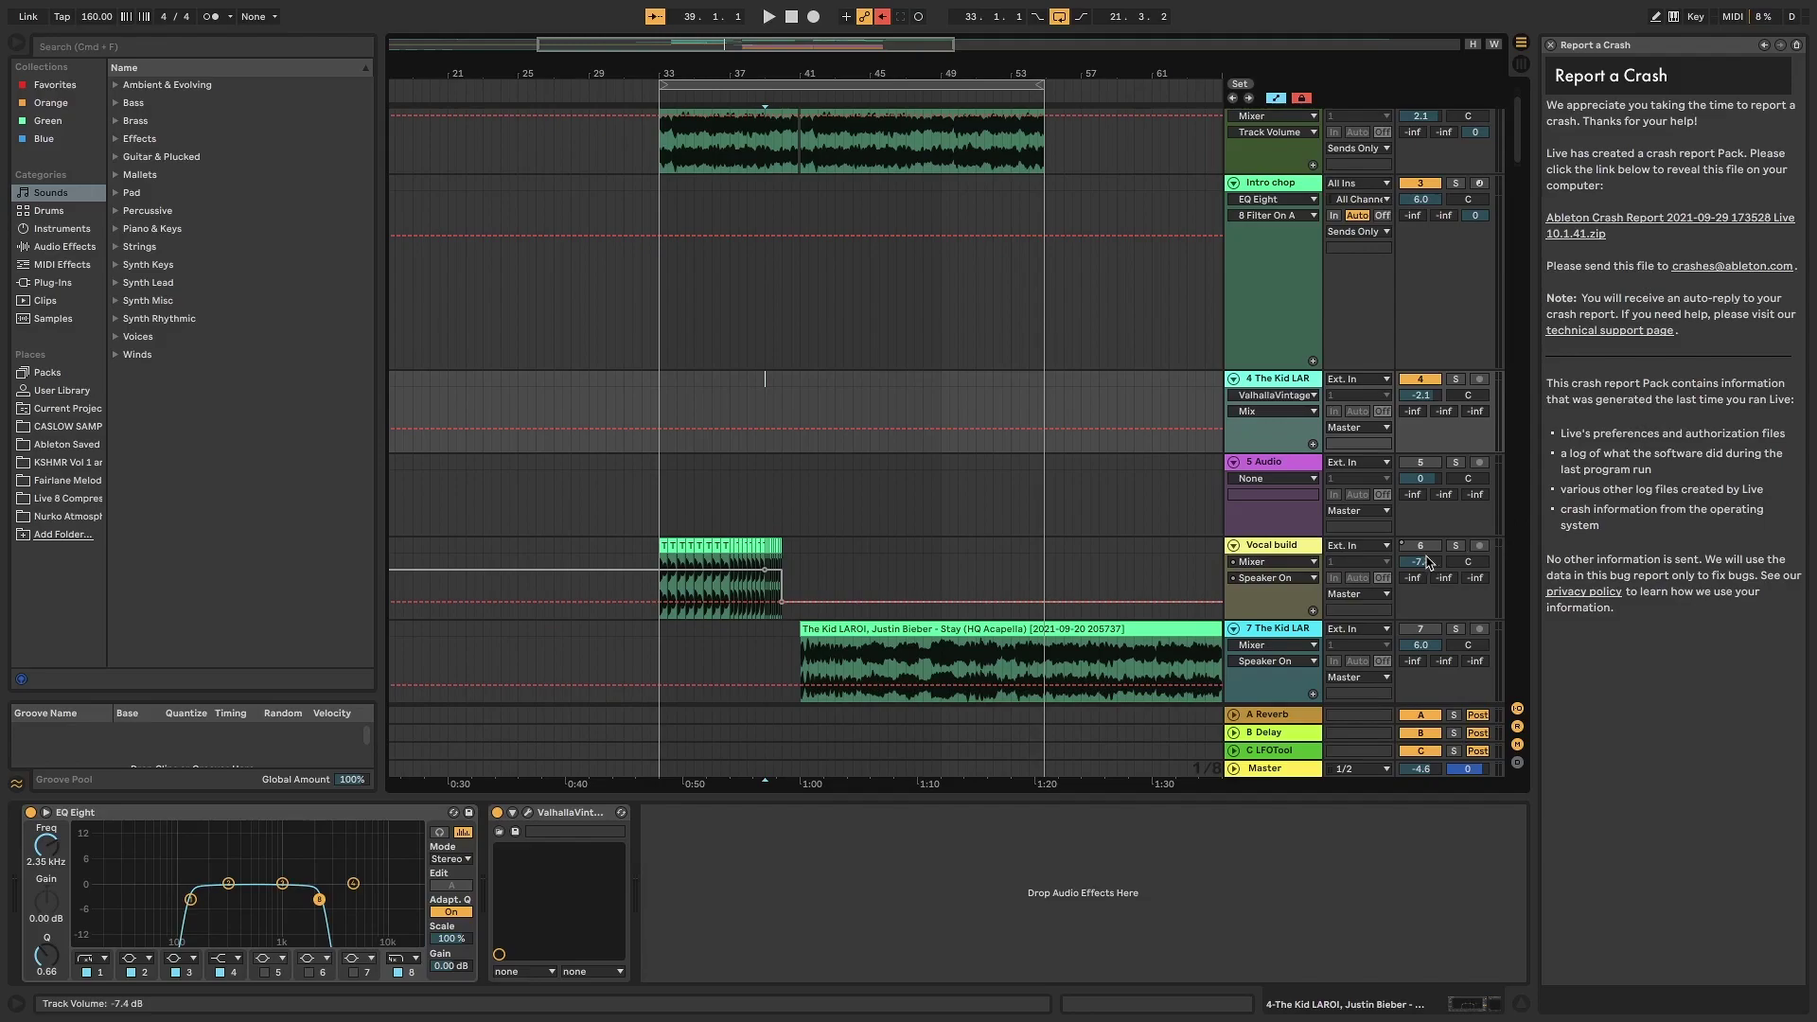
scroll(1117, 511, "up", 2)
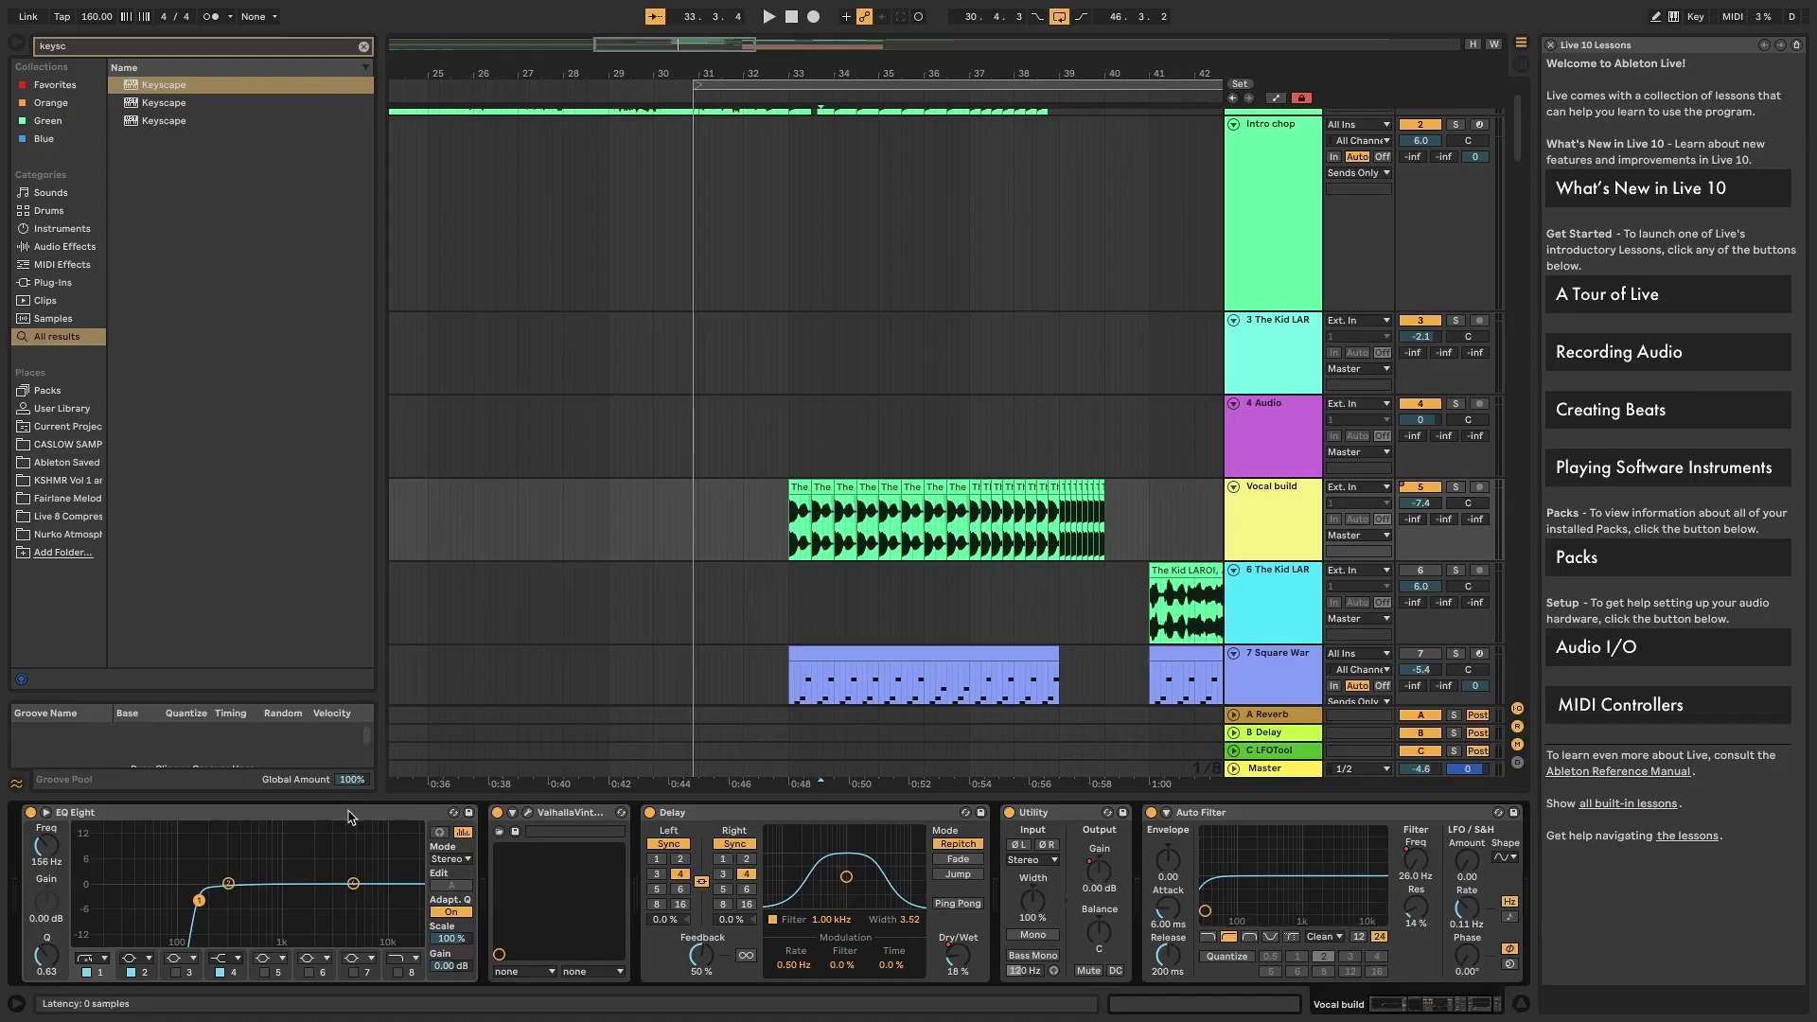
- Inspect the EQ Eight and ValhallaVintageVerb settings on the Vocal build track
left_click(347, 817)
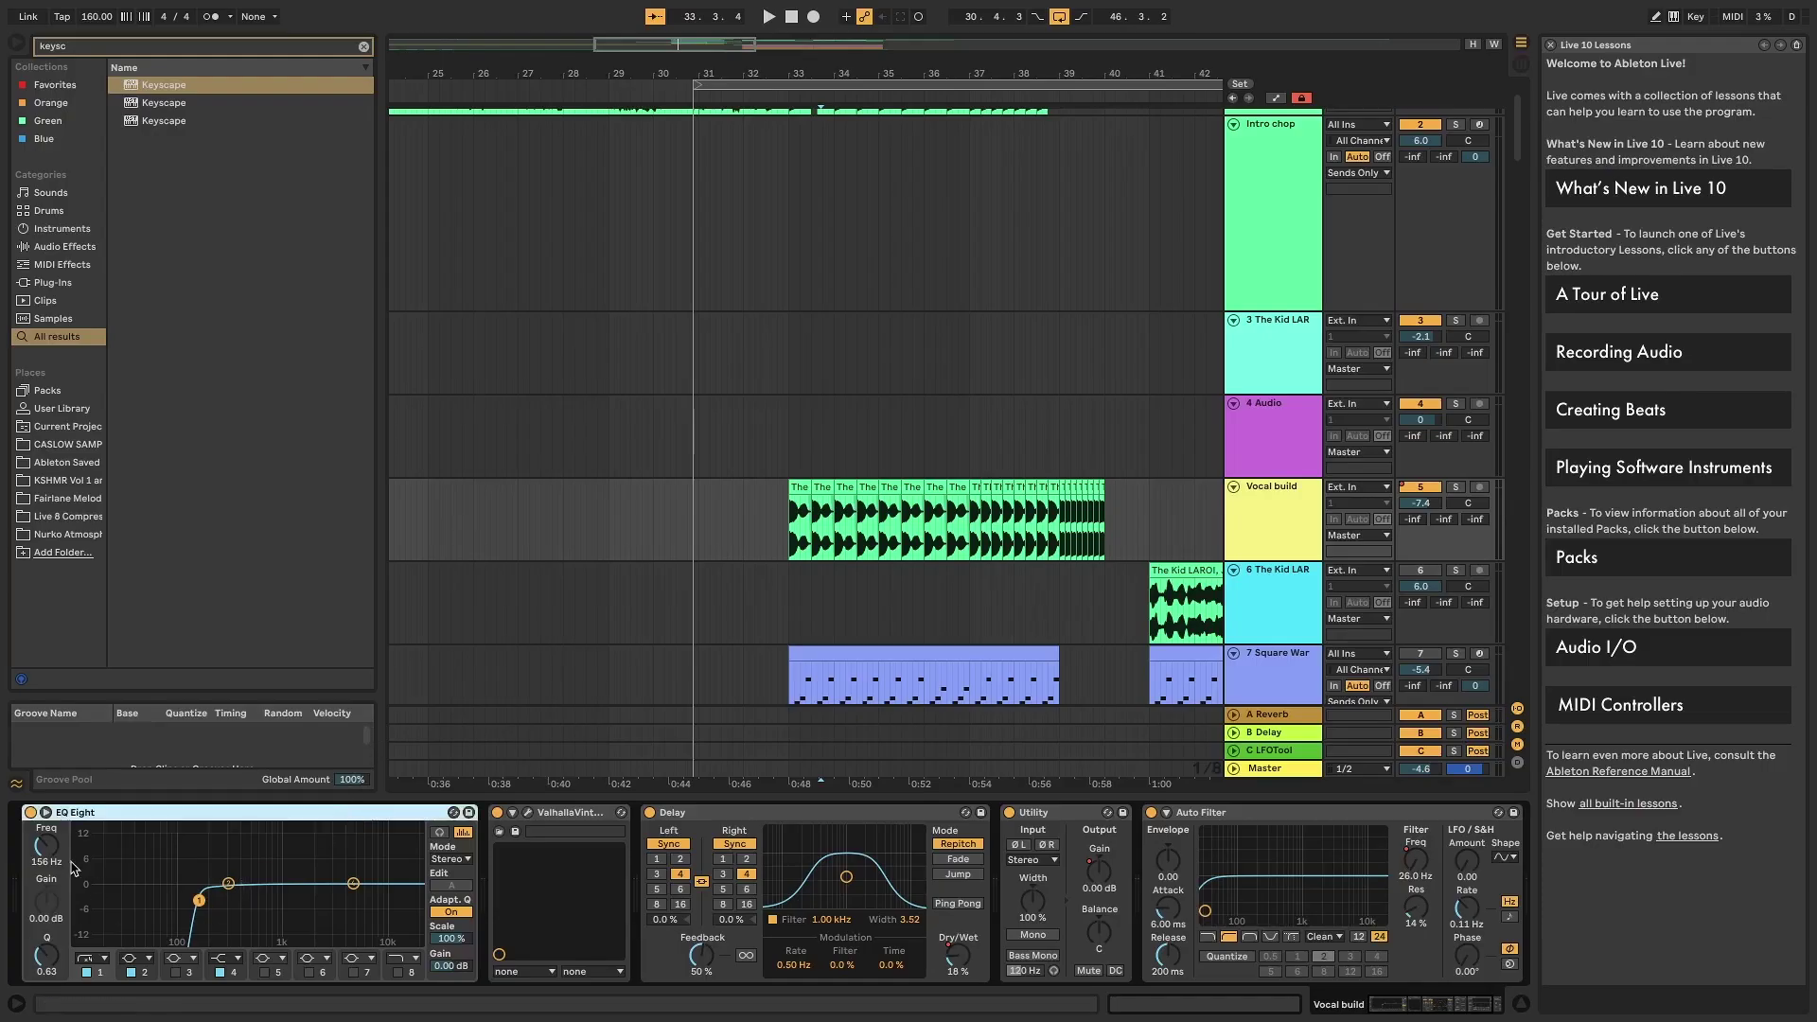
left_click(527, 814)
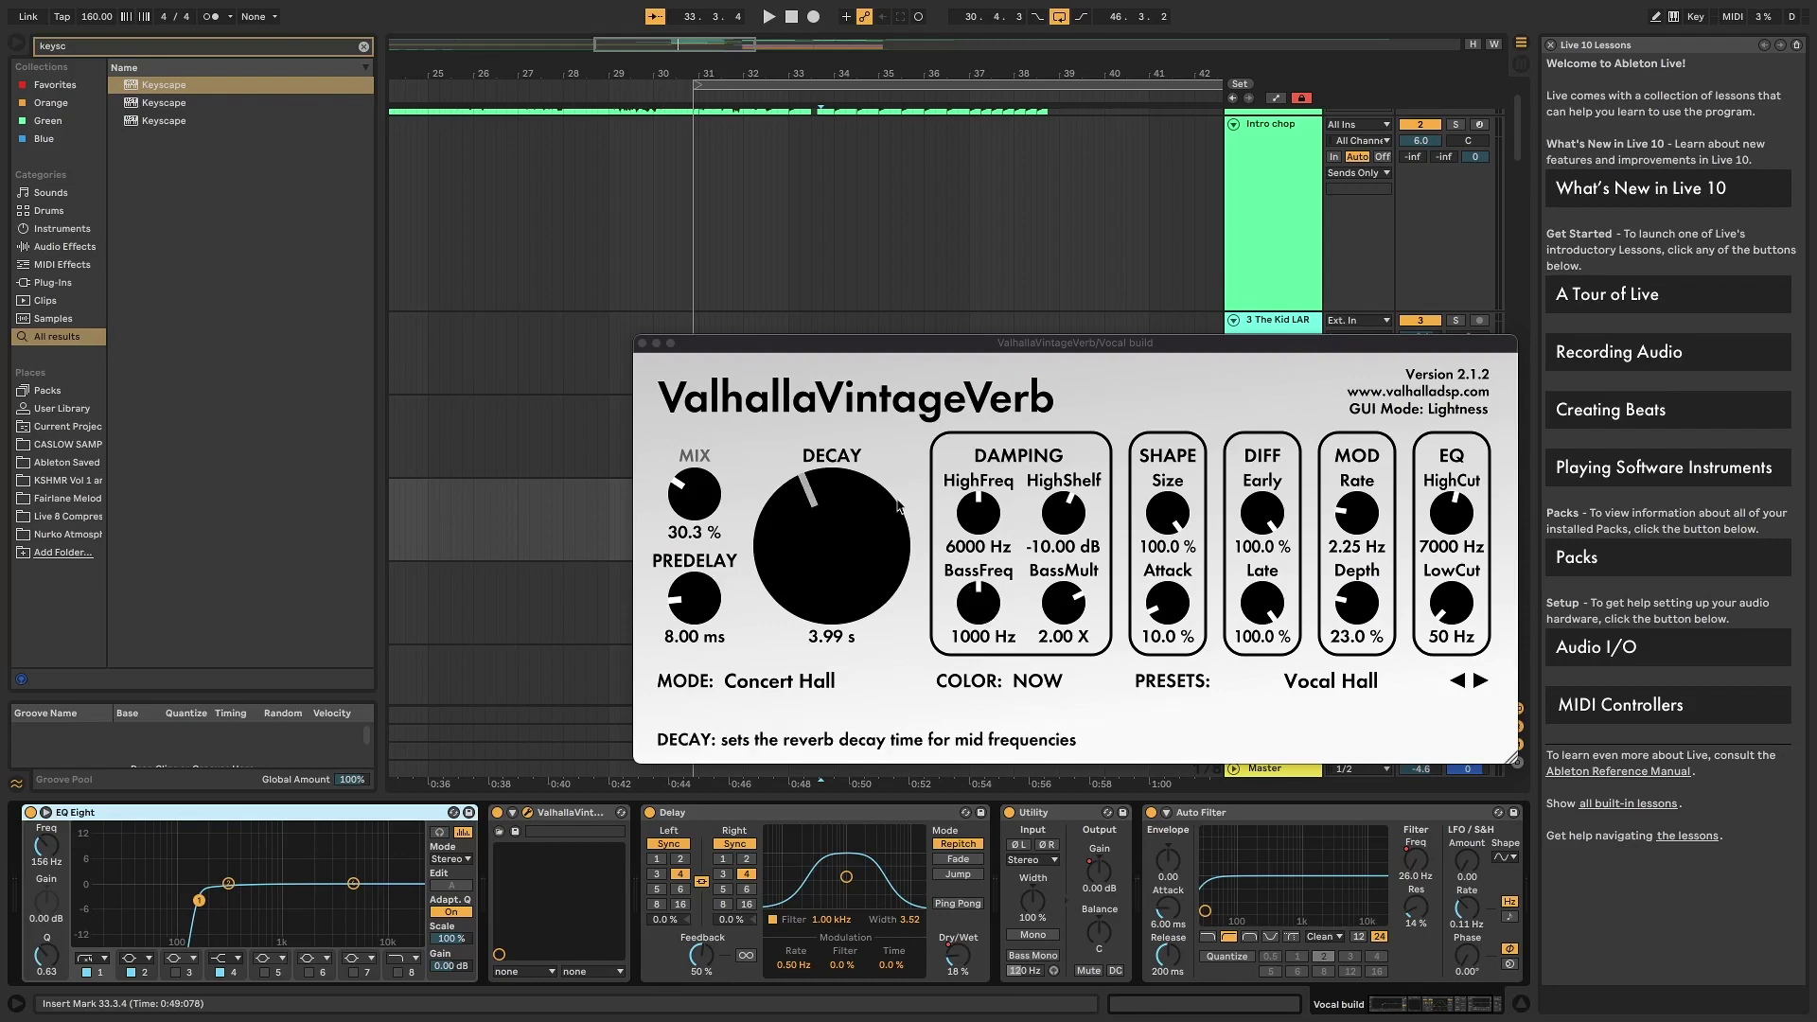
left_click(643, 343)
- Inspect the Vocal build track's Delay and Utility devices and reopen its ValhallaVintageVerb window
left_click(914, 816)
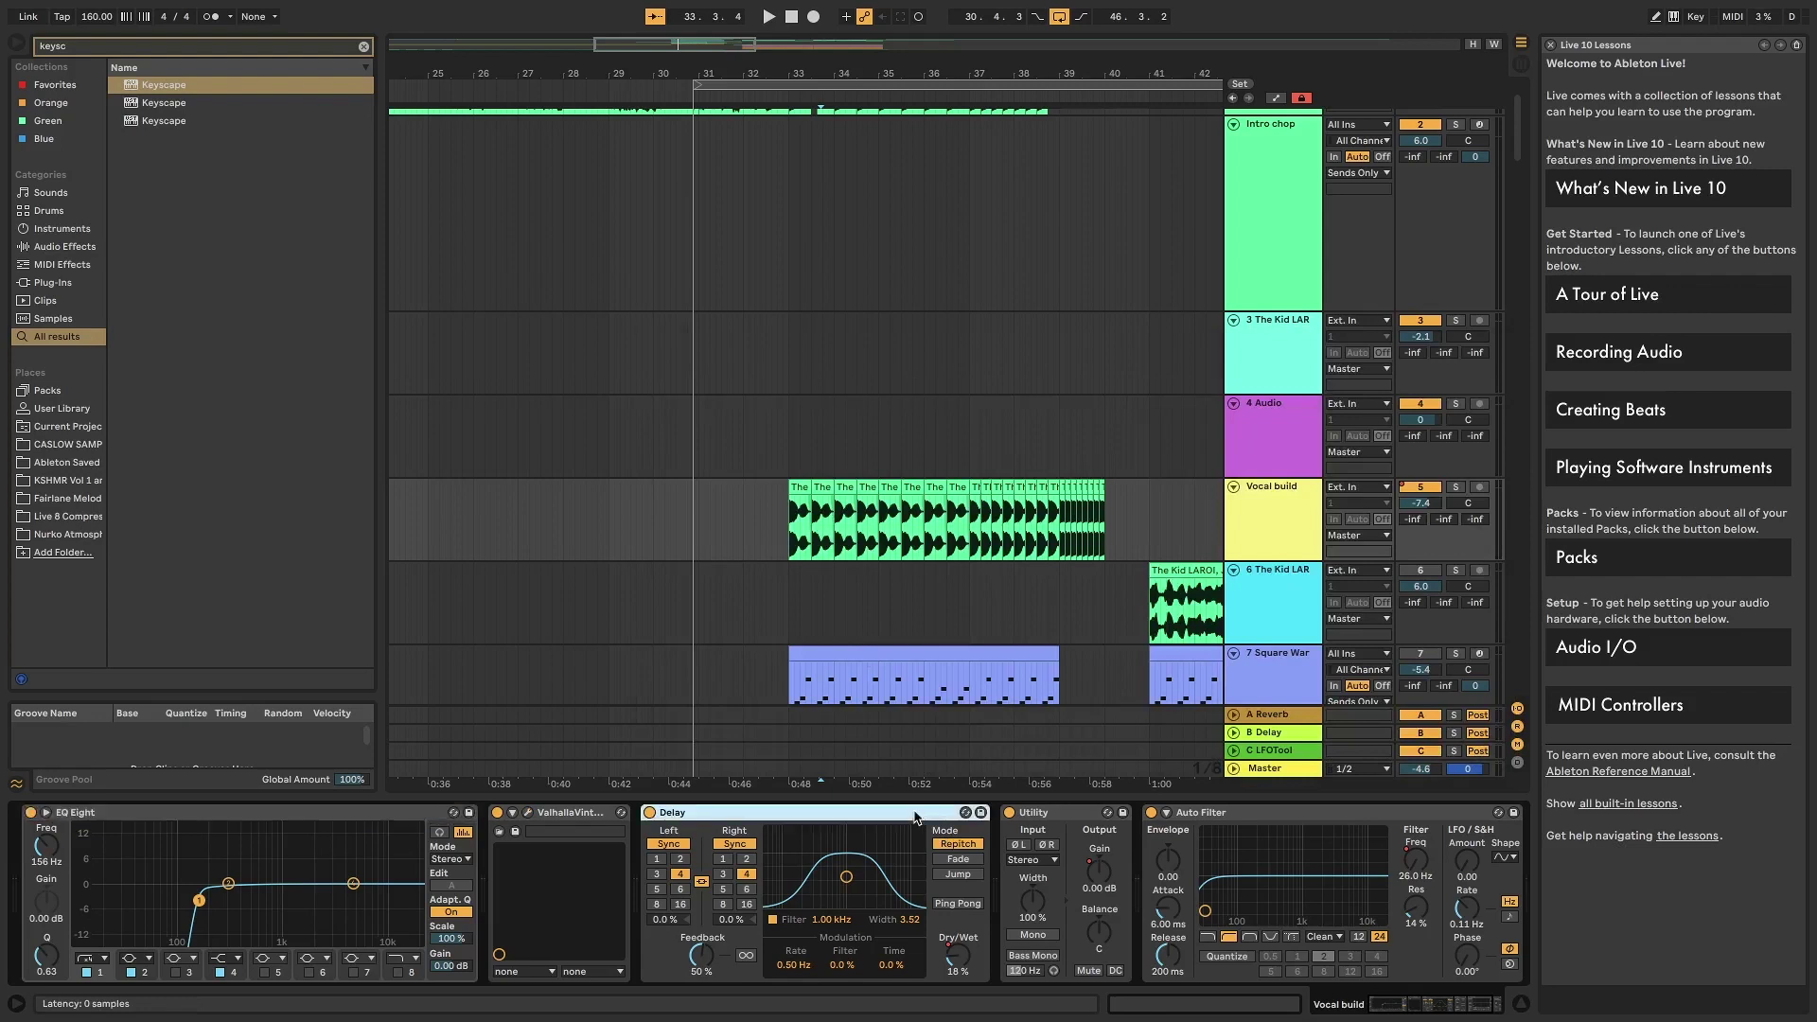
left_click(1076, 815)
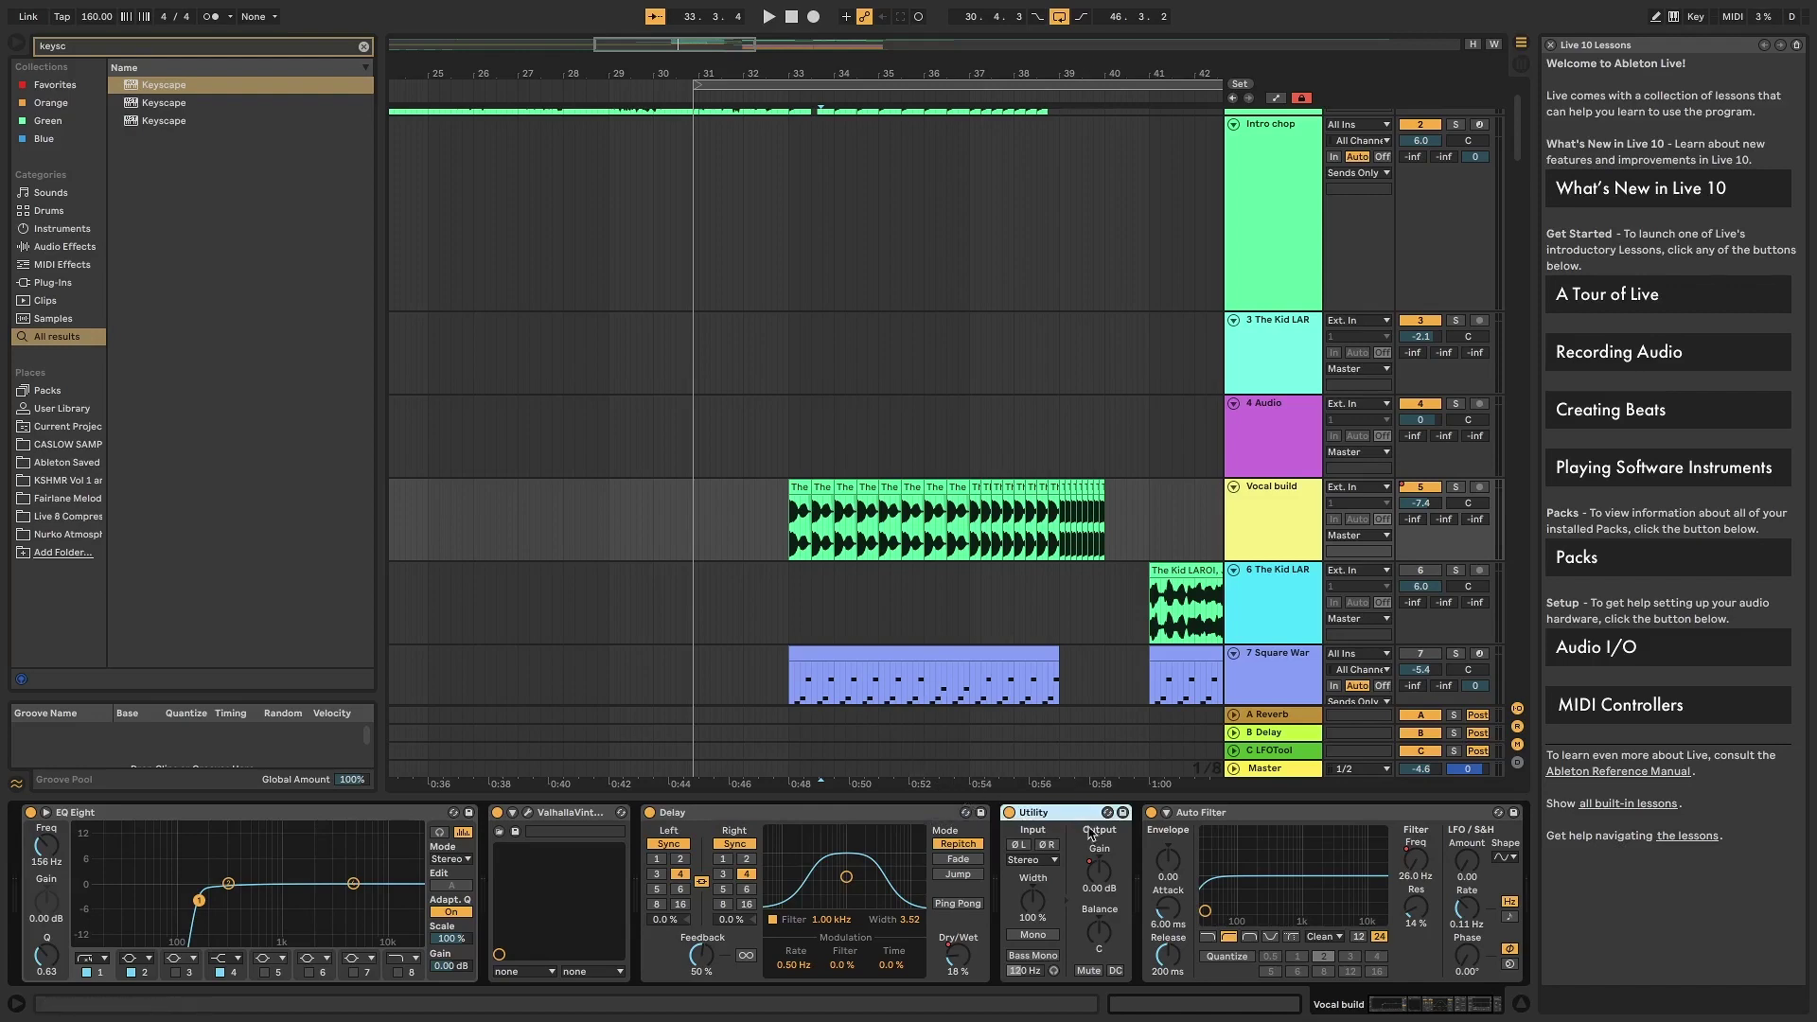
left_click(529, 812)
left_click(537, 815)
left_click(528, 813)
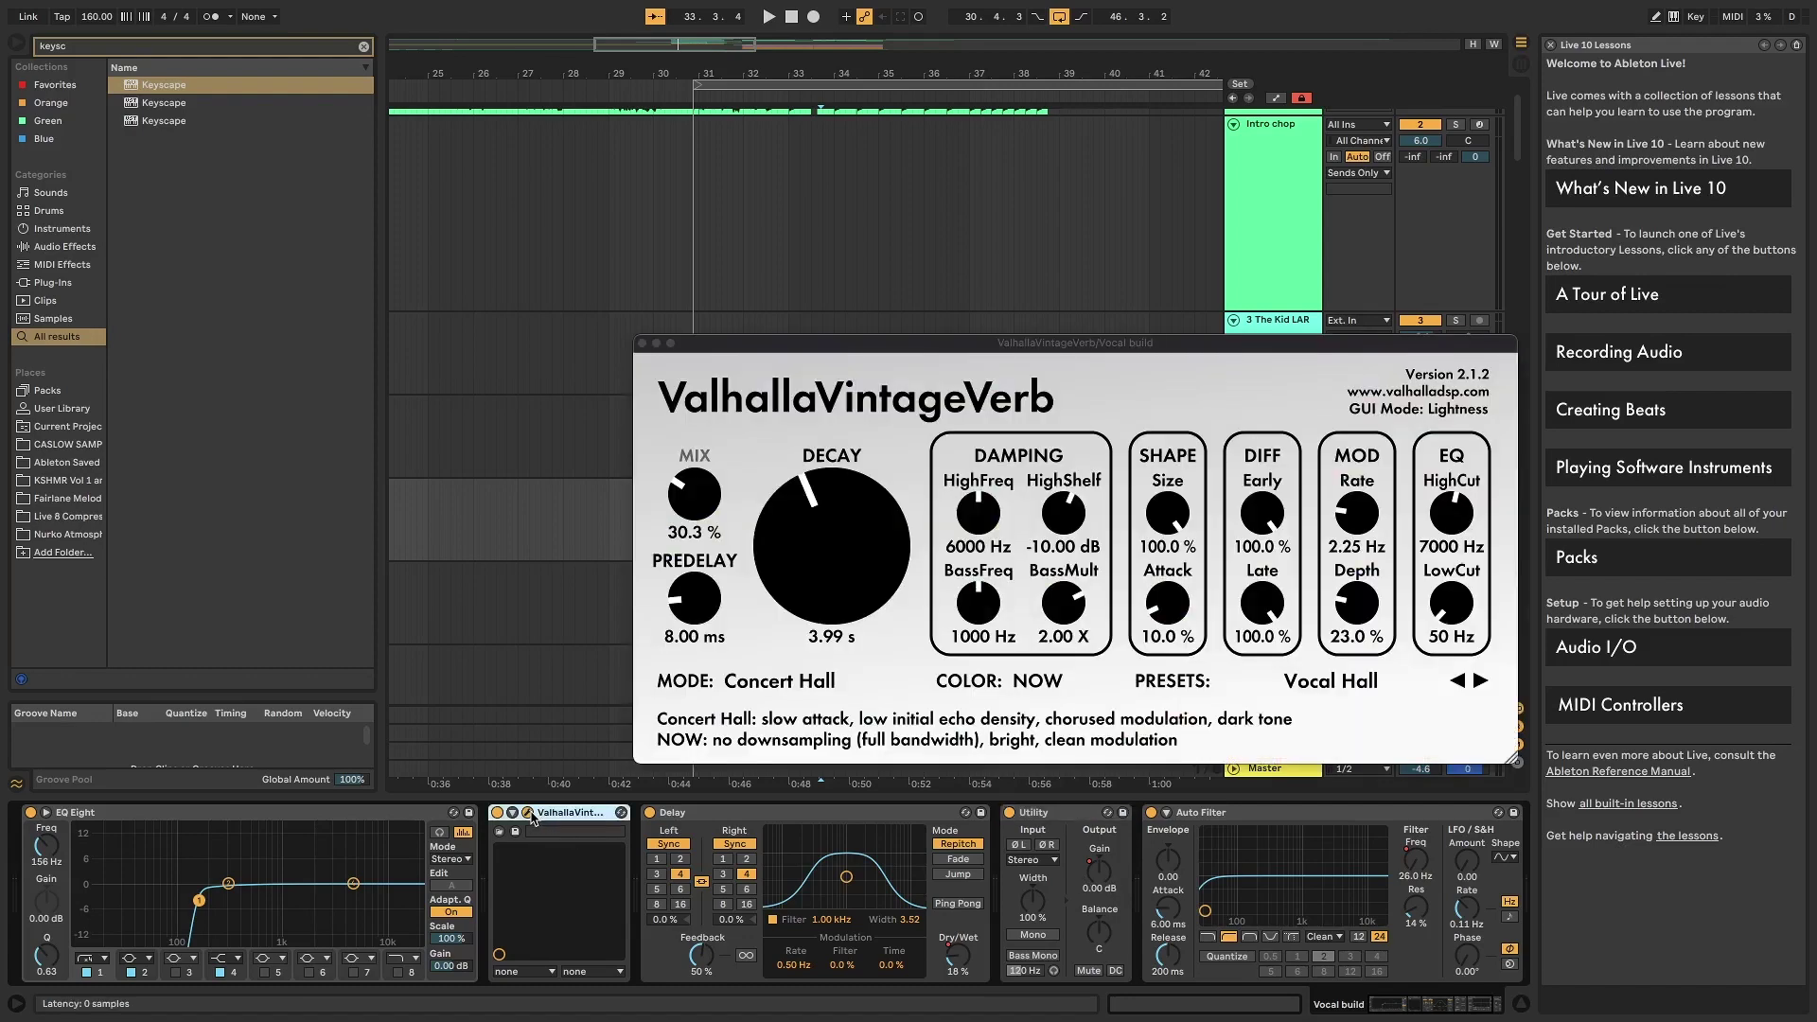
- Close the reverb window and display the Vocal build track's Utility Gain and ValhallaVintageVerb Mix automation lanes
left_click(643, 344)
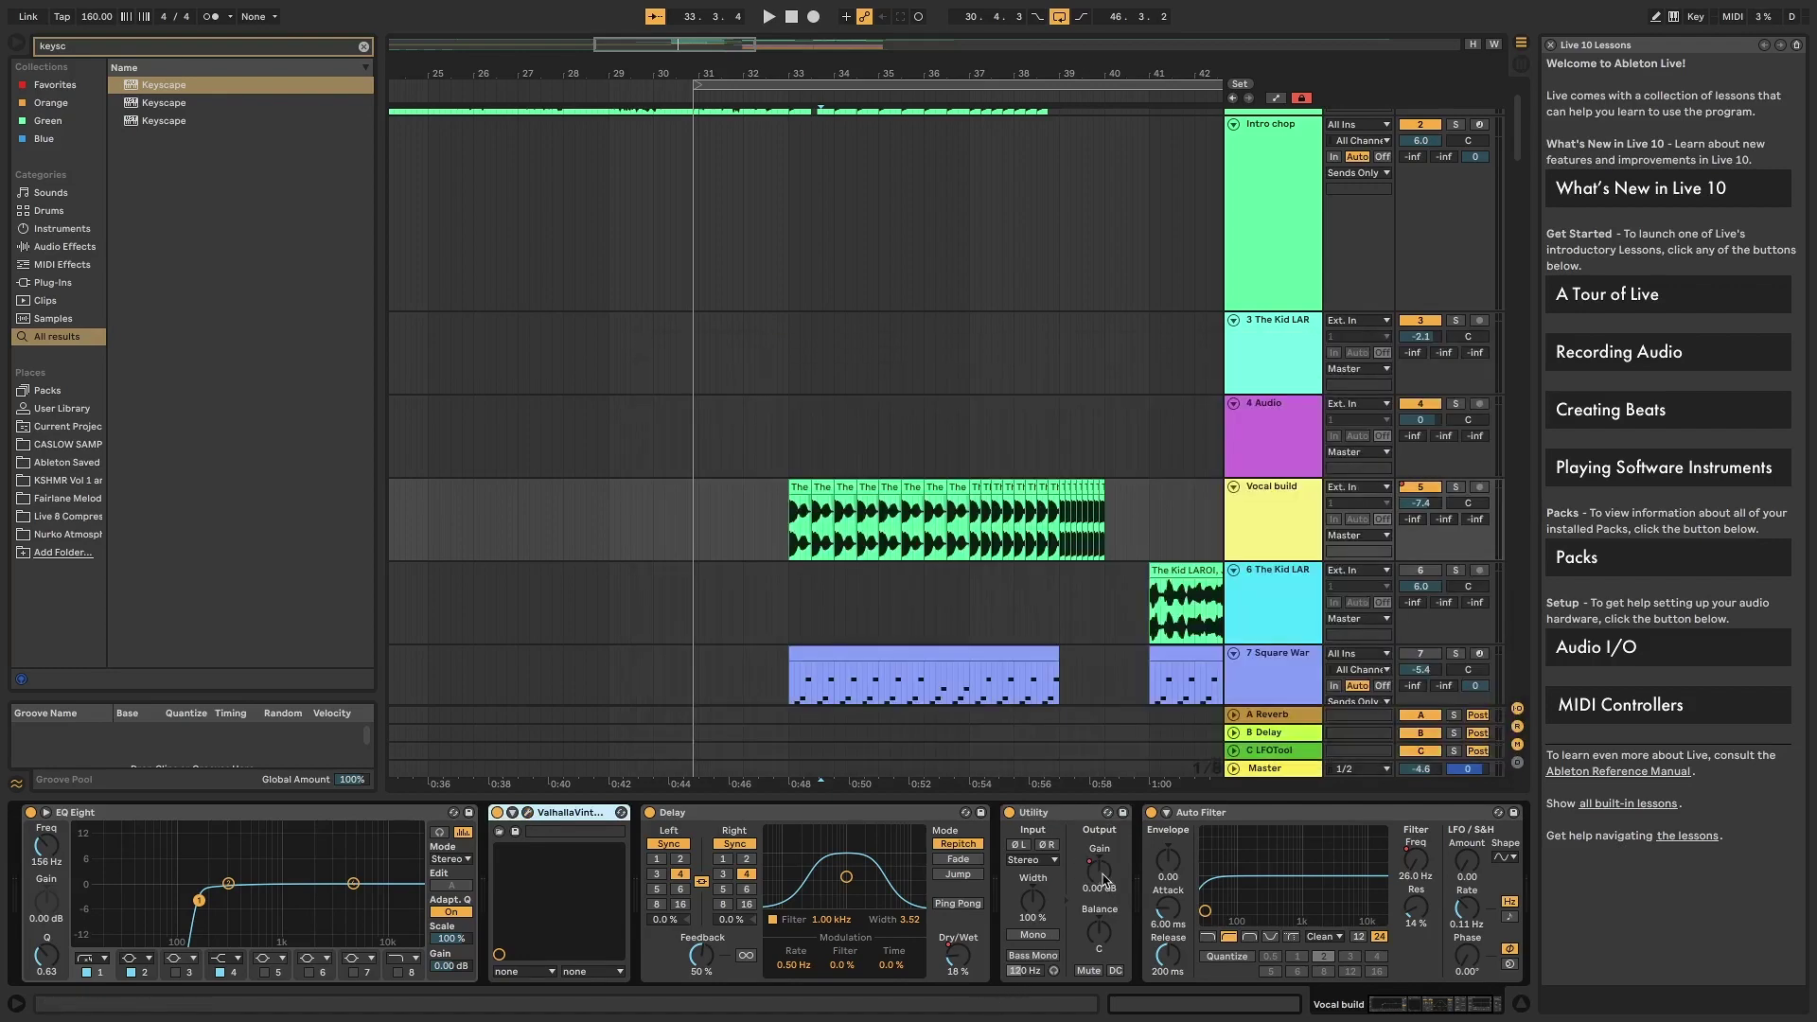
left_click(1109, 884)
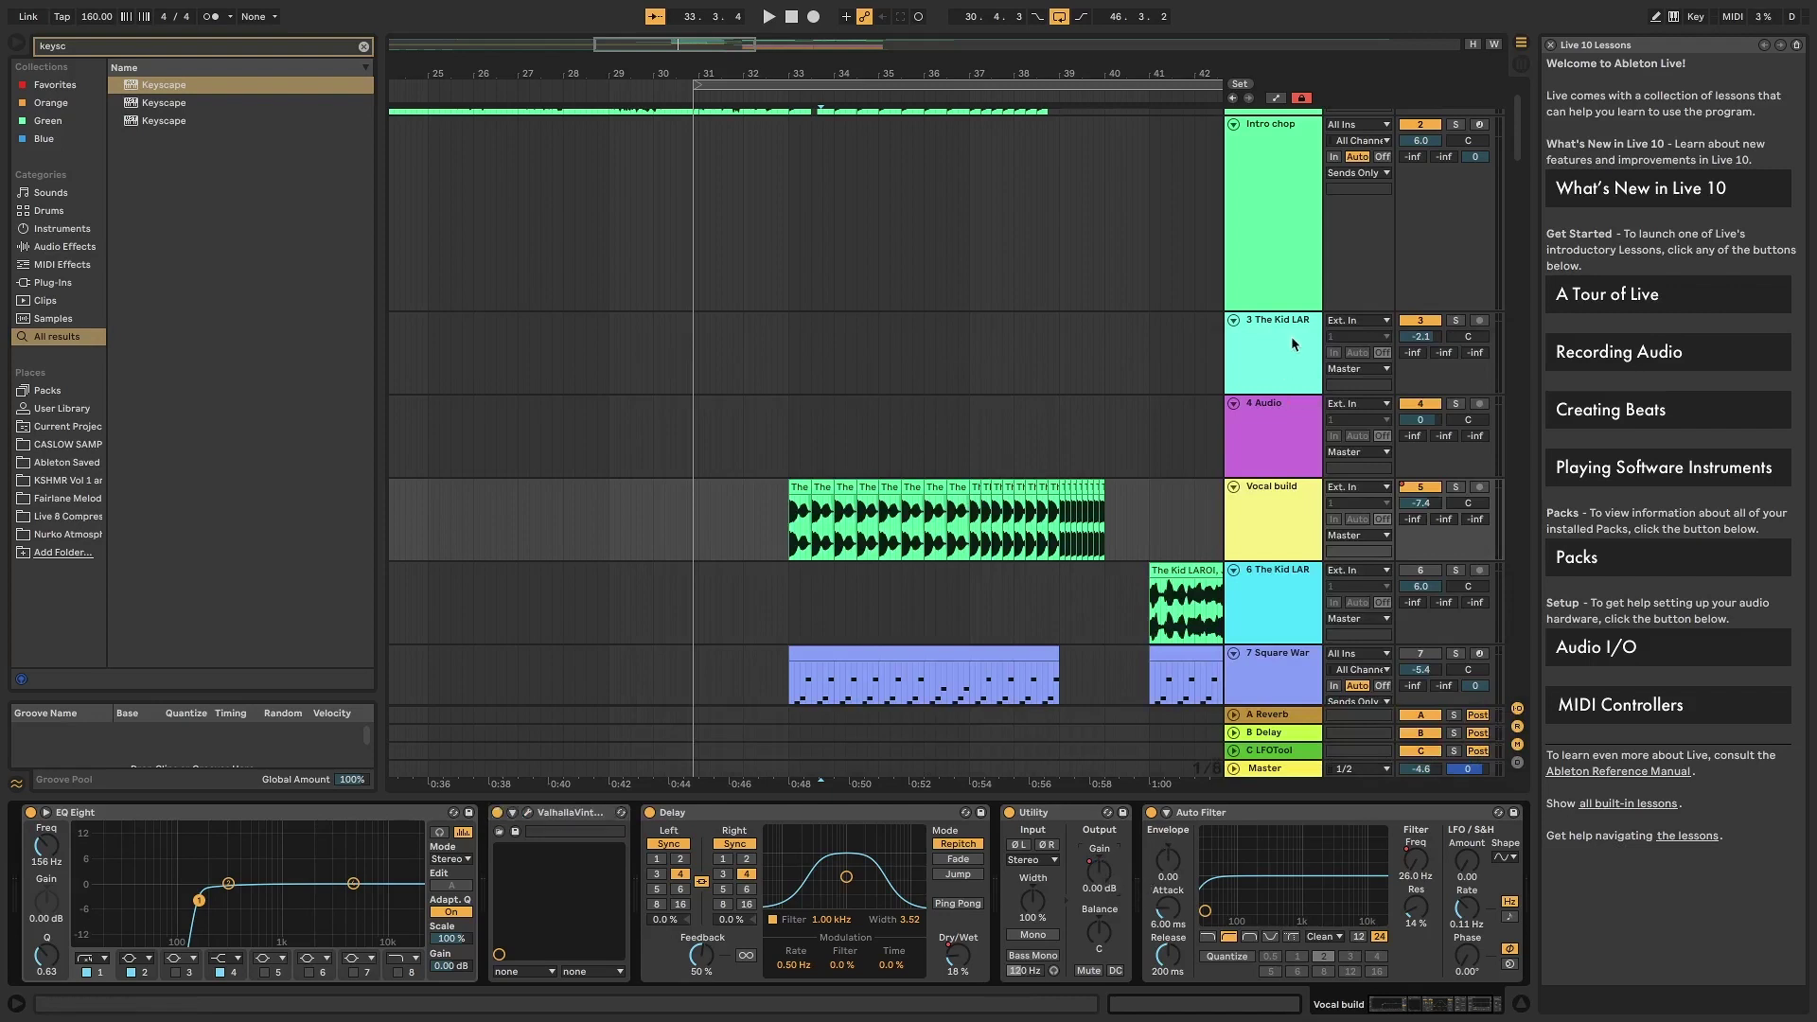
left_click(1277, 98)
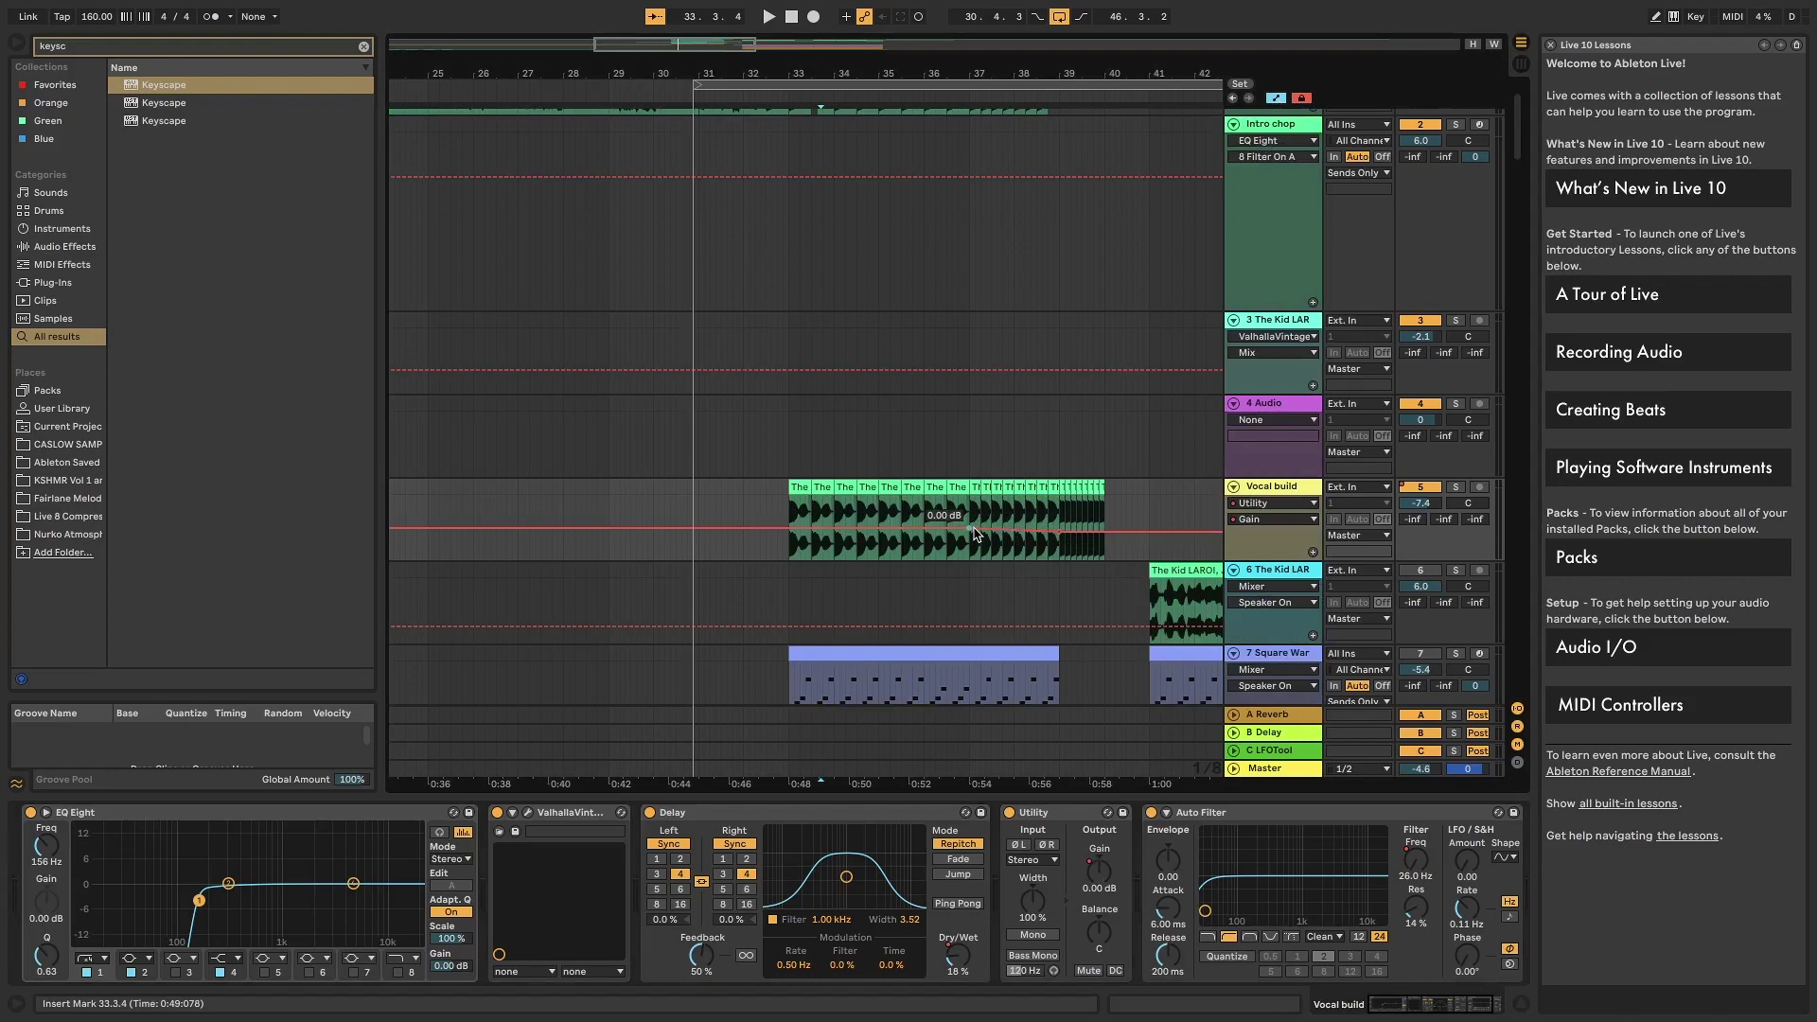
left_click(1303, 504)
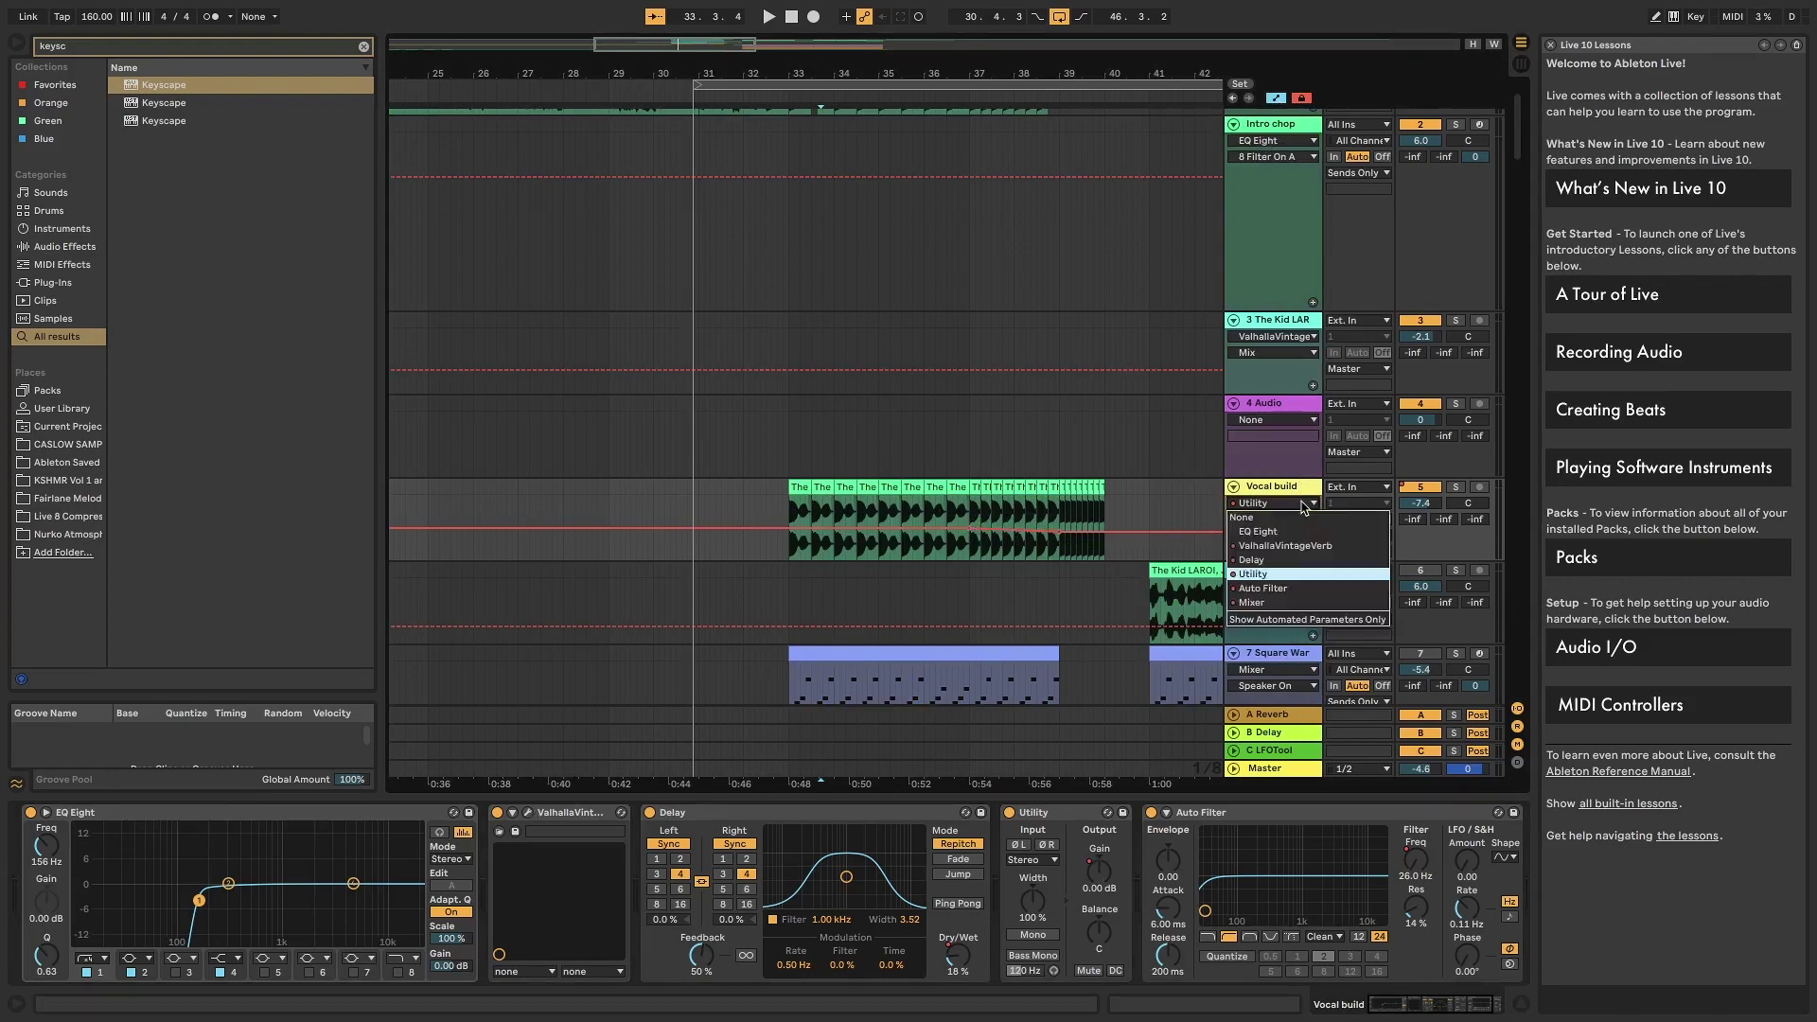
left_click(1289, 546)
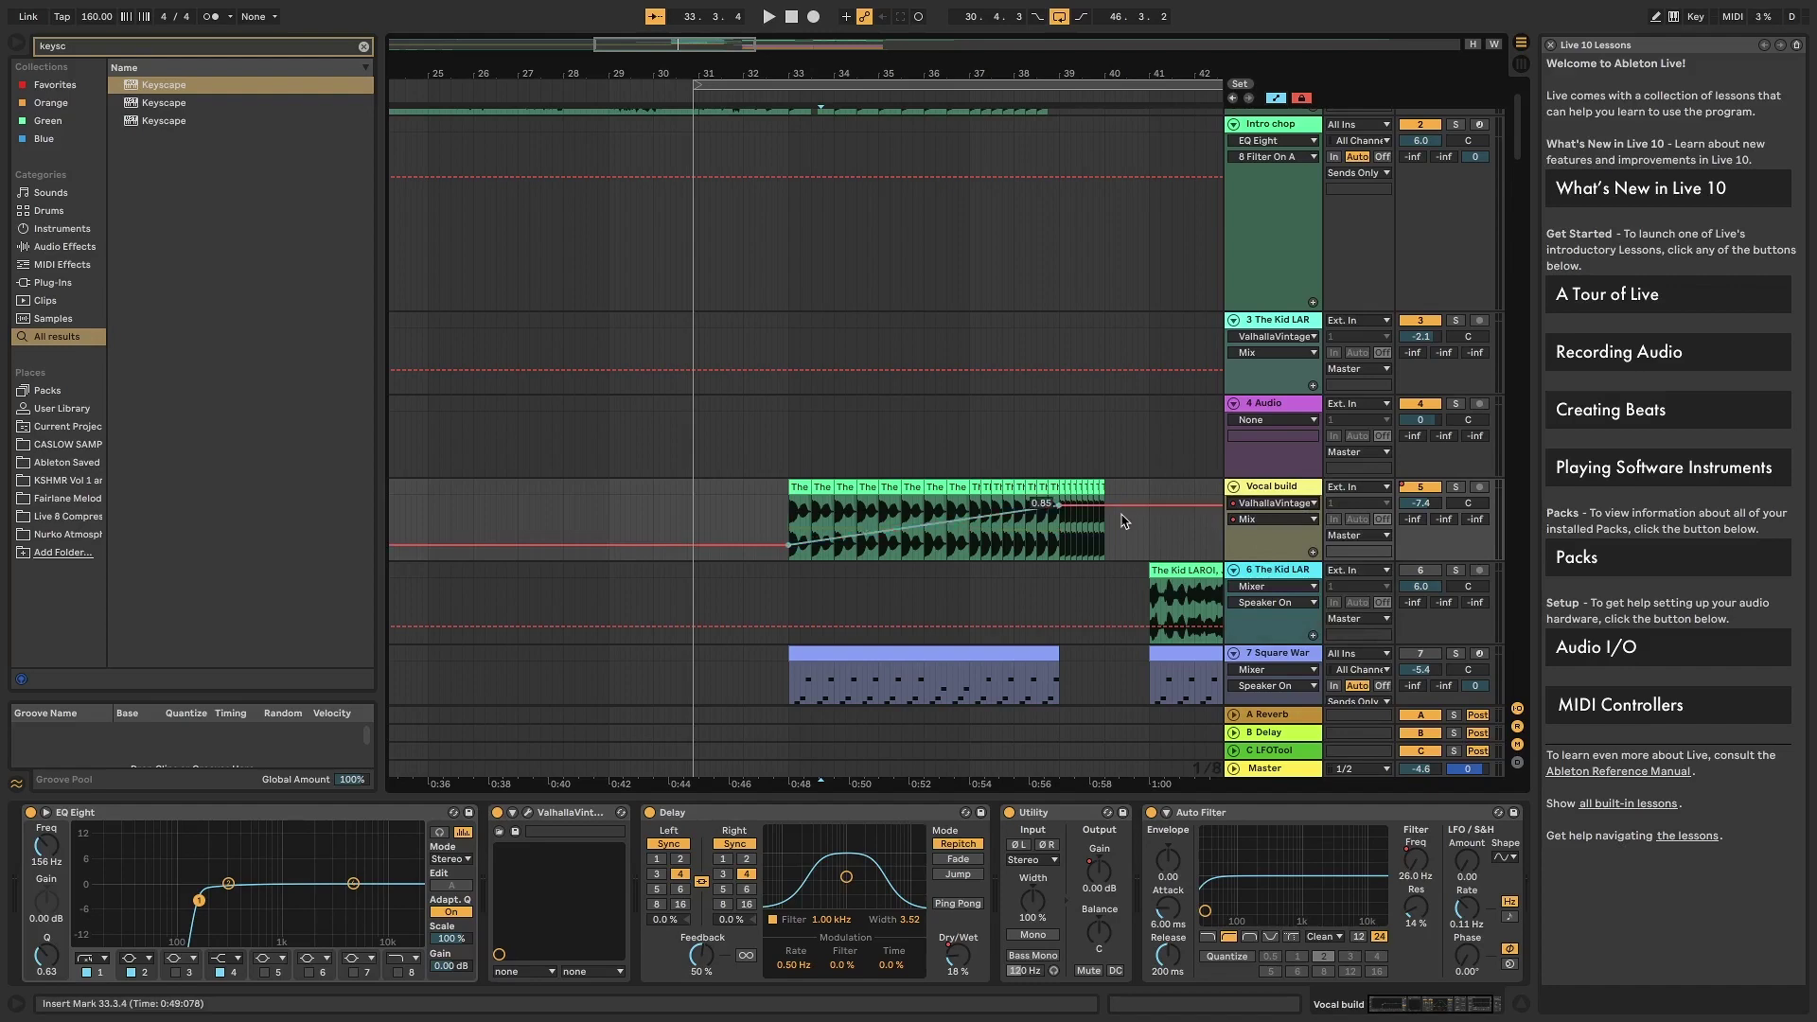
- Examine the ValhallaVintageVerb Mix automation ramp on the Vocal build track and play the soloed build-up
left_click(1278, 511)
left_click(641, 342)
left_click_drag(1045, 516, 1056, 511)
key("space")
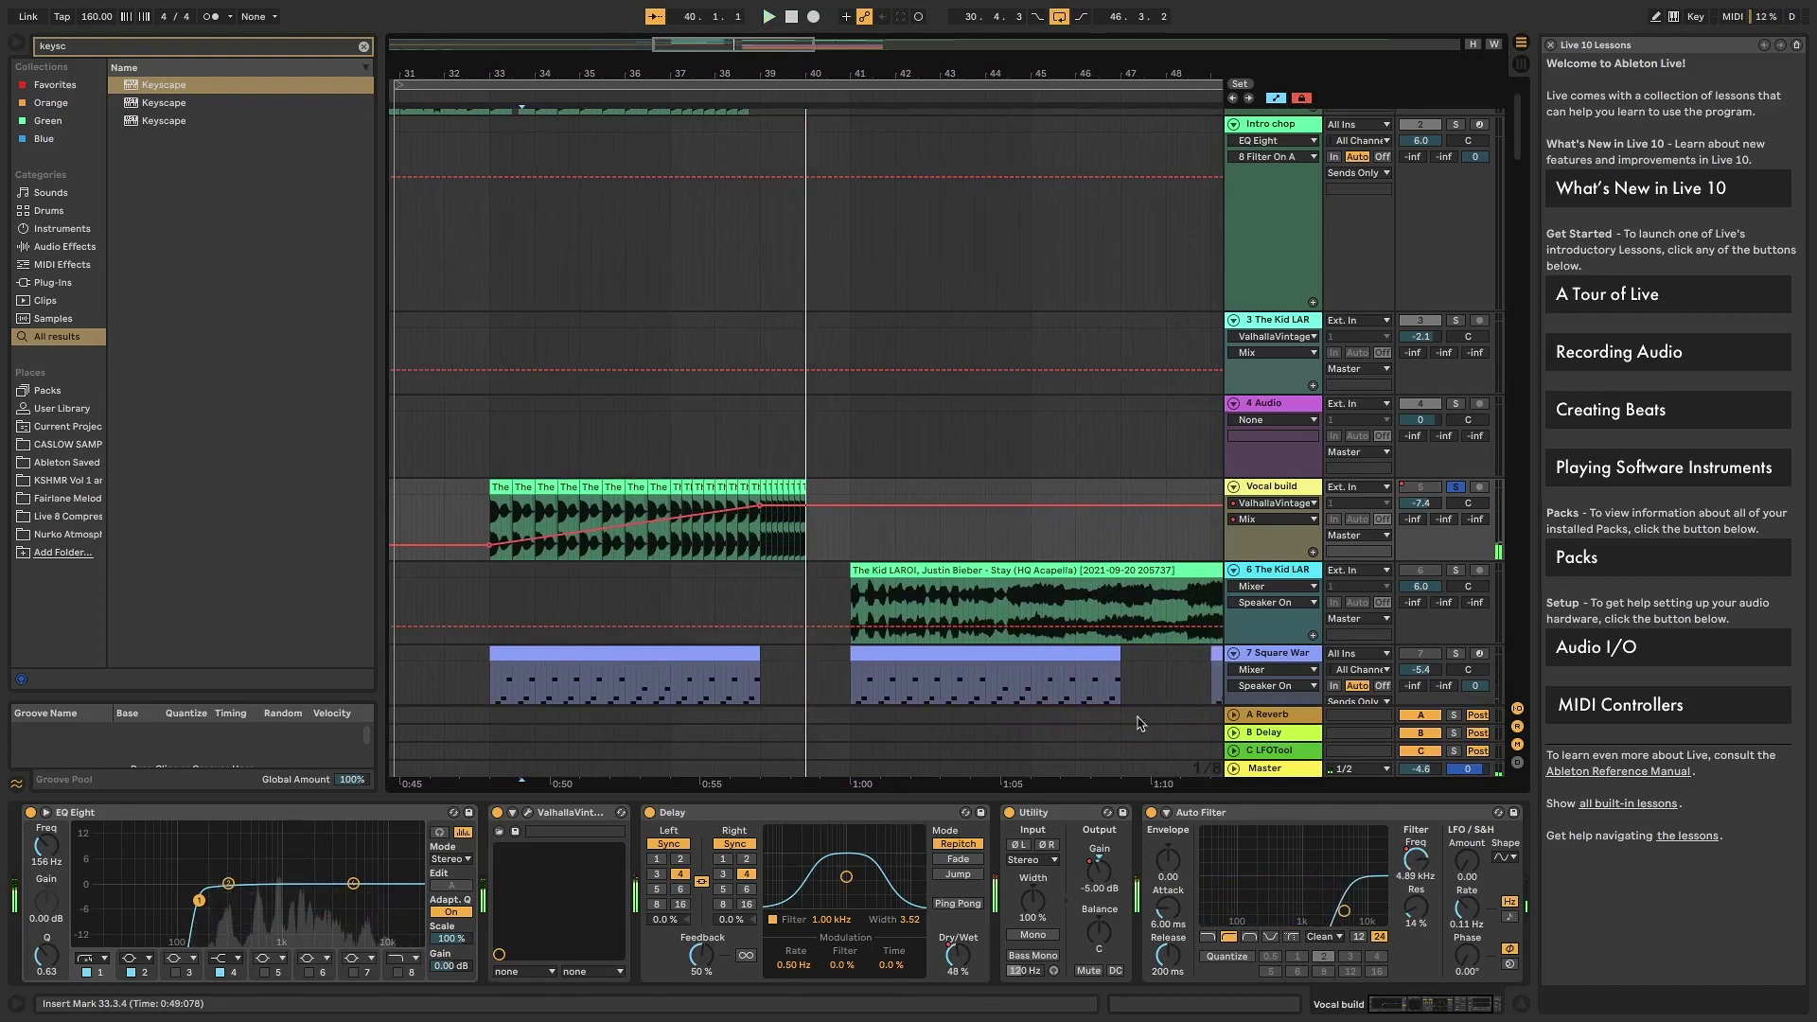
- Show the Auto Filter Frequency and Delay Dry/Wet automation of the Vocal build track
left_click(791, 511)
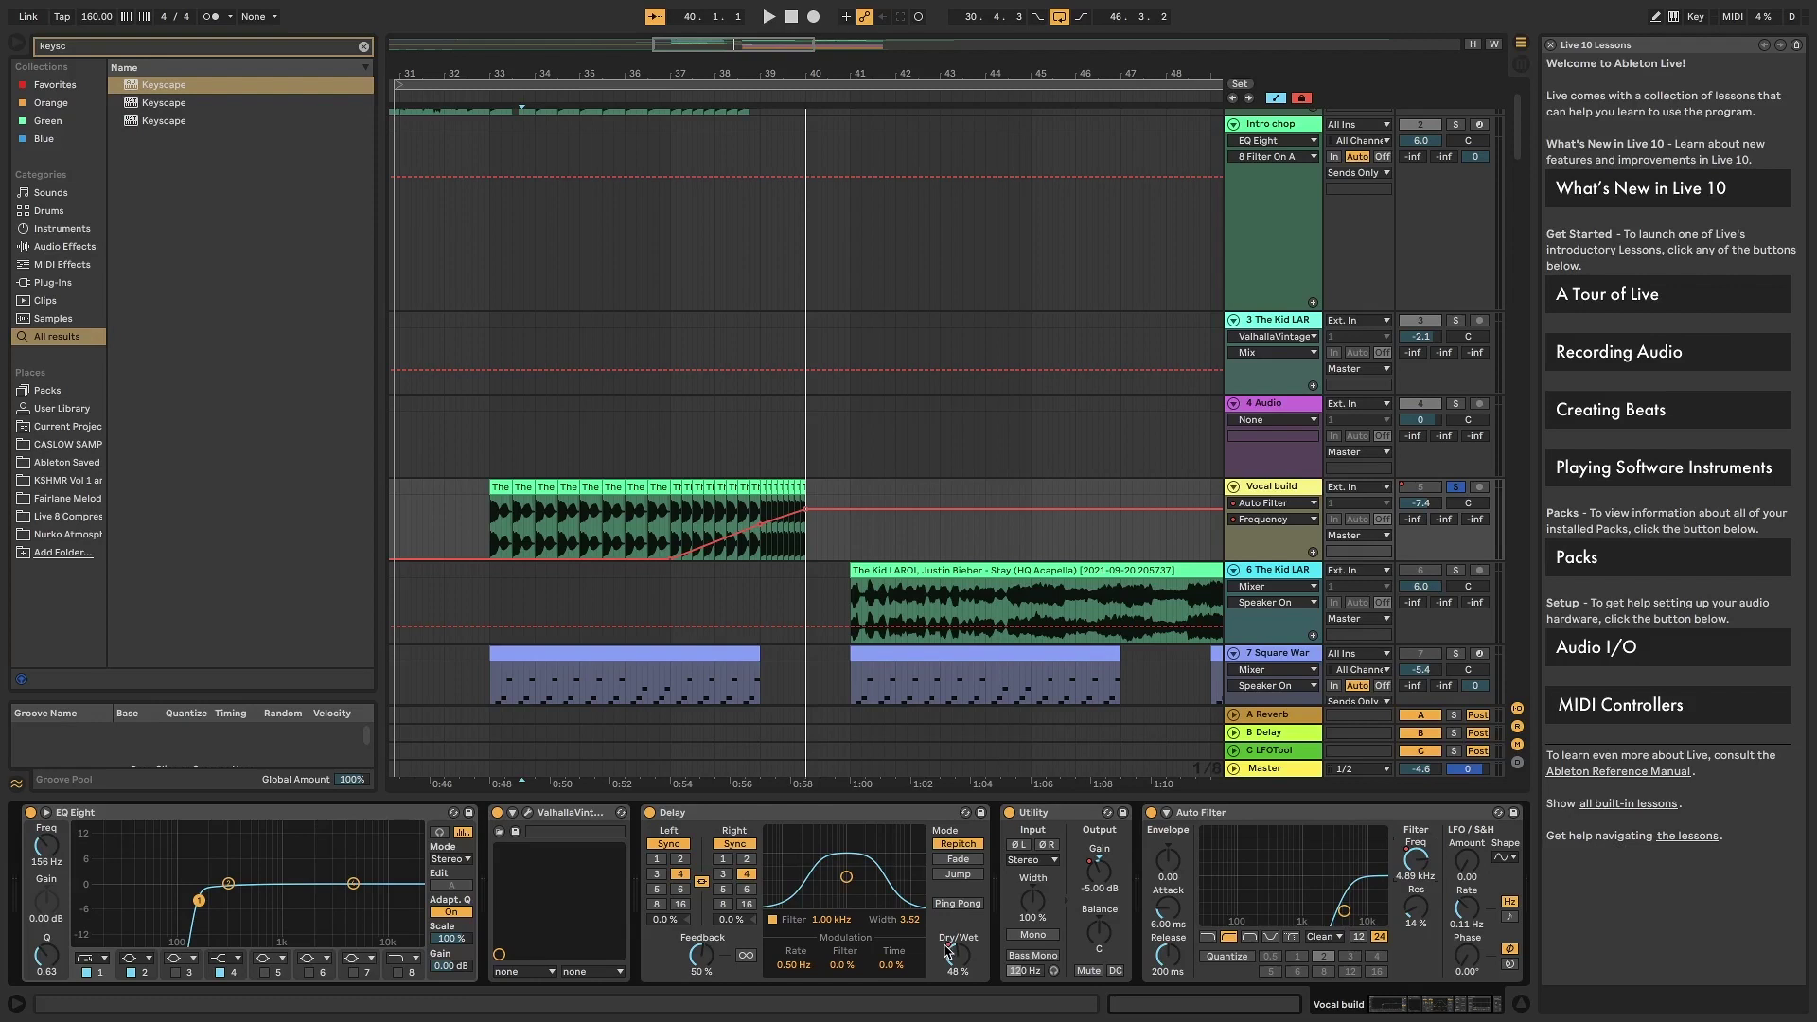
left_click(1273, 502)
left_click(1273, 566)
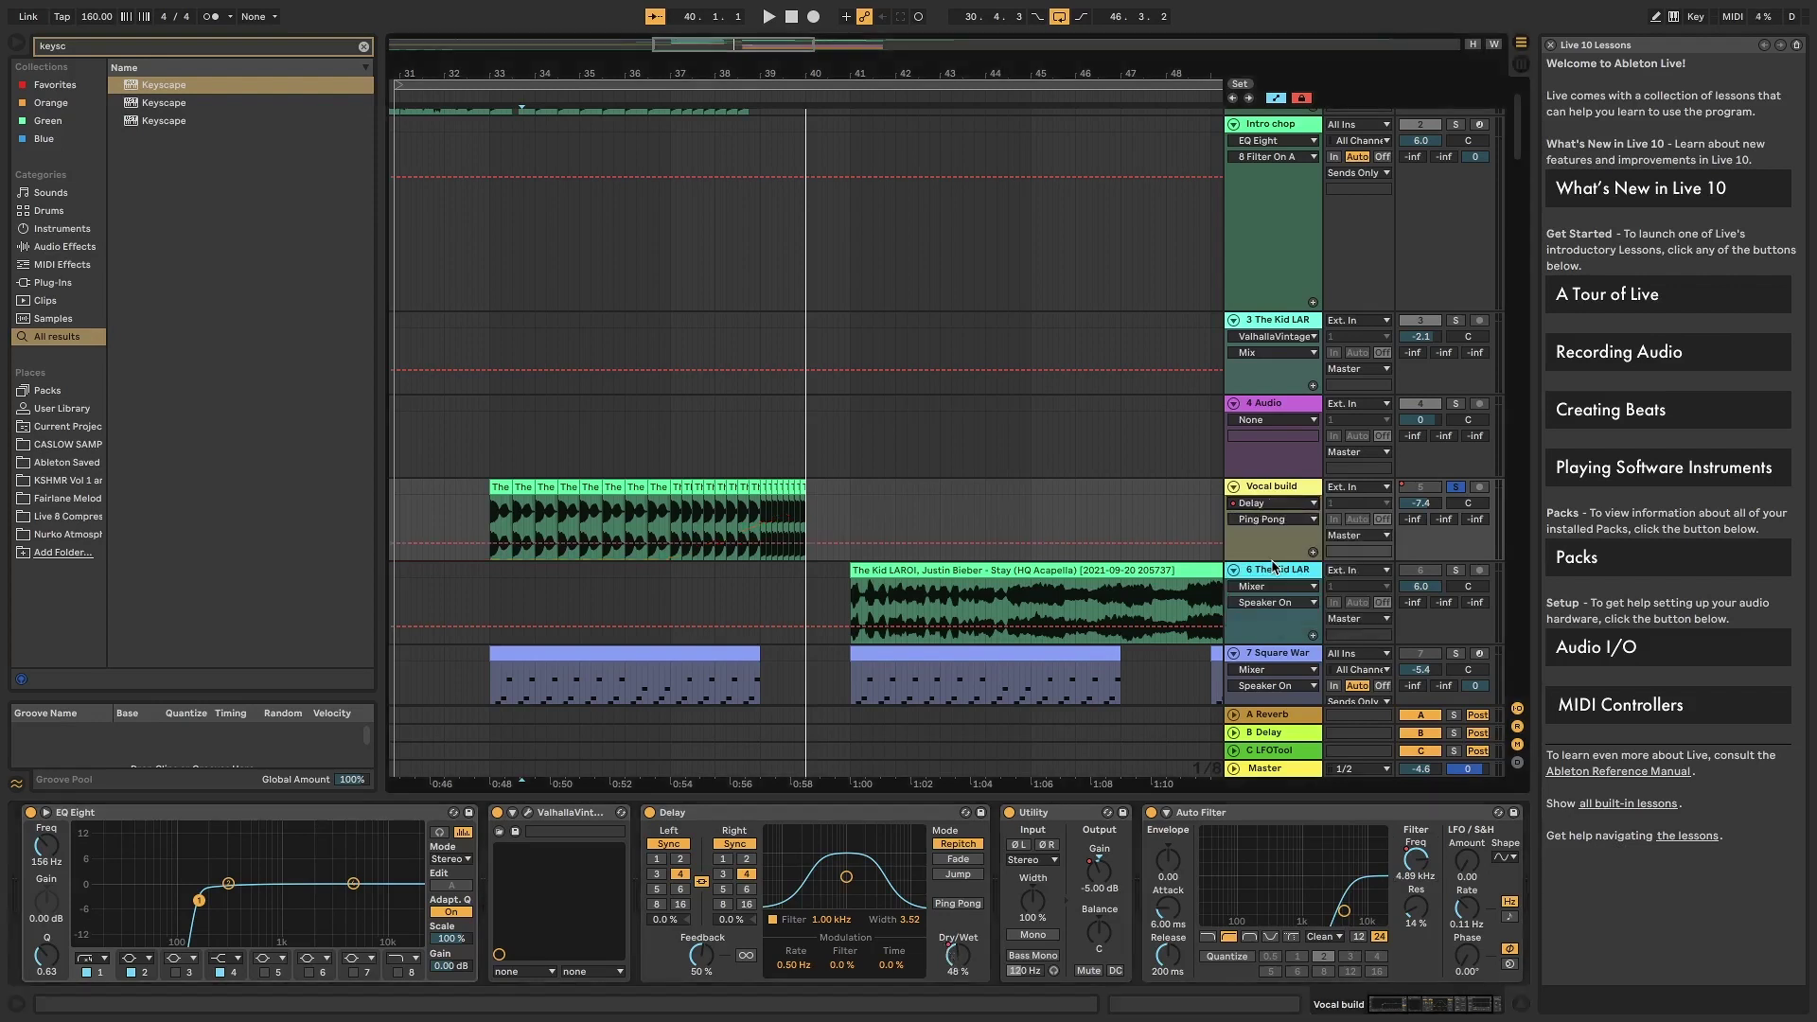
left_click(949, 958)
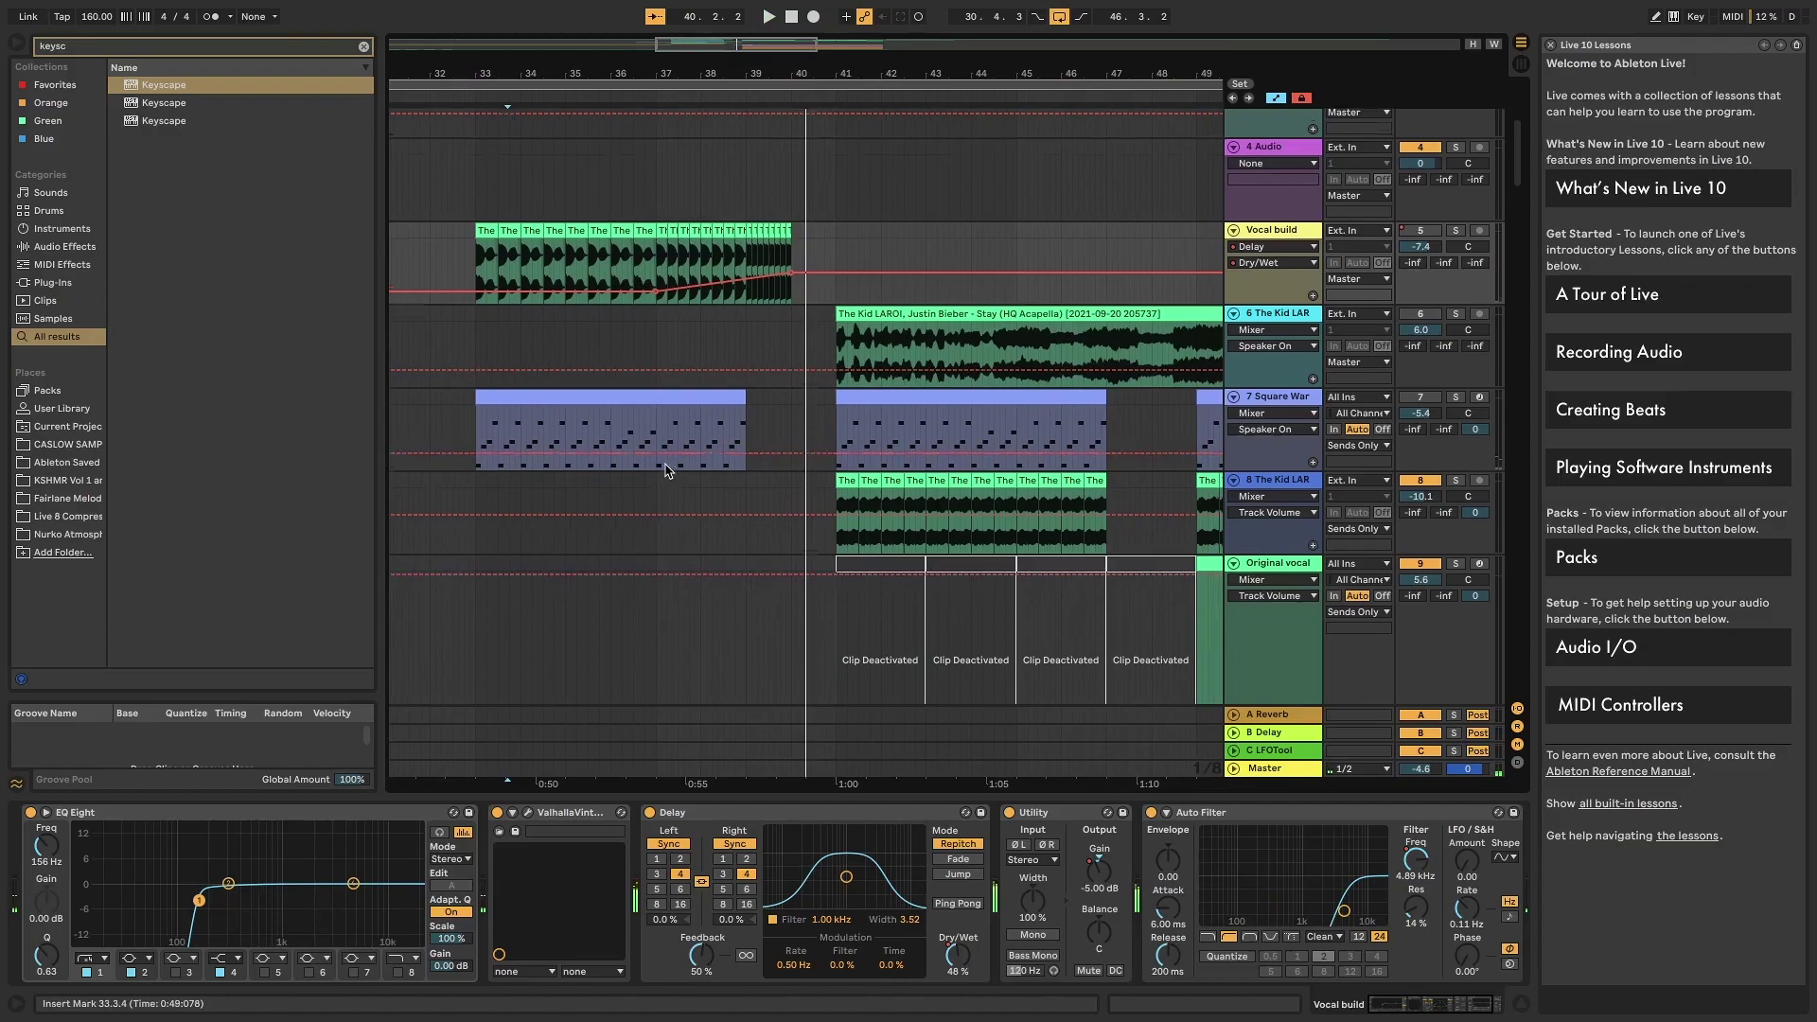
- Solo the FX group and play its sweep and riser clips from 33.1.1
scroll(666, 472, "down", 1)
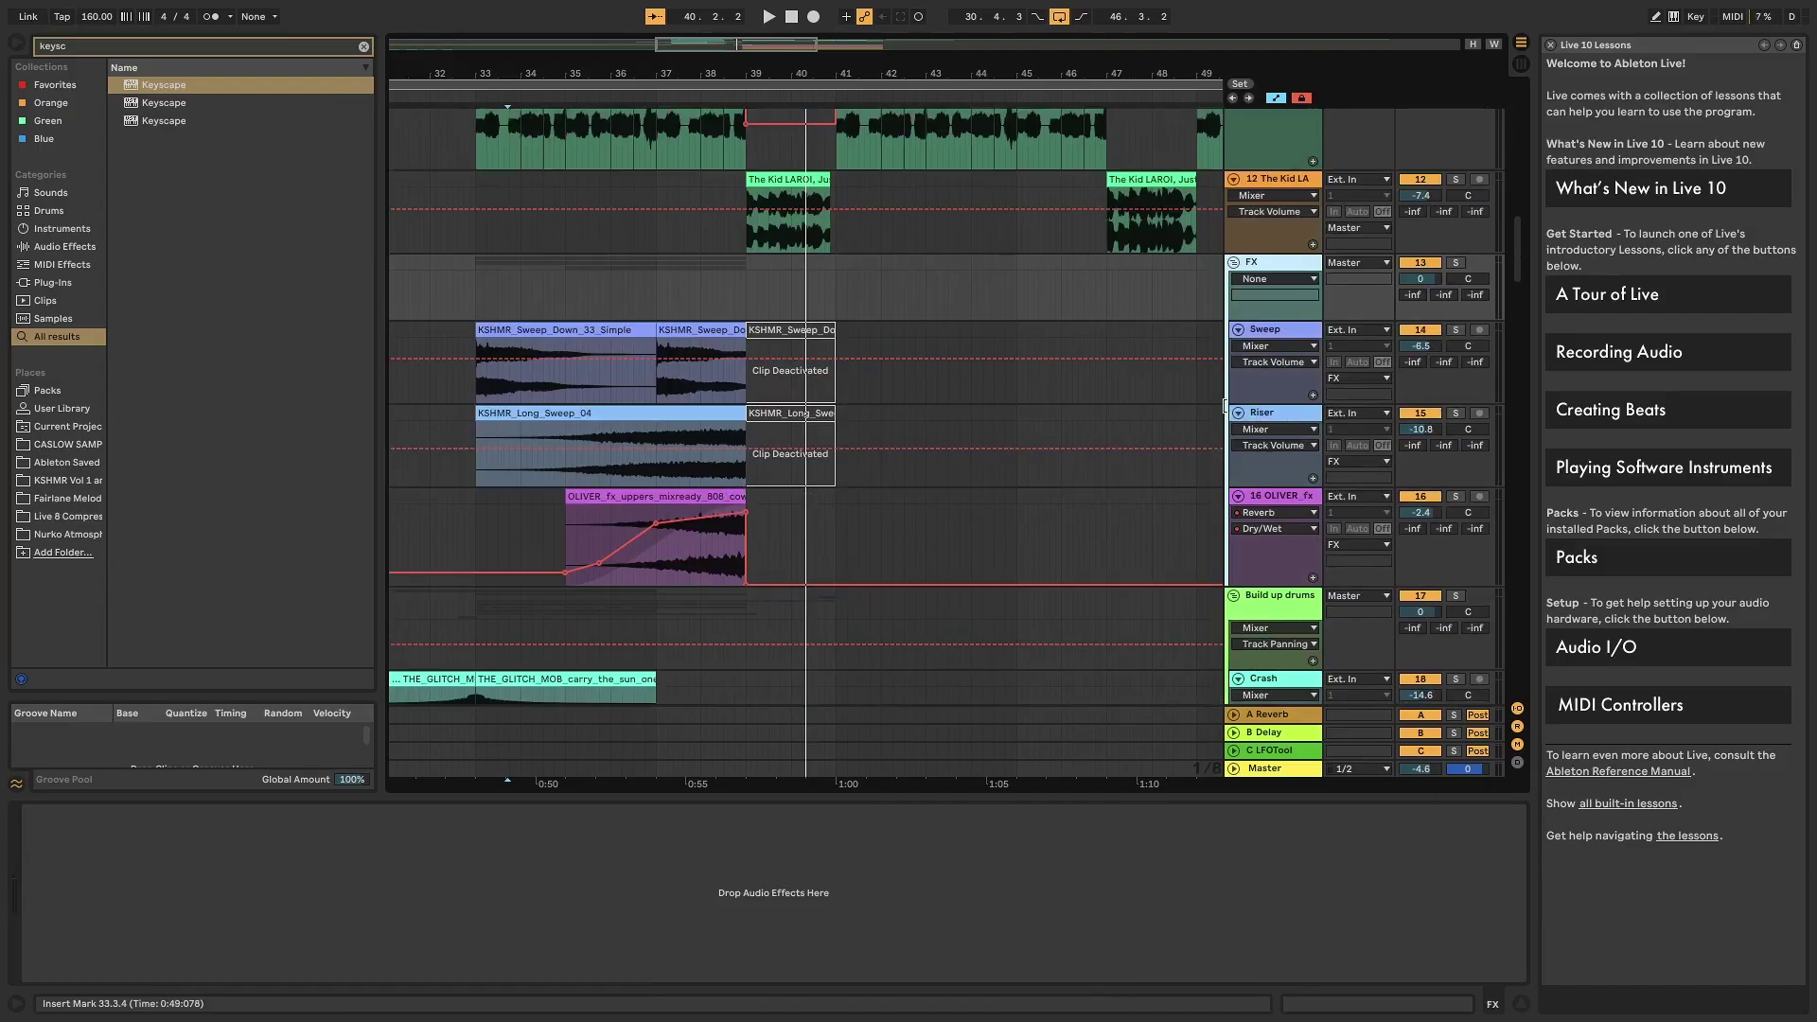
left_click(1457, 263)
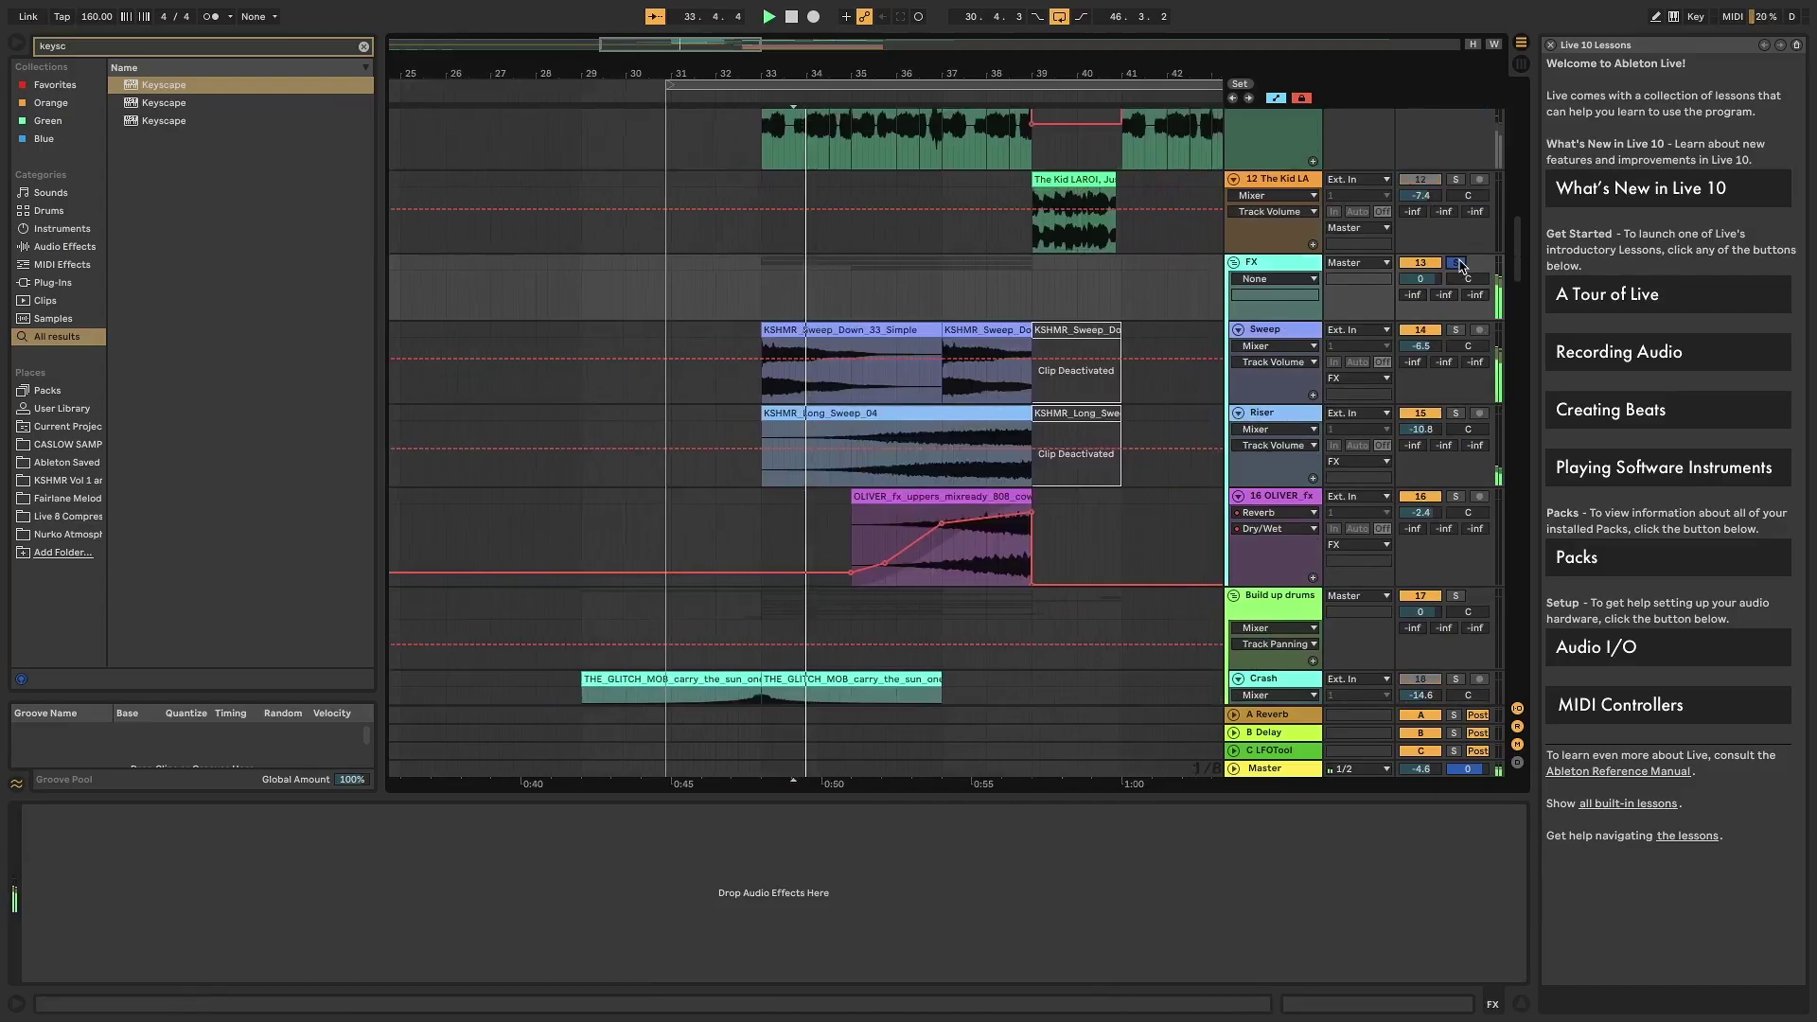
left_click(762, 364)
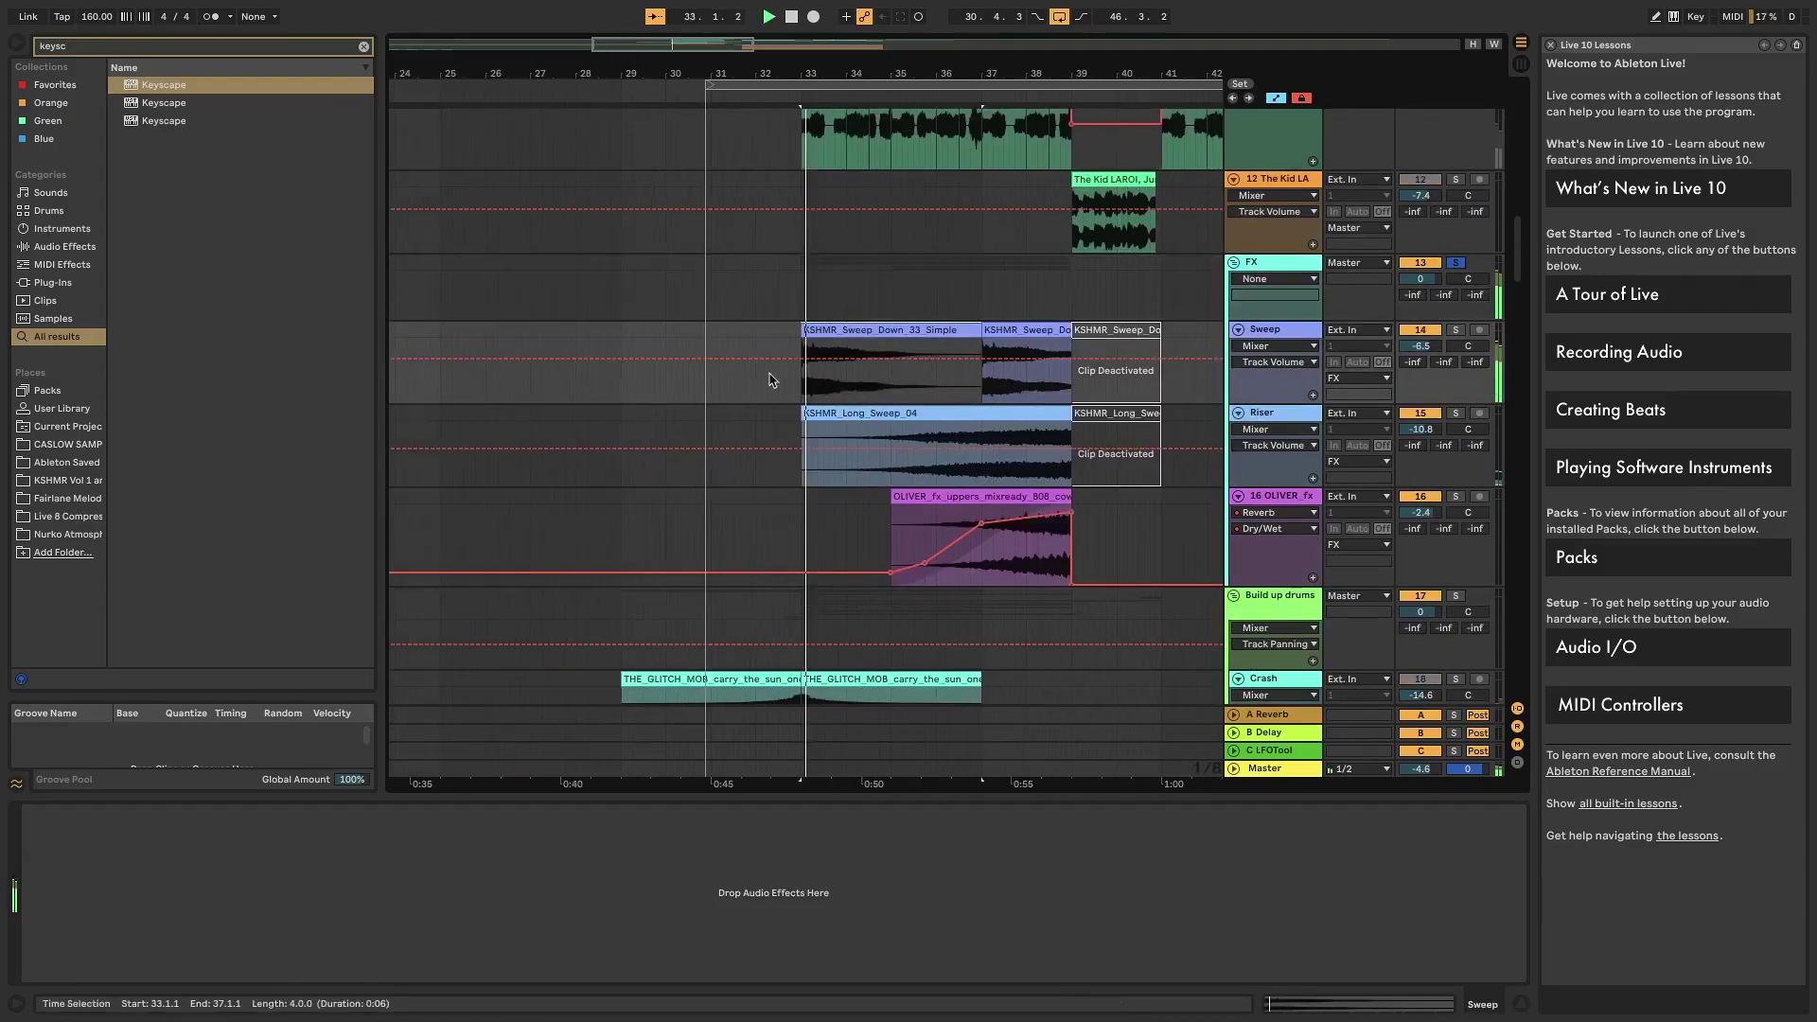
scroll(757, 402, "down", 1)
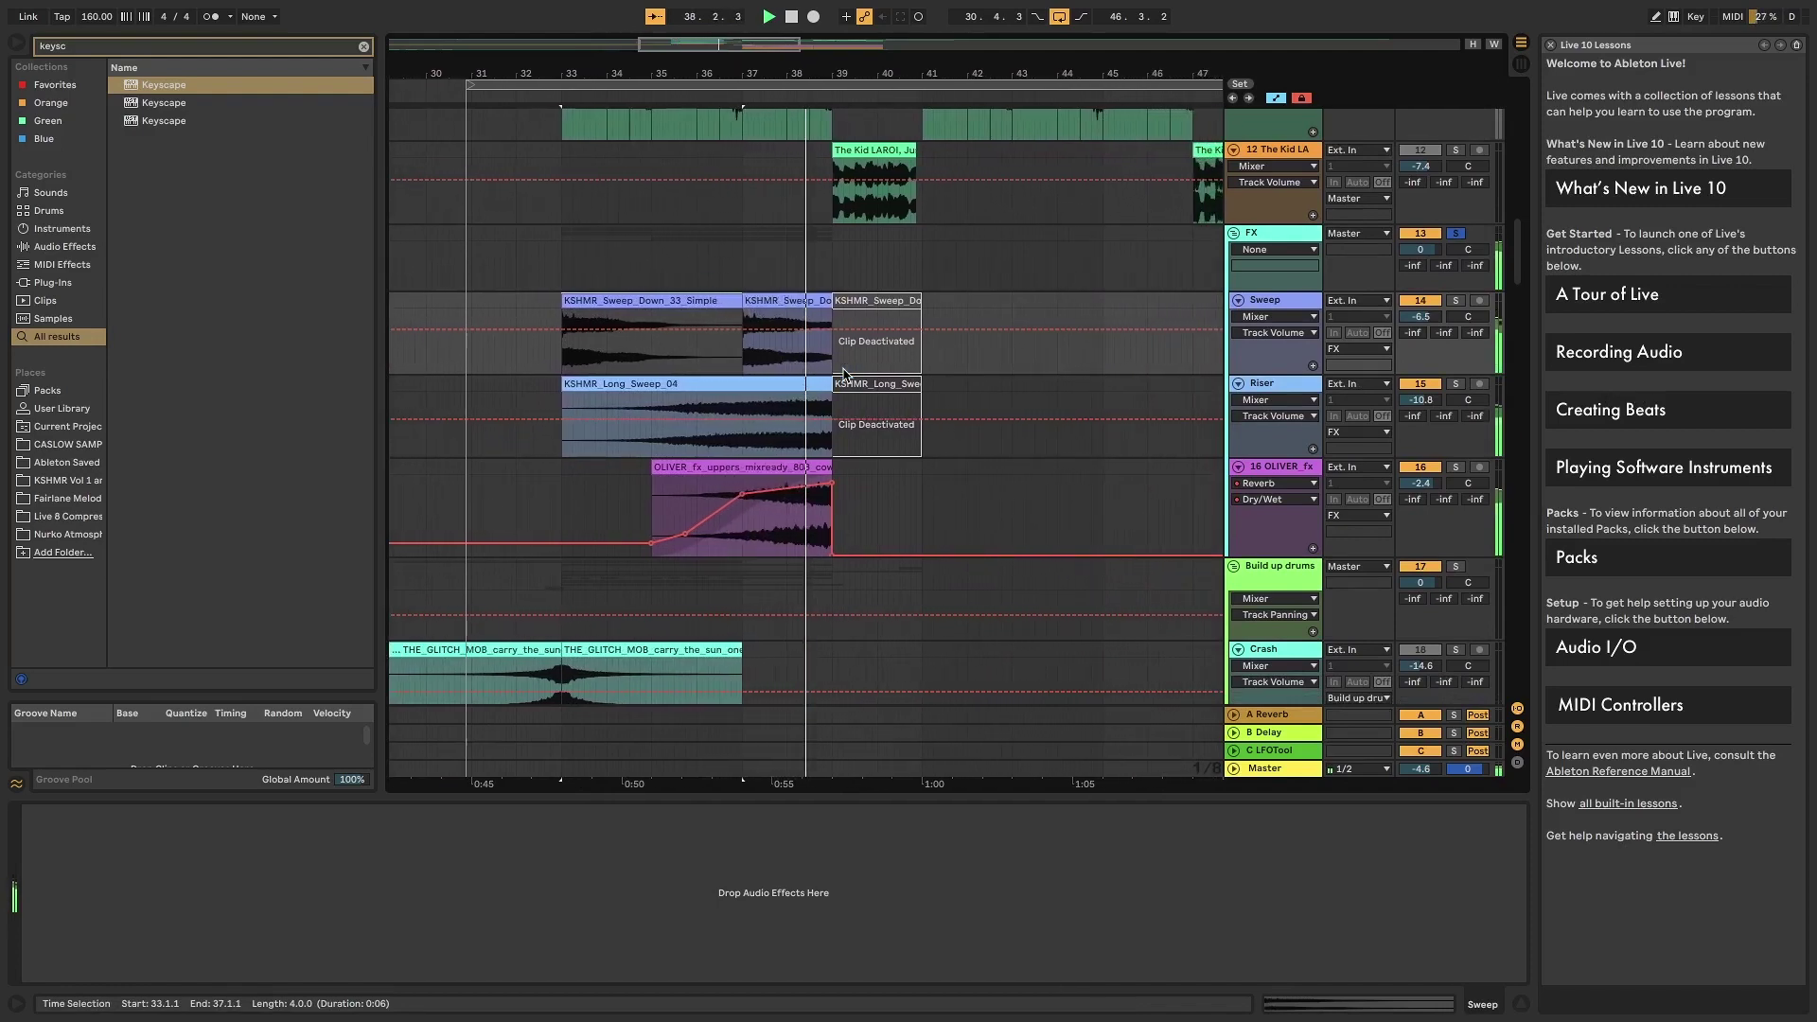
key("space")
- Inspect the Reverb Dry/Wet automation over the OLIVER_fx clip on track 16 and play the track soloed
left_click(769, 464)
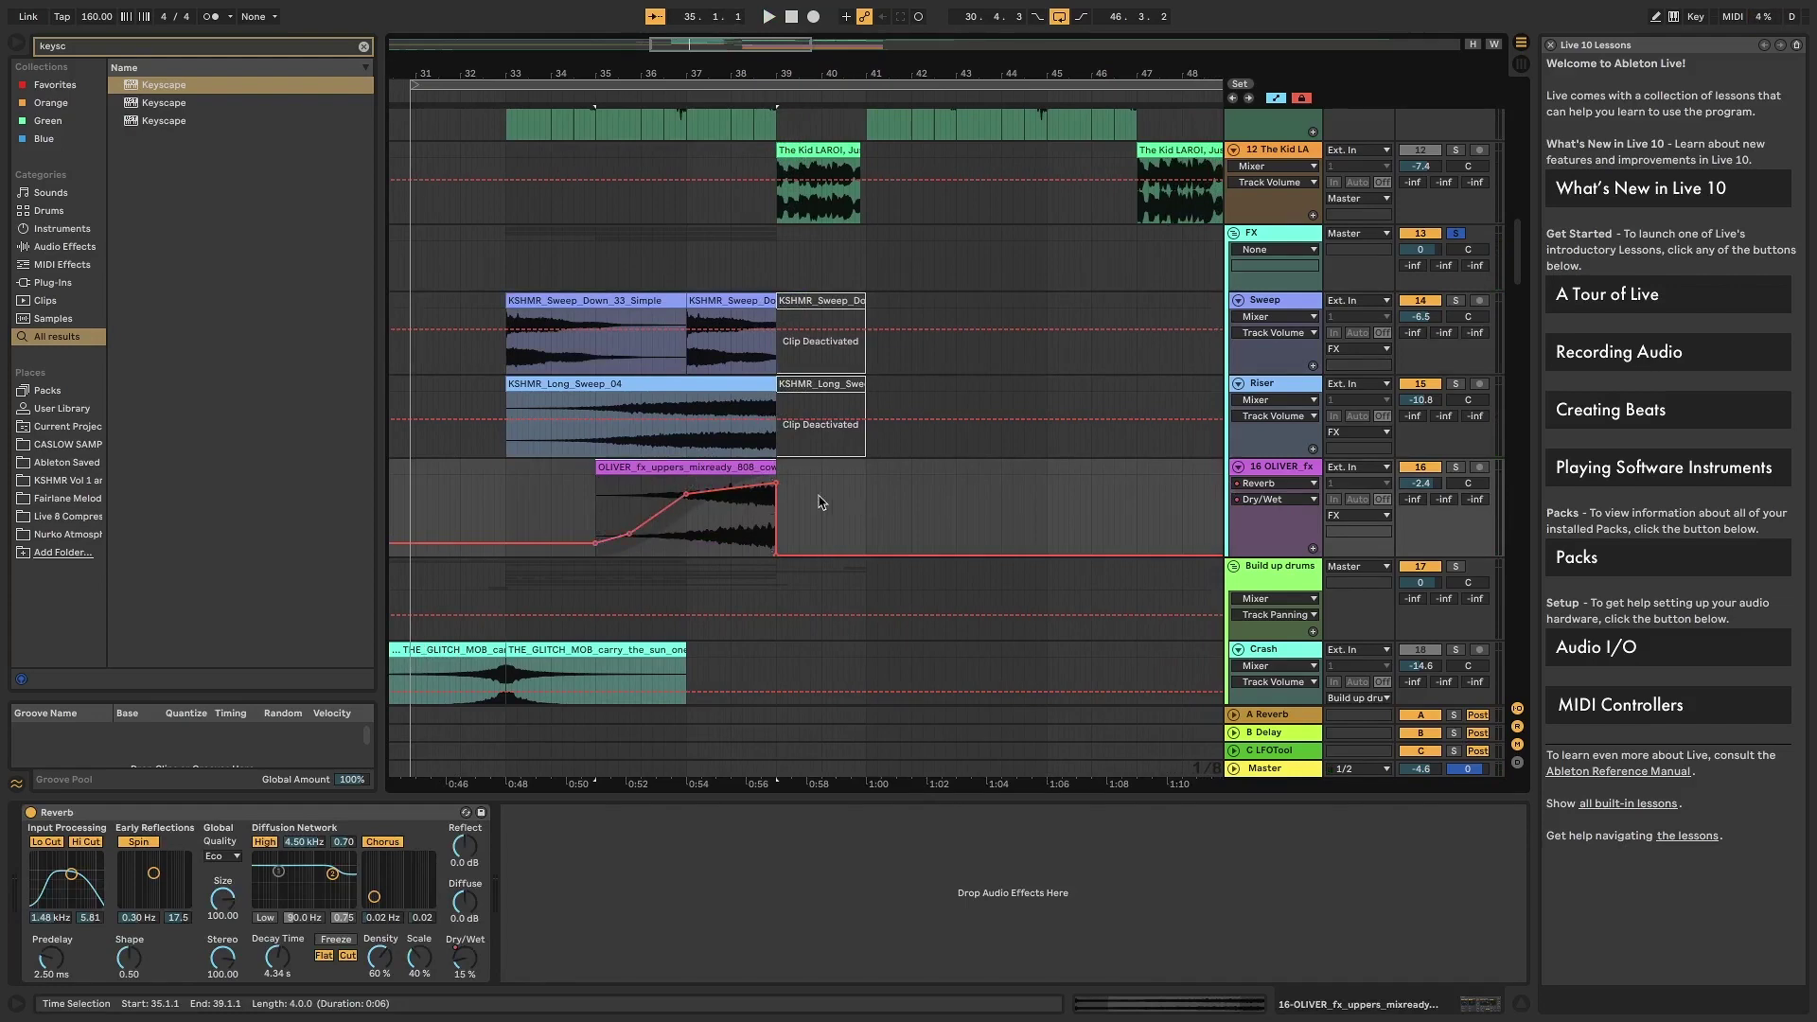
left_click(1282, 503)
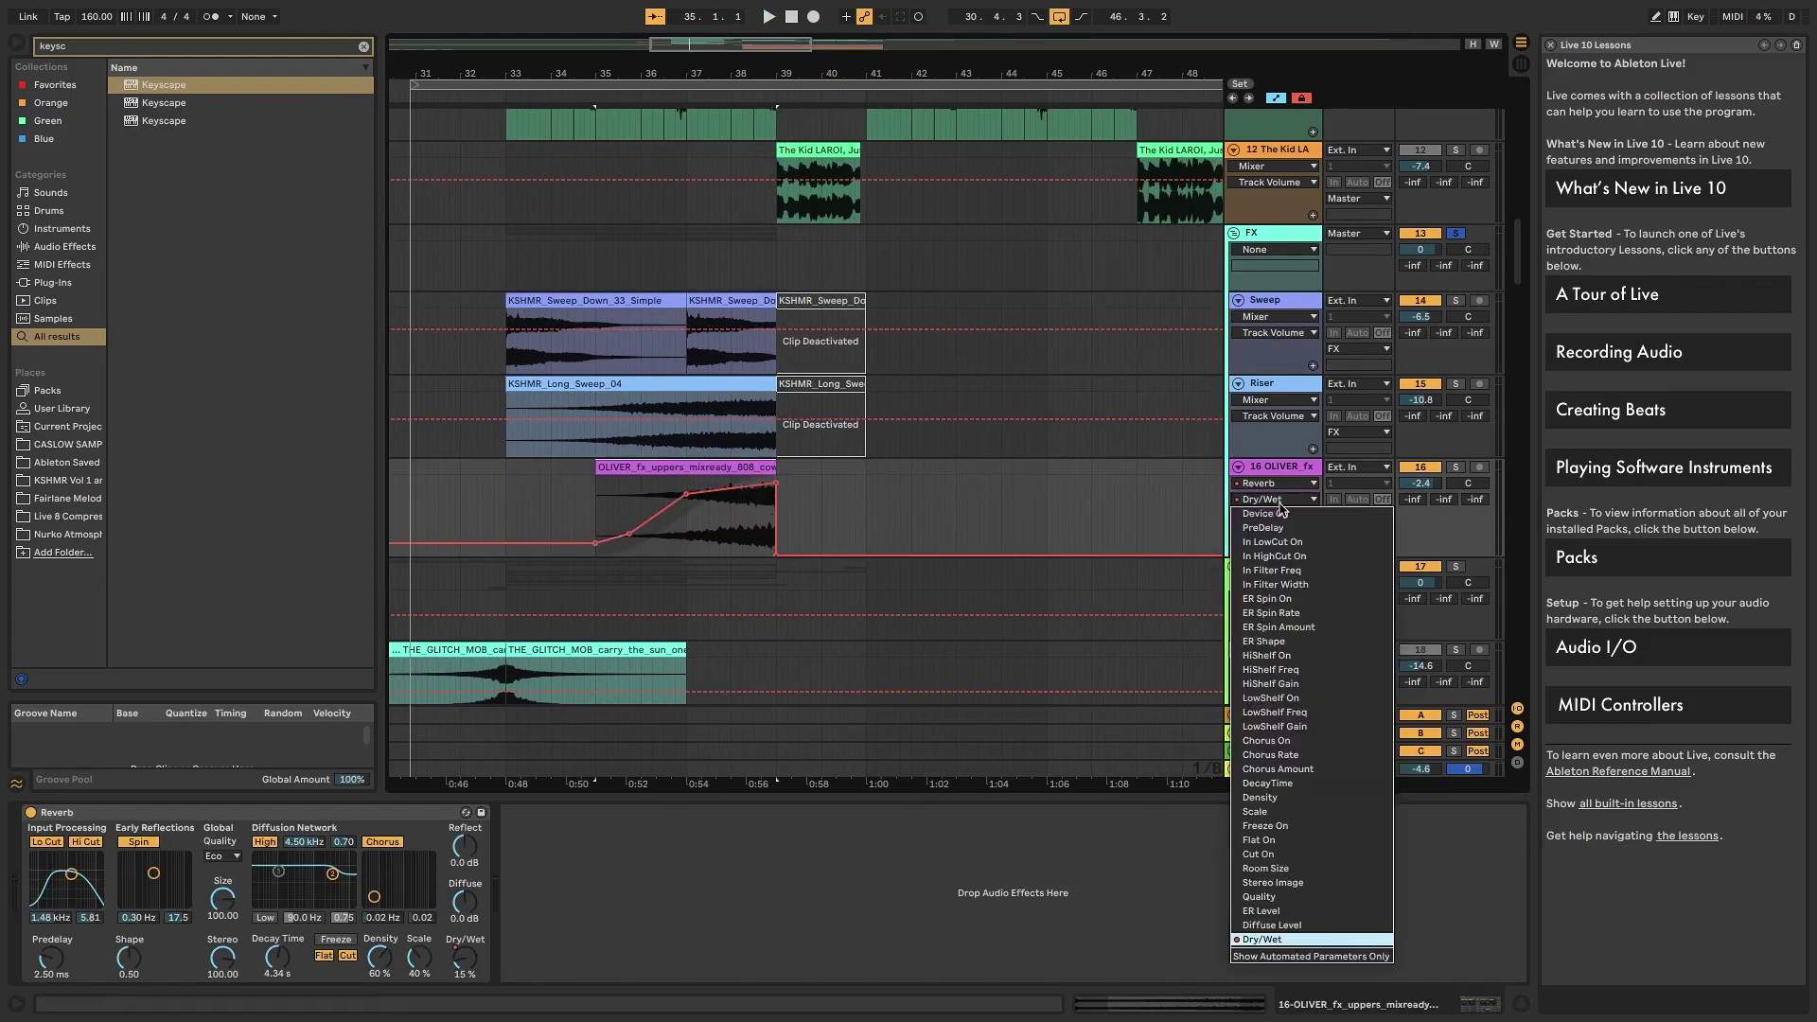
left_click(1282, 503)
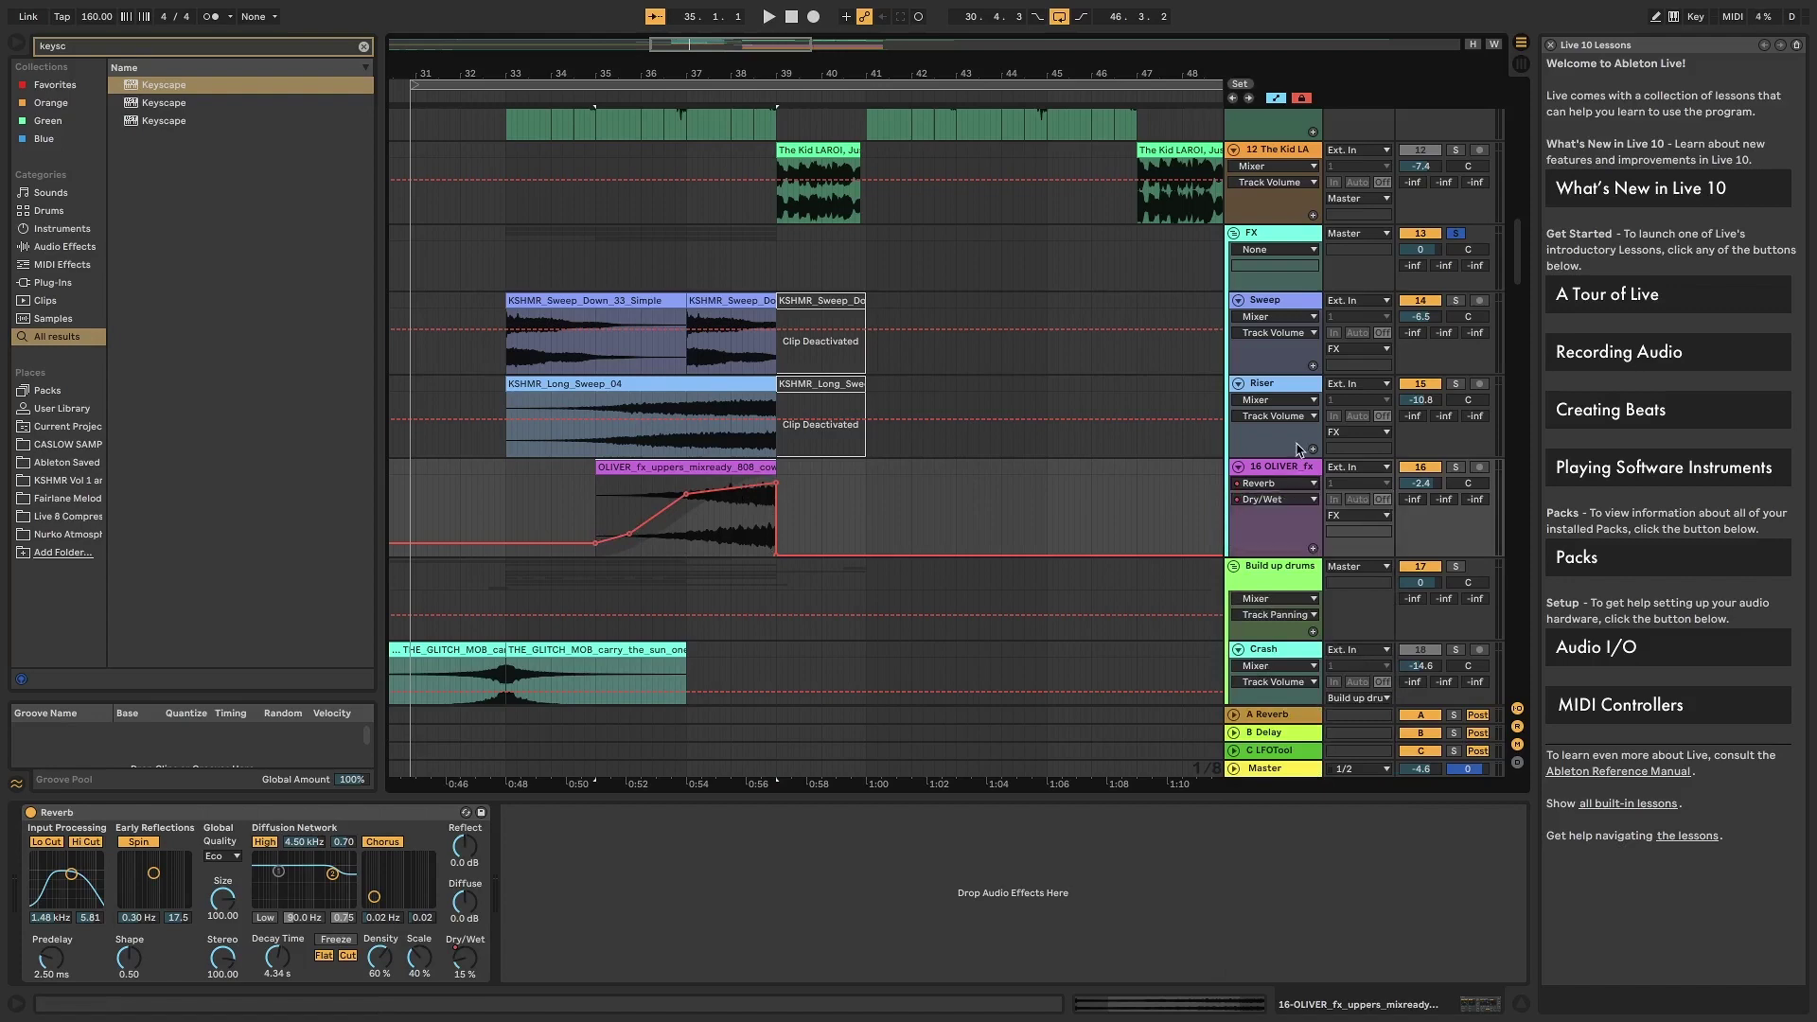
key("space")
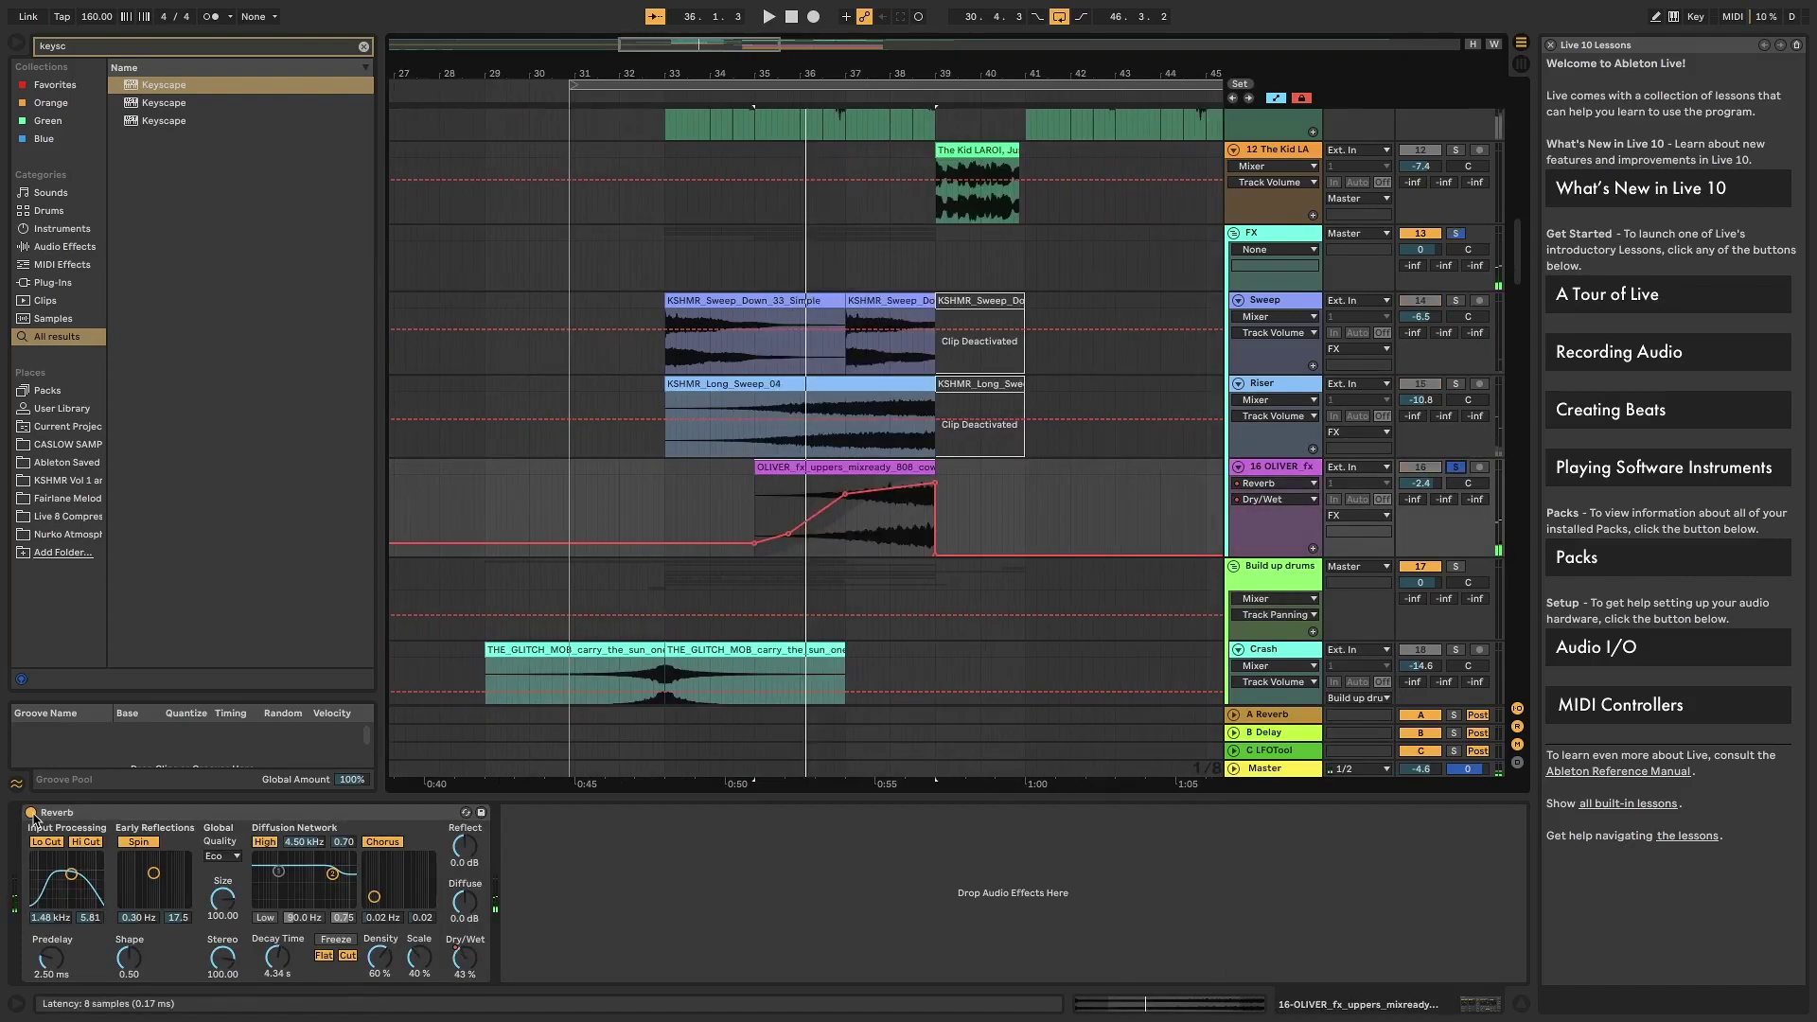
- Bypass and re-enable track 16's Reverb during playback to compare the OLIVER_fx clip dry and wet
left_click(31, 813)
key("space")
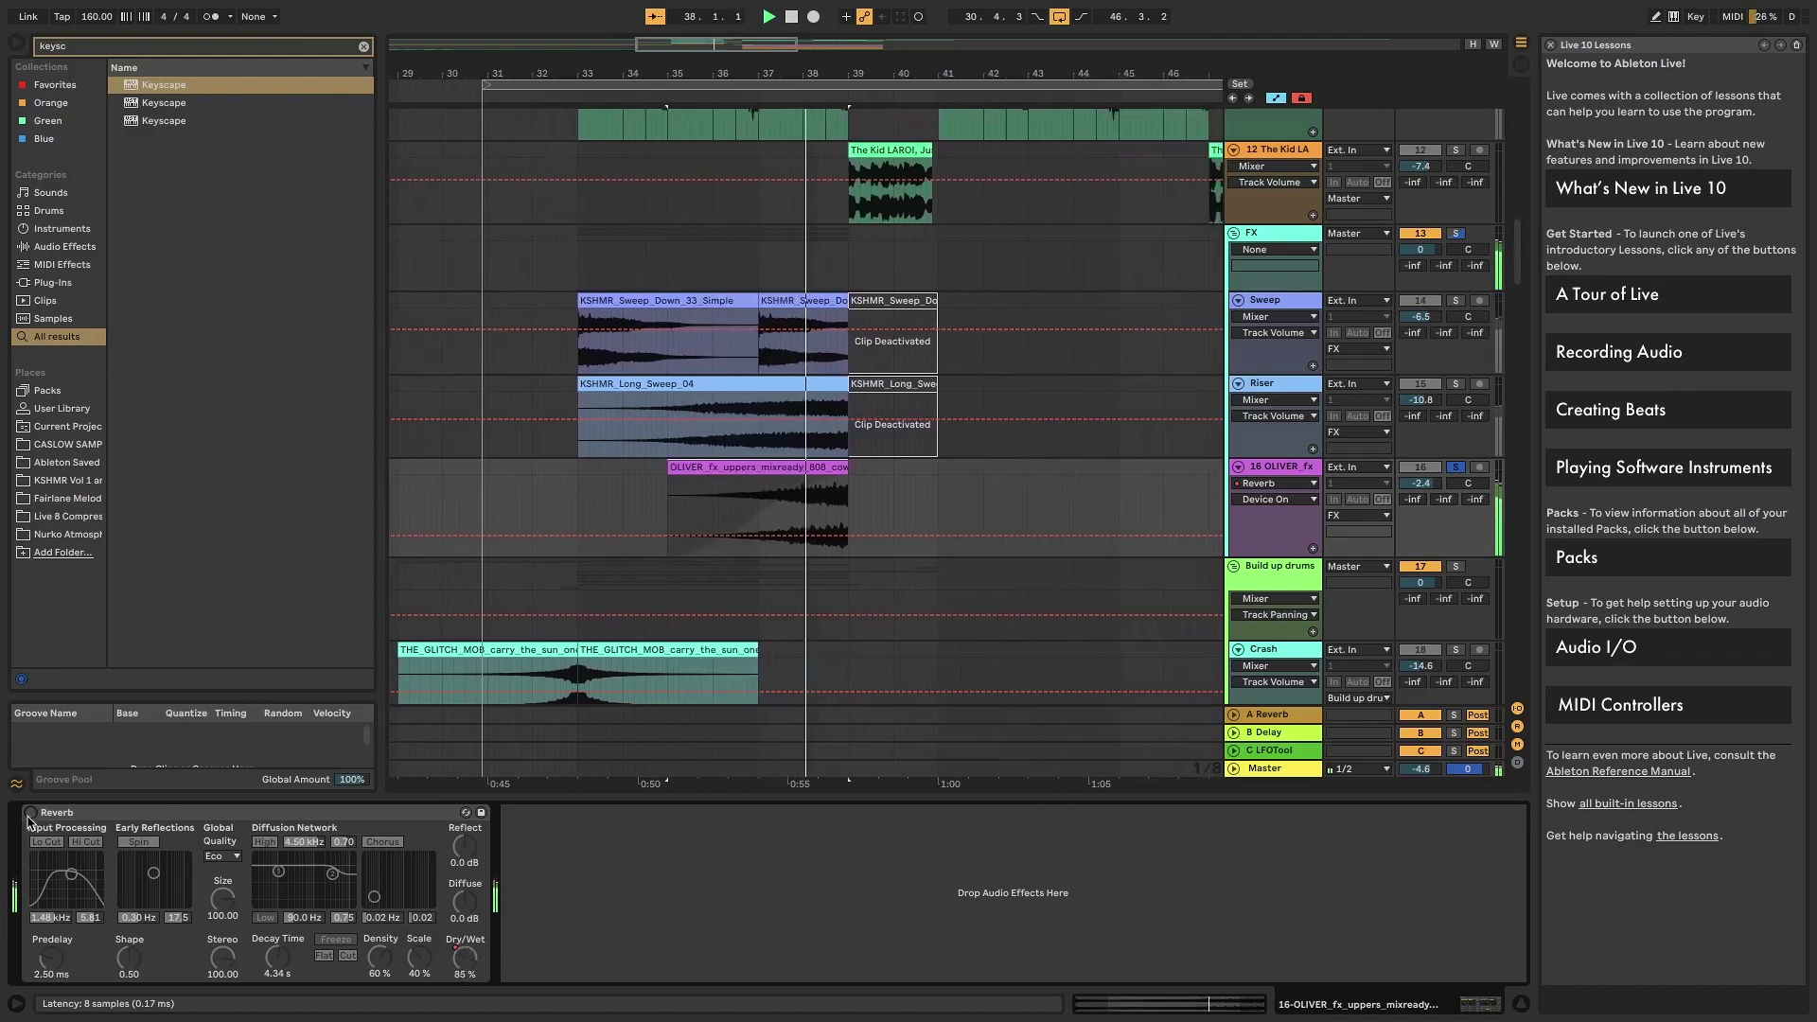
left_click(30, 812)
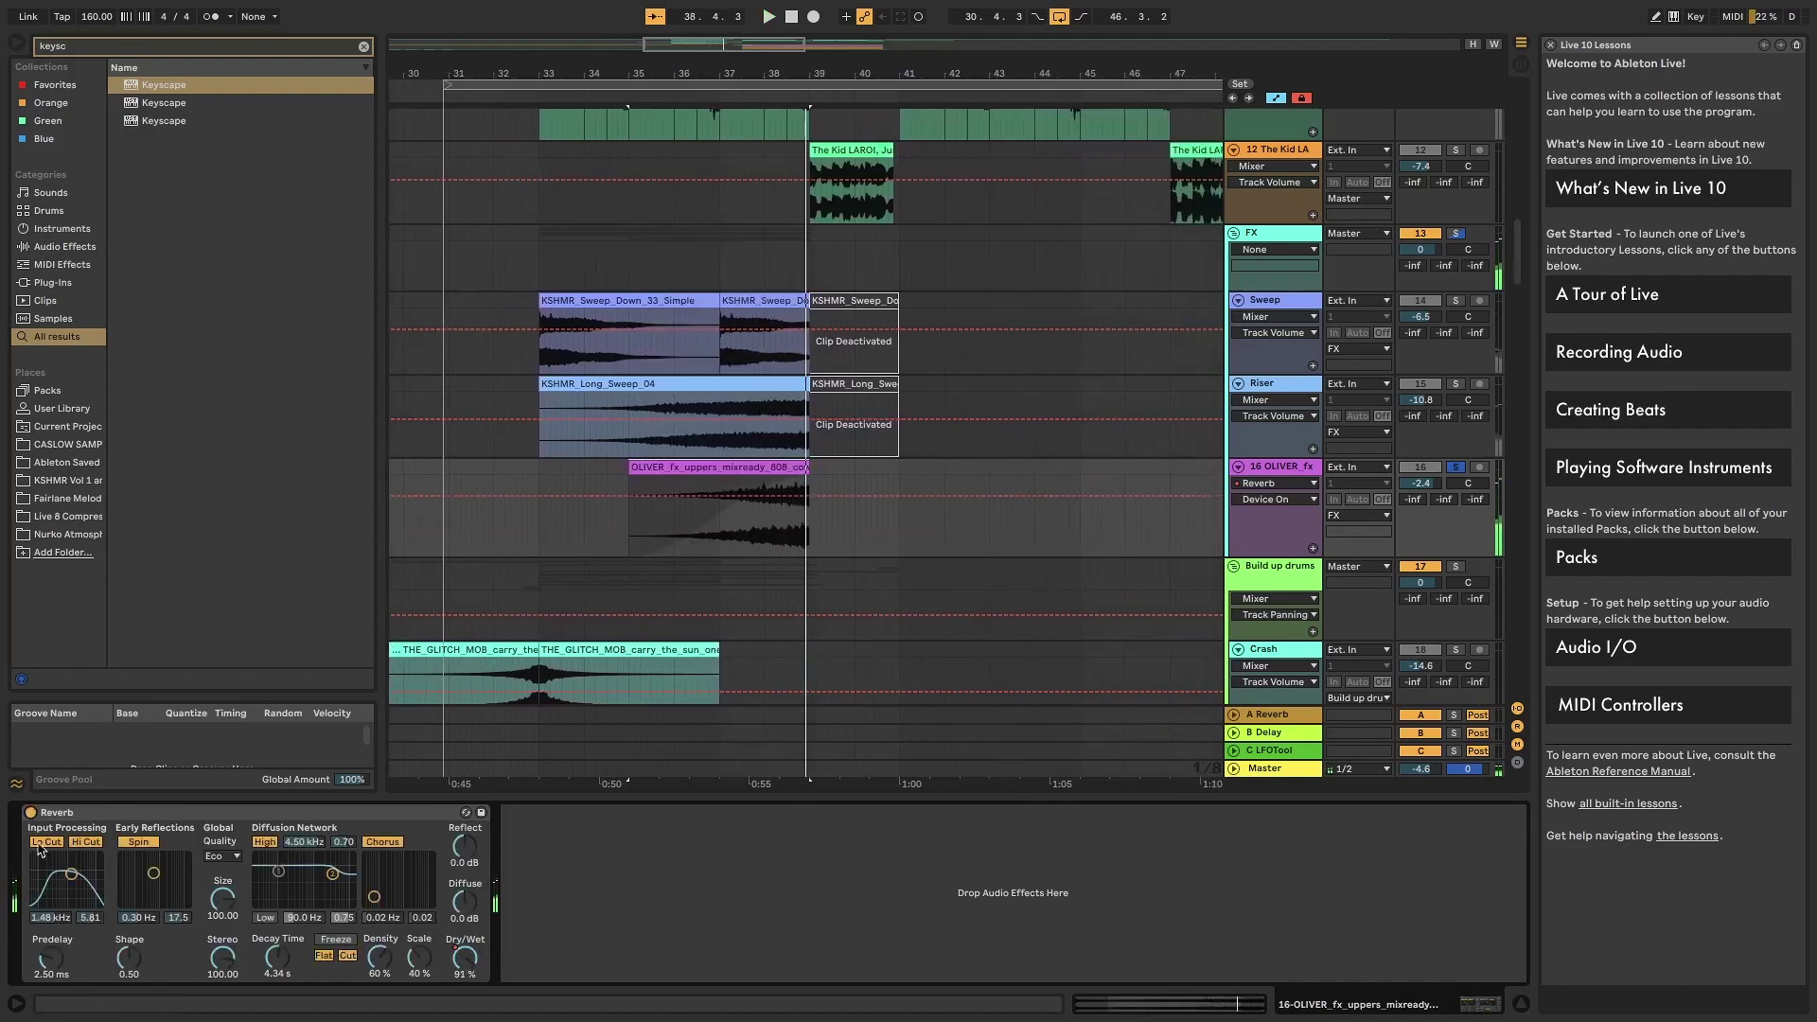
left_click(909, 617)
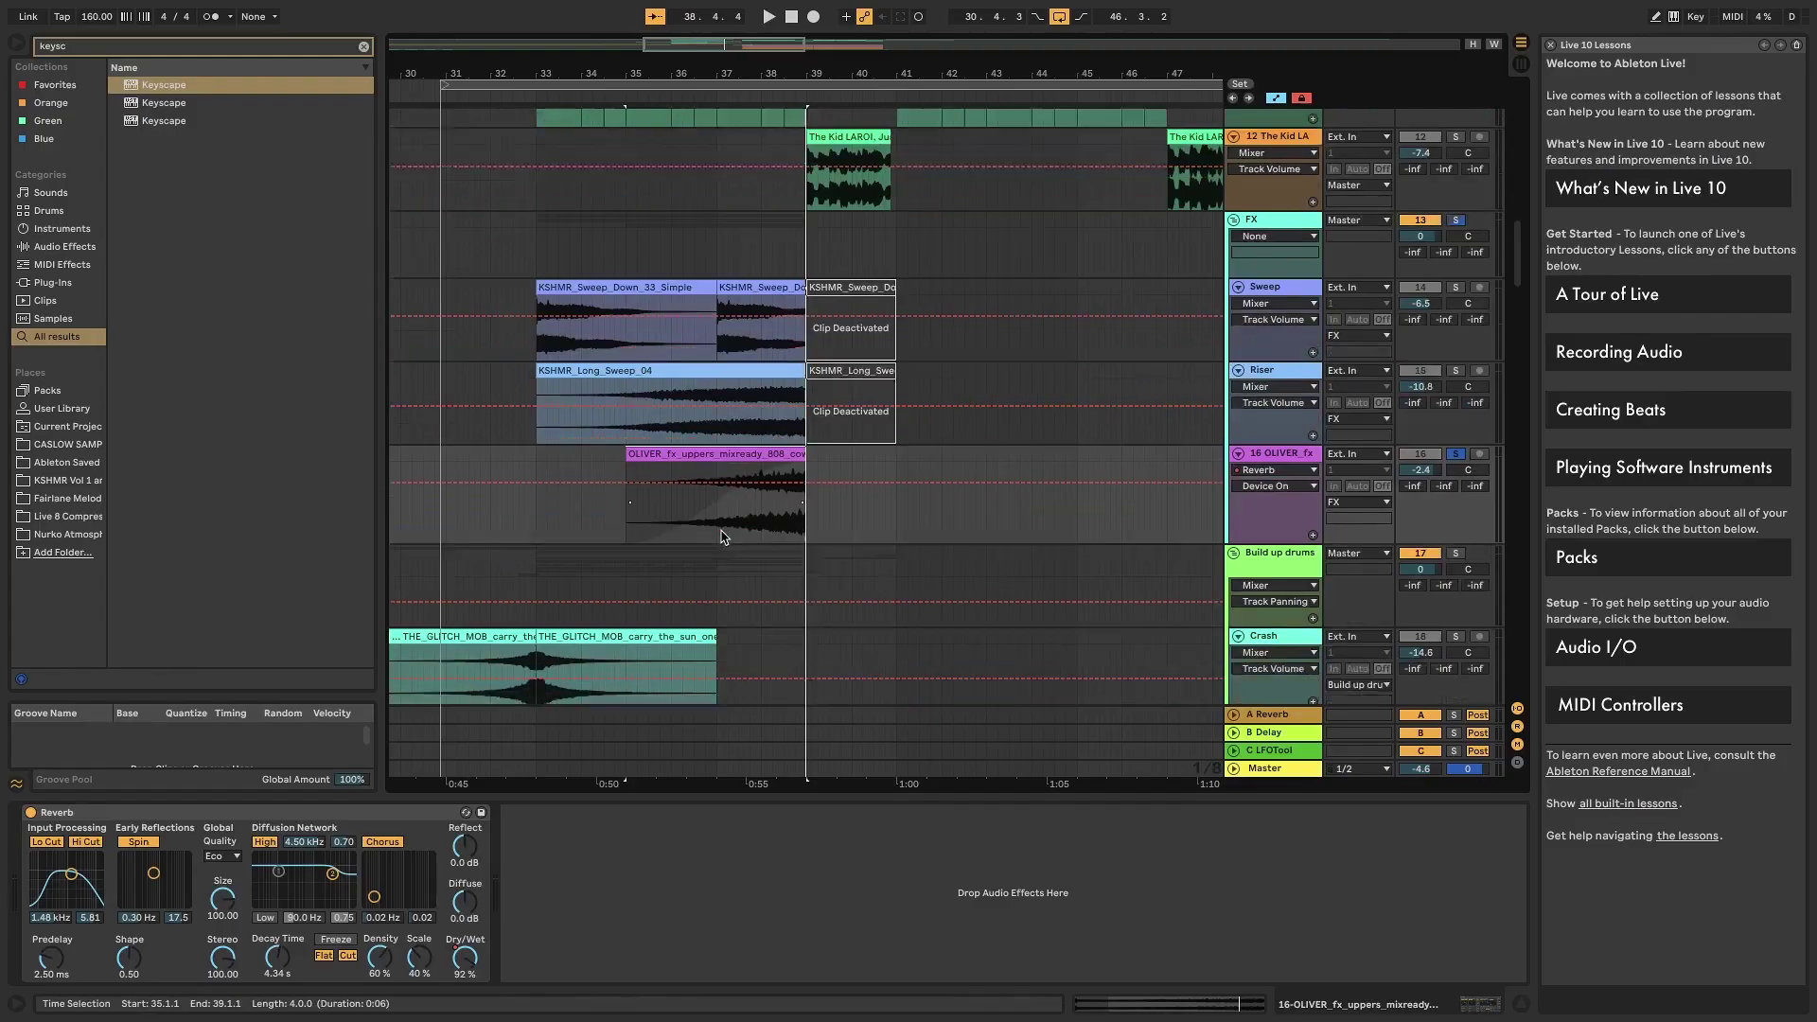
- Review the Vocal build, Original vocal and Red chop tracks above the FX group
scroll(721, 532, "down", 1)
scroll(721, 532, "up", 3)
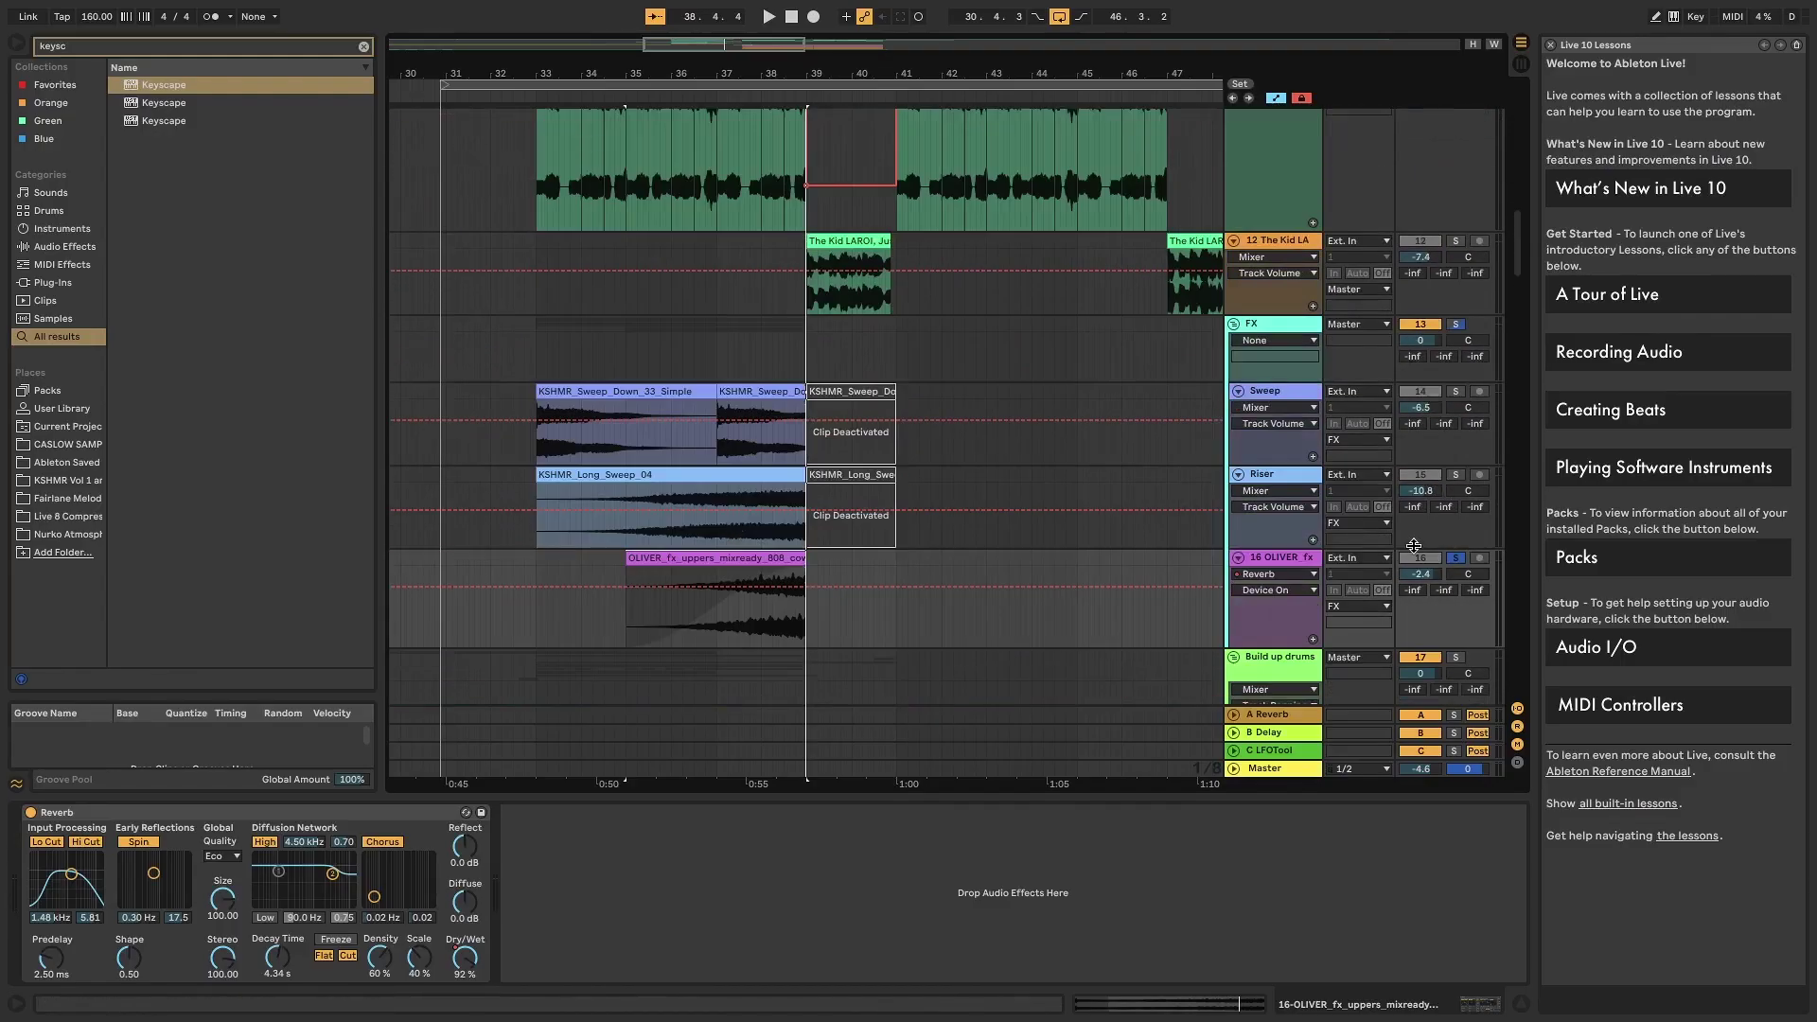
left_click(1269, 559)
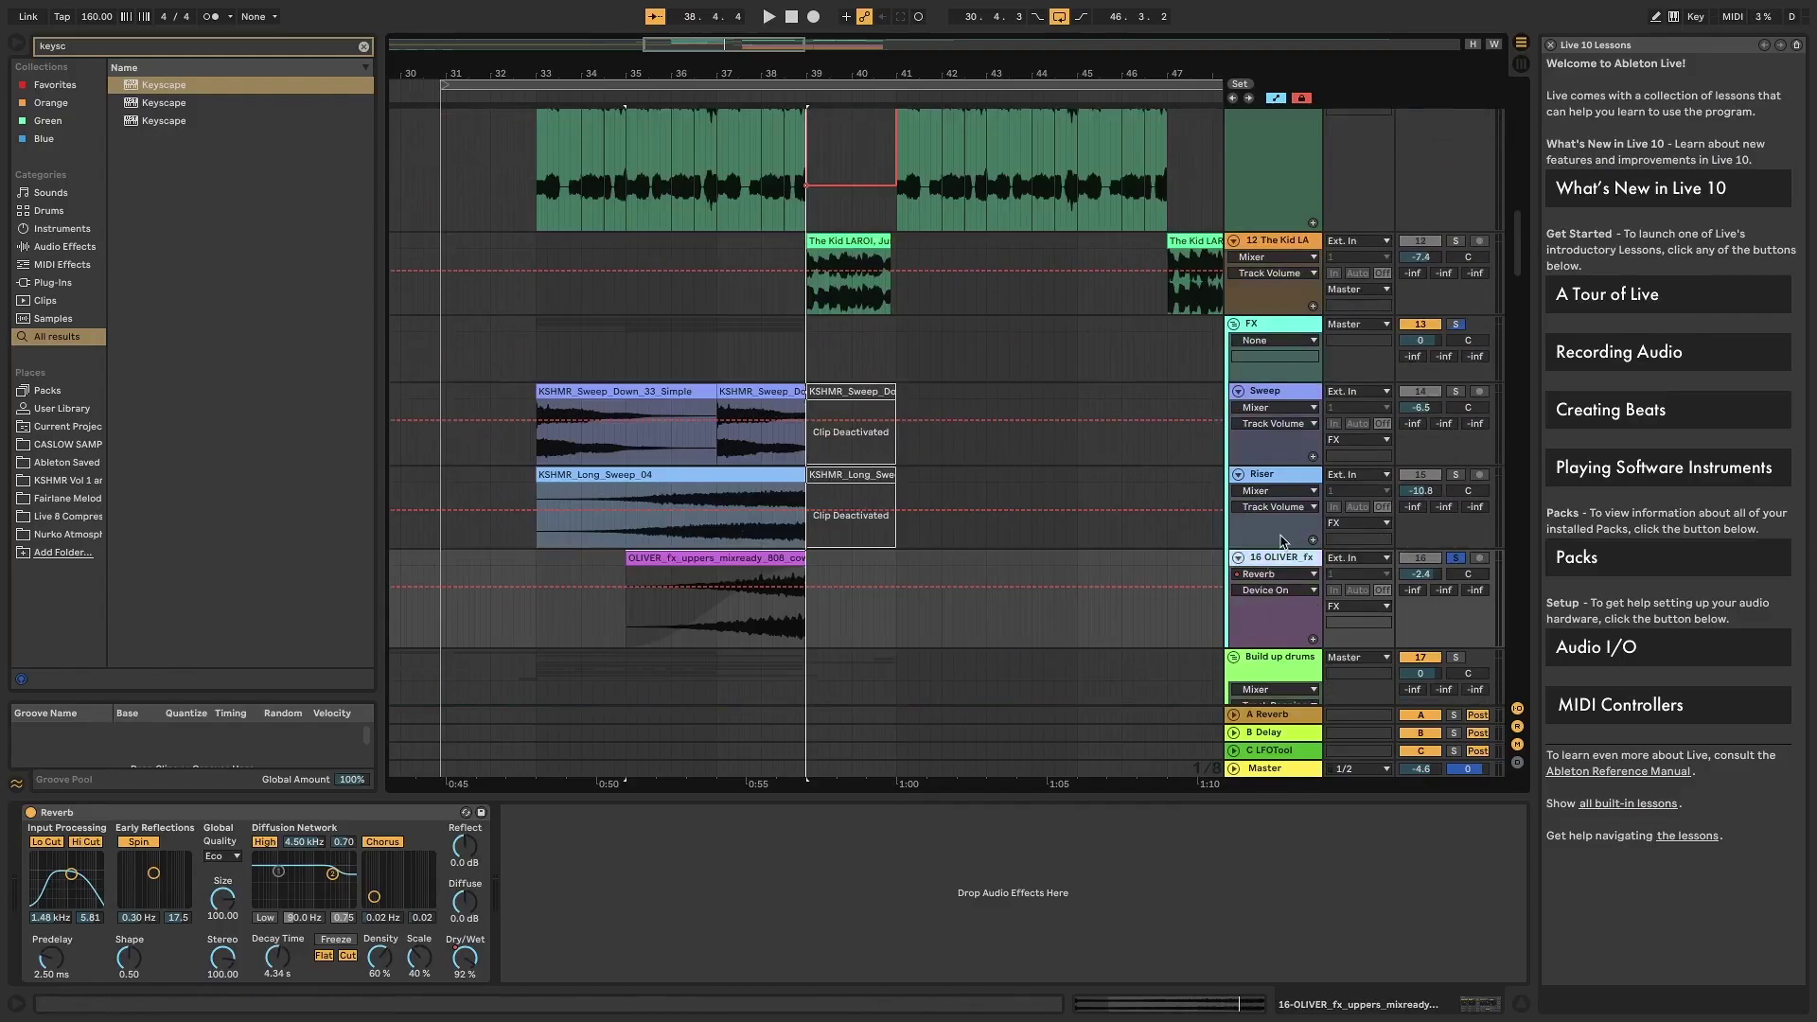
scroll(1272, 511, "up", 15)
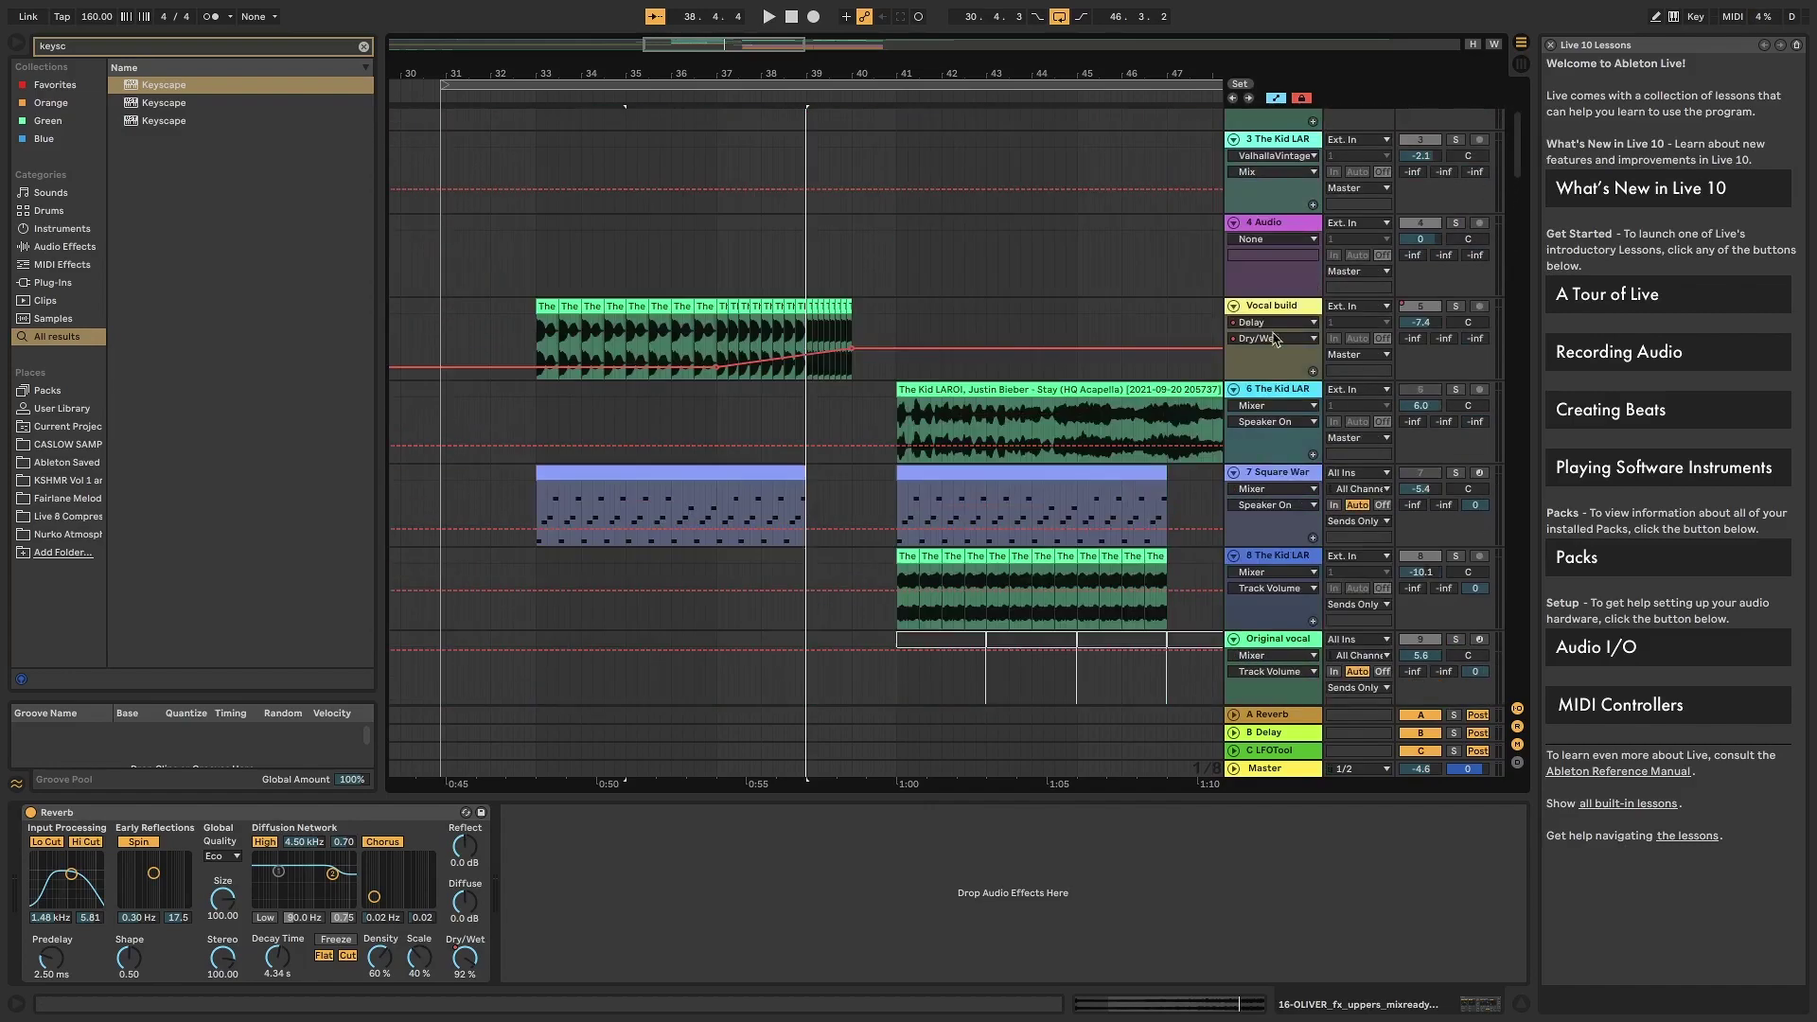
scroll(1296, 328, "down", 15)
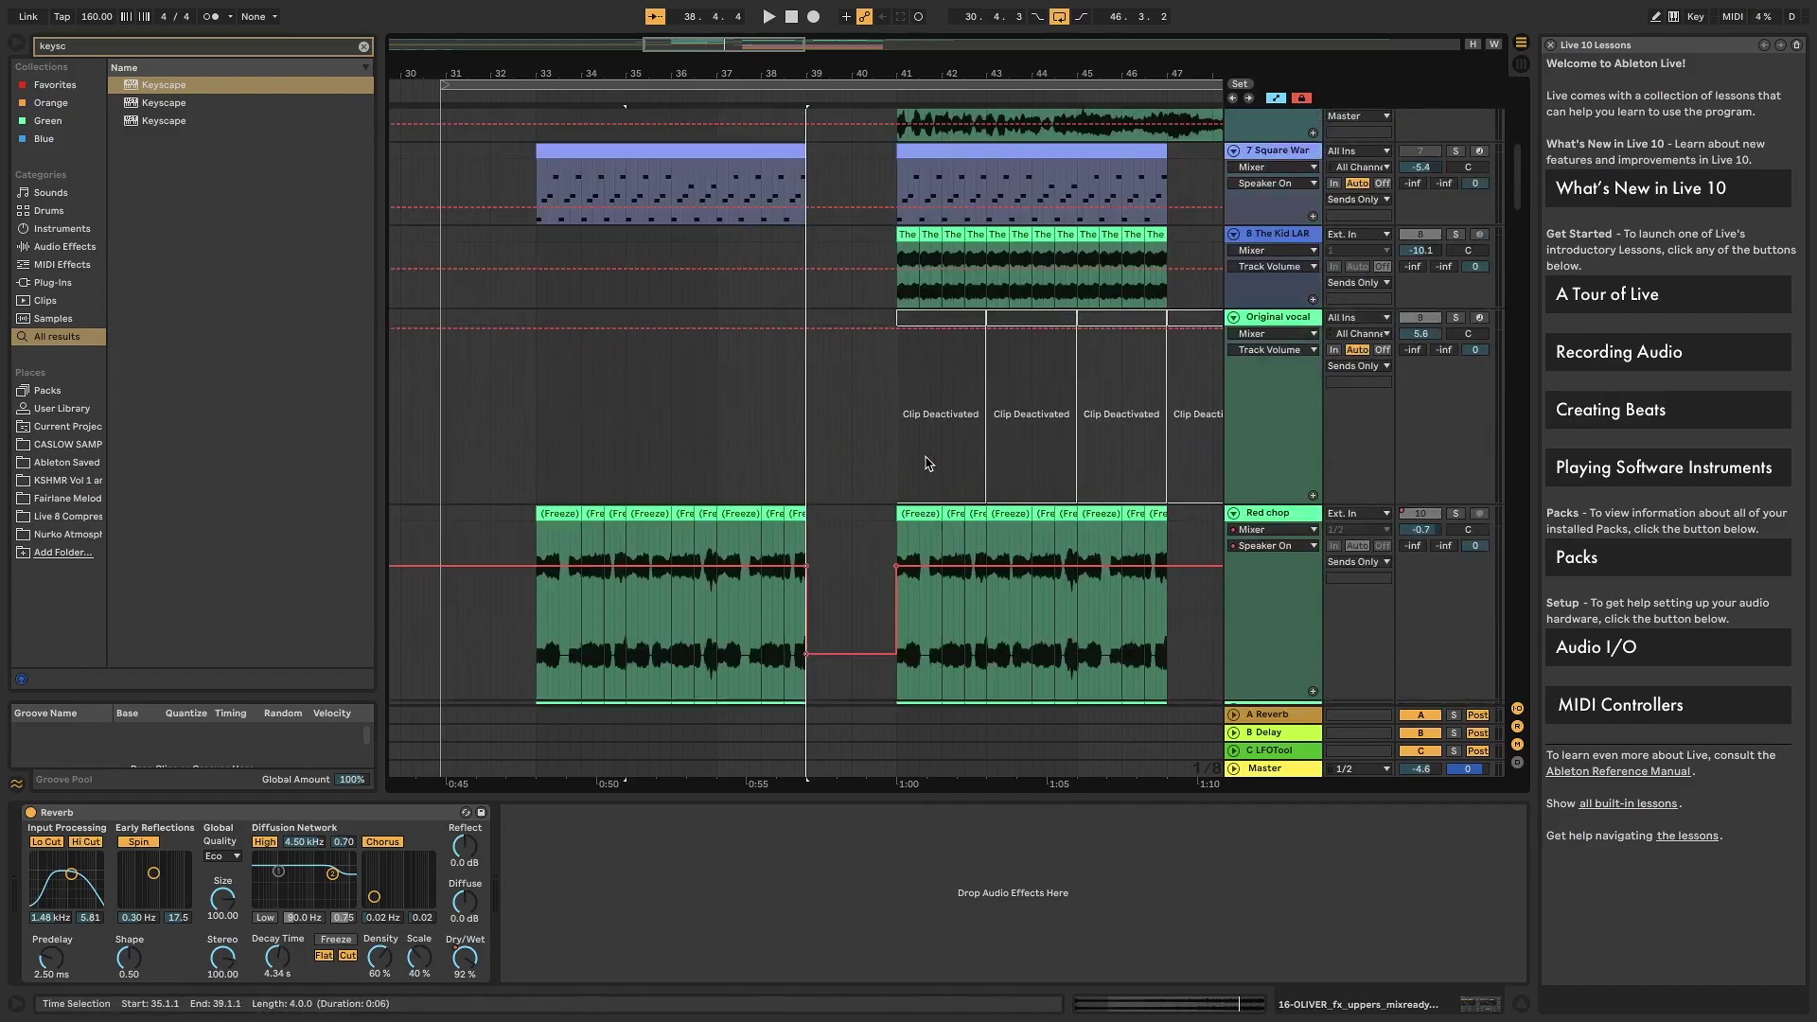
- Select the KSHMR_Sweep_Down_33_Simple, KSHMR_Long_Sweep_04 and OLIVER_fx clips in turn to identify the build-up's FX layers
scroll(1117, 367, "down", 3)
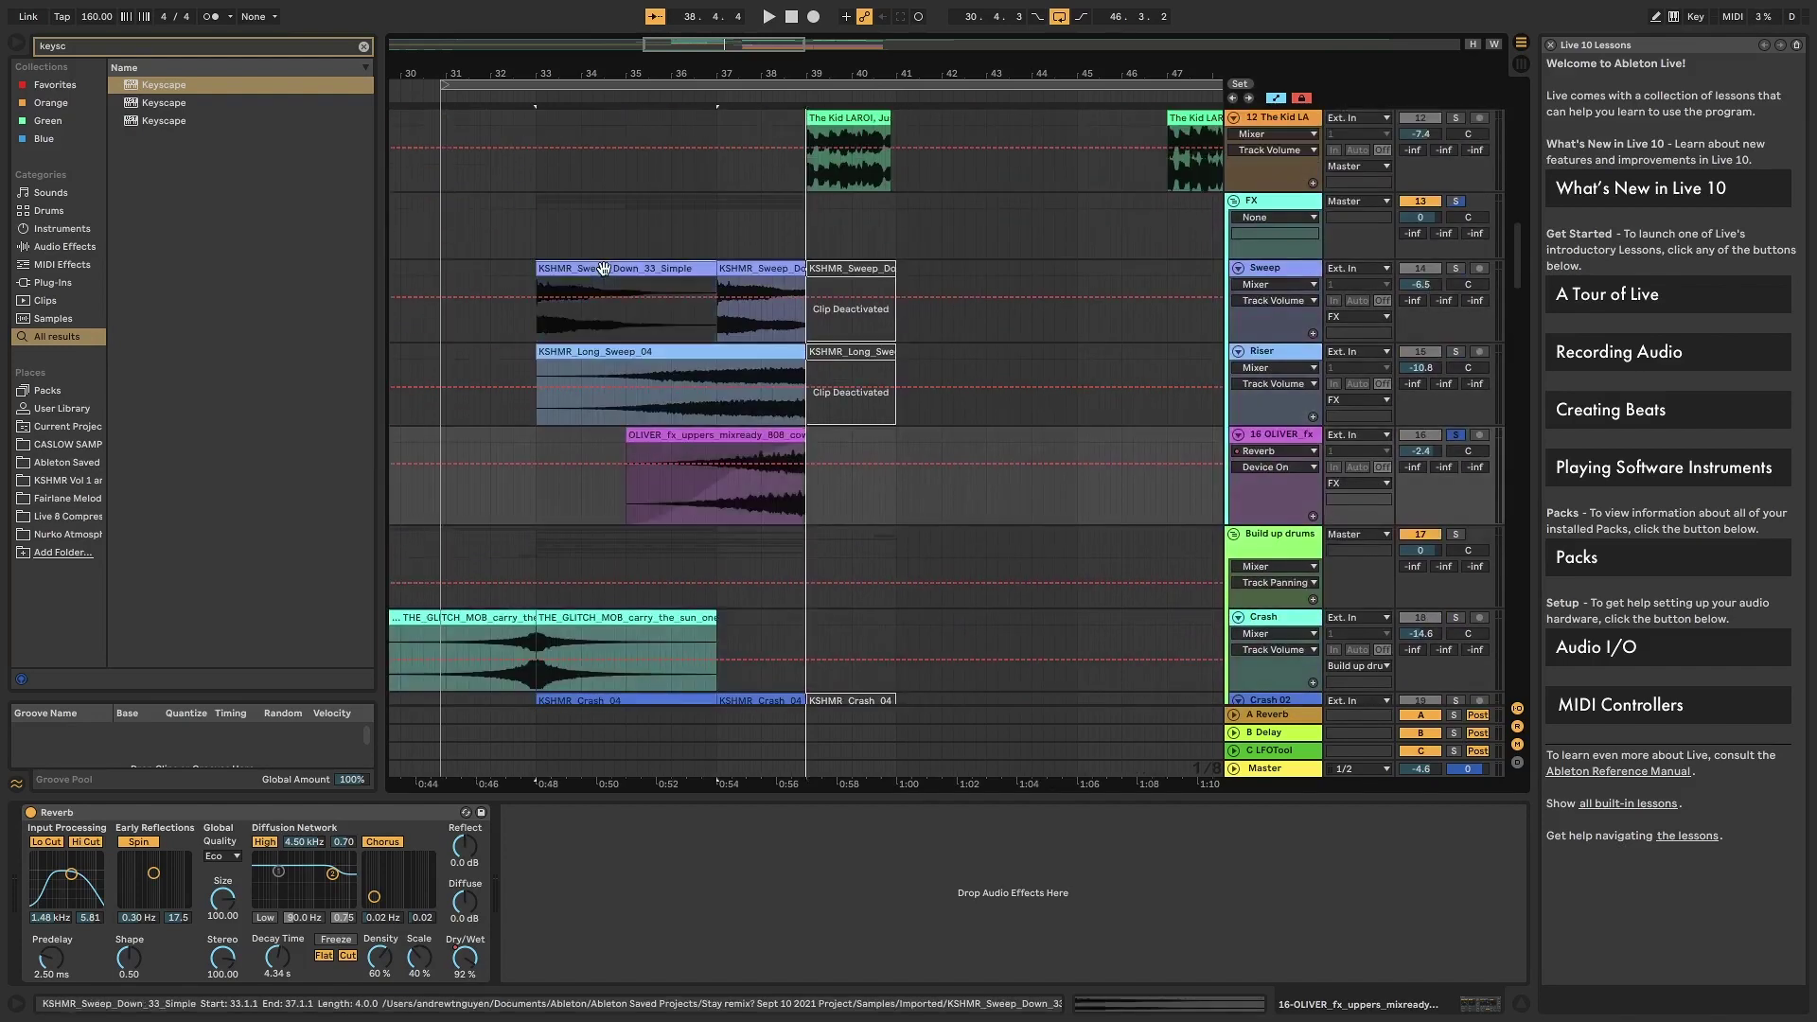
left_click(786, 263)
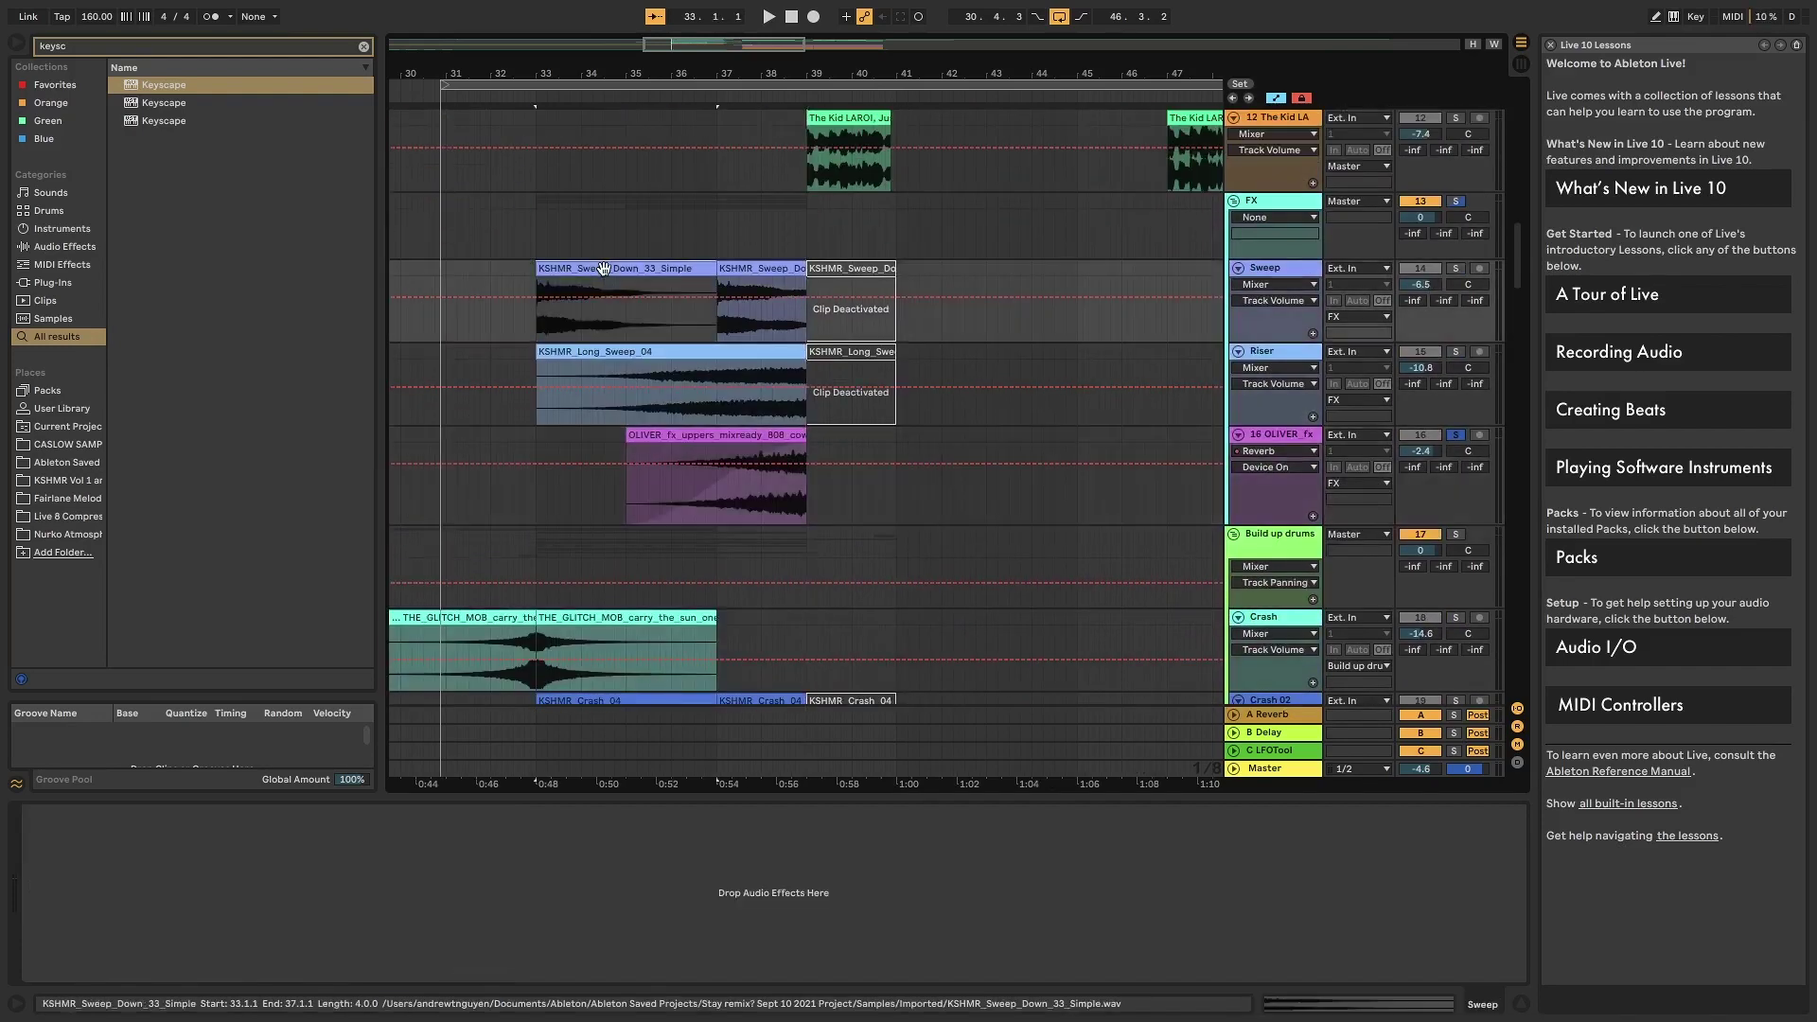
left_click(726, 351)
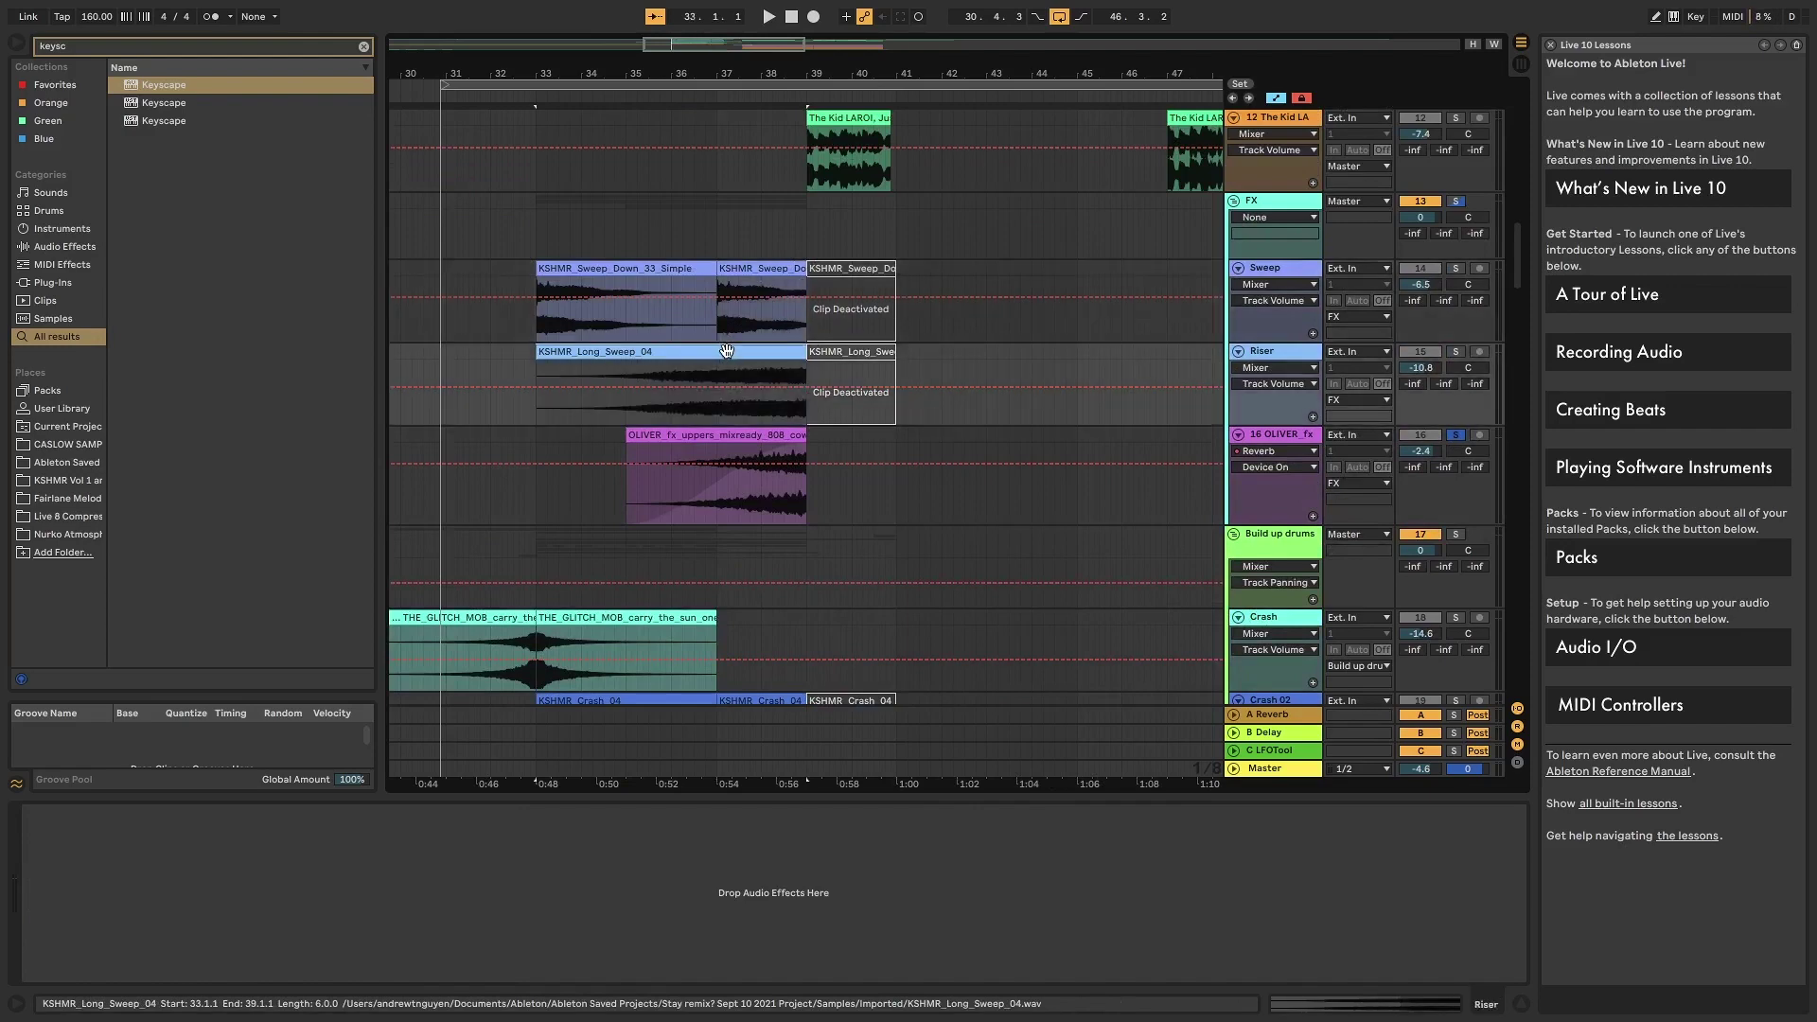
left_click(766, 435)
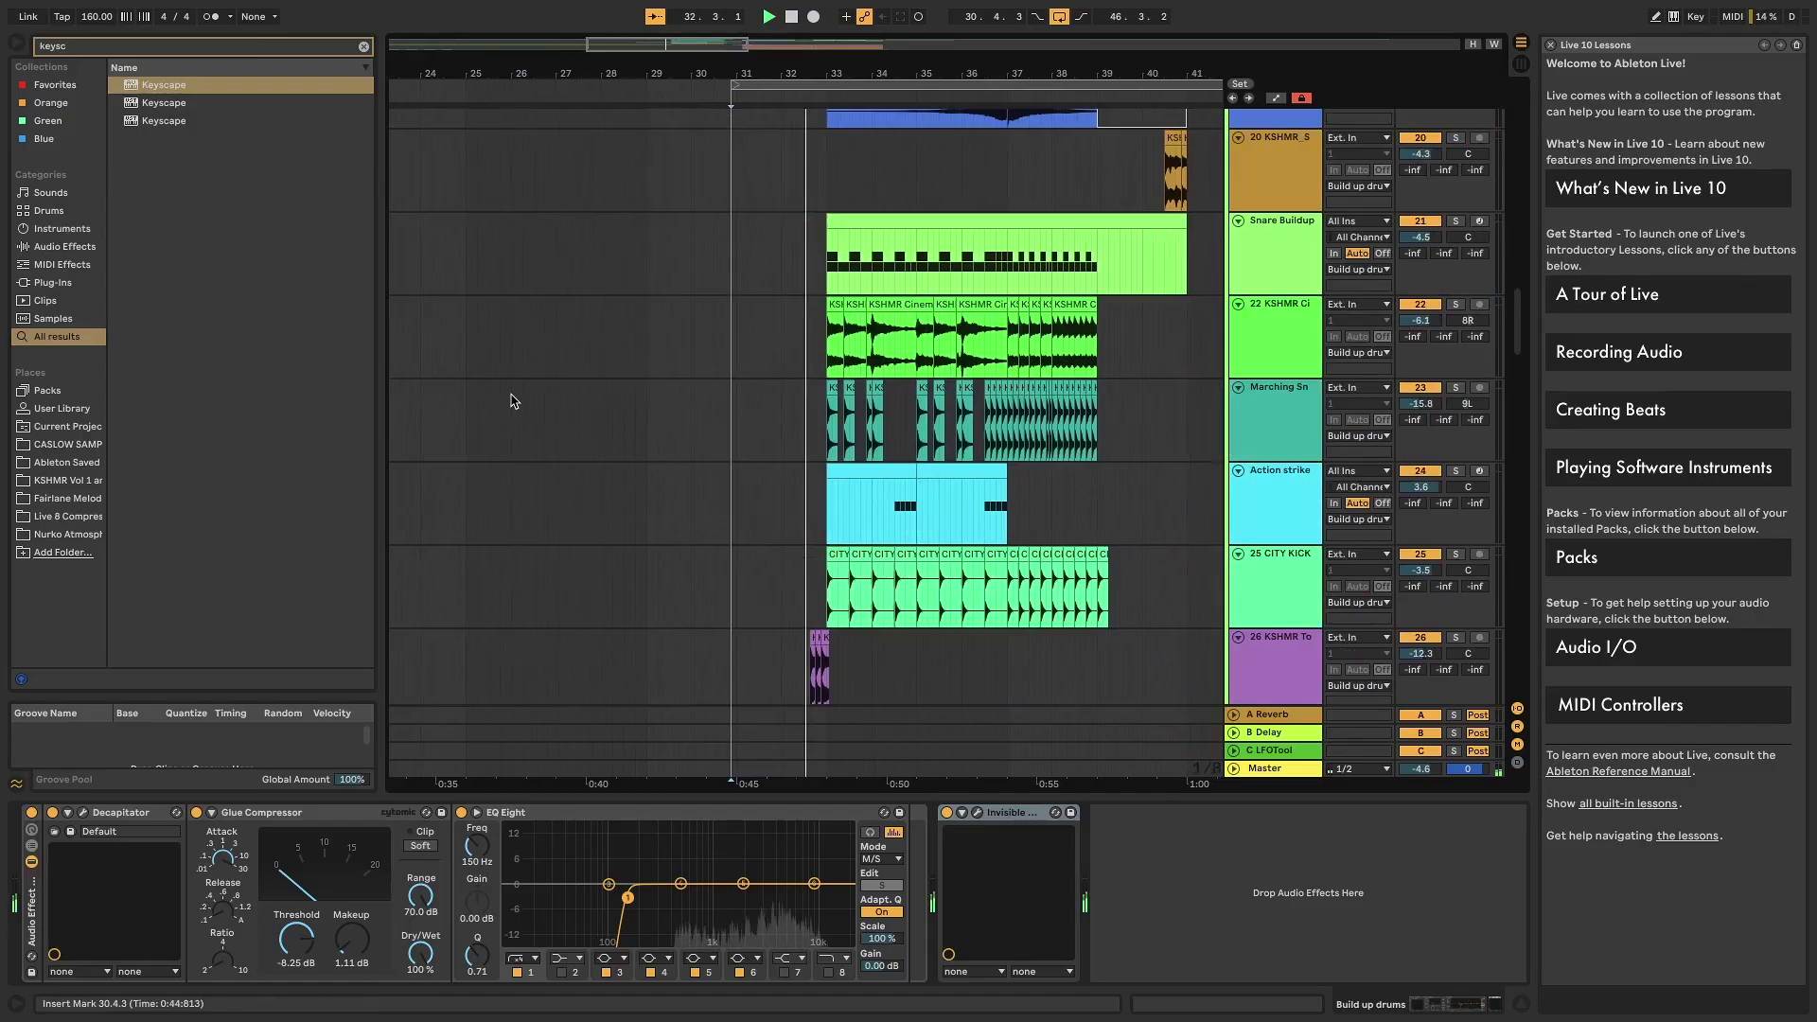
- Play the soloed Build up drums group and loop its range from 30.4.3 to 41.1.1
scroll(511, 397, "up", 10)
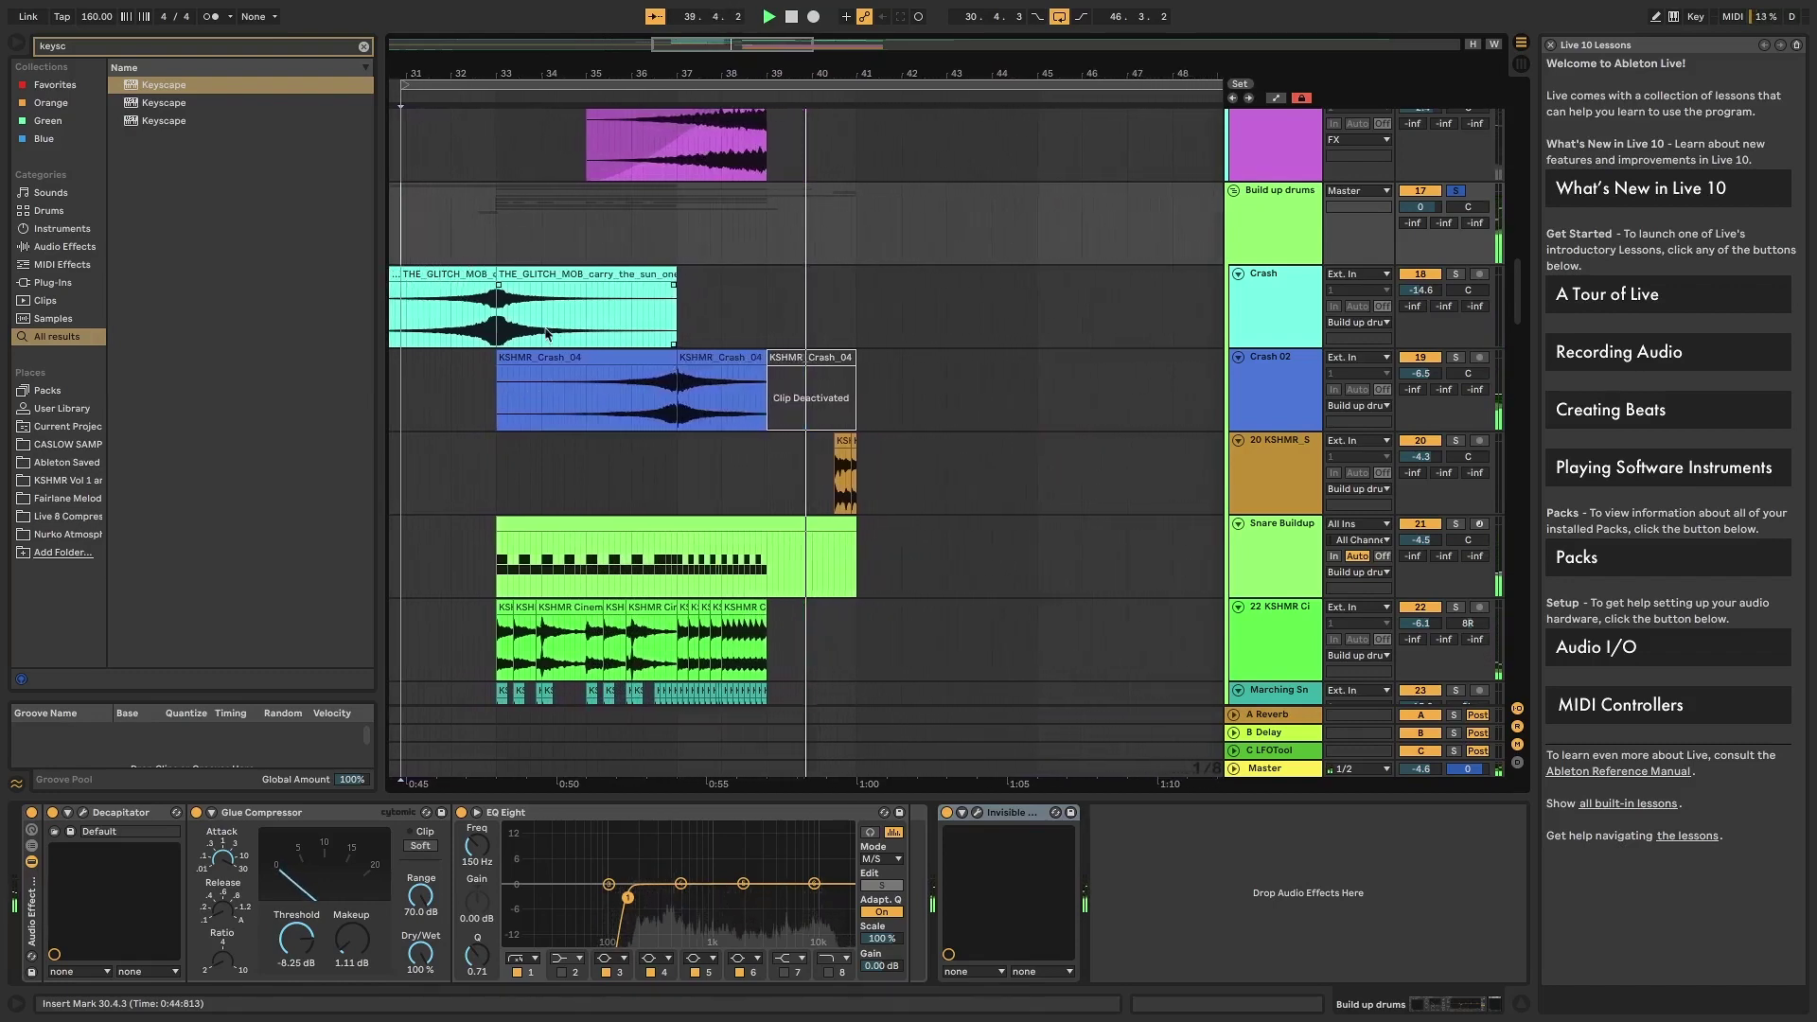
key("minus")
key("plus")
left_click(767, 184, "shift")
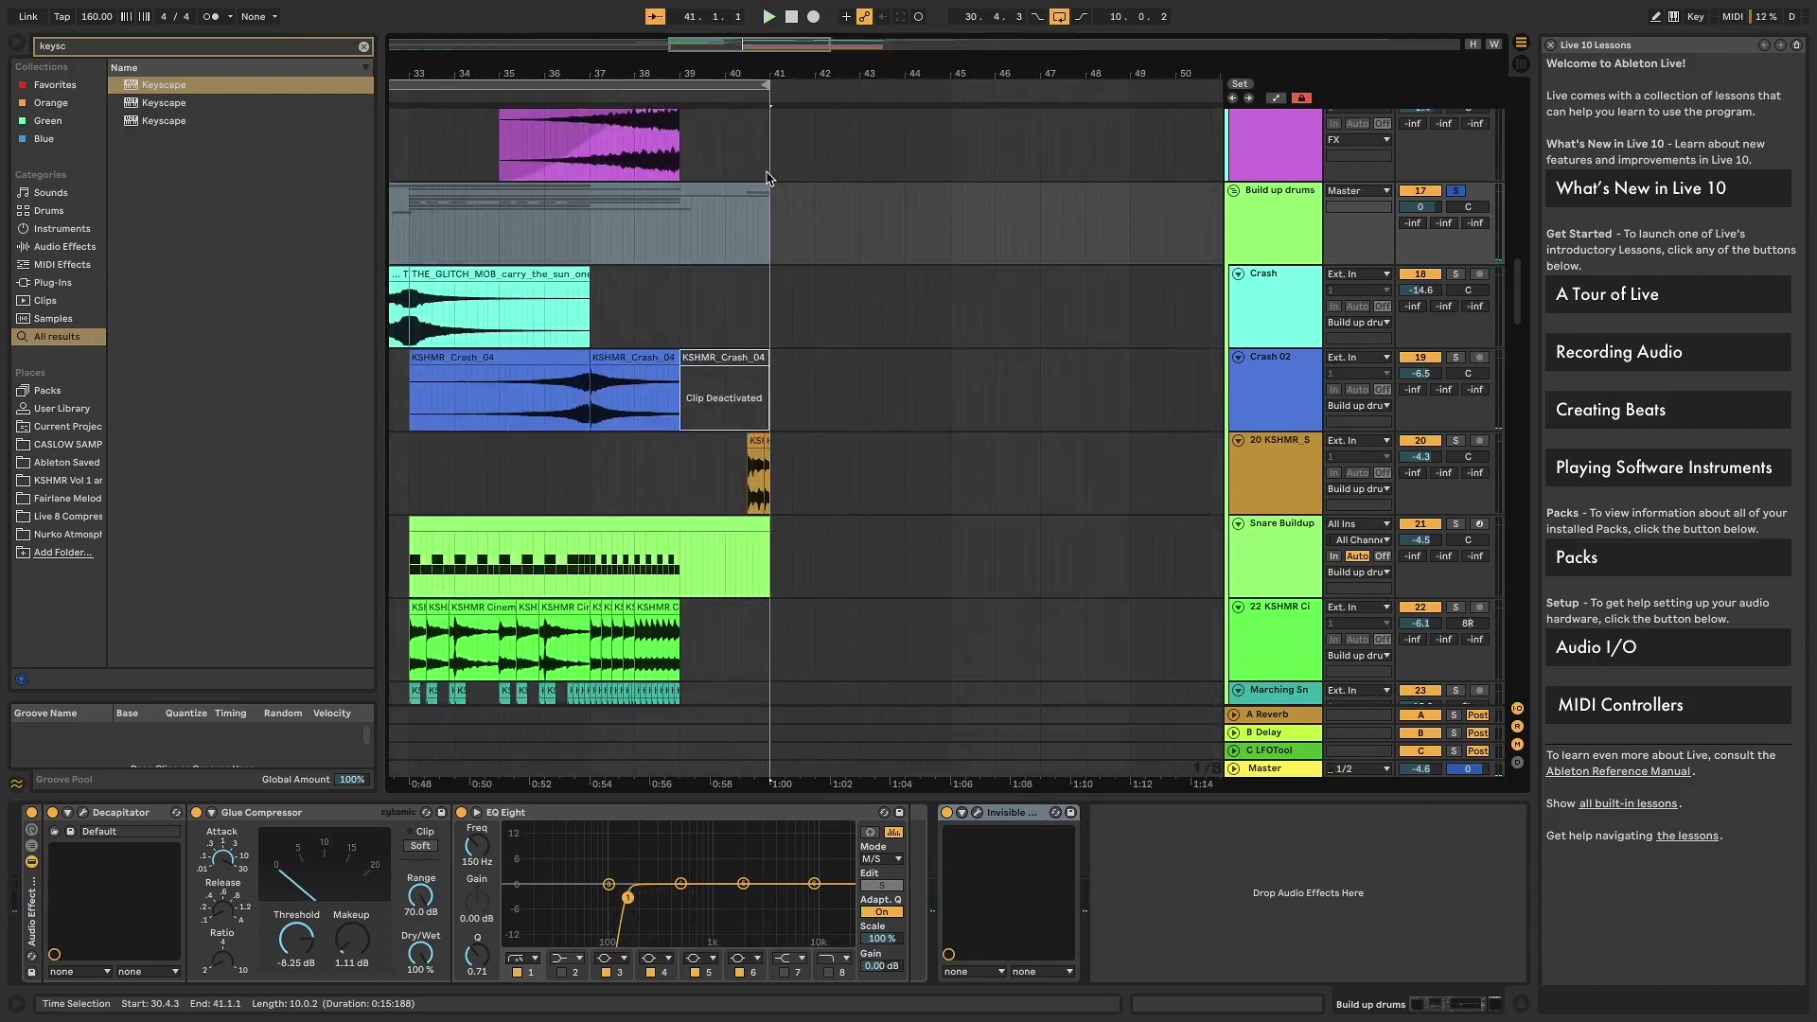
- Open and play the reversed Crash clip at 29.1.1, restore the smaller clip view, and audition Crash 02's KSHMR_Crash_04 clips
scroll(458, 258, "left", 5)
left_click(847, 274)
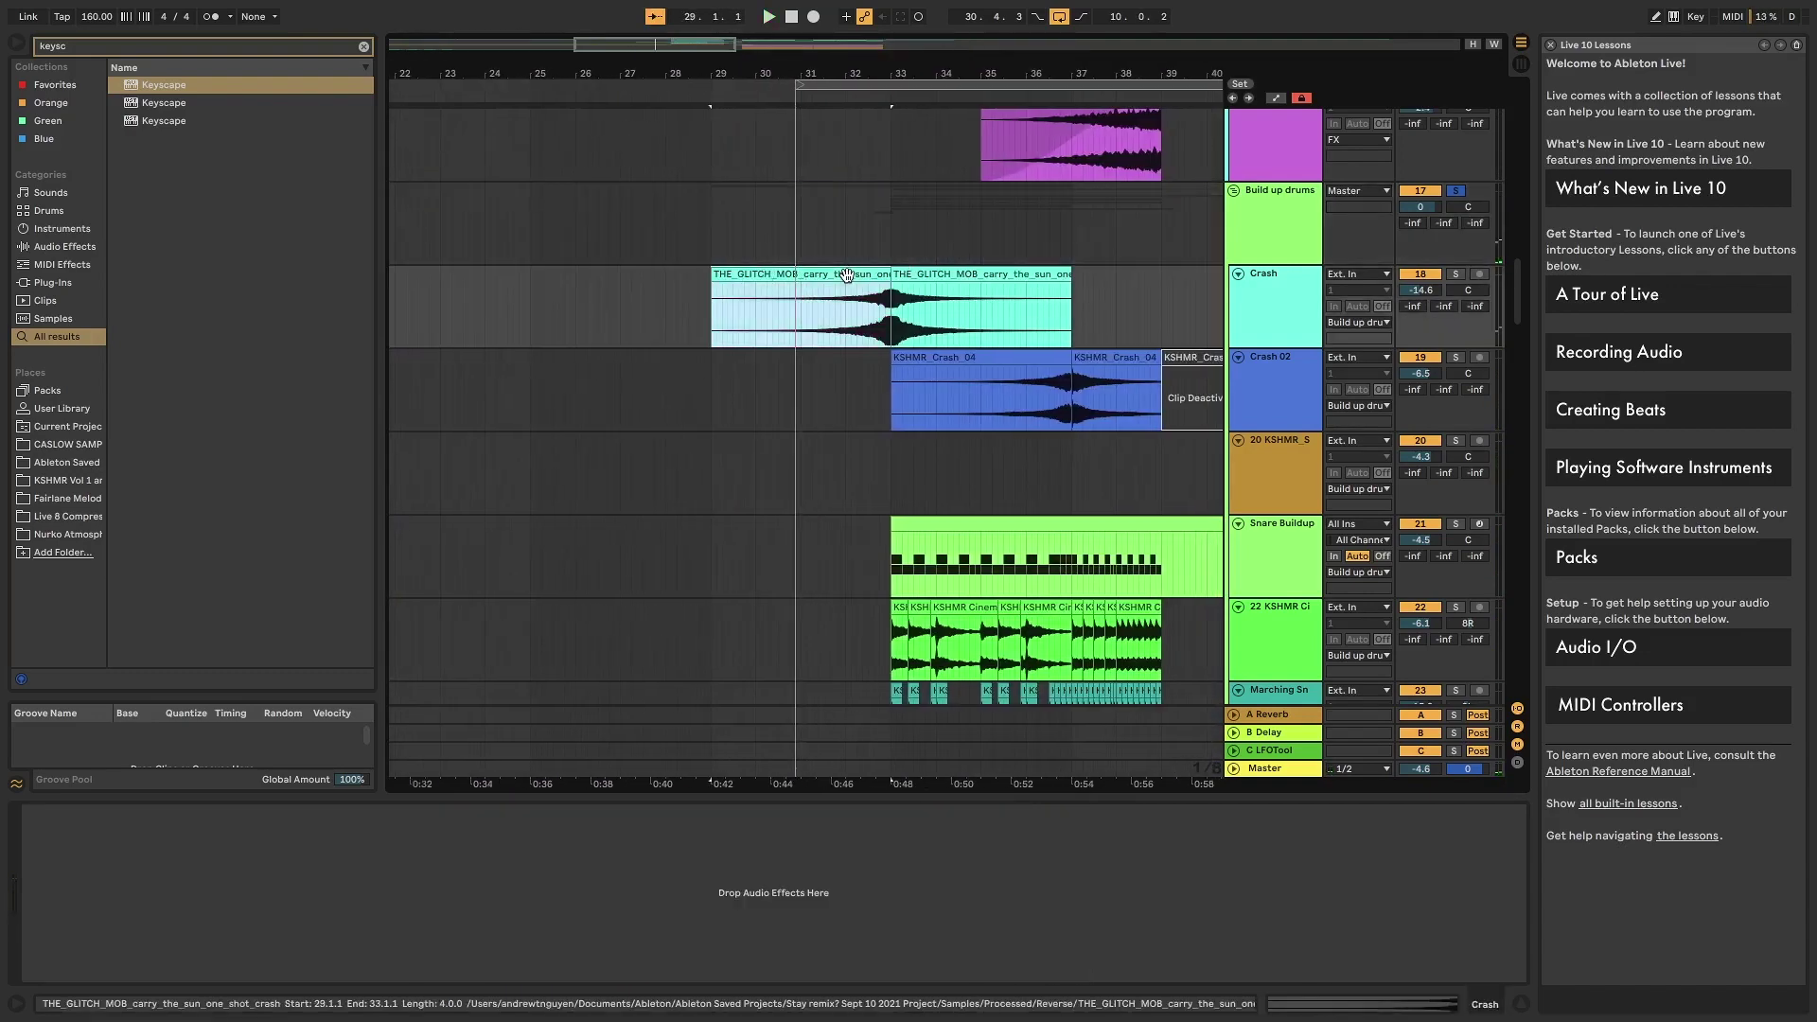
double_click(847, 275)
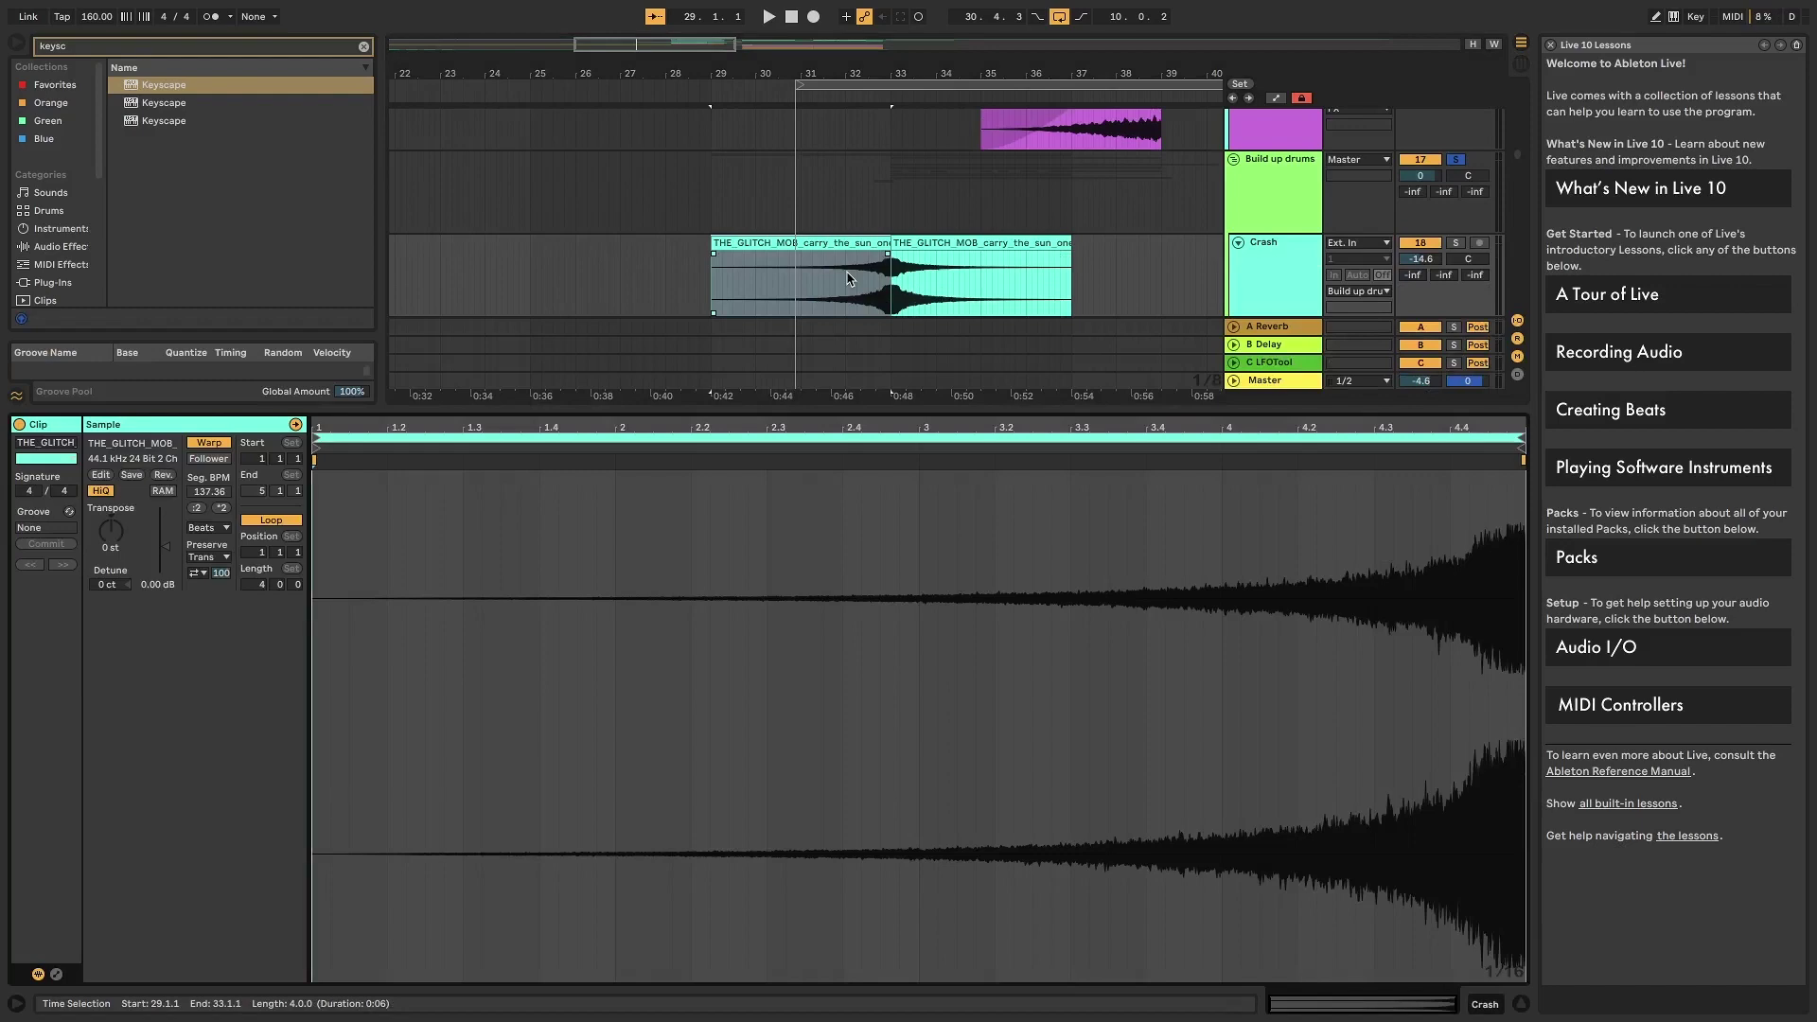
key("space")
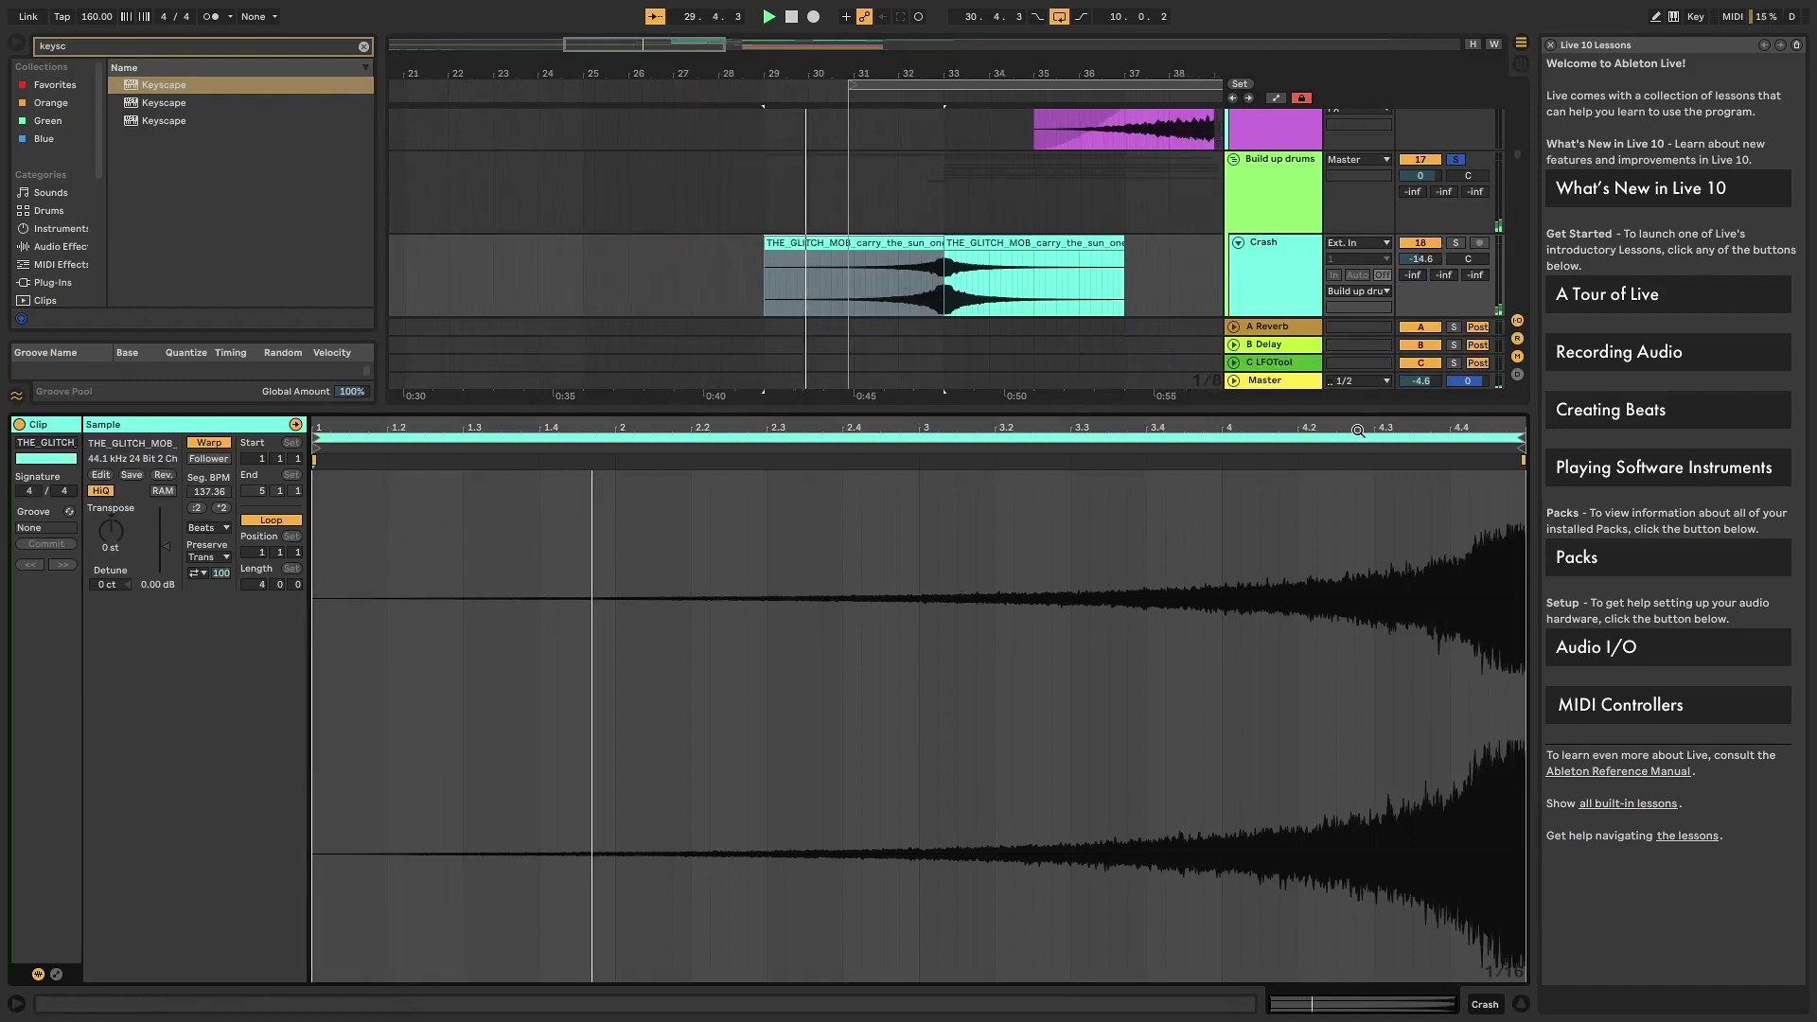
left_click_drag(1364, 417, 1367, 802)
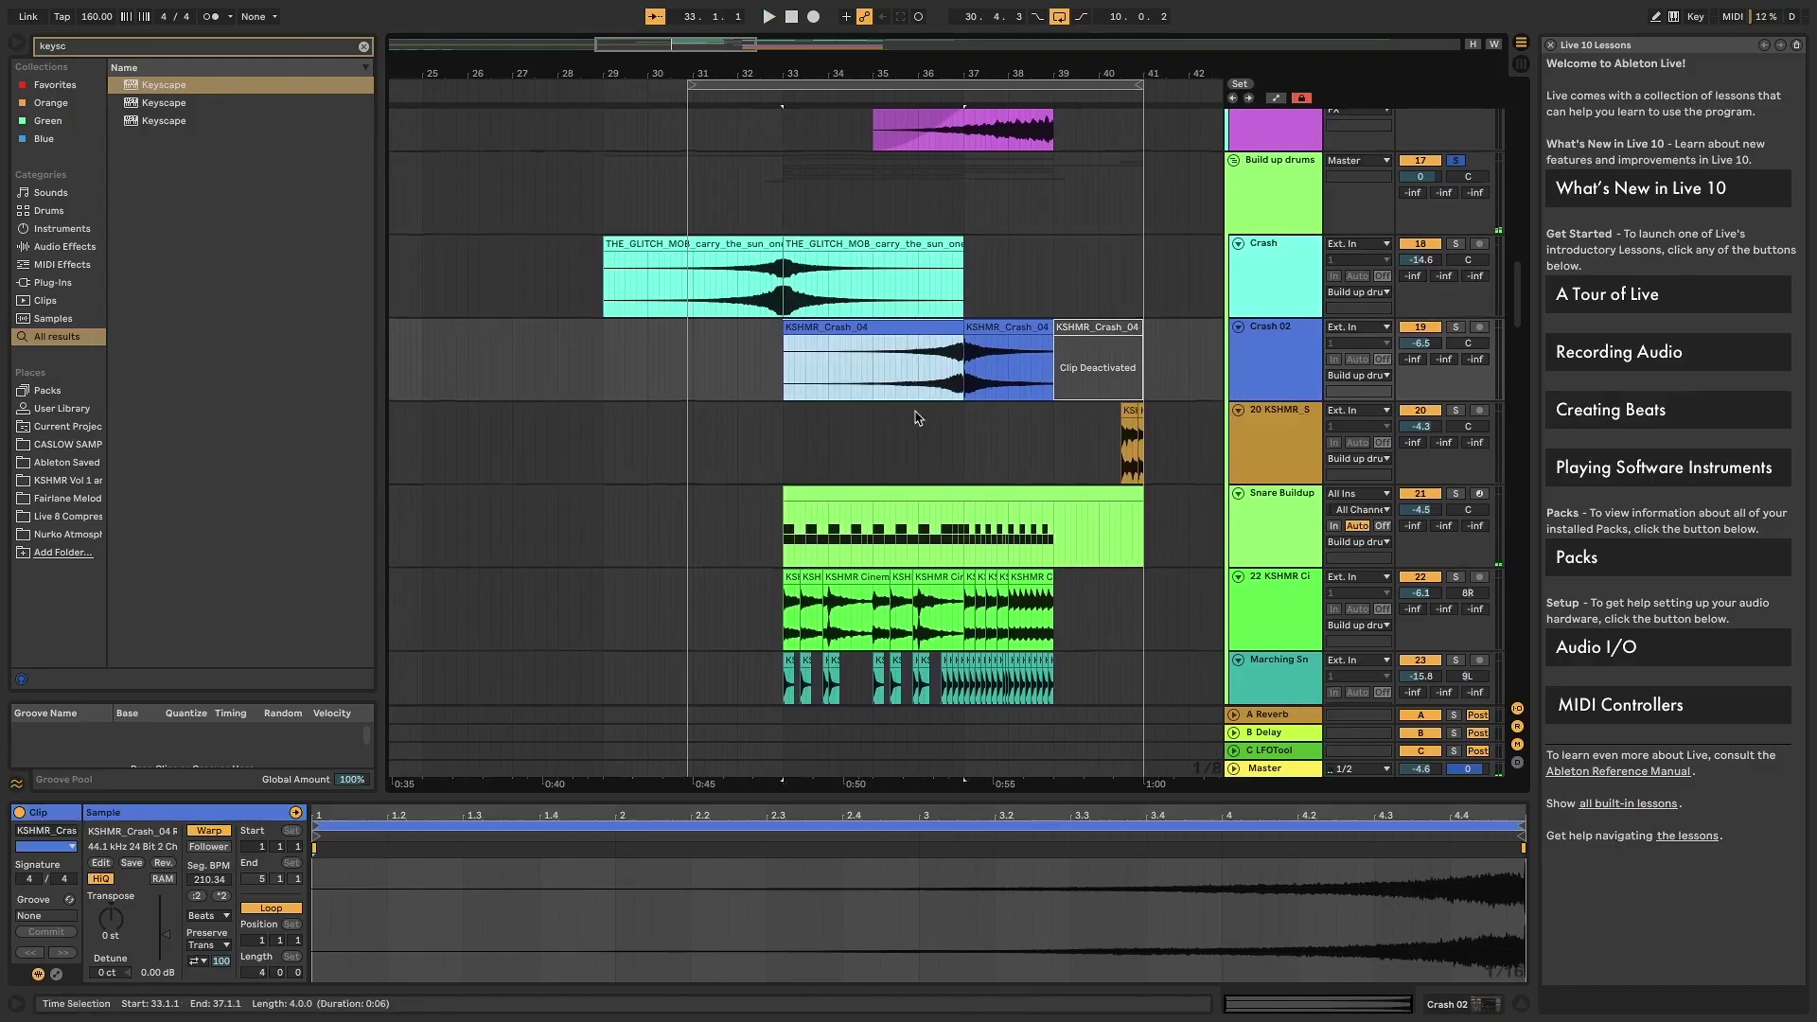
scroll(915, 417, "up", 3)
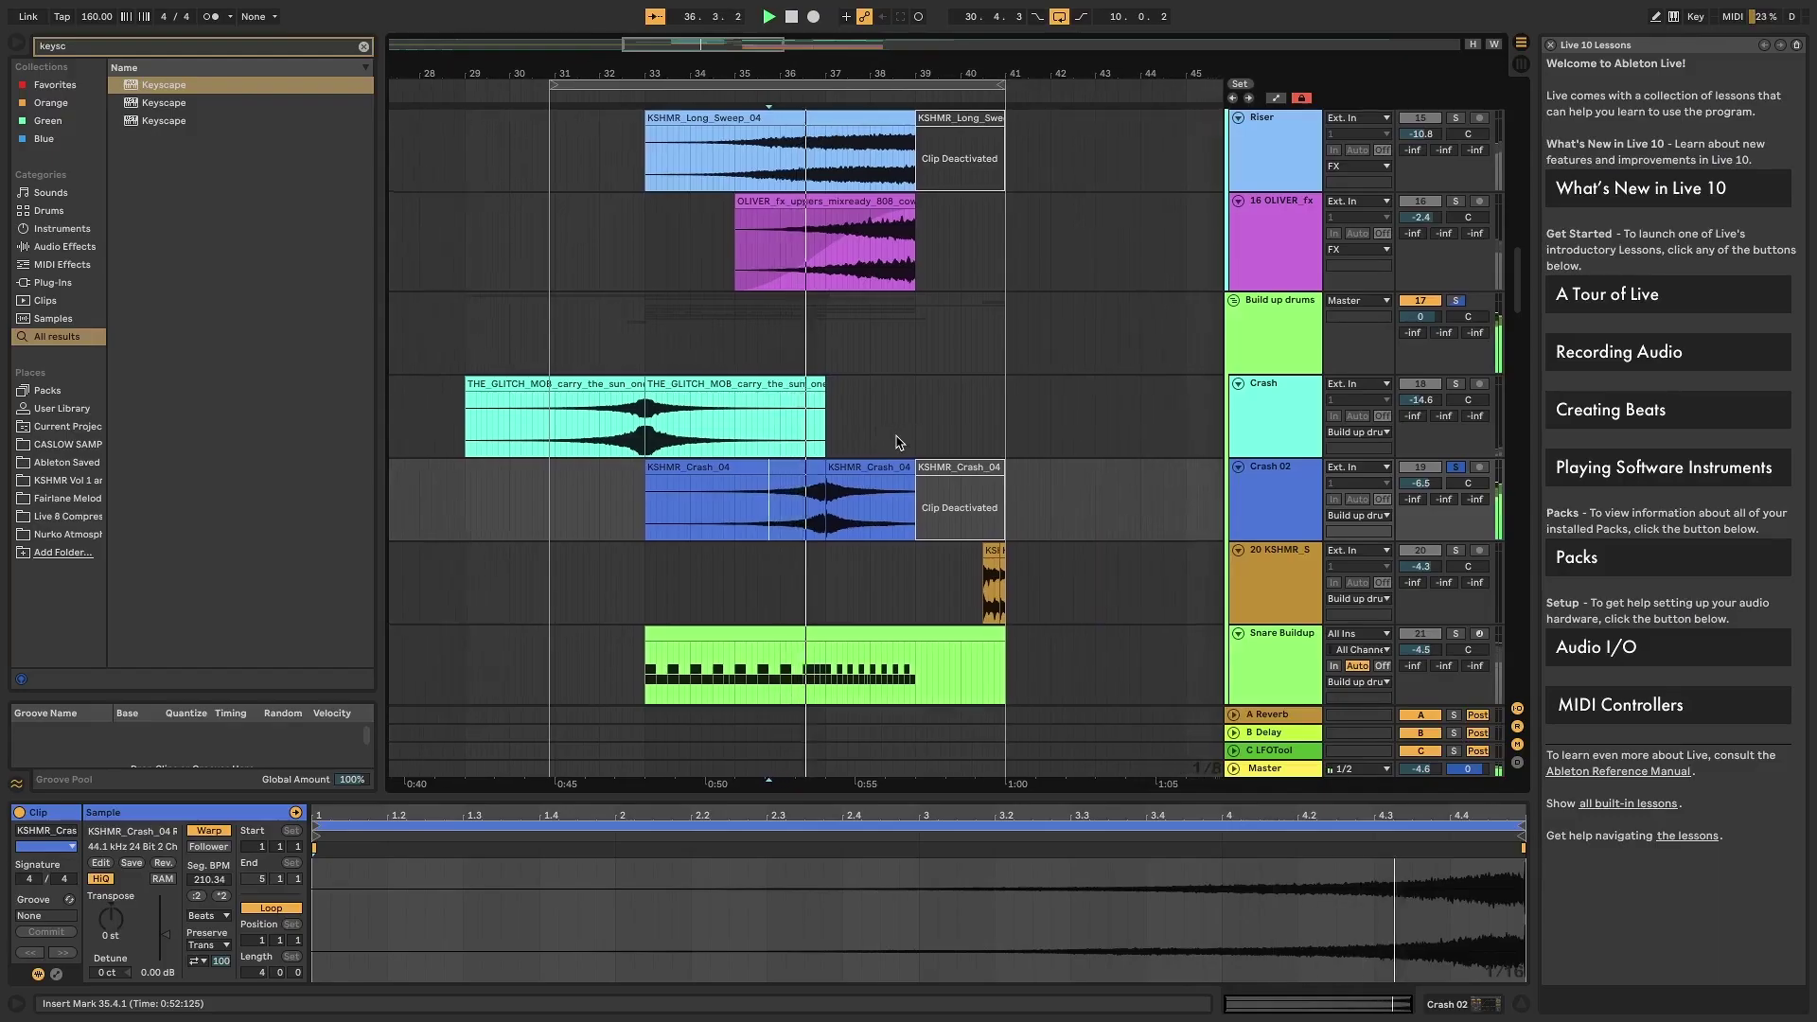
- Select the second KSHMR_Sweep_Down clip on the Sweep track, and review the Vocal build track above and the build-up drums below
scroll(899, 442, "up", 5)
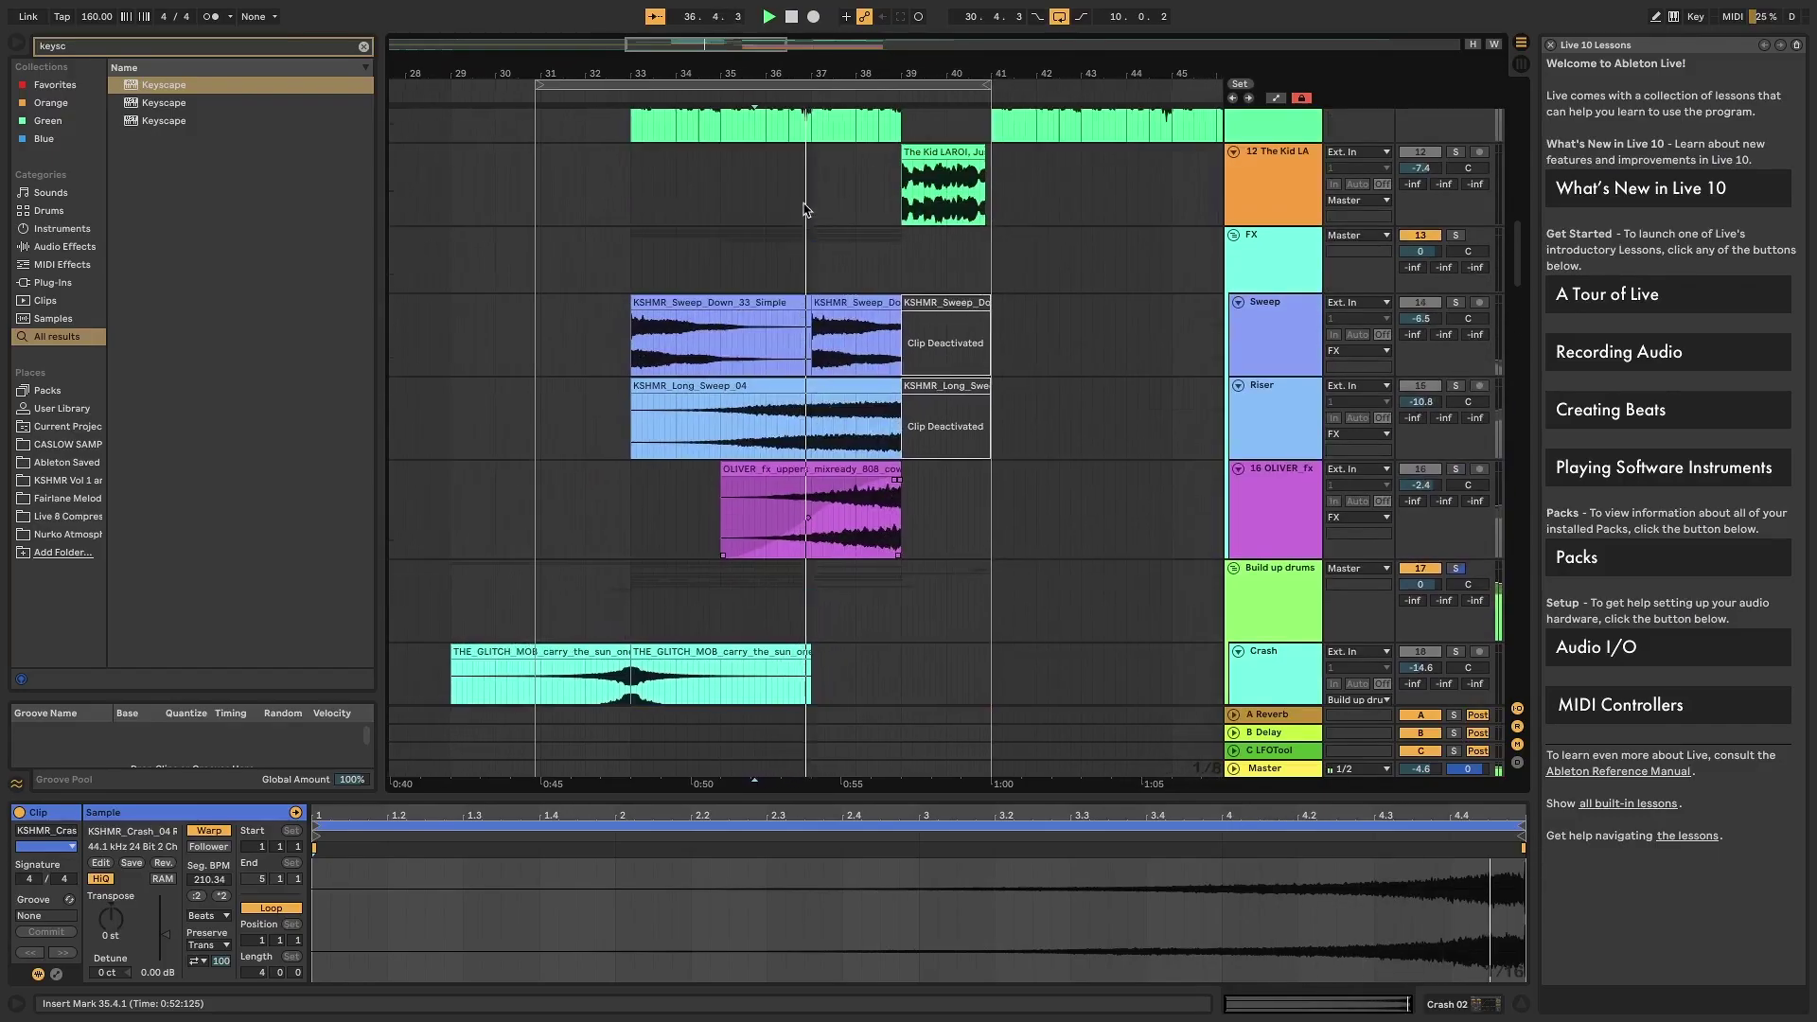
left_click(792, 305)
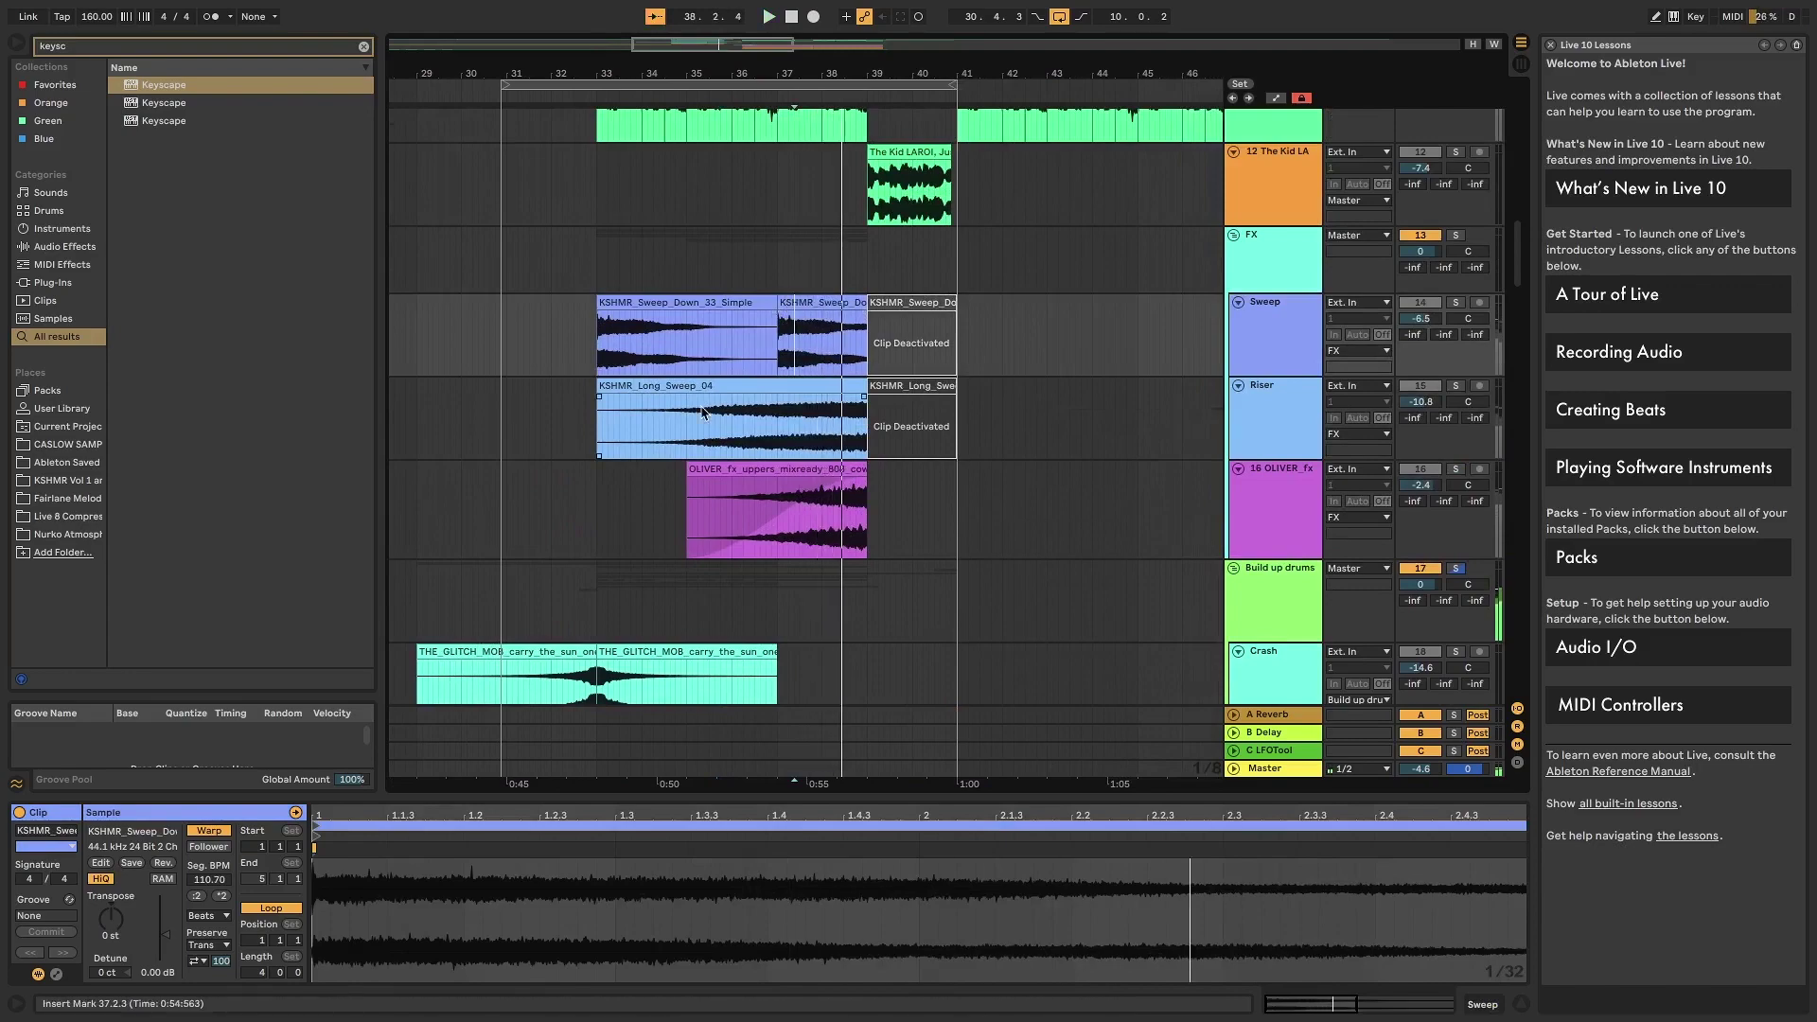
scroll(722, 406, "up", 5)
scroll(722, 407, "up", 3)
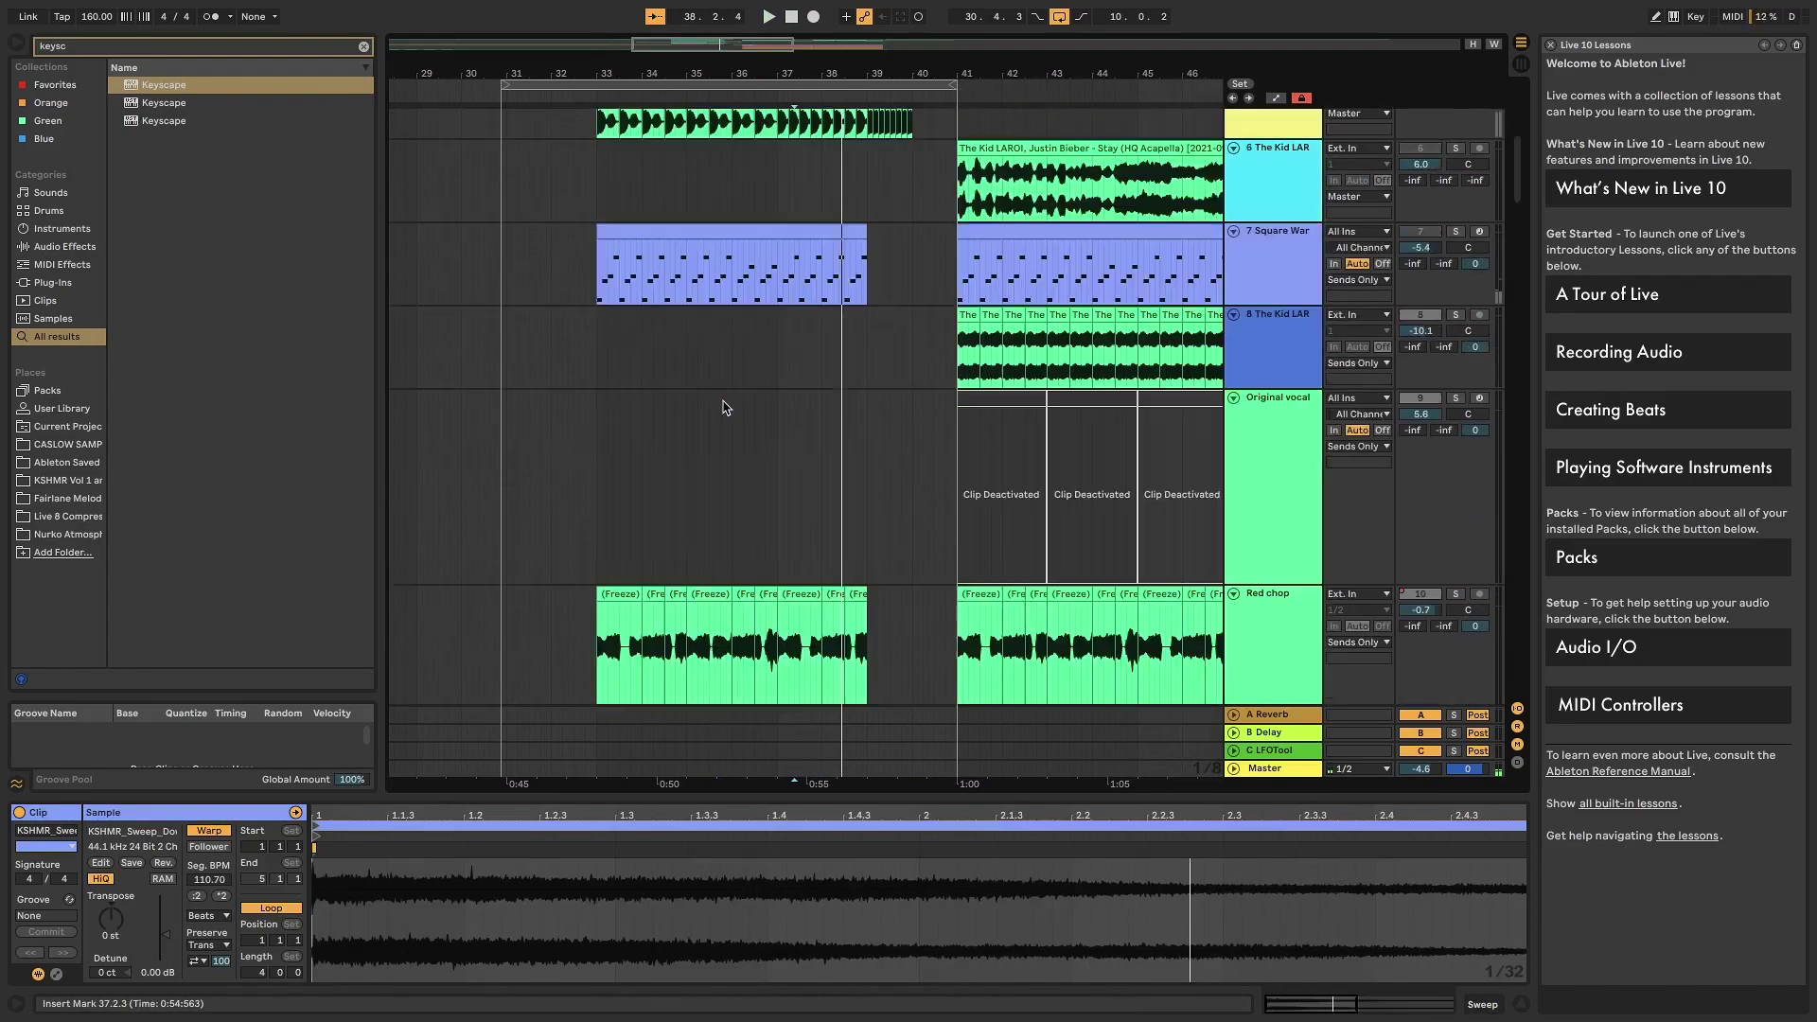
scroll(723, 407, "up", 3)
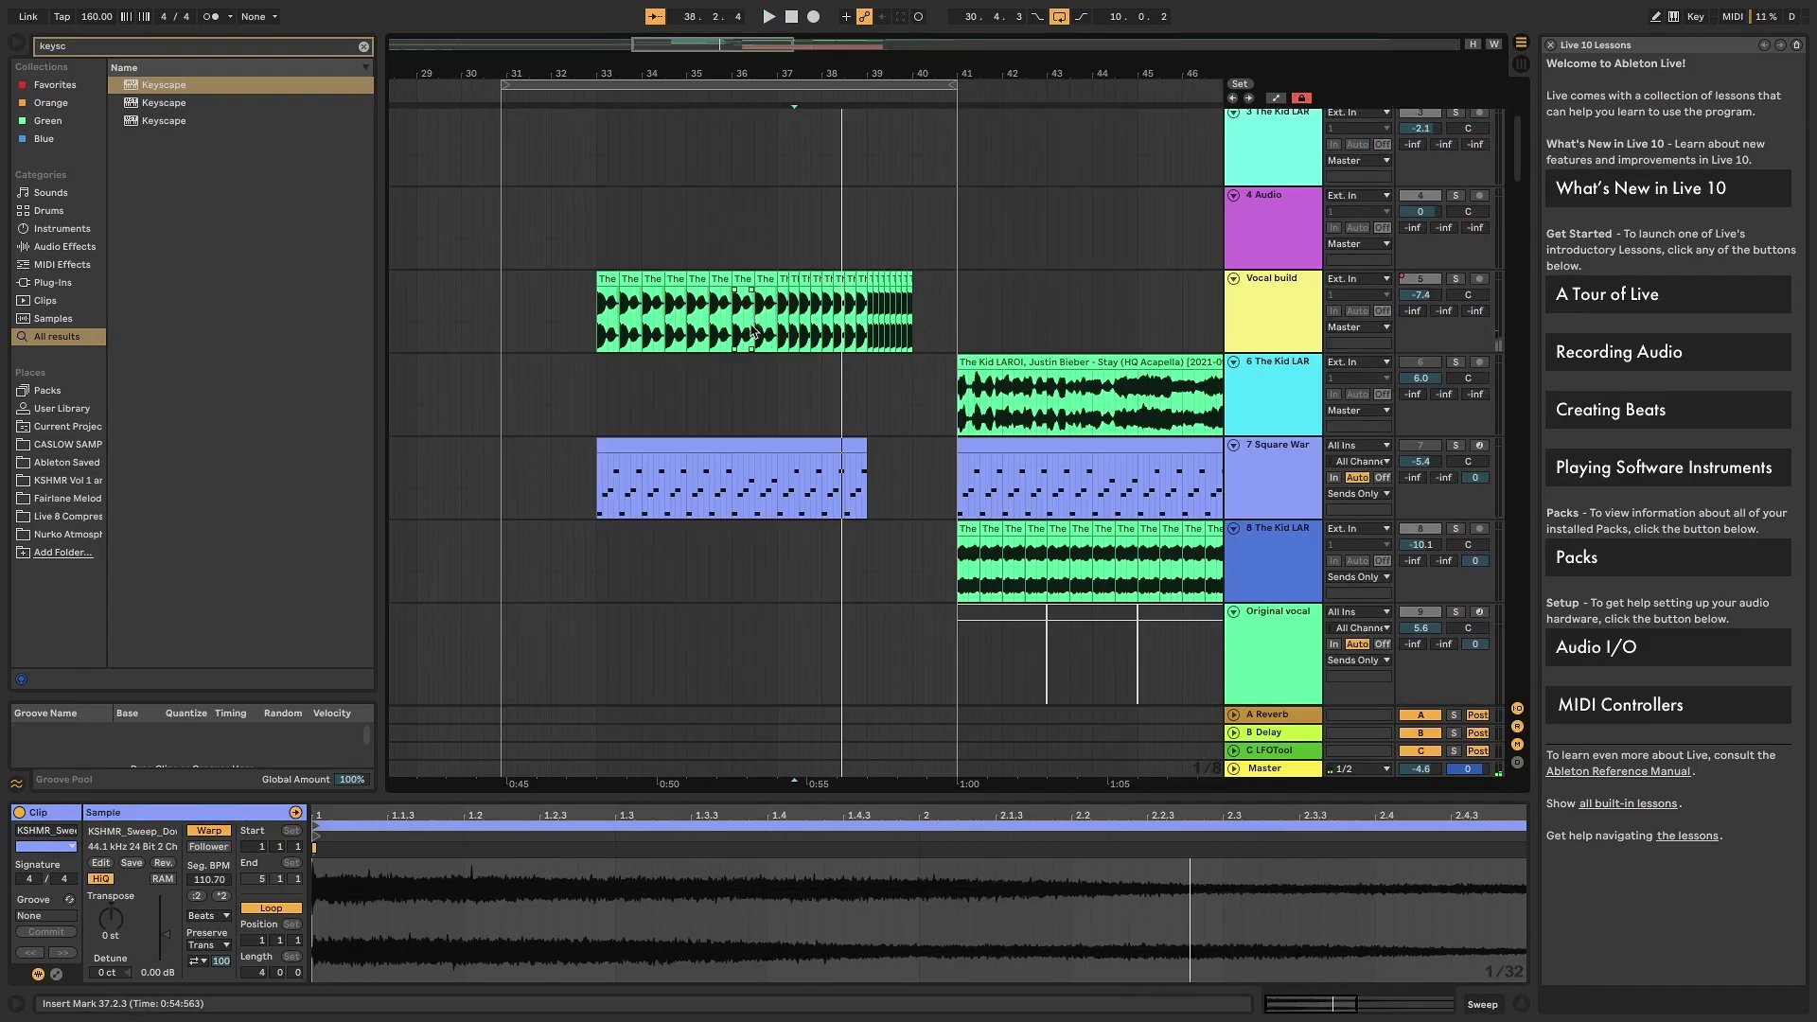
scroll(754, 331, "down", 12)
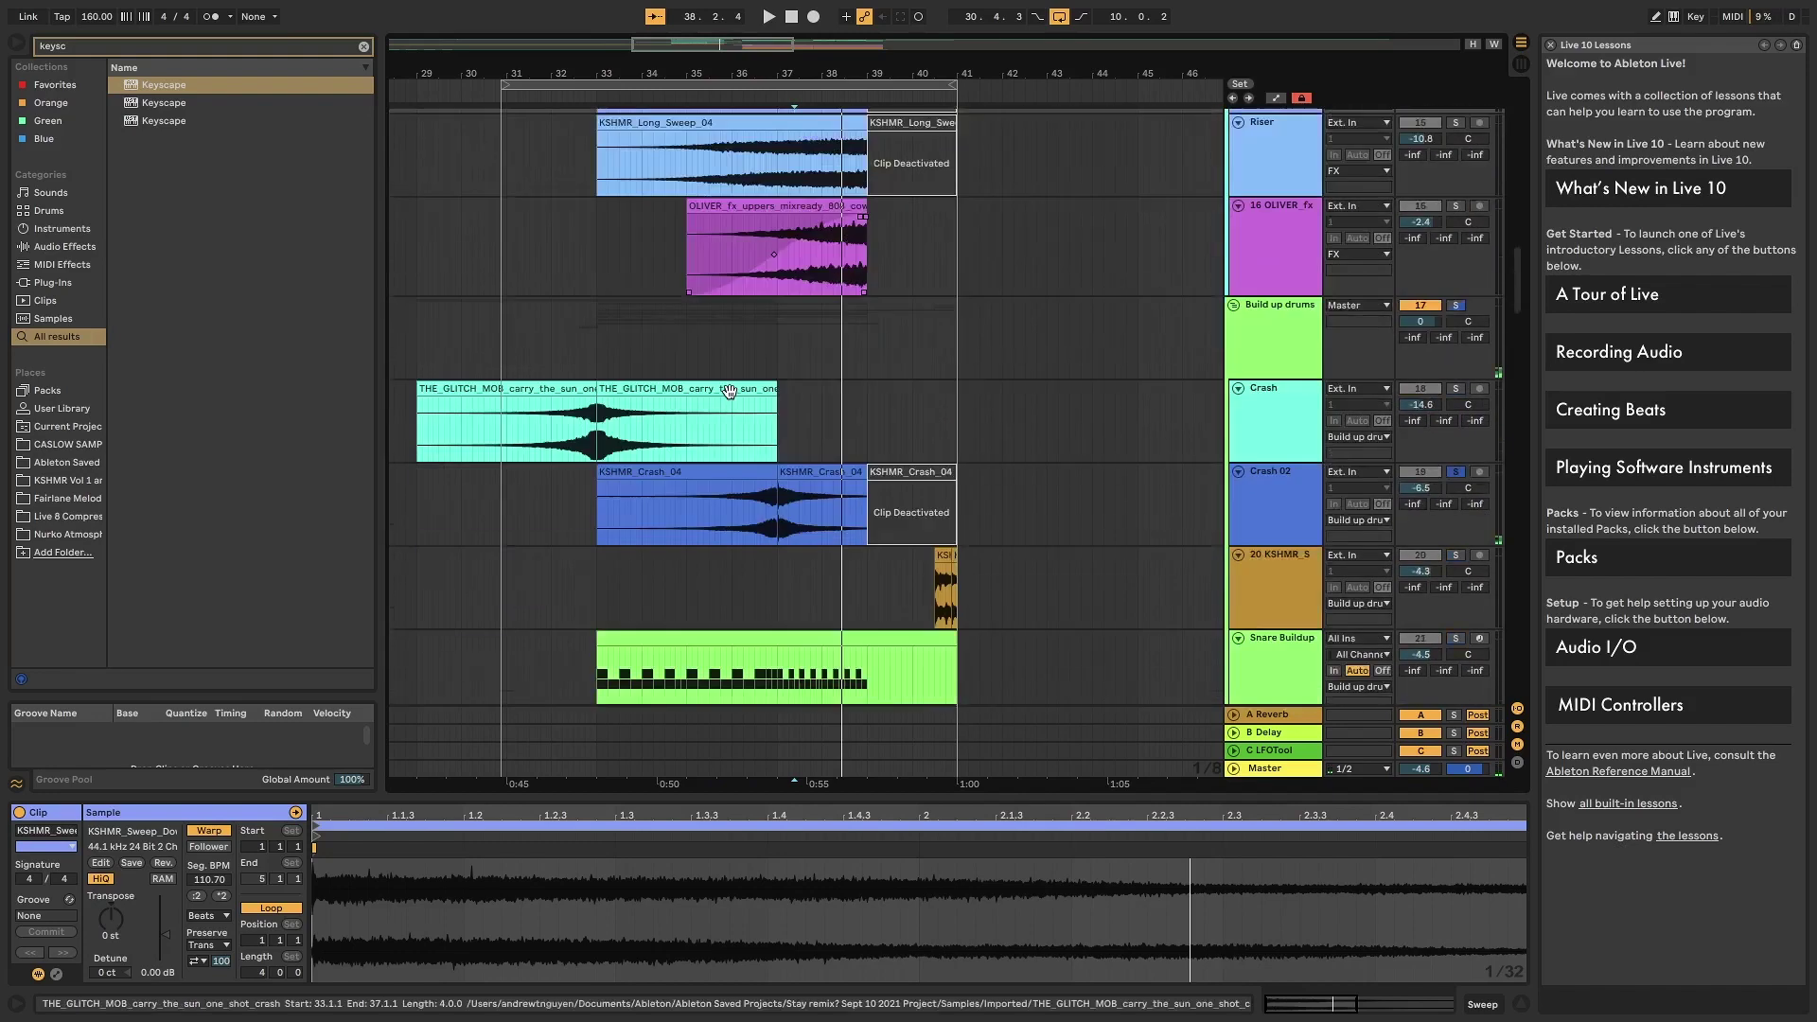
scroll(731, 394, "down", 2)
- Select the Snare Buildup clip at 33.1.1, show the track's Drum Rack, and play the track soloed
left_click(724, 467)
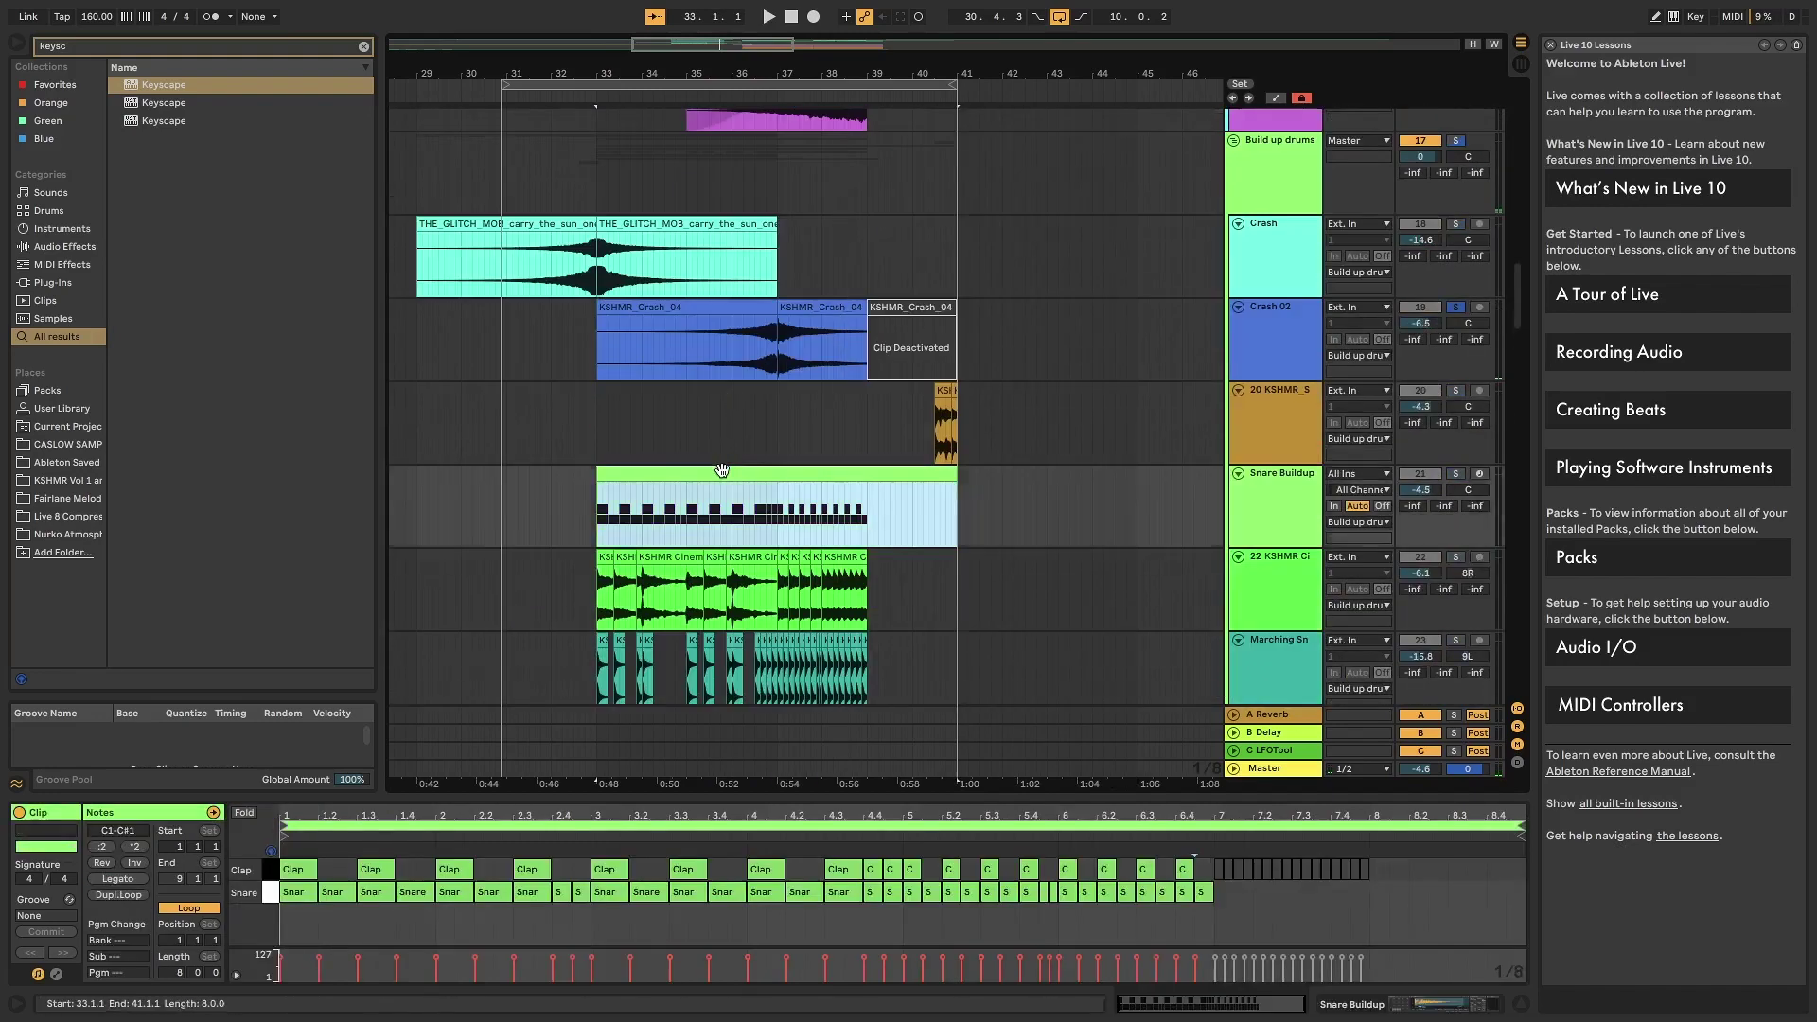
left_click(1262, 527)
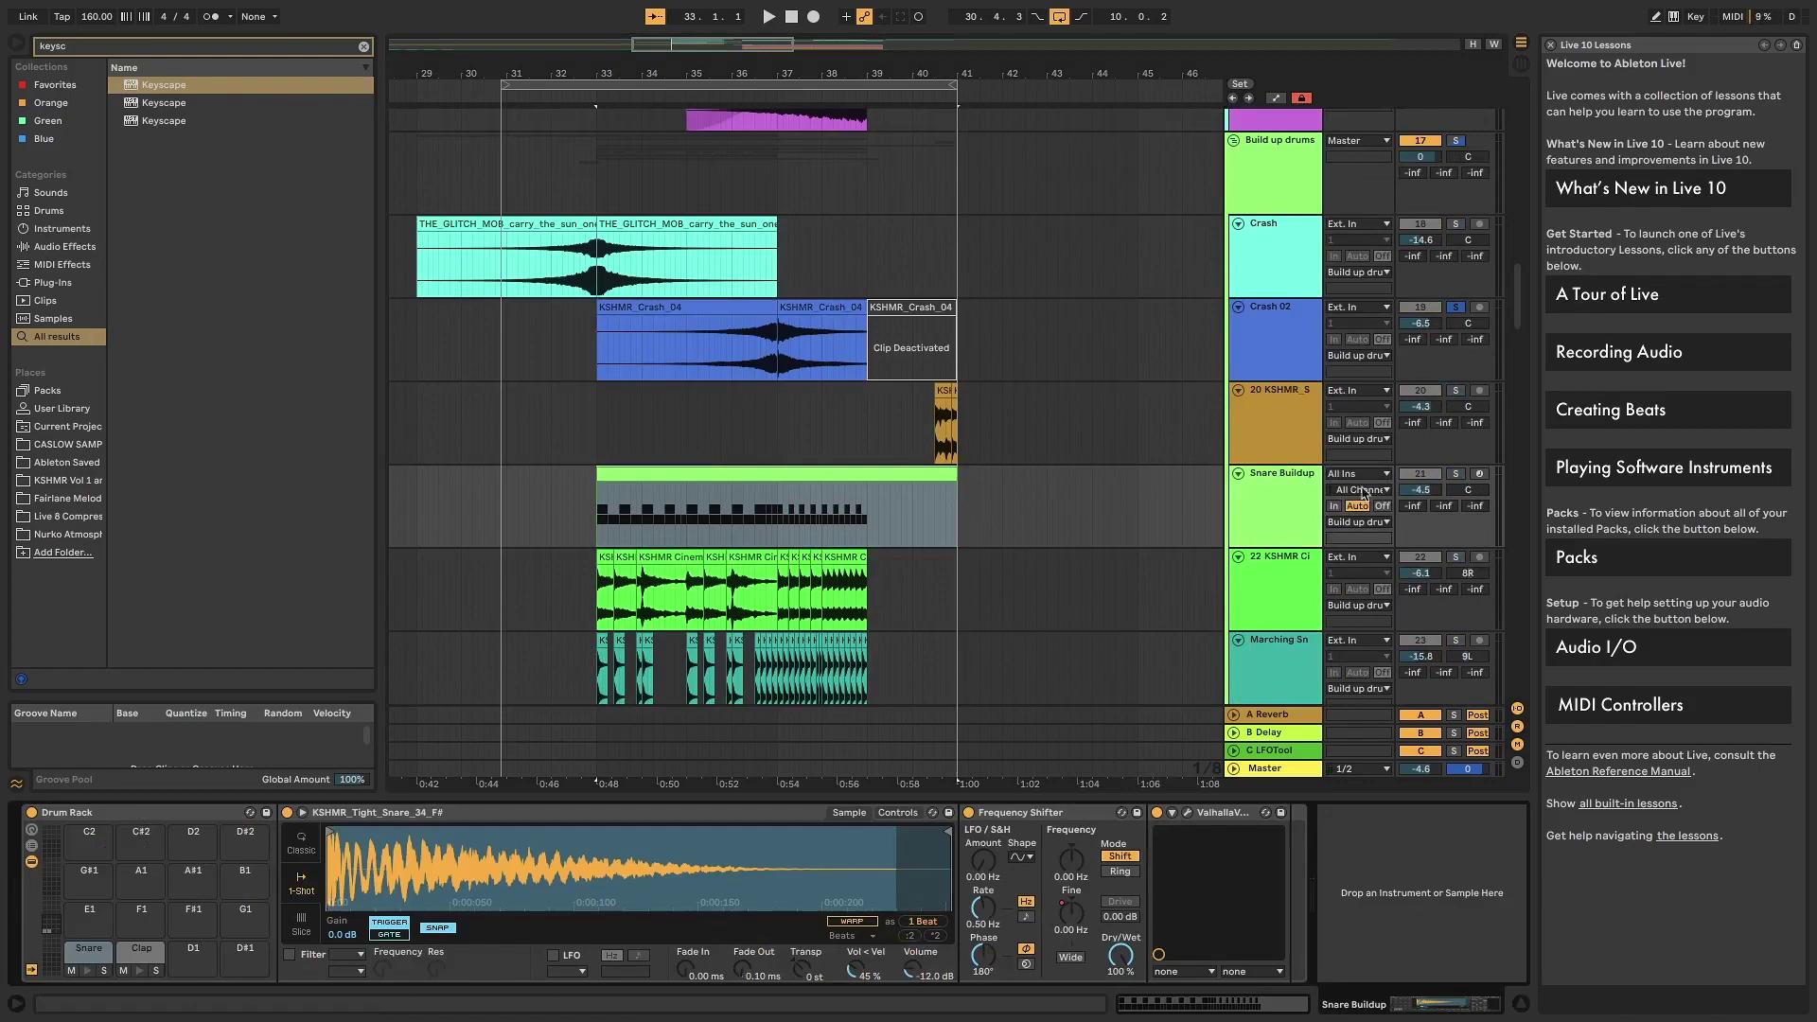
left_click(1456, 474)
key("space")
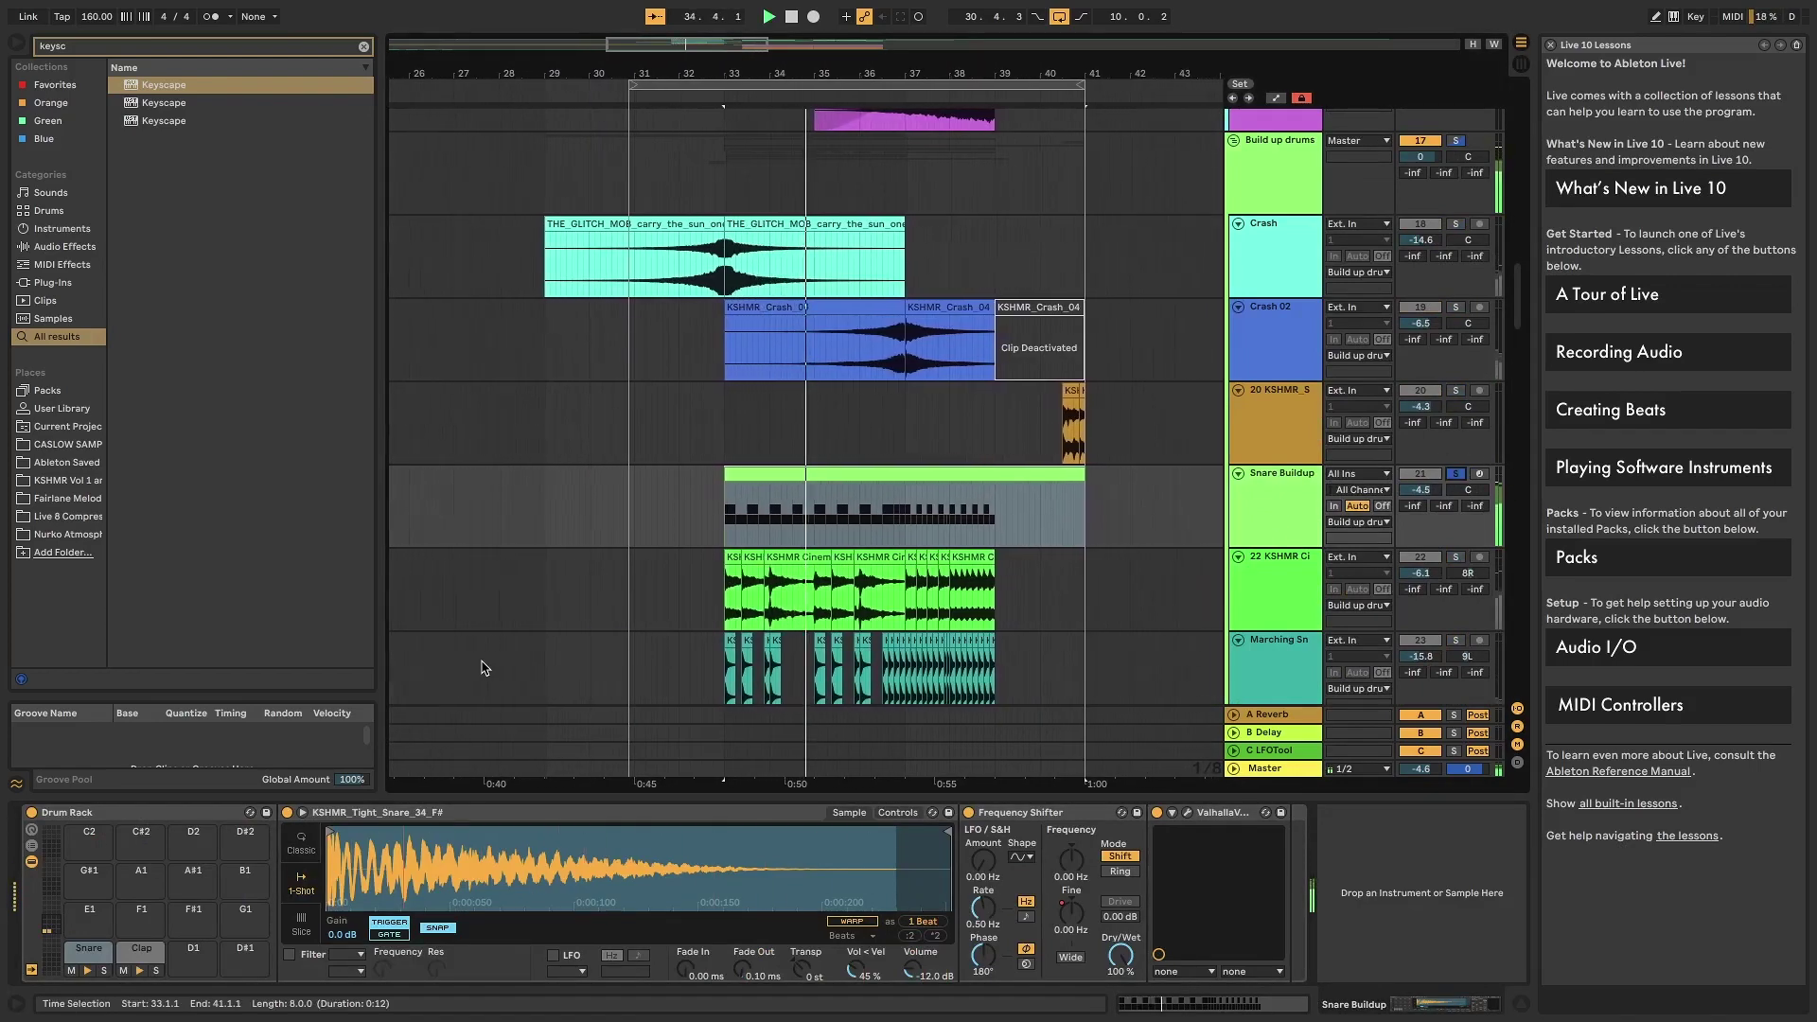
scroll(663, 568, "down", 1)
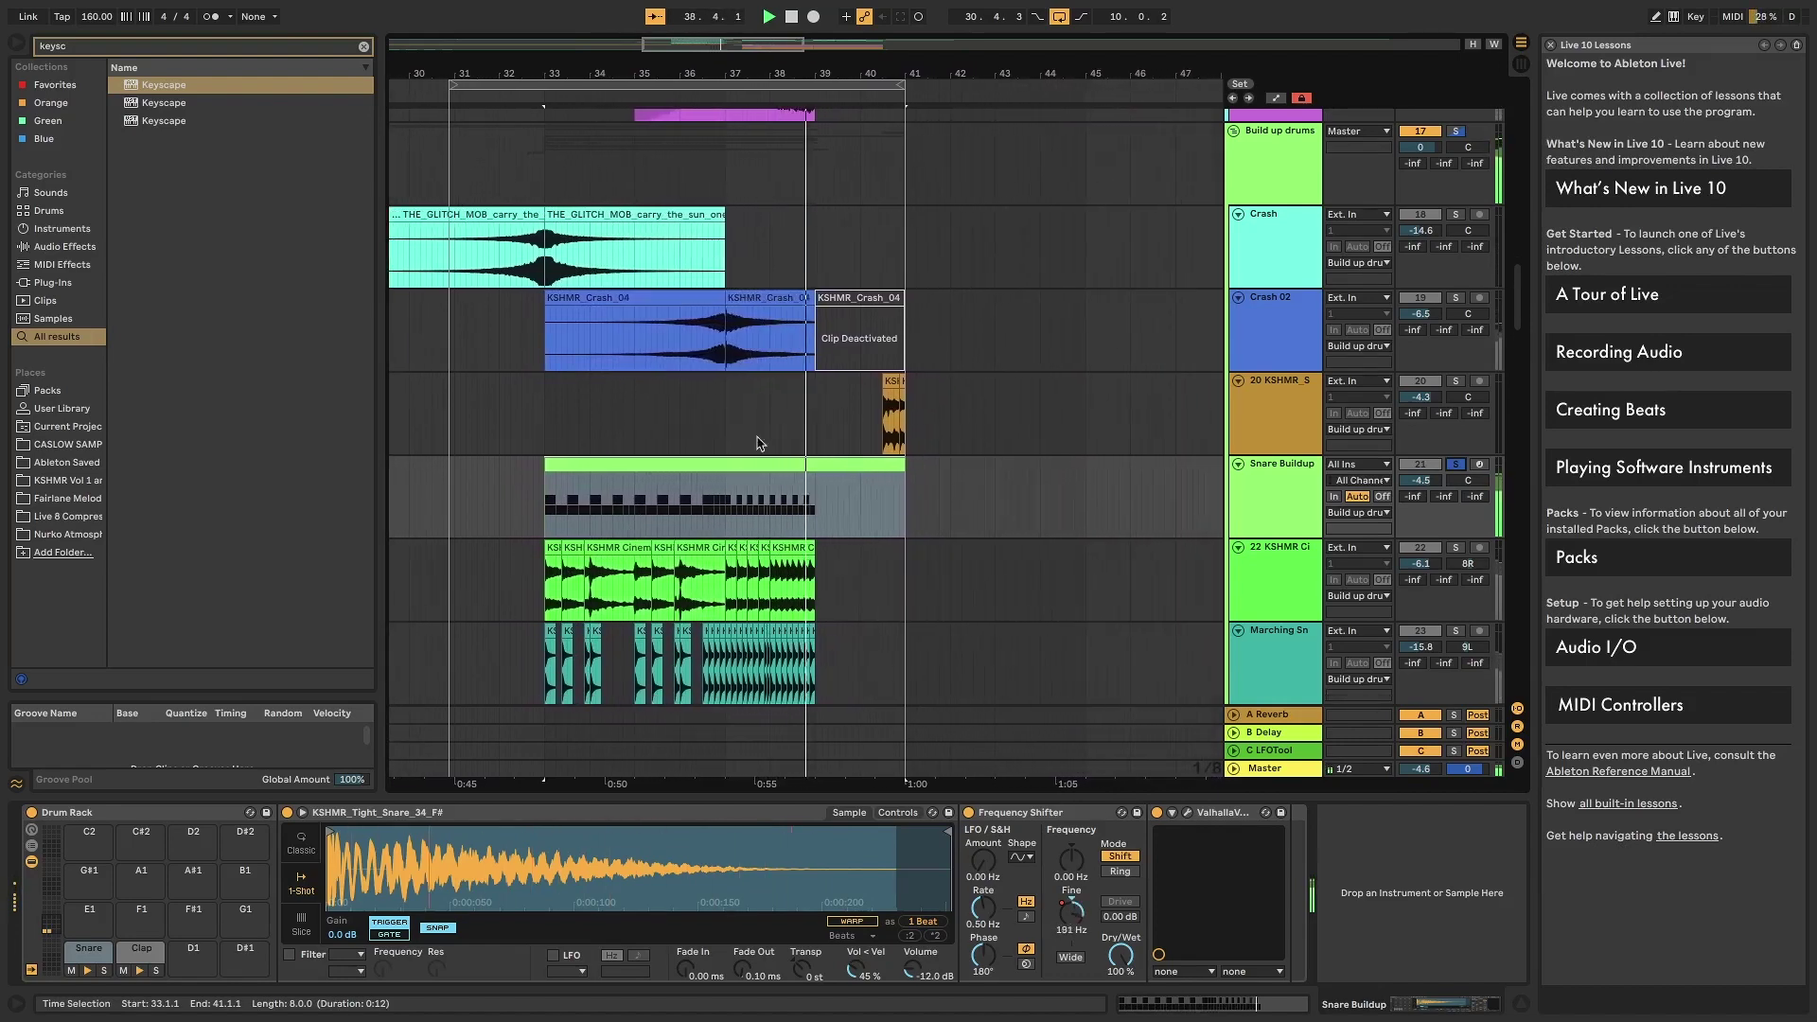
- Inspect the Snare Buildup clip's Clap and Snare notes, and show the Drum Rack's Clap pad with its KSHMR_Clap_Hard_01 sample
double_click(705, 463)
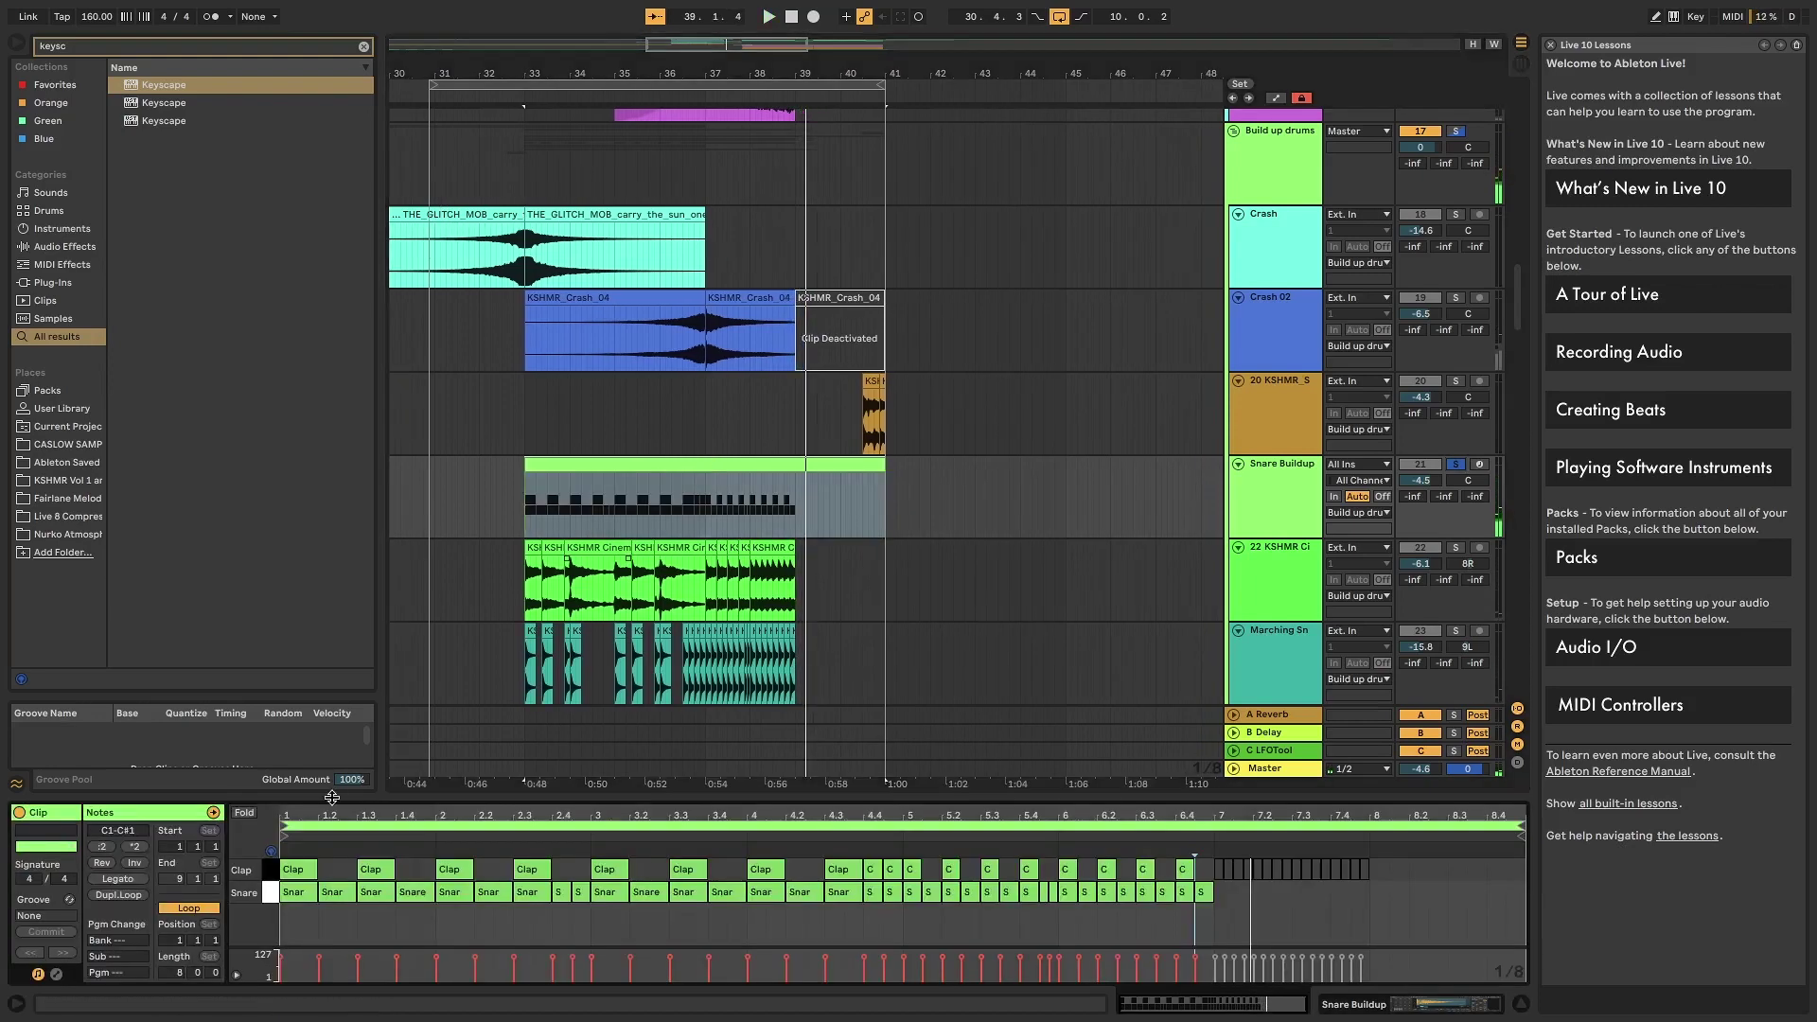
left_click(1292, 497)
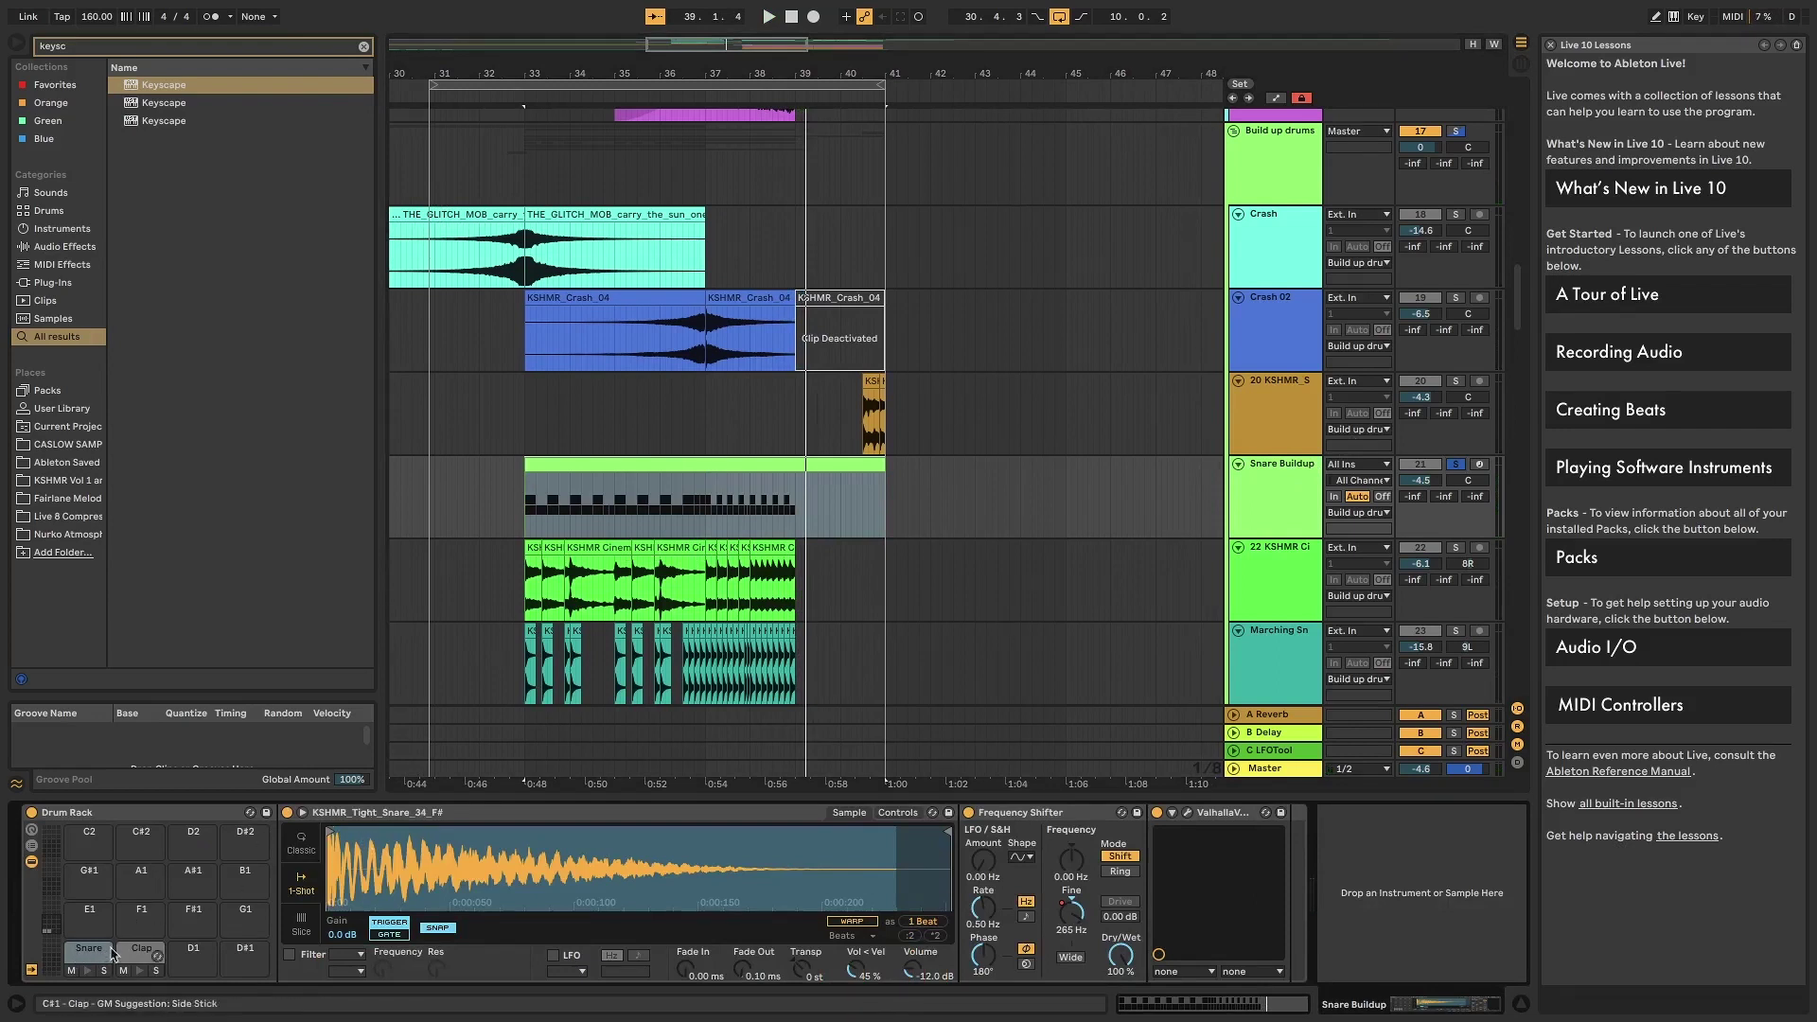
left_click(131, 959)
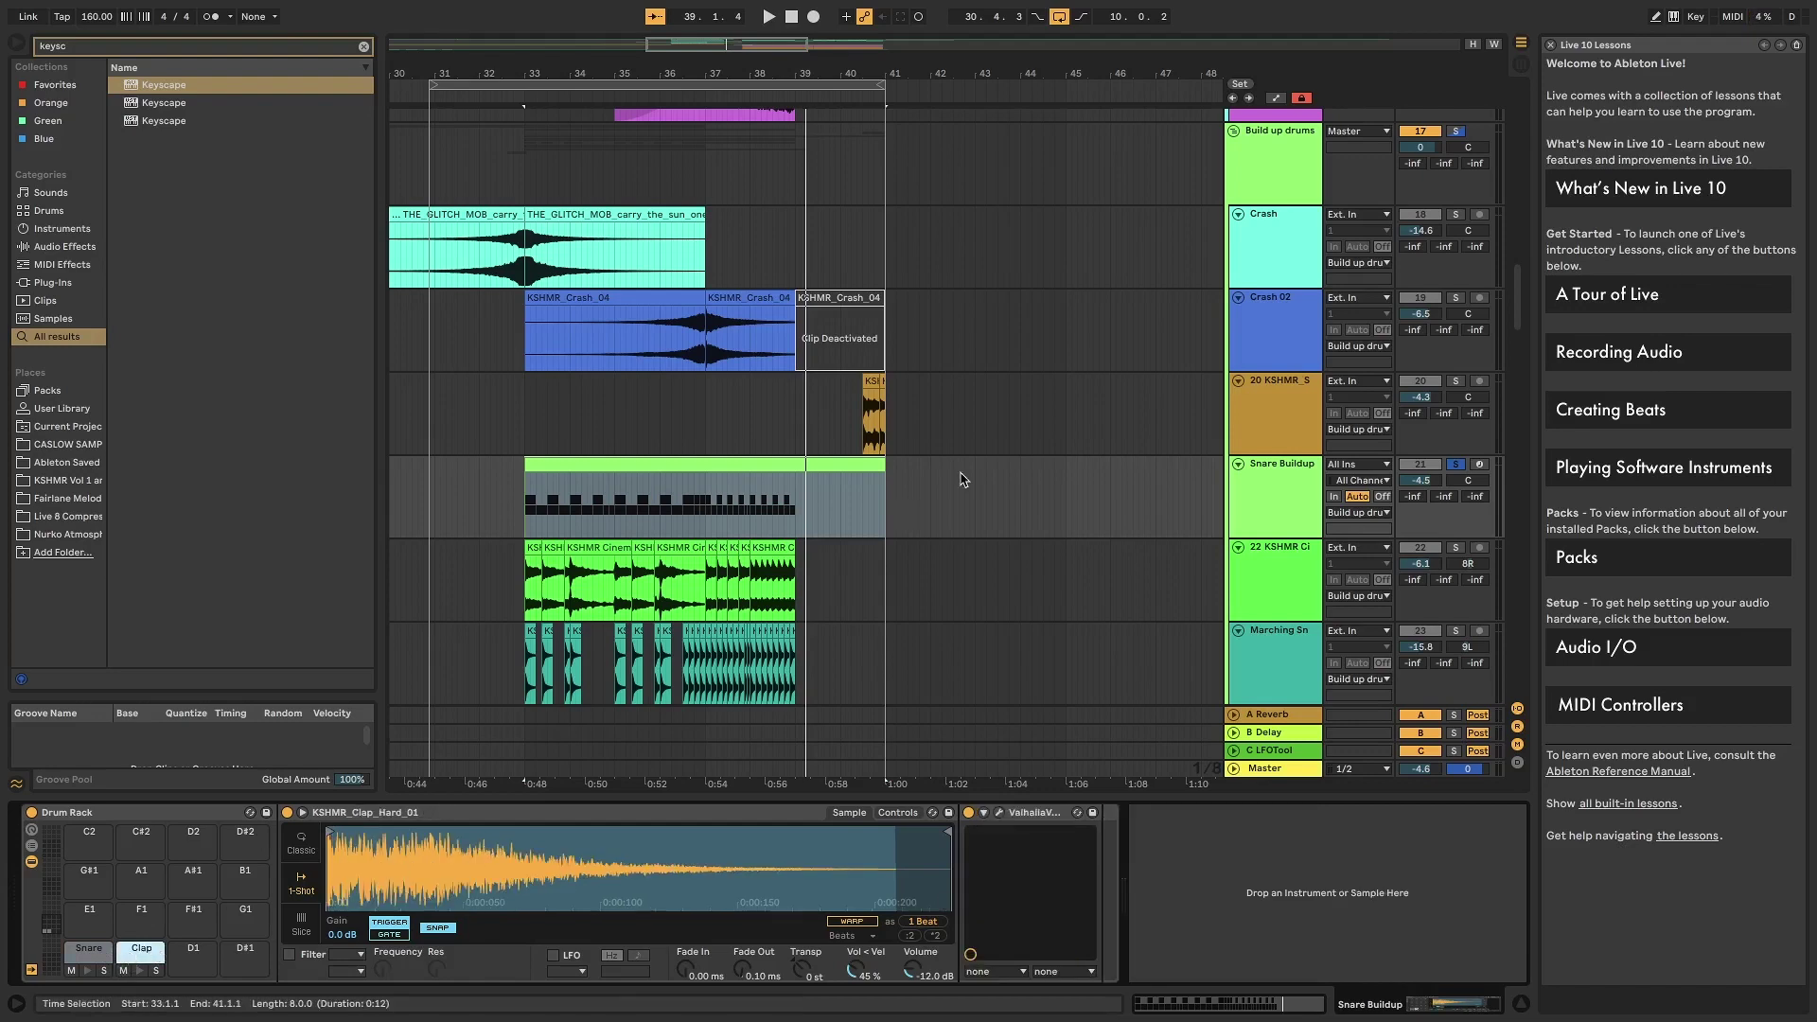
- Reopen the Snare Buildup clip's notes and play its accelerating clap and snare pattern
double_click(814, 463)
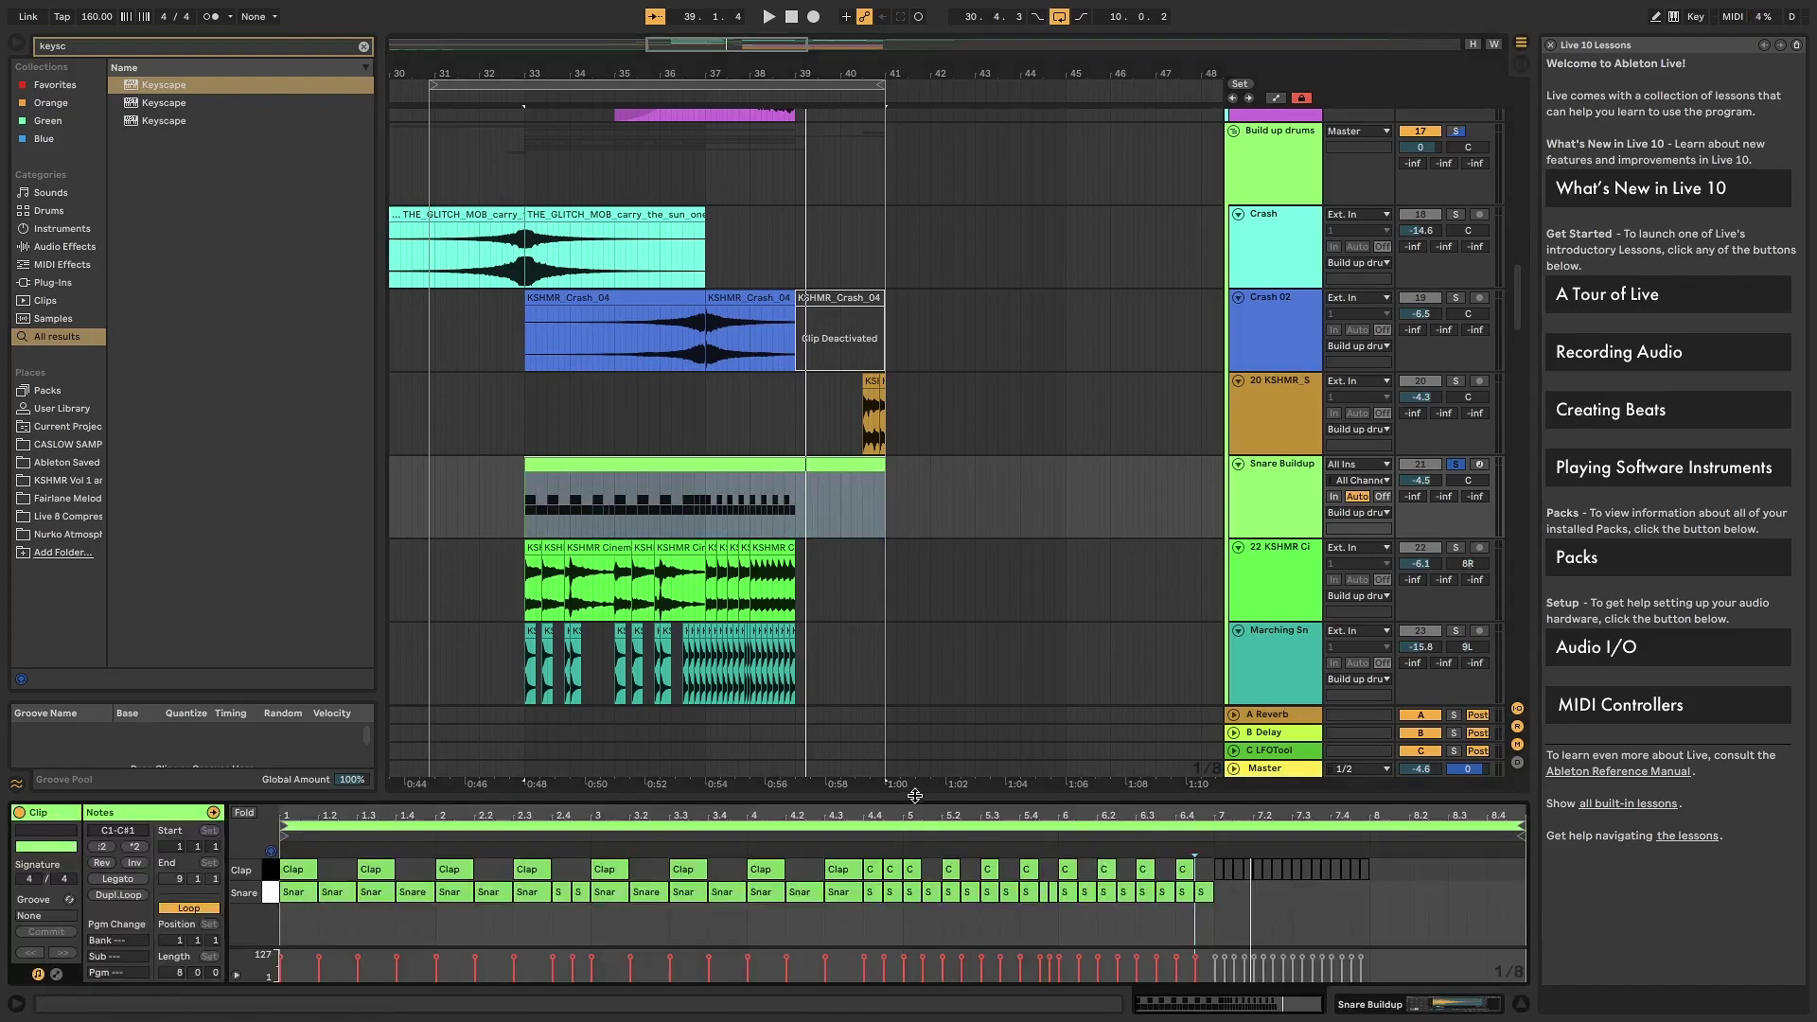
key("space")
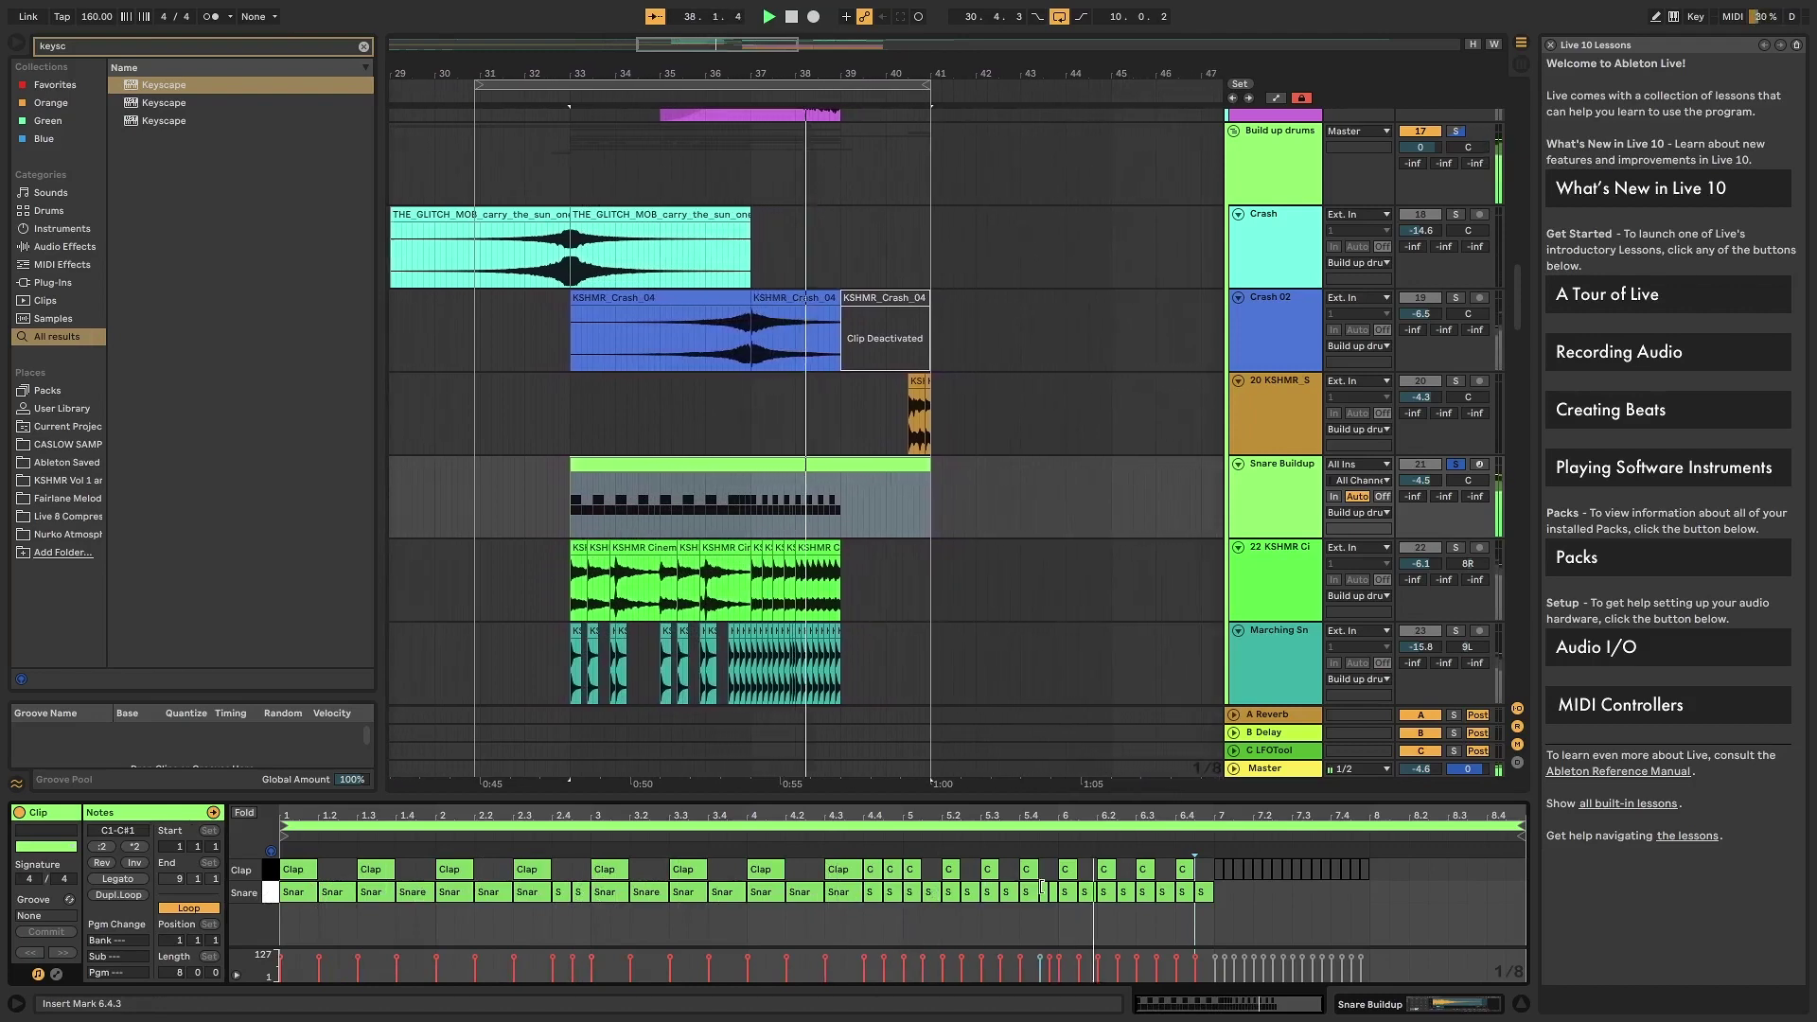
key("space")
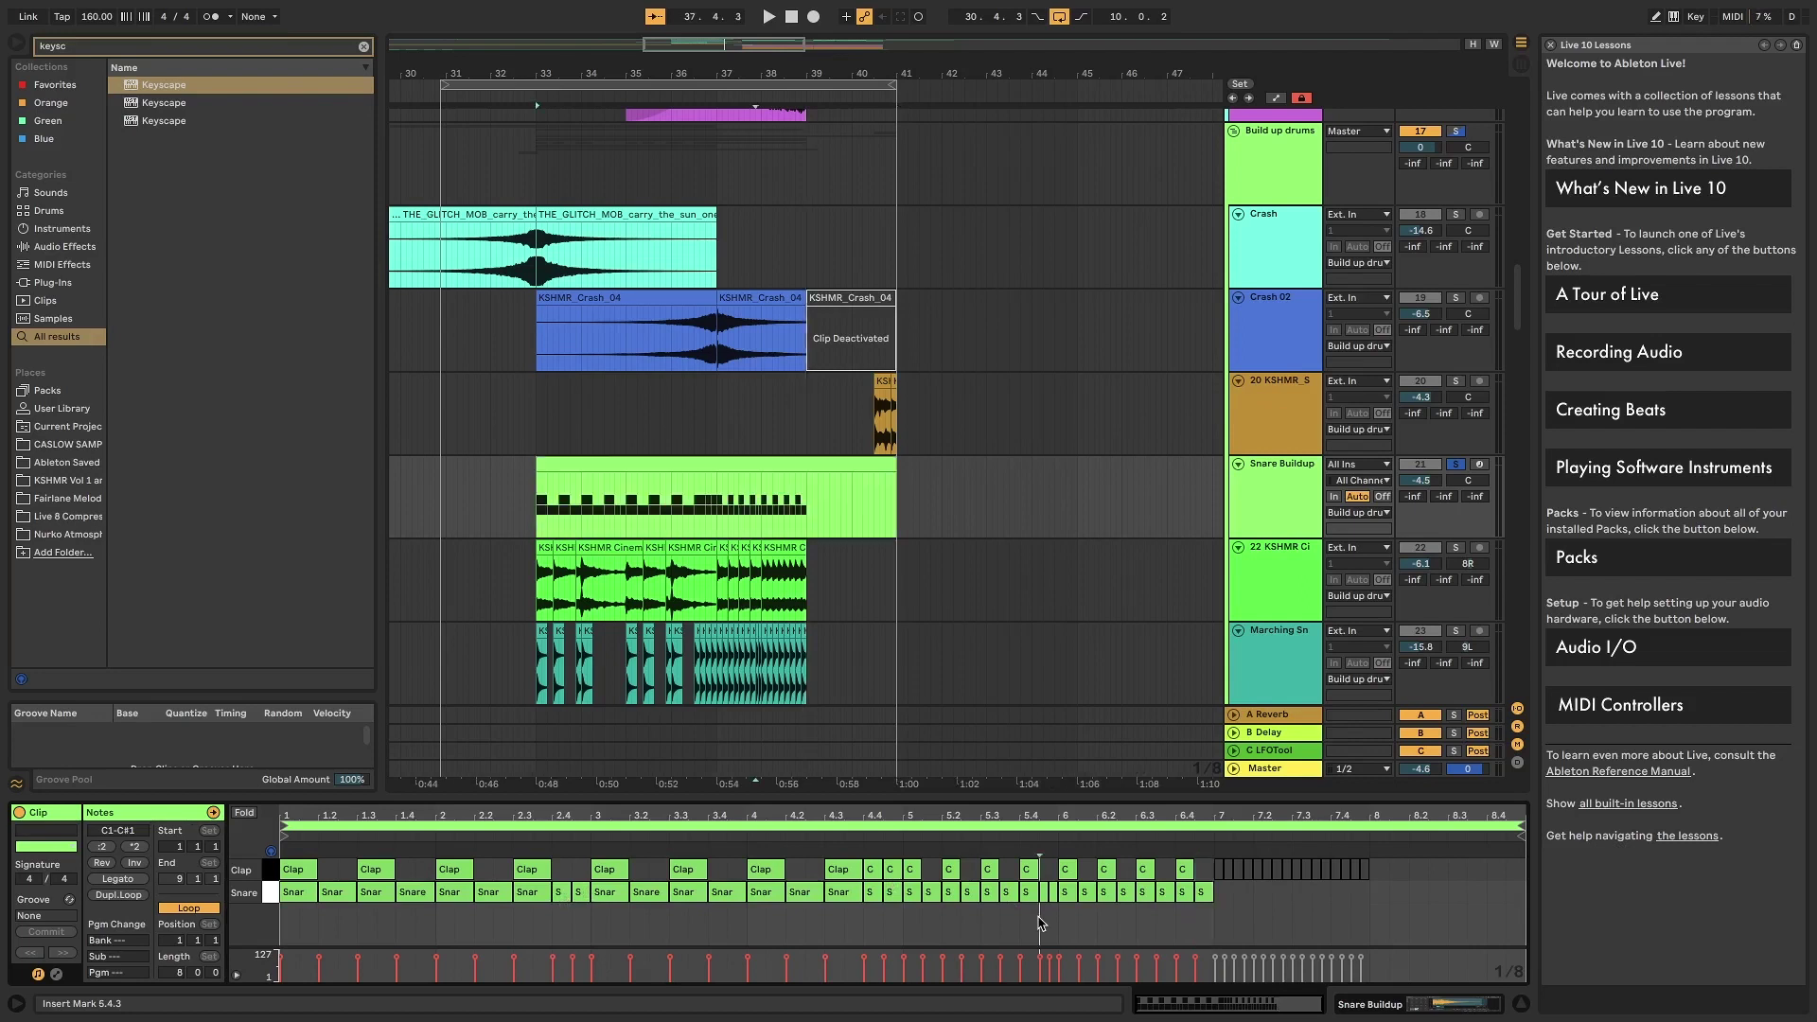
- Set the start point at 33.3.1 on Snare Buildup and show the Snare pad's device chain
left_click(557, 464)
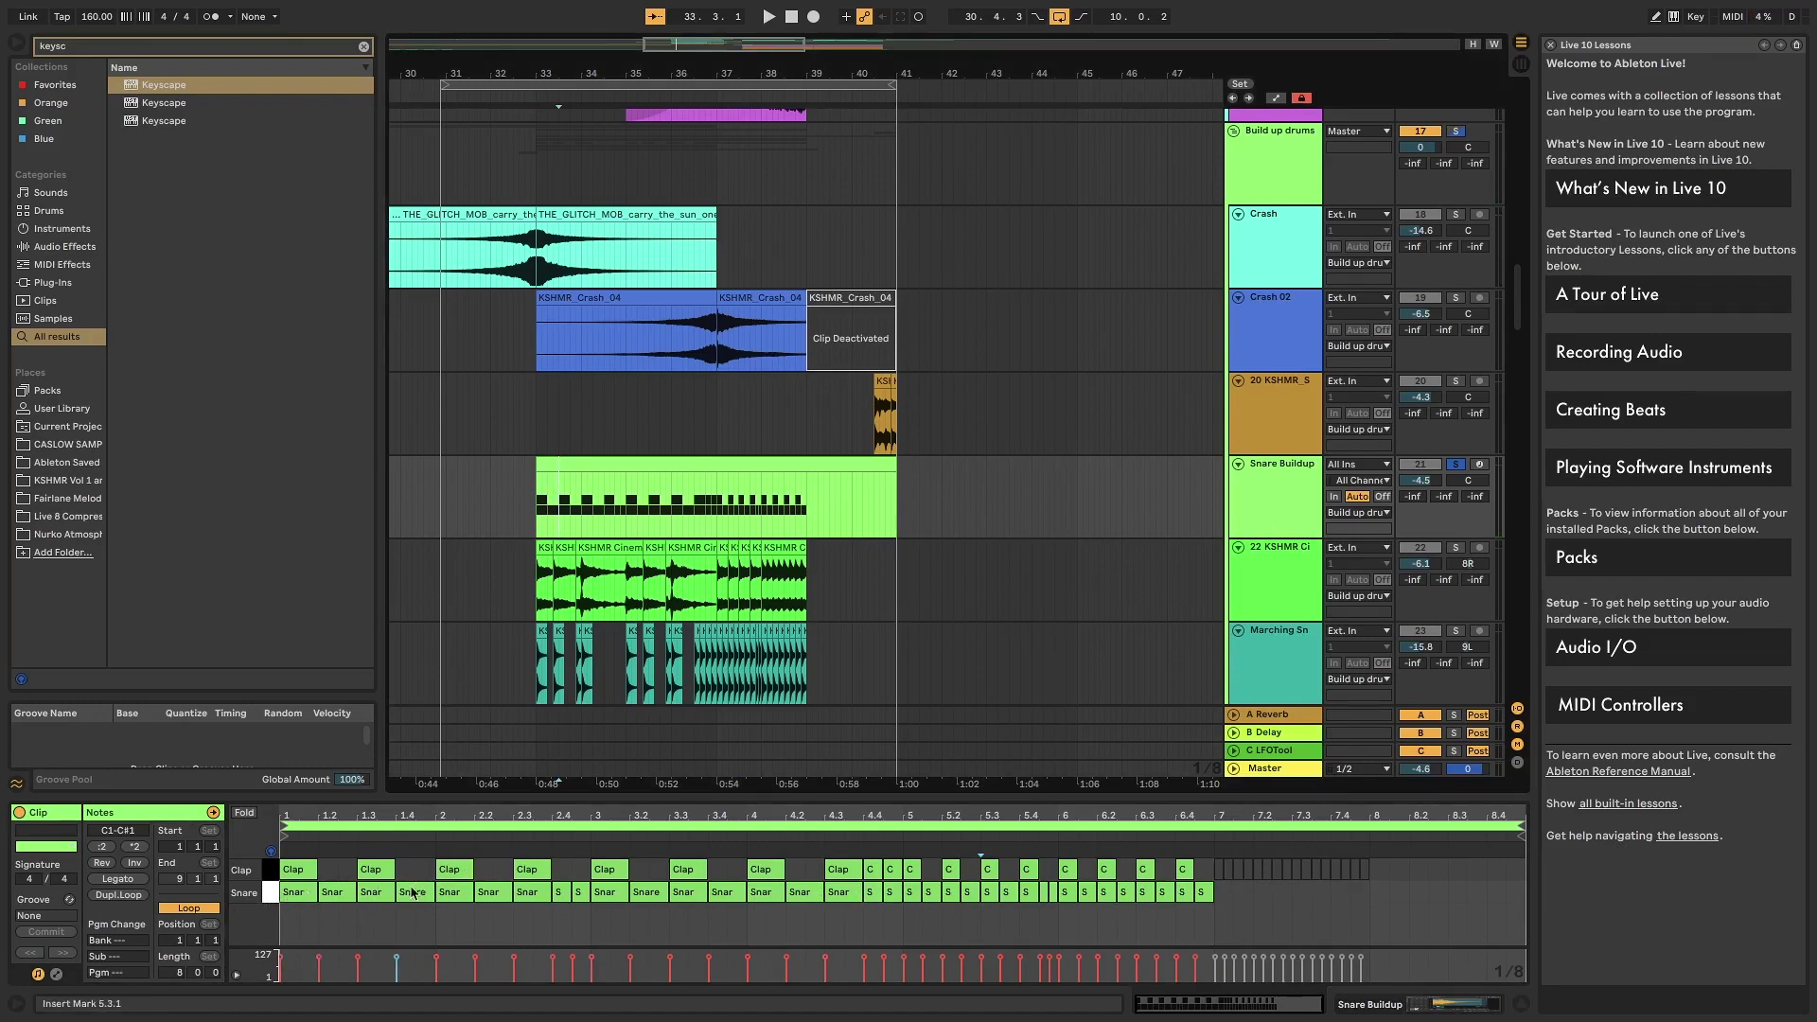
left_click(324, 896)
key("shift+Tab")
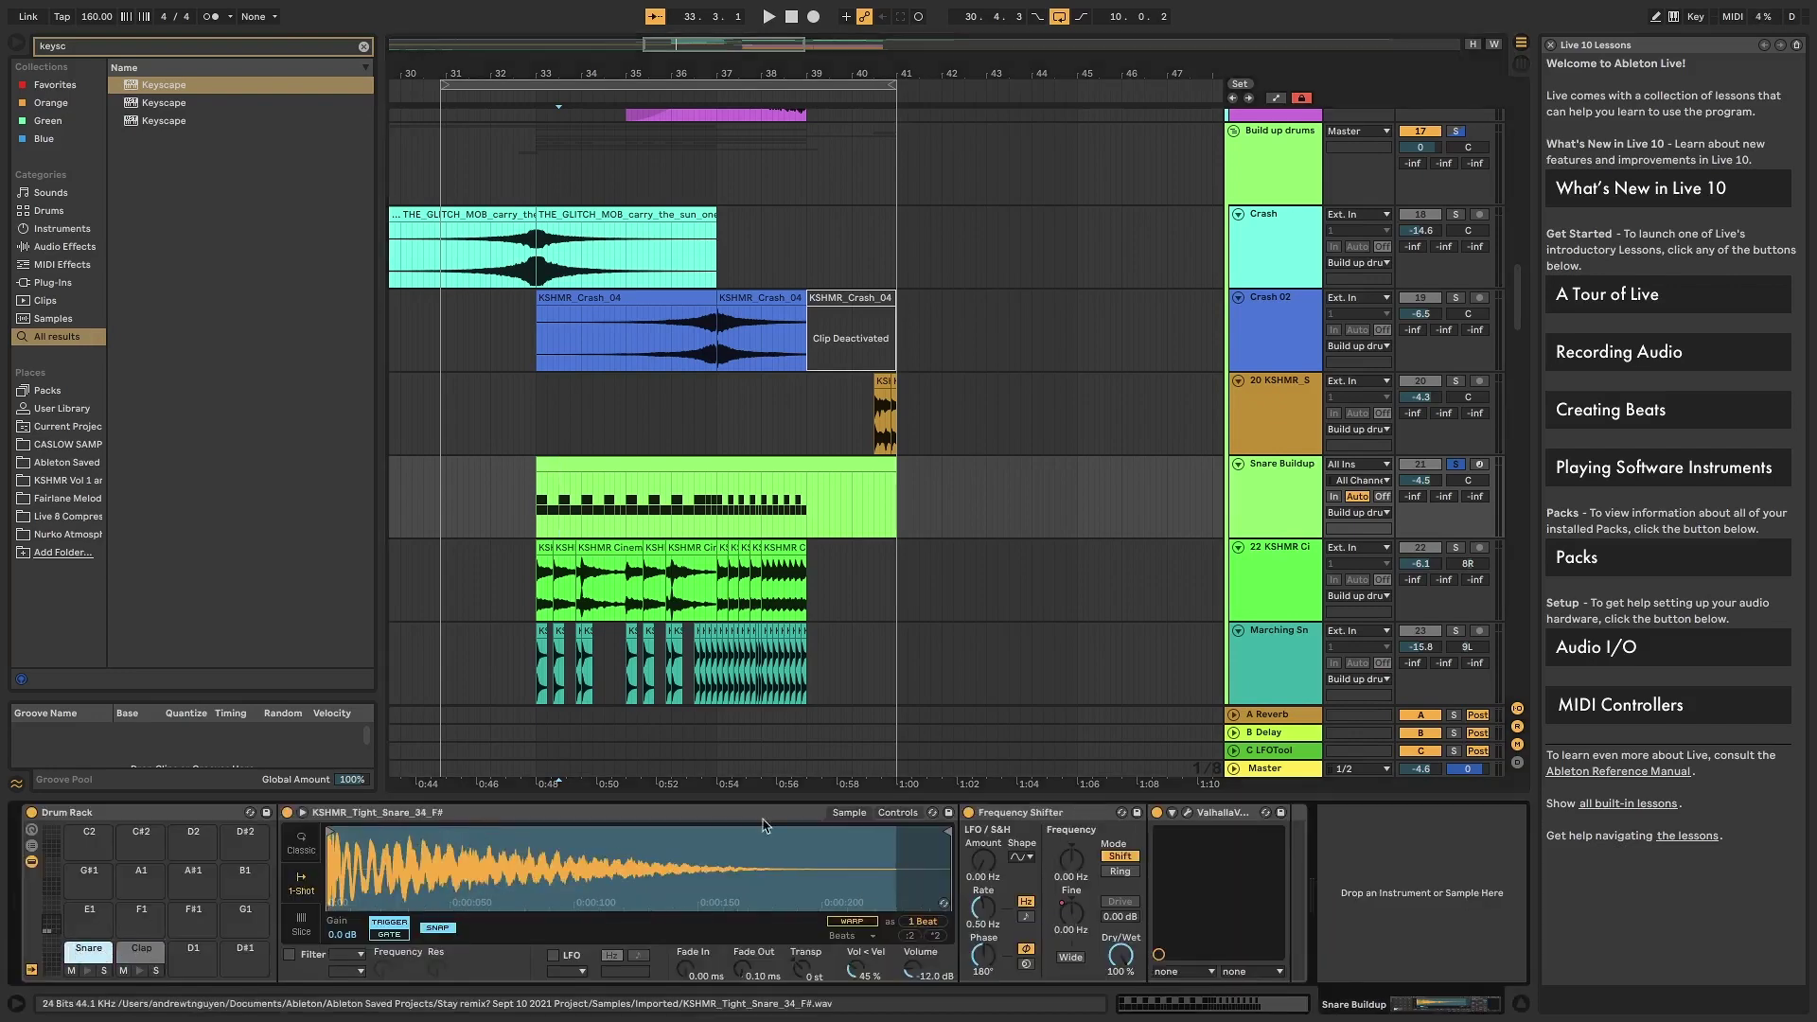
- Select the Snare chain's Frequency Shifter and play the build-up to demonstrate its Fine frequency automation
left_click(1051, 812)
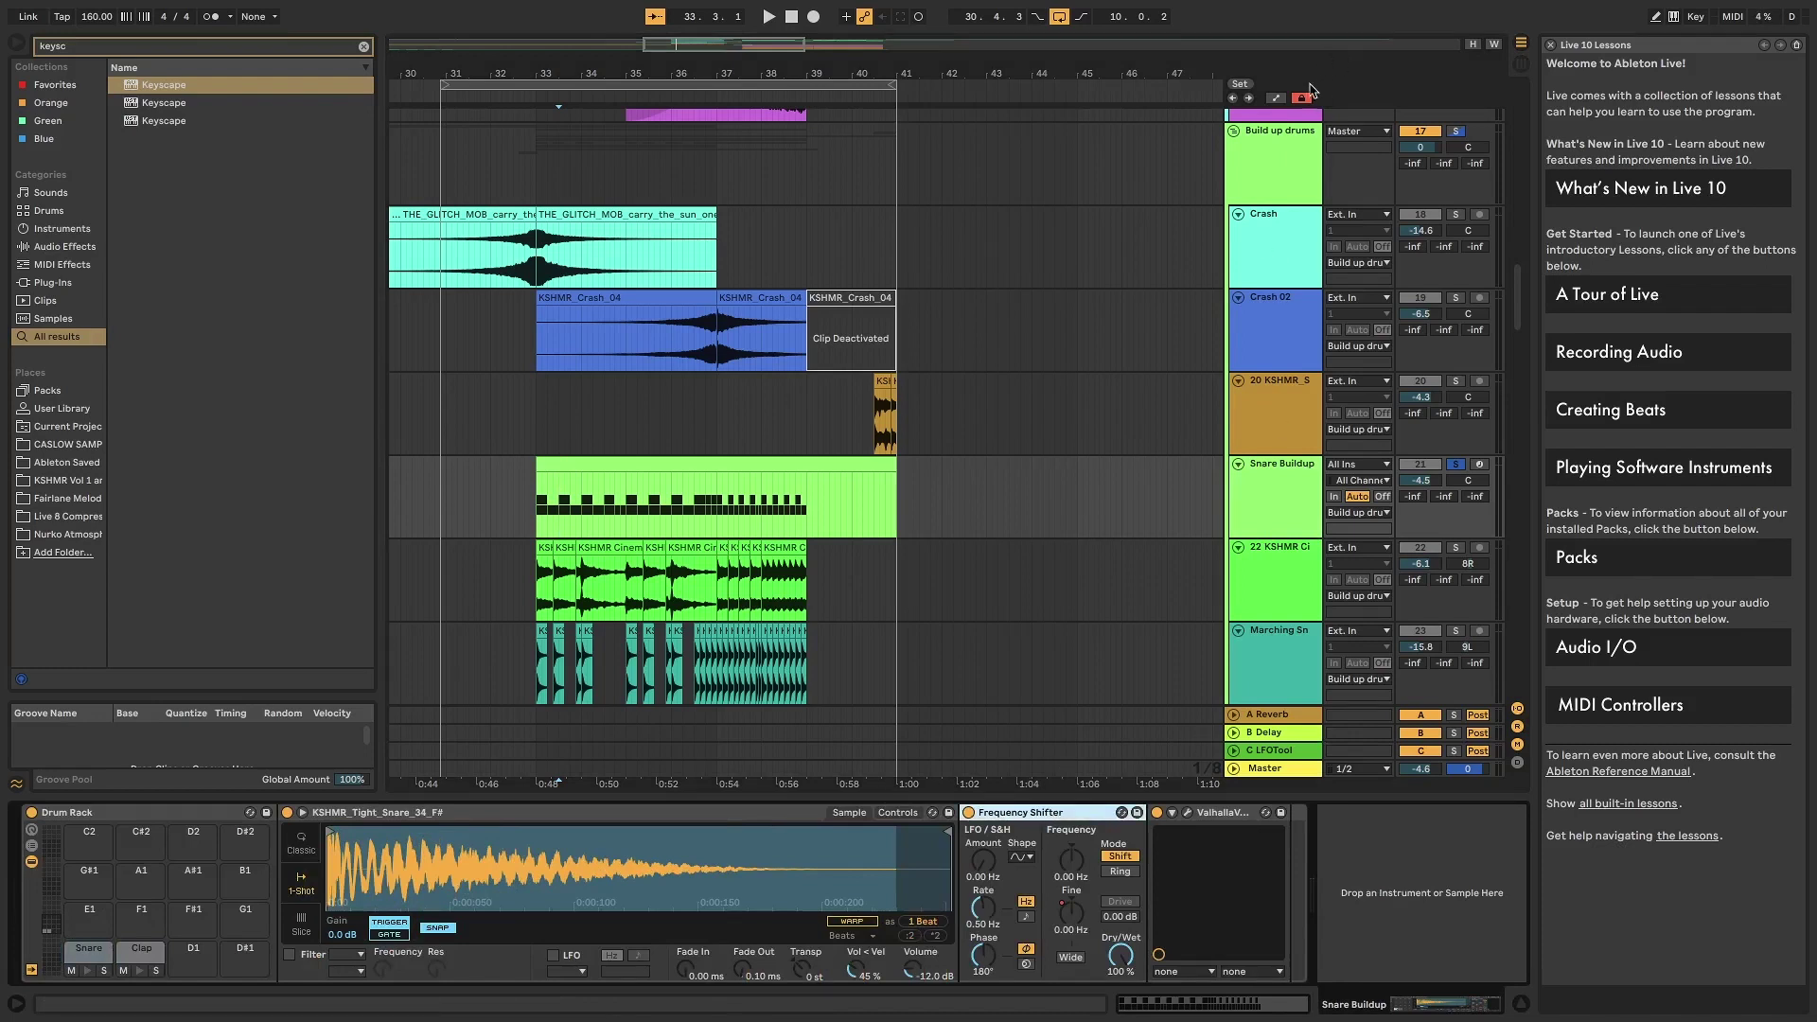
key("0")
key("space")
key("0")
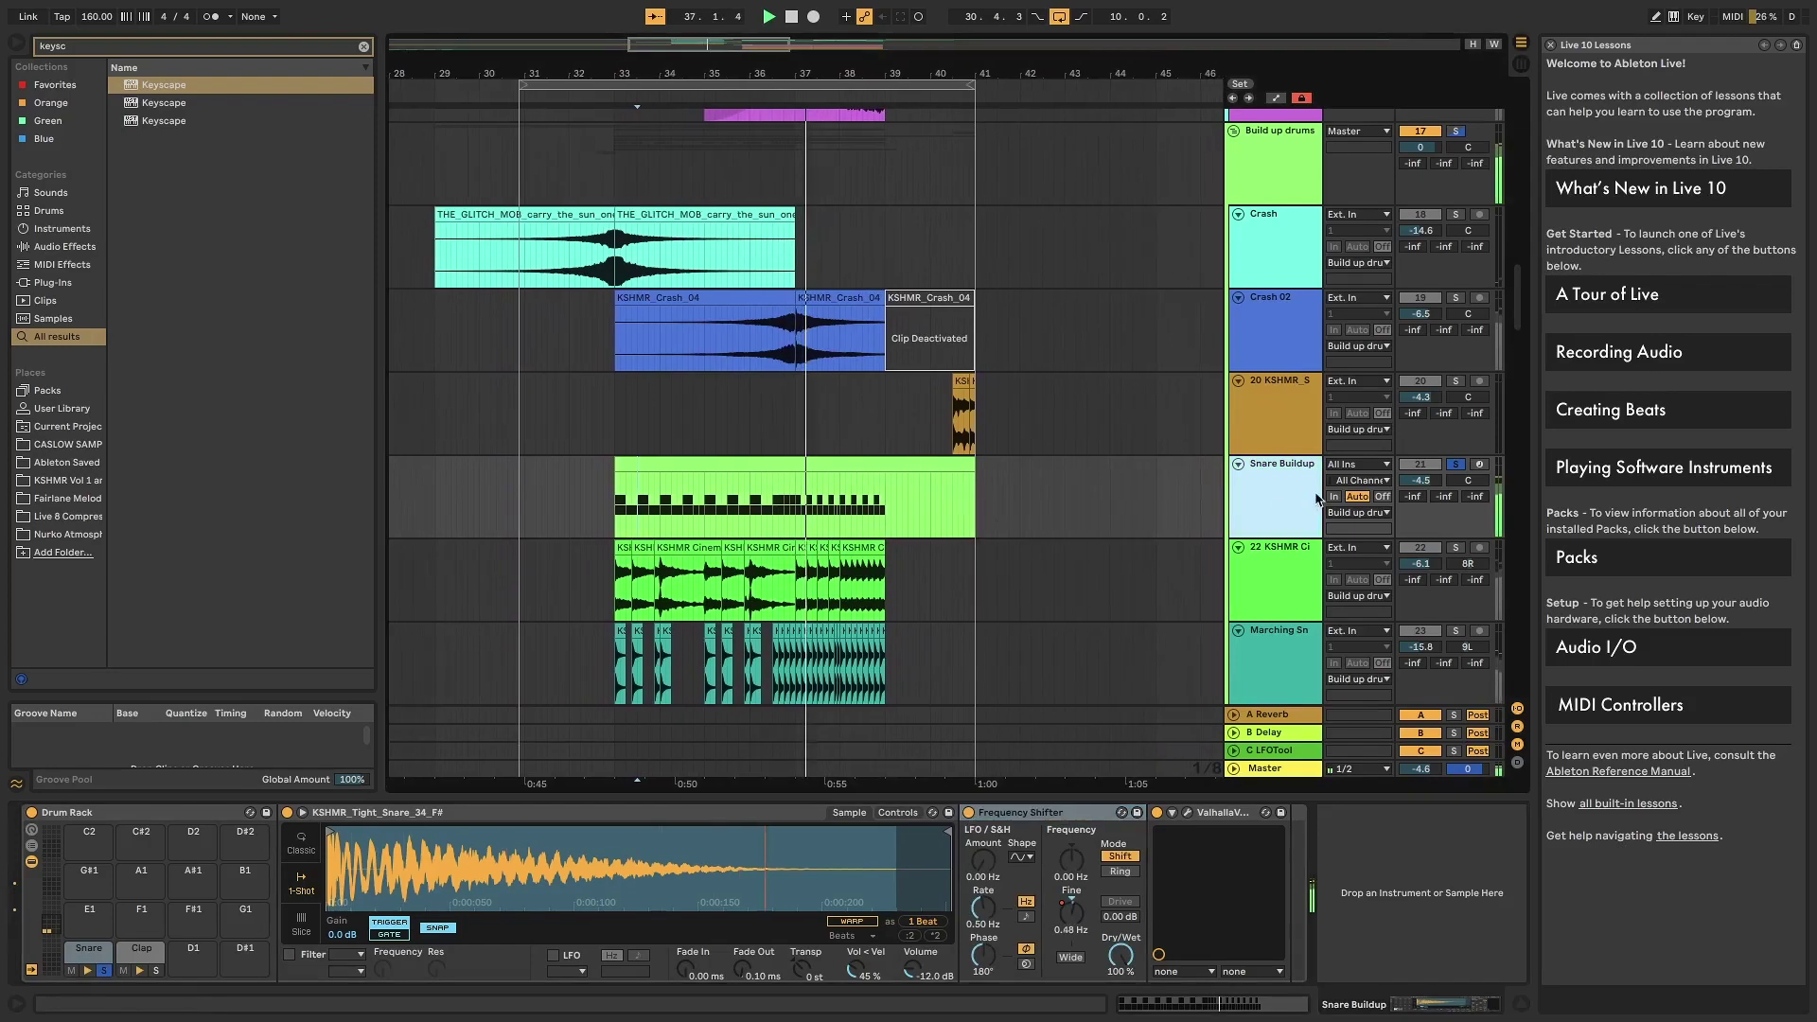
left_click_drag(1069, 920, 1077, 910)
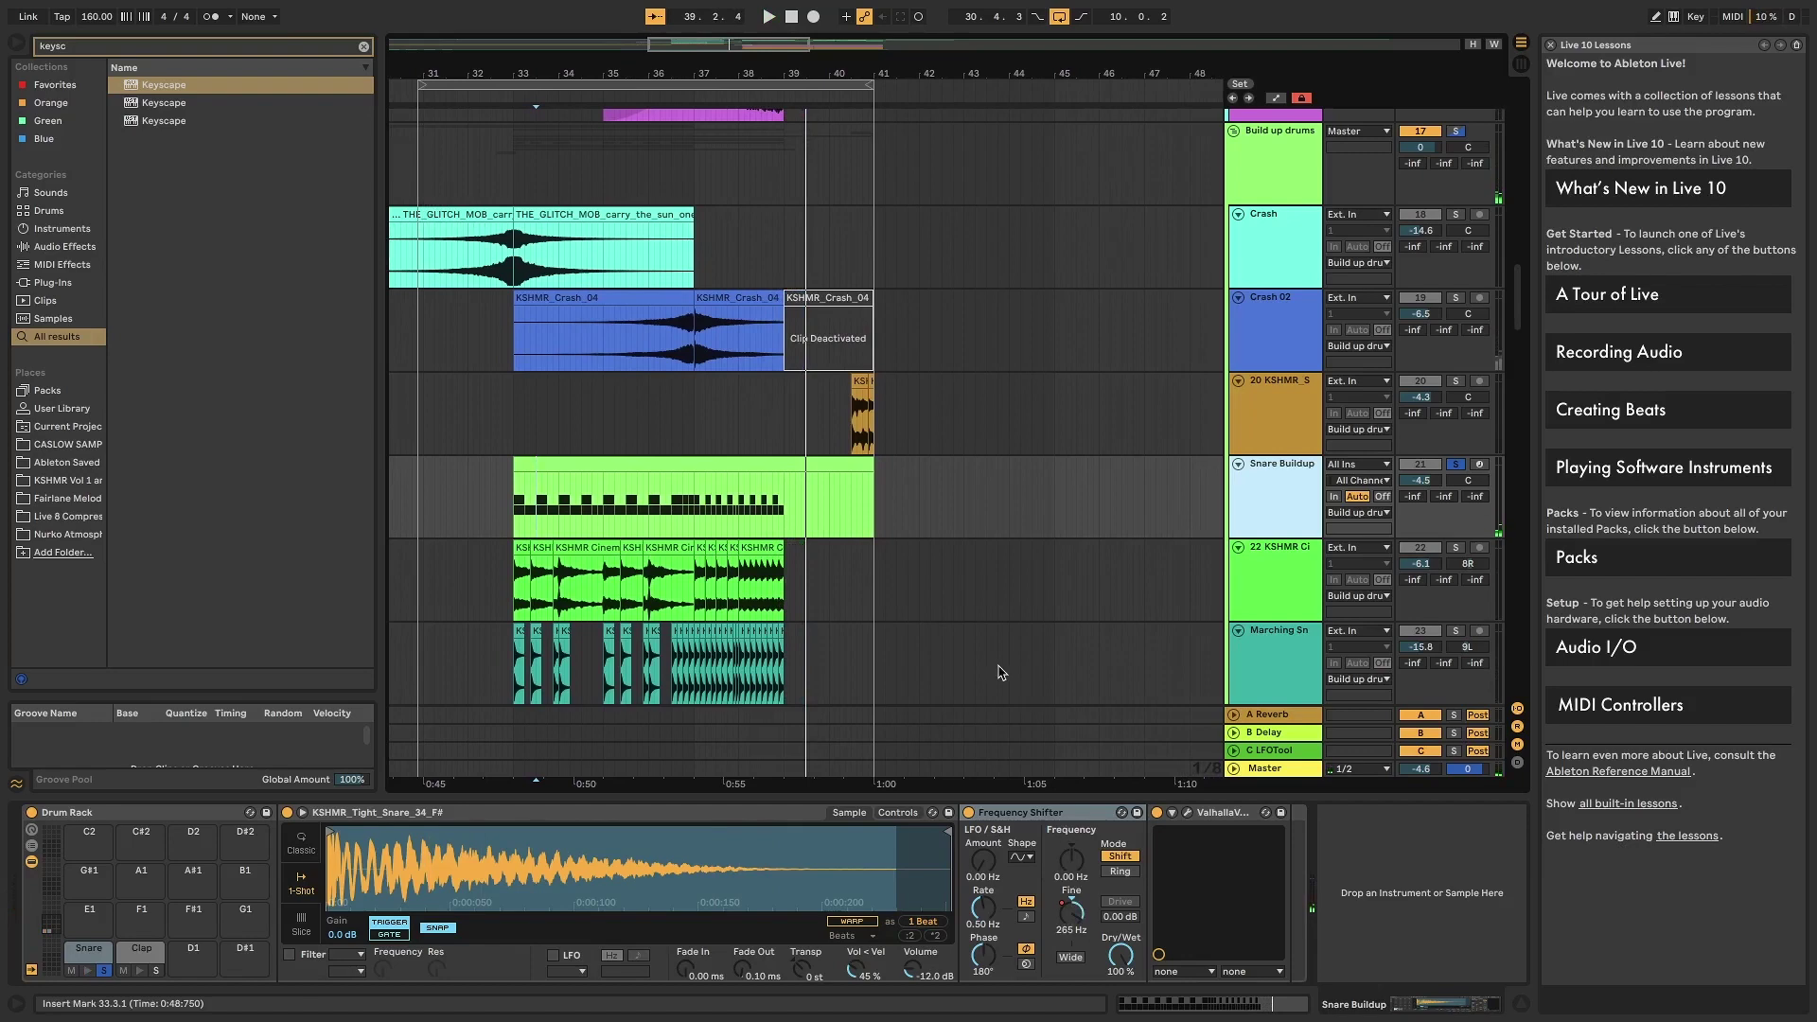
- Open the Snare chain's ValhallaVintageVerb, examine its reverb settings, close it, and deselect the Snare Buildup track header
left_click(1189, 813)
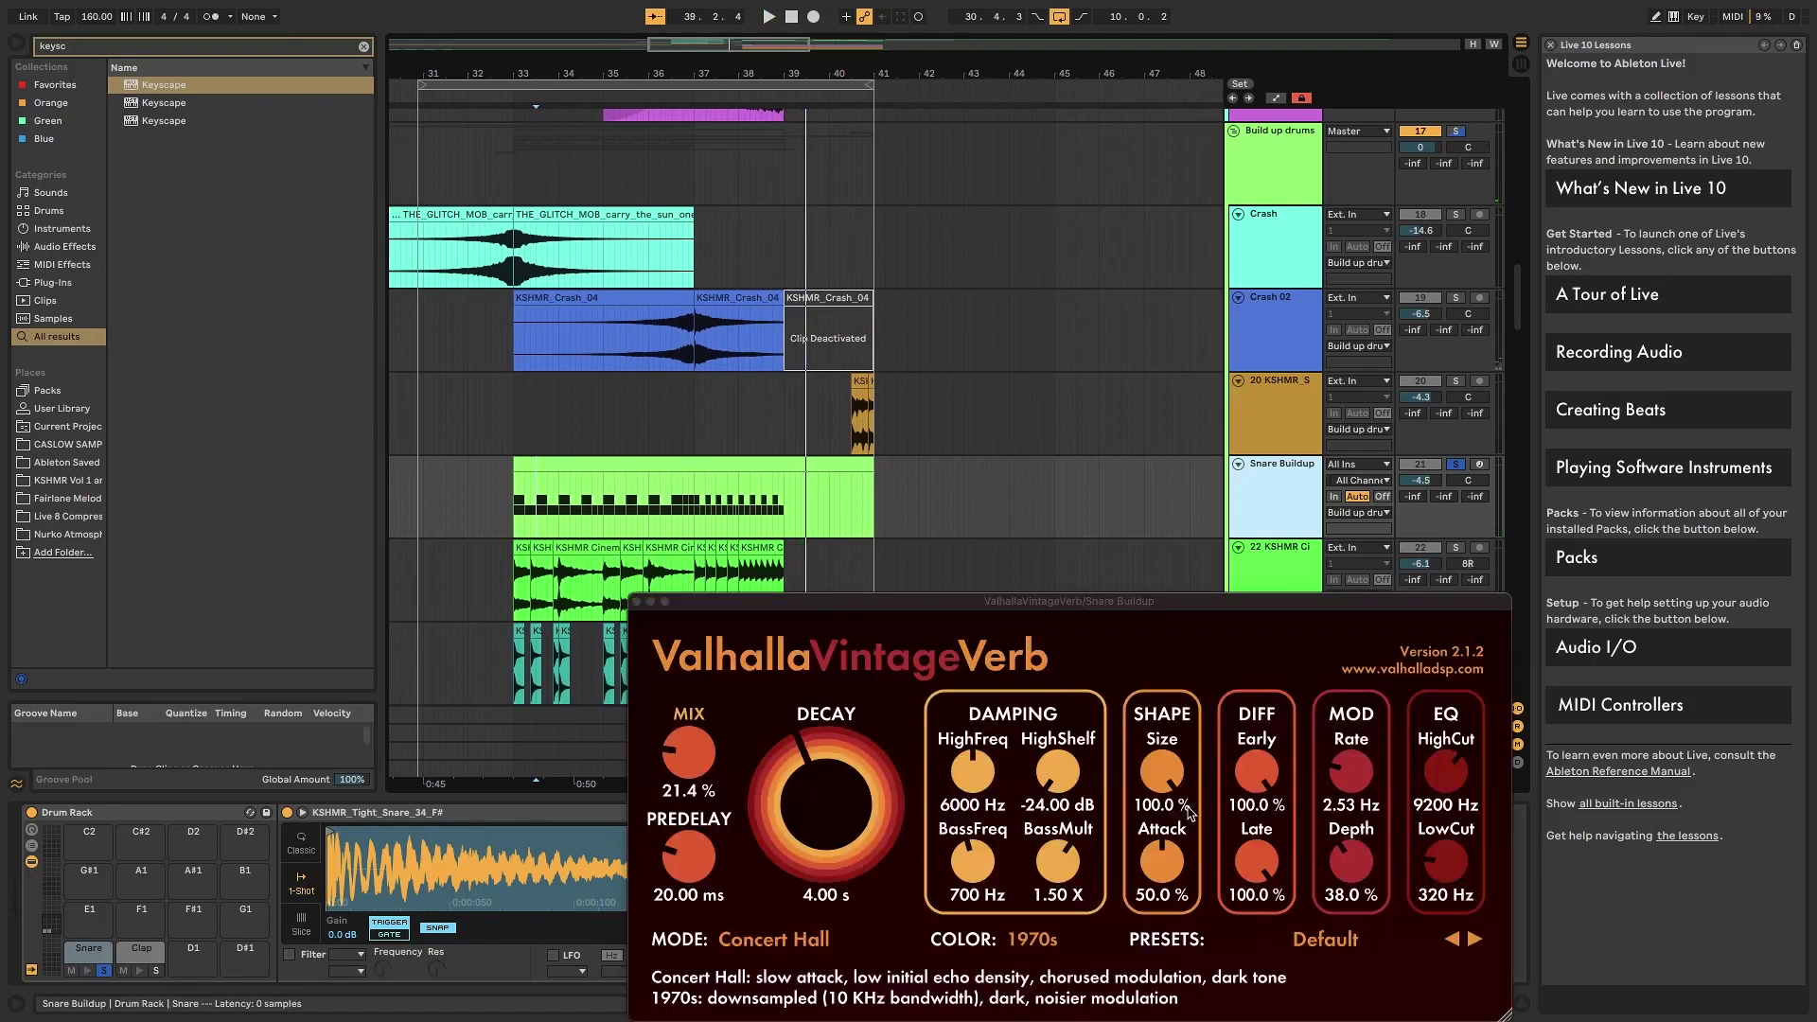
left_click(637, 603)
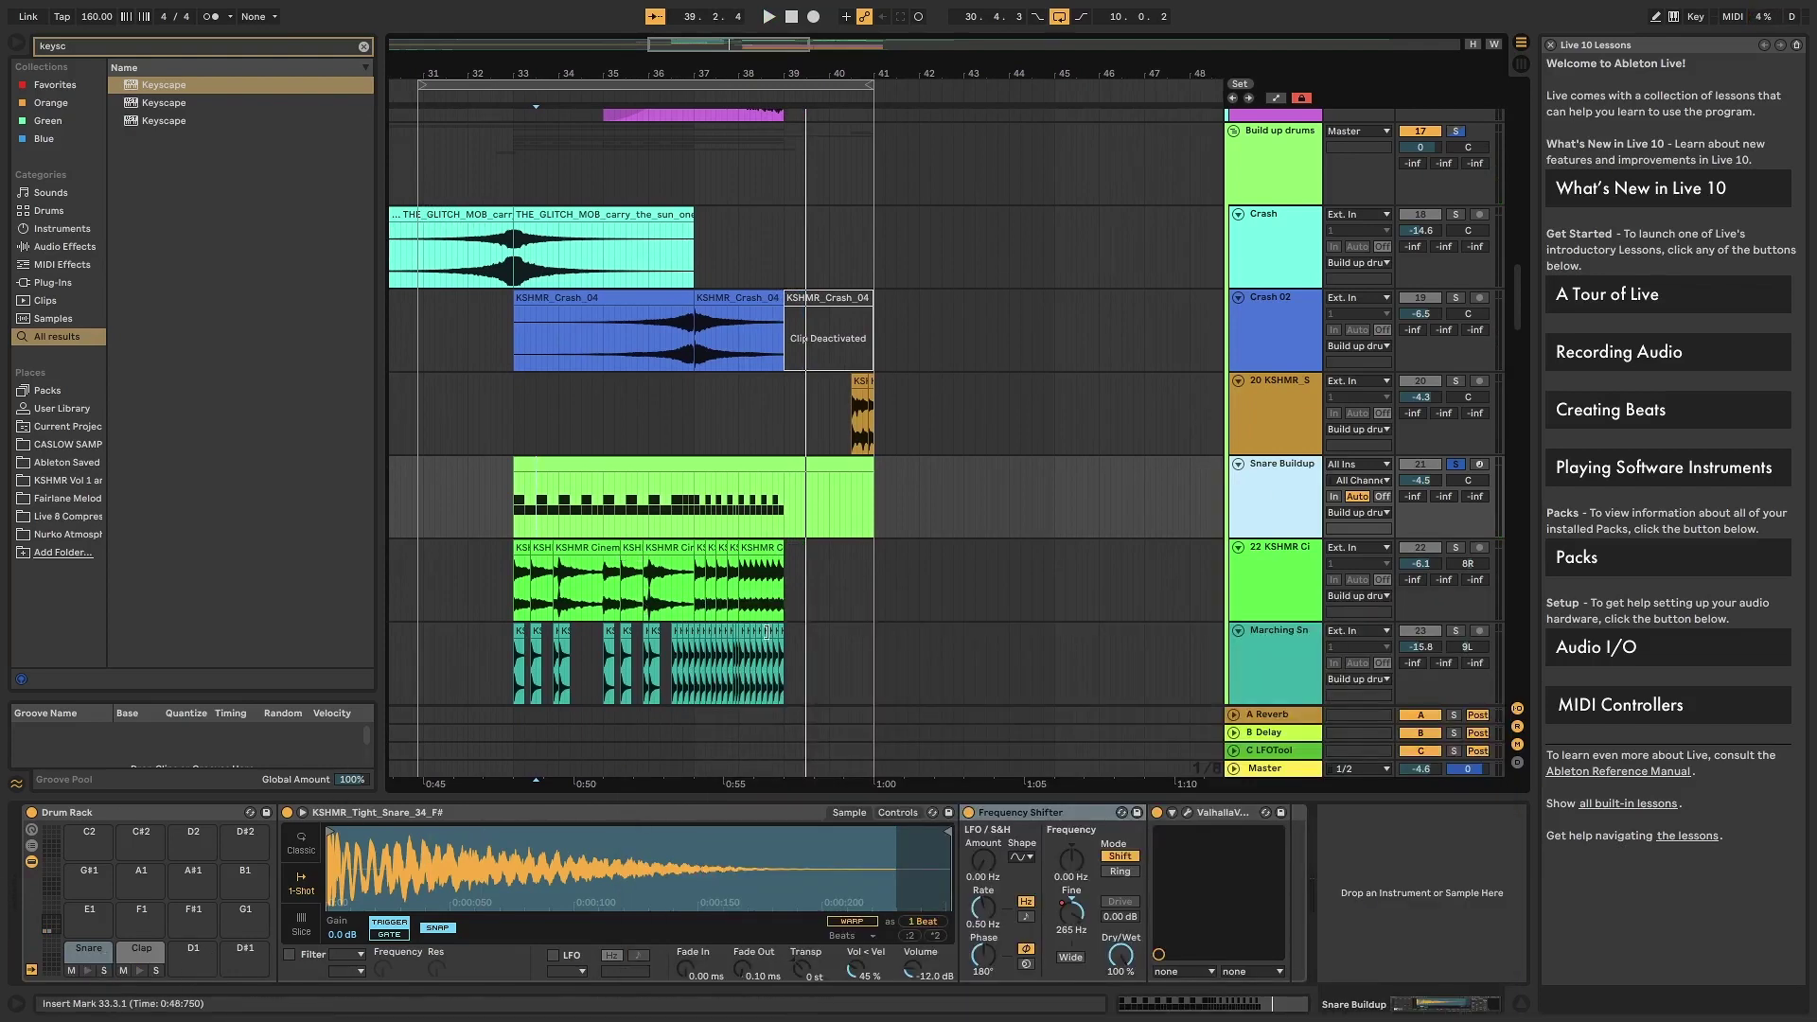
left_click(1356, 514)
left_click(1219, 682)
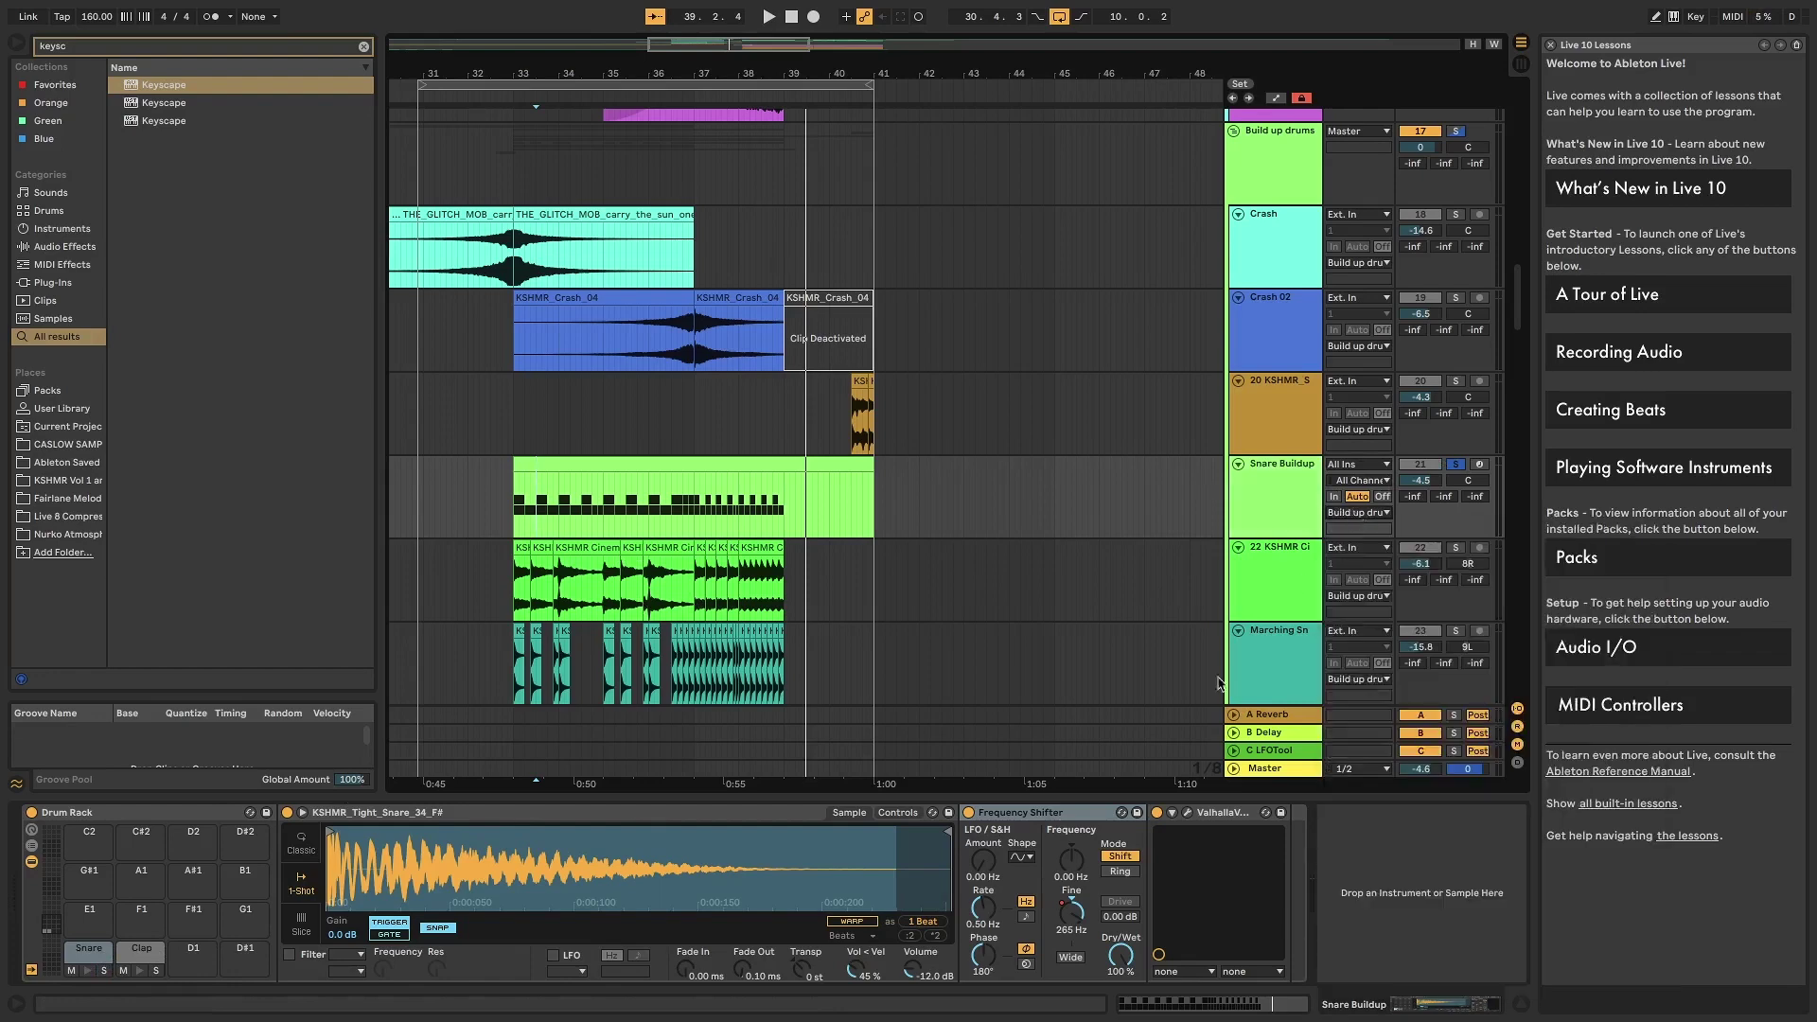
- Show the automation lanes, check Snare Buildup's automatable devices with Frequency Shifter chosen, and play the soloed snare from 33.1.1
left_click(1276, 99)
left_click(1306, 481)
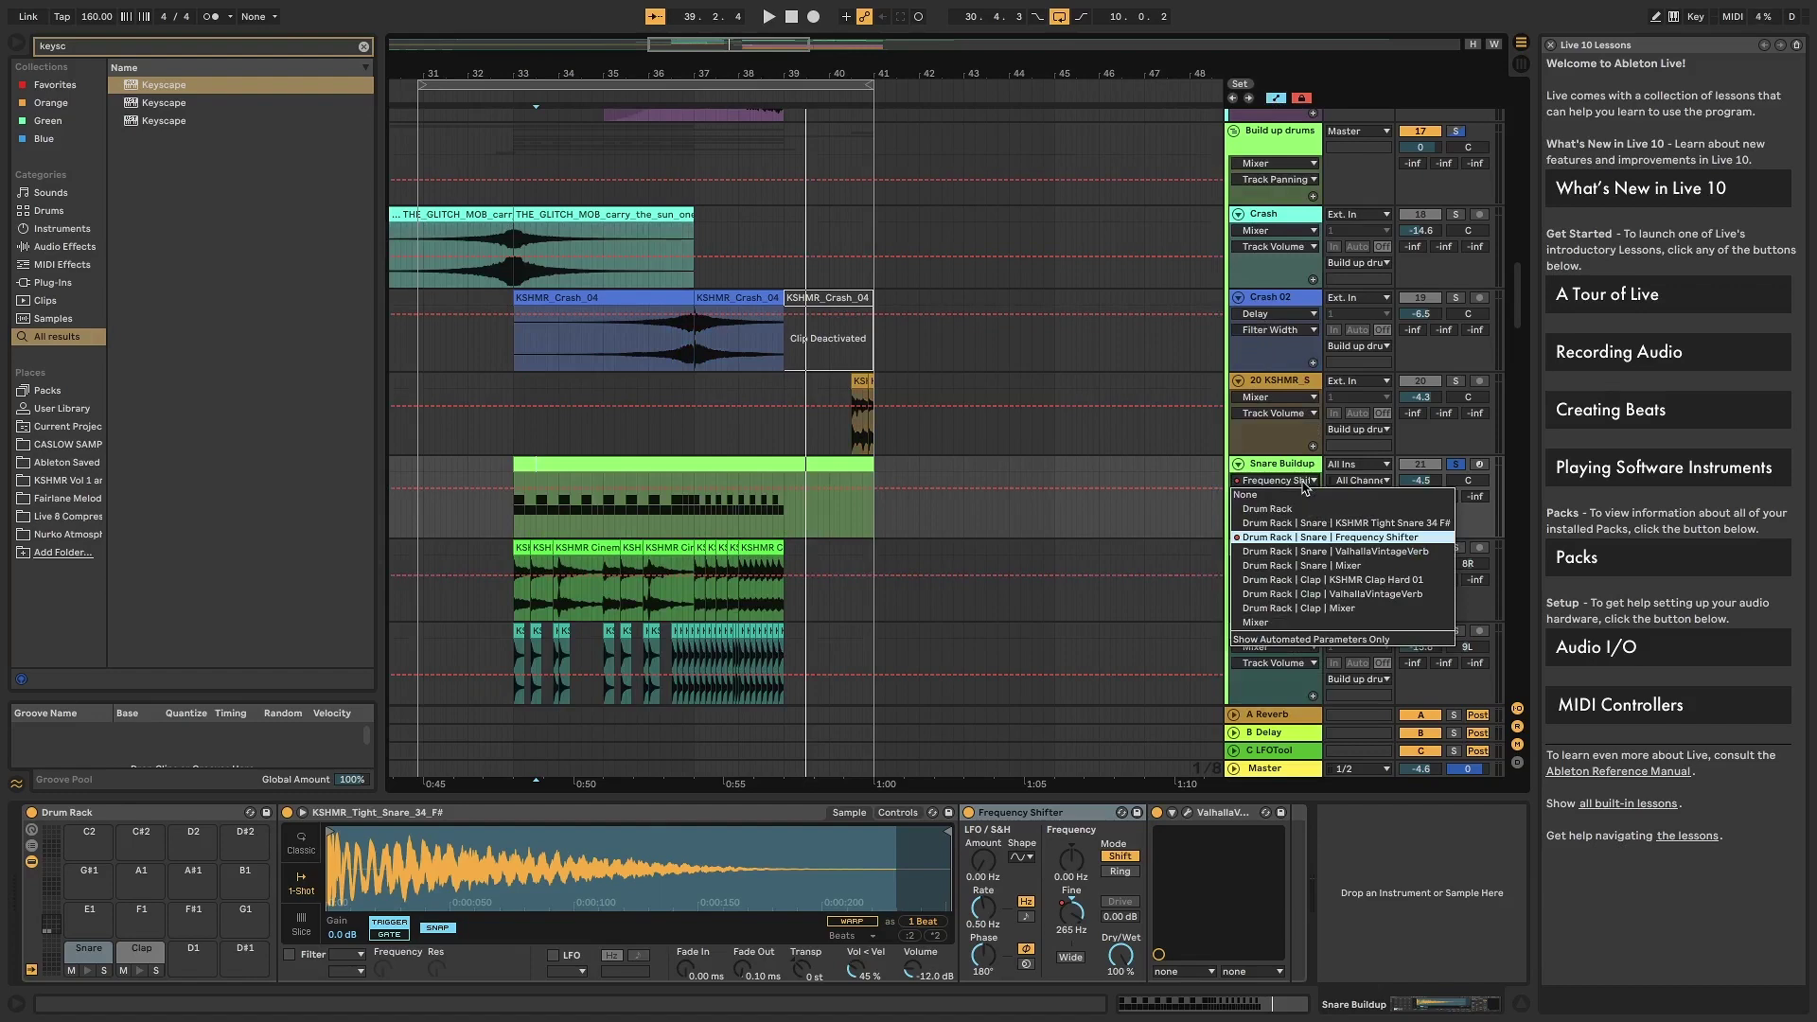
left_click(1303, 480)
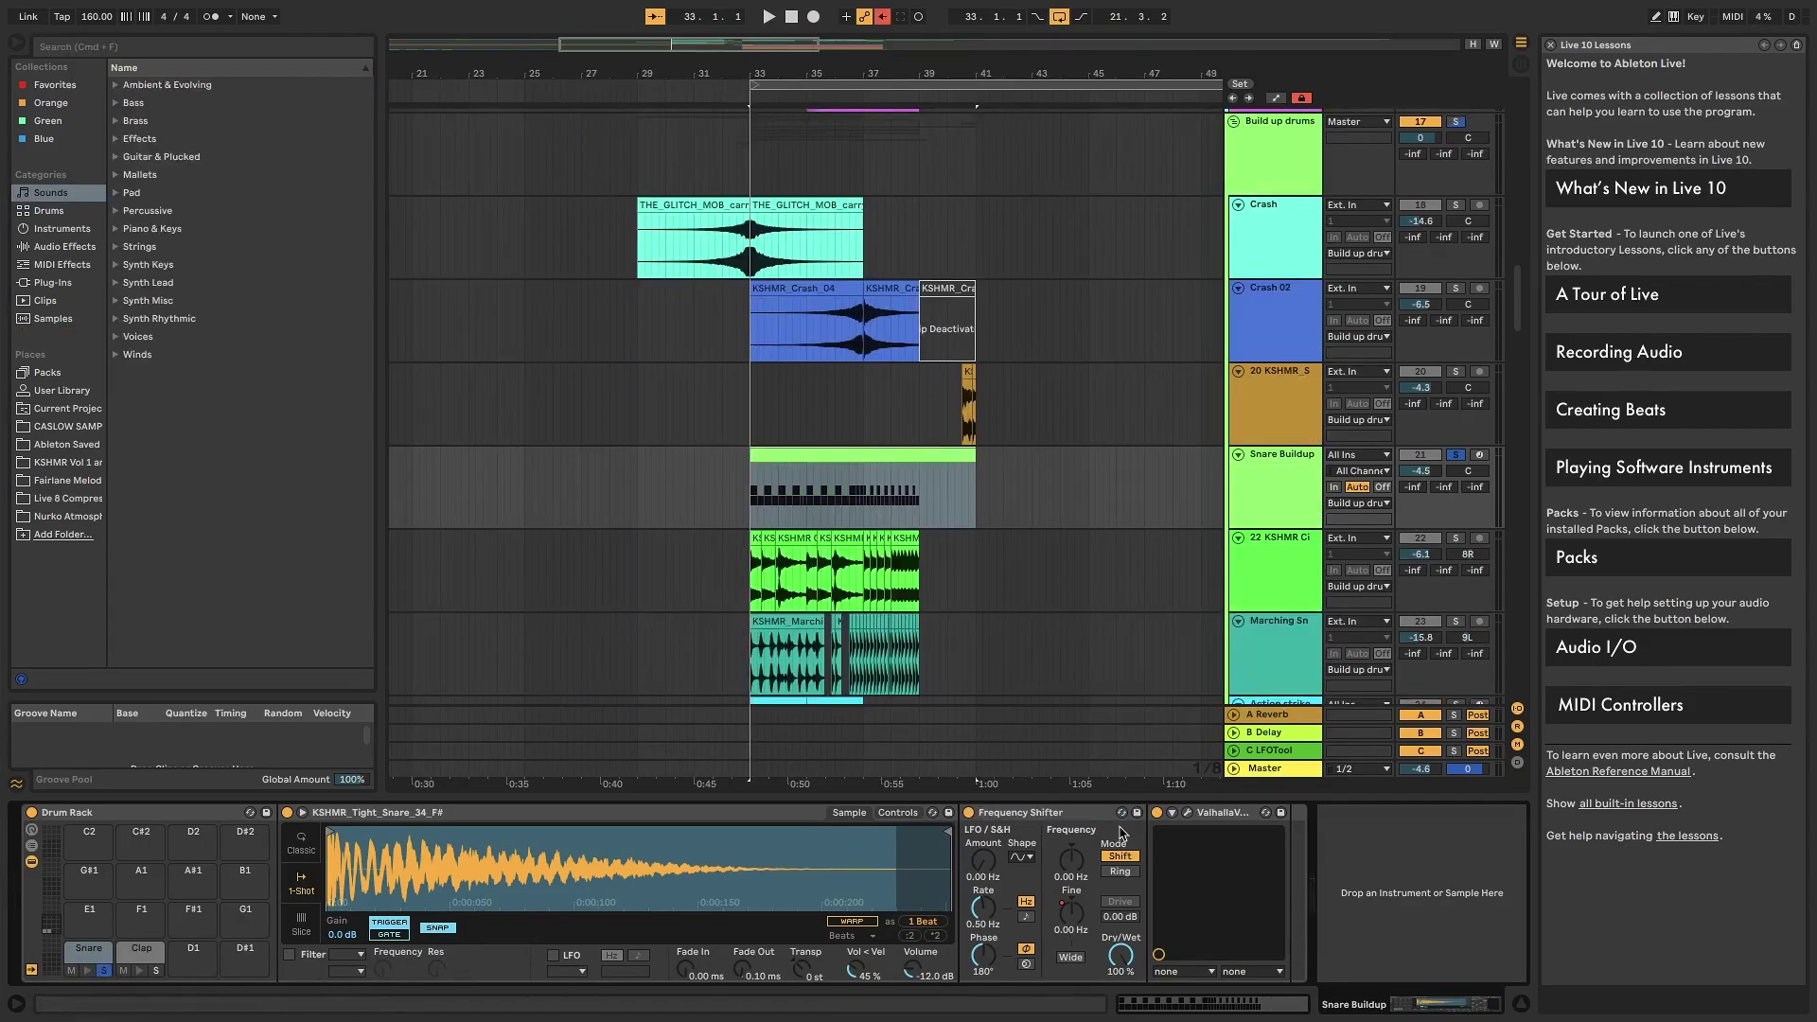
key("space")
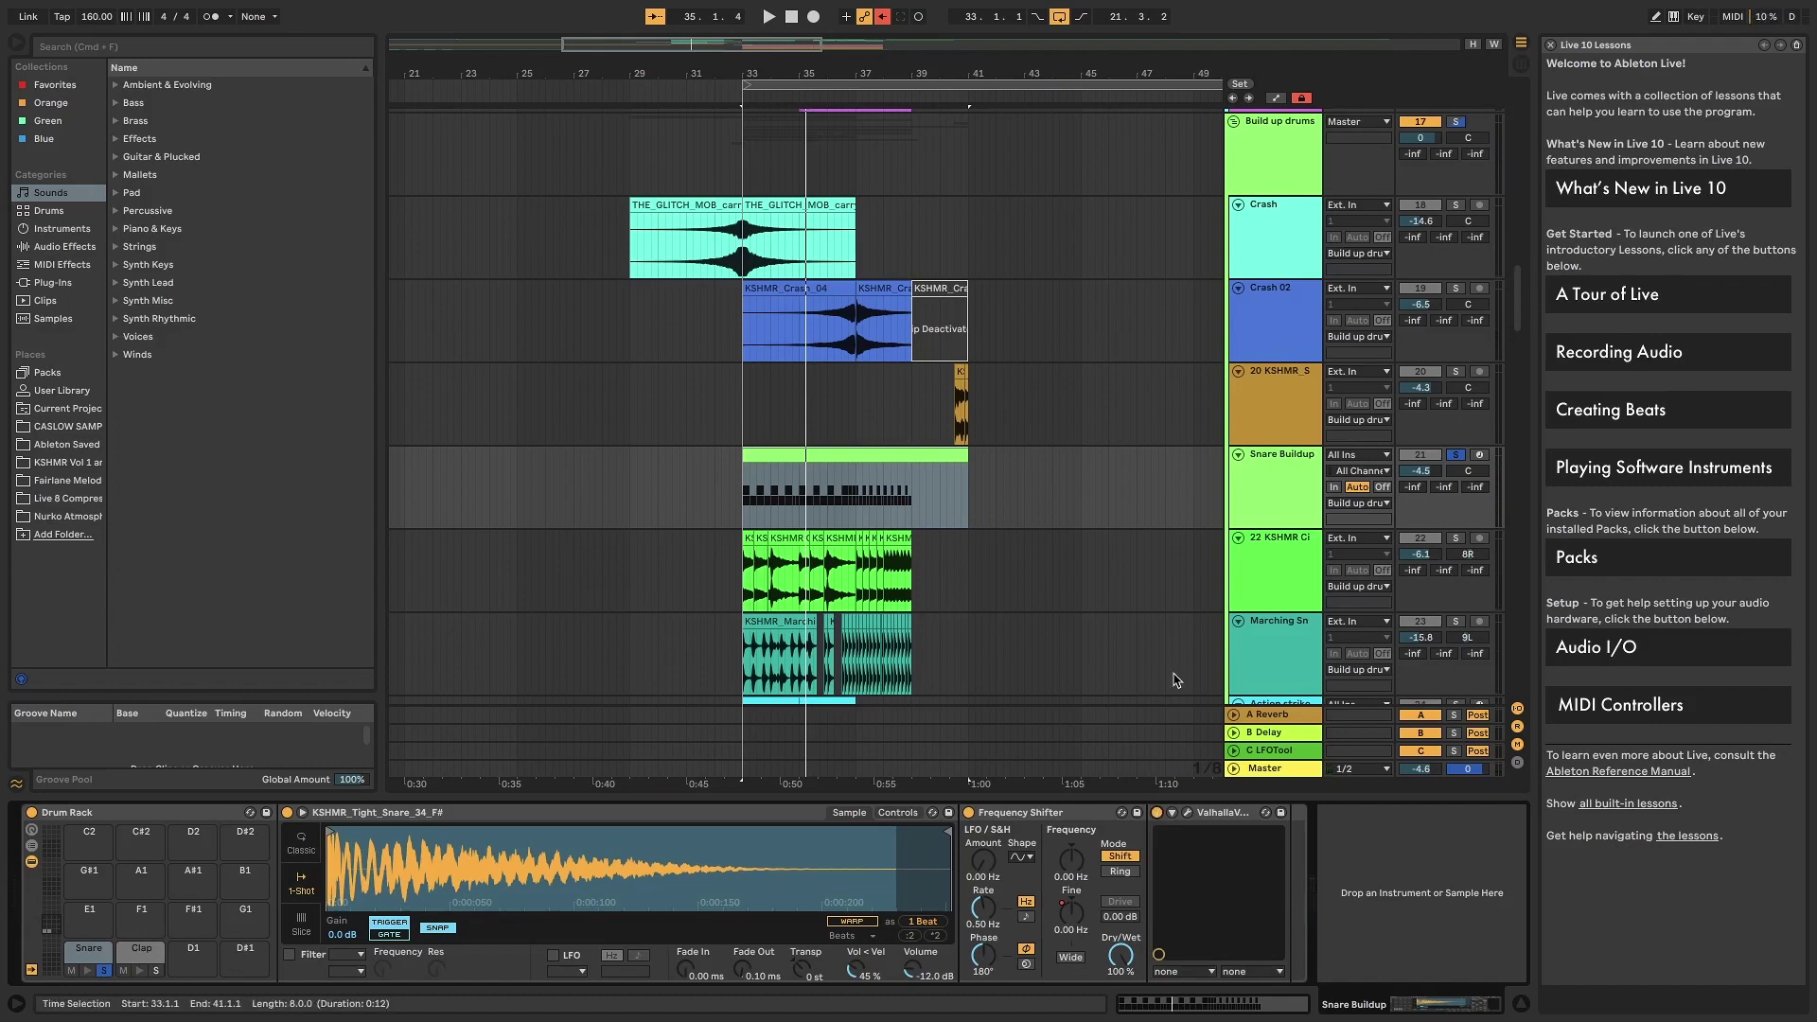
key("space")
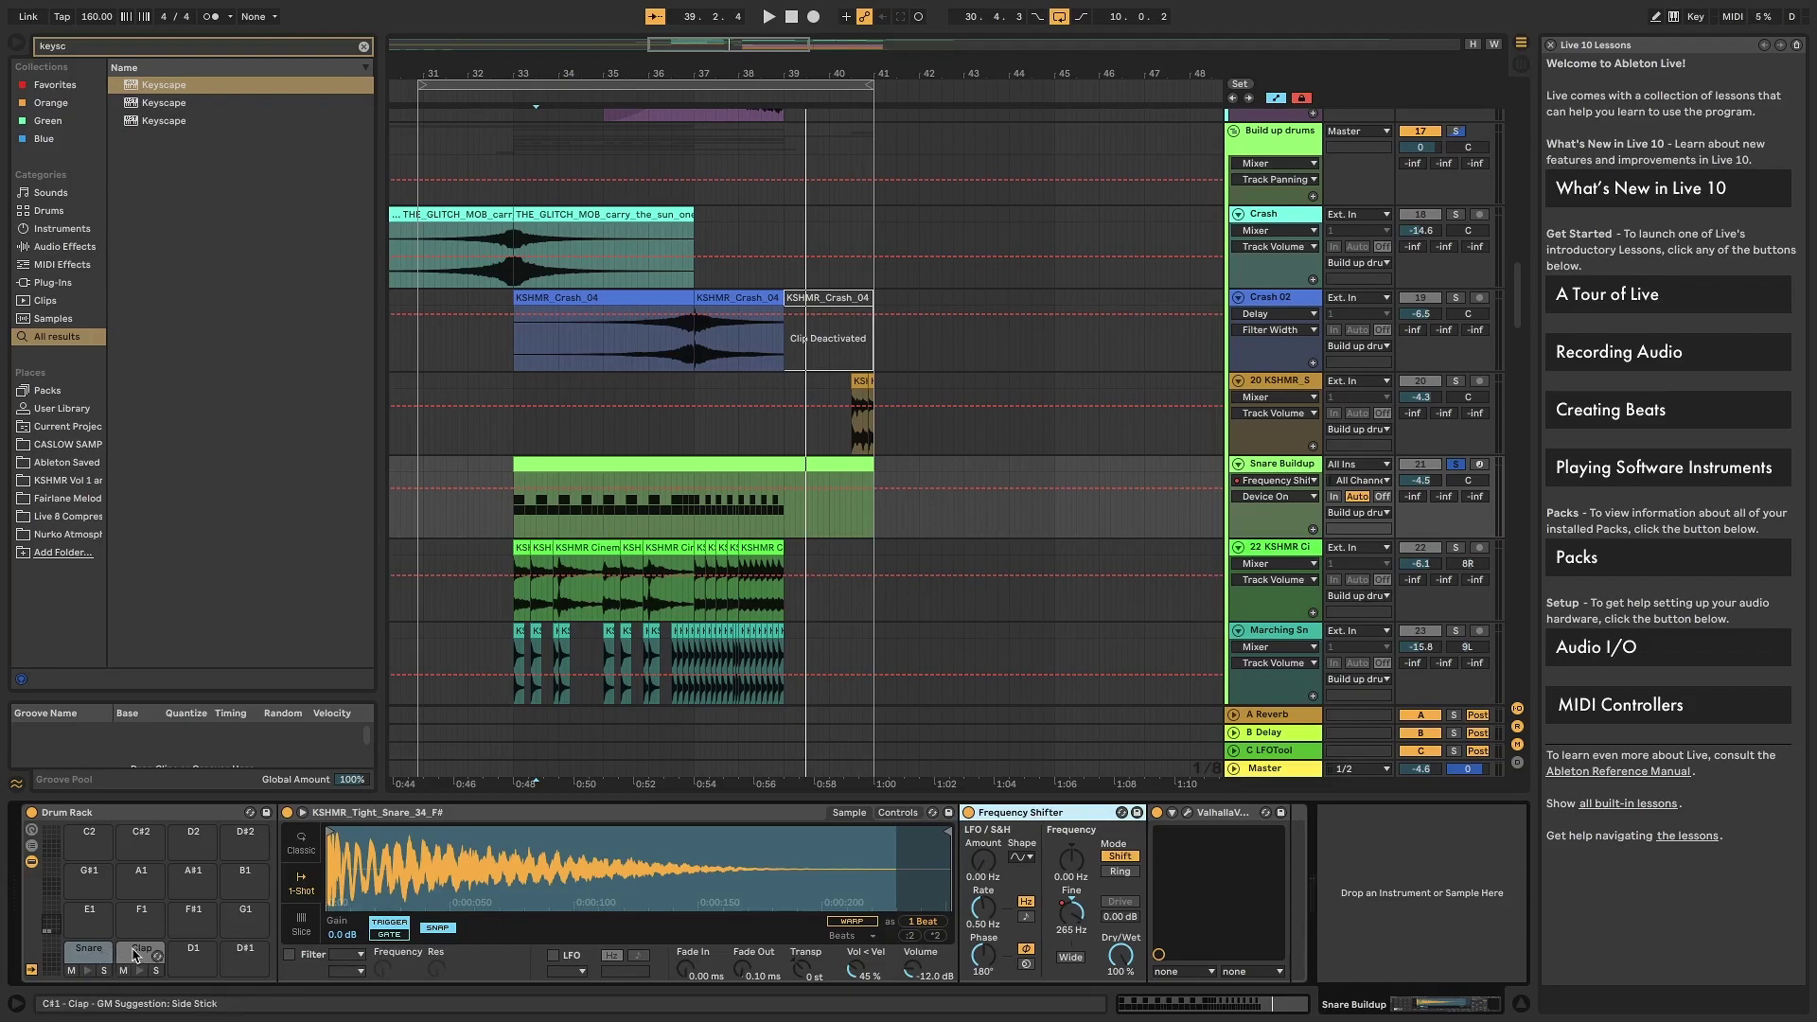
- Open the Clap pad's ValhallaVintageVerb, examine its reverb settings, and close the plug-in window
left_click(135, 956)
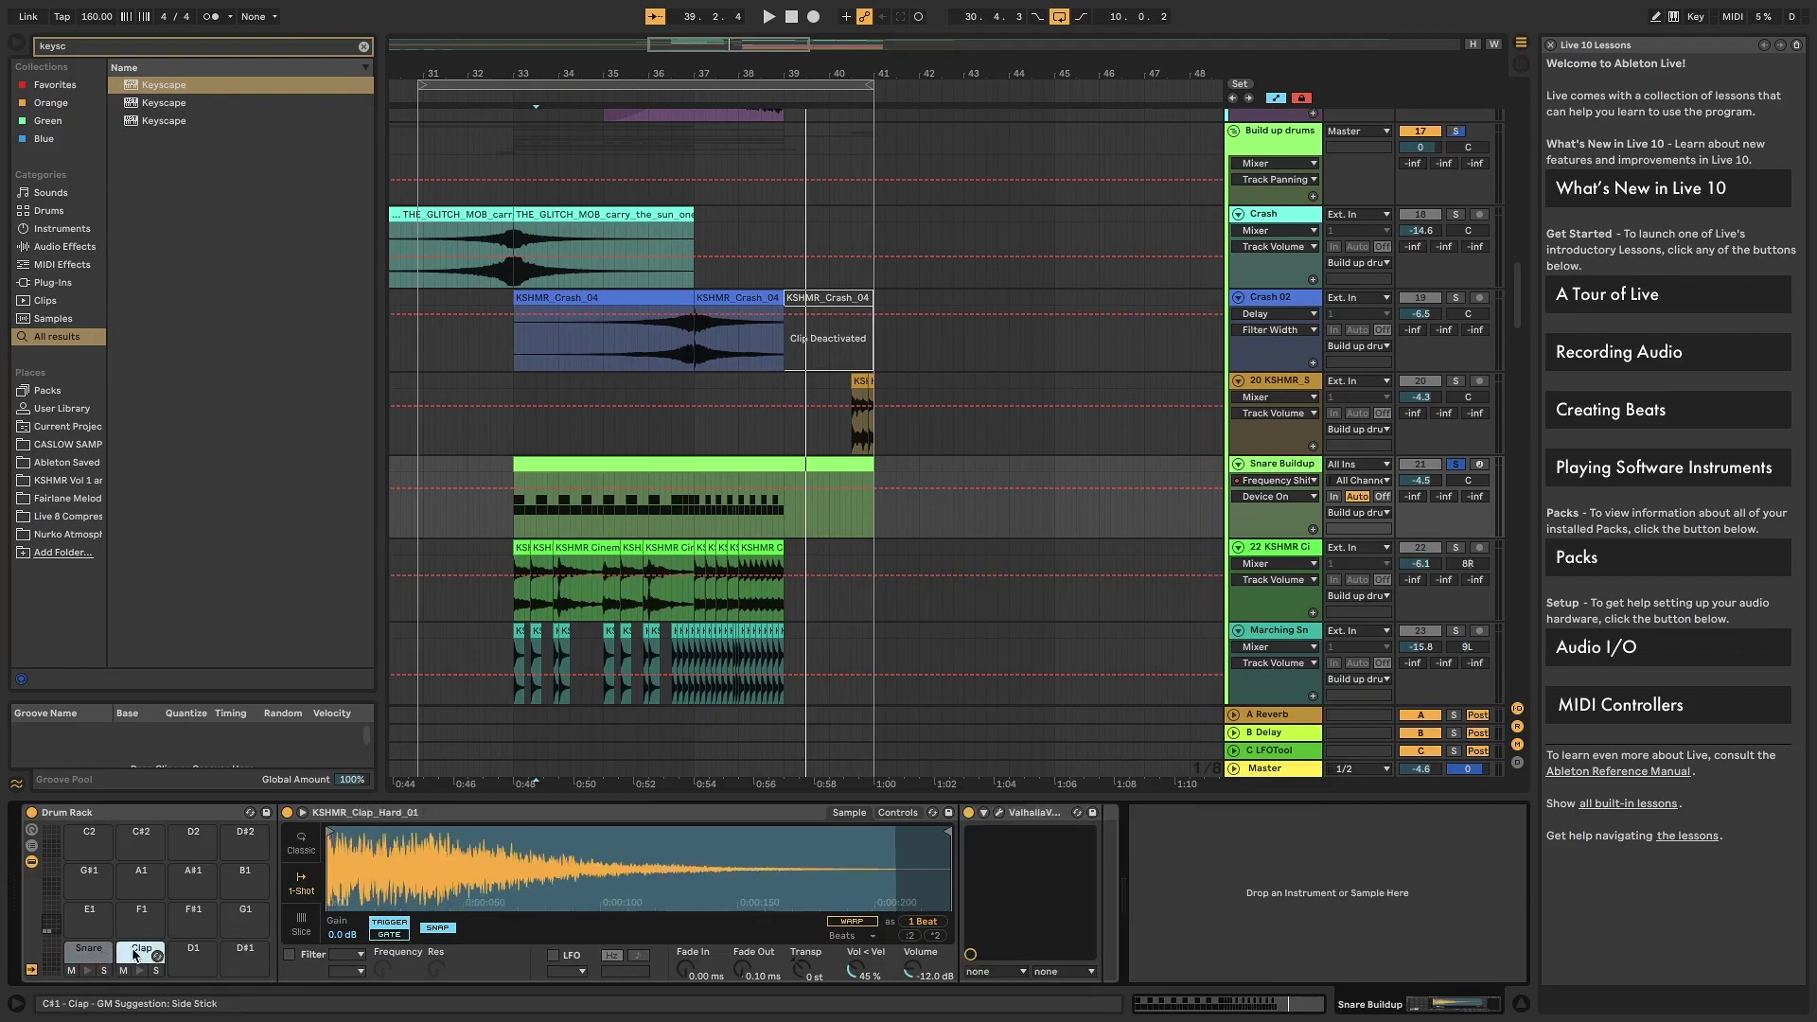
left_click(1003, 820)
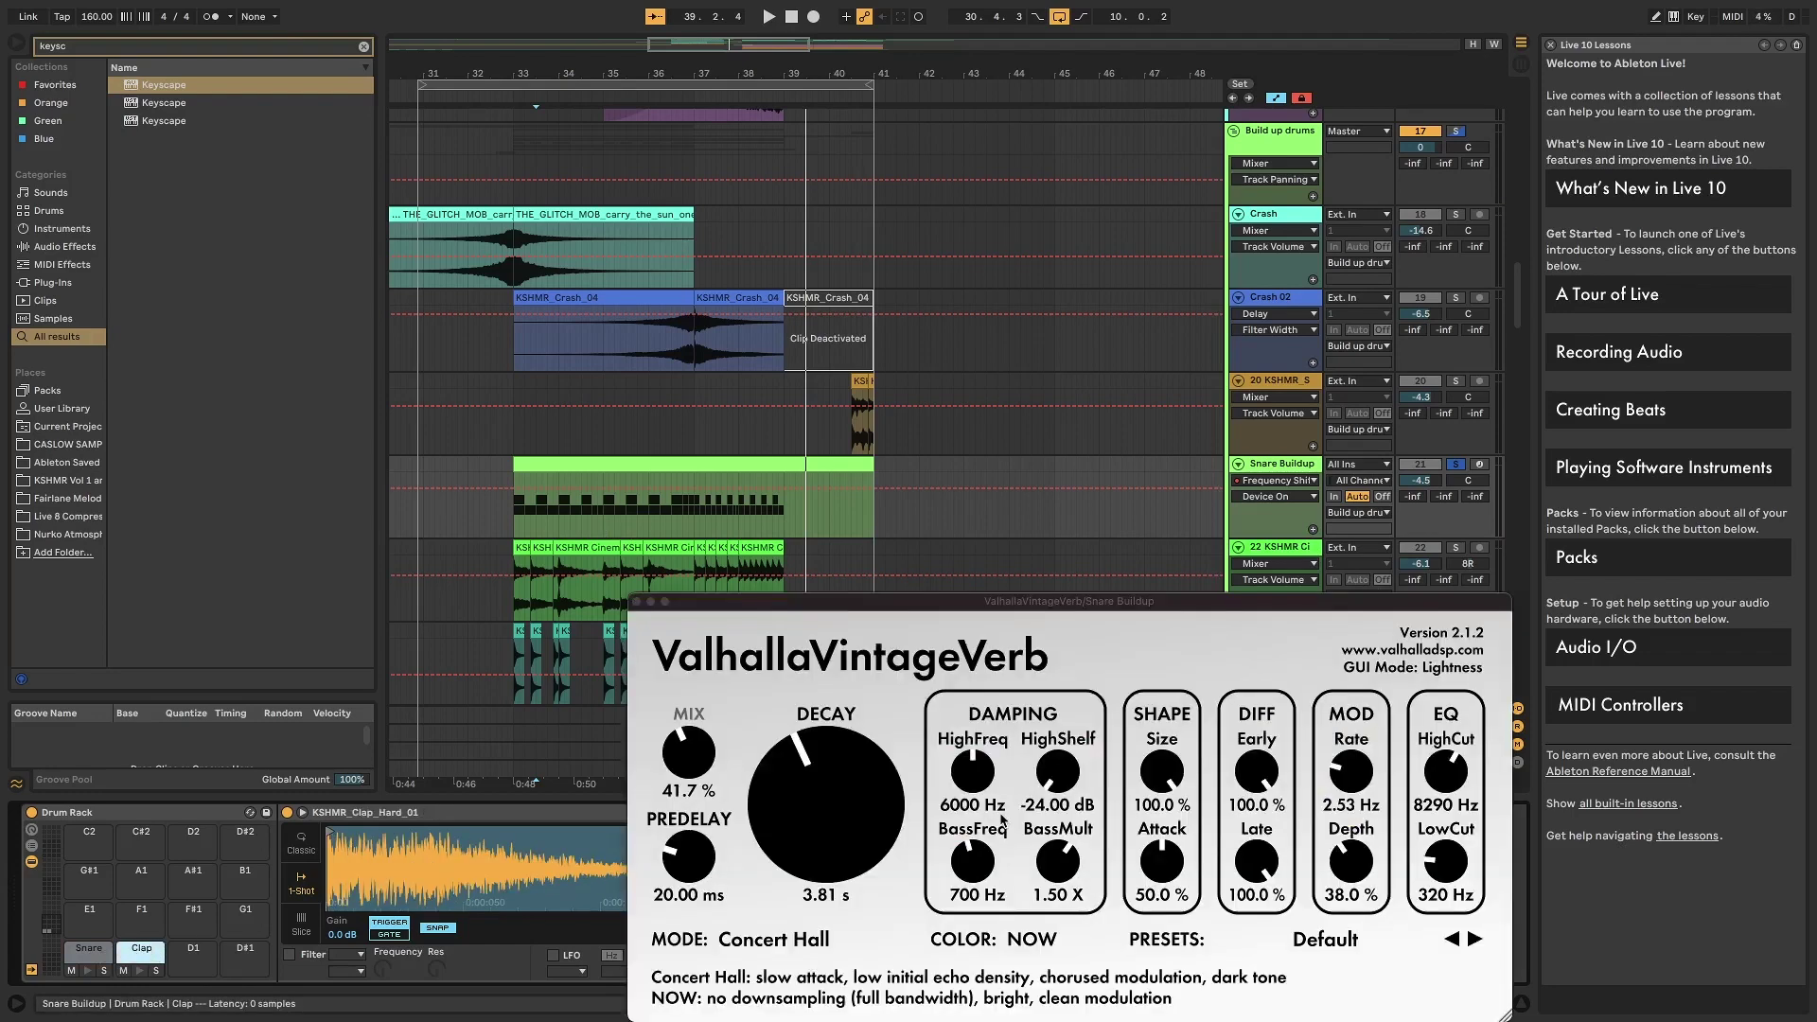
key("super+alt+p")
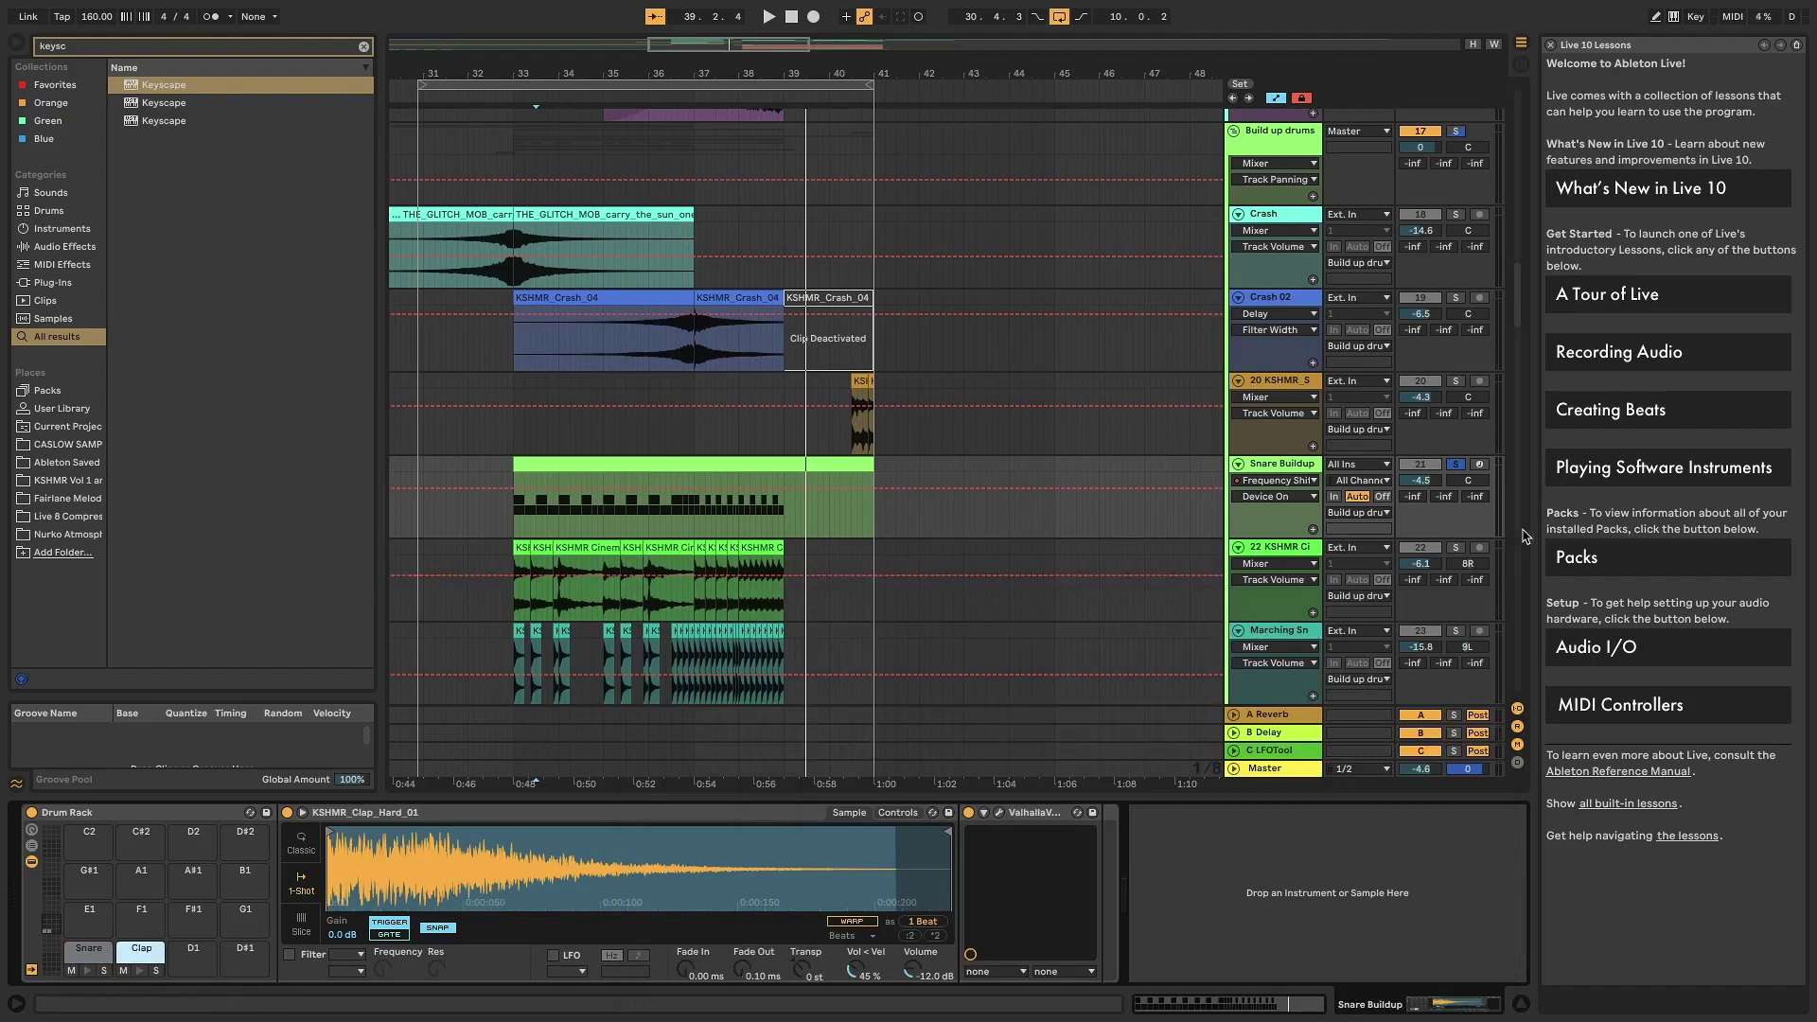
- Solo the 22-KSHMR Cinematic Drums track, show its Frequency Shifter, and play it from the first clip at 33.1.1
left_click(1457, 548)
left_click(1285, 556)
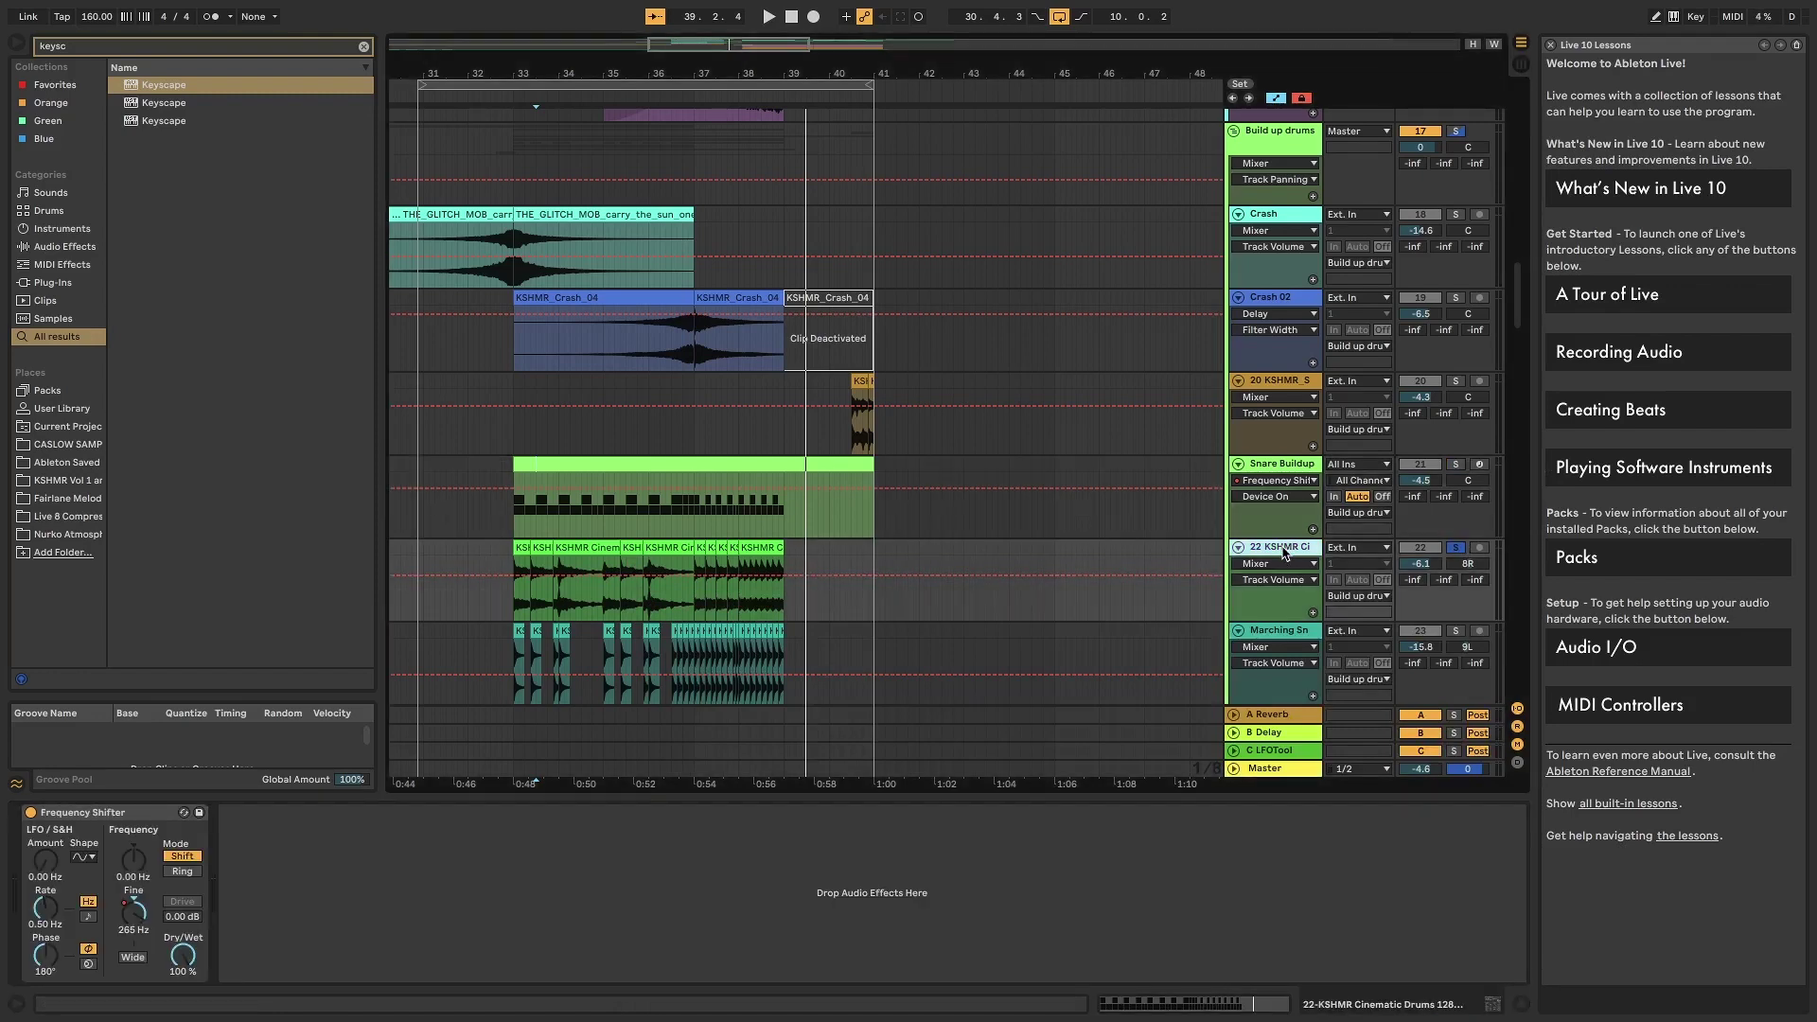
left_click(522, 558)
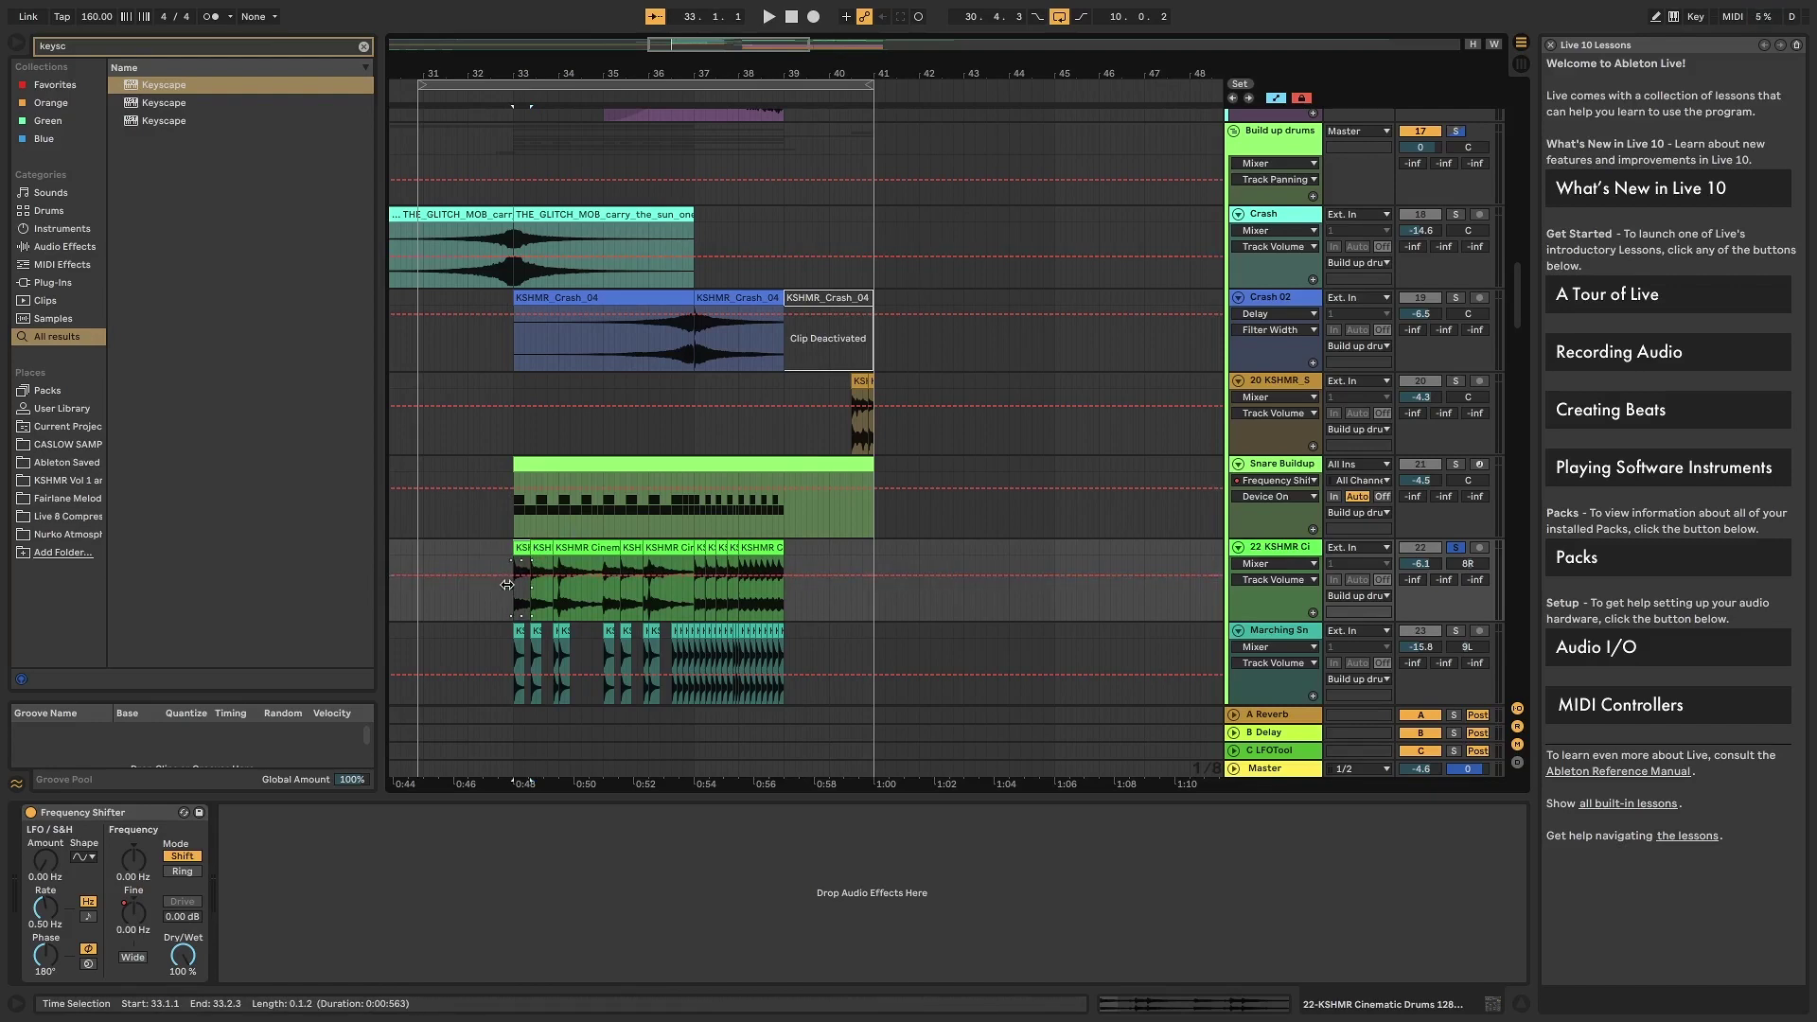
key("space")
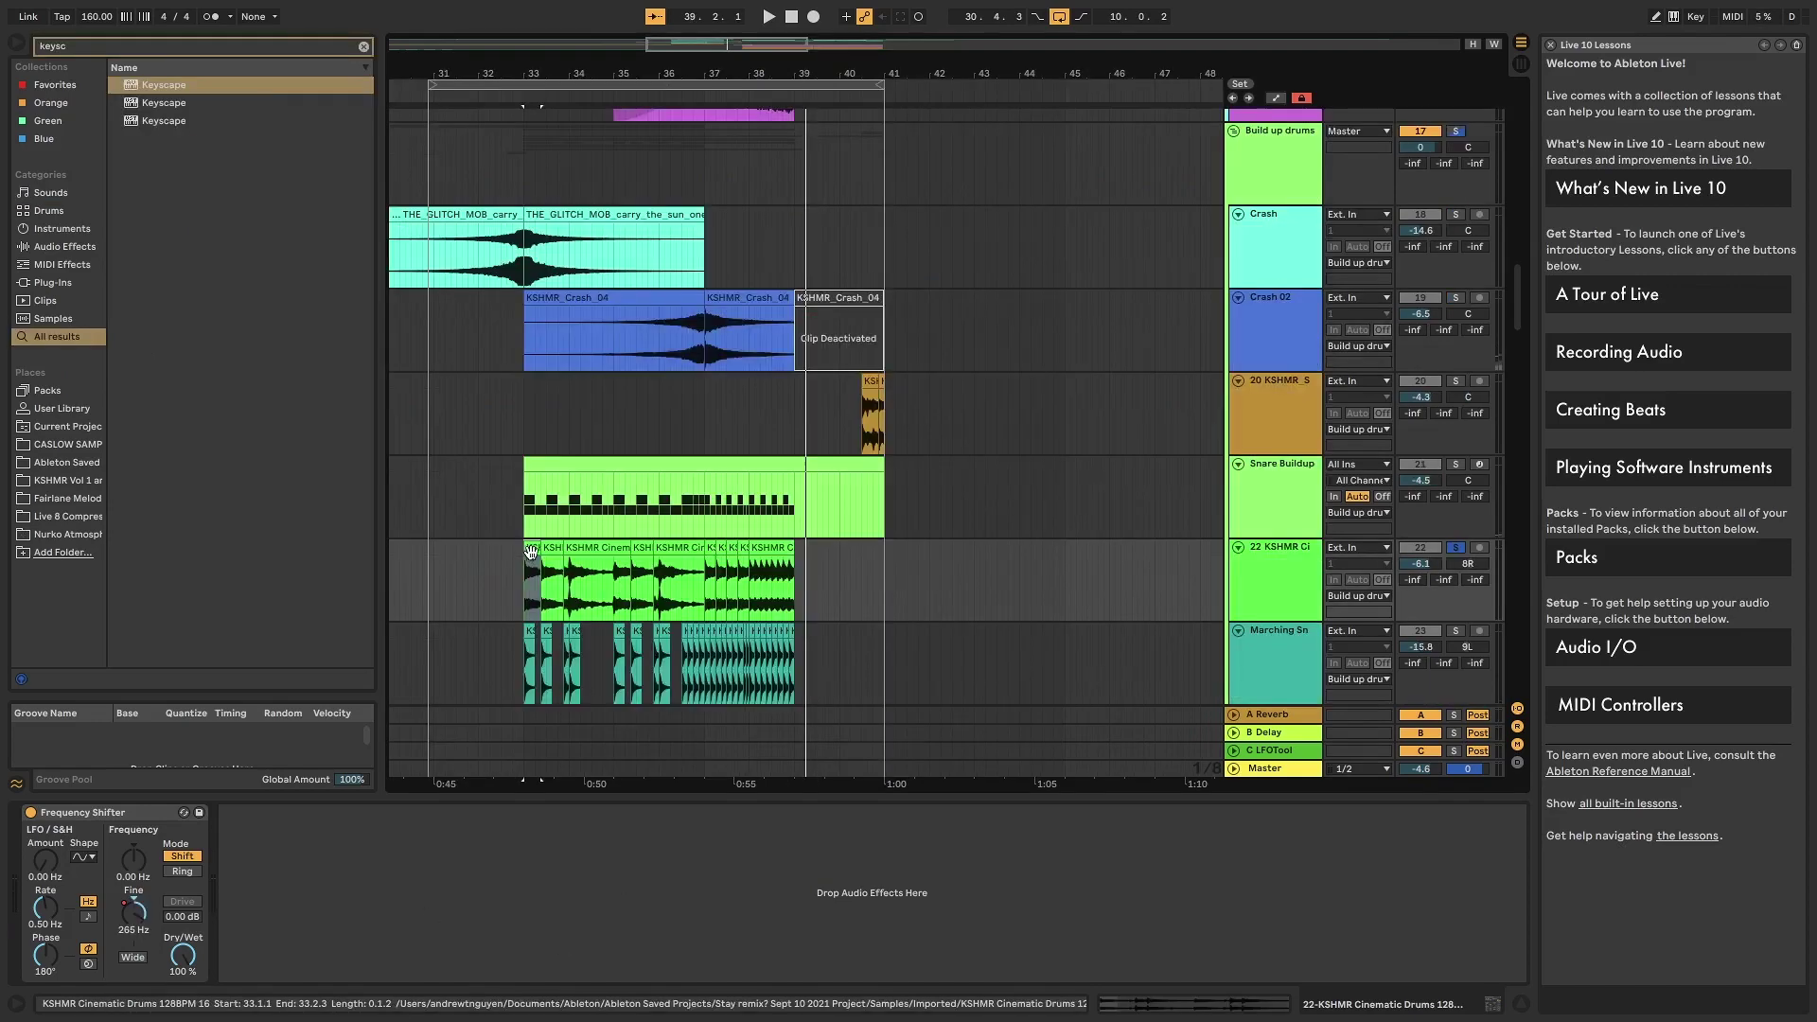
- Inspect the first KSHMR Cinematic Drums clip up close, and set the start point at 31.1.3 on that track
left_click(532, 552)
scroll(531, 551, "up", 5)
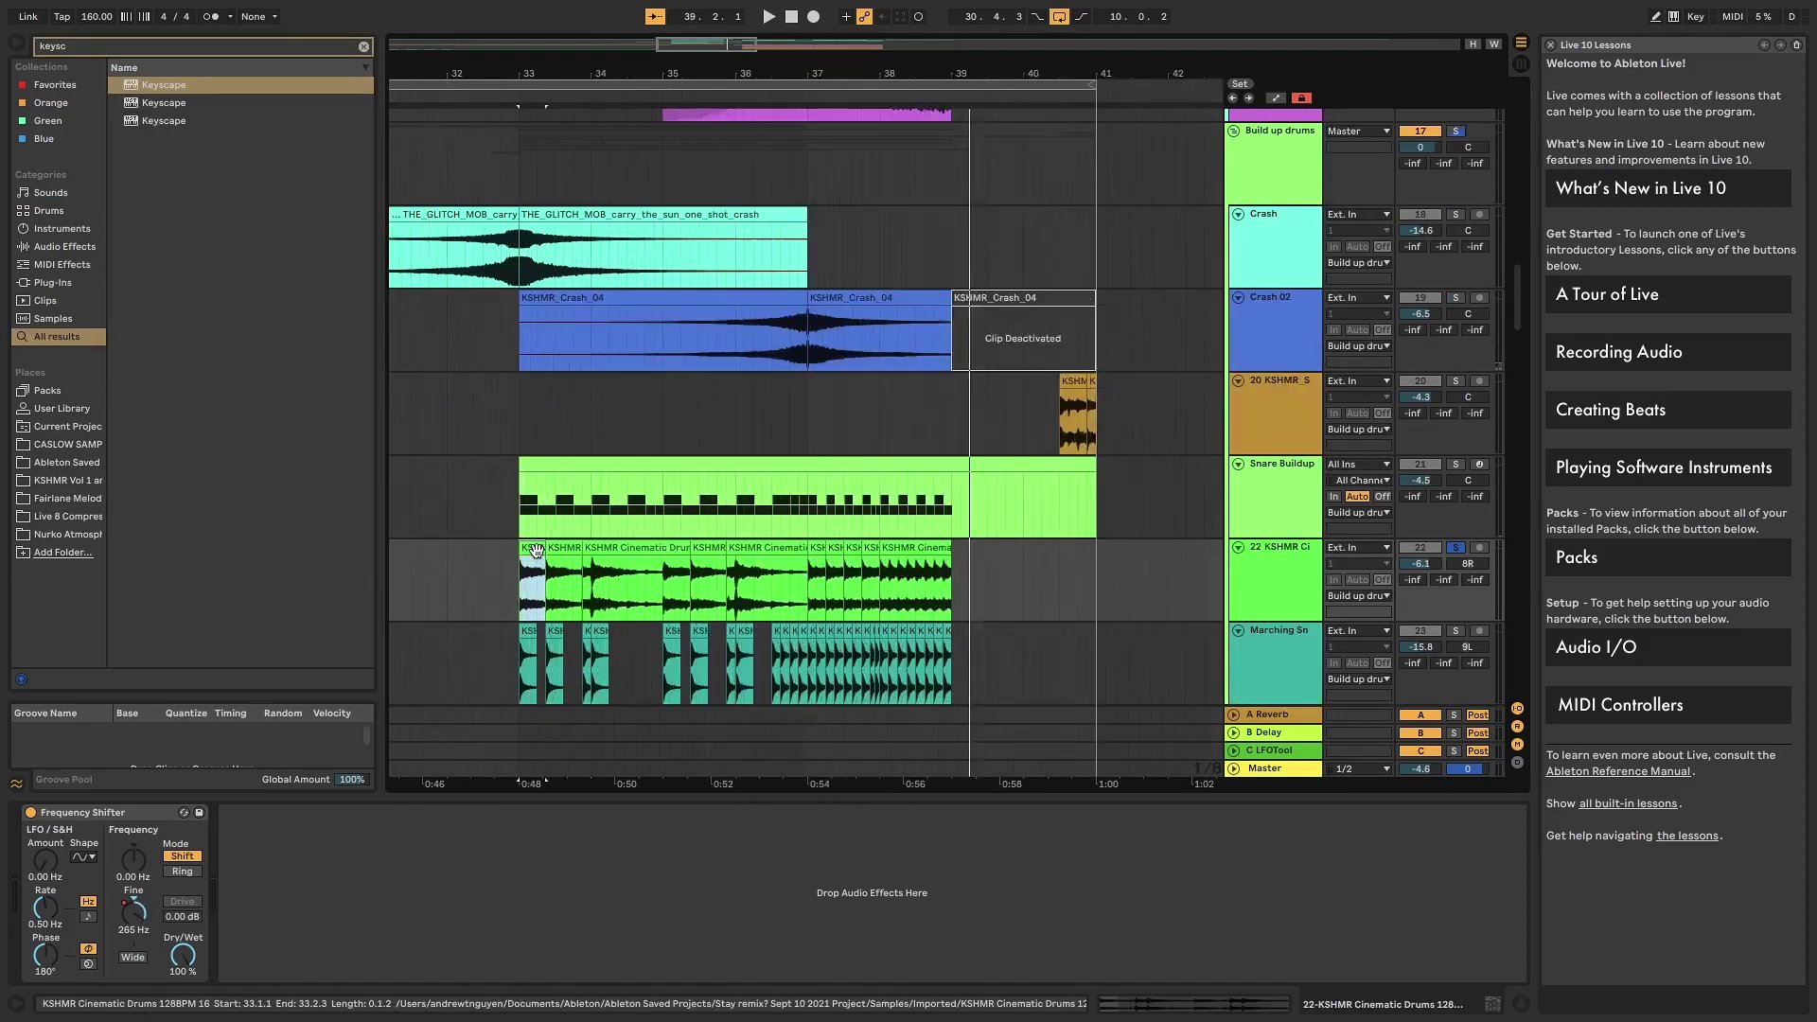
scroll(542, 551, "down", 5)
left_click(439, 602)
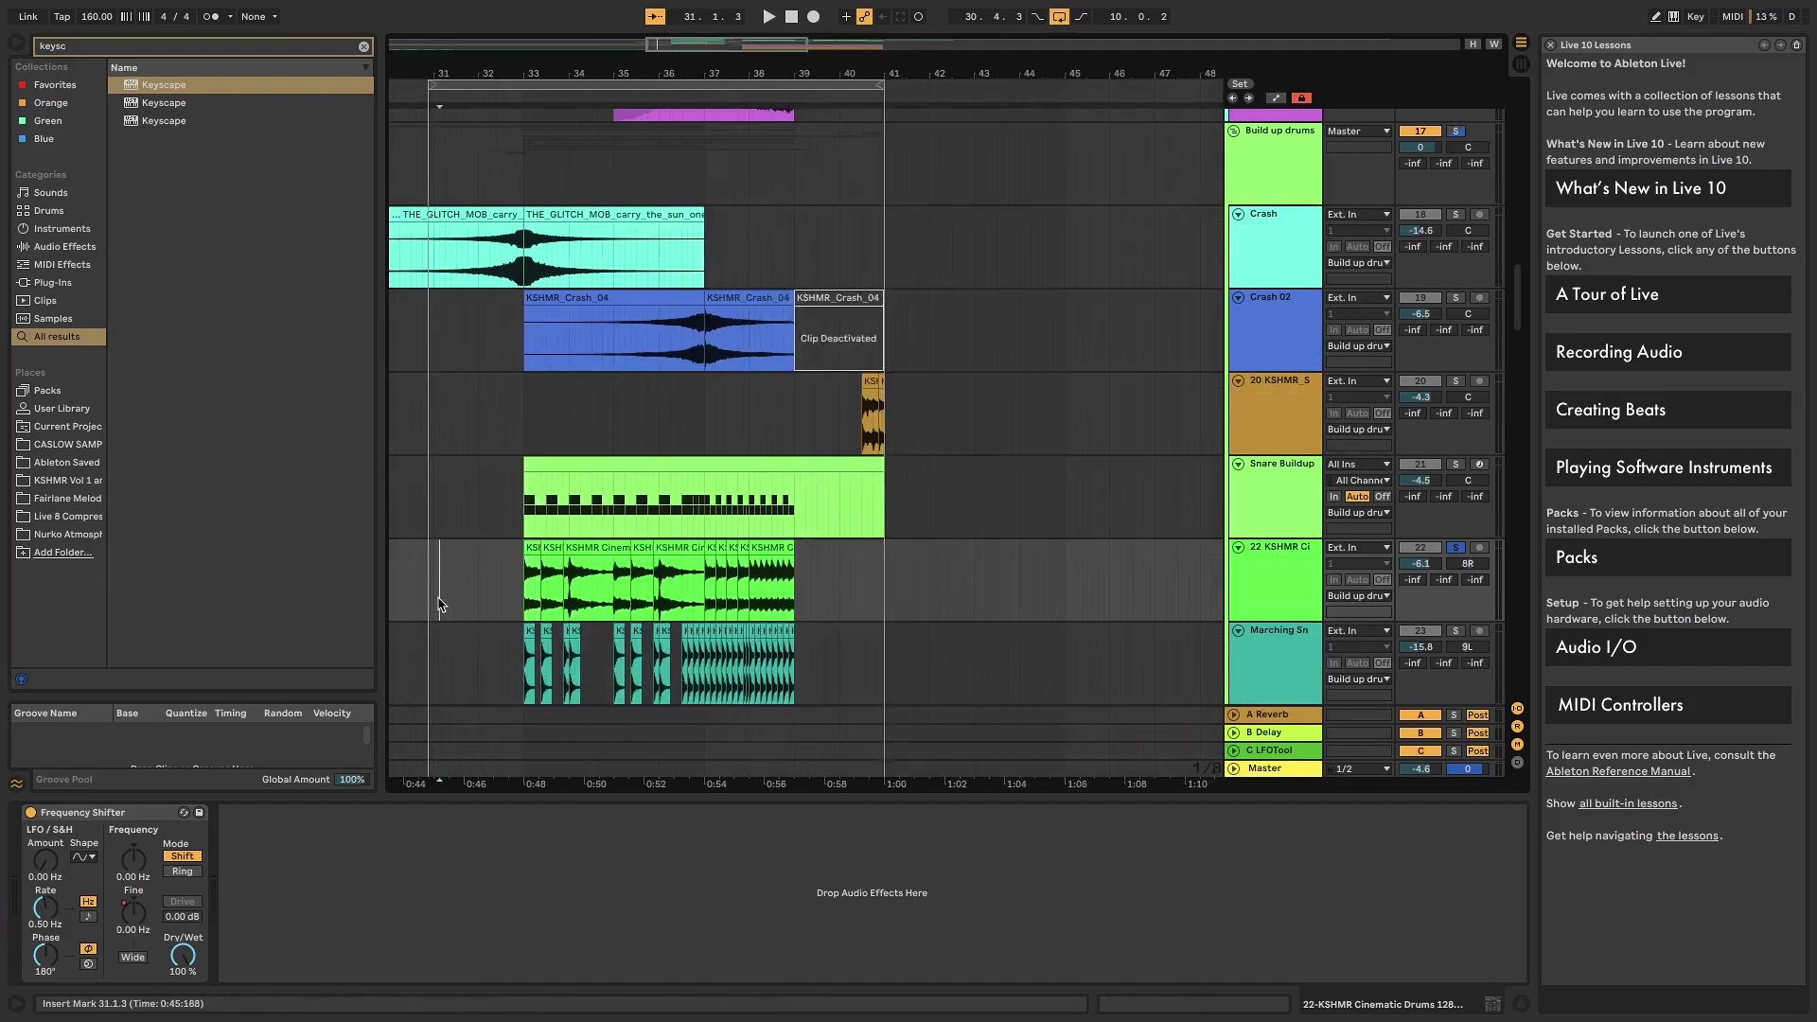
- Paste the copied cinematic drums slice at 31.1.1 on the 22-KSHMR Cinematic Drums track, audition it, and delete the copy
left_click(428, 600)
scroll(428, 598, "up", 3)
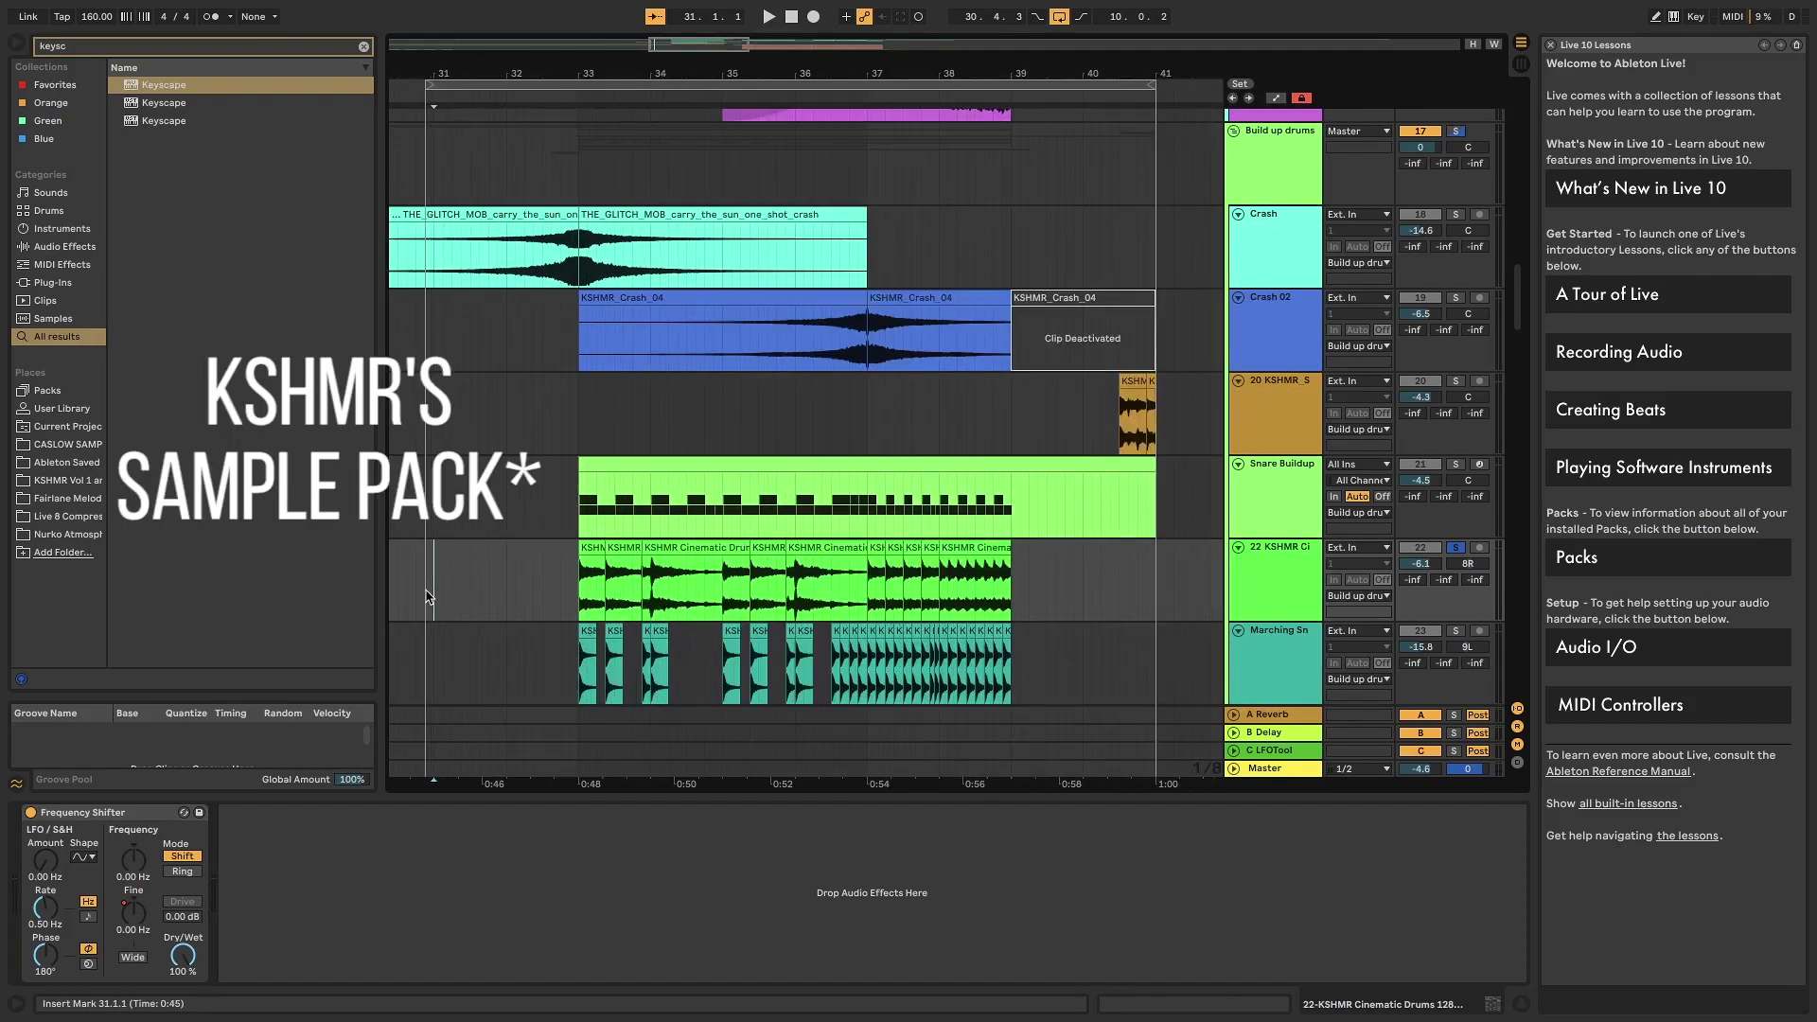
key("ctrl+v")
mouse_move(458, 543)
left_mouse_down()
mouse_move(566, 540)
mouse_move(461, 566)
left_mouse_up()
key("space")
key("Delete")
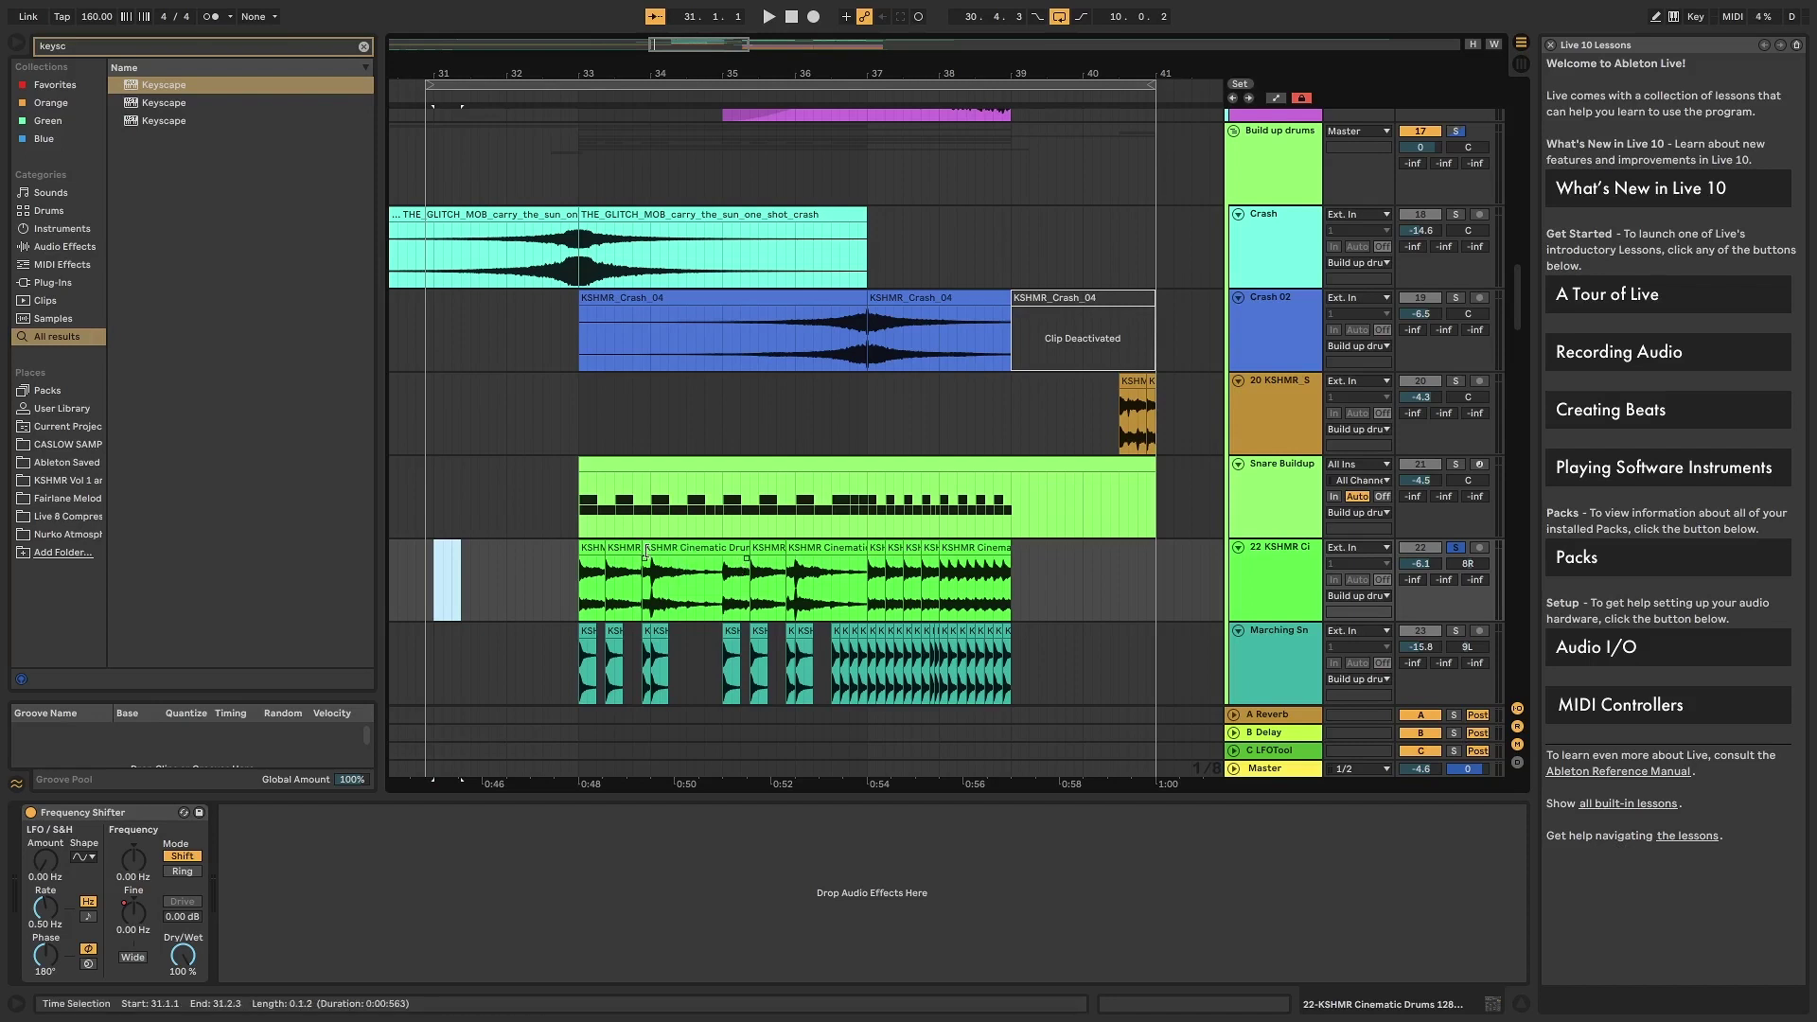
- Select the KSHMR Cinematic Drums slice starting at 33.4.3, and play the soloed Marching Snare track from 33.1.1
left_click(633, 547)
scroll(681, 568, "down", 2)
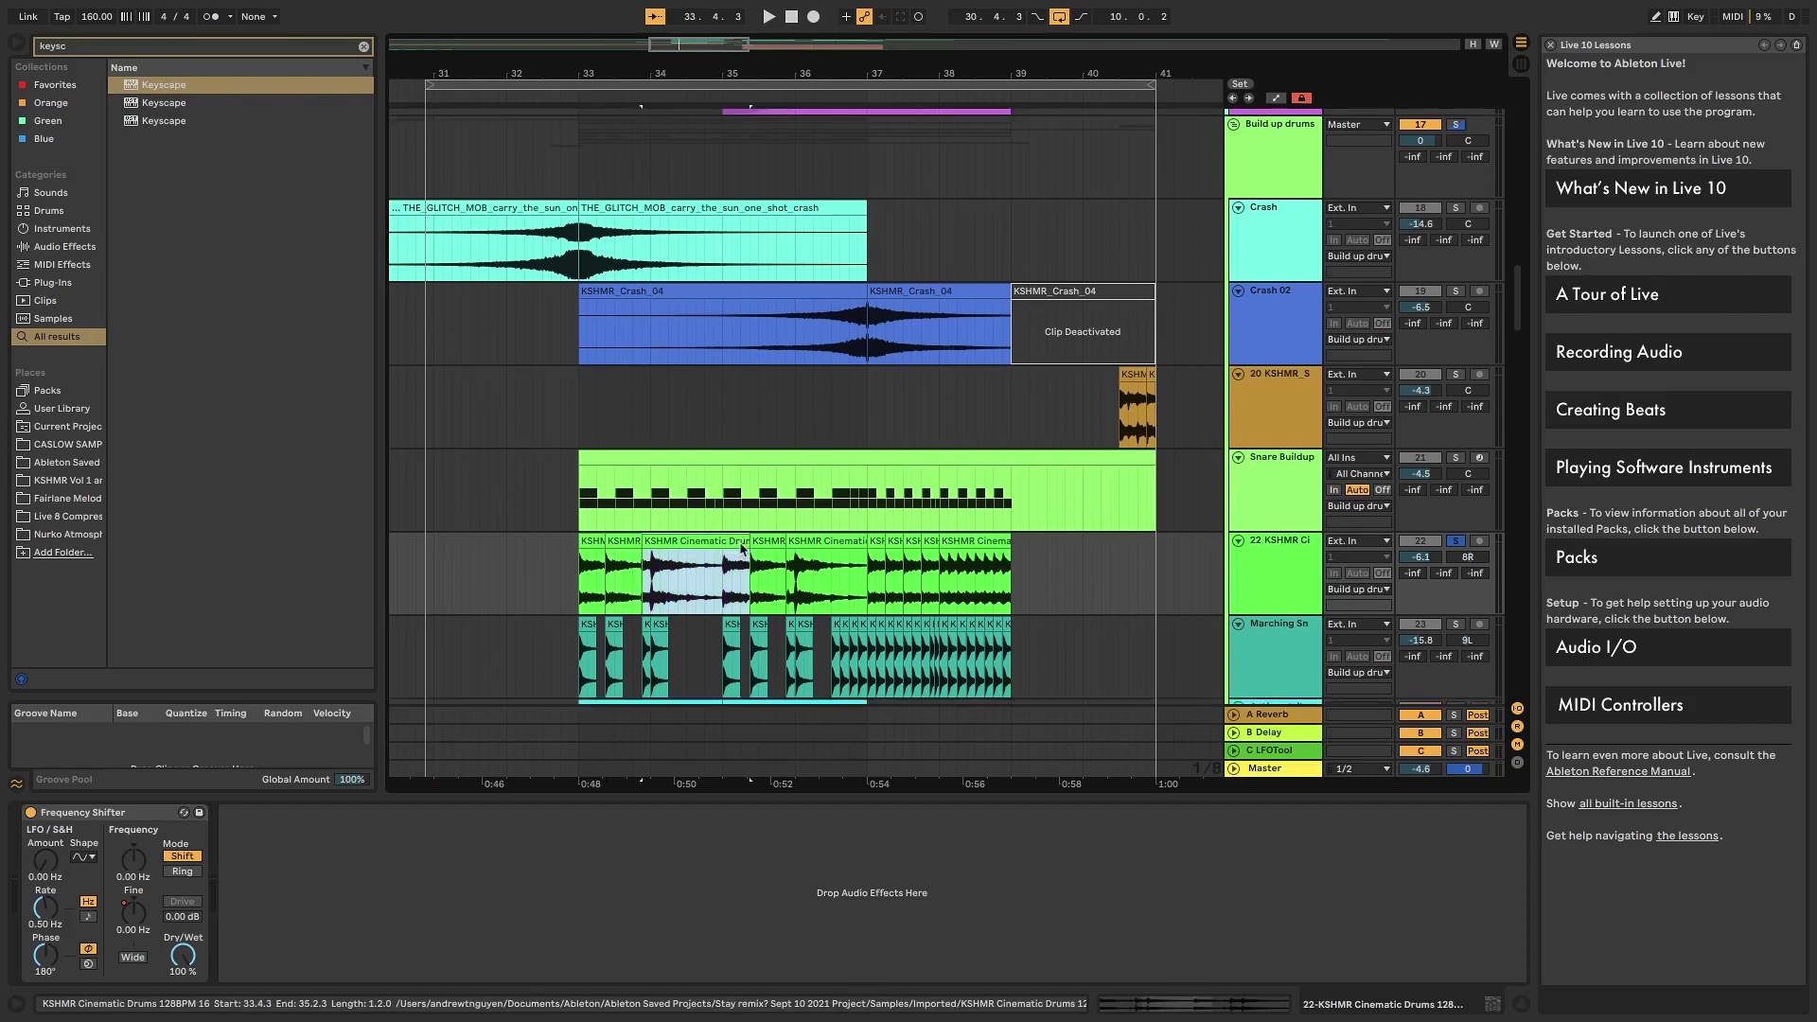
left_click(579, 608)
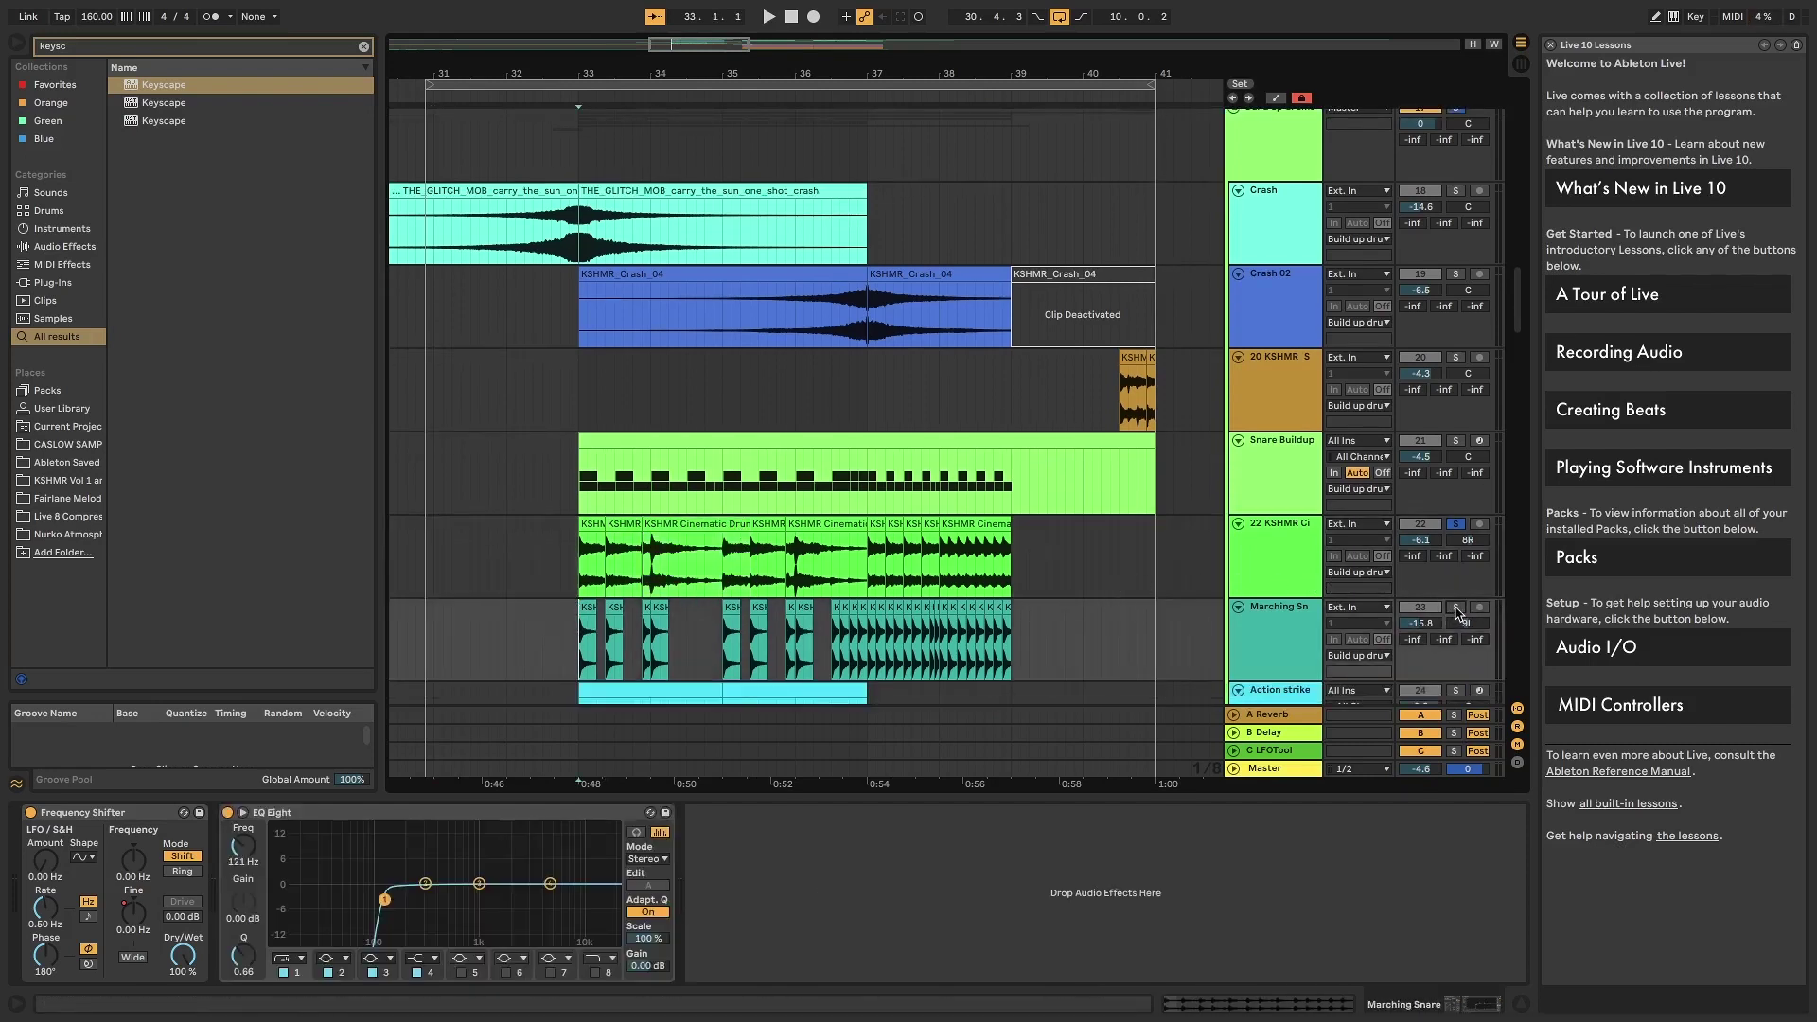
key("space")
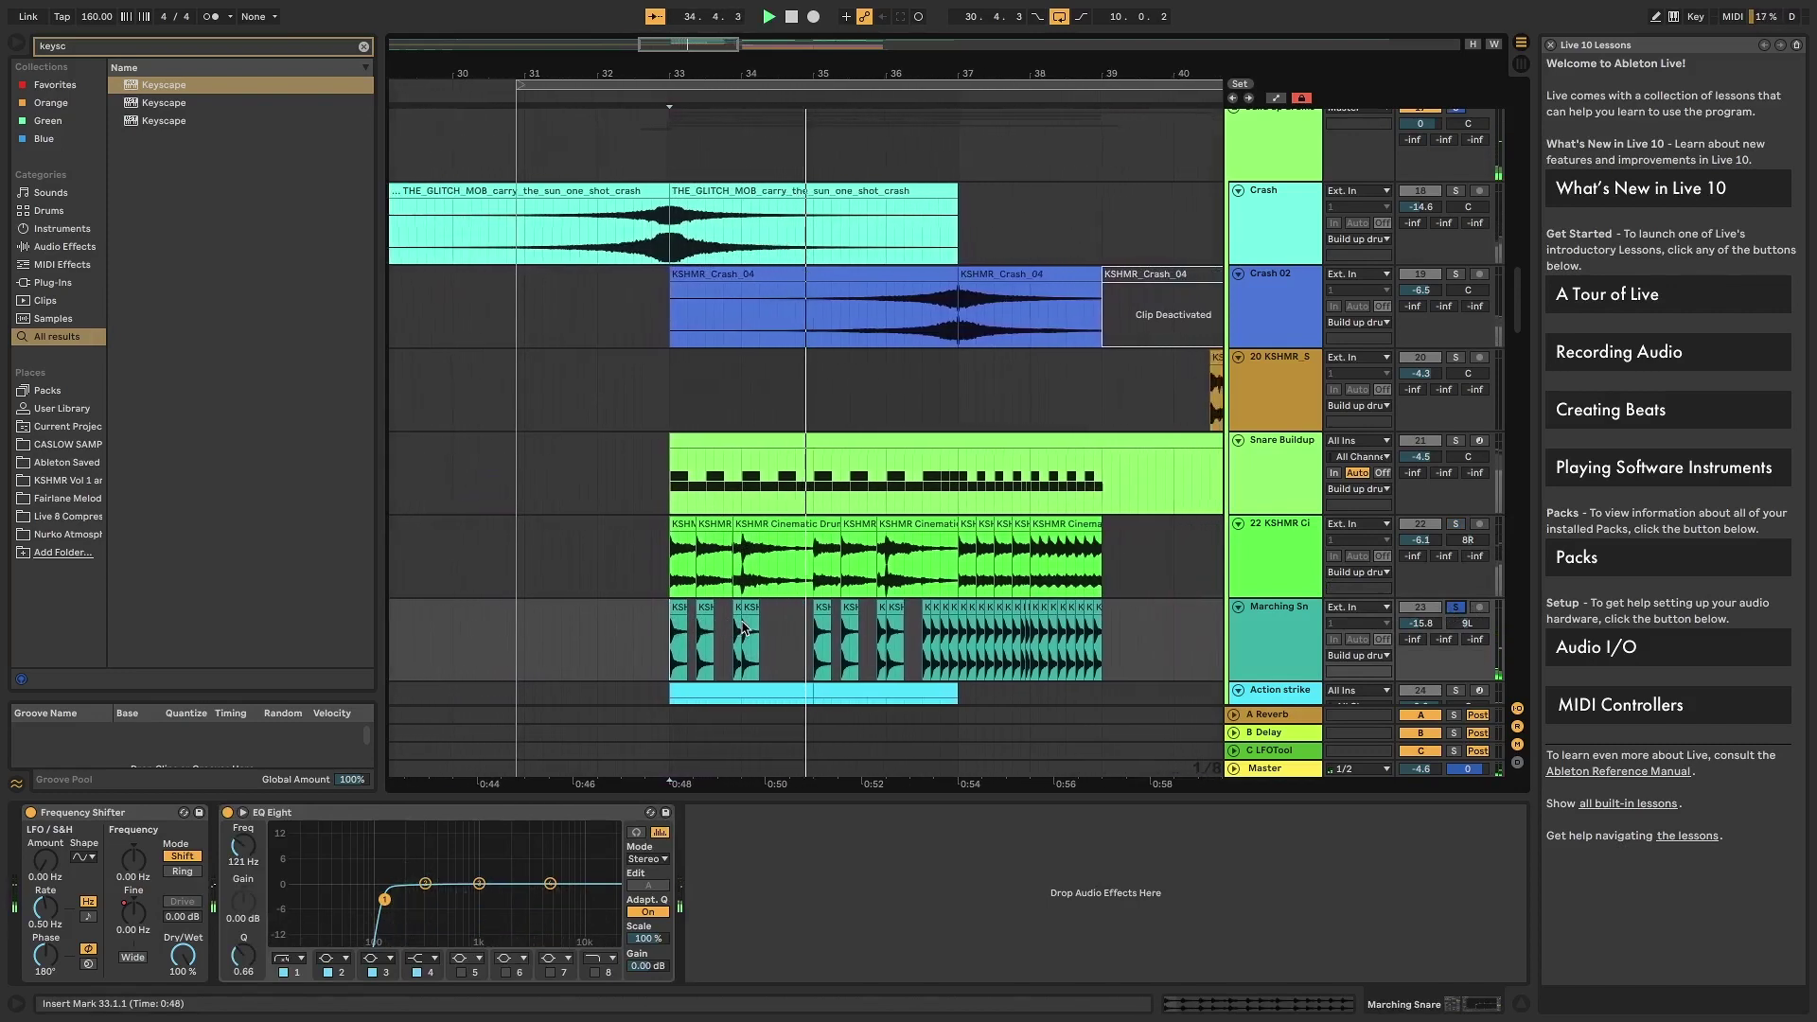
scroll(743, 627, "down", 1)
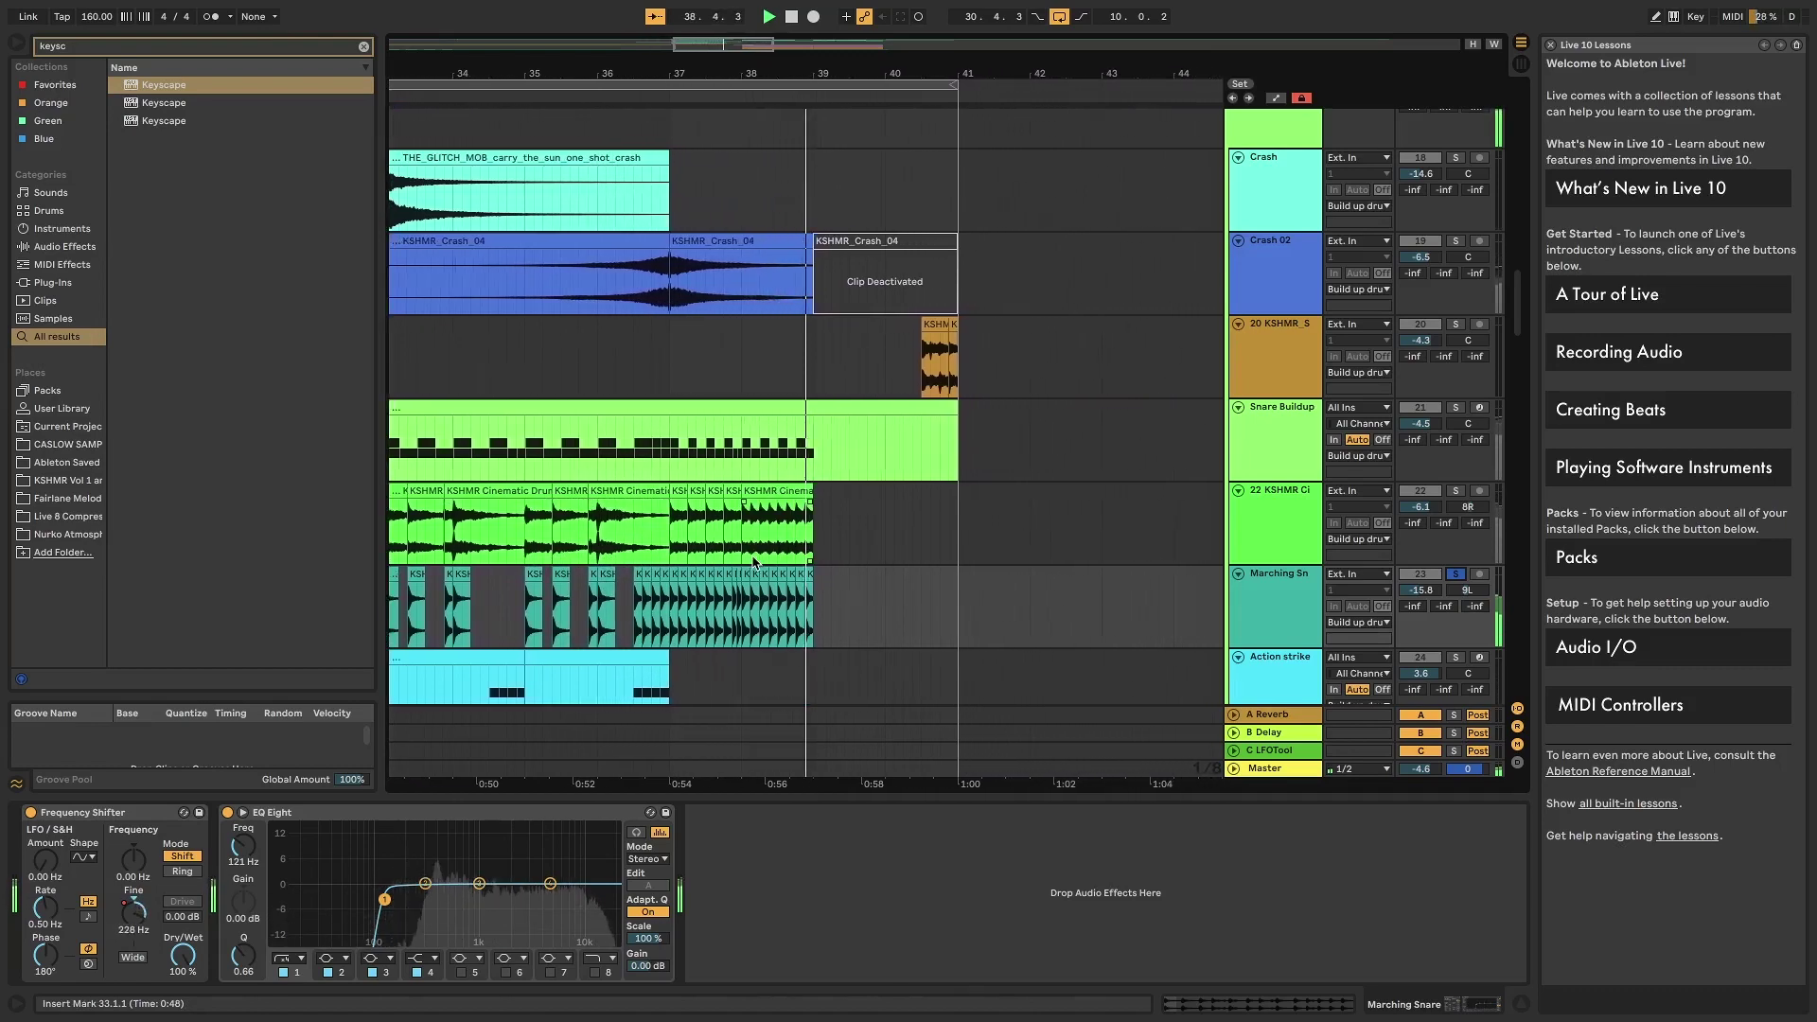
key("space")
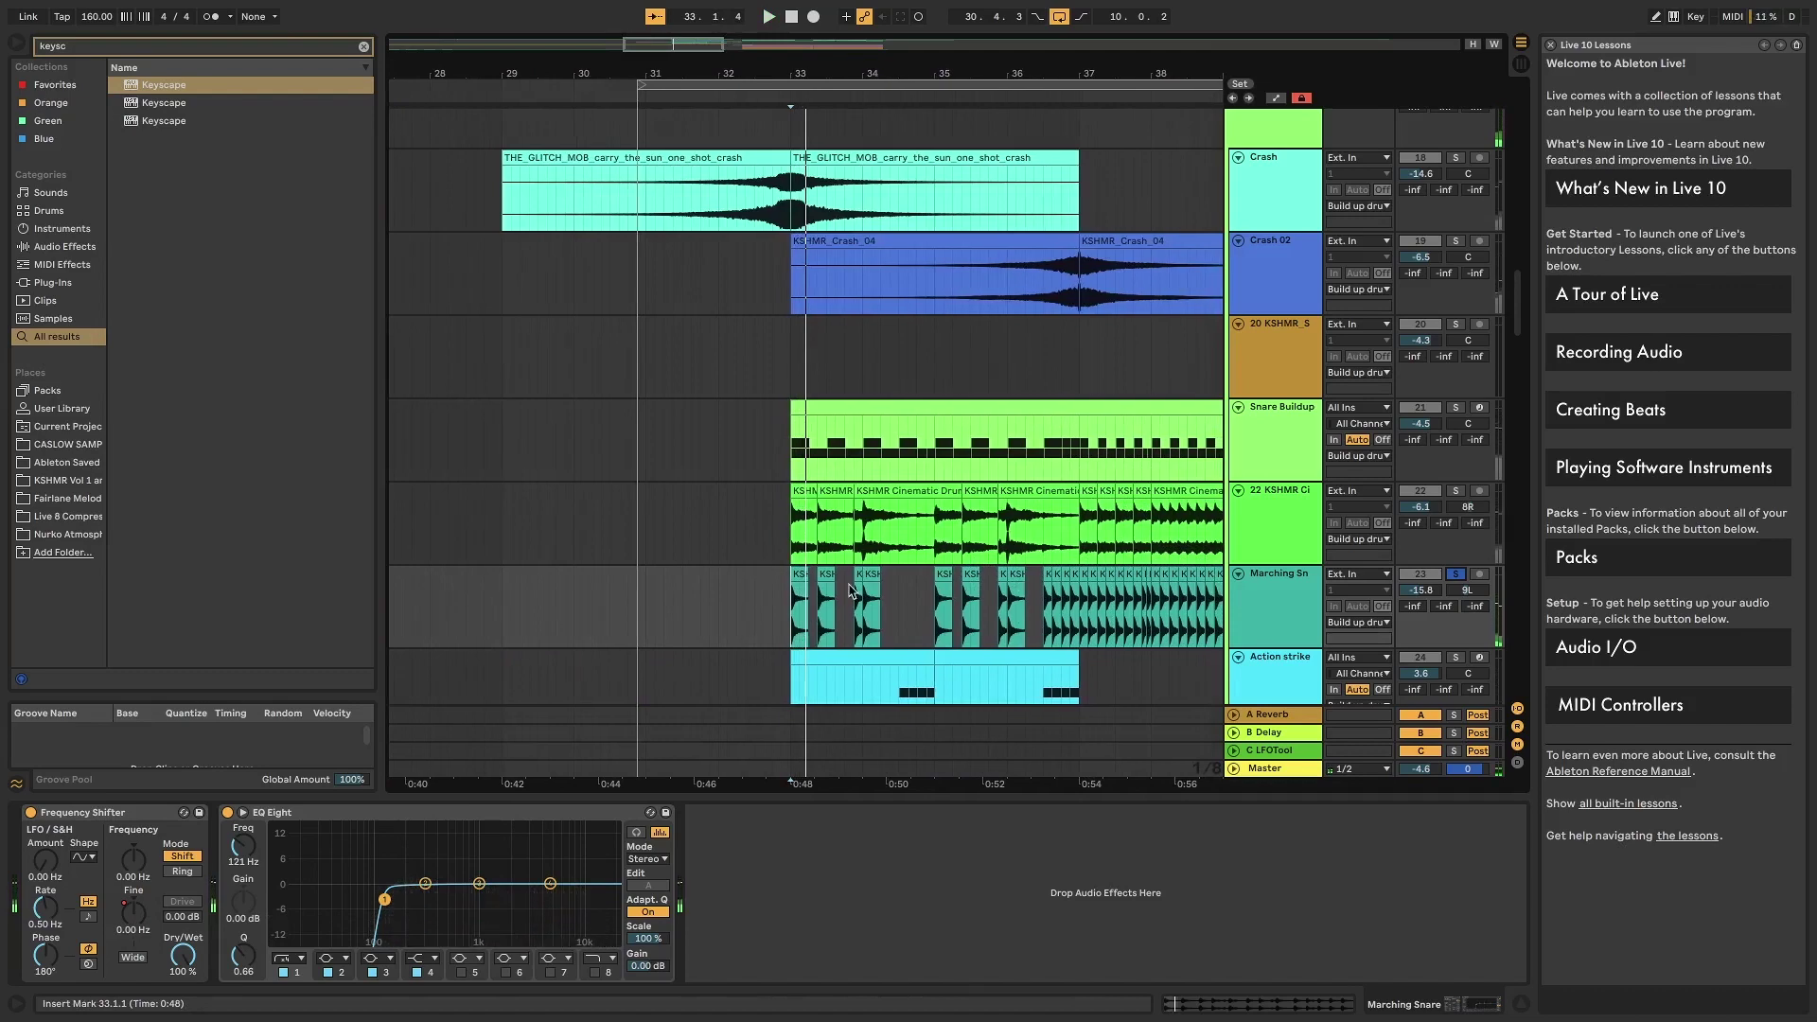
- Extend the first Marching Snare slice's end to 35.3.3 to expose the original loop, and undo the extension
left_click(795, 573)
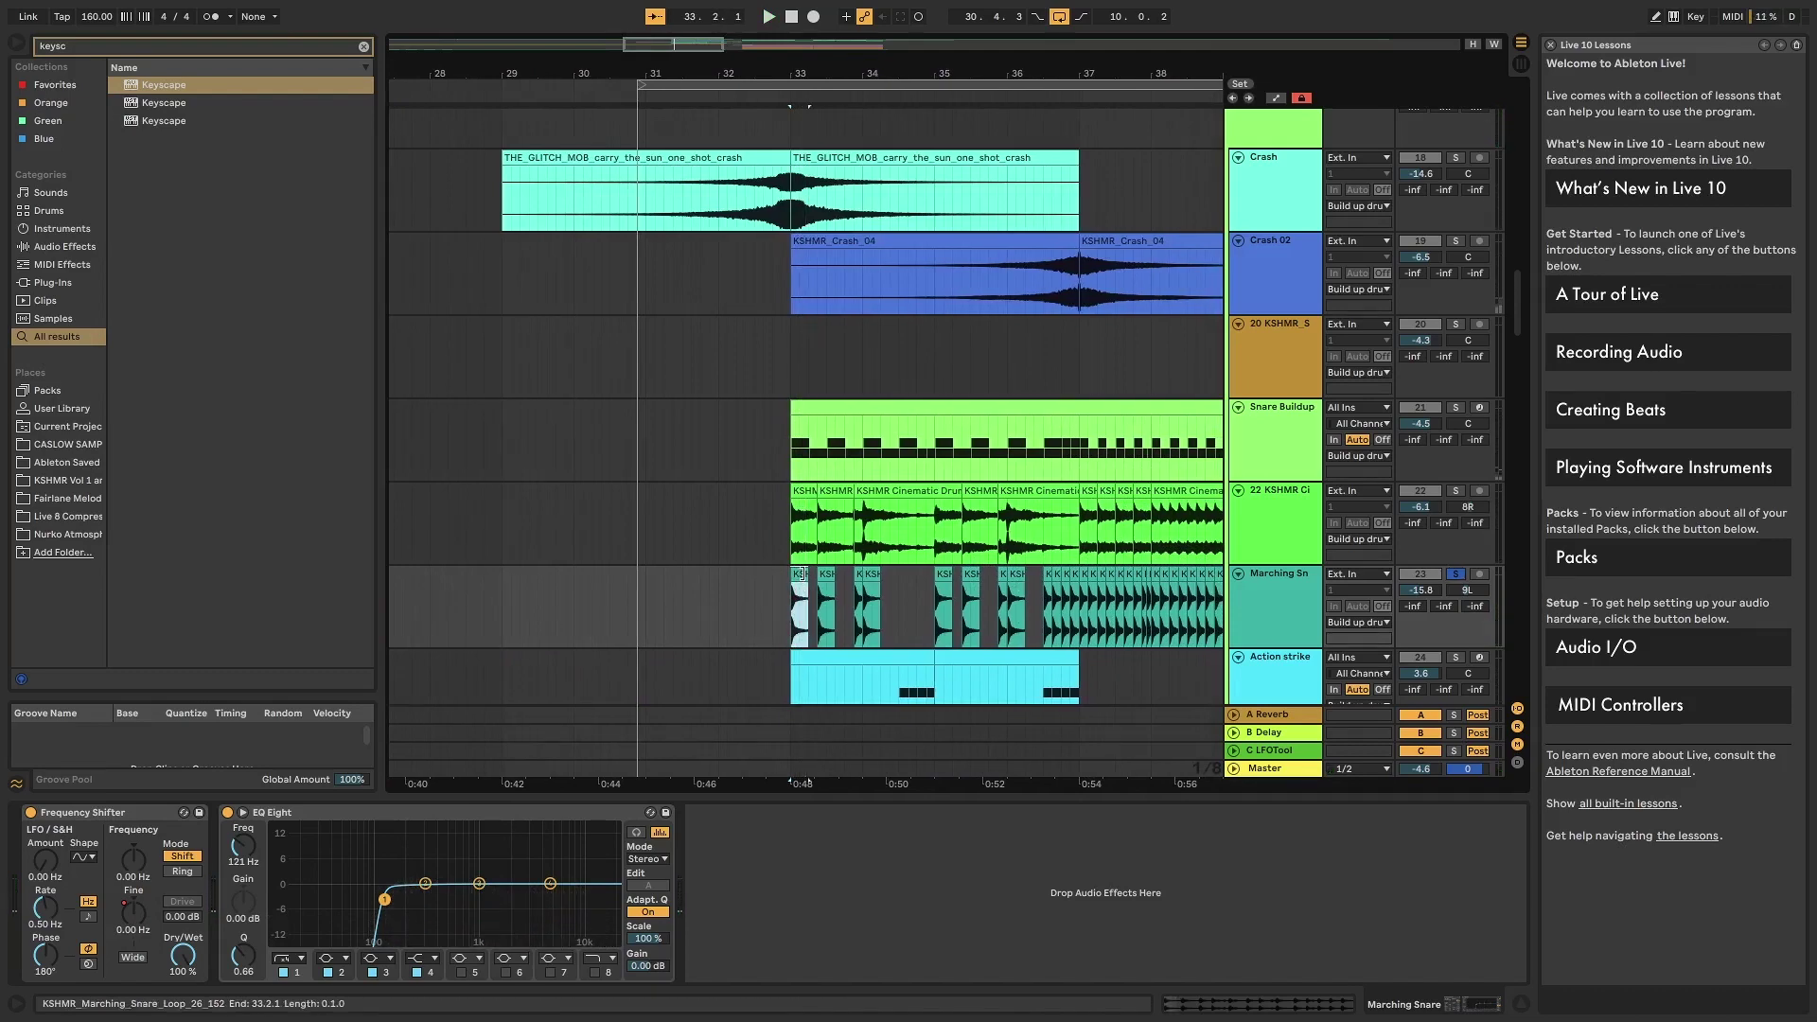
left_click(810, 585)
left_click_drag(810, 585, 980, 568)
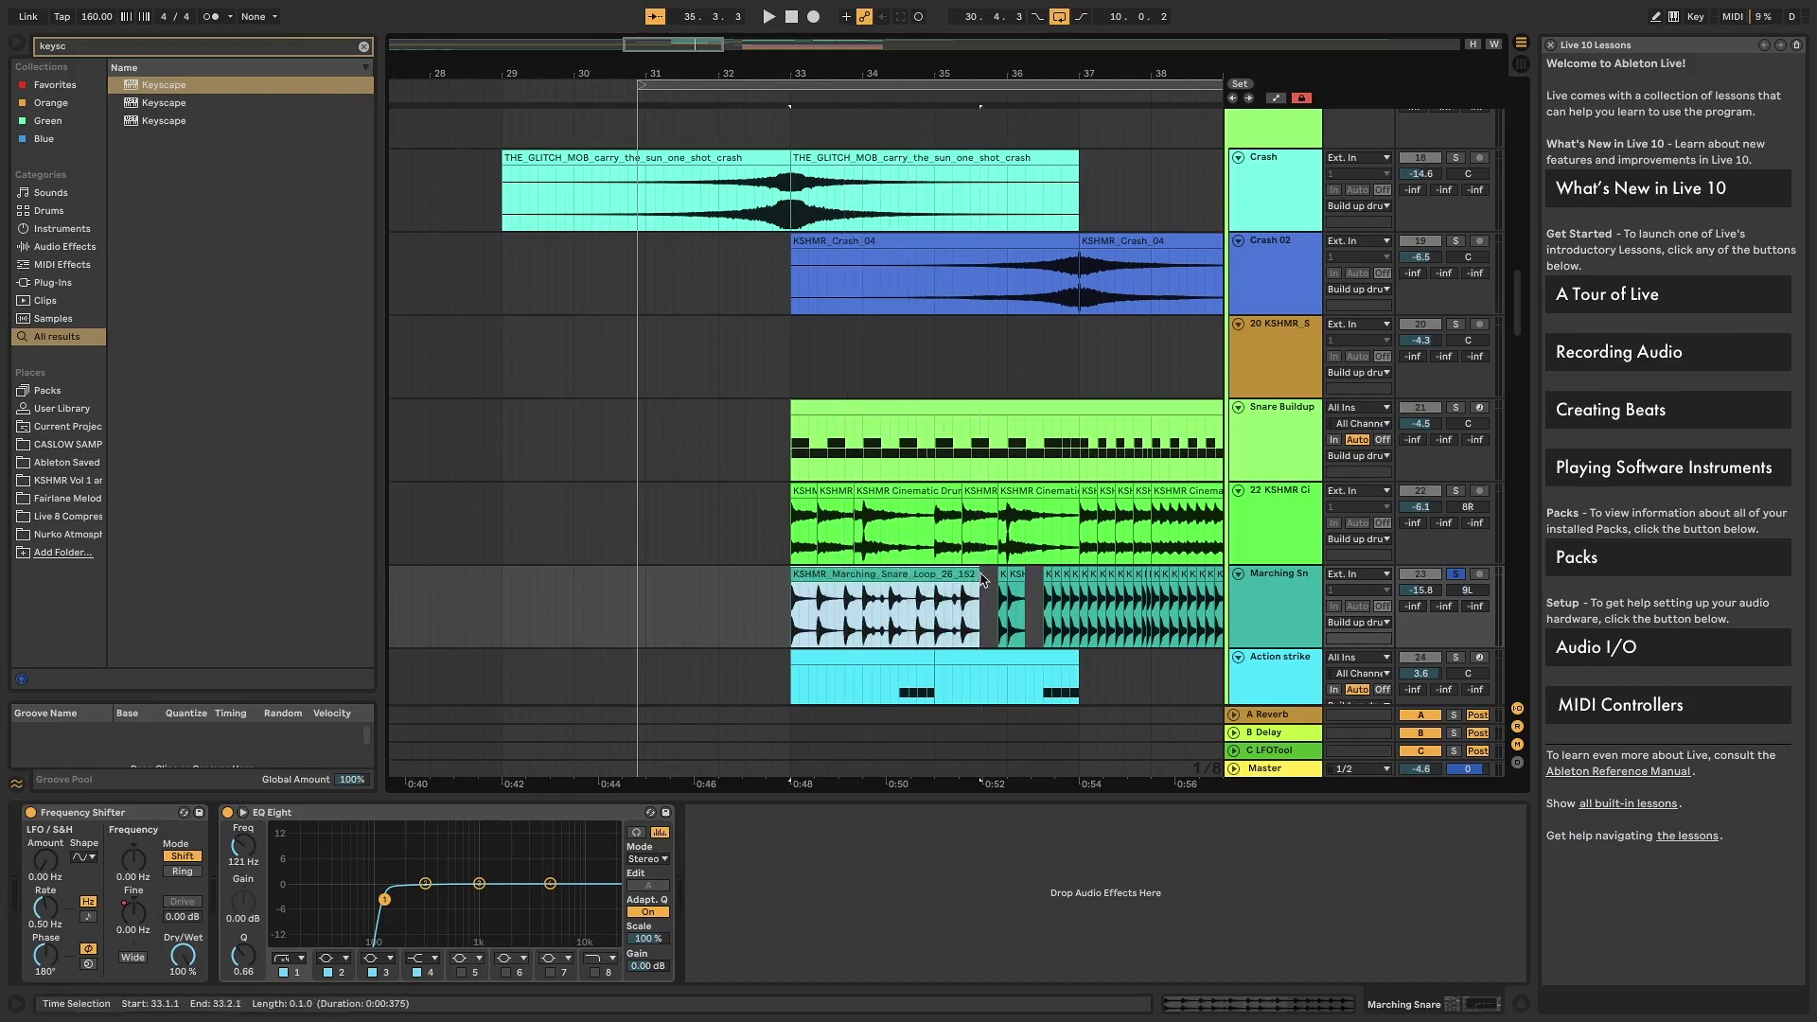
key("ctrl+z")
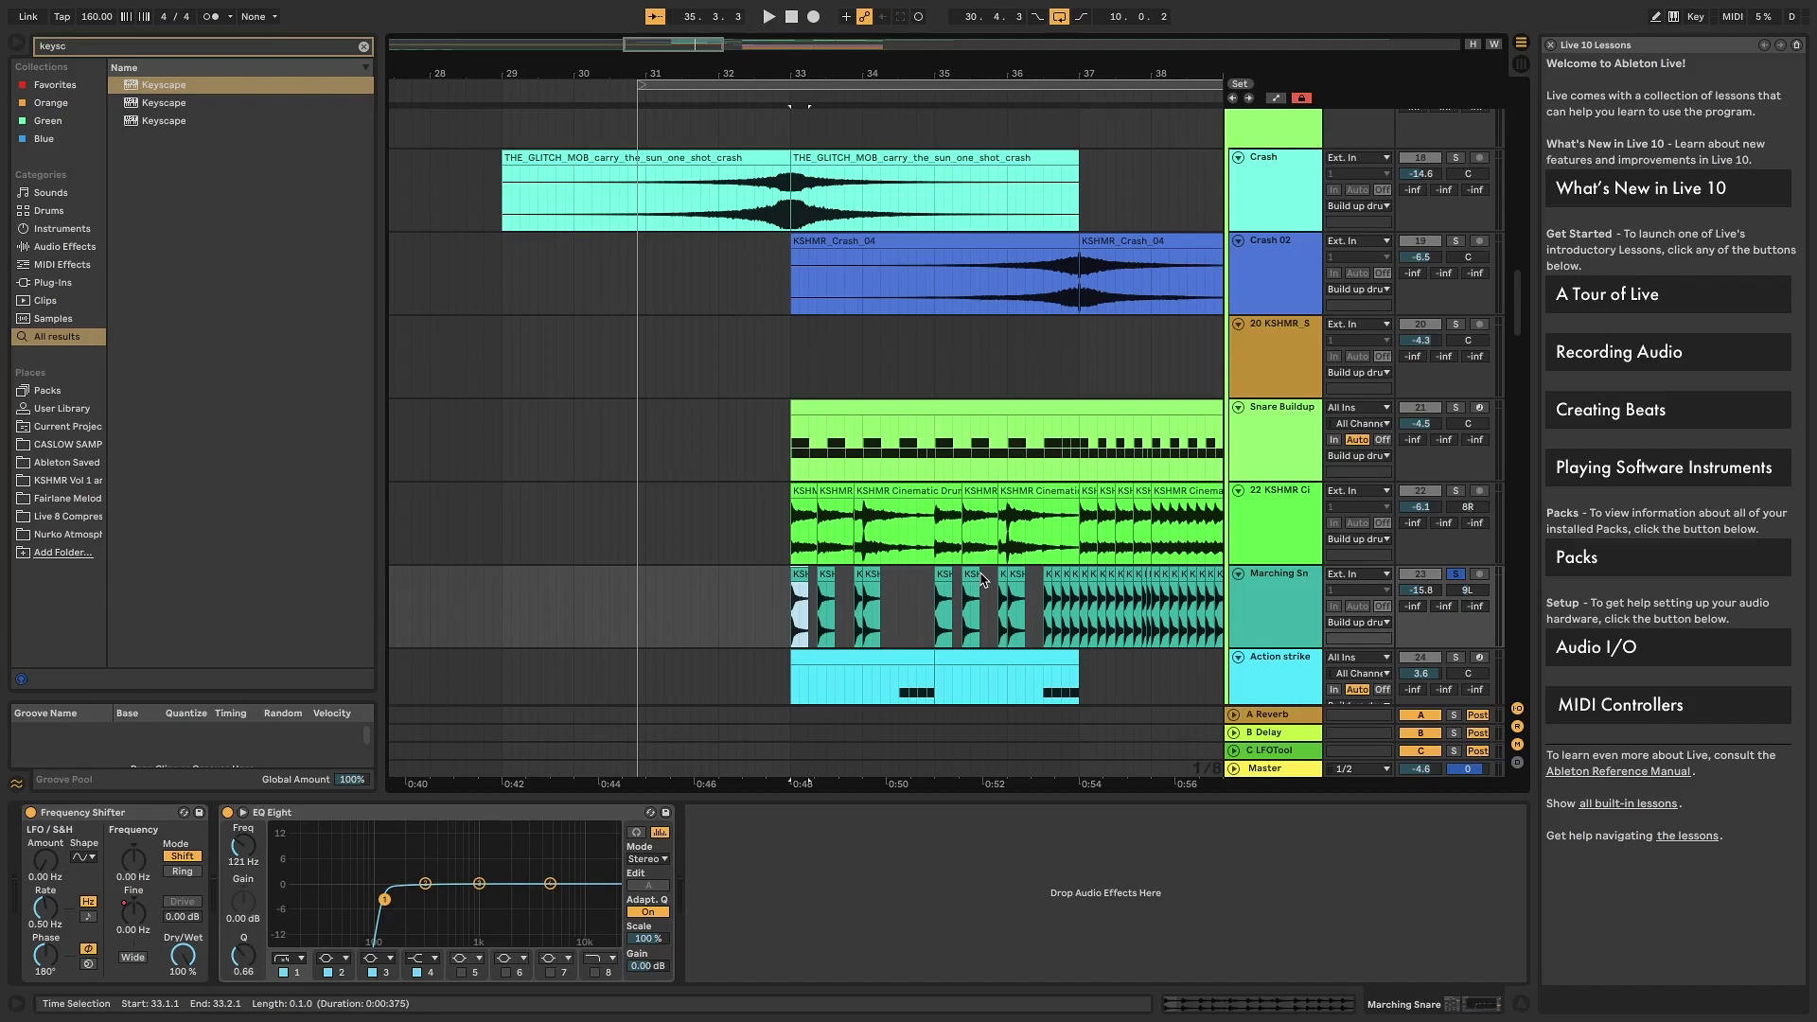
scroll(795, 599, "down", 2)
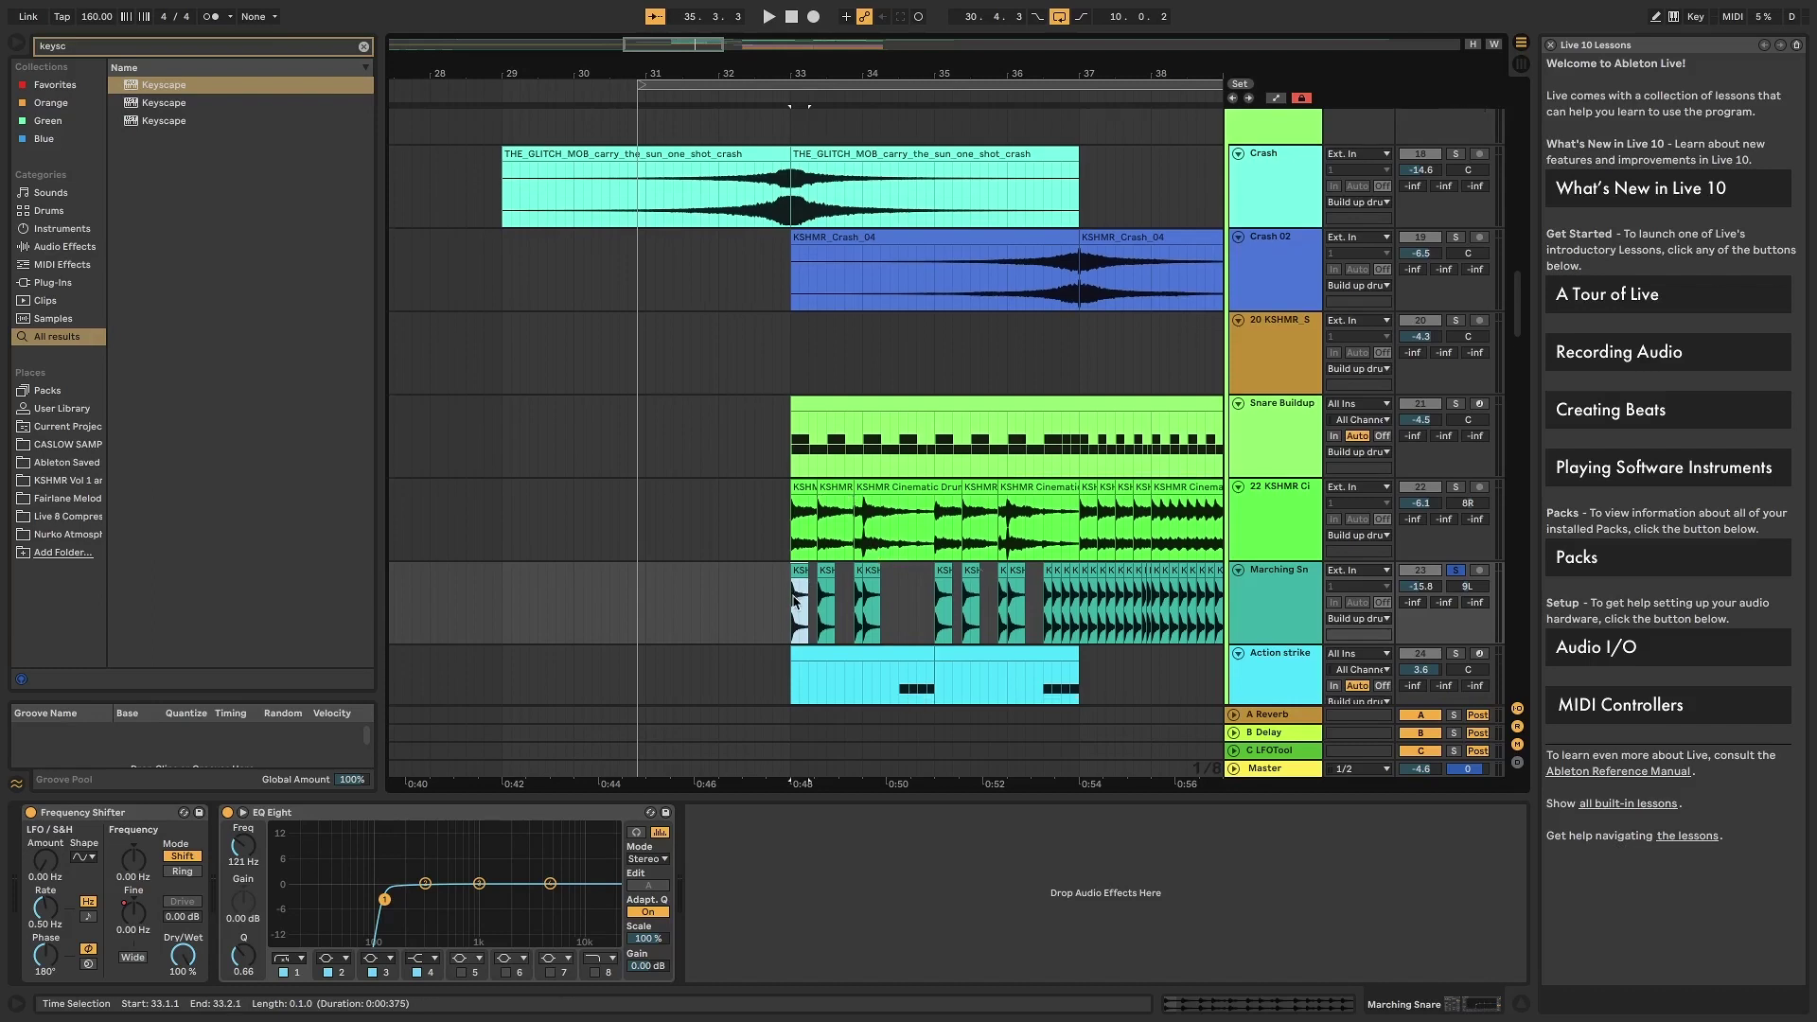
left_click(797, 593)
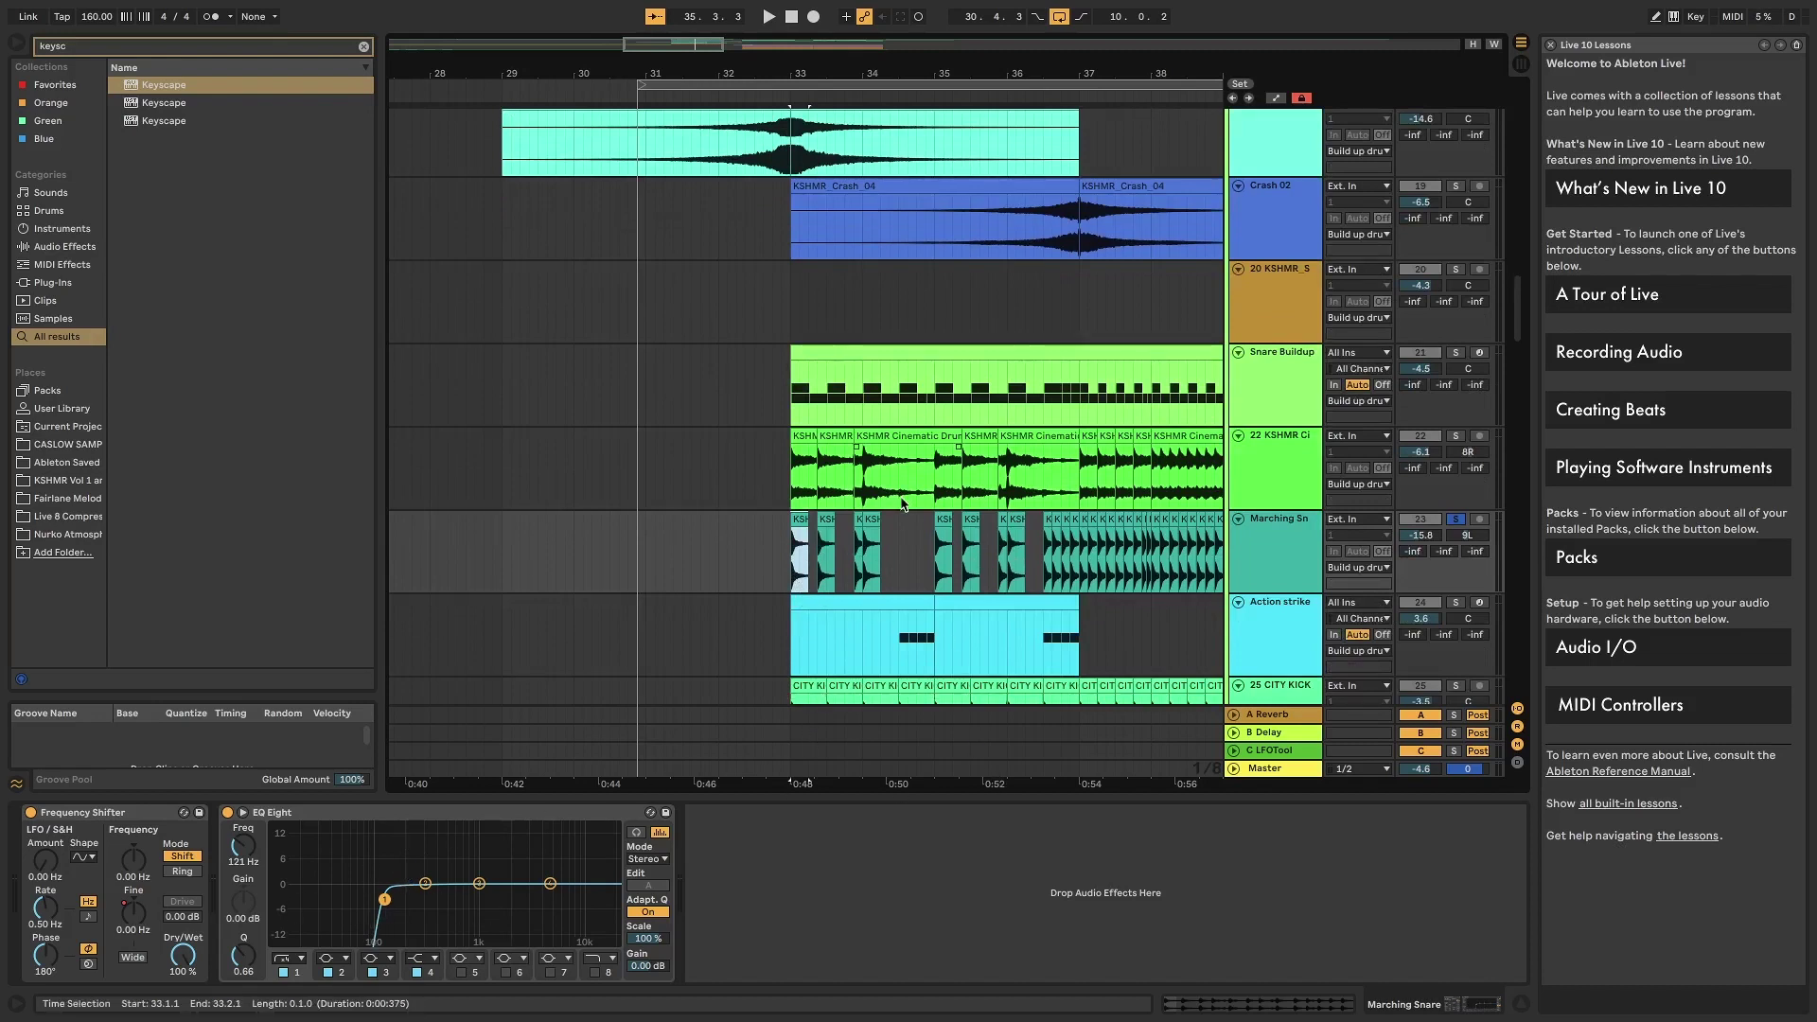
- Show the Action strike track's Kontakt 5 device, solo the track, and play it from 34.2.3
left_click(895, 604)
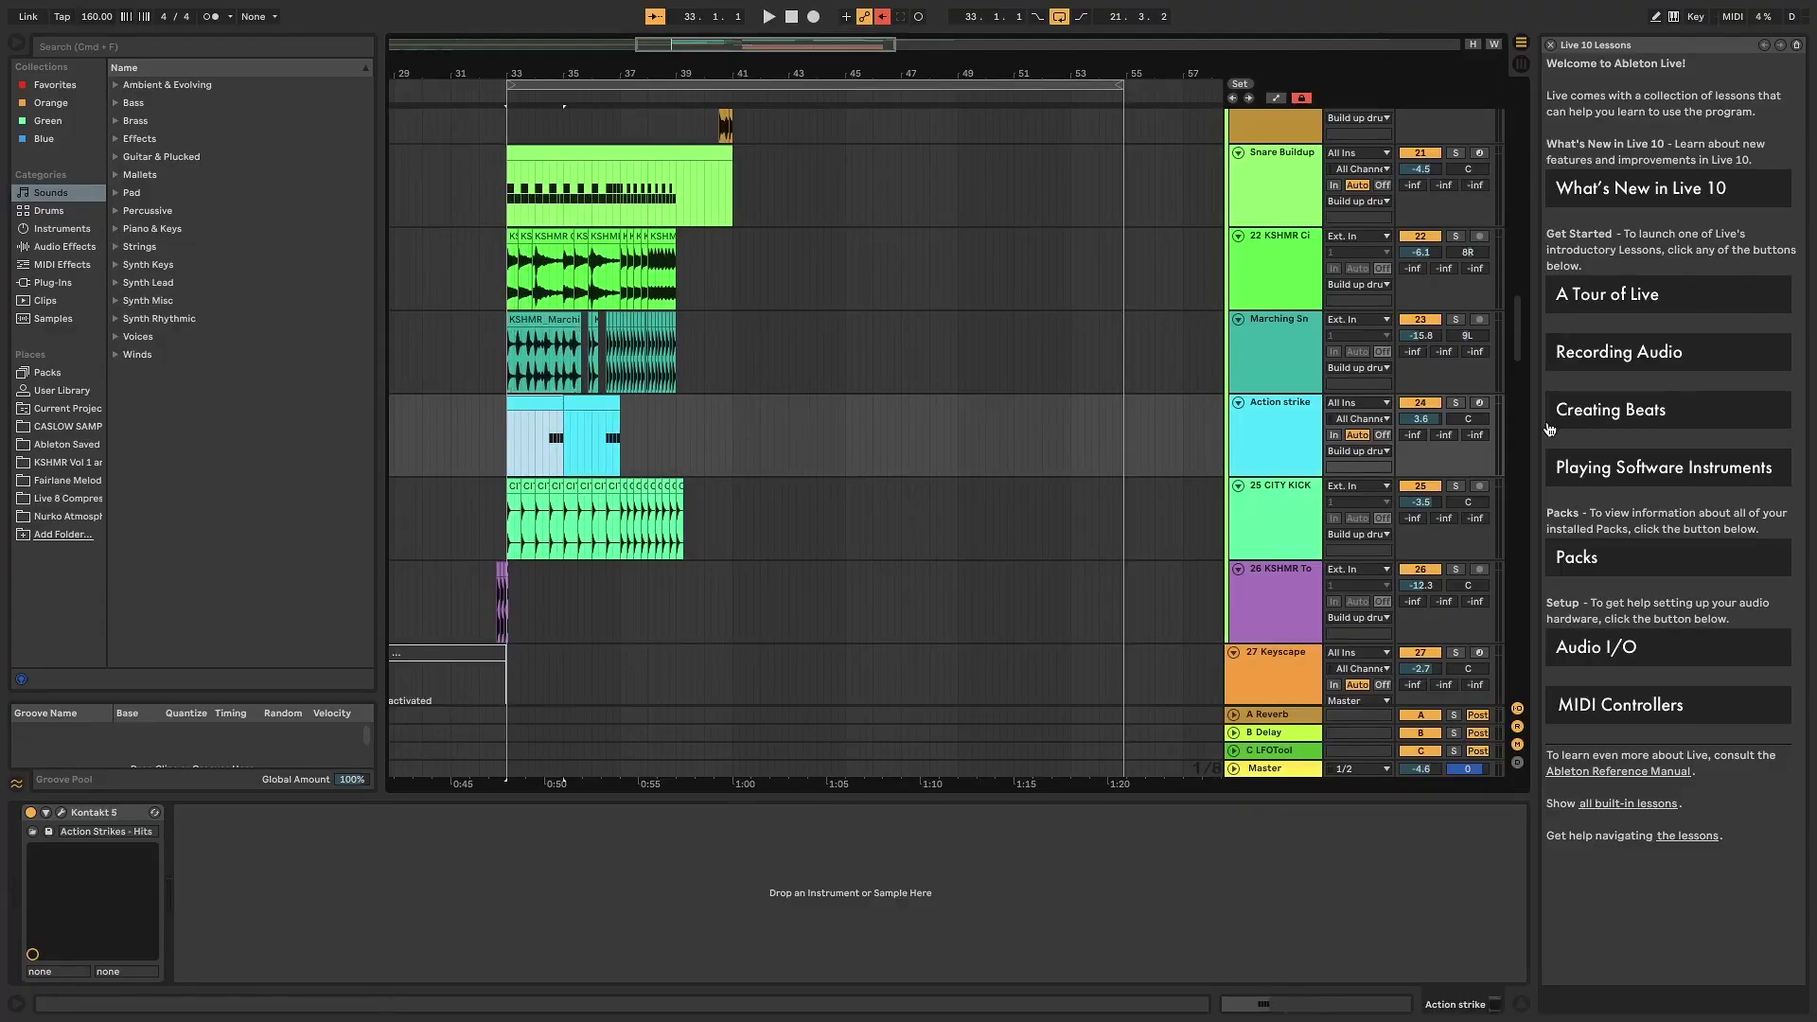
left_click(1453, 402)
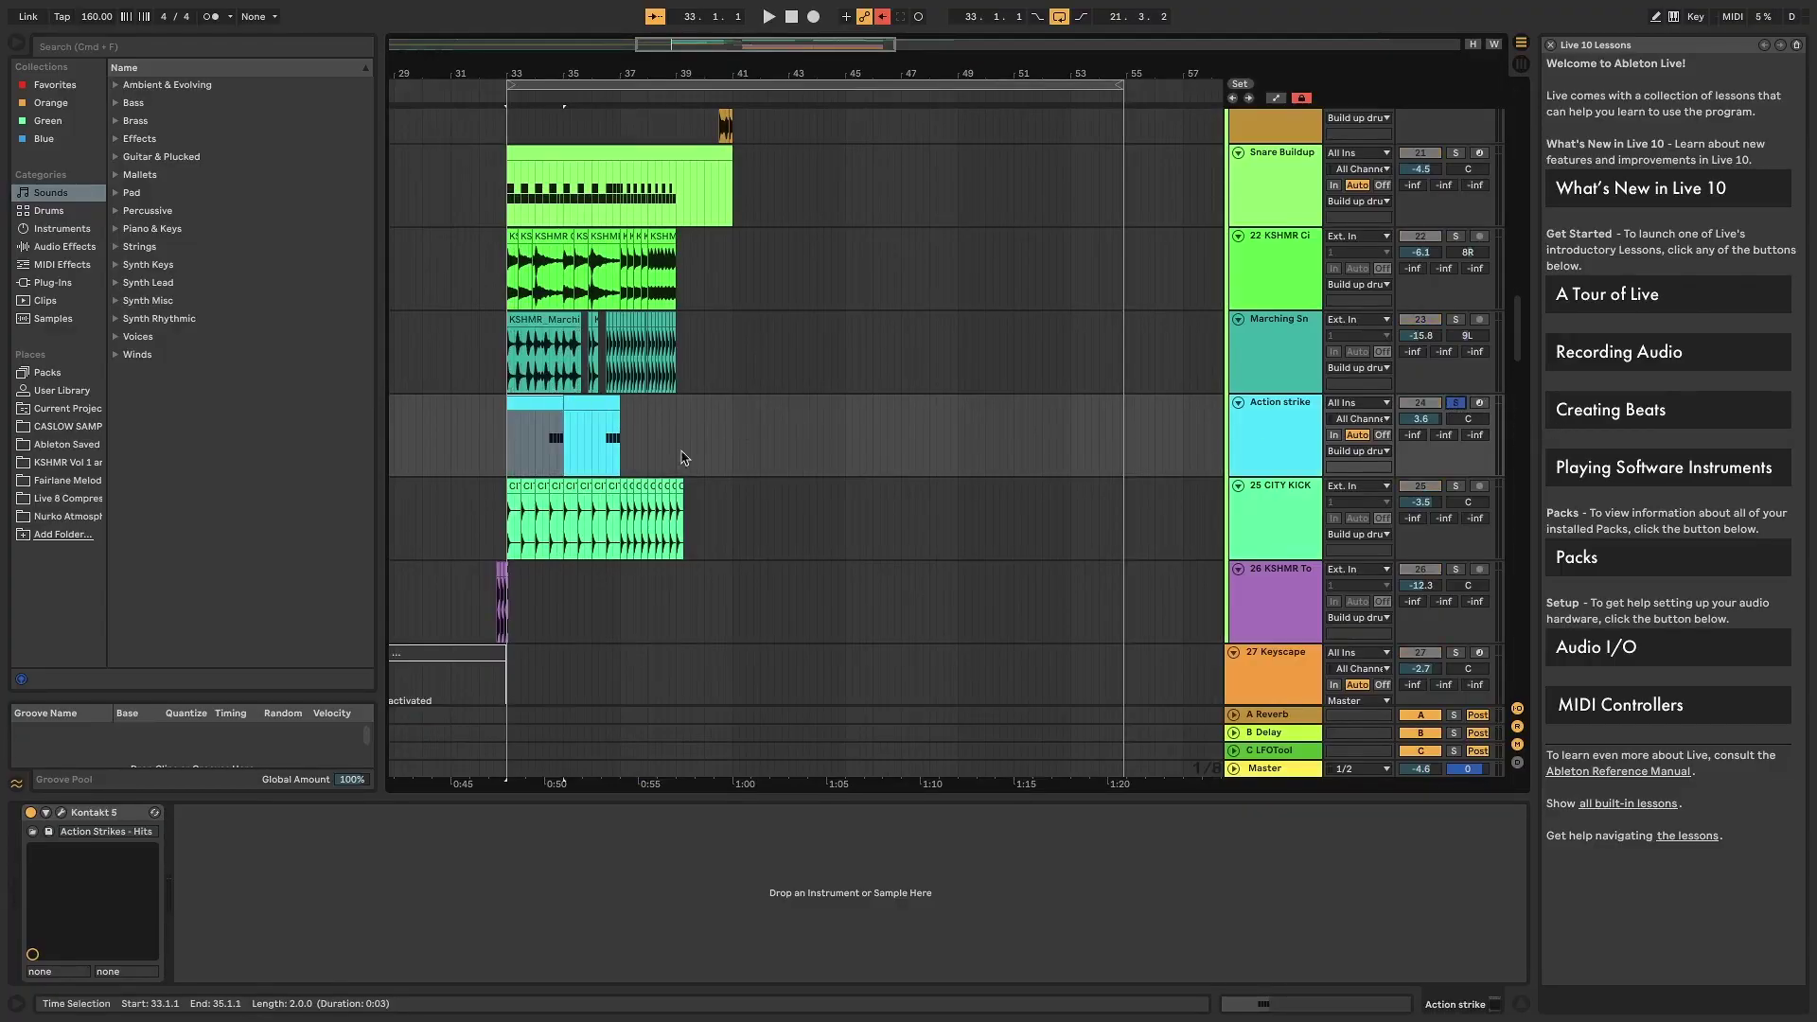
left_click(556, 426)
key("space")
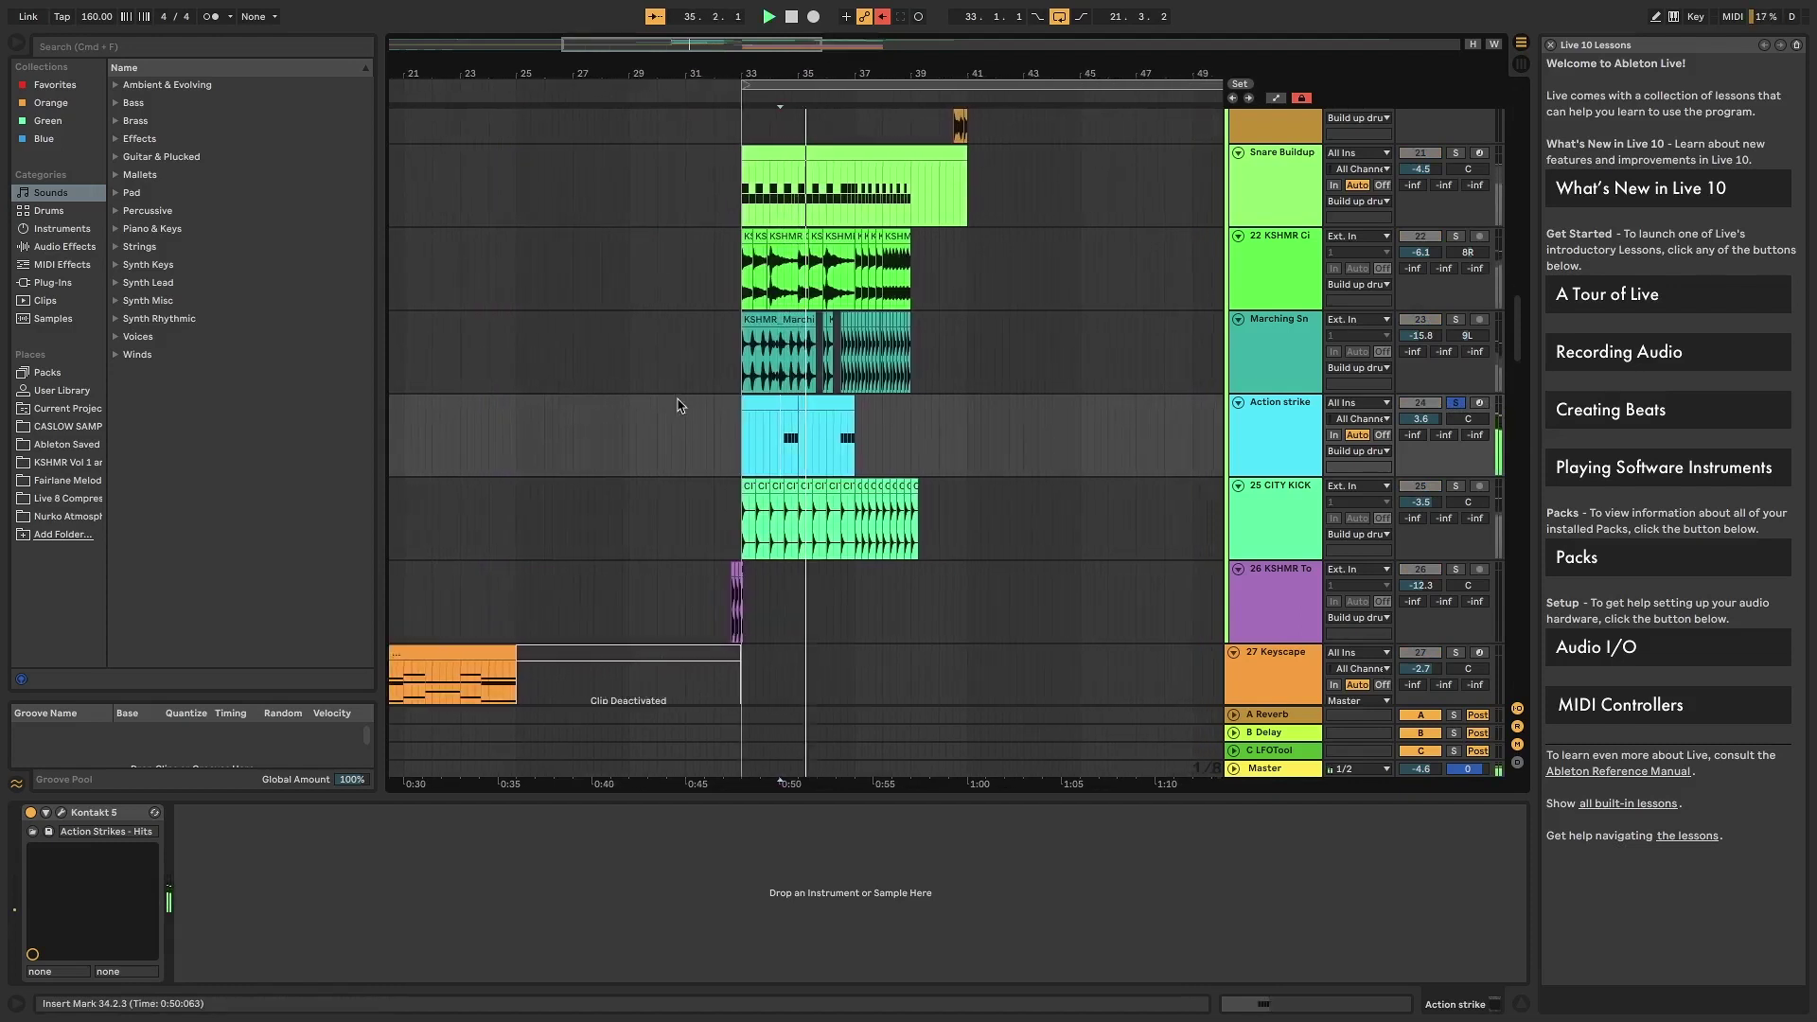
- Solo the KSHMR Cinematic Drums, Marching Snare and Action strike tracks together and play the layers from 33.1.1
left_click(1455, 236)
left_click(780, 270)
key("plus")
left_click_drag(760, 275, 820, 288)
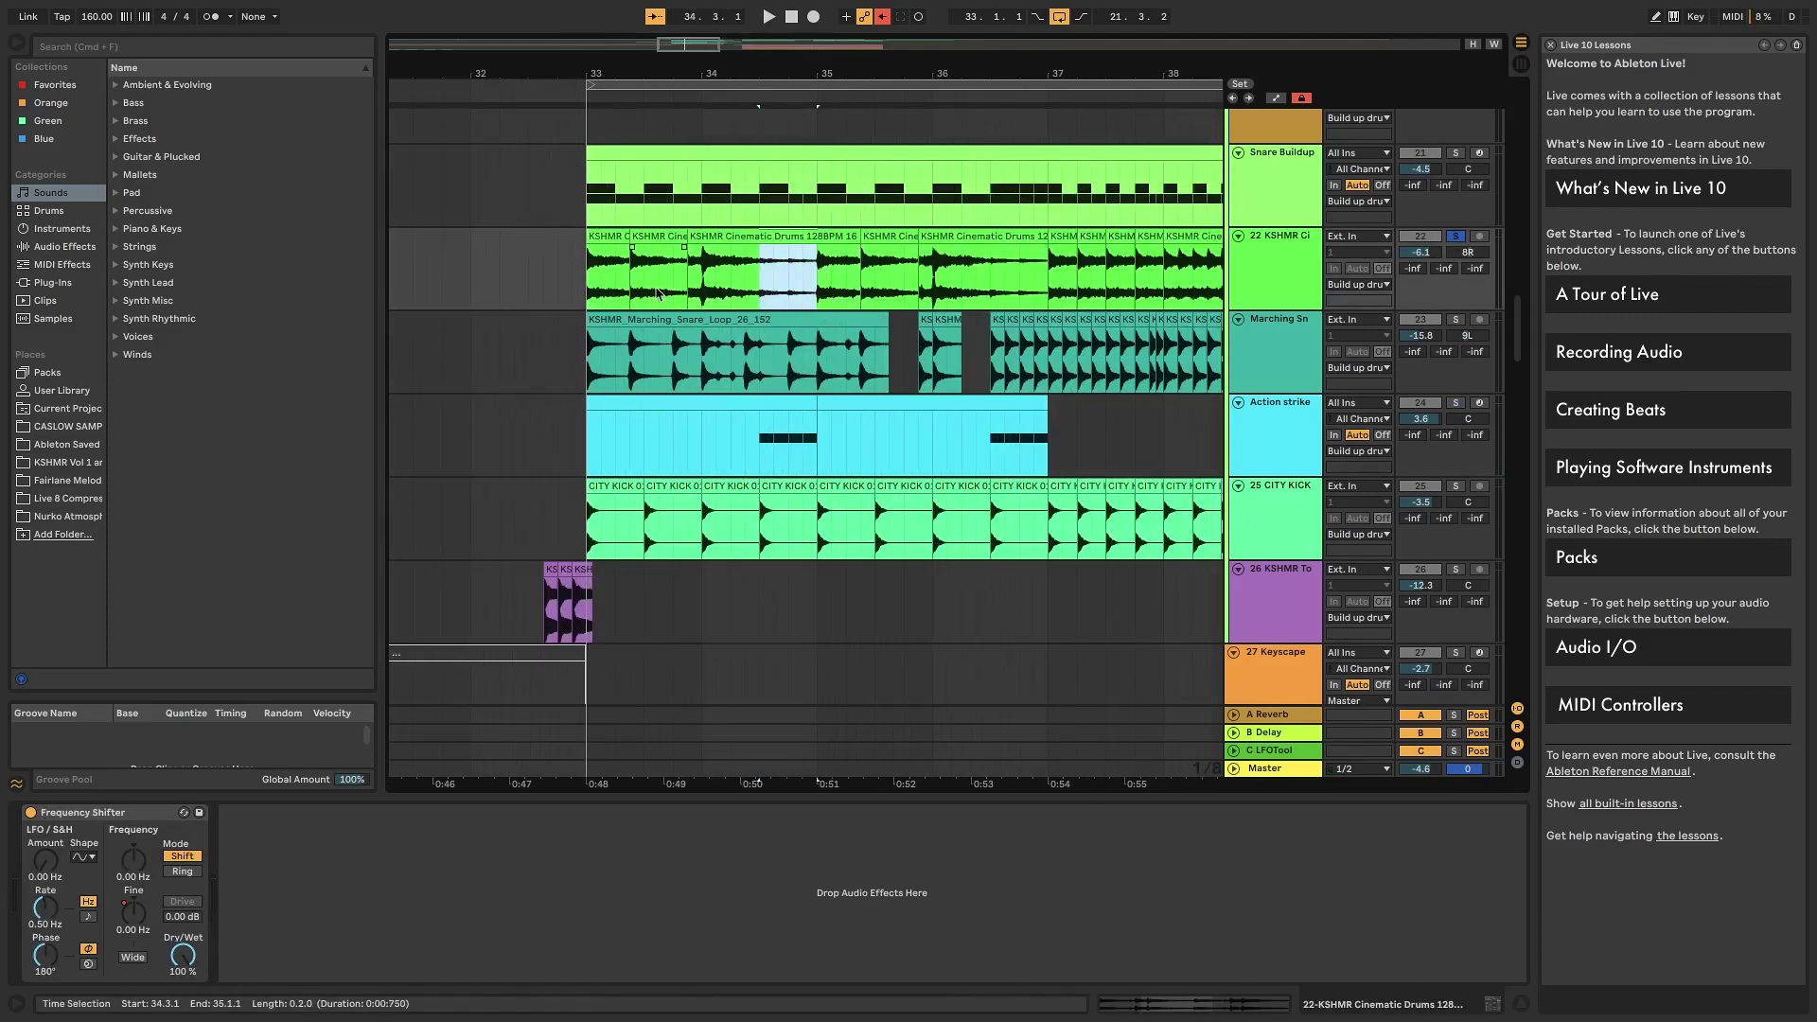
left_click(581, 360)
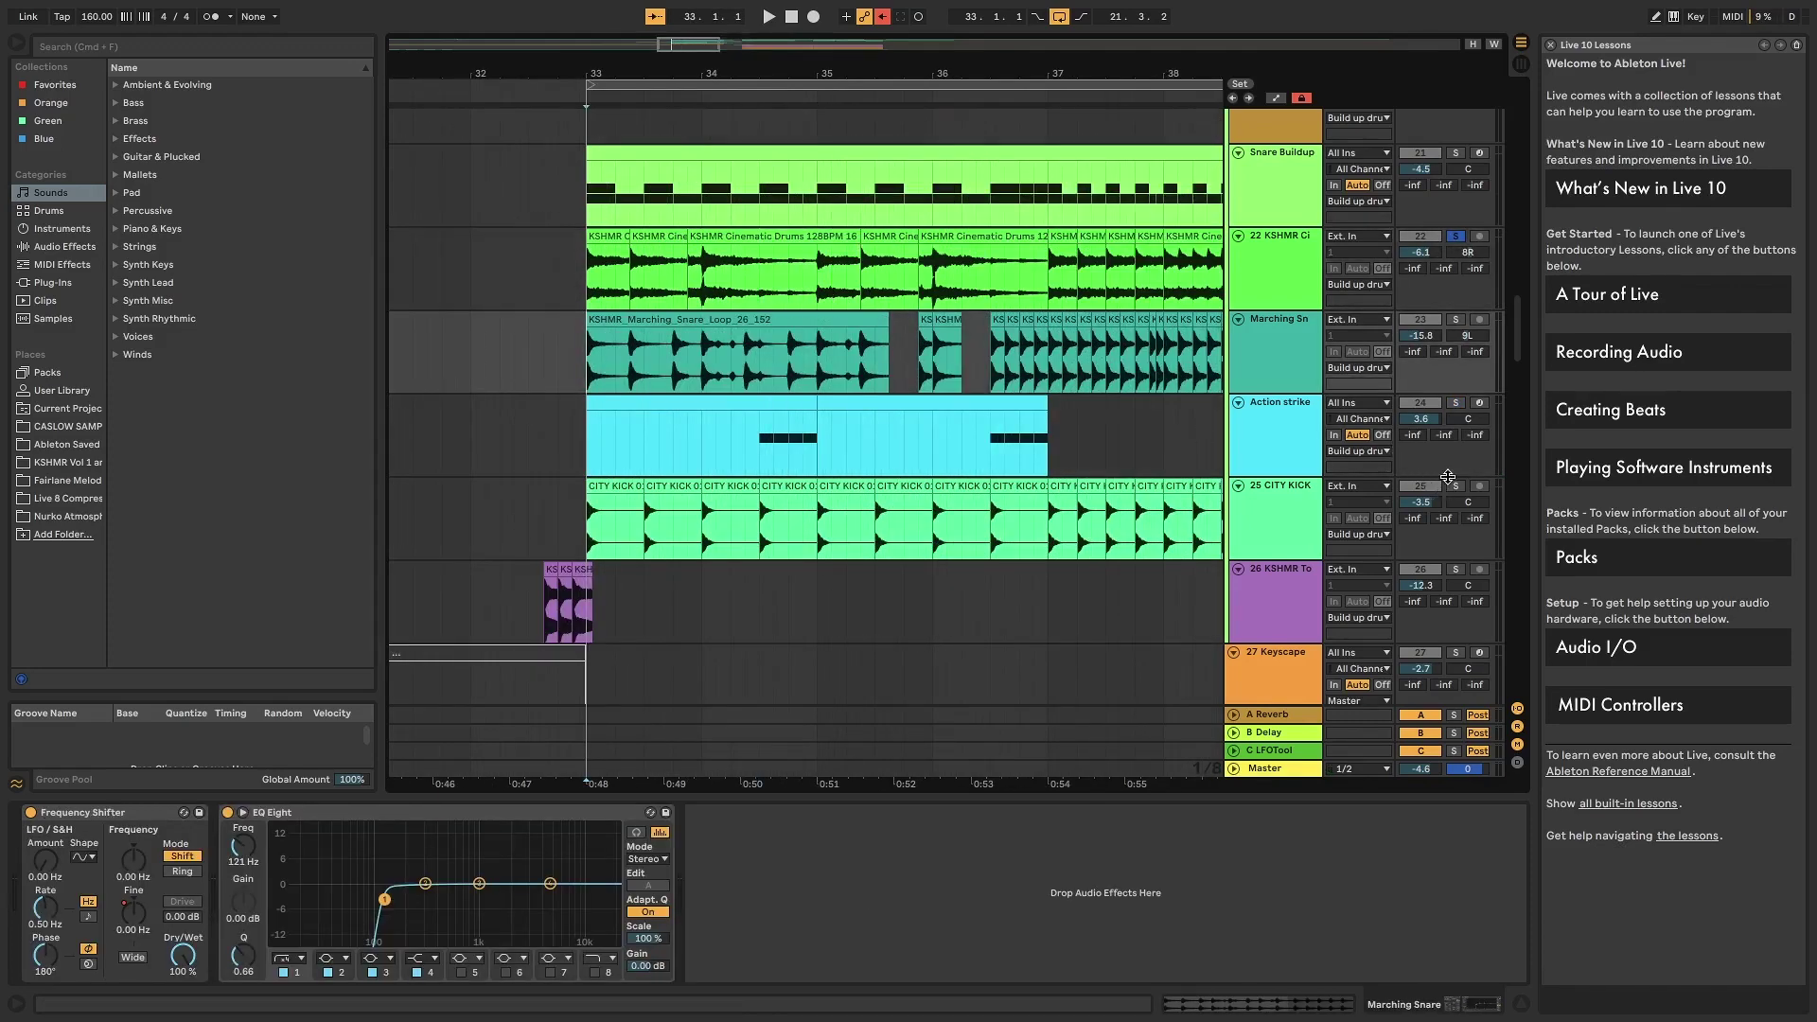
key("space")
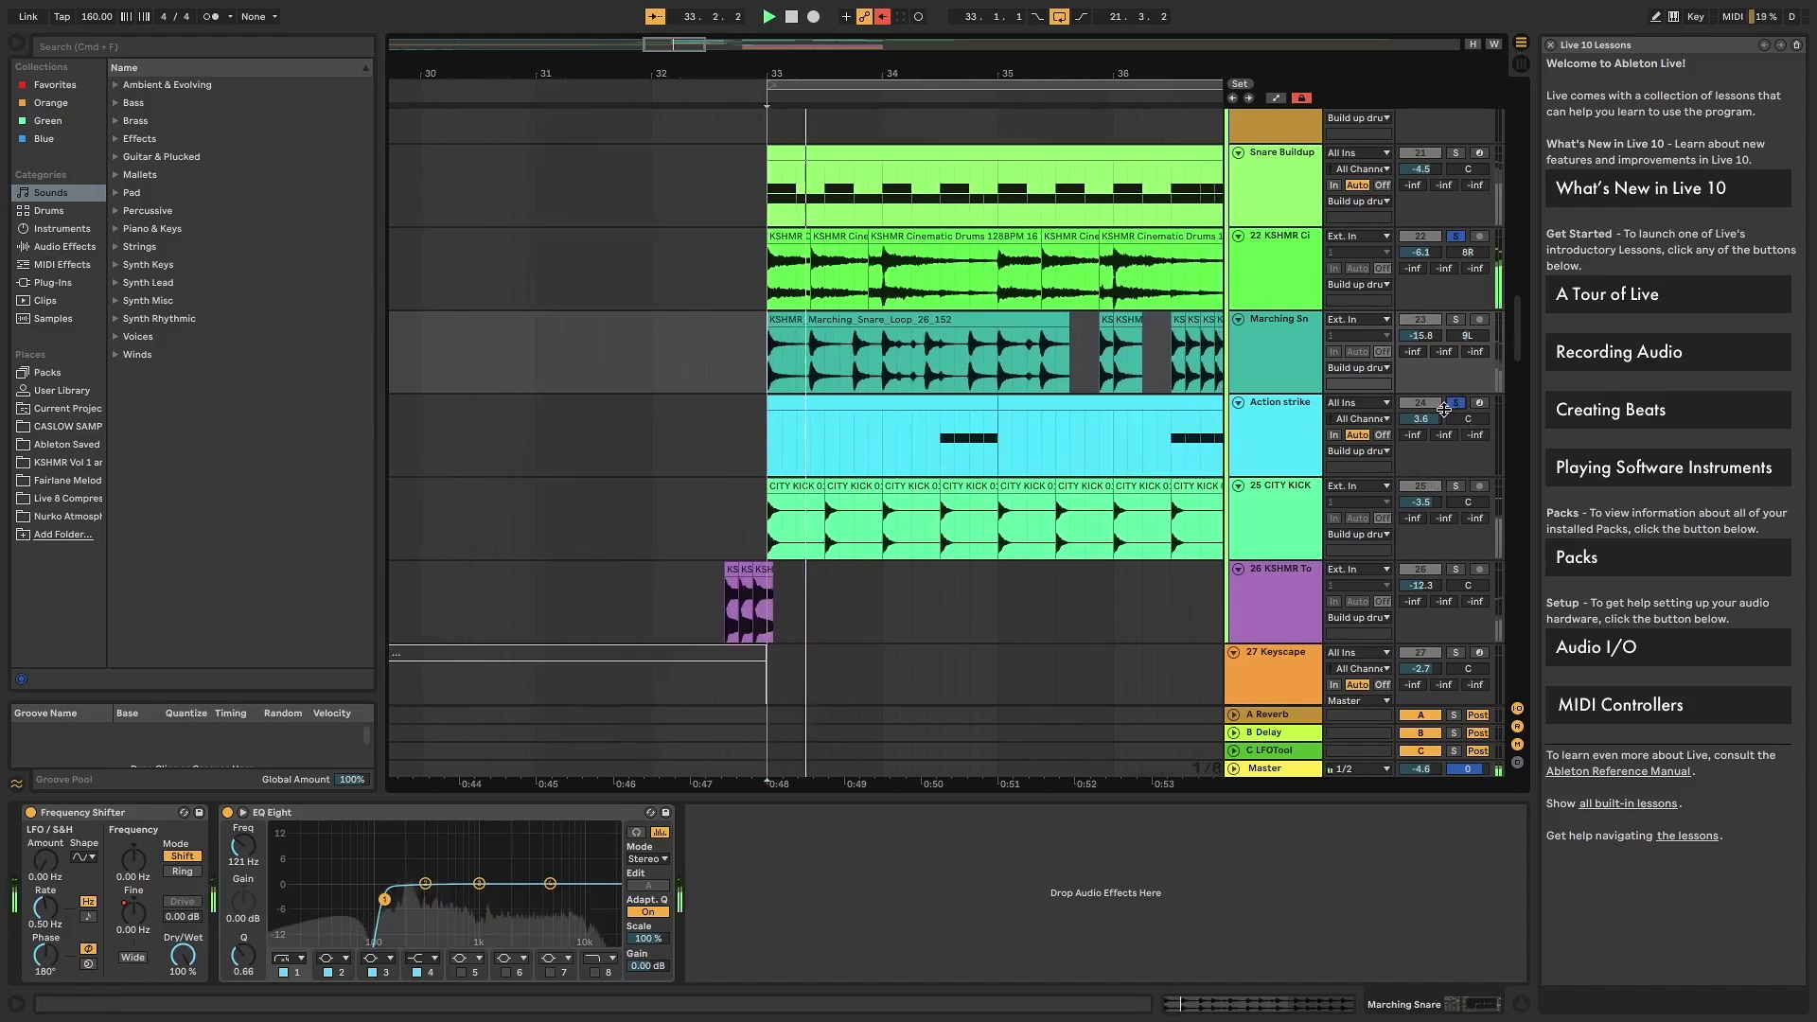
left_click(1455, 320)
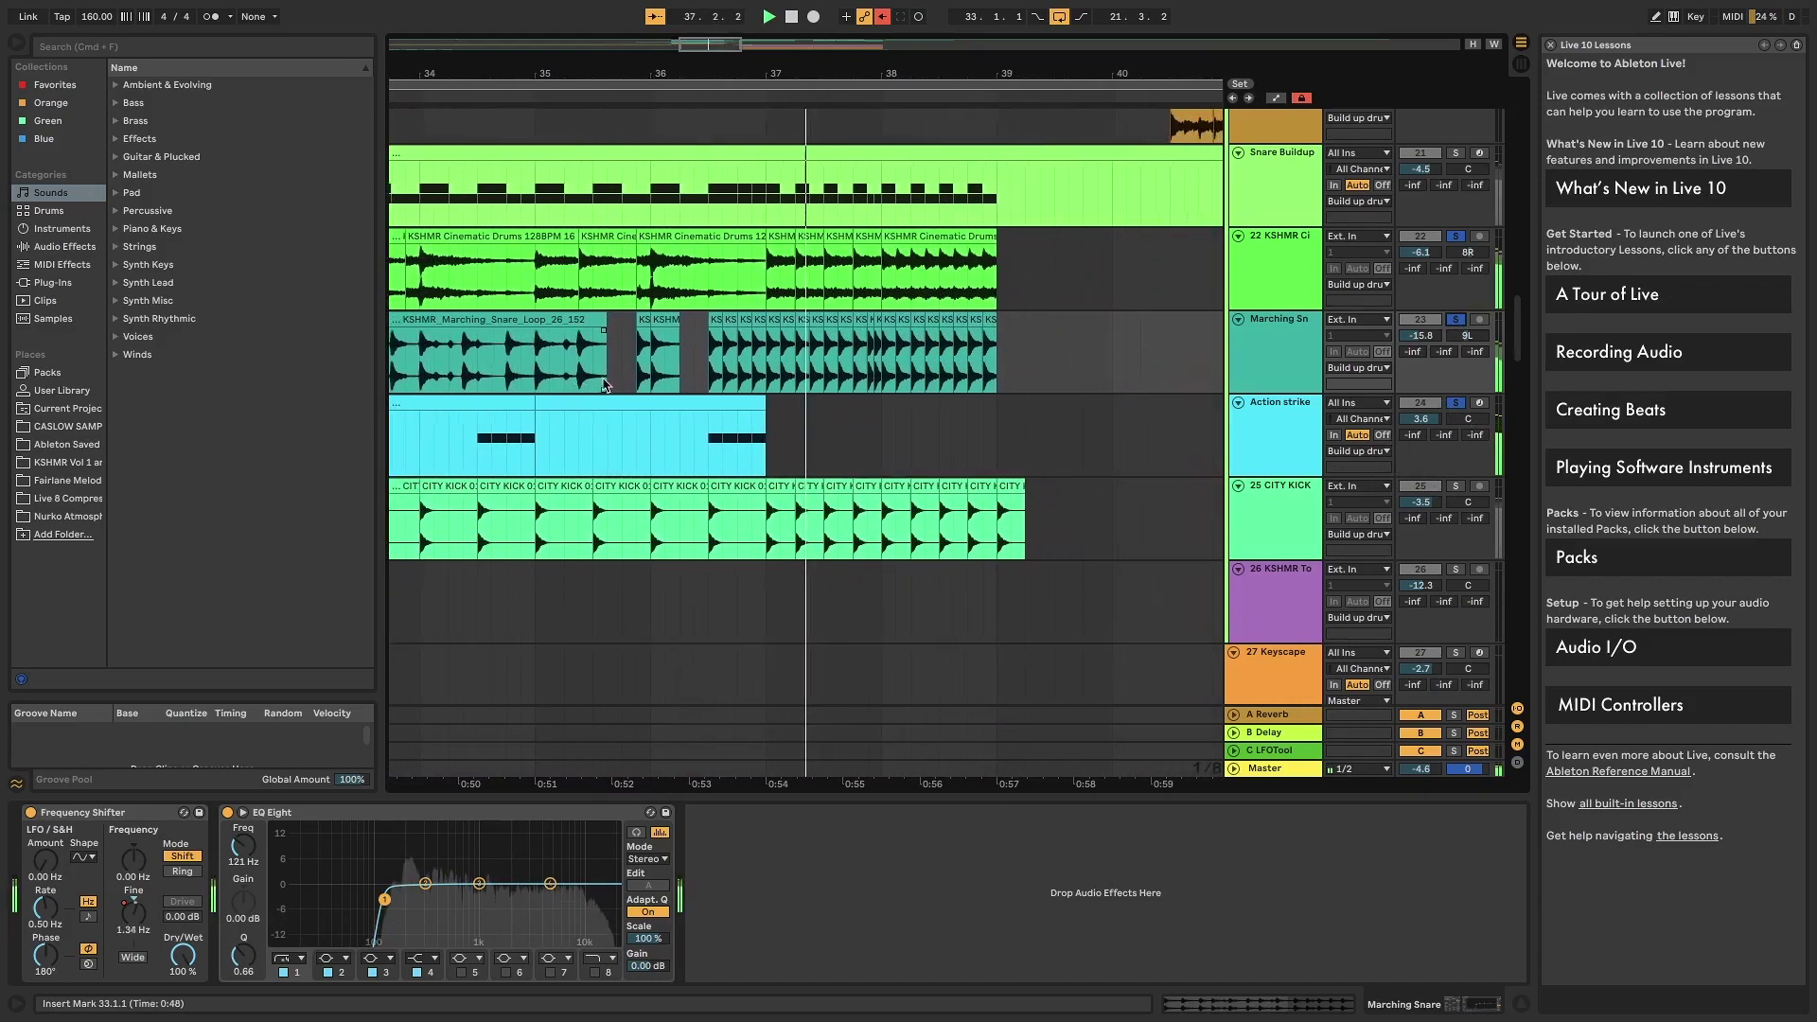
left_click(527, 336)
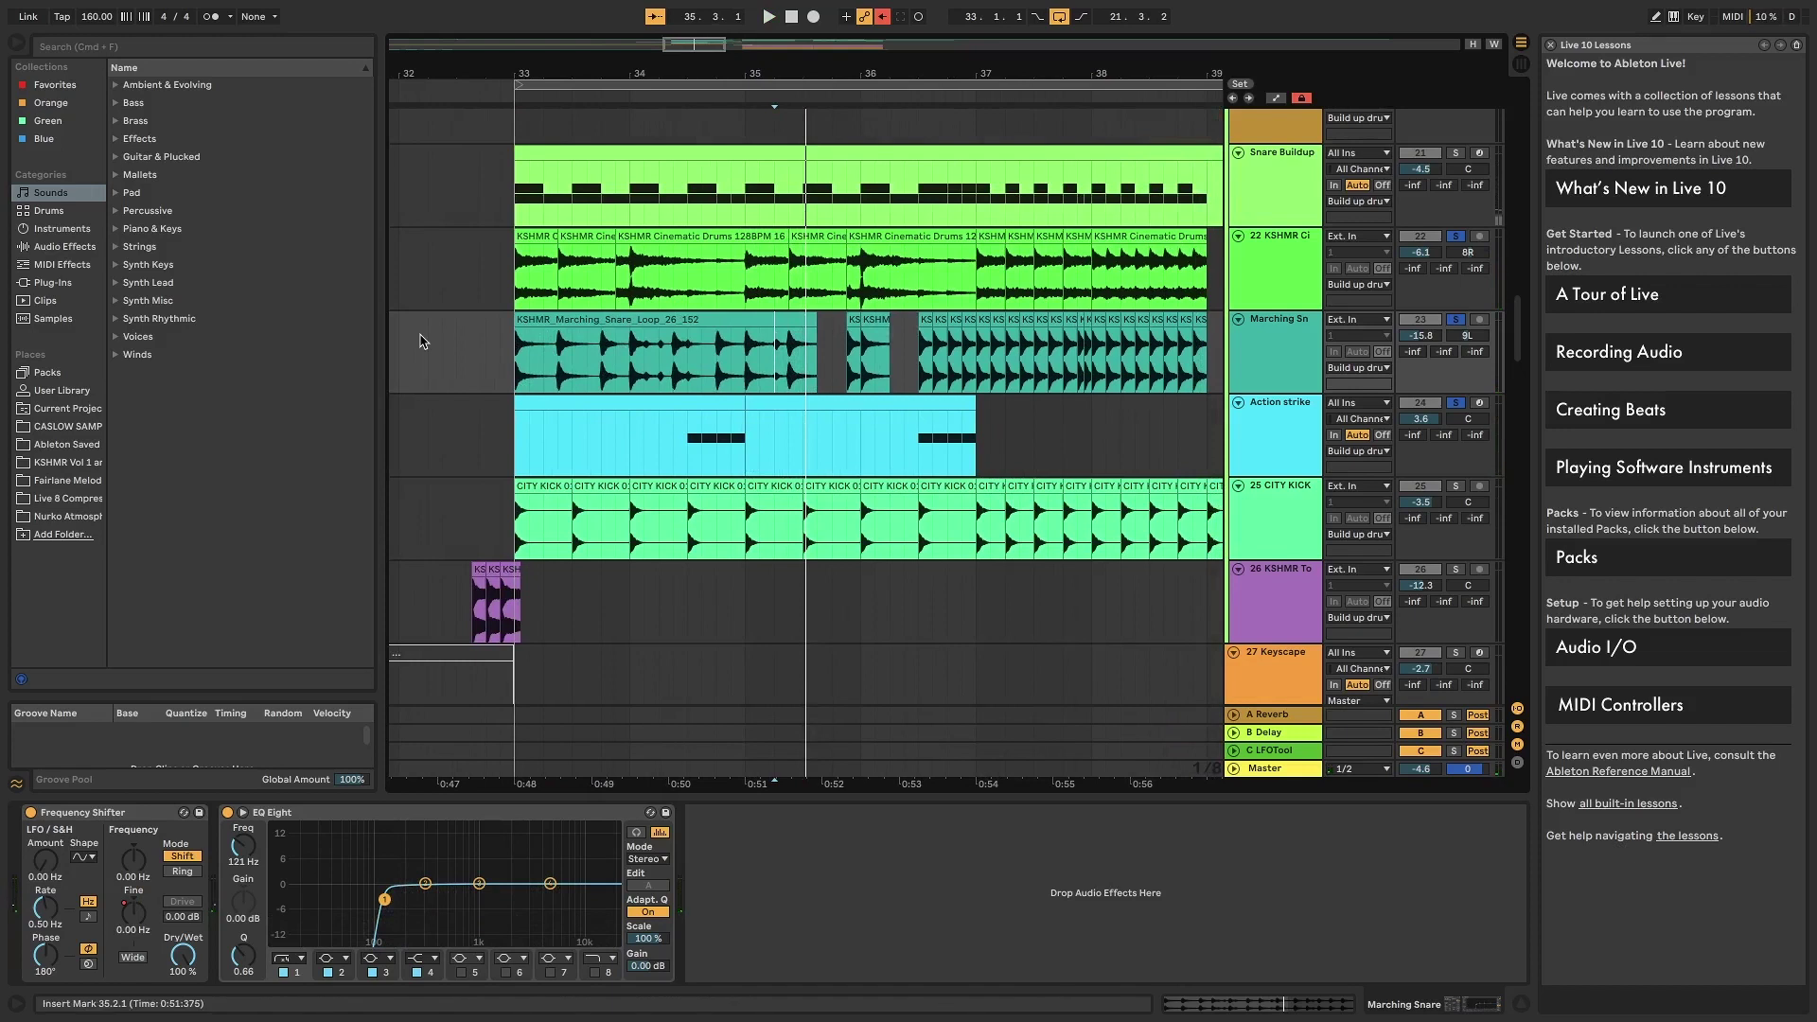
- Inspect the extended Marching Snare loop, the first KSHMR Cinematic Drums slice, and the Action strike track's Kontakt 5 device
left_click(541, 320)
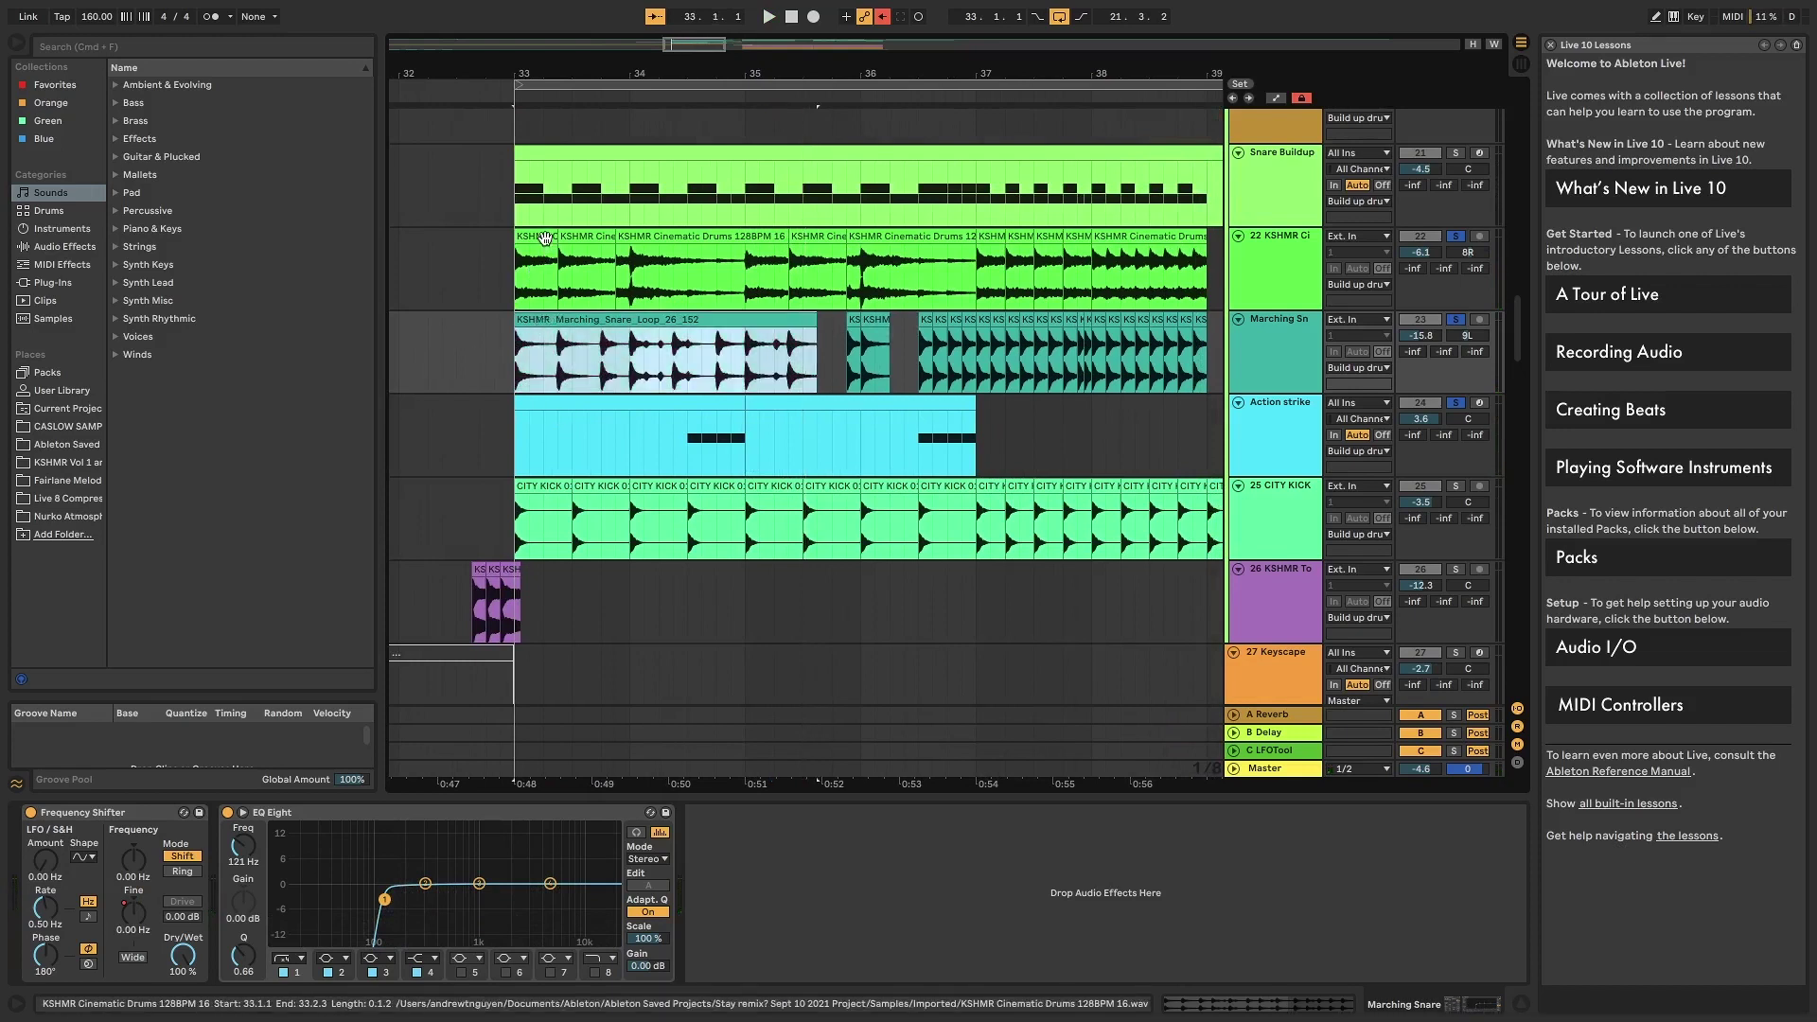
left_click_drag(529, 272, 558, 272)
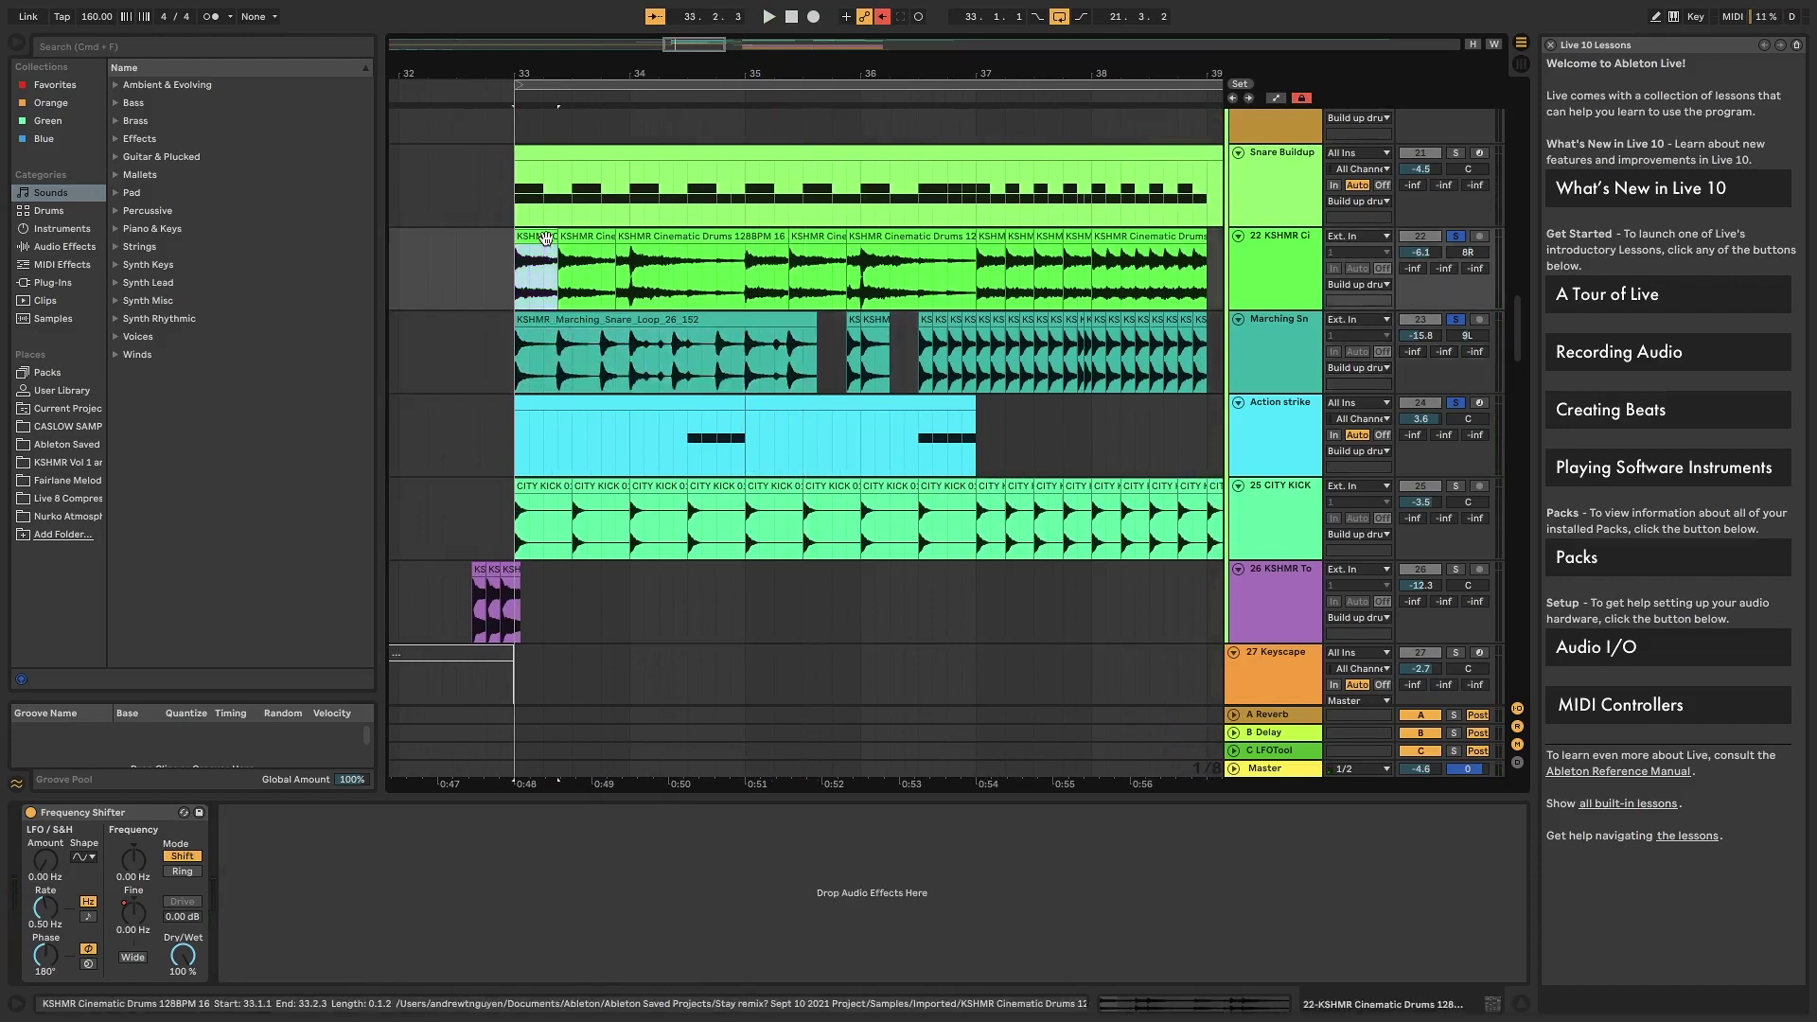
left_click(1278, 432)
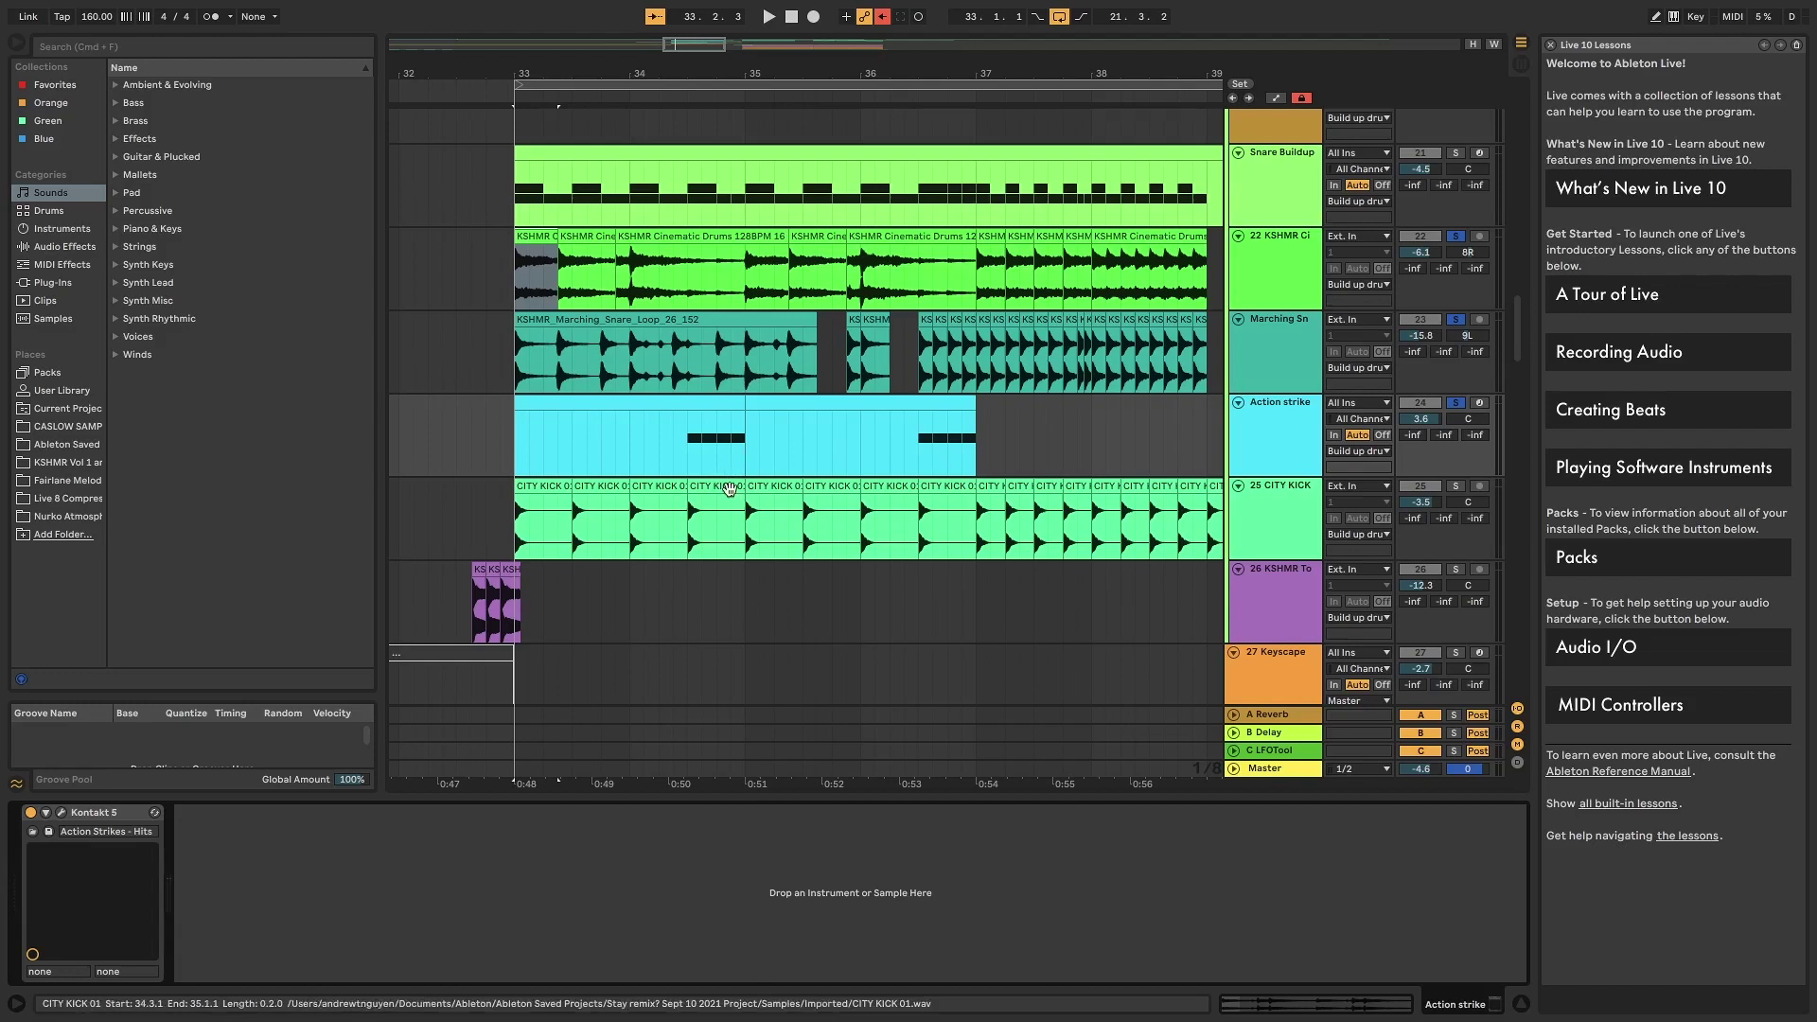
left_click_drag(748, 500, 780, 508)
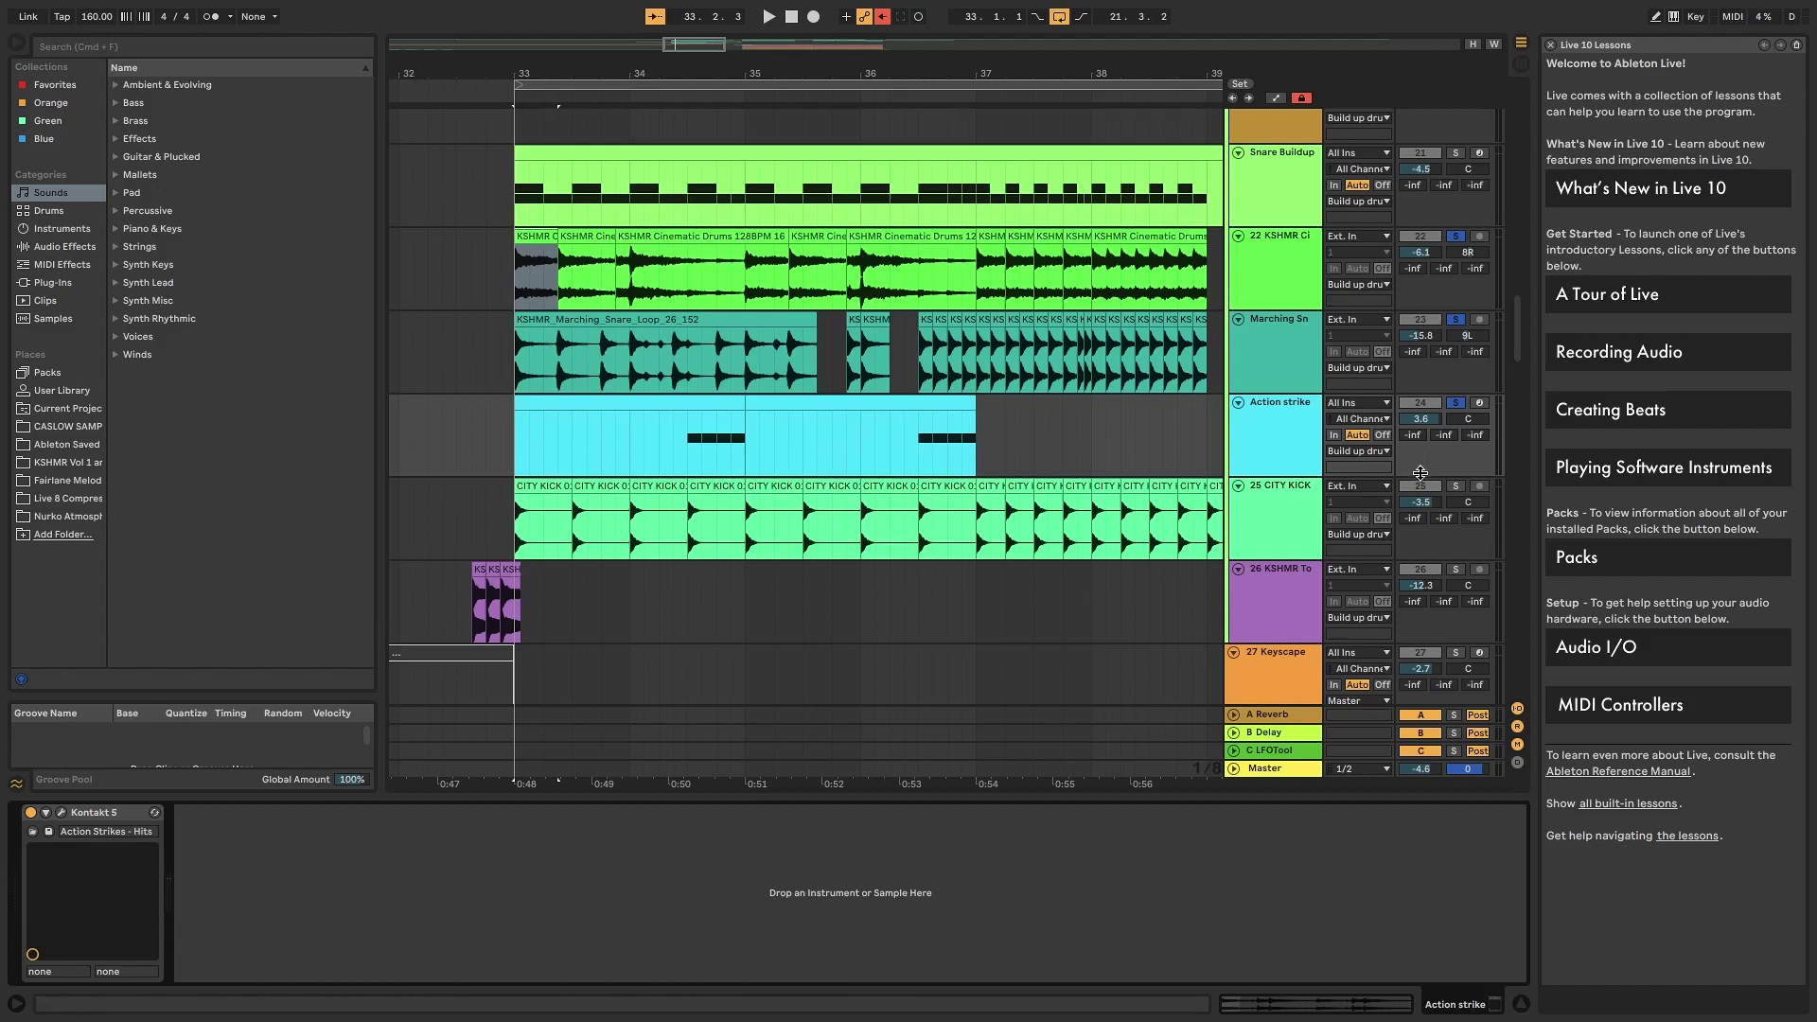
- Show the EQ Eight on the 25-CITY KICK 01 track, solo the track, and play it from 33.1.1
left_click(1280, 516)
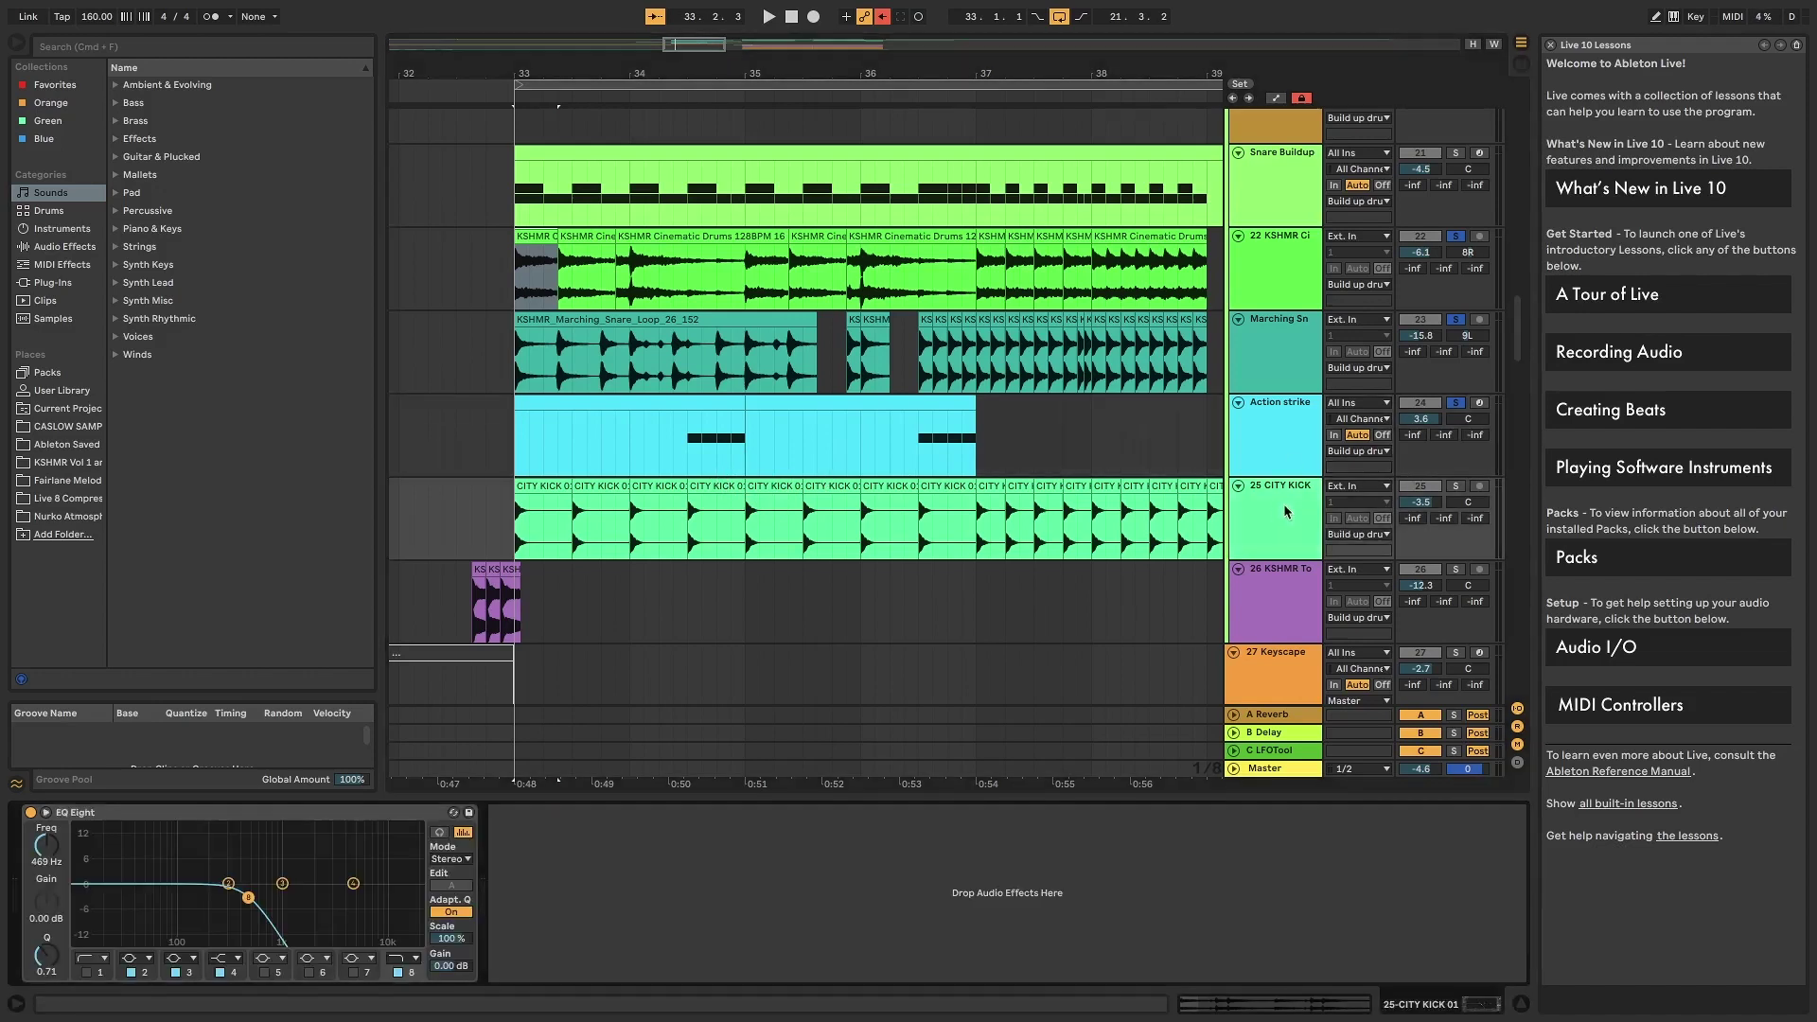
left_click(1454, 488)
left_click(527, 508)
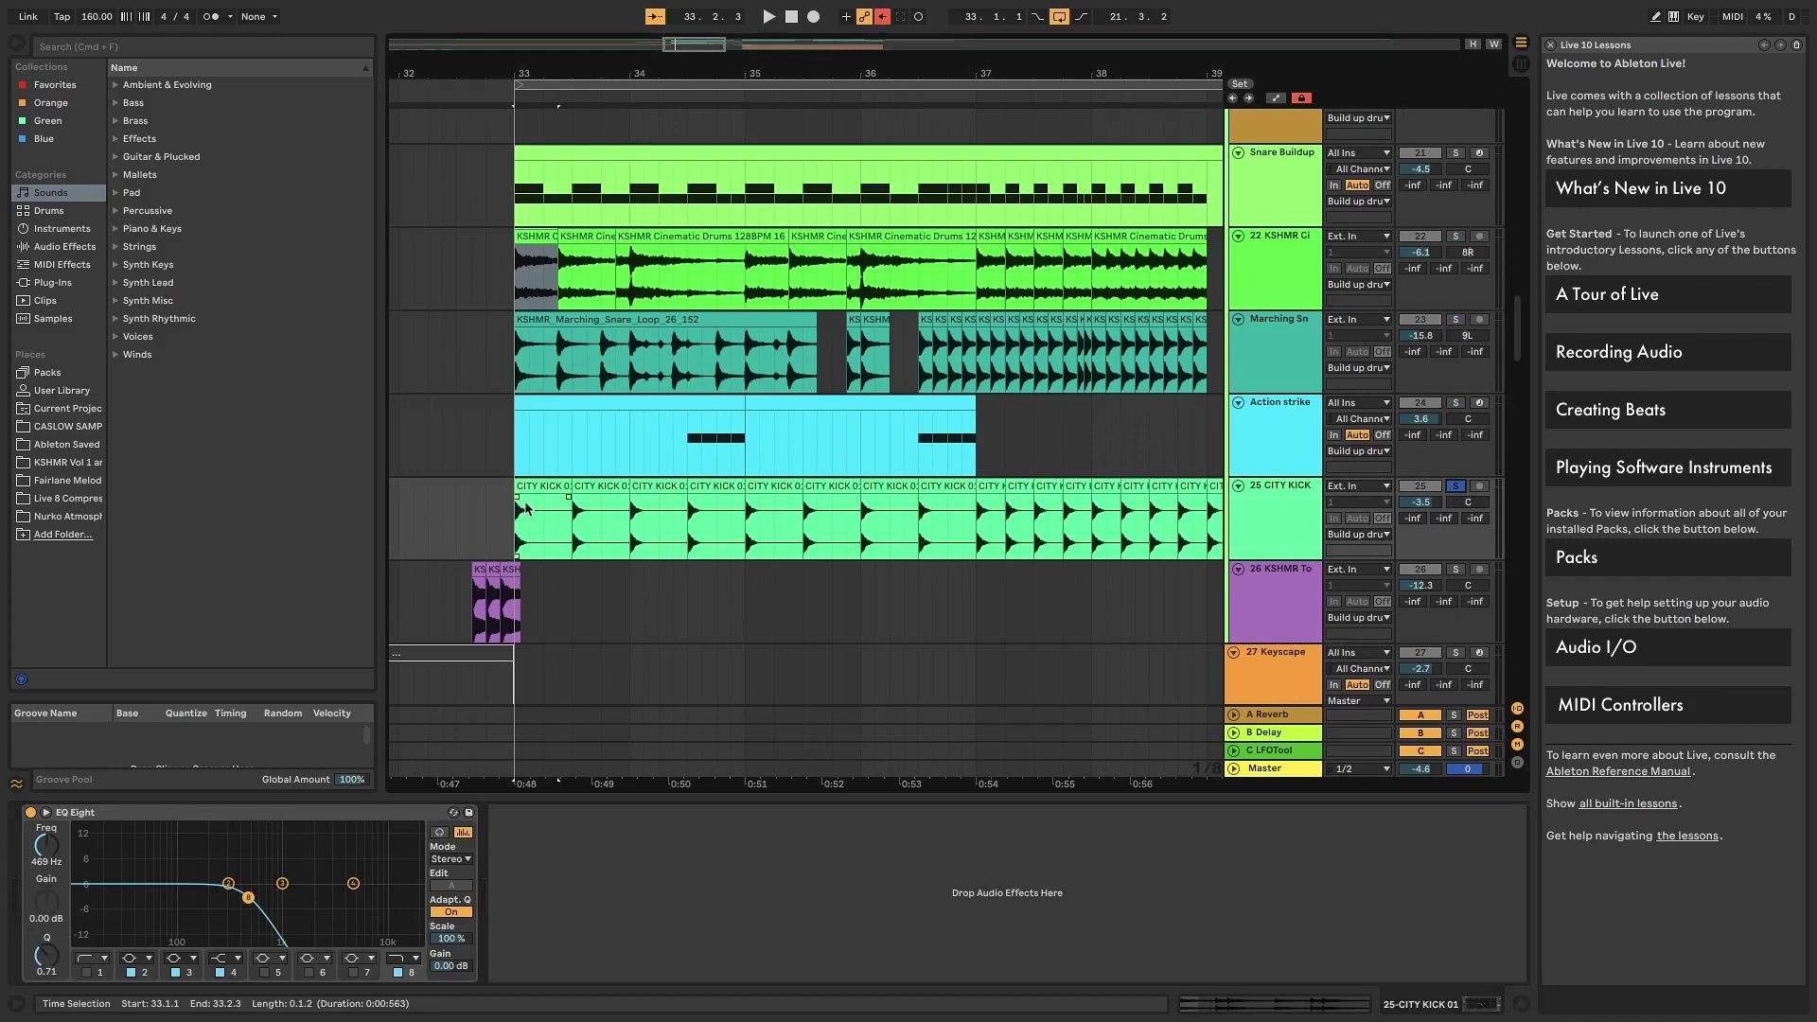
key("space")
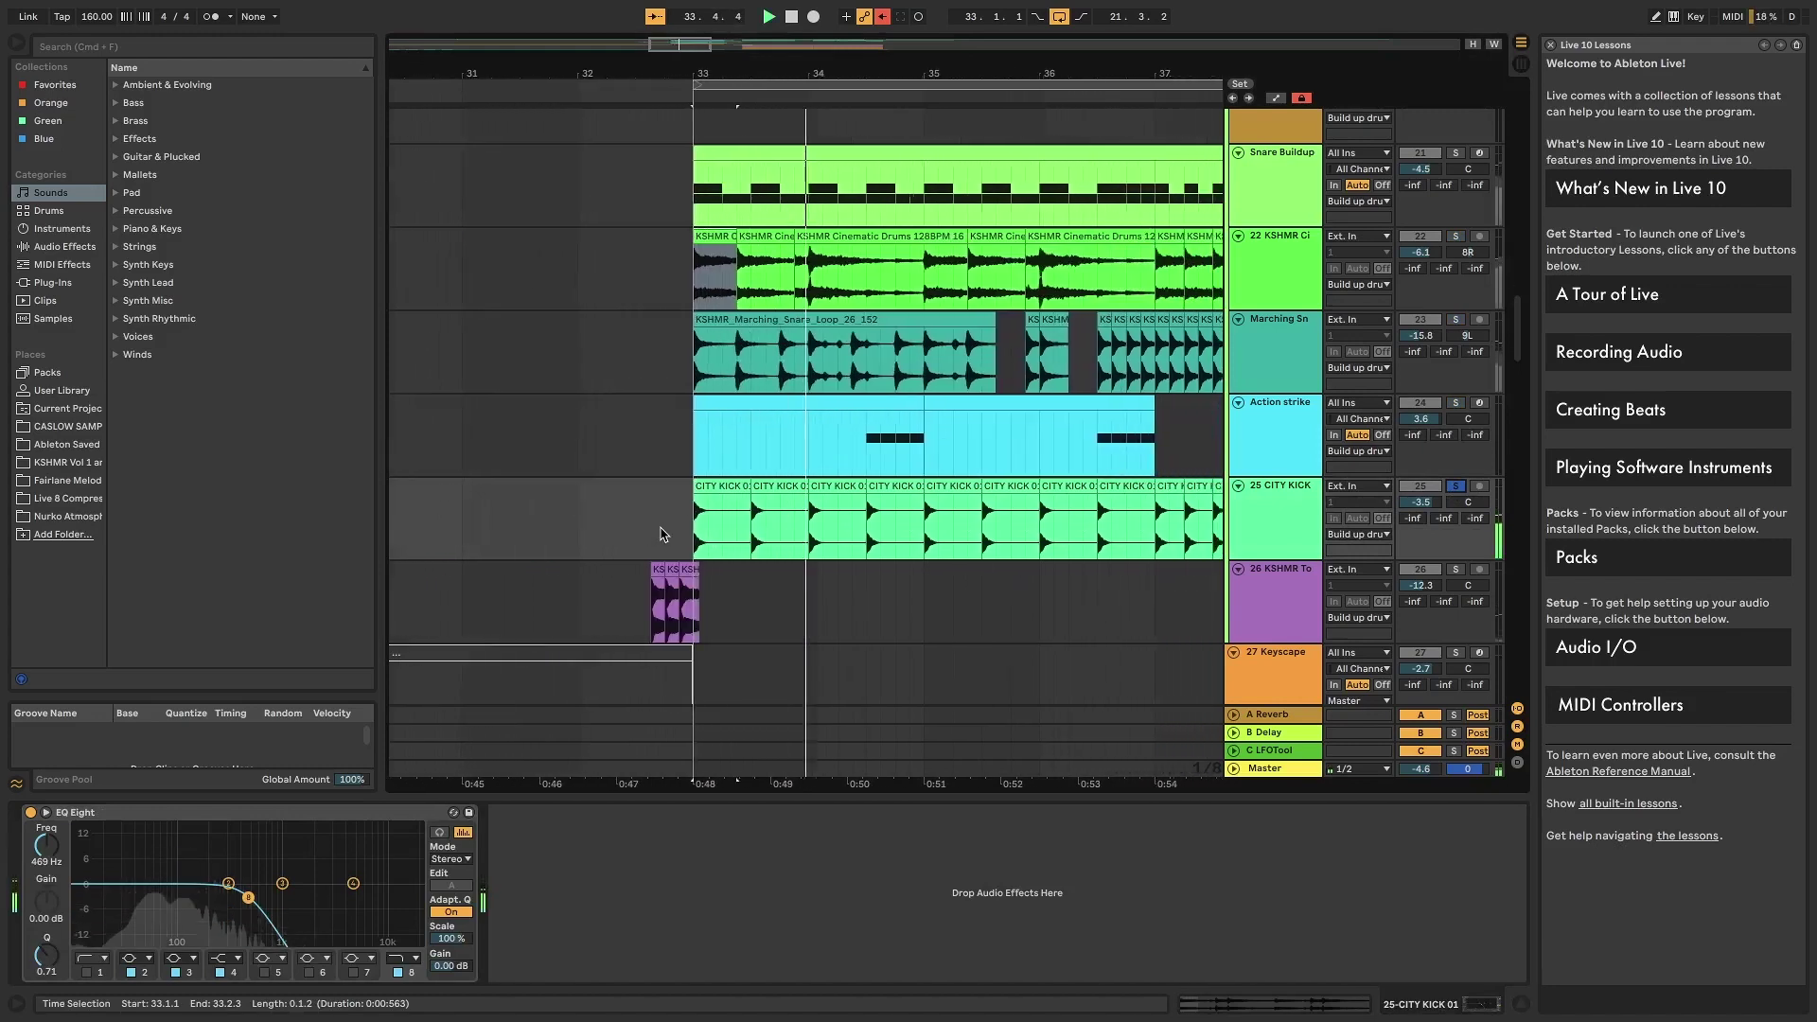
key("space")
- Play the soloed CITY KICK clips with EQ Eight bypassed, and re-enable the EQ during playback to compare the sound
key("minus")
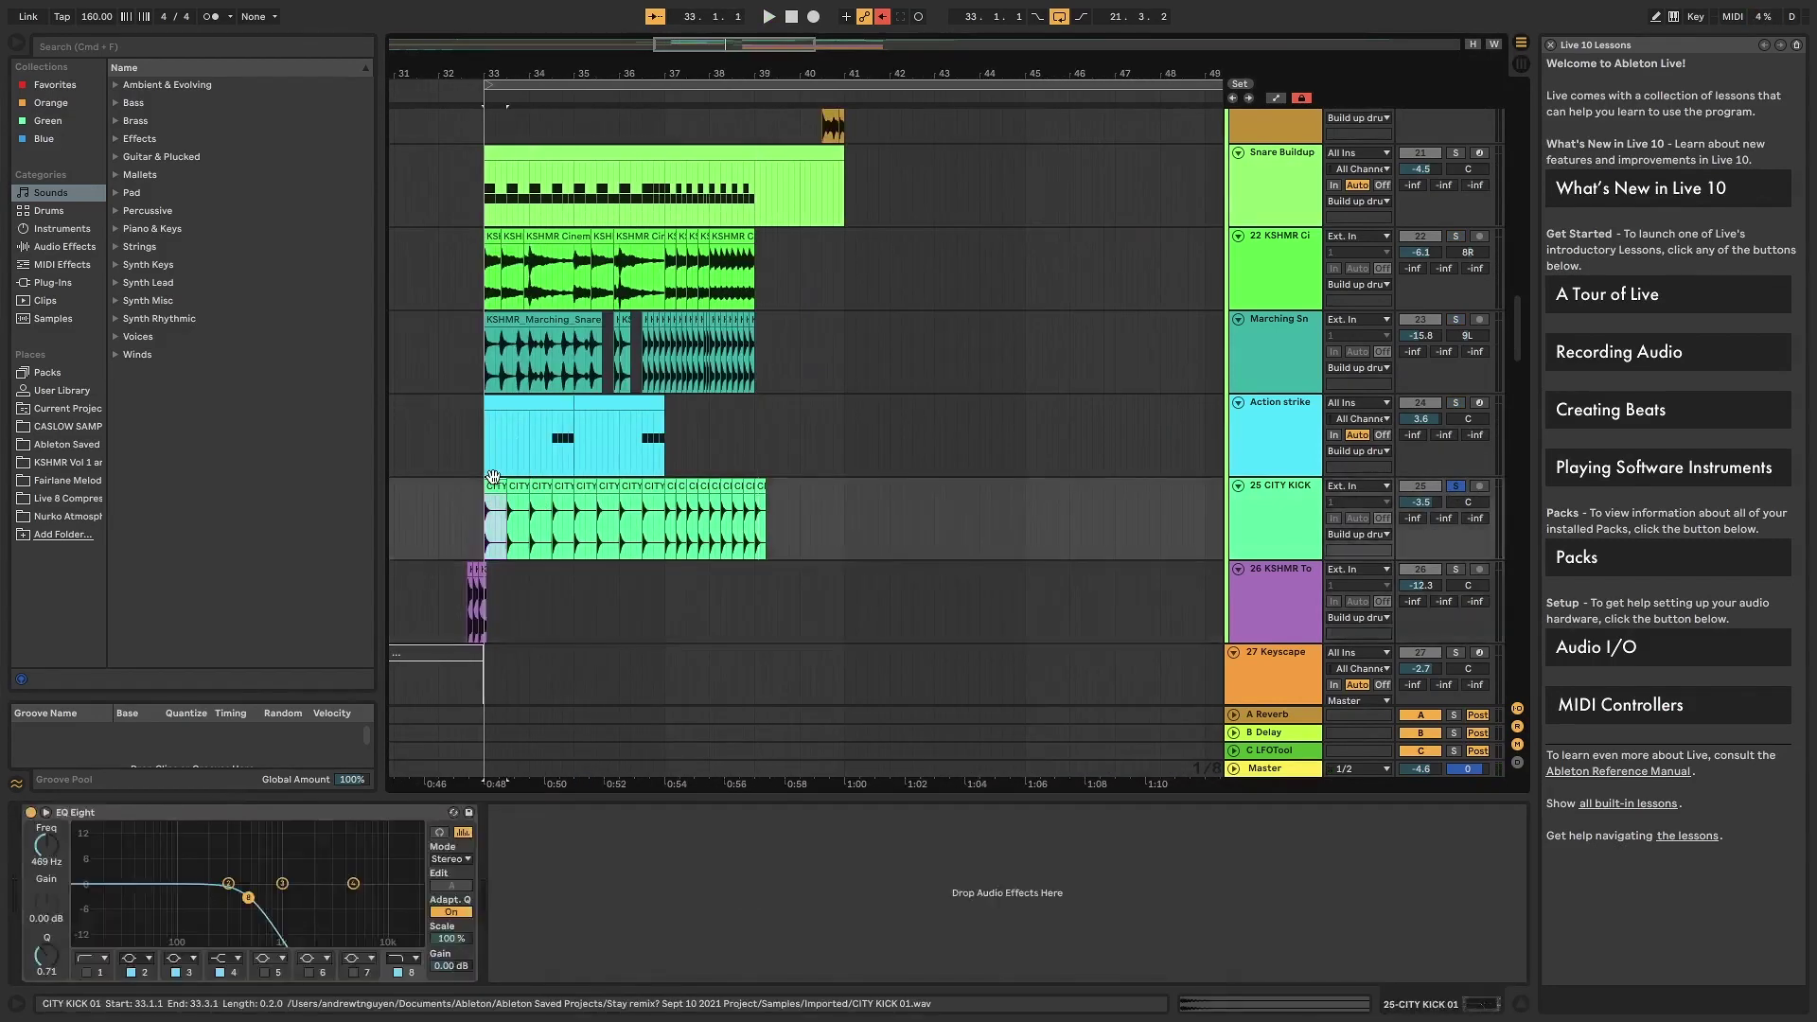
double_click(494, 478)
key("shift+Tab")
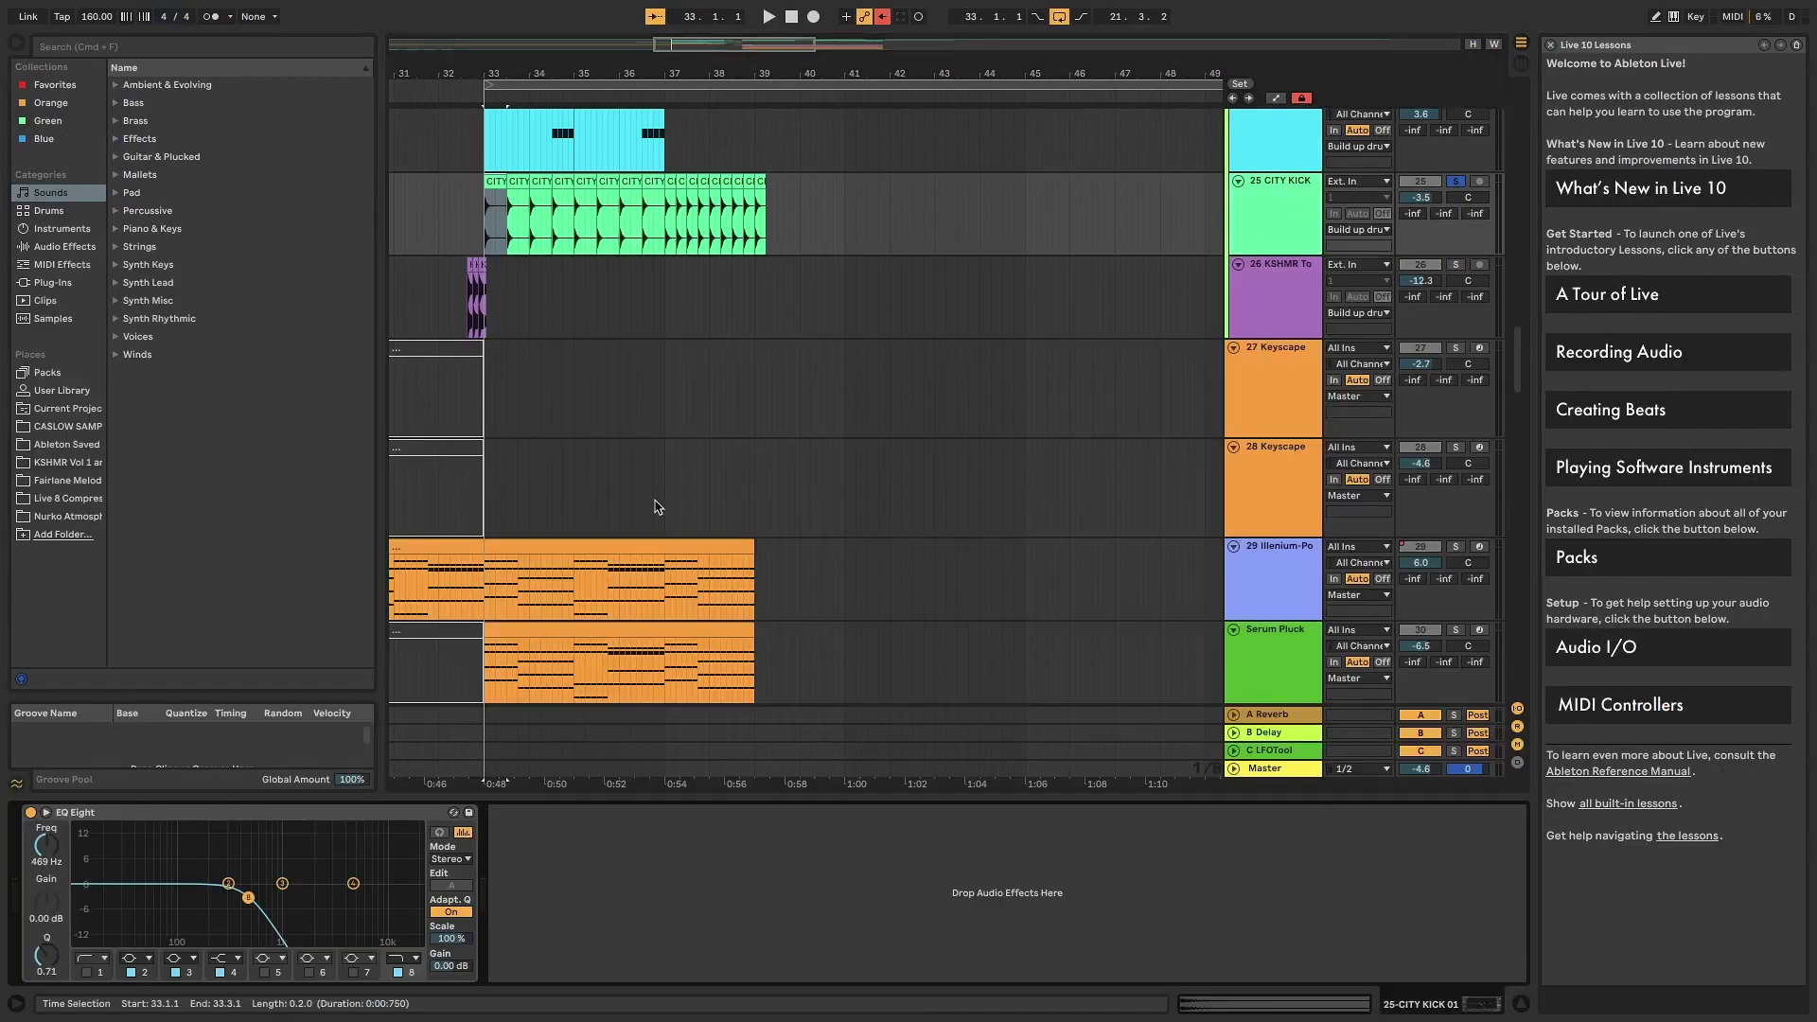
left_click(30, 812)
key("space")
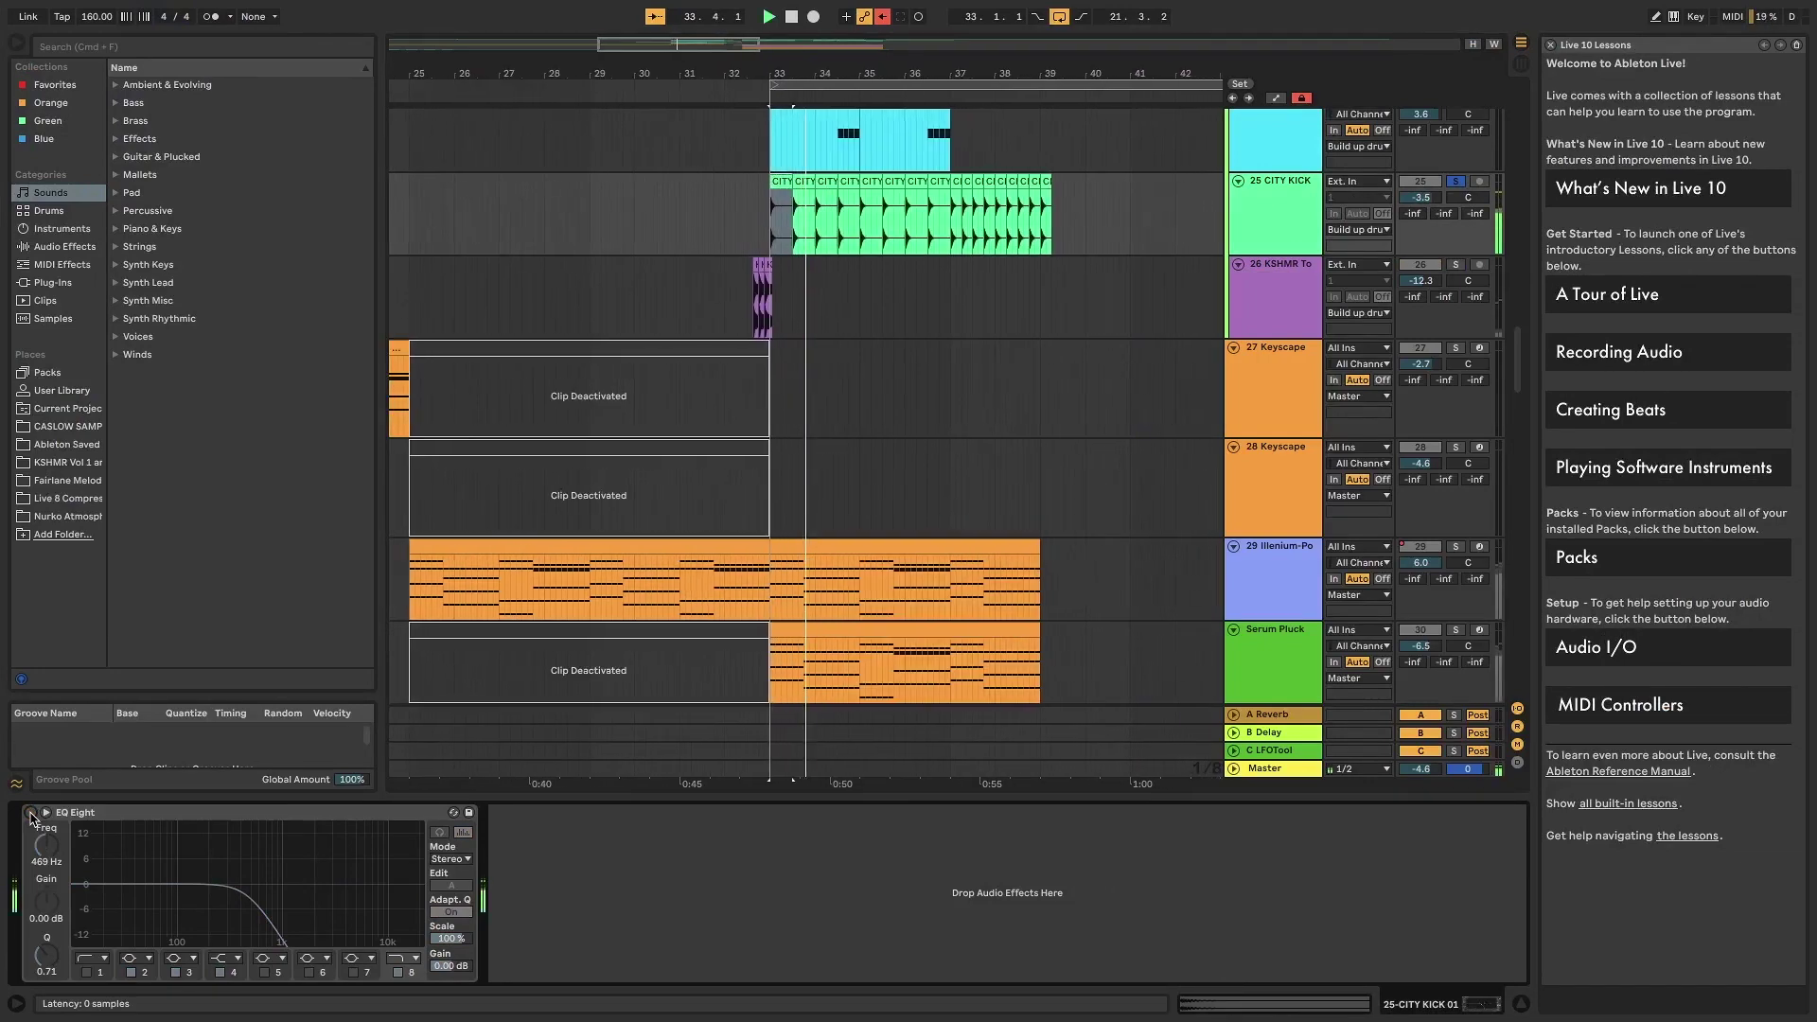
left_click(30, 812)
scroll(788, 405, "up", 3)
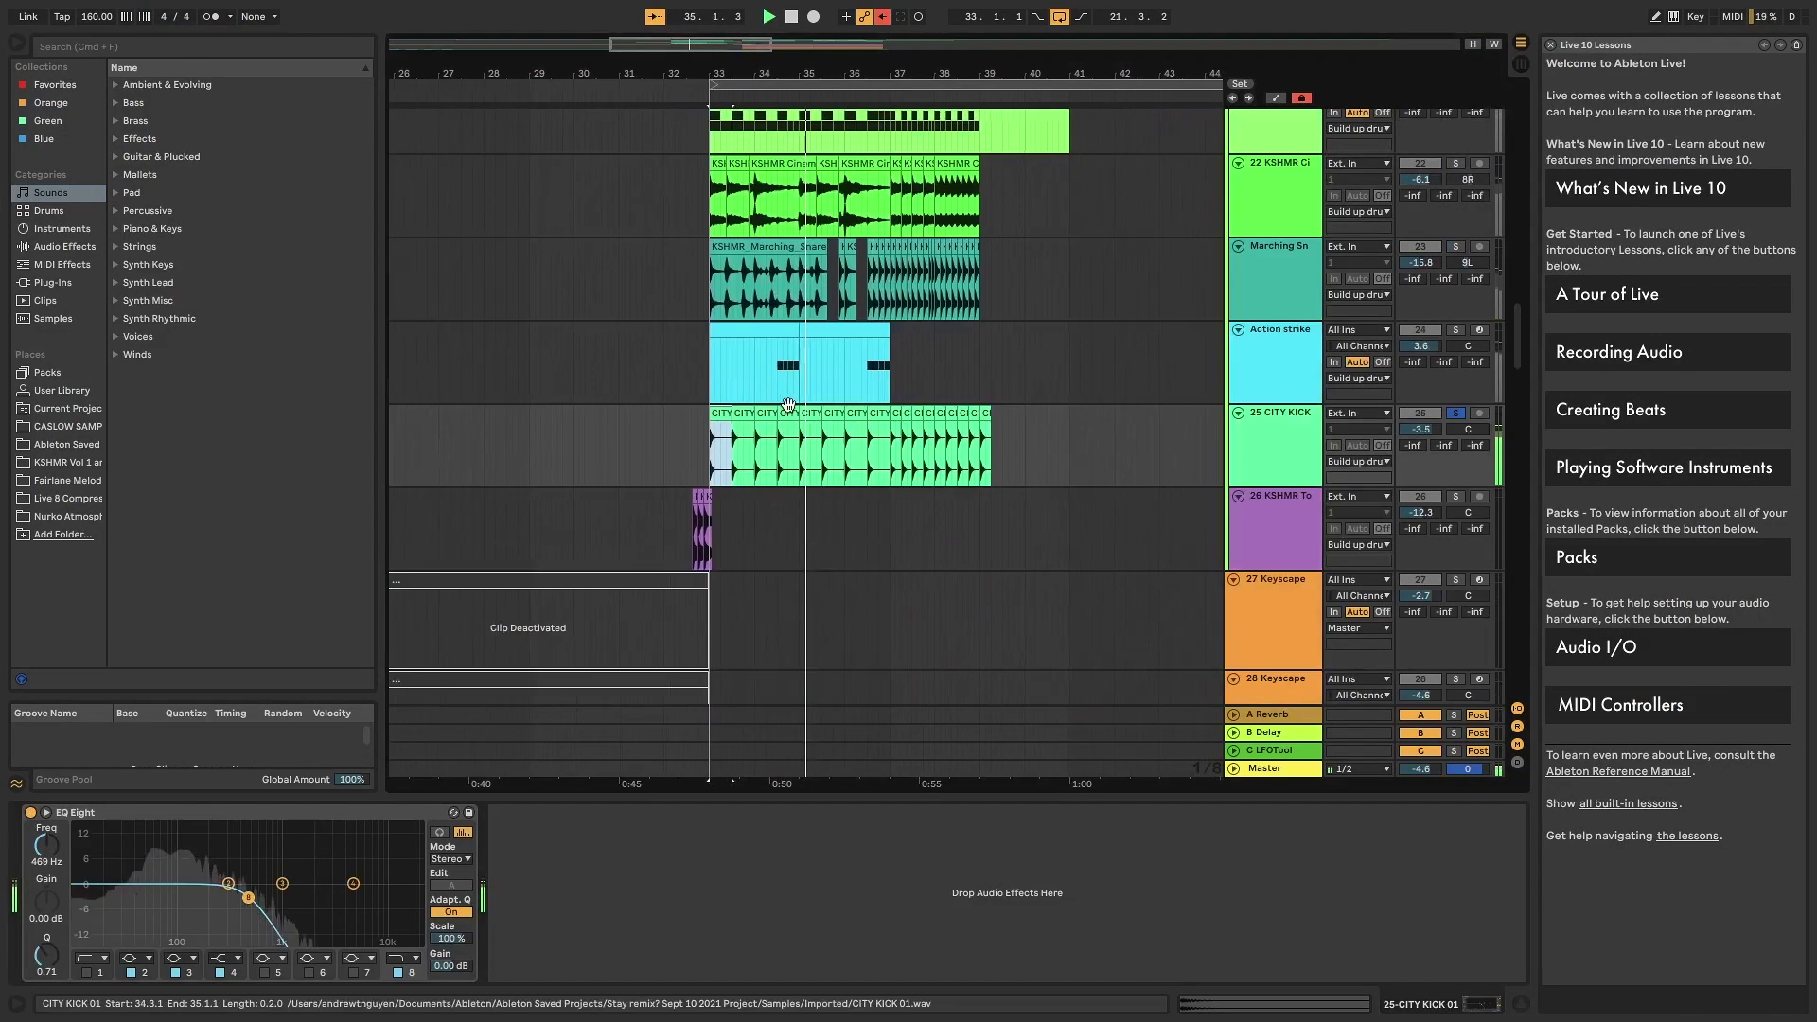
scroll(788, 405, "up", 2)
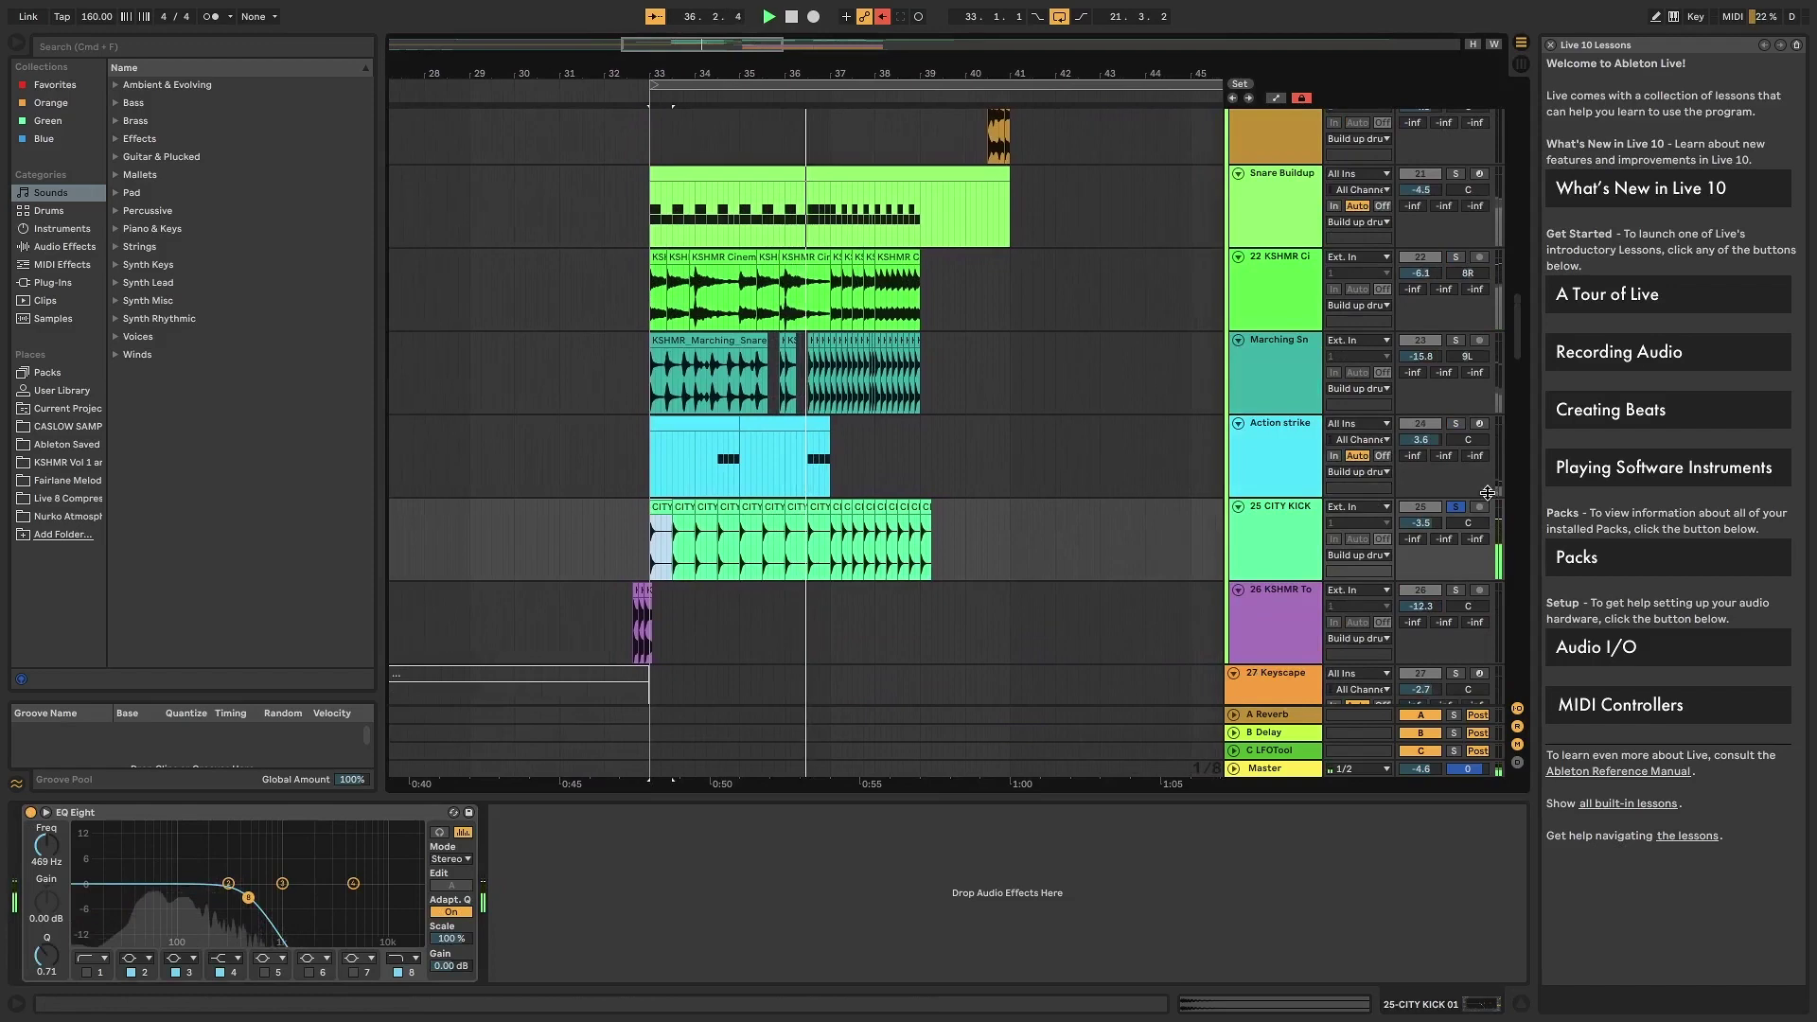
- Unsolo the 25-CITY KICK 01 track, stop playback, and return to the Build up drums group
left_click(1456, 506)
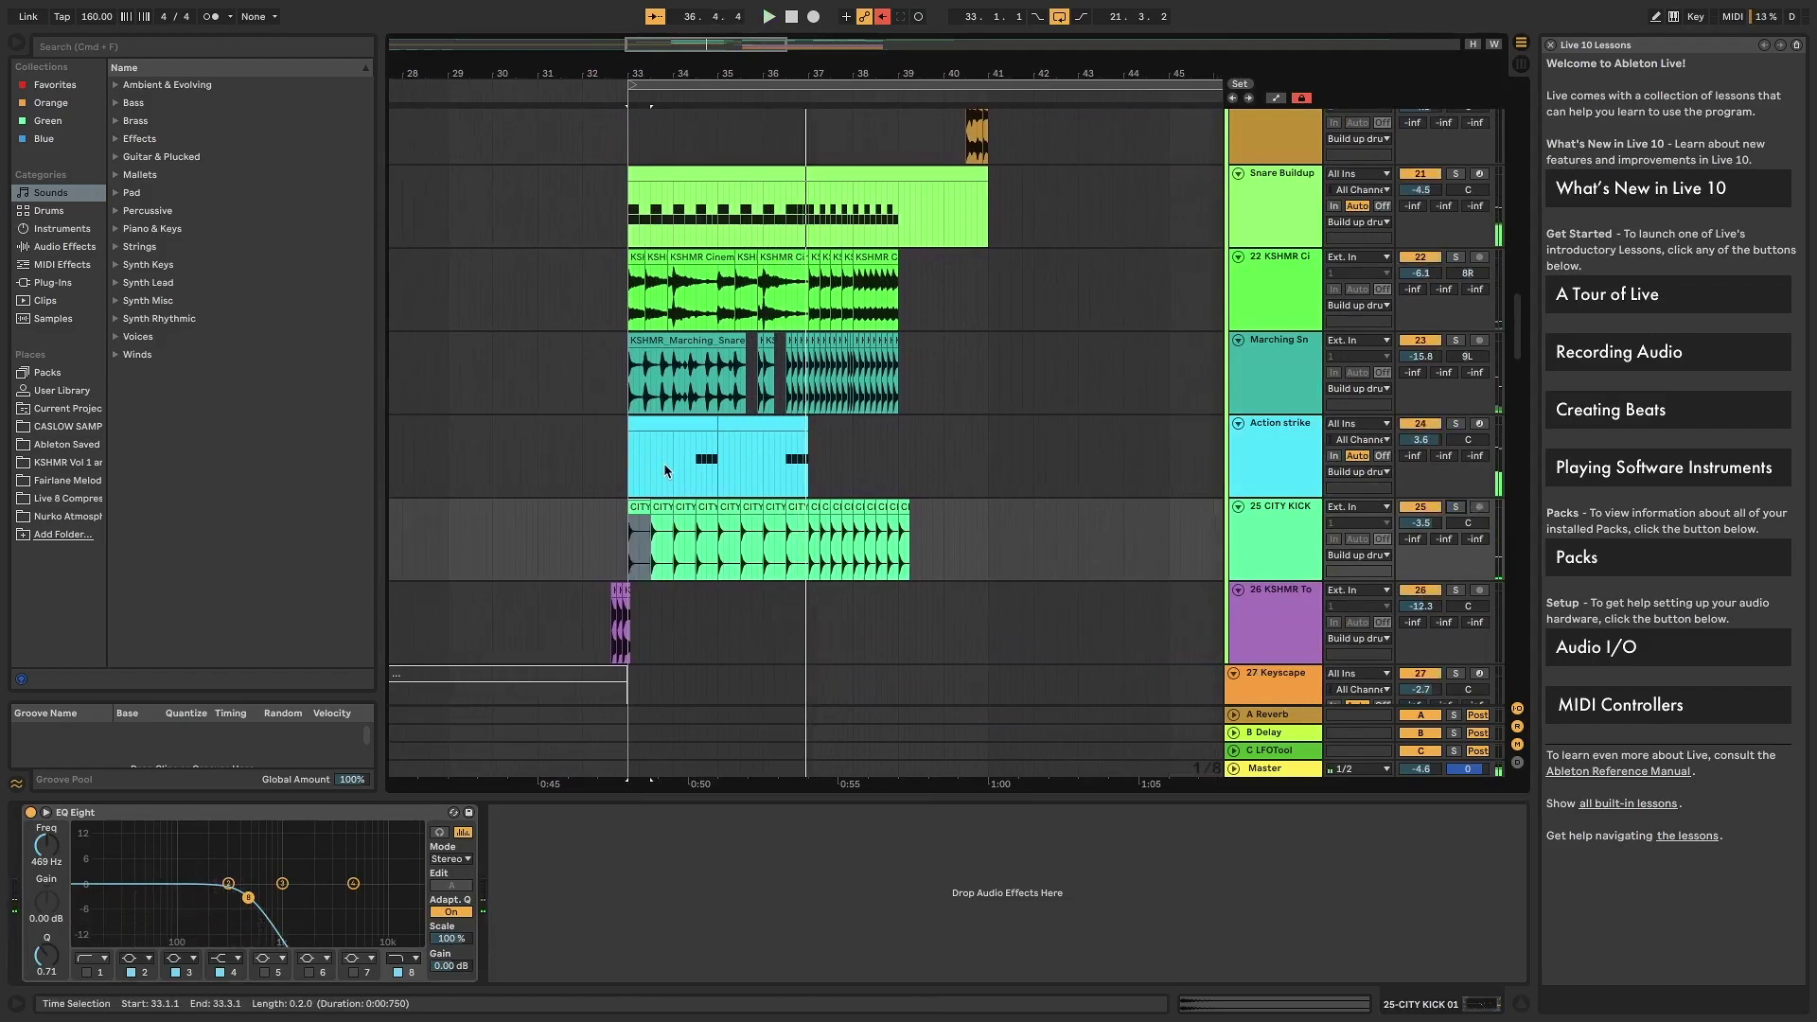
scroll(1474, 197, "up", 2)
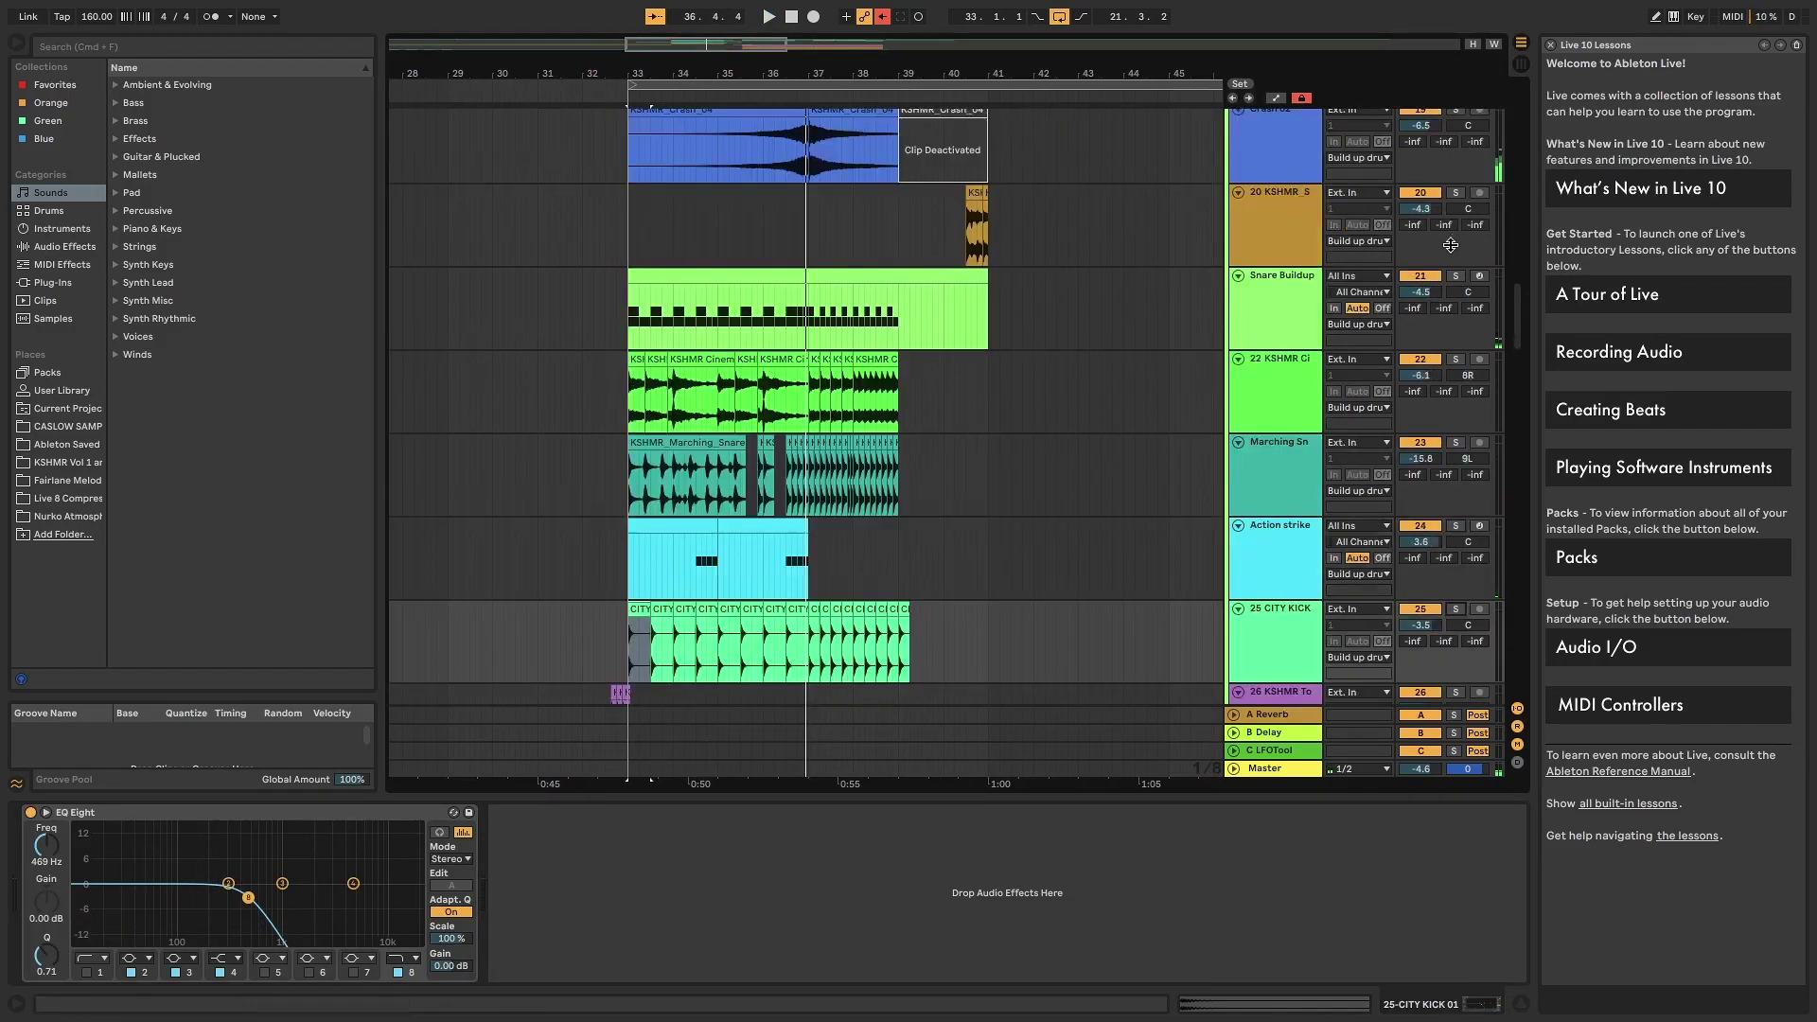
scroll(1453, 241, "up", 5)
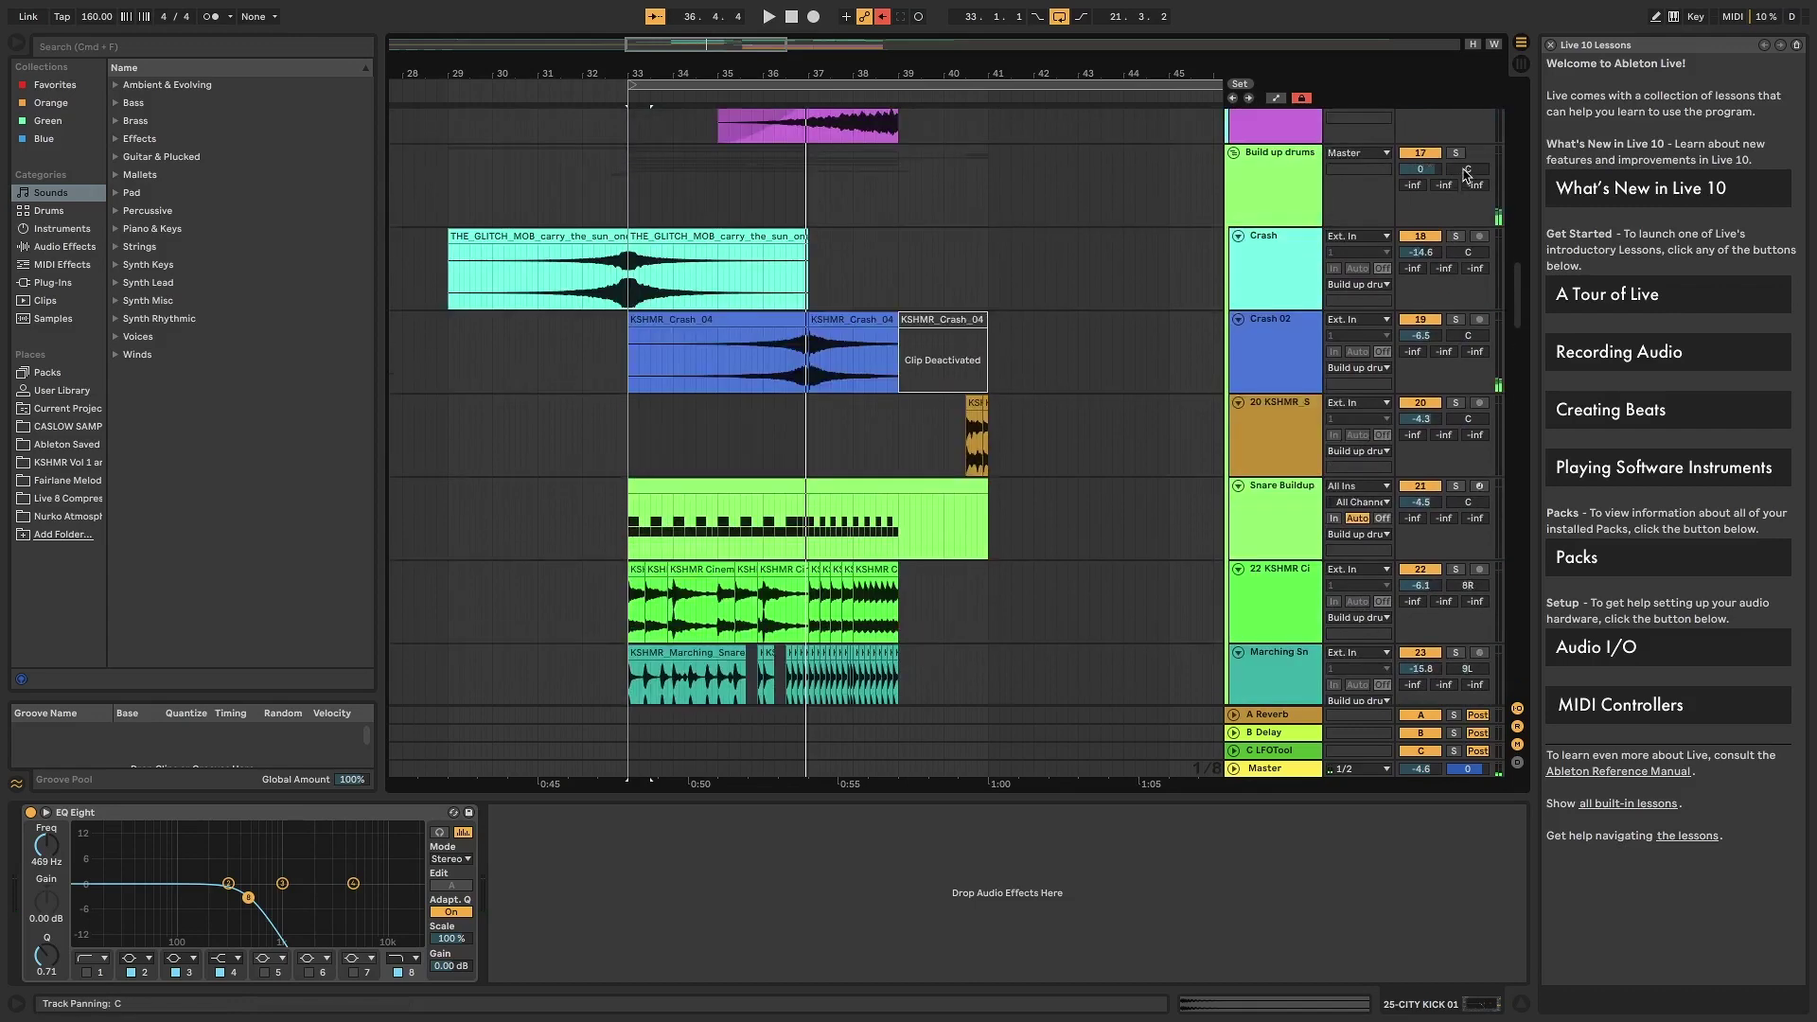
- Select the first CITY KICK 01 clips at bar 33 and play the build-up from 33.1.1
scroll(662, 473, "down", 6)
left_click(639, 577)
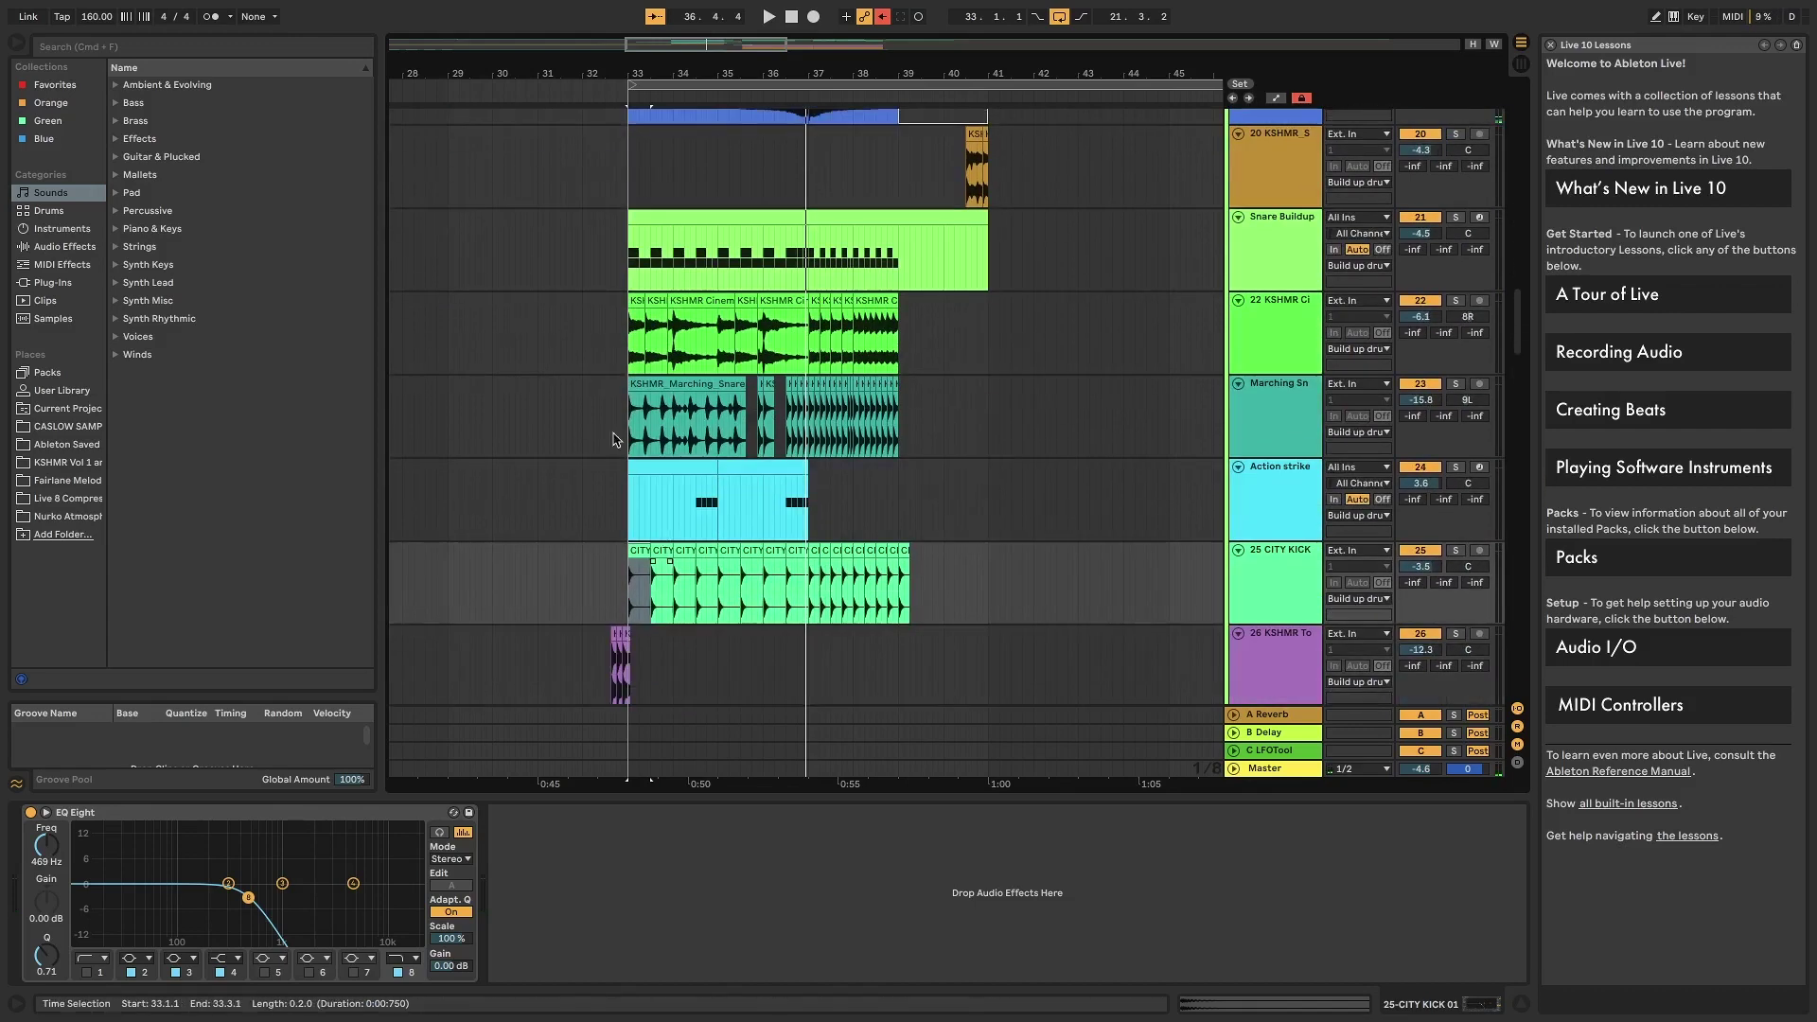
left_click(617, 316)
key("plus")
key("plus")
key("plus")
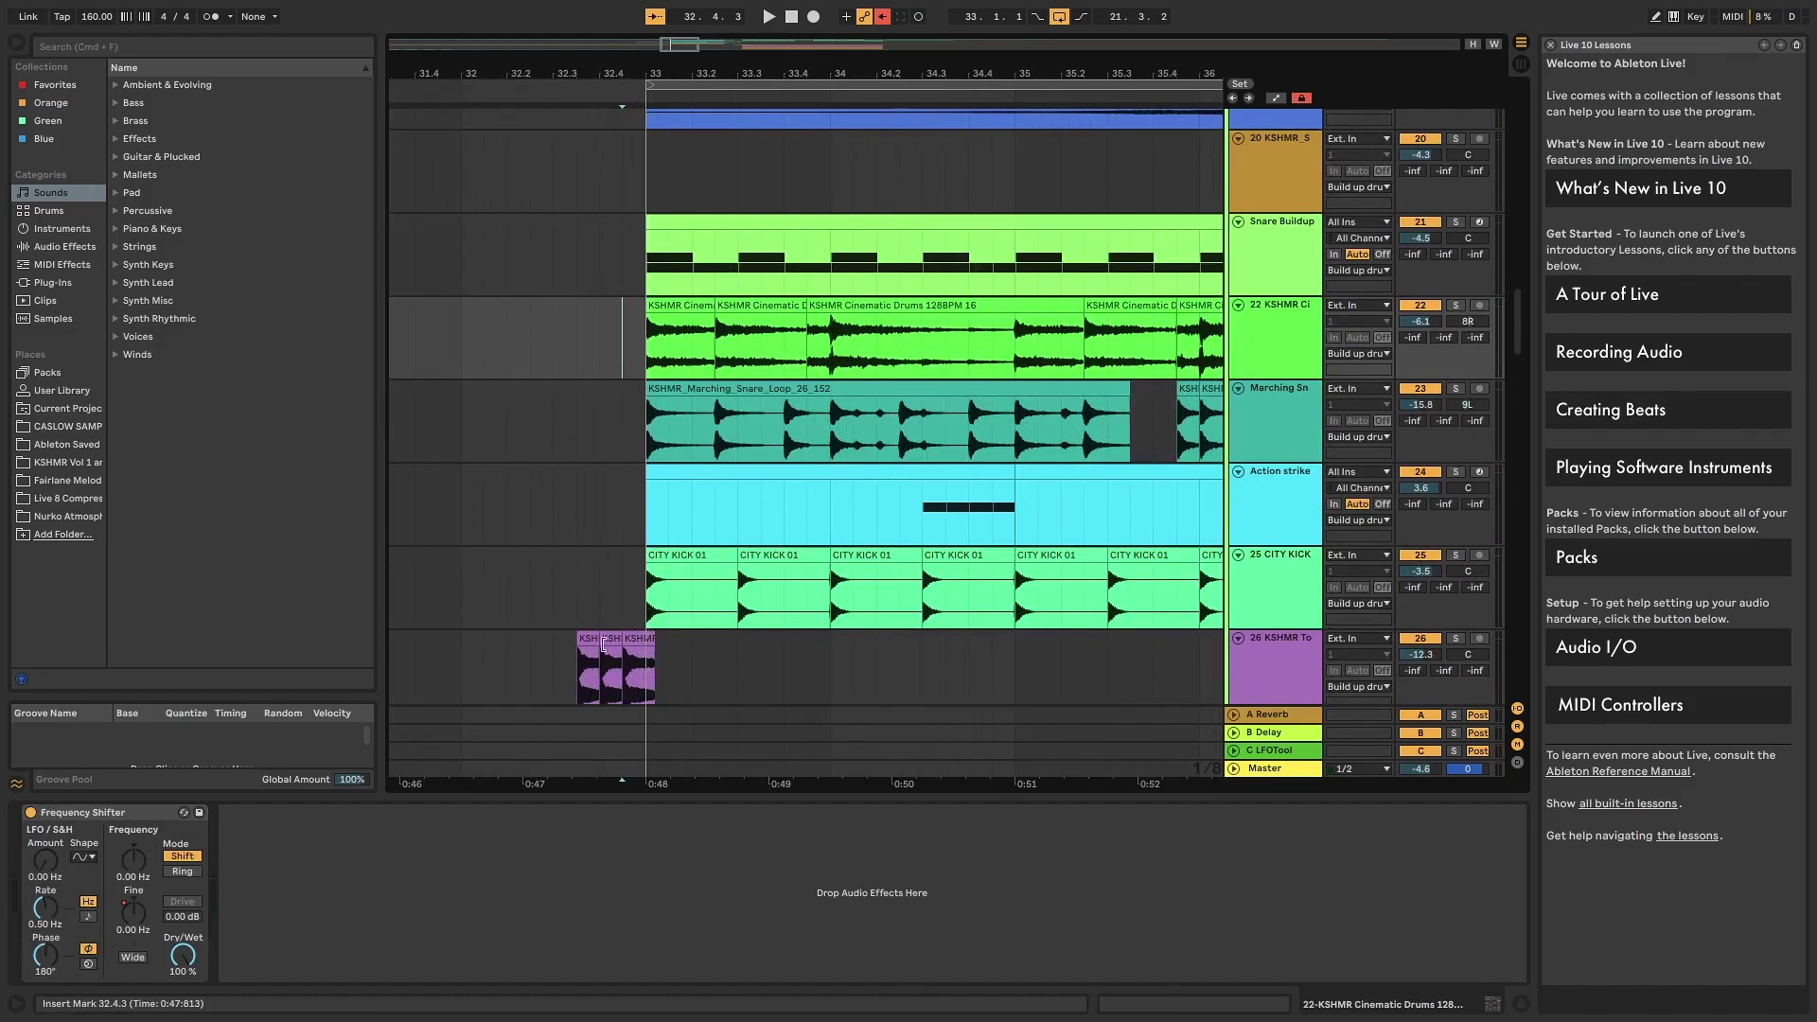
left_click(714, 555)
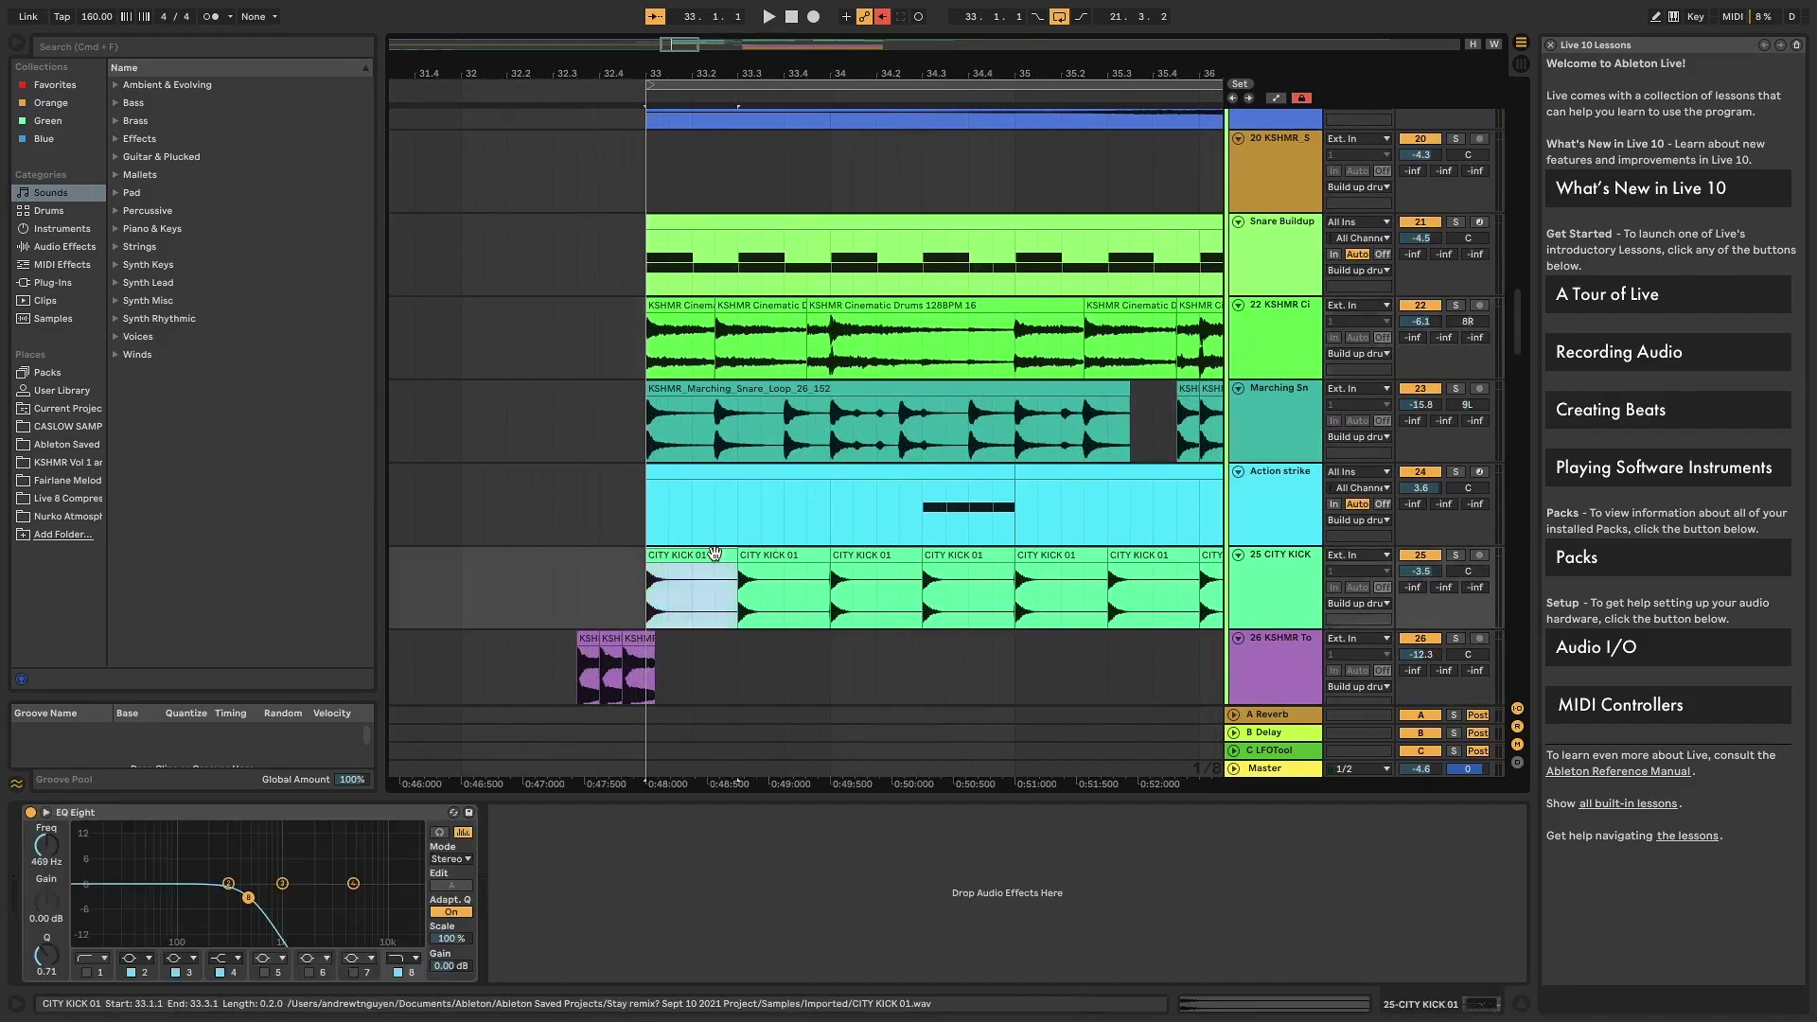
left_click(781, 553)
left_click(700, 556)
key("space")
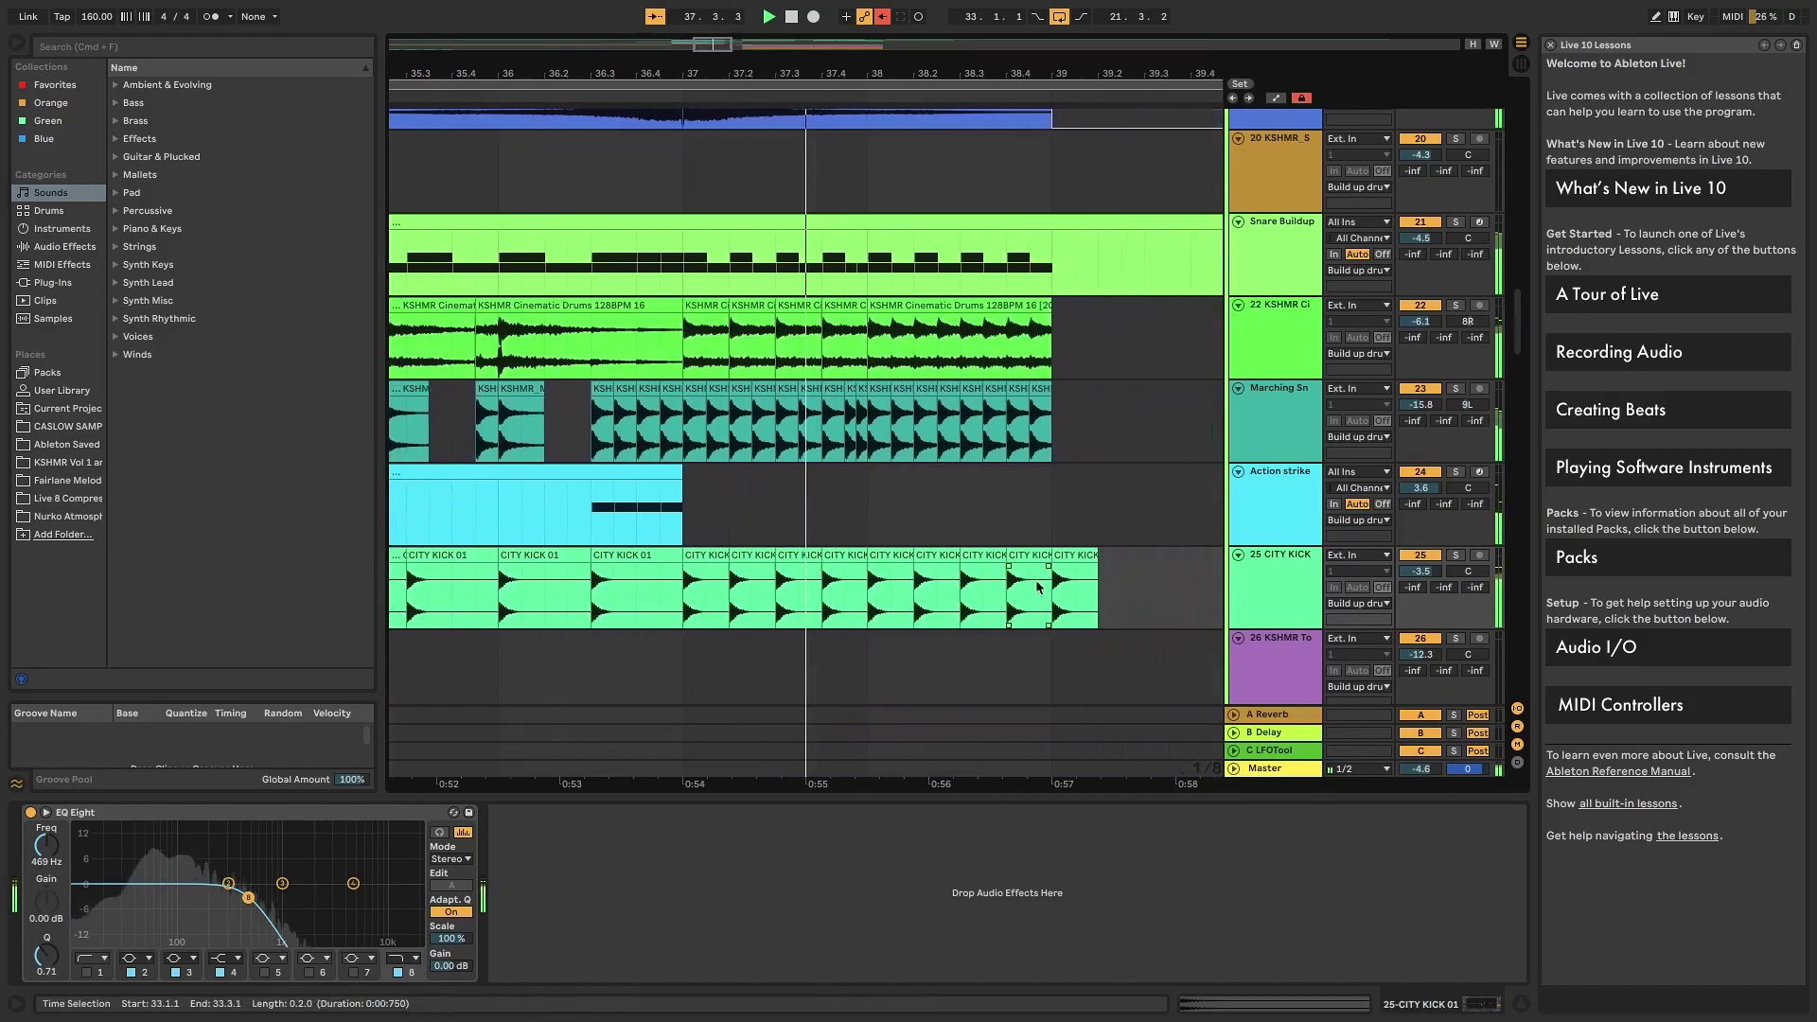
key("space")
- Compare the CITY KICK 01 clips at 37.1.1 and 36.3.1 against the drum tracks above them
left_click(838, 464)
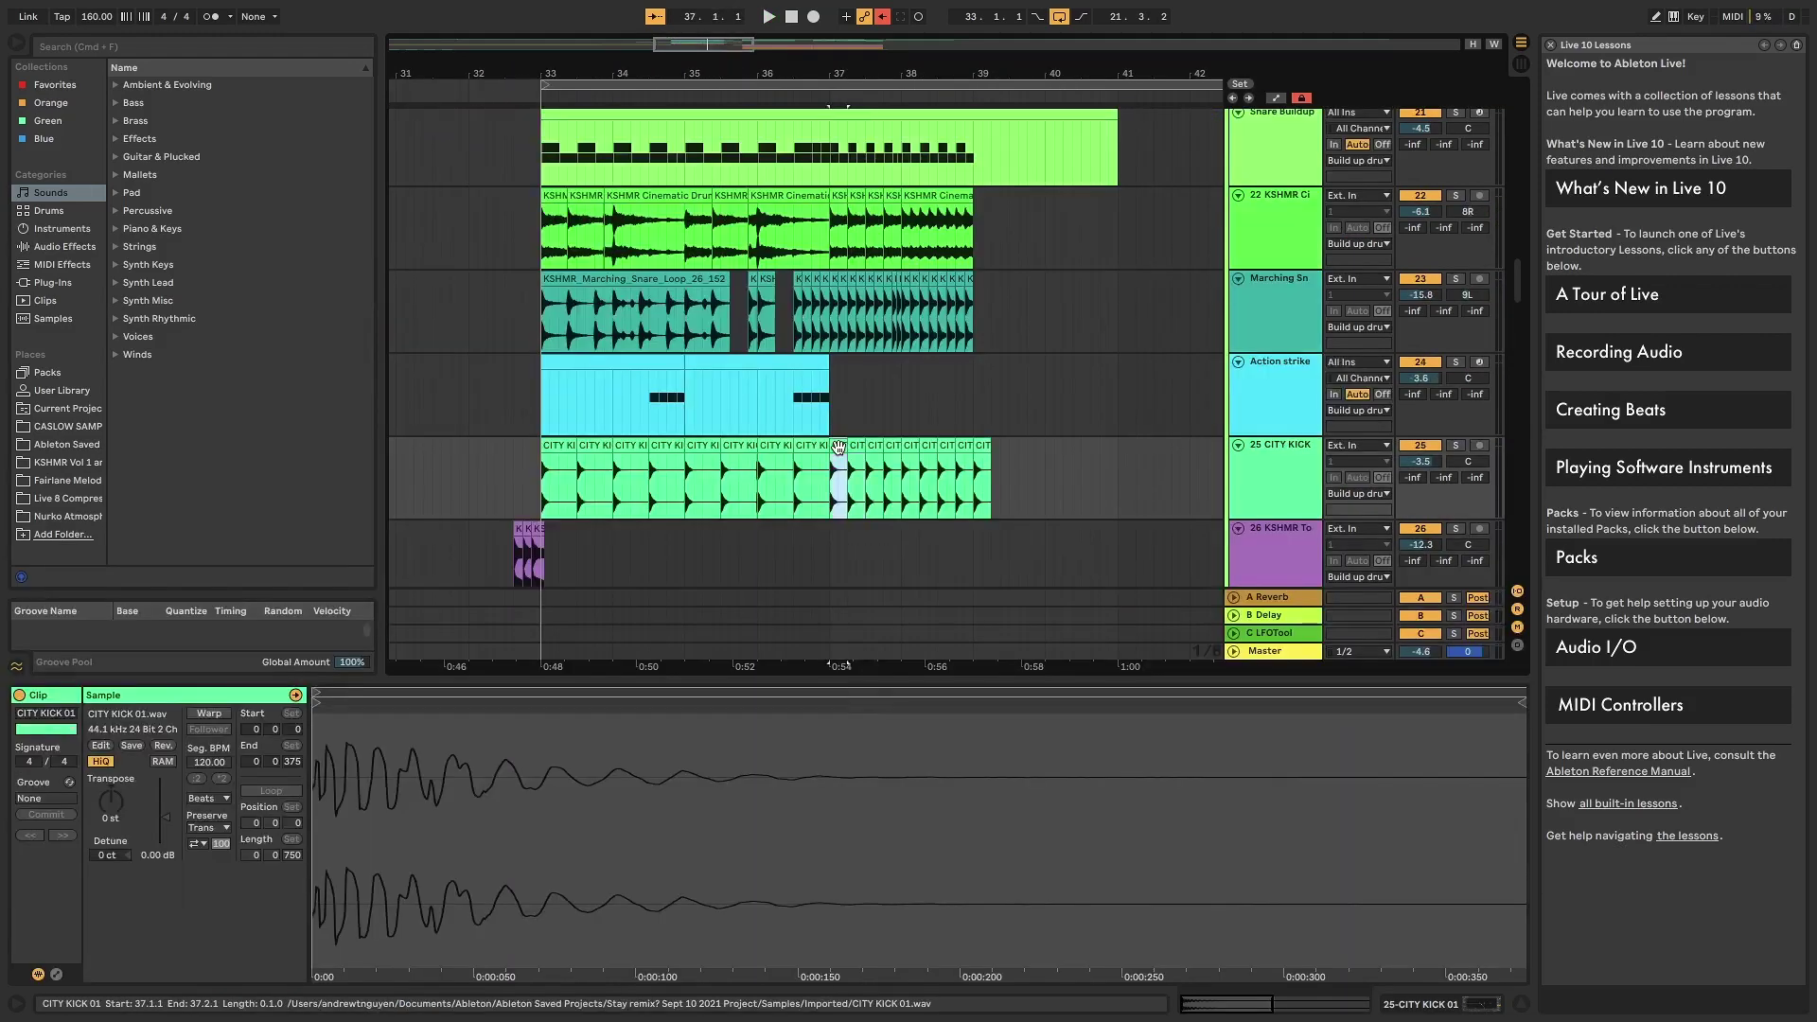
scroll(840, 450, "up", 5)
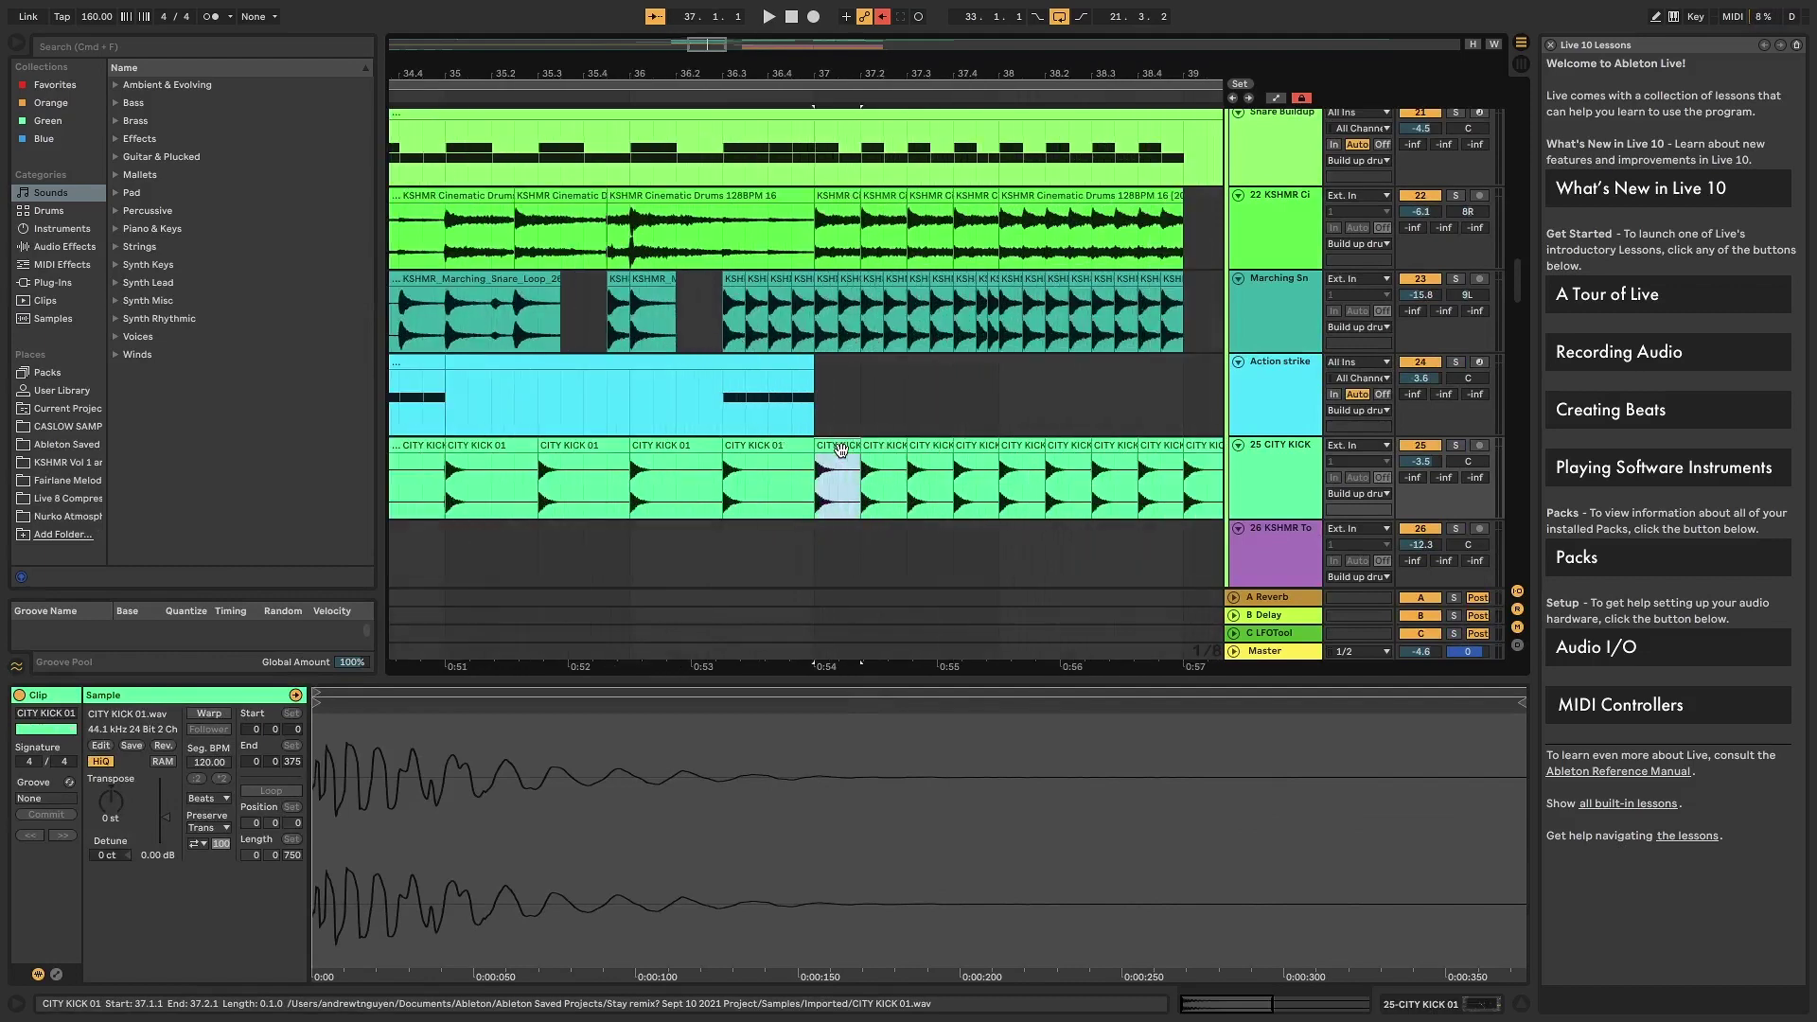
scroll(961, 463, "up", 3)
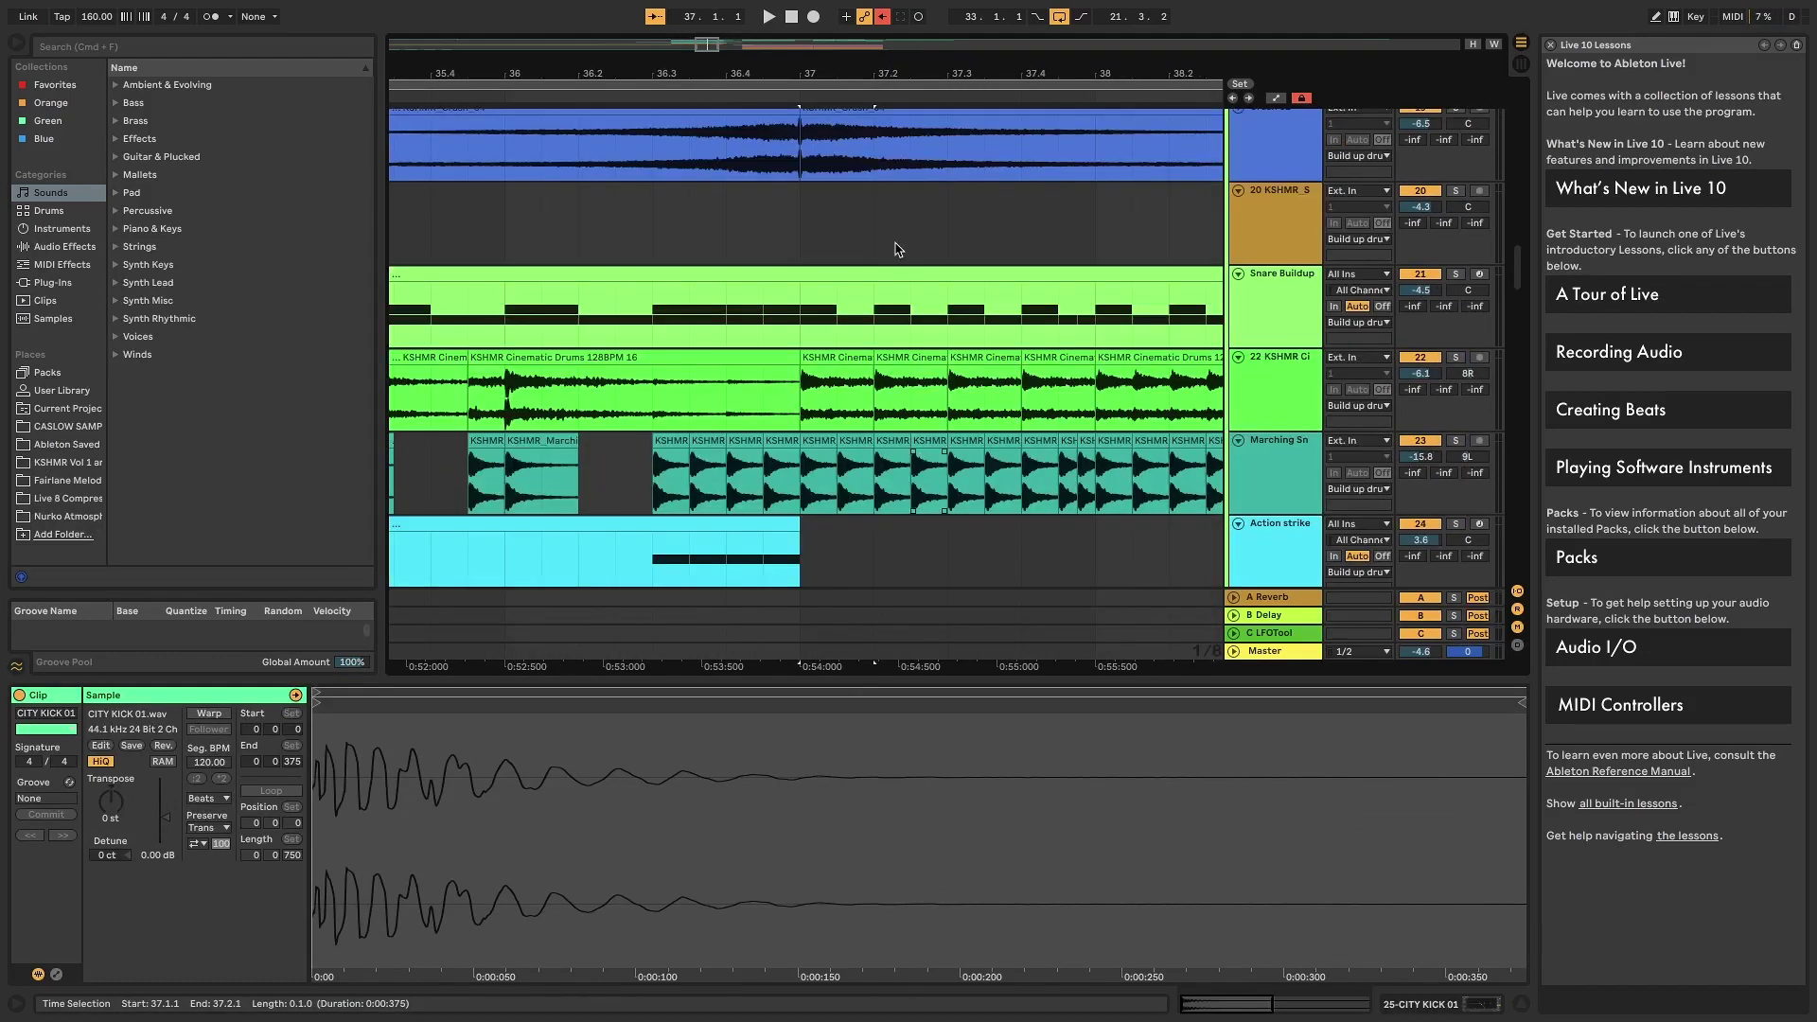
left_click(876, 273)
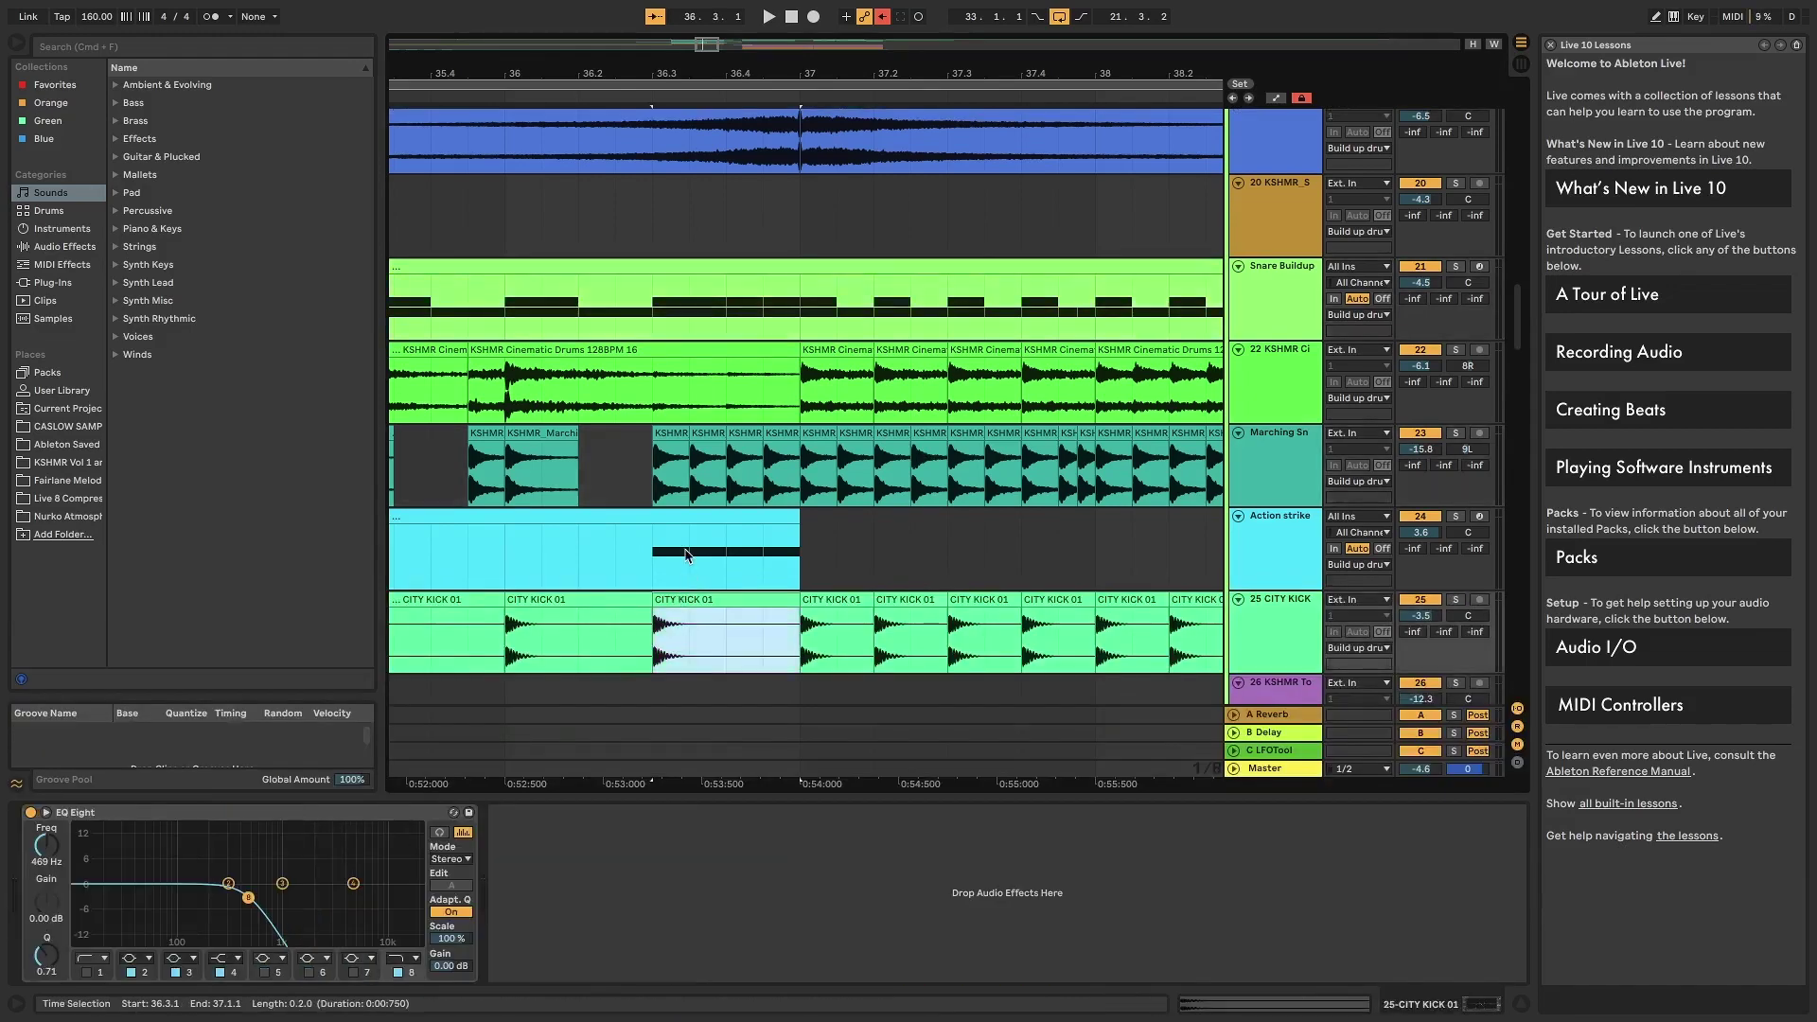
key("minus")
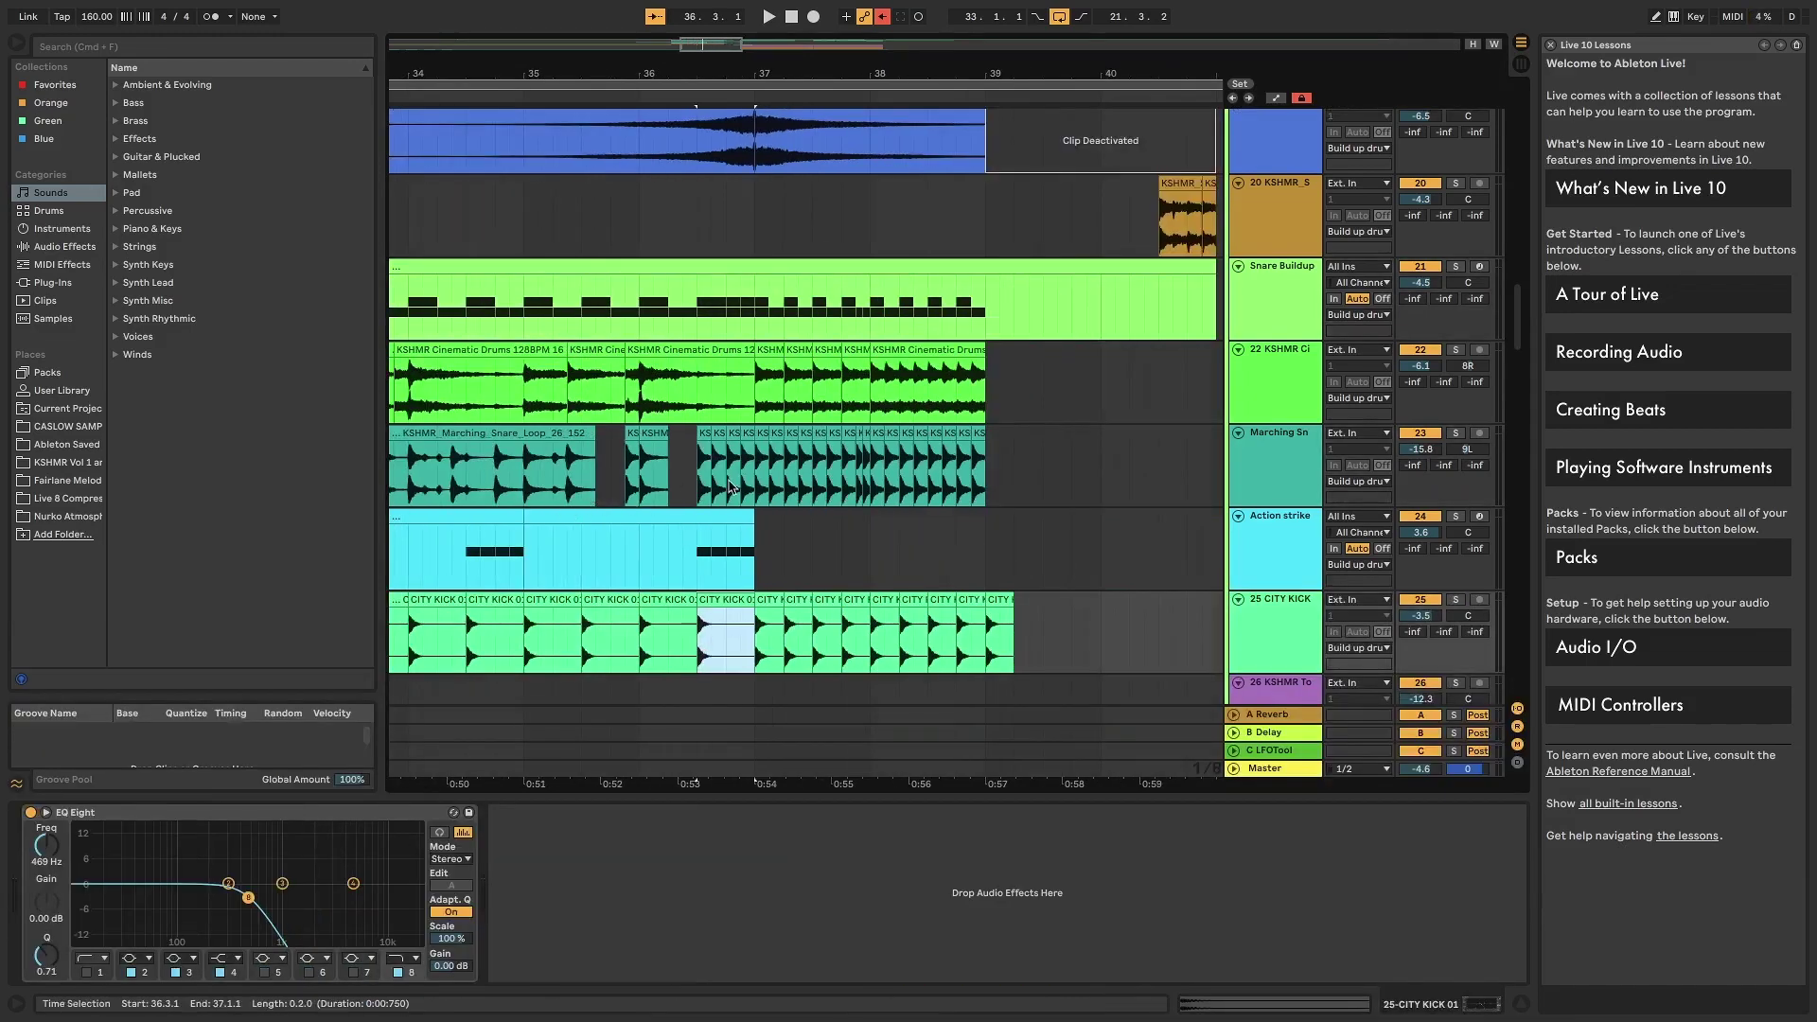
- Inspect the Marching Snare slices at 37.1.3 and 37.4.3
left_click(771, 442)
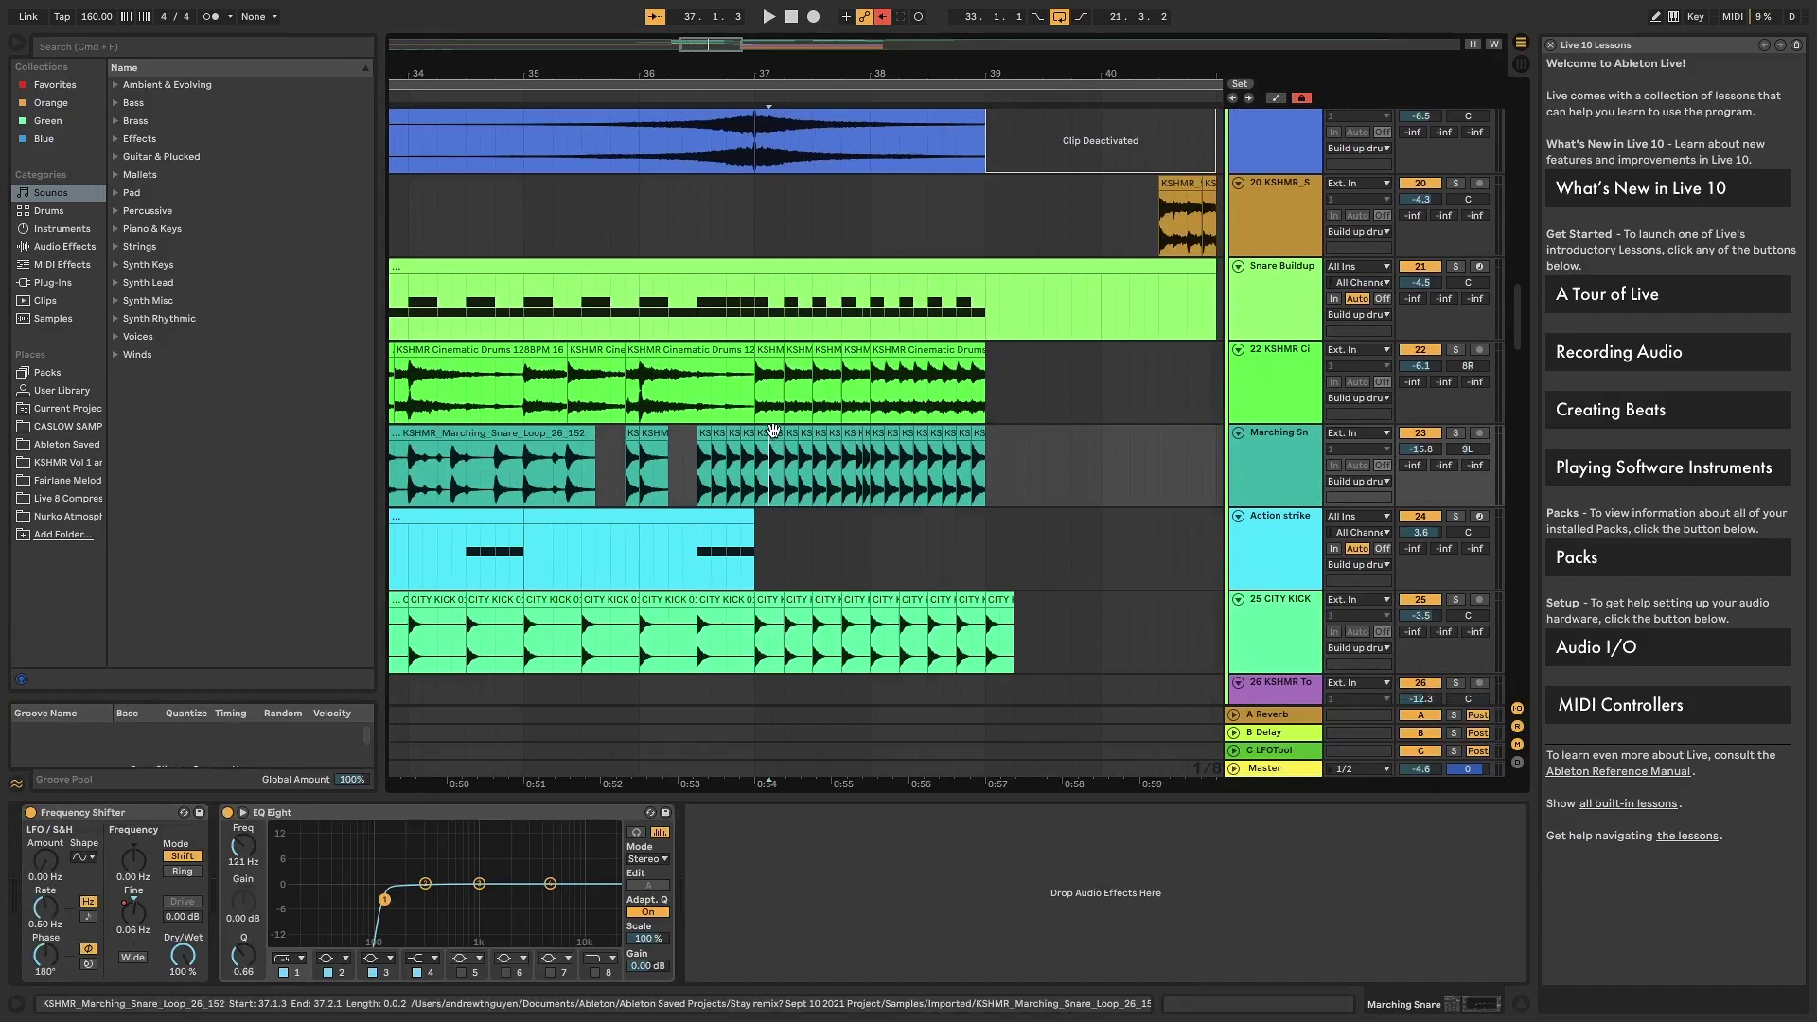
left_click(773, 432)
key("plus")
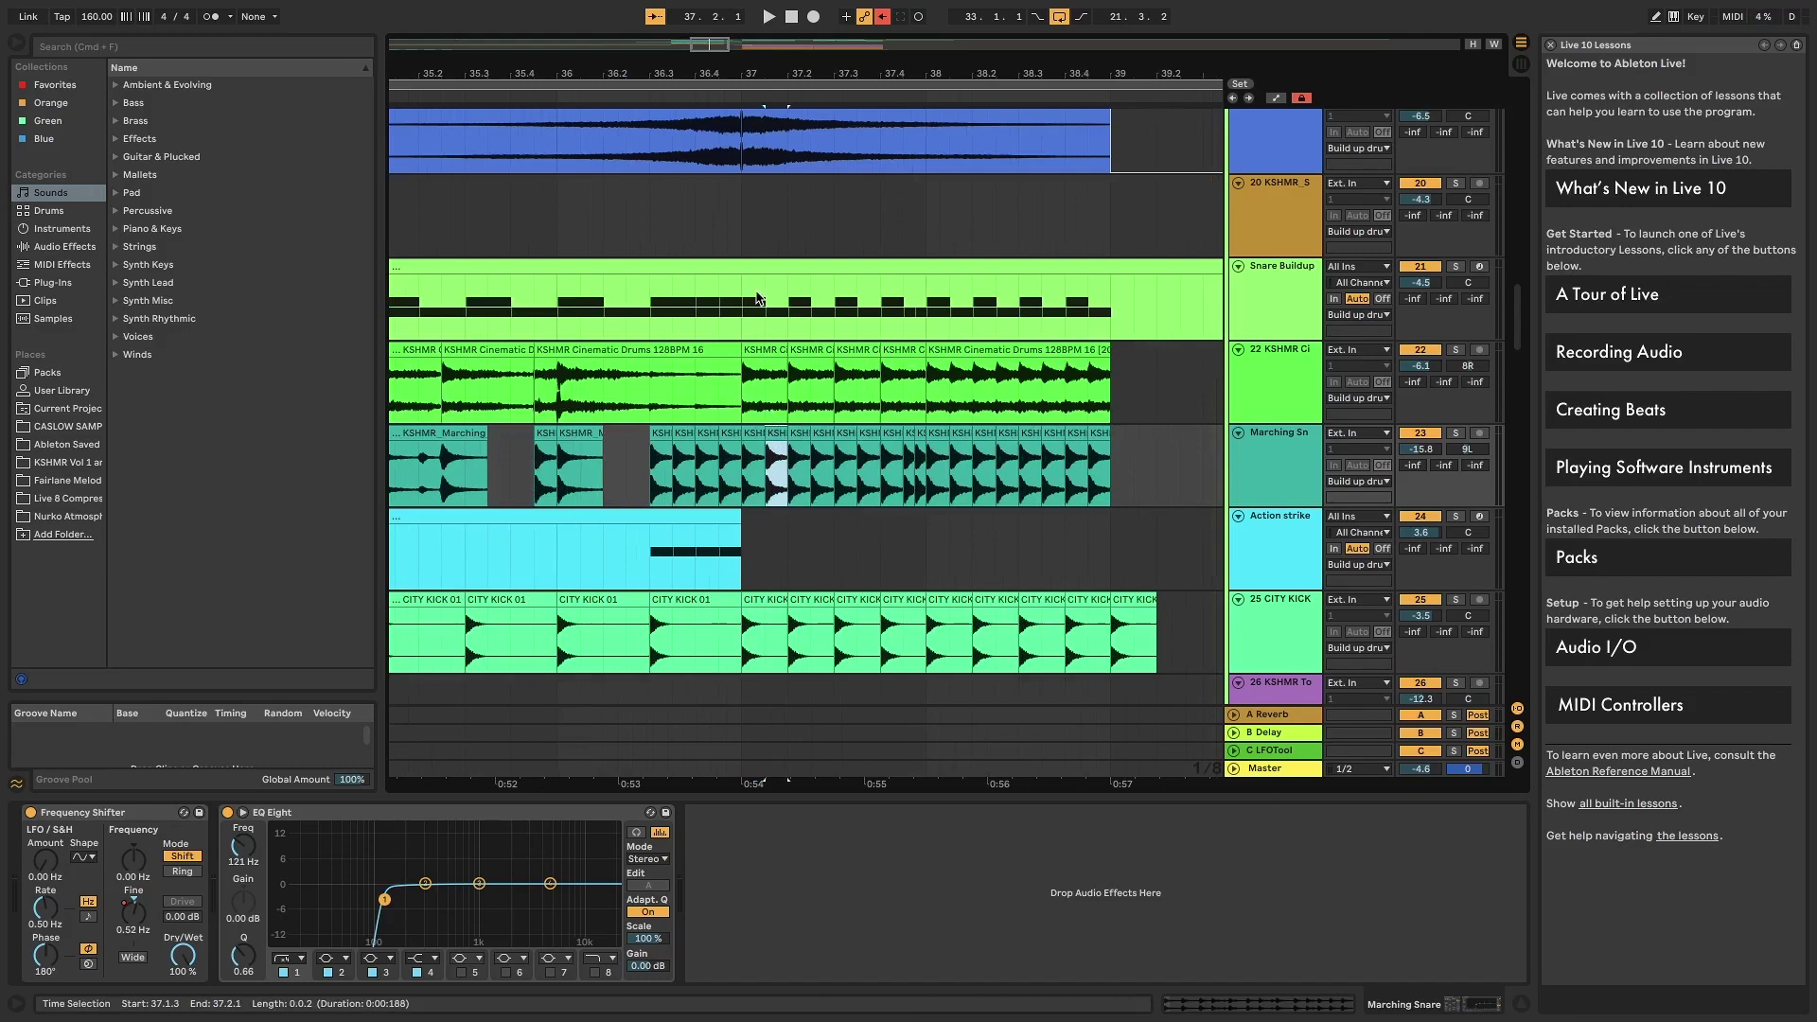
key("plus")
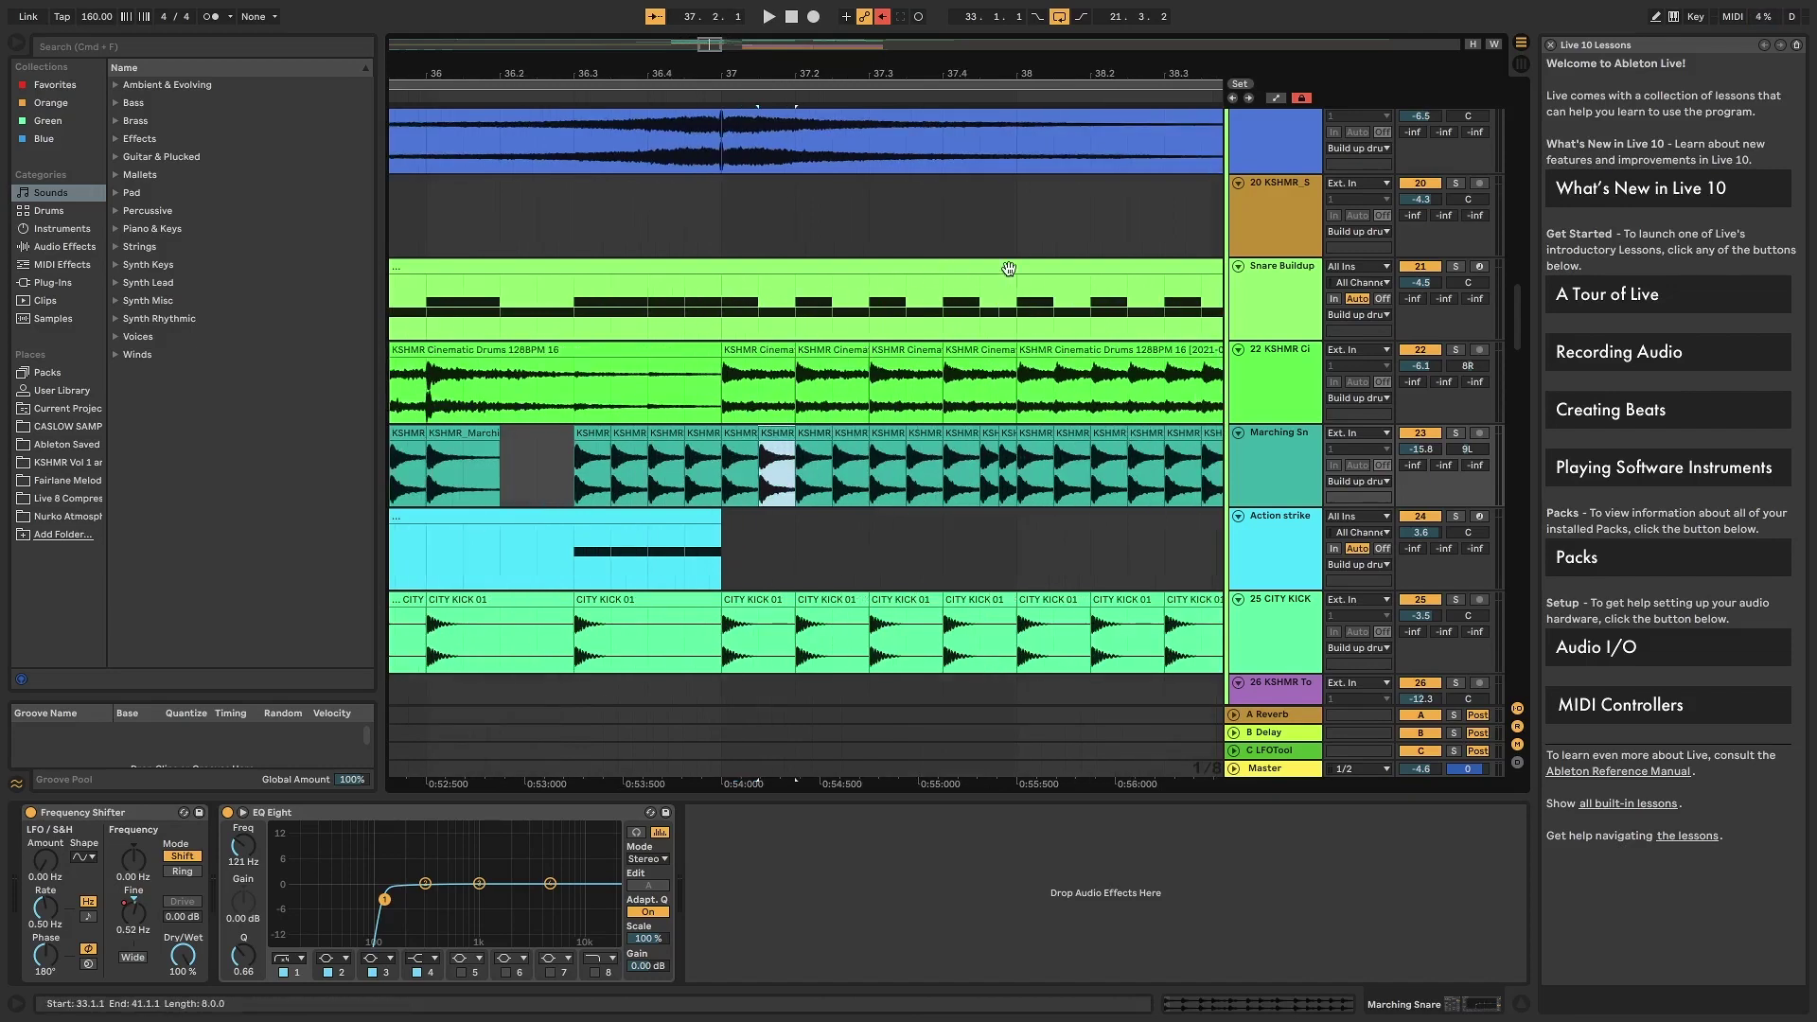
left_click(990, 468)
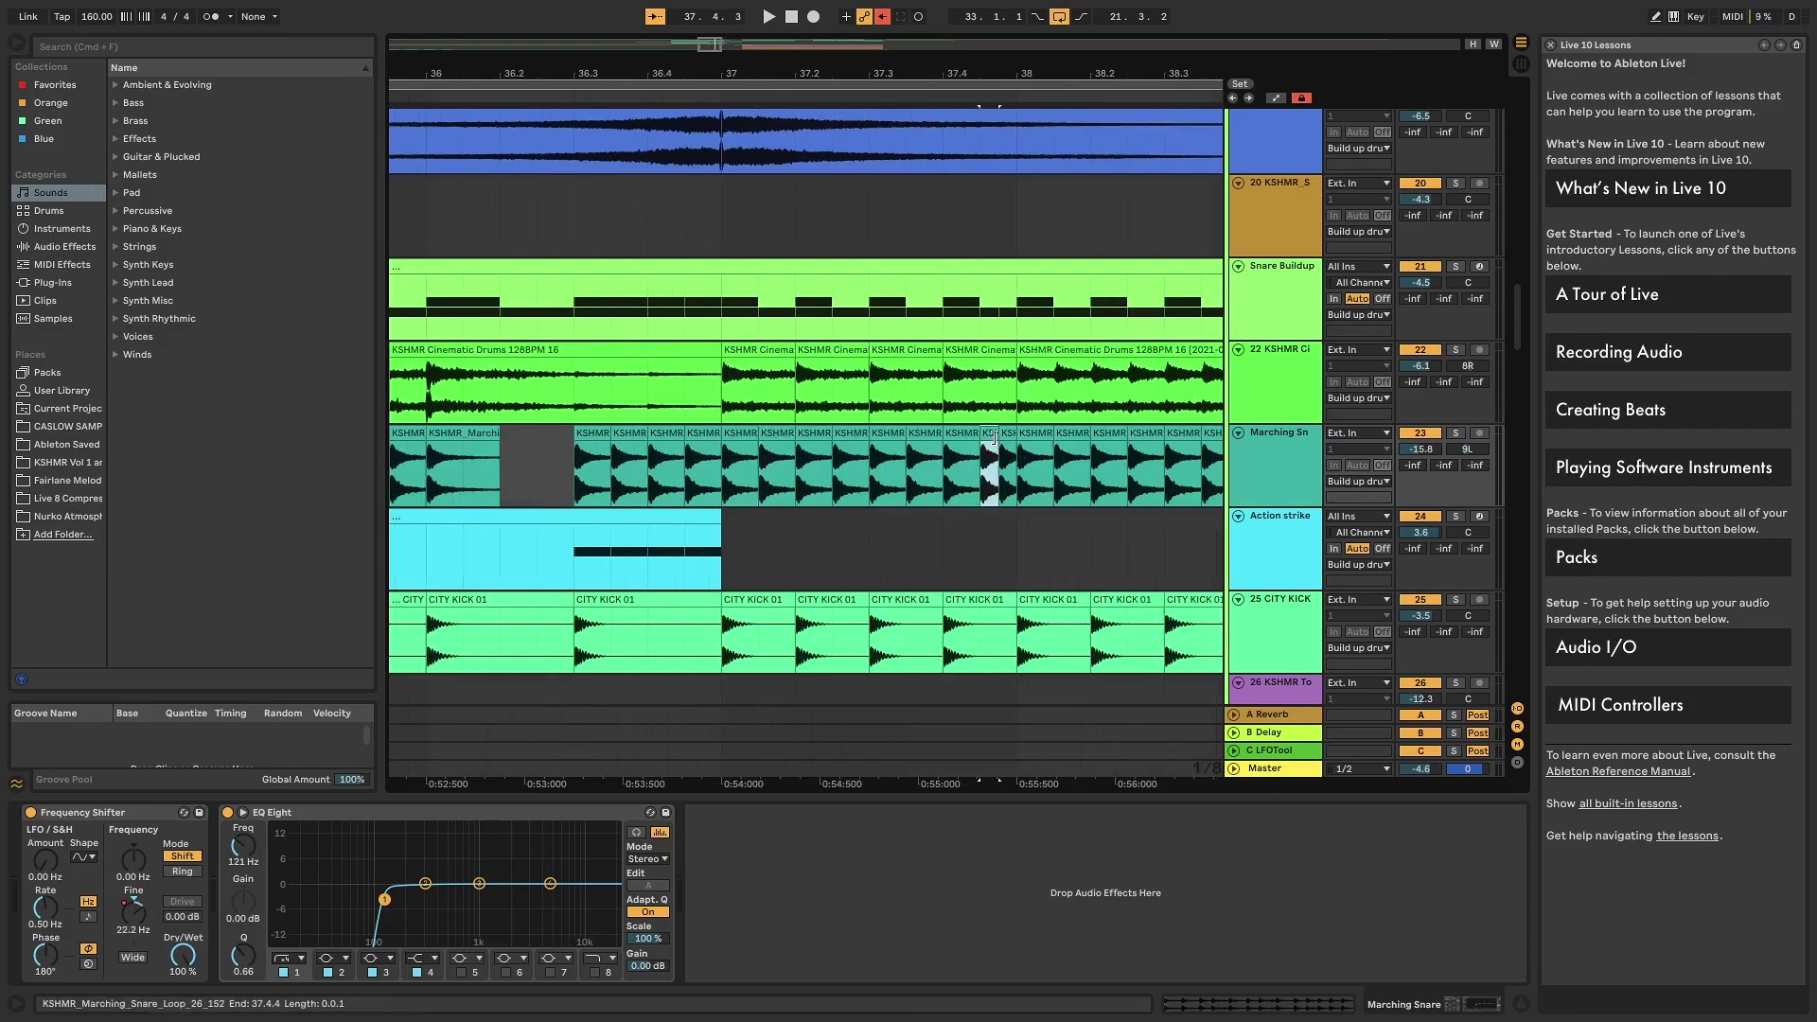
- Solo the 22-KSHMR Cinematic Drums track, play its slices around bar 37, and solo the Marching Snare track too
left_click(734, 368)
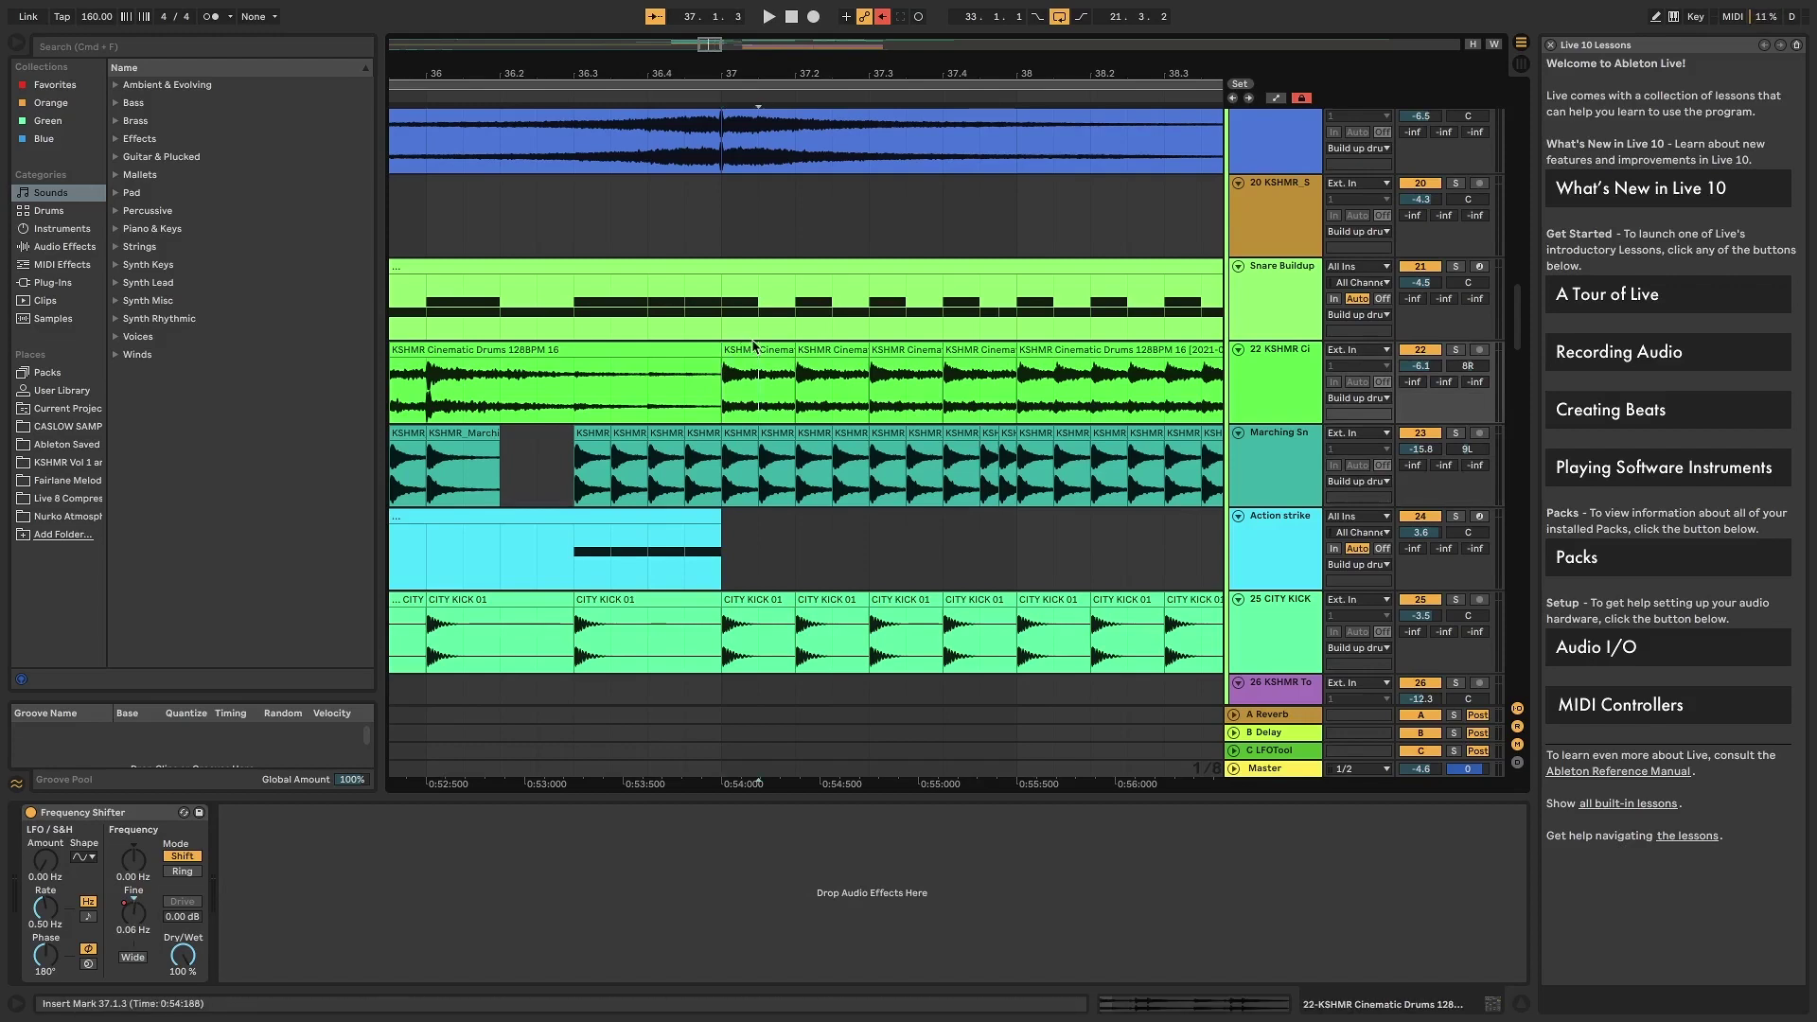
left_click(755, 348)
left_click(1455, 349)
key("space")
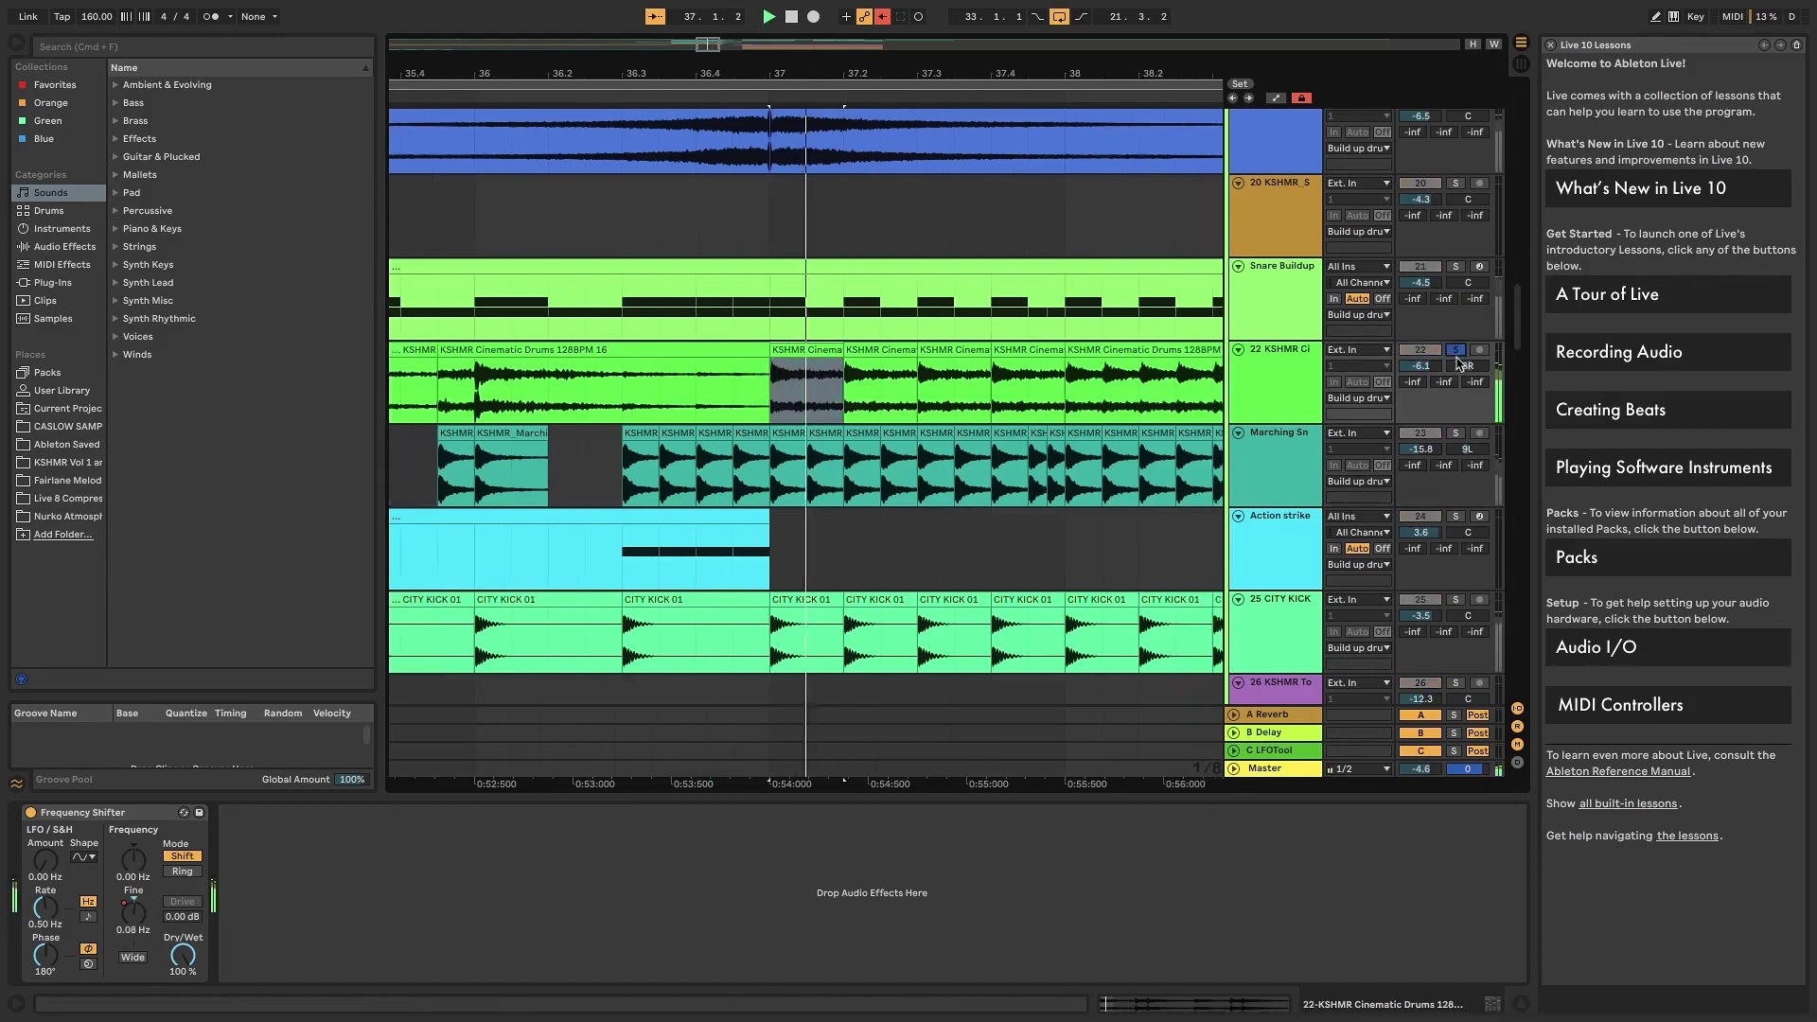
left_click(1462, 432)
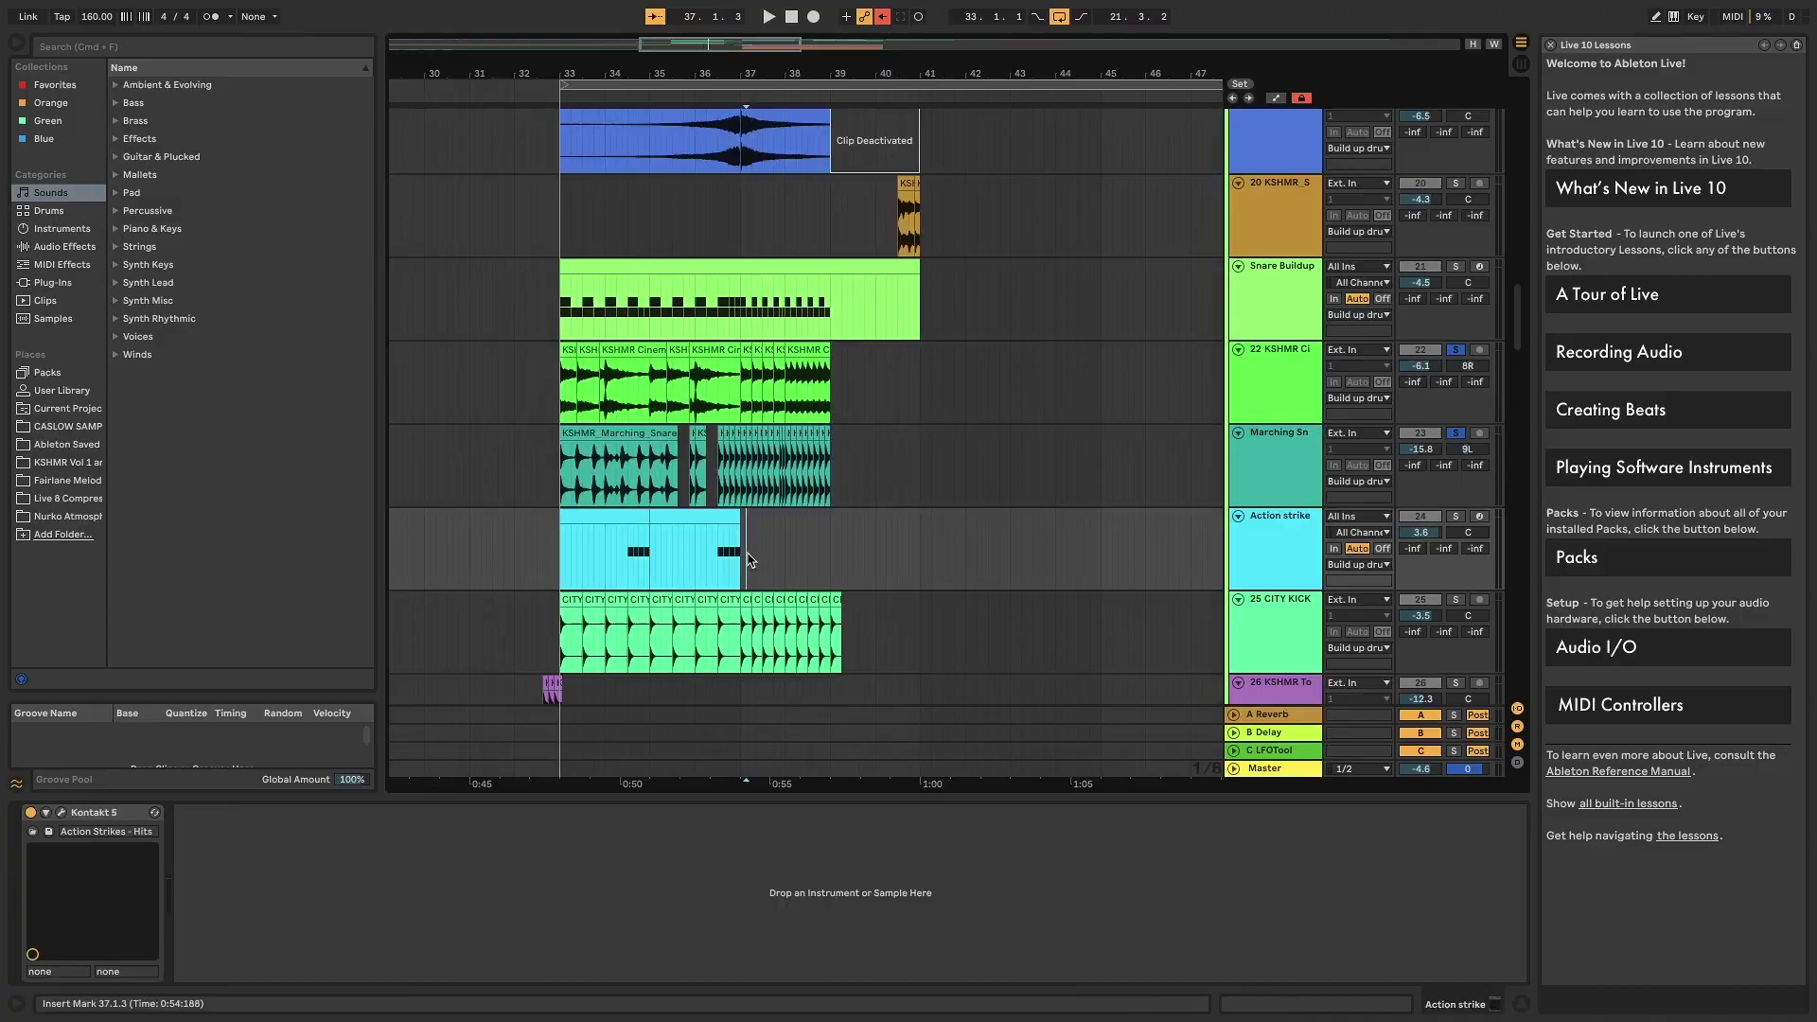
- Show the sample details of the first KSHMR Tom 11 clip at 32.3.3 on track 26
scroll(748, 558, "down", 2)
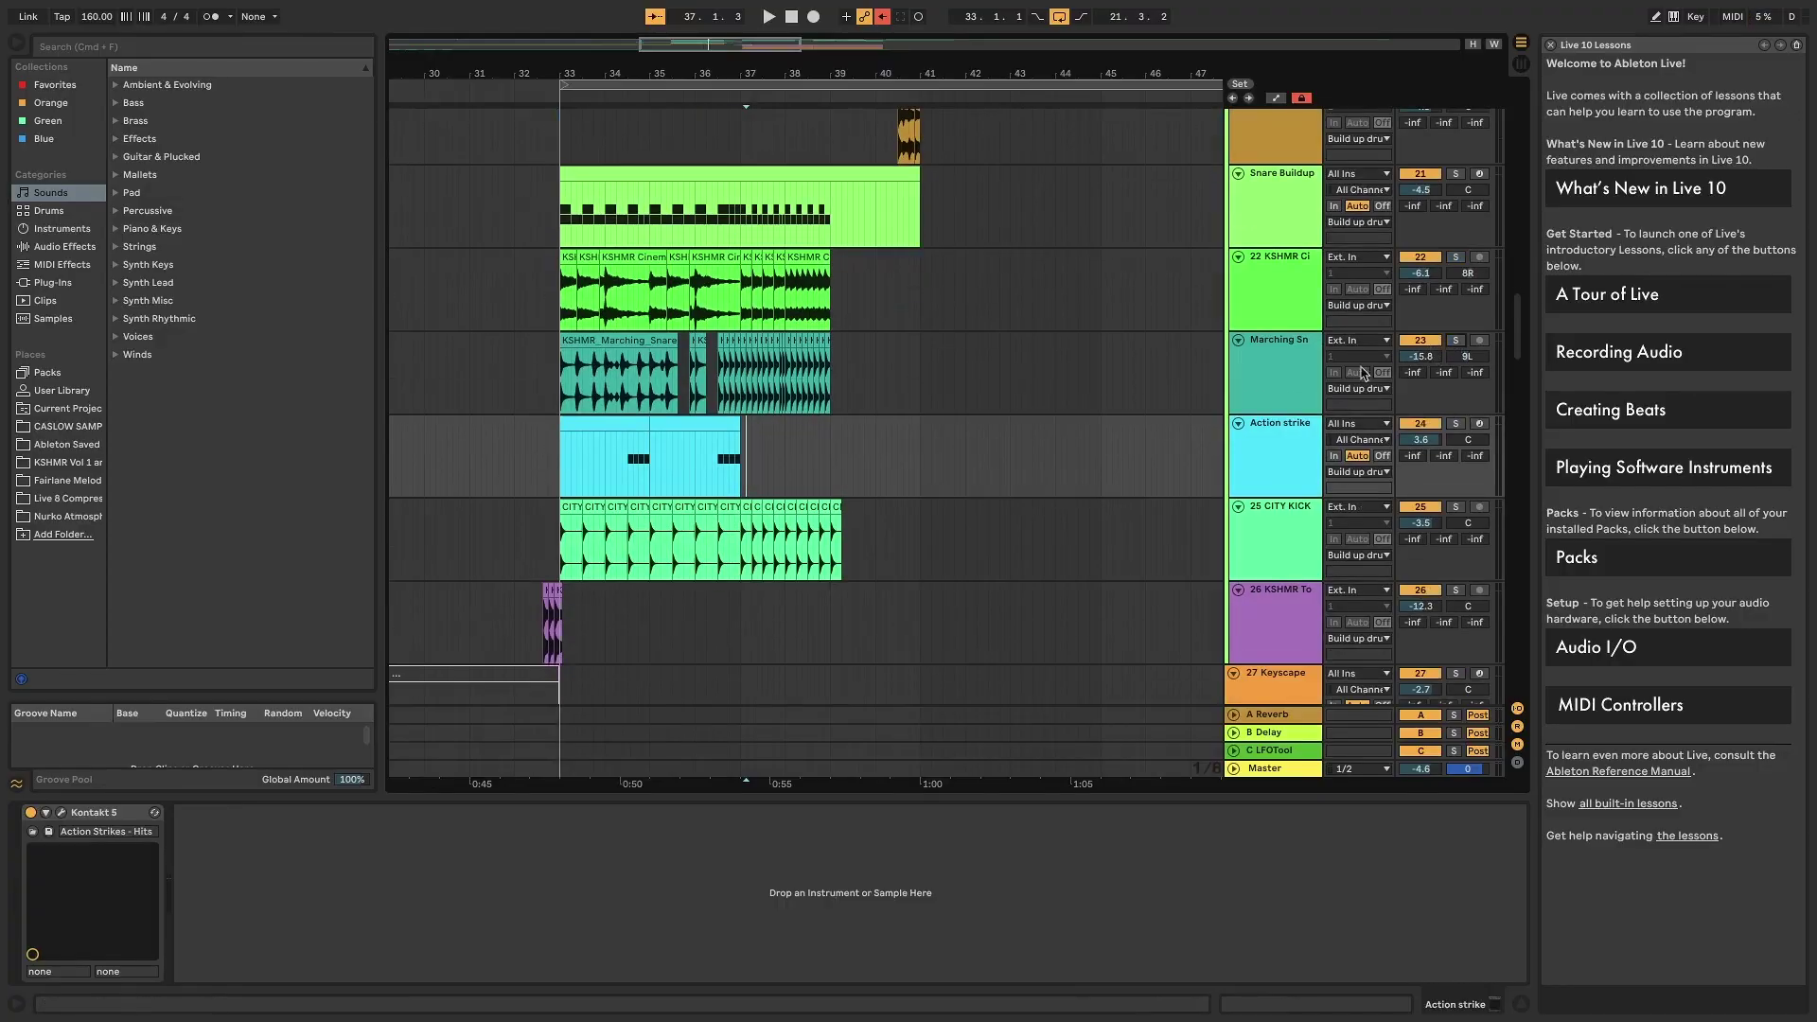
left_click(548, 596)
scroll(546, 593, "up", 2)
scroll(546, 593, "up", 4)
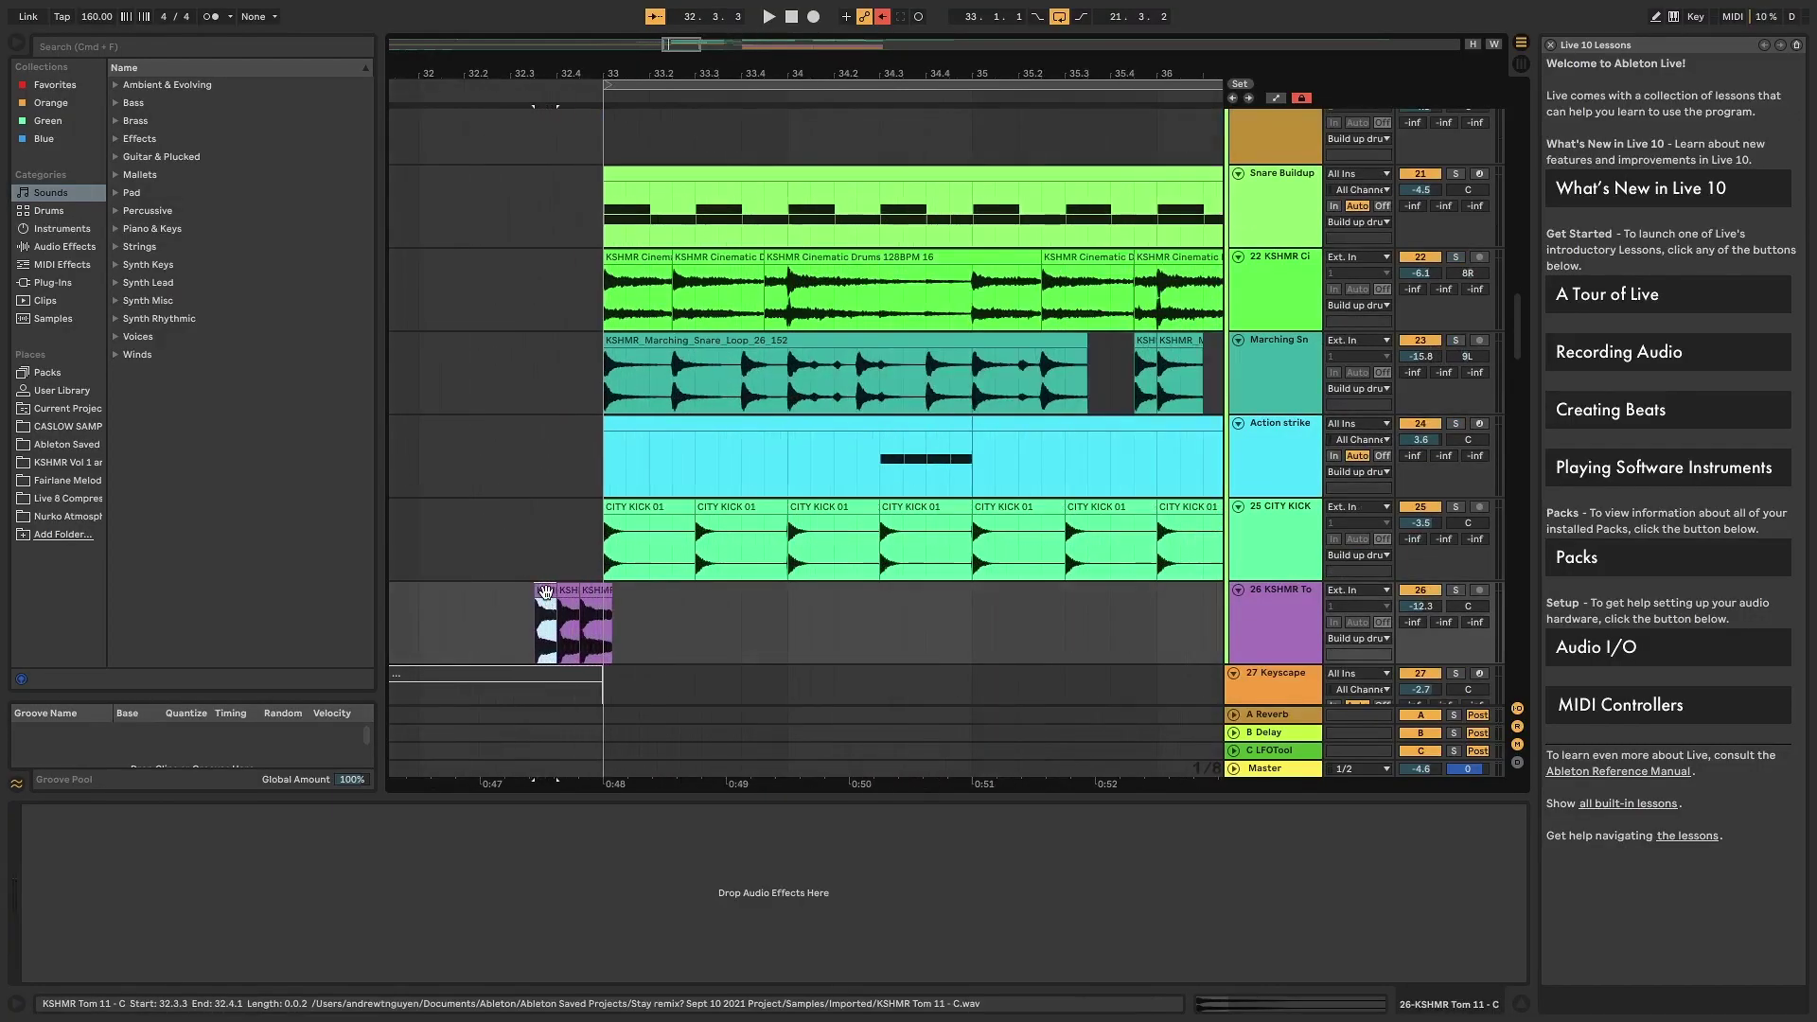
double_click(546, 592)
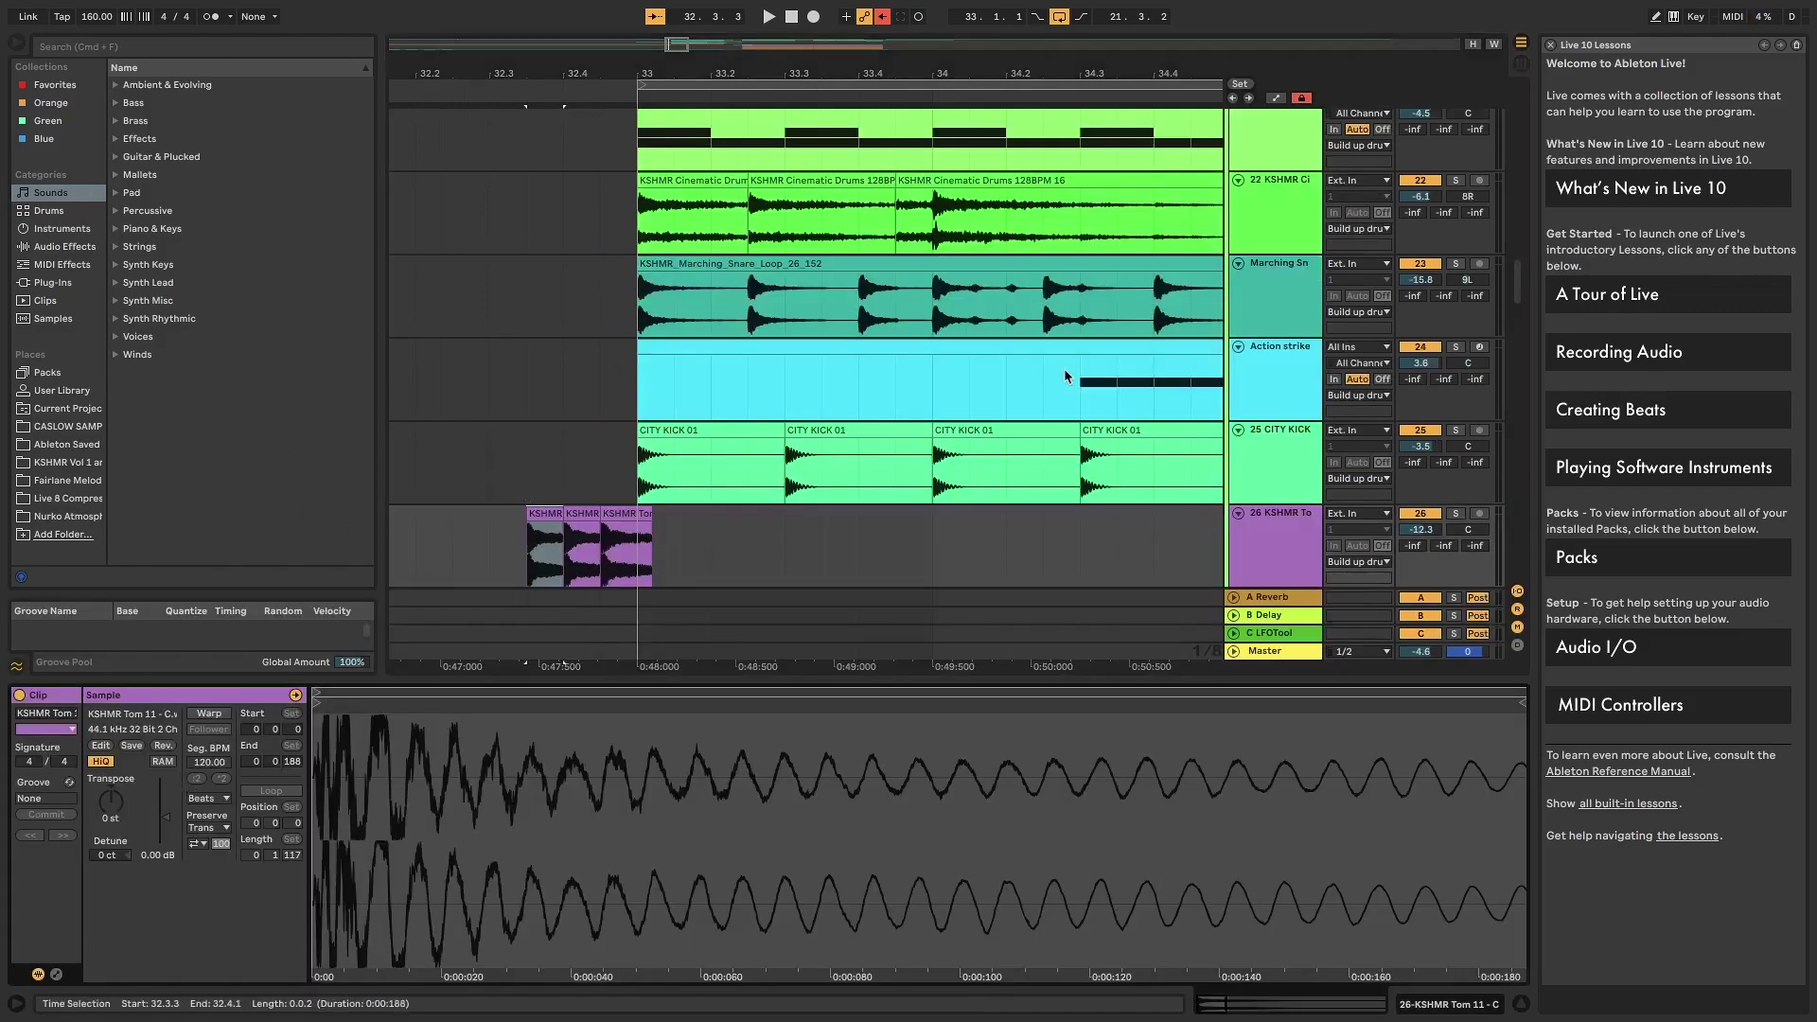
- Compare the Transpose settings of the three KSHMR Tom 11 clips leading into bar 33
key("super+shift+t")
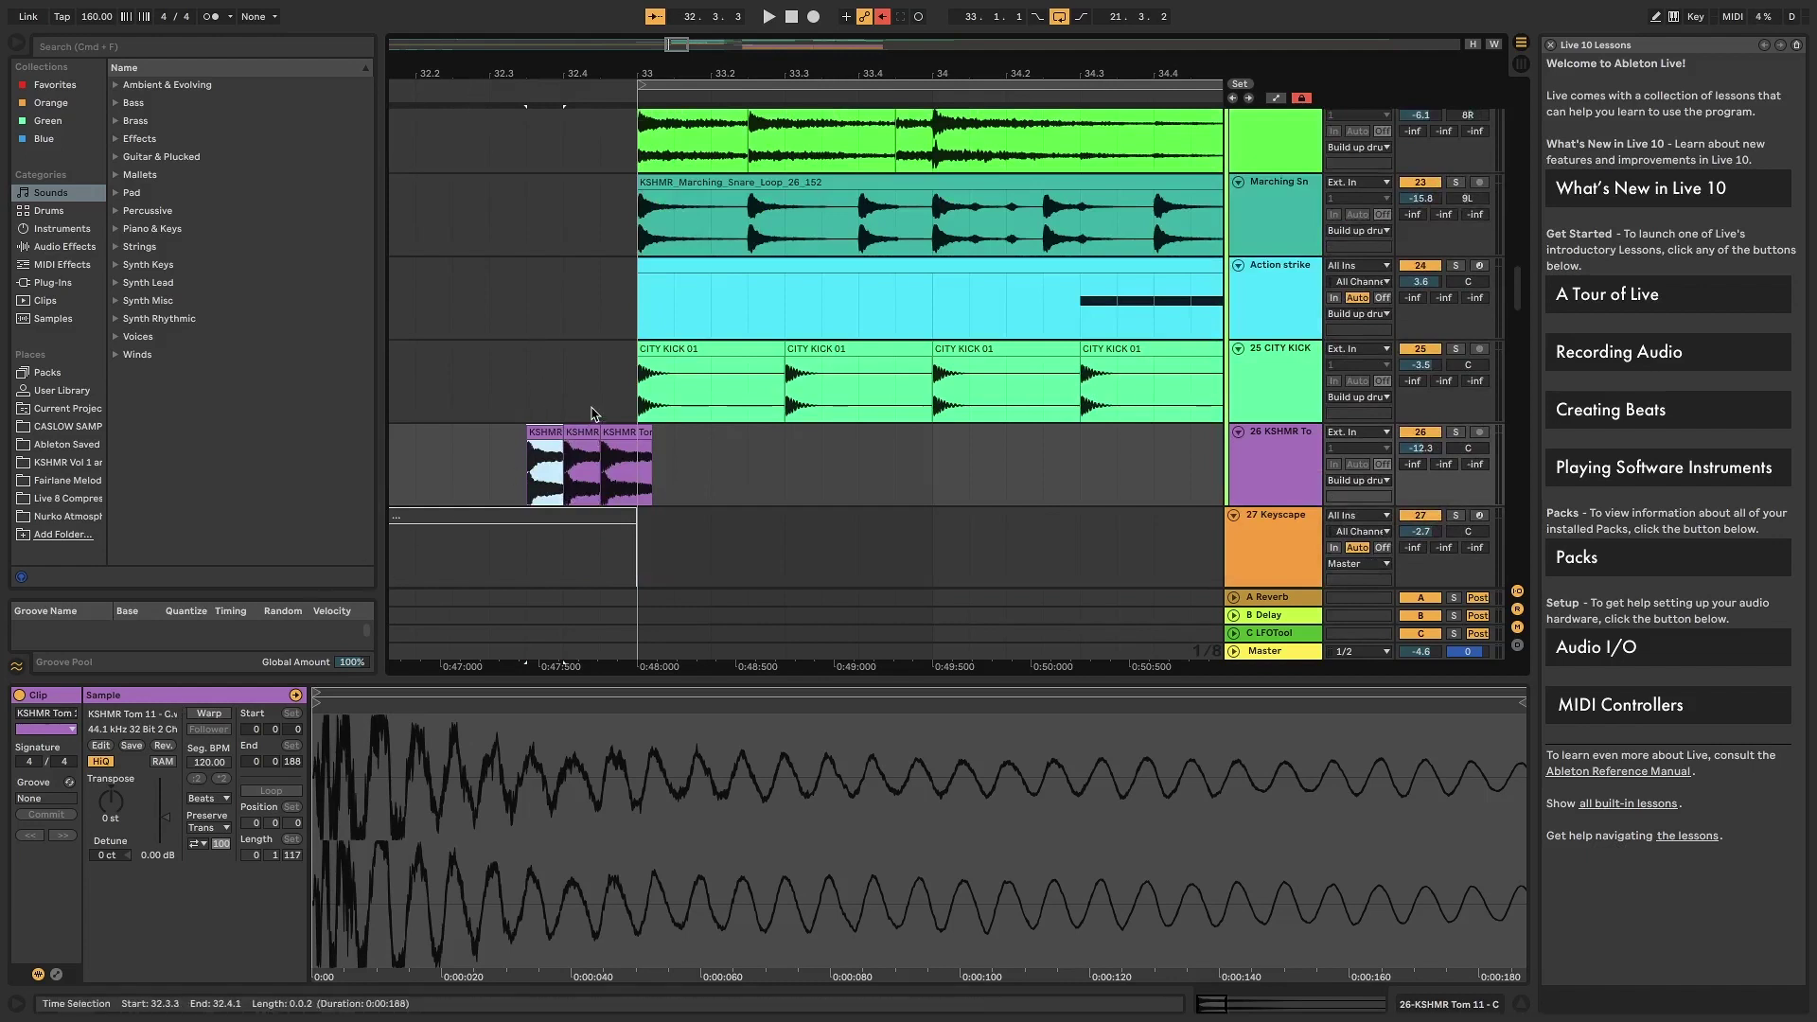
left_click(581, 433)
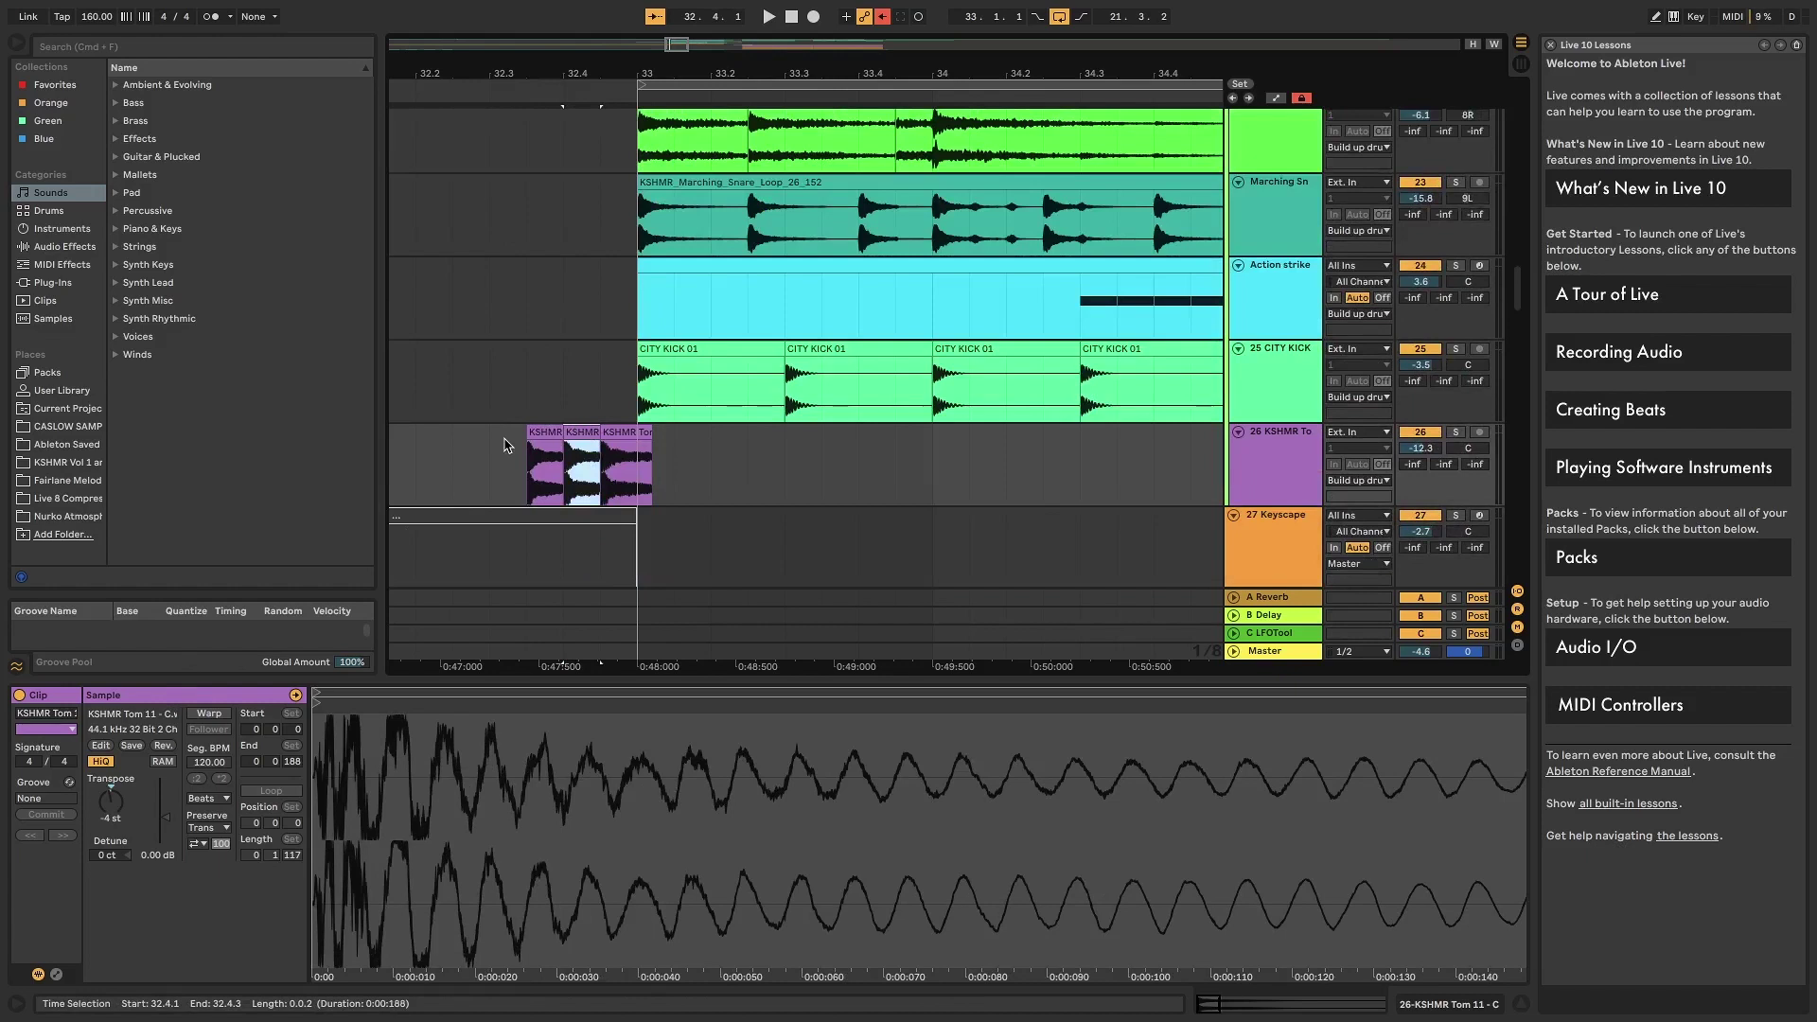
left_click(537, 445)
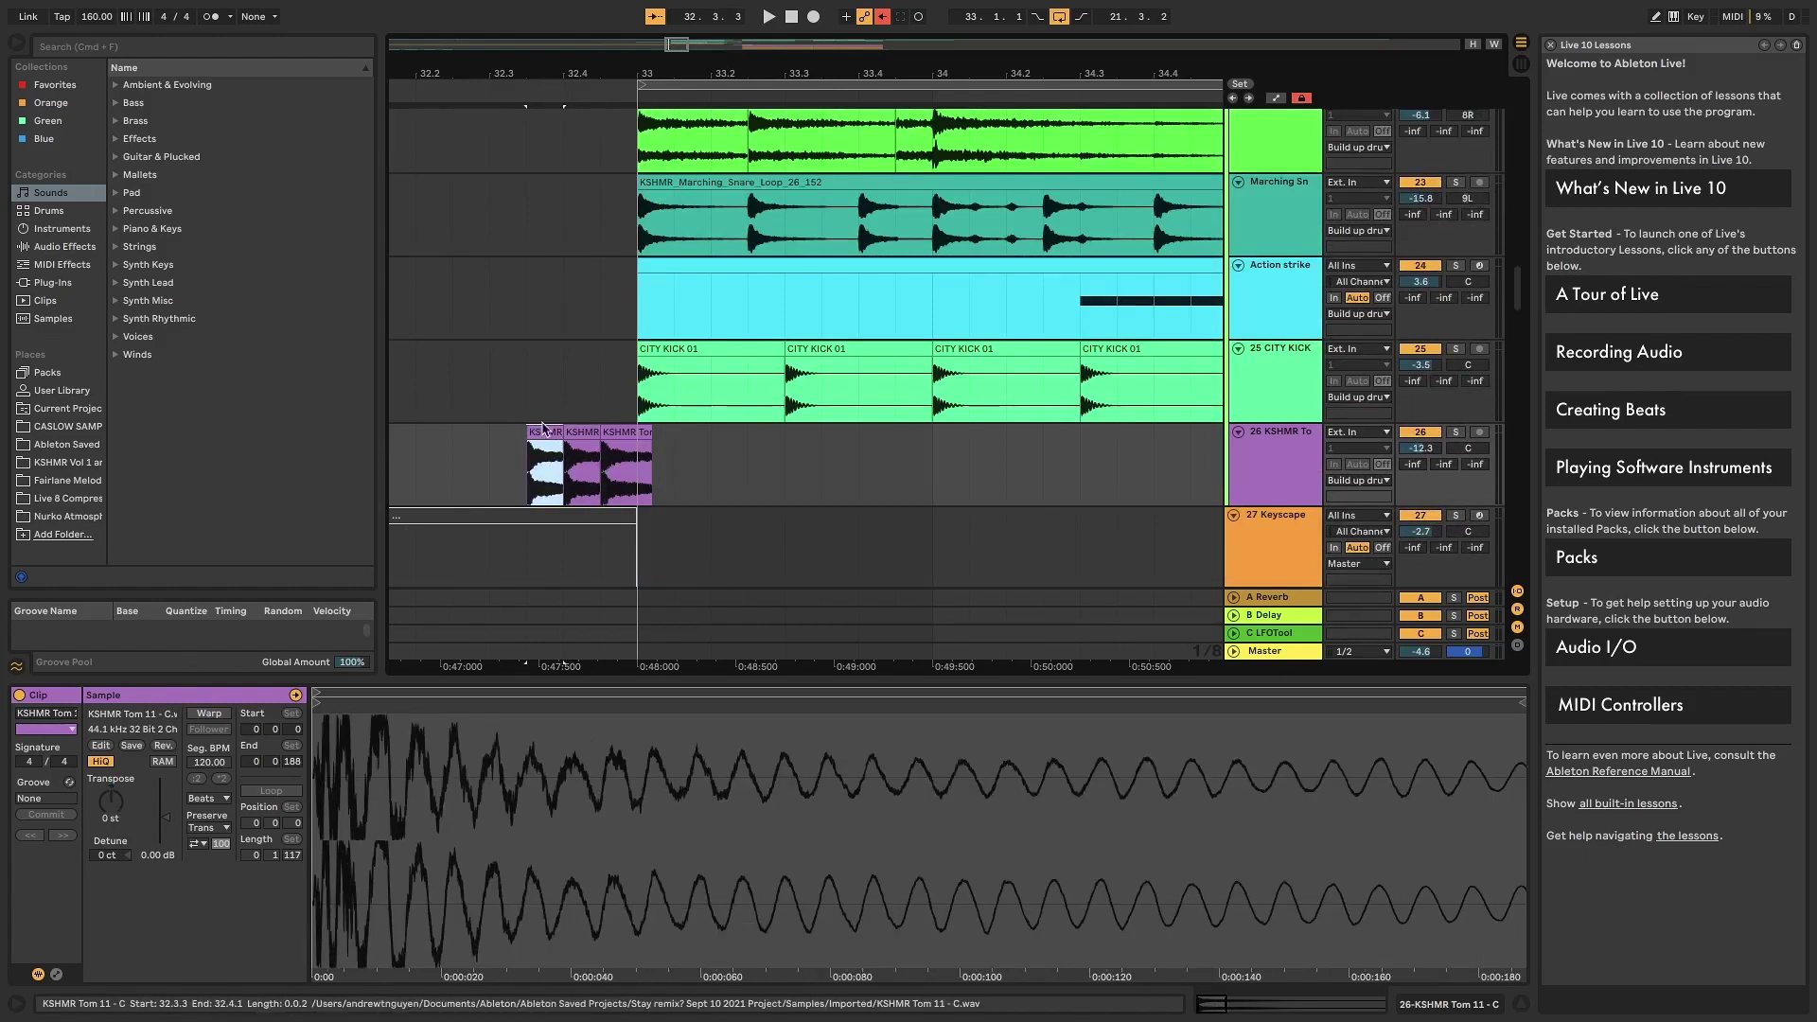
left_click(641, 426)
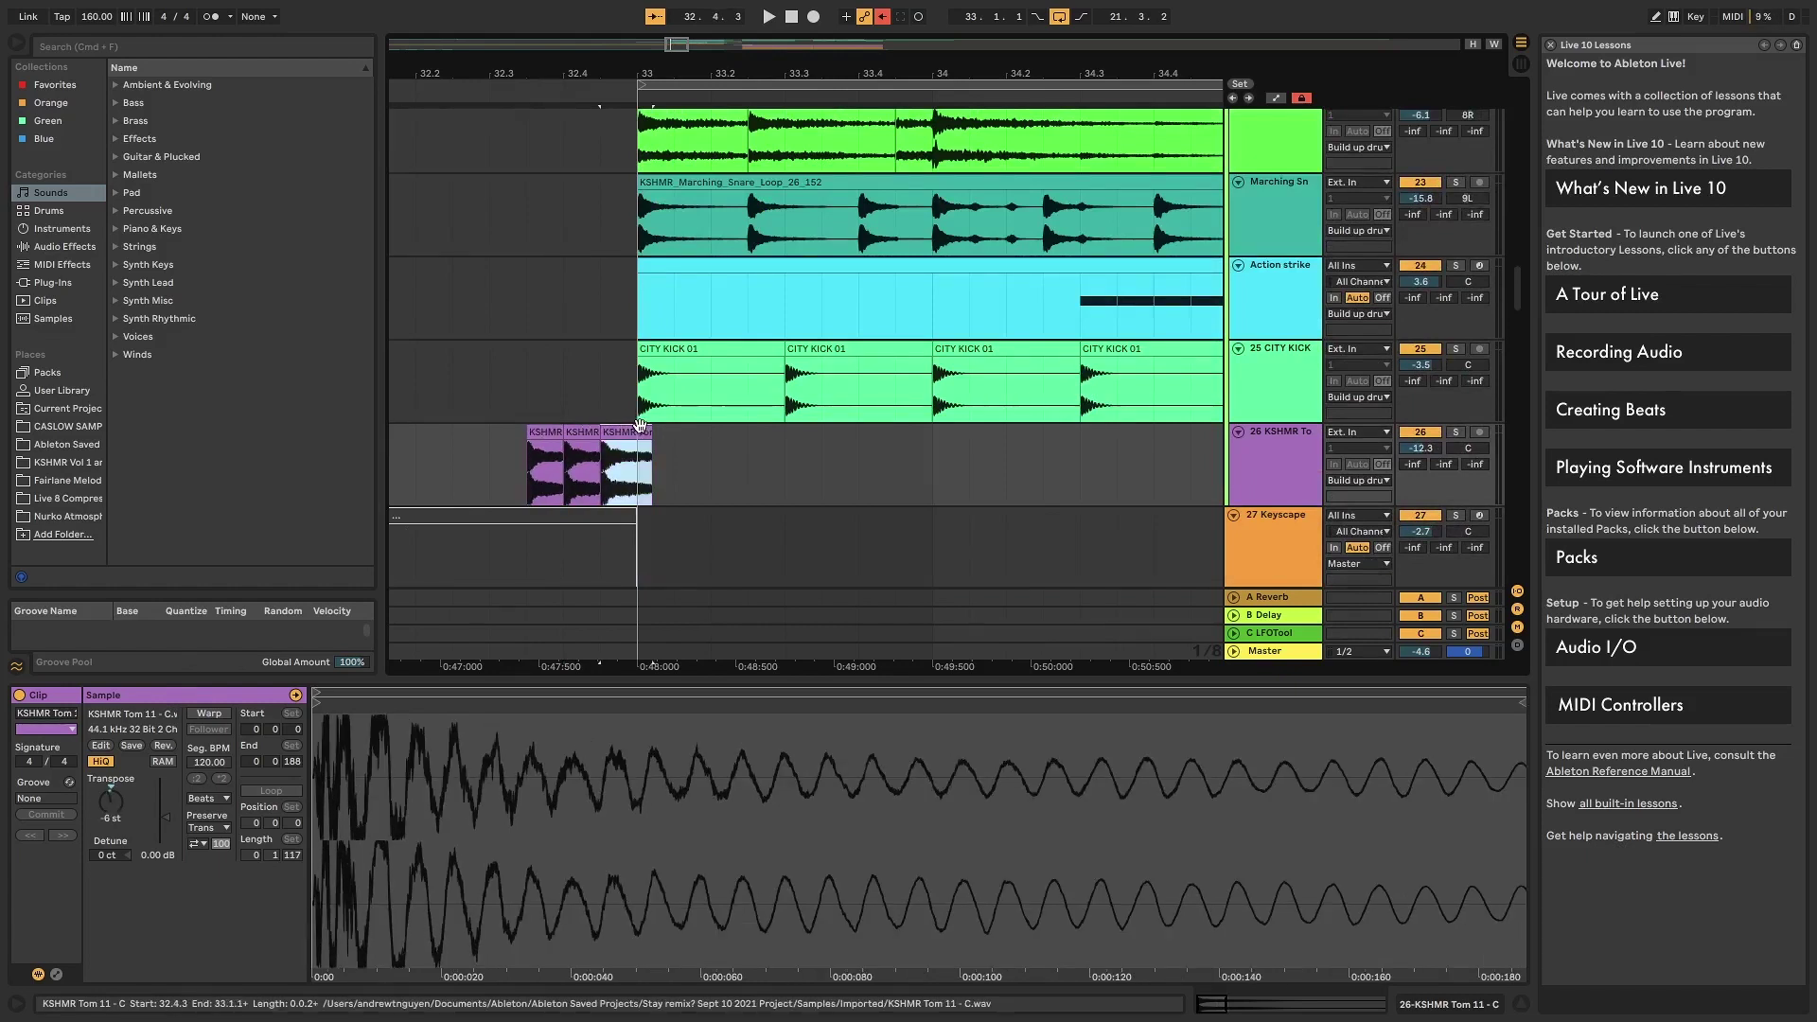
- Unsolo the 26-KSHMR Tom track, play the full build-up, and return to the 20-KSHMR Short Drum Fill track
left_click_drag(469, 73, 1064, 430)
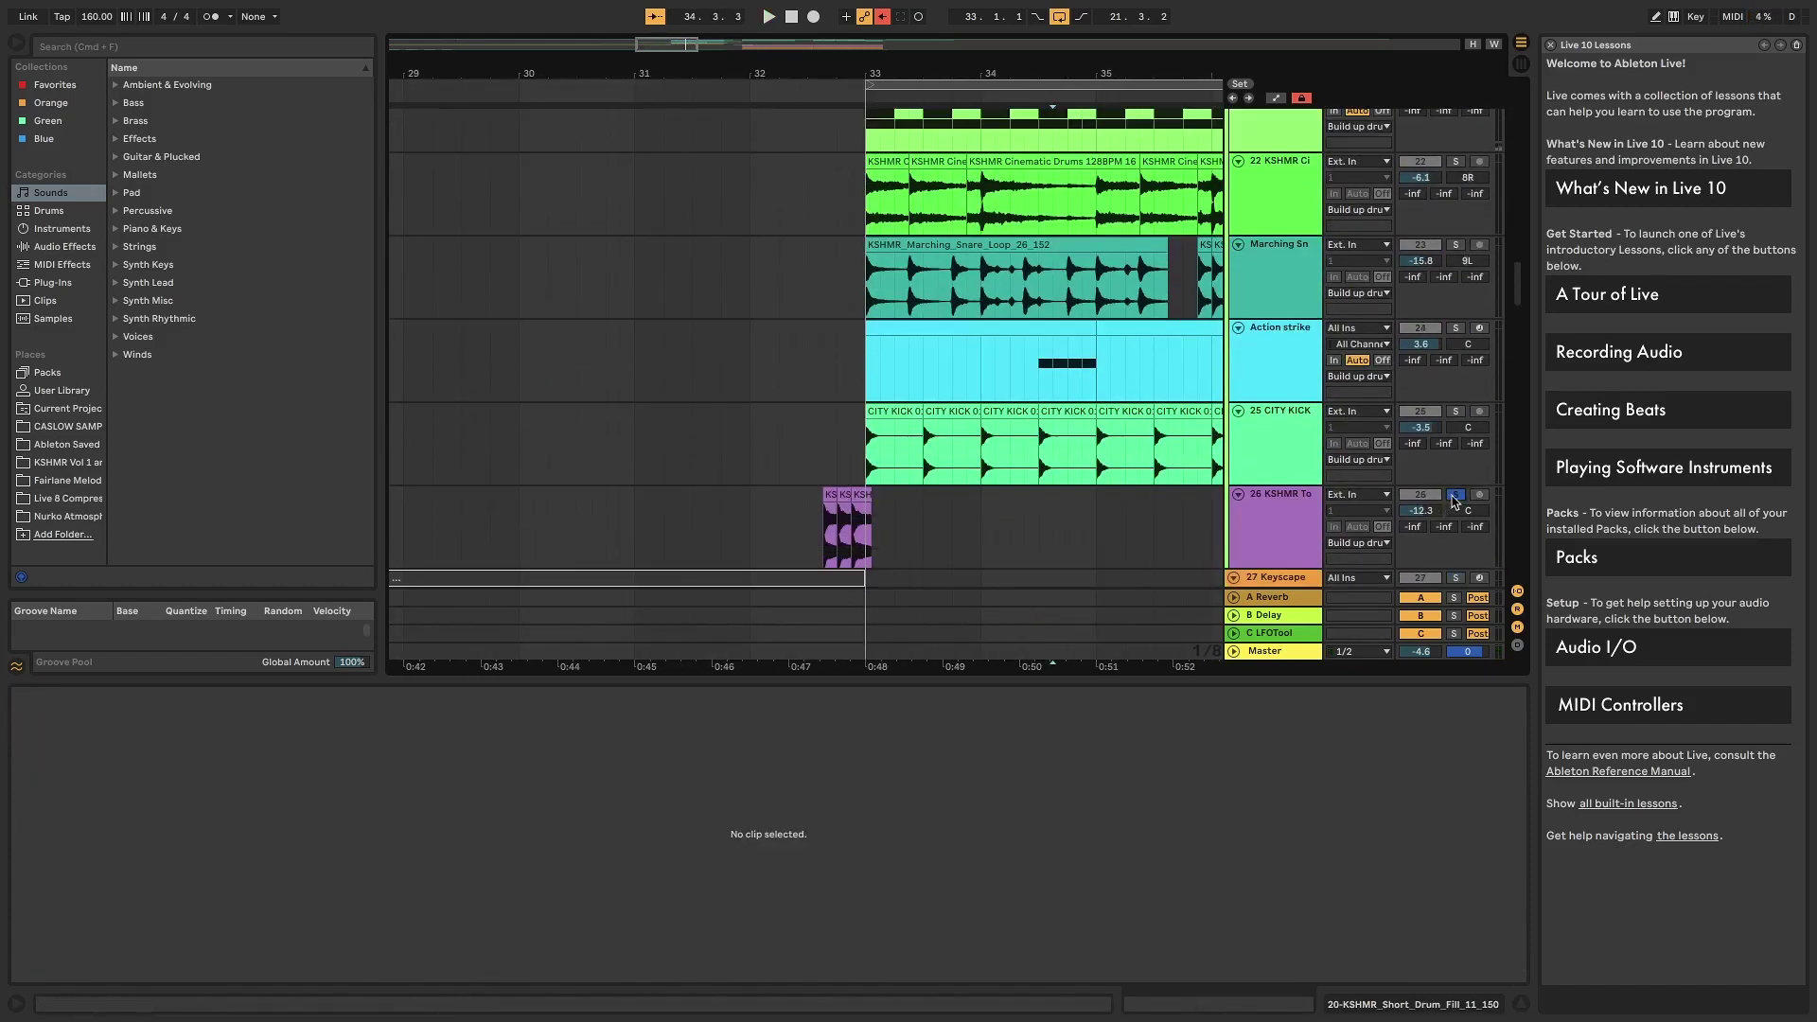
left_click(1455, 495)
scroll(1062, 239, "right", 5)
key("space")
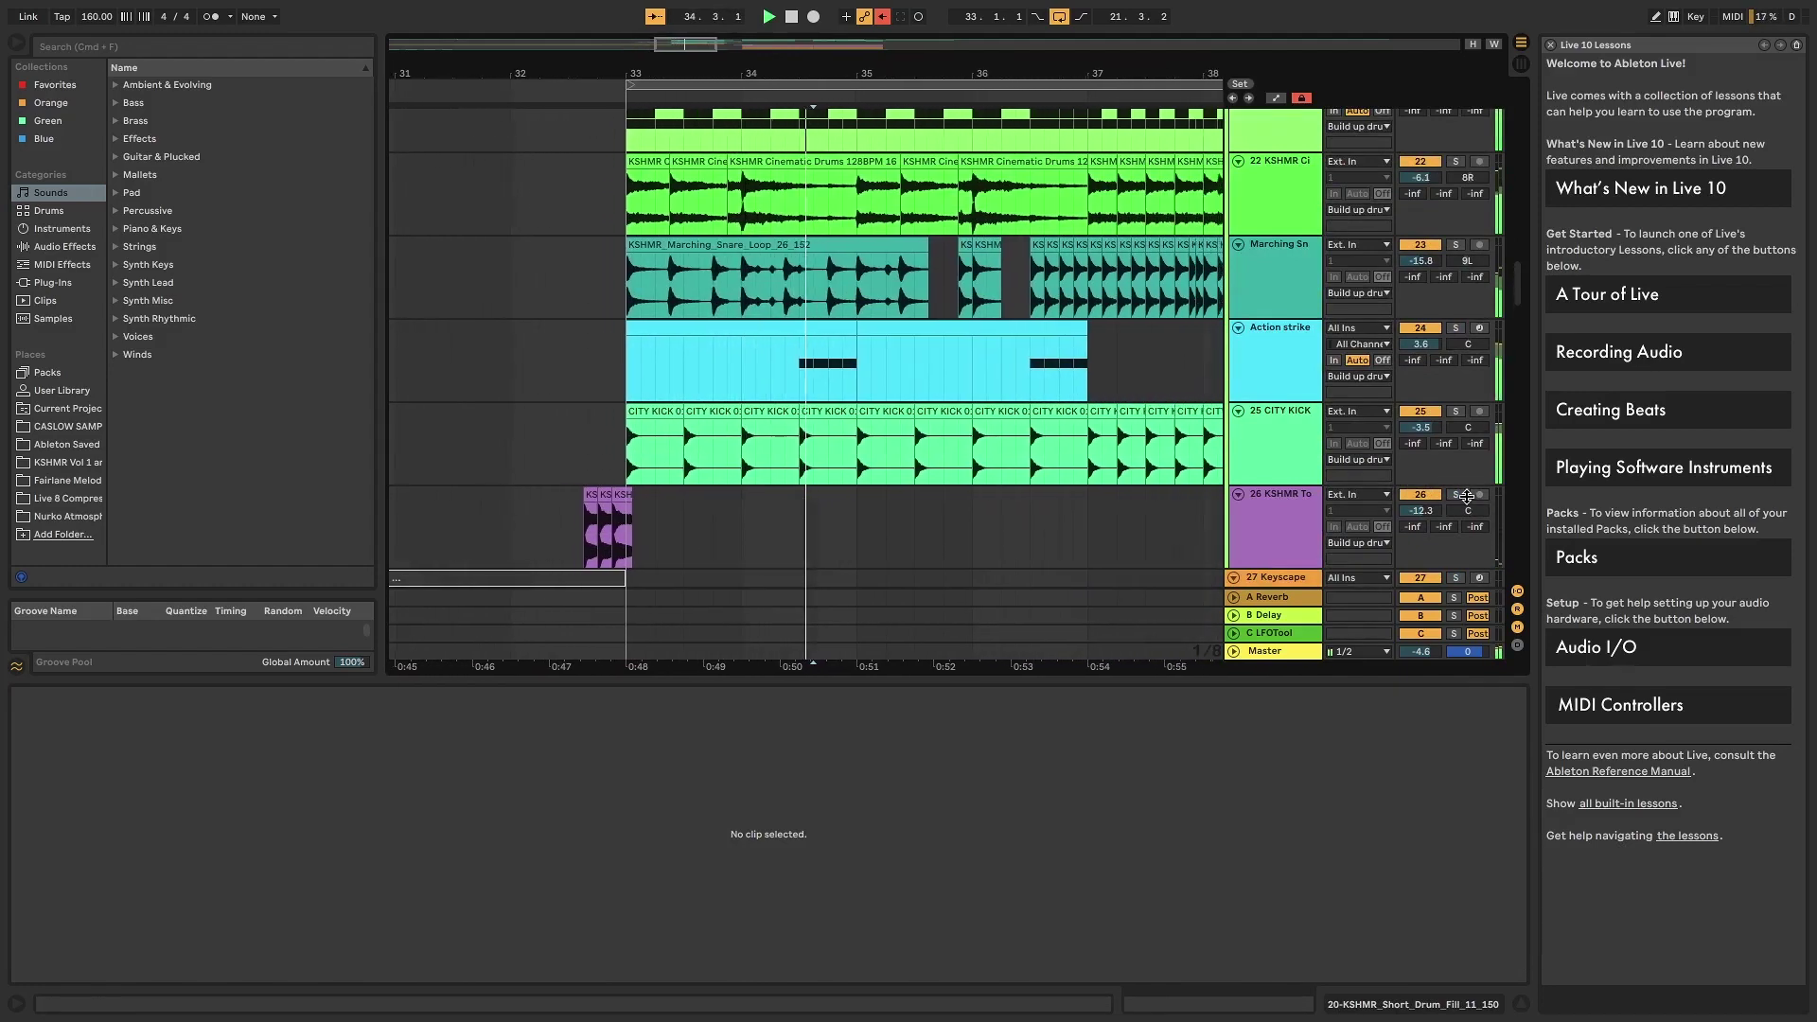
scroll(1036, 388, "up", 5)
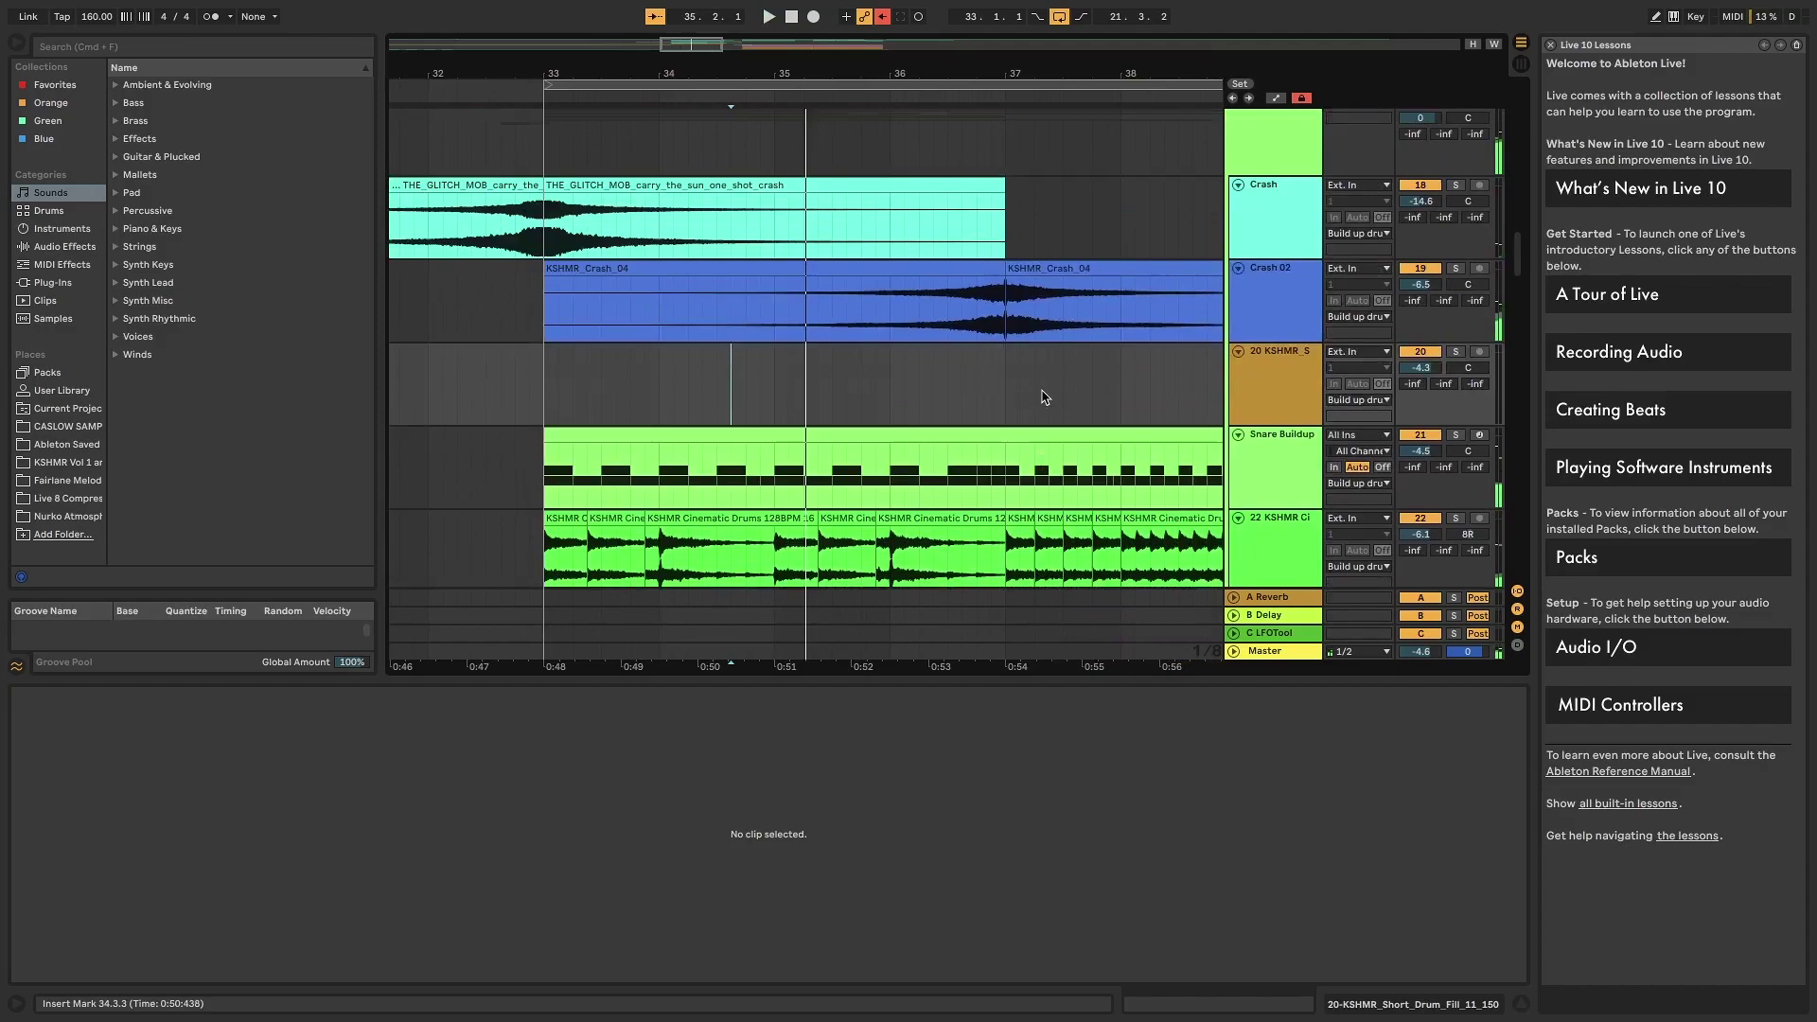
left_click(1048, 395)
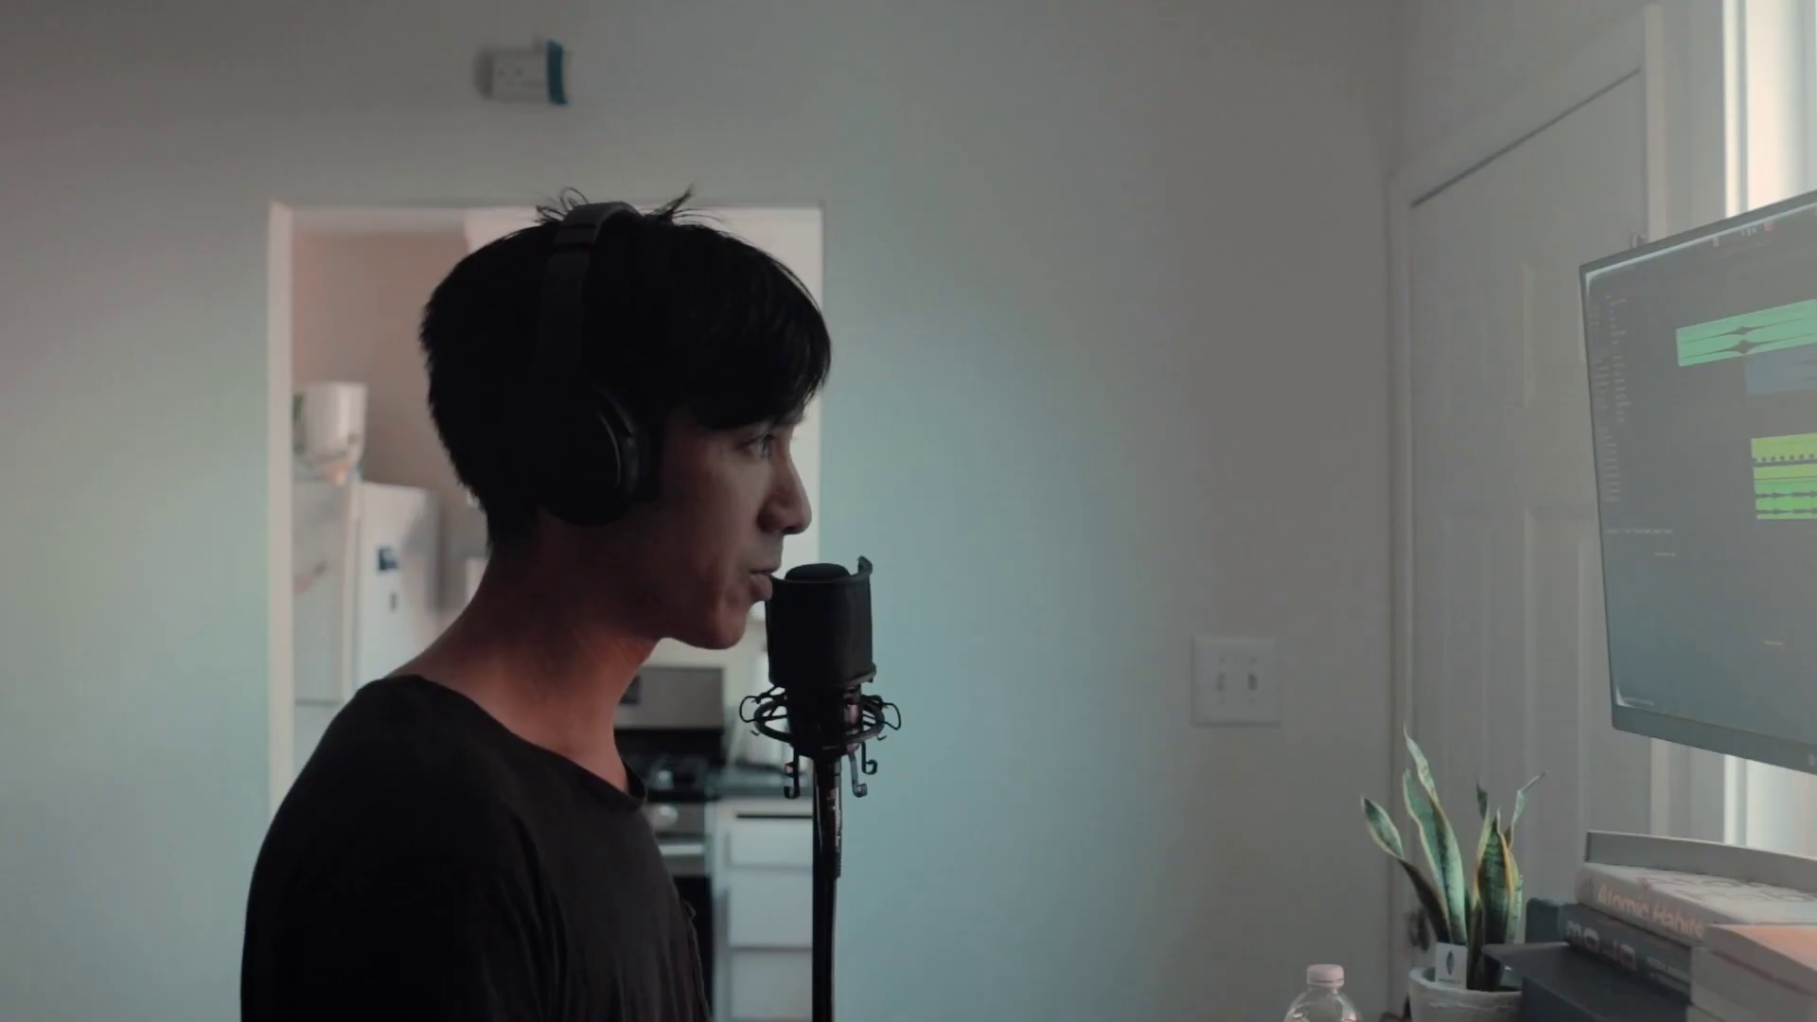
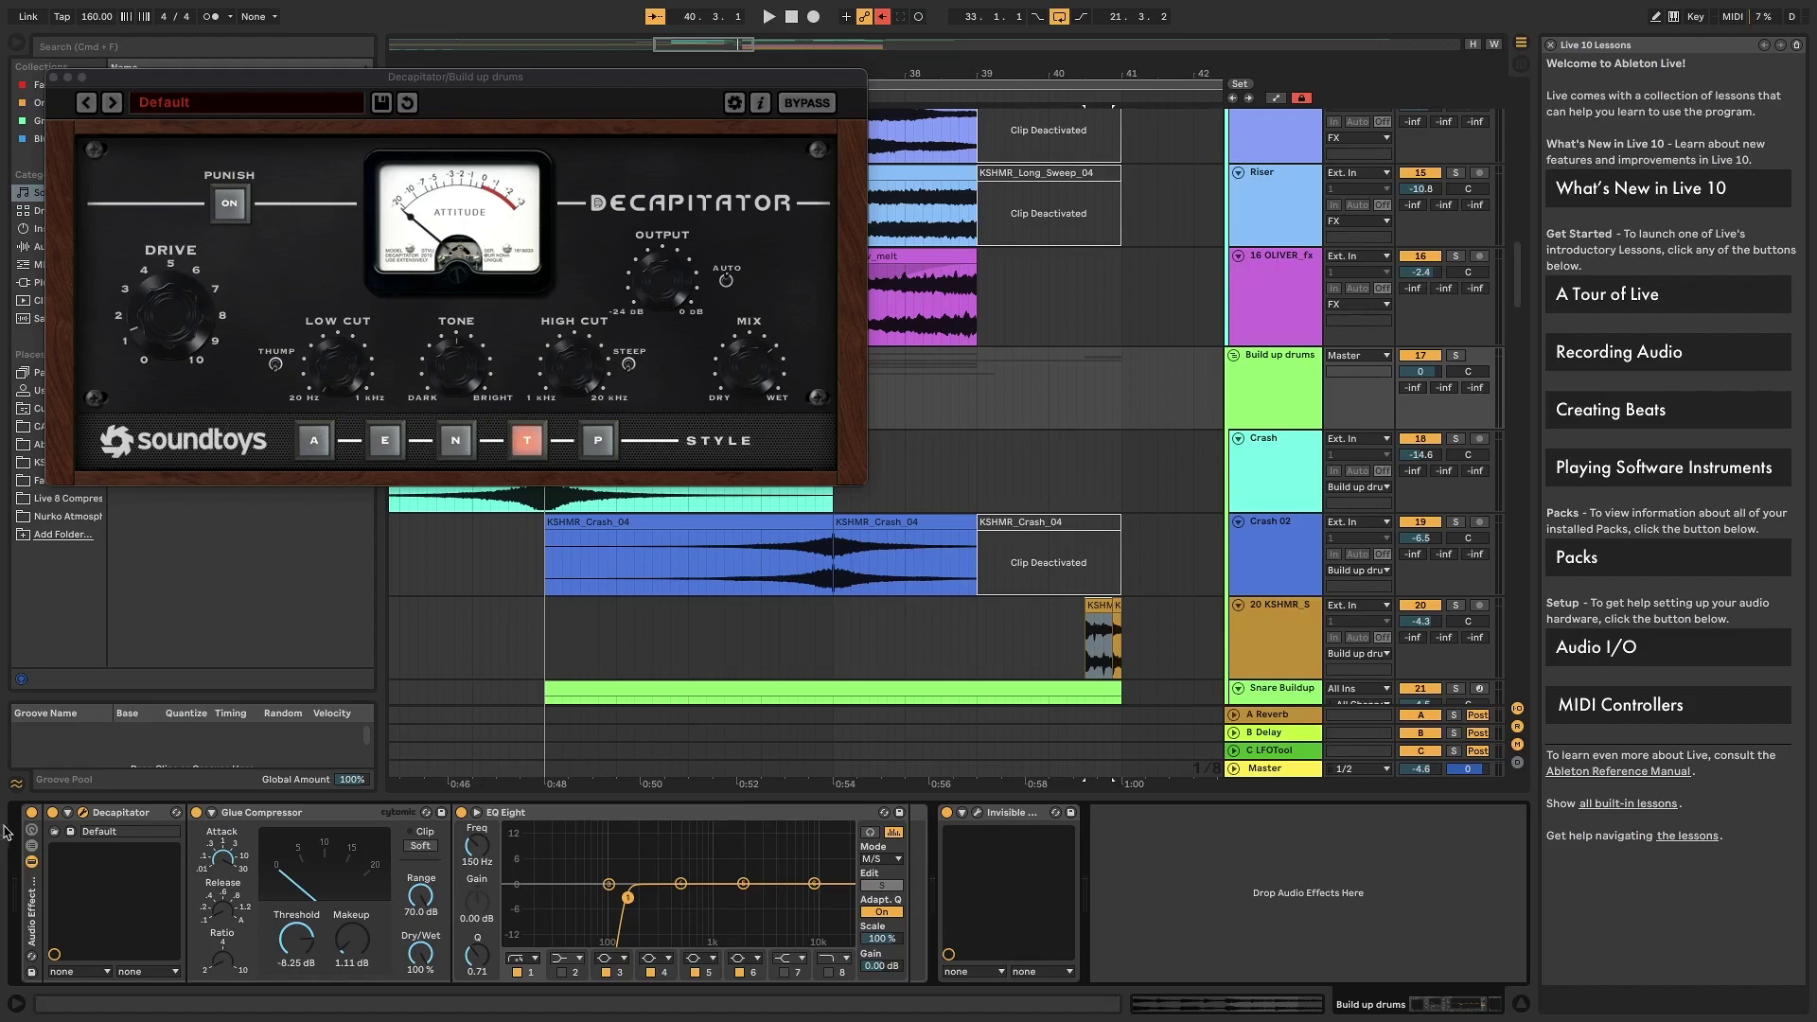
- Bypass the Glue Compressor and EQ Eight on the Build up drums group and bring its device chain into view
left_click(196, 812)
left_click(461, 812)
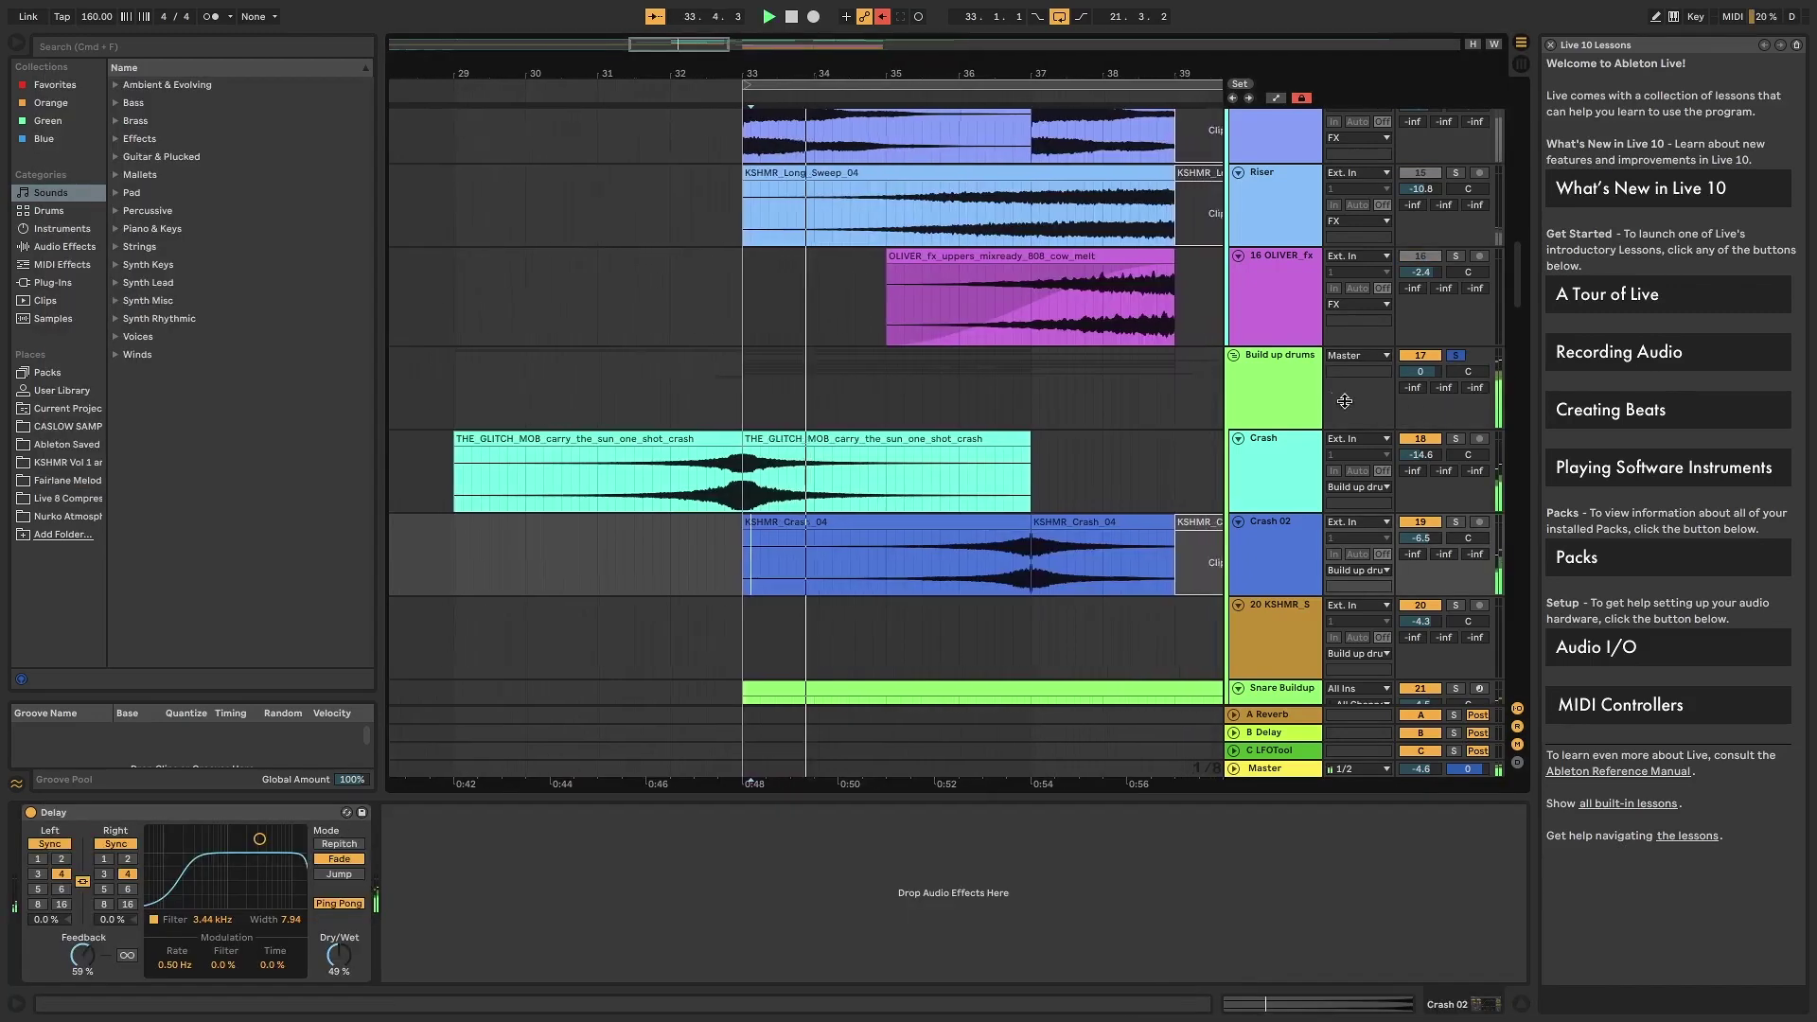
left_click(1301, 404)
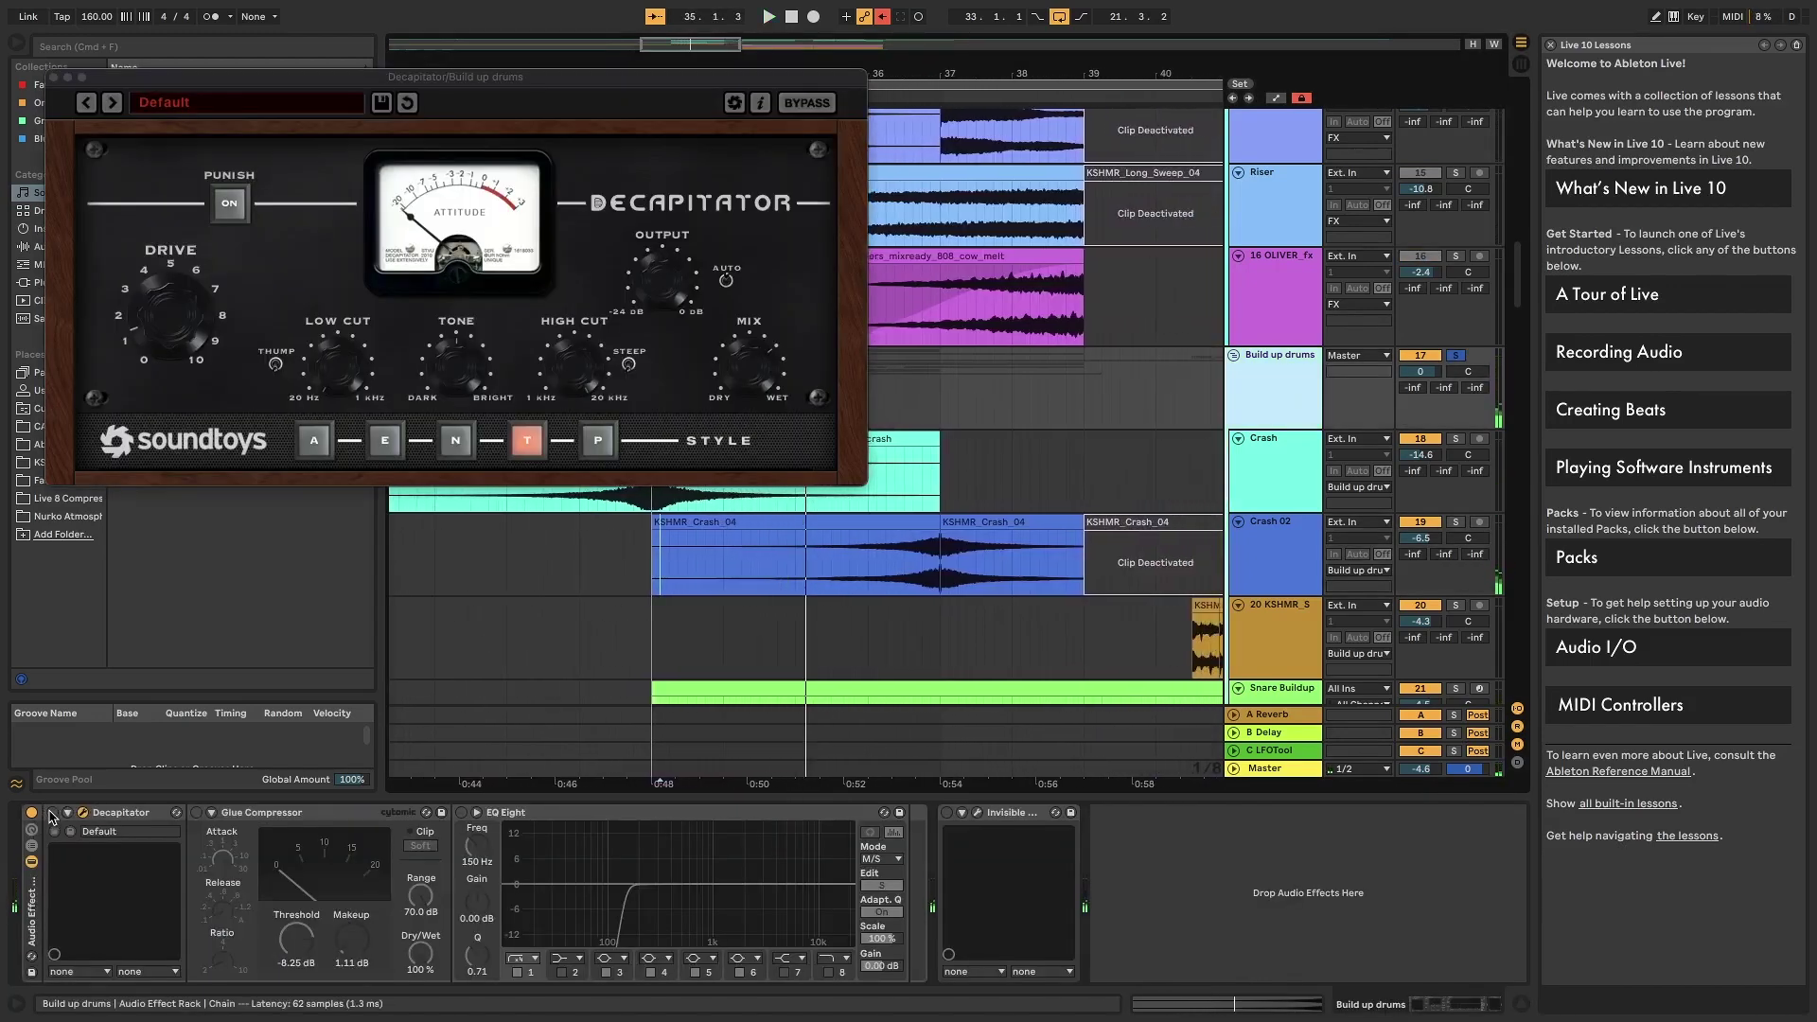
- Play the soloed Build up drums group with Decapitator toggled on and off, and turn on the Glue Compressor for another playback
left_click(52, 814)
key("space")
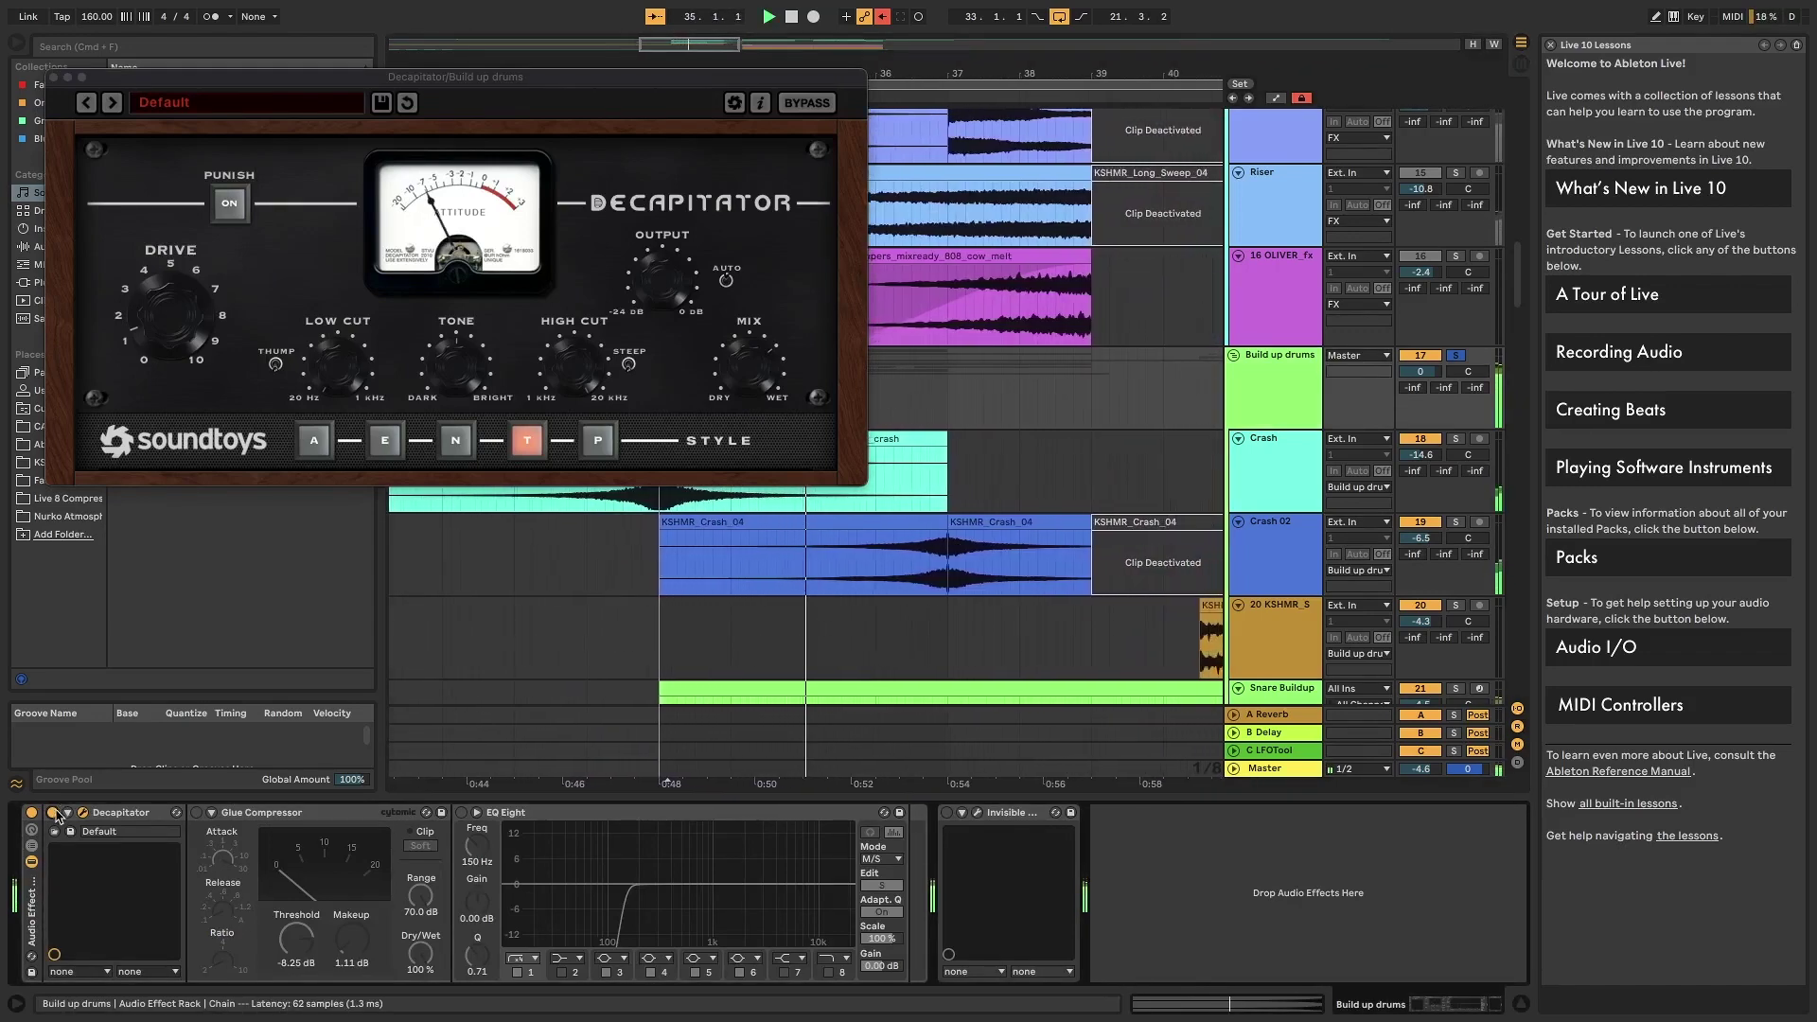
left_click(52, 814)
key("space")
key("space")
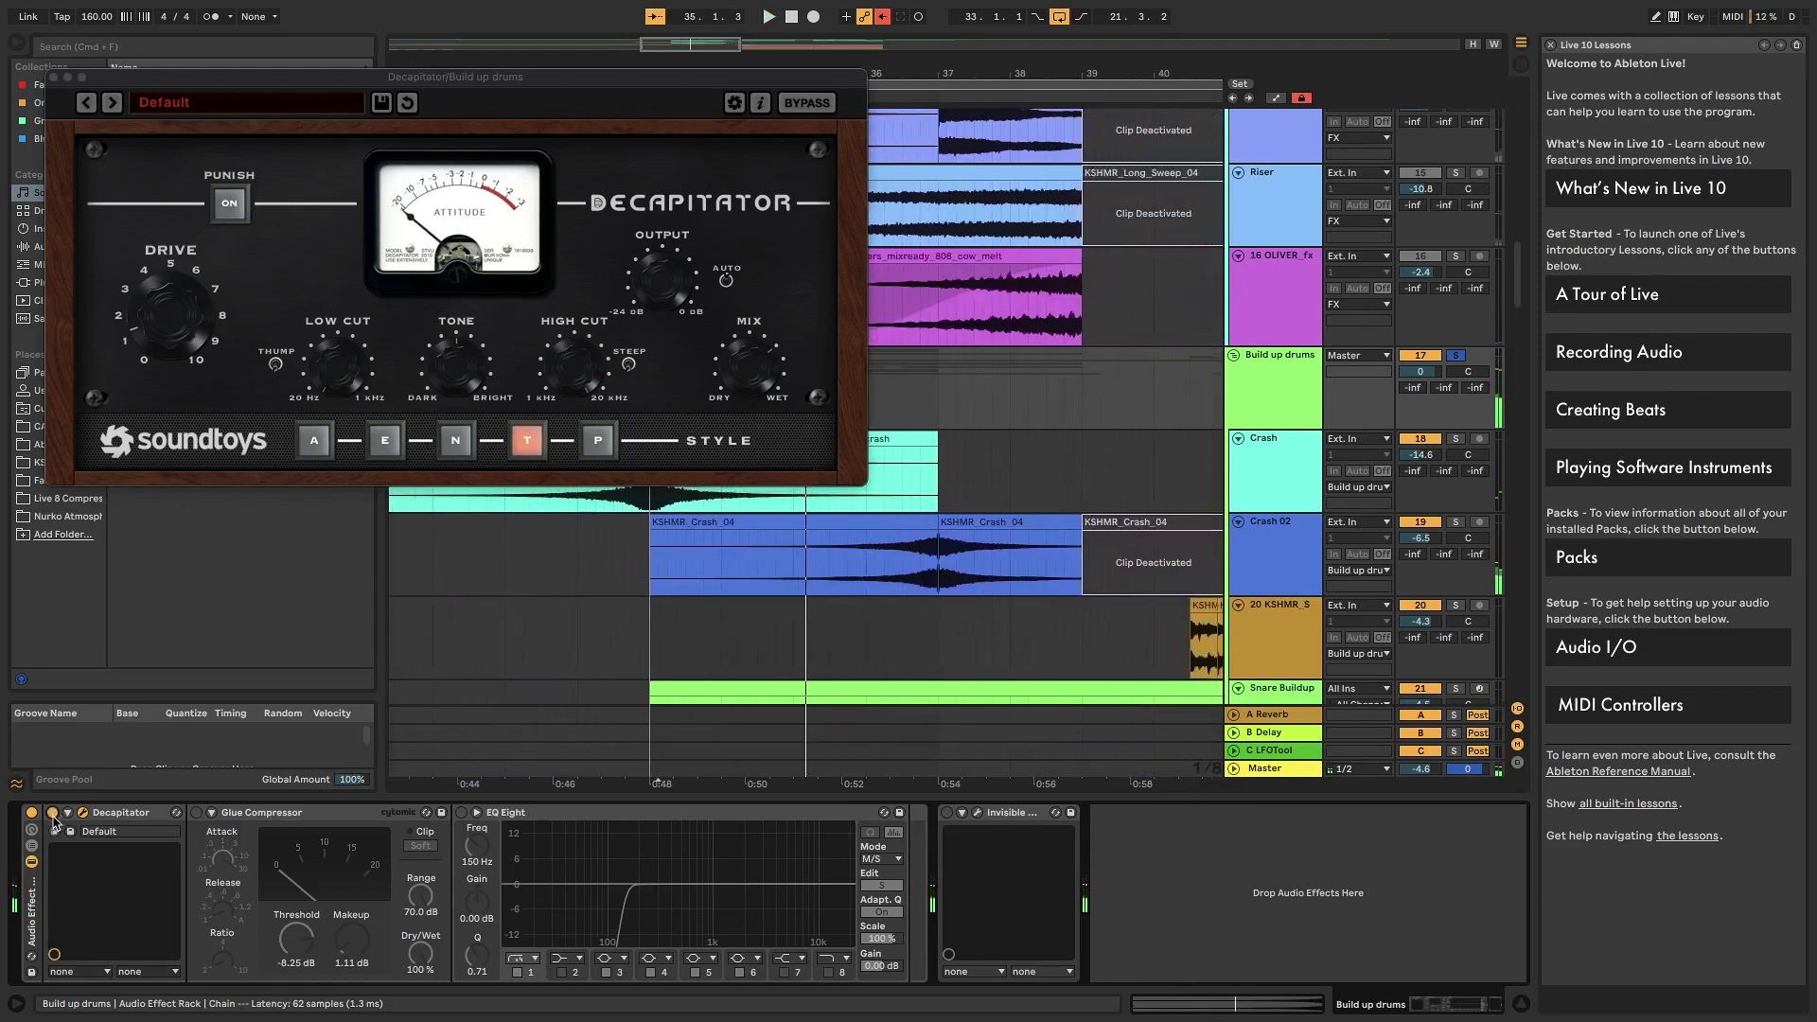
key("space")
key("space")
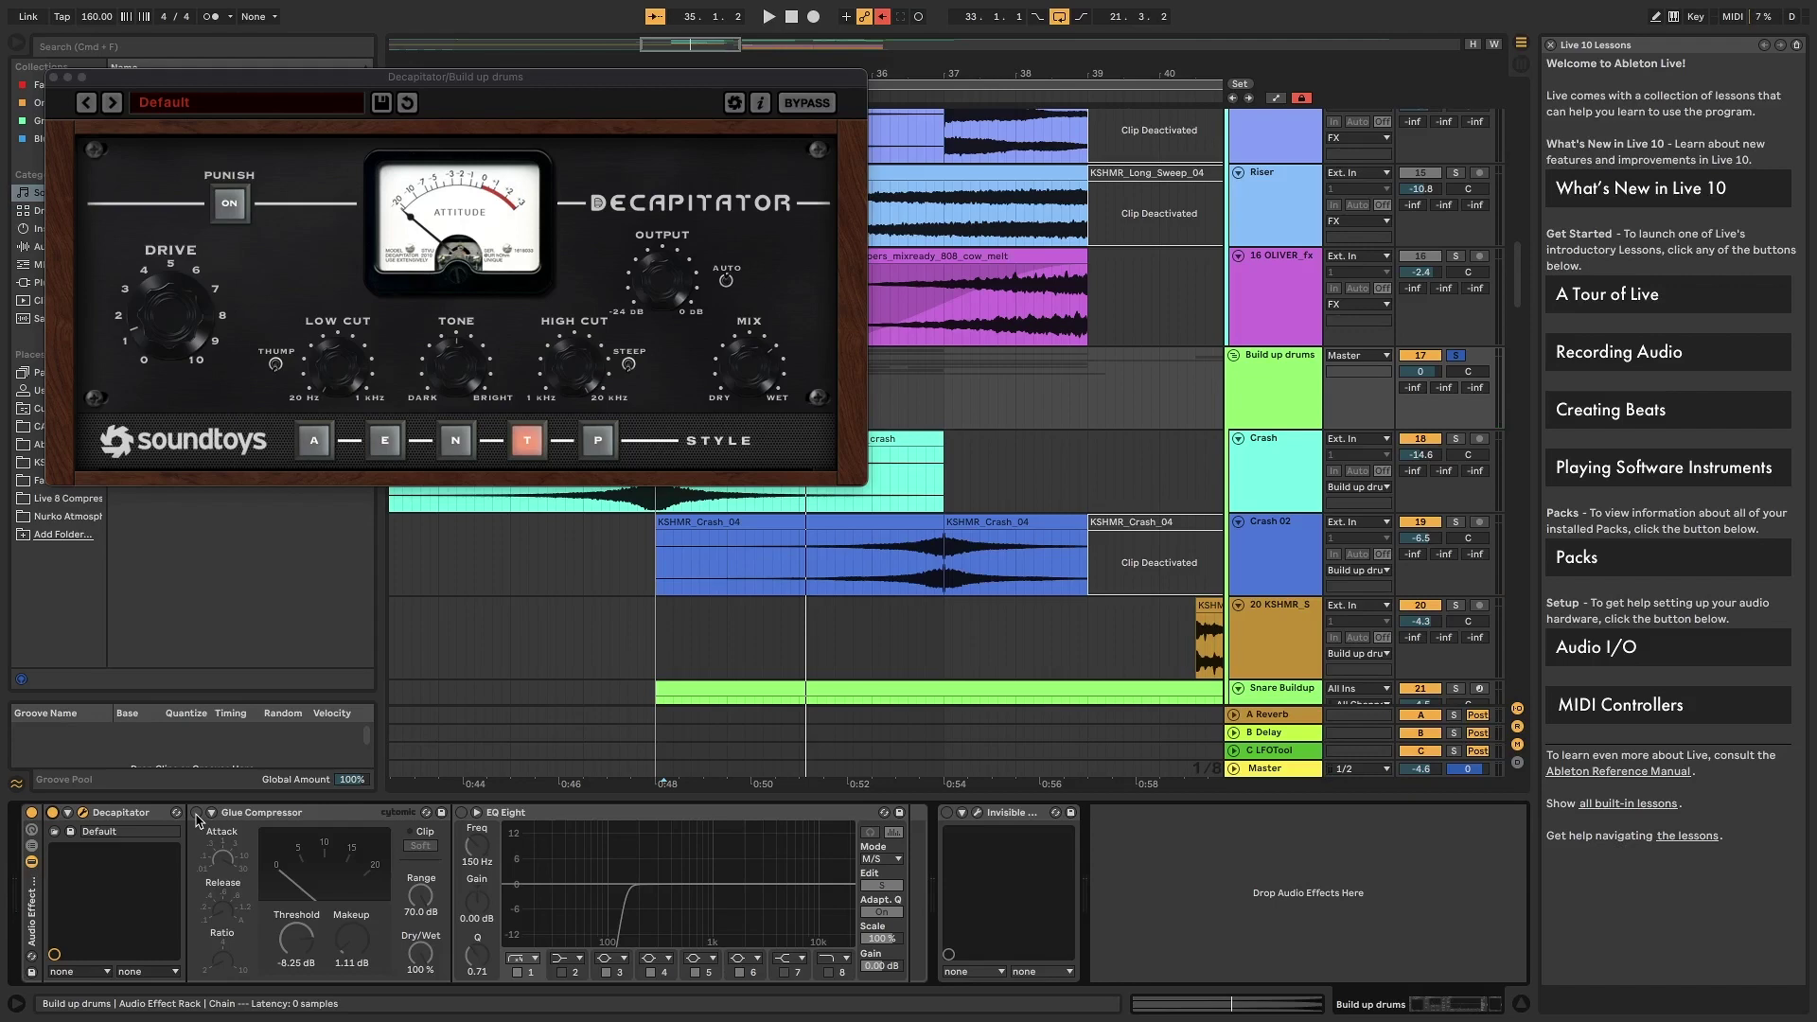
left_click(196, 812)
key("space")
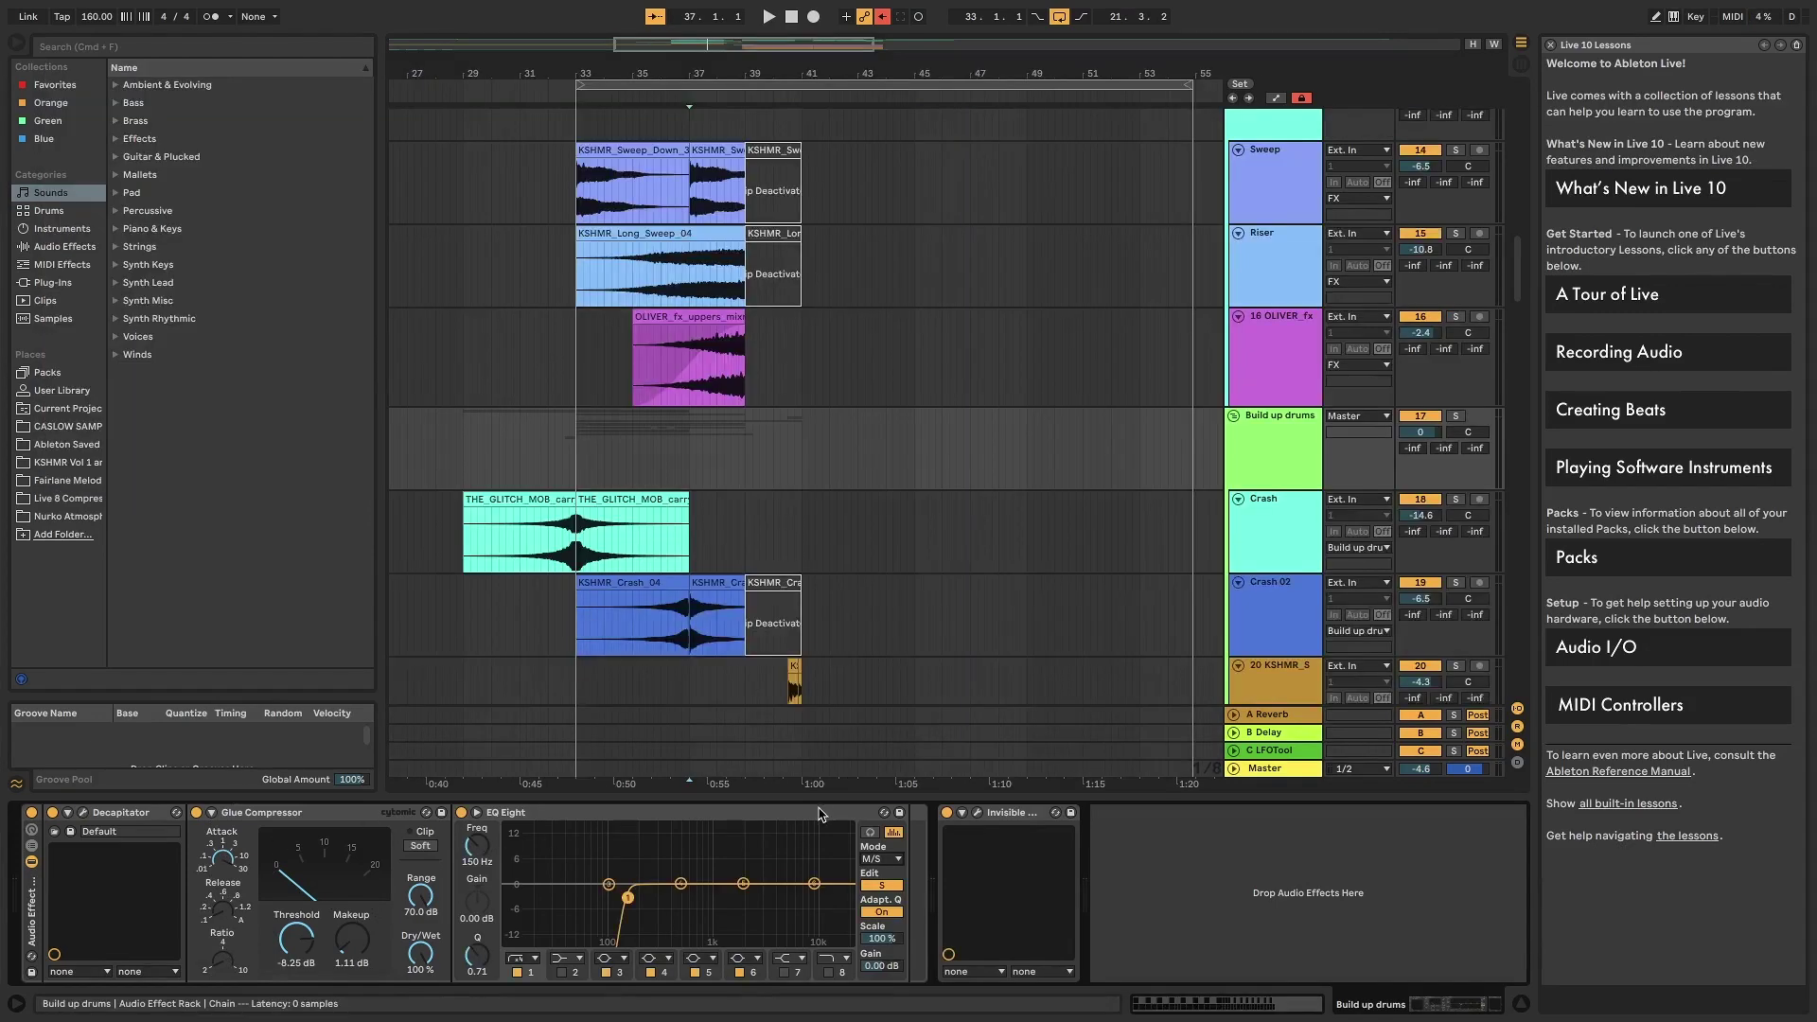
- Compare EQ Eight's mid and side curves in M/S mode, and play the drums with the side curve's low-cut band switched on
left_click(820, 814)
left_click(894, 857)
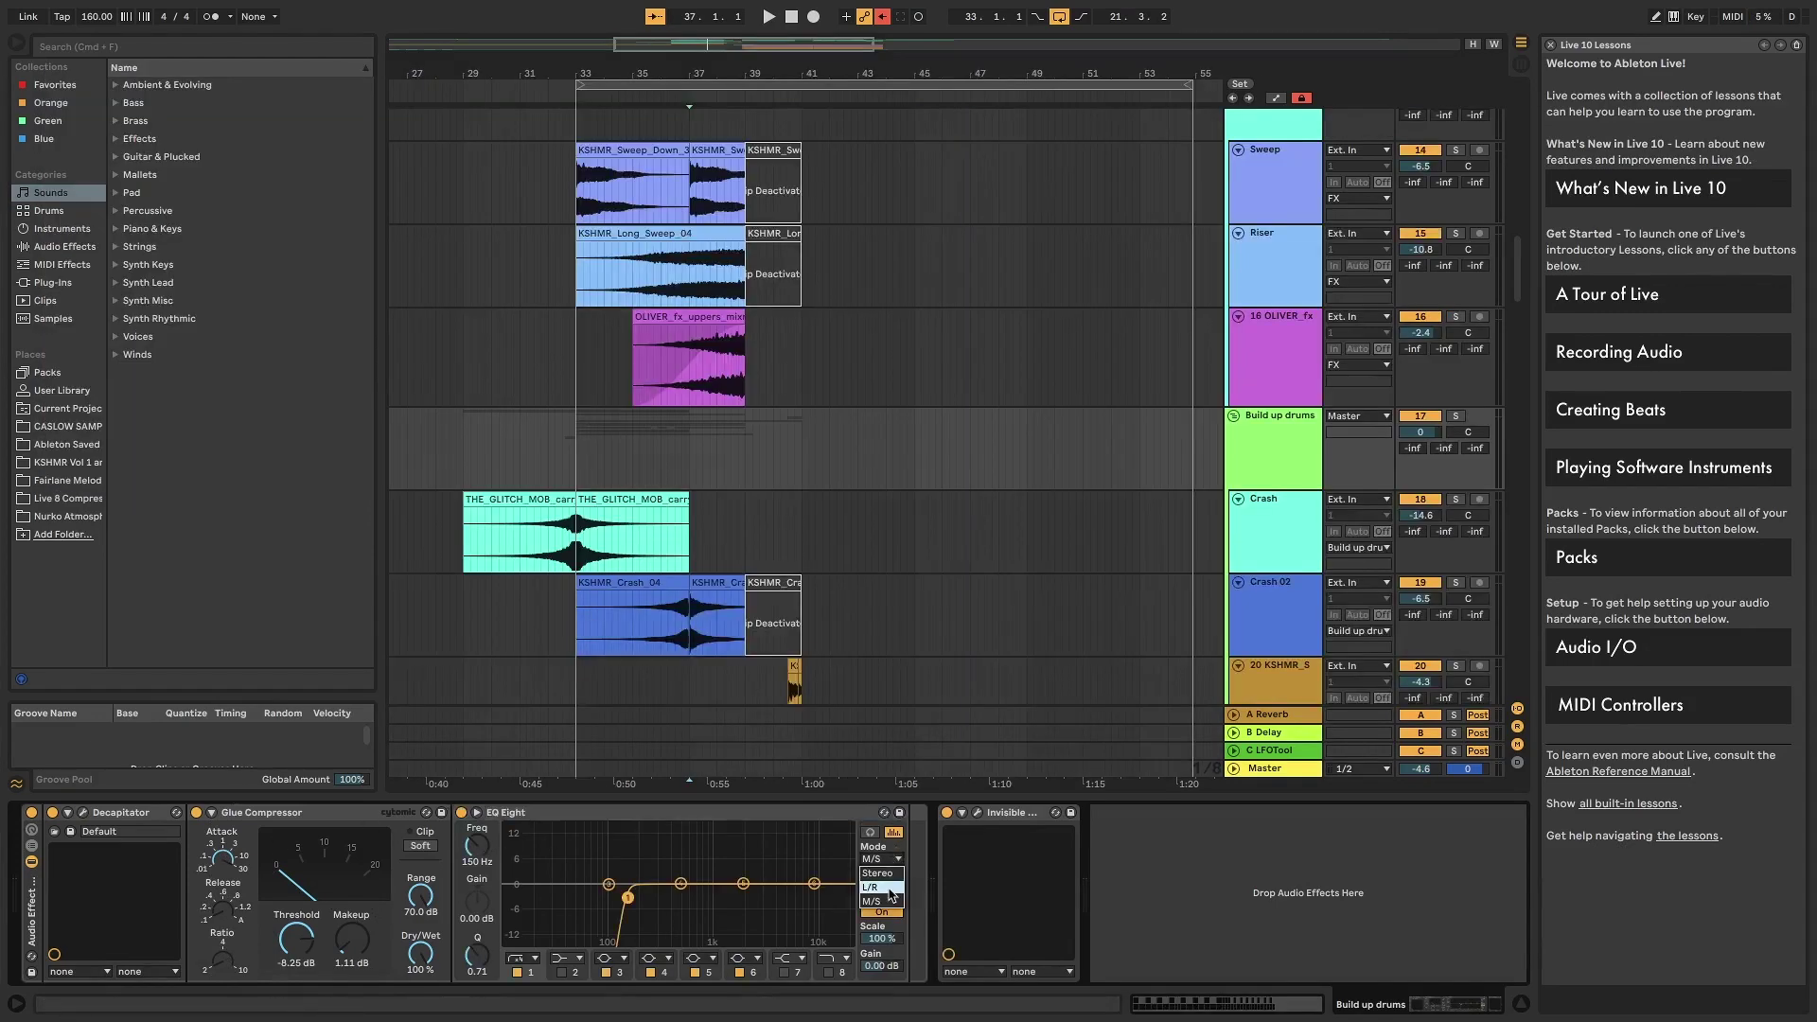
left_click(890, 849)
left_click(890, 885)
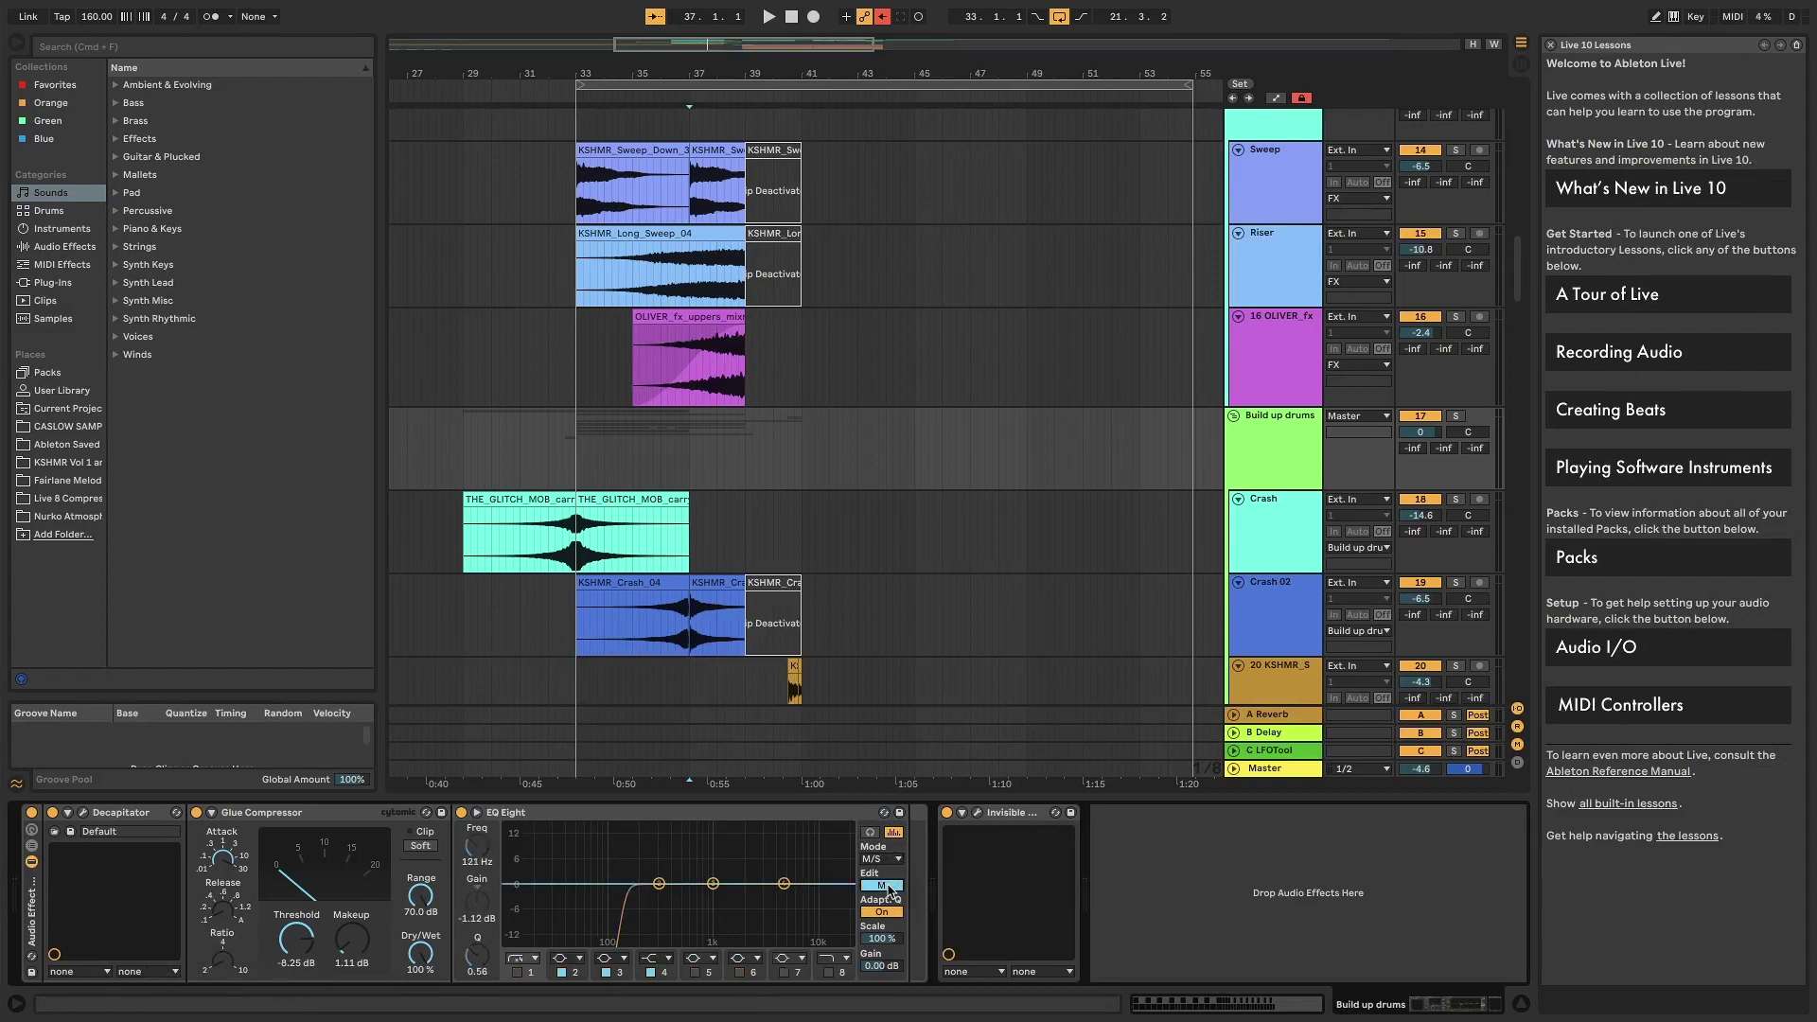
left_click(889, 885)
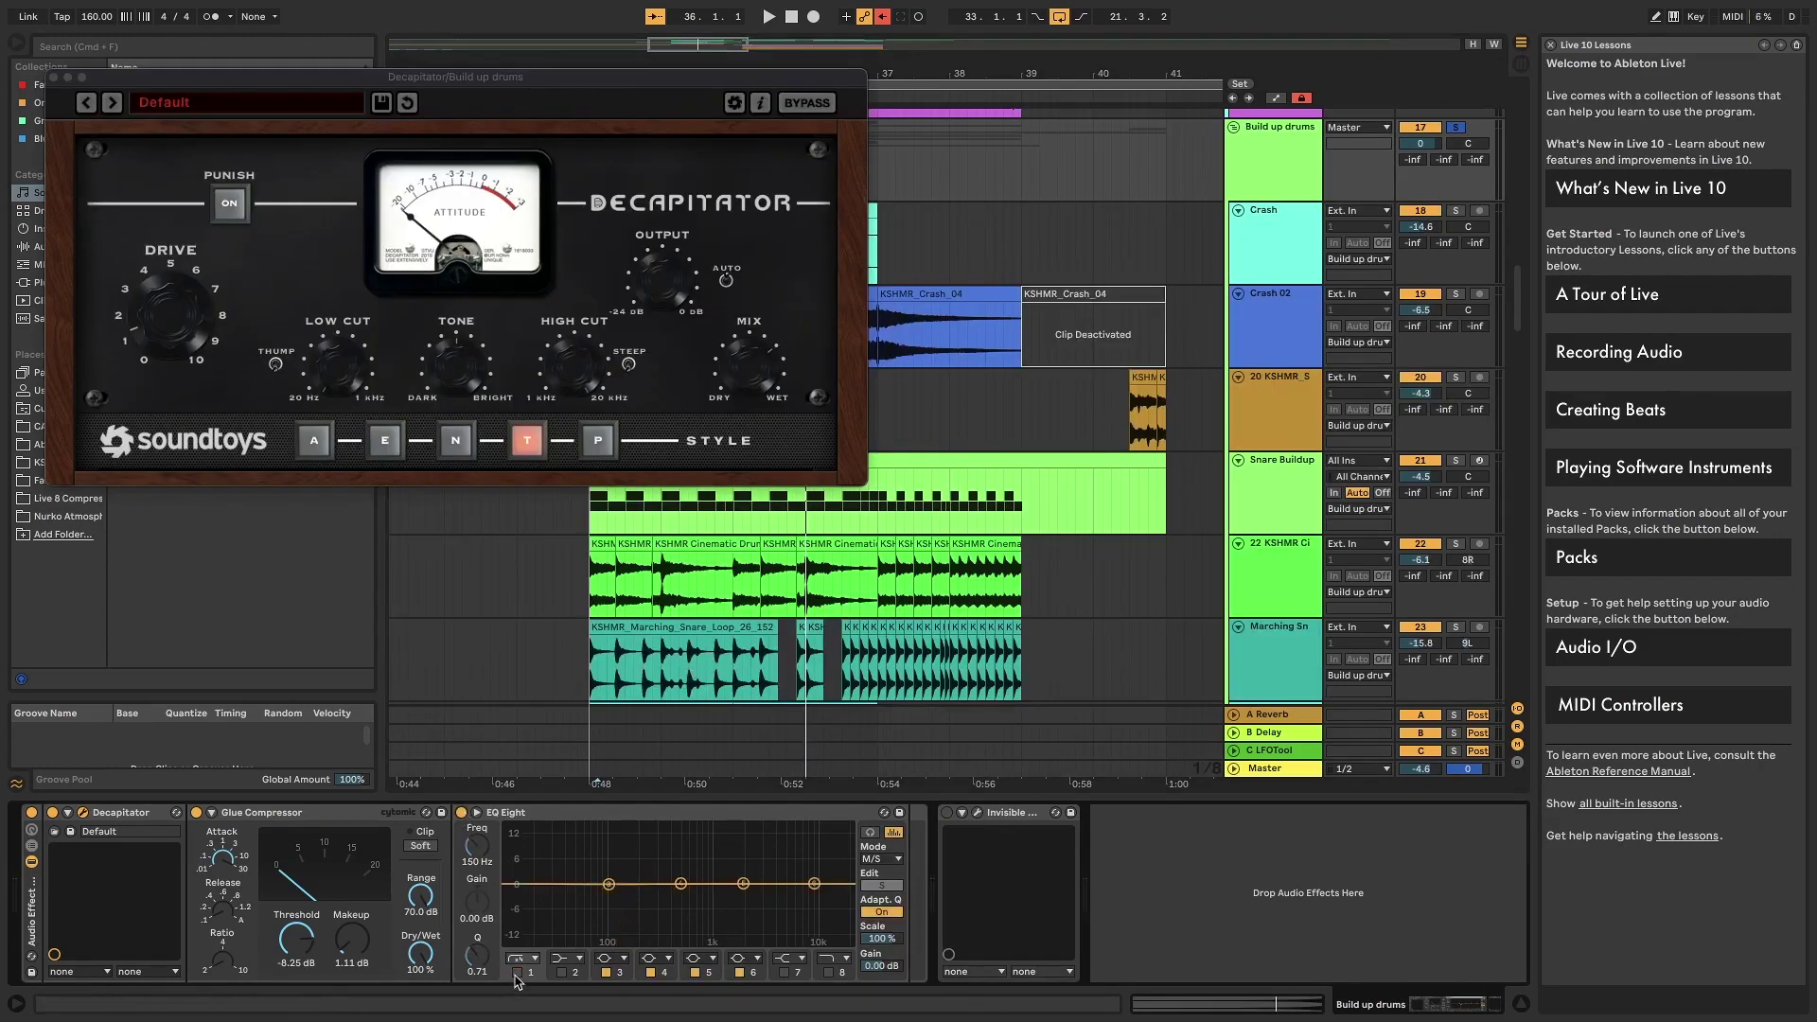
key("space")
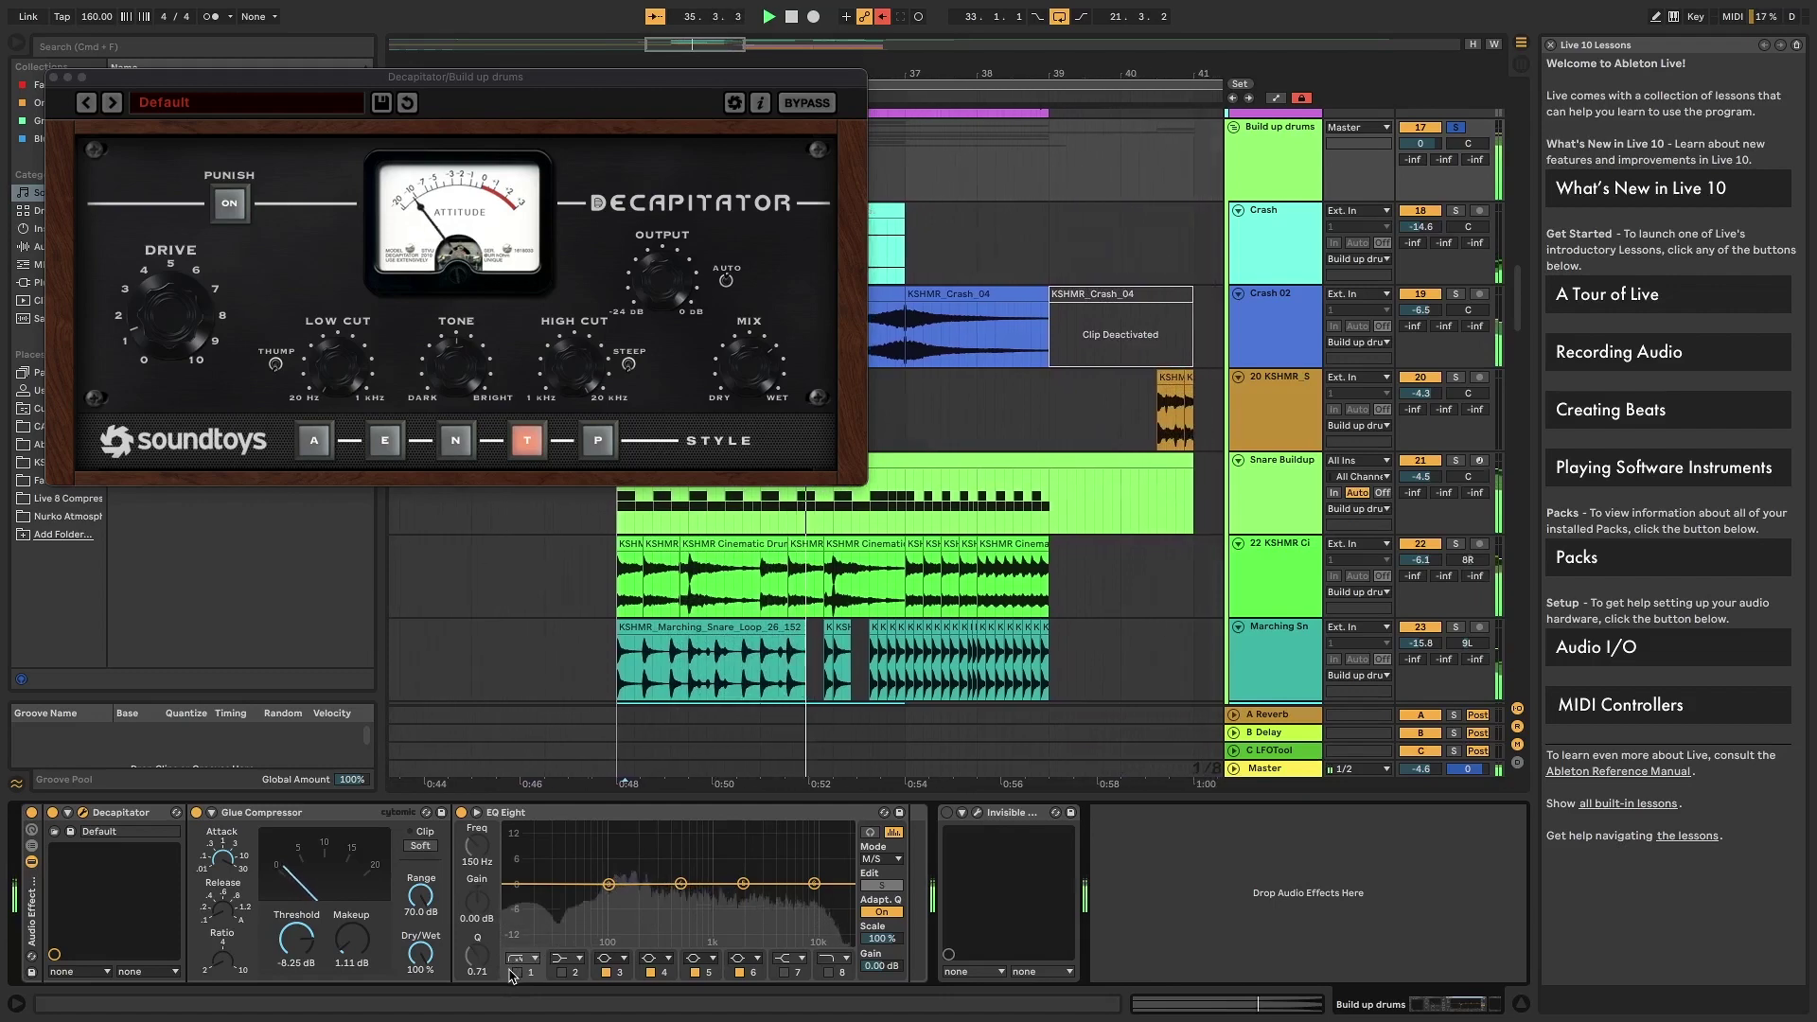
left_click(515, 972)
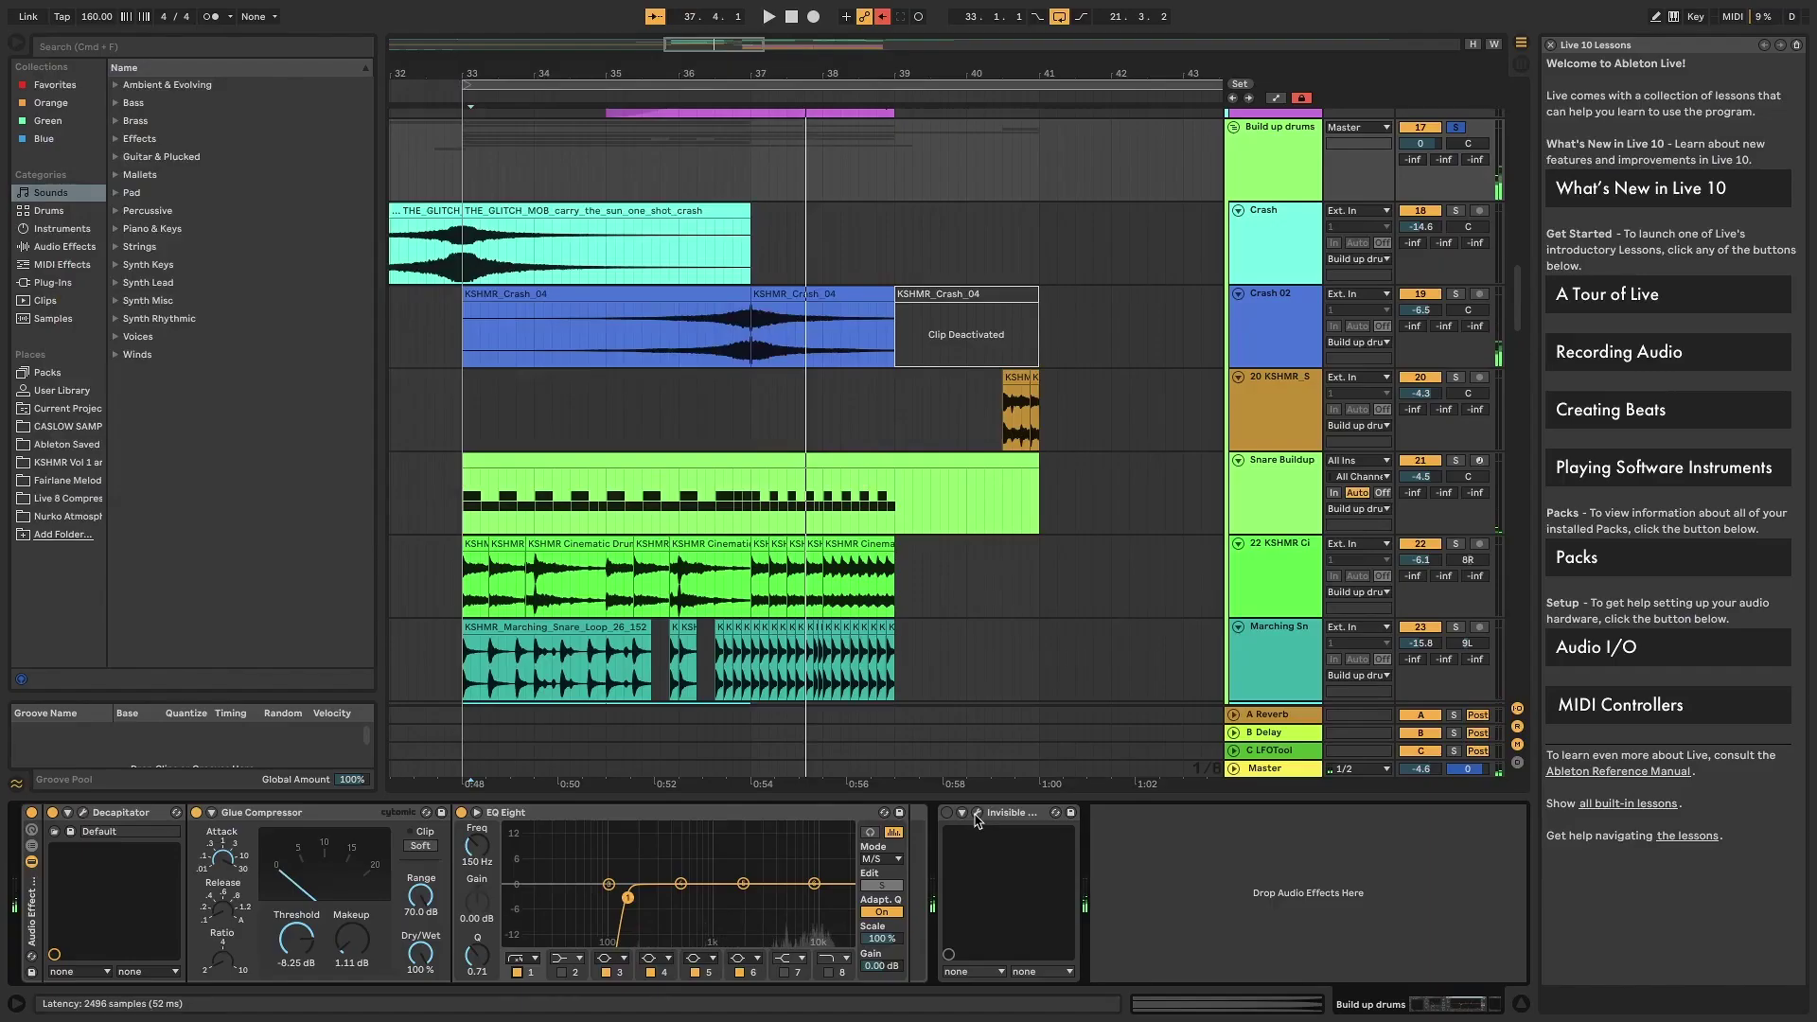
- Open the Invisible Limiter on the Build up drums group and check its Overshoot modes, keeping Clip selected
left_click(977, 813)
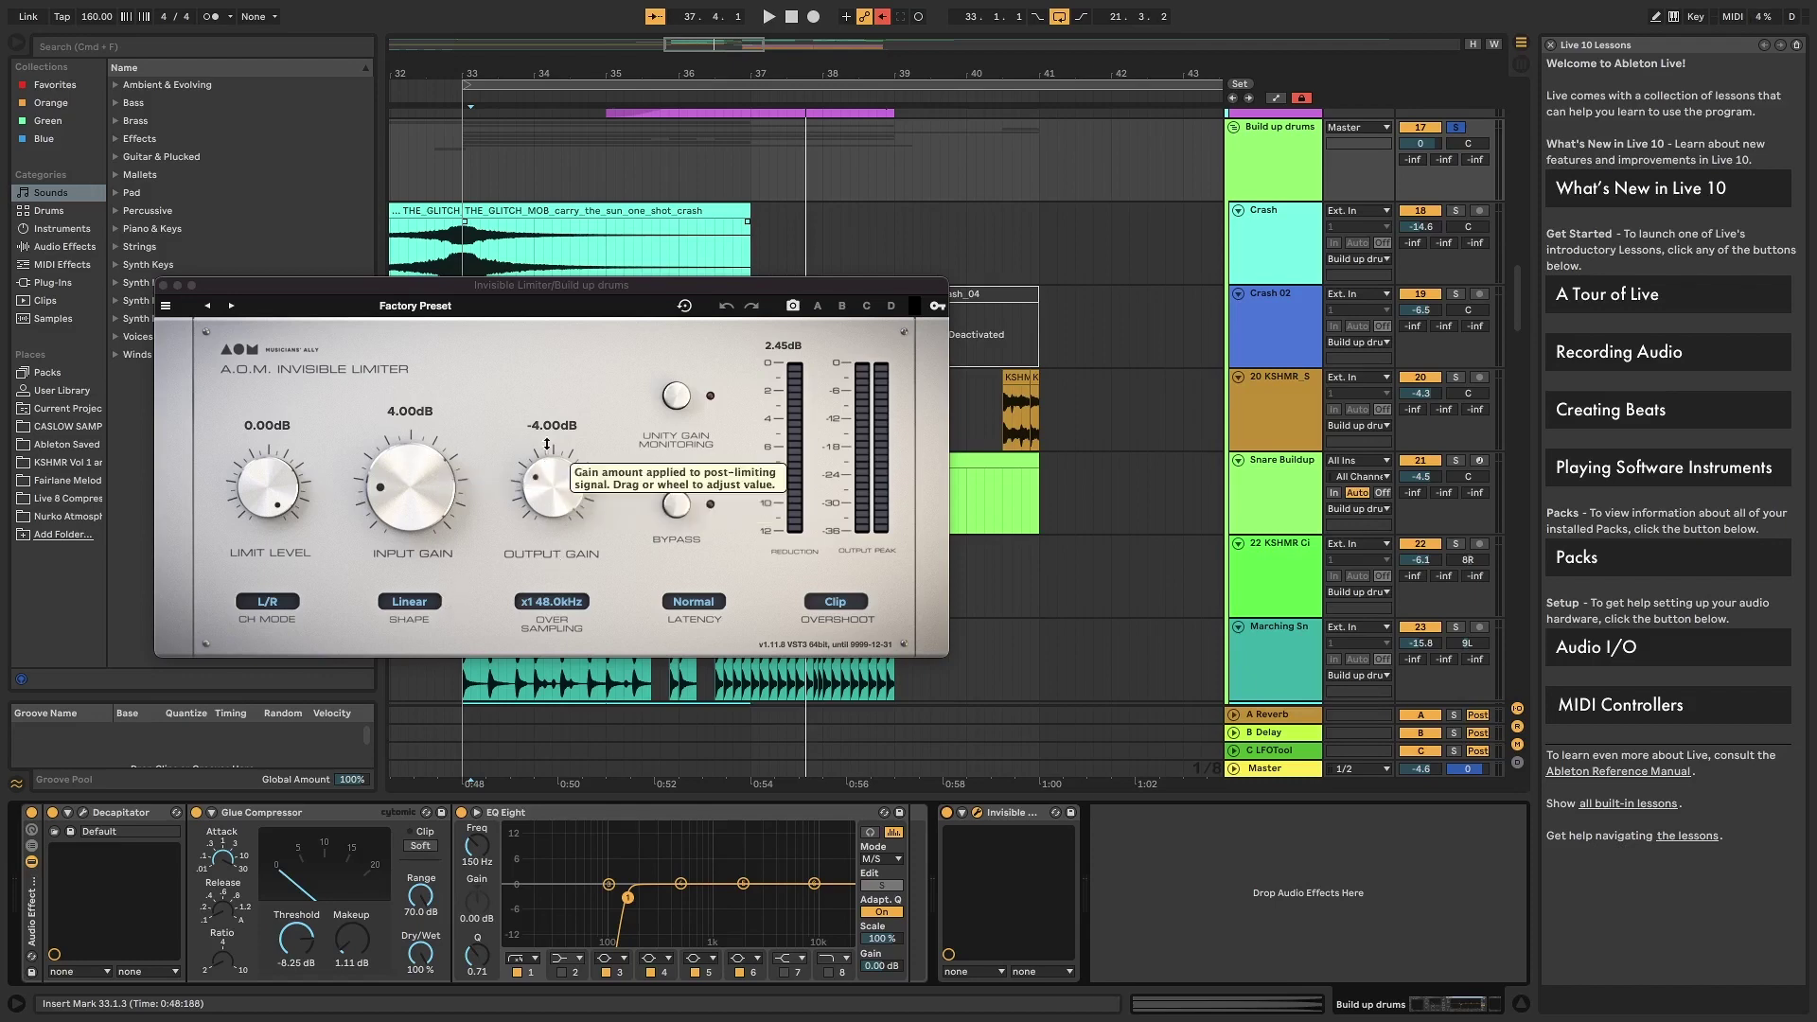
left_click(834, 601)
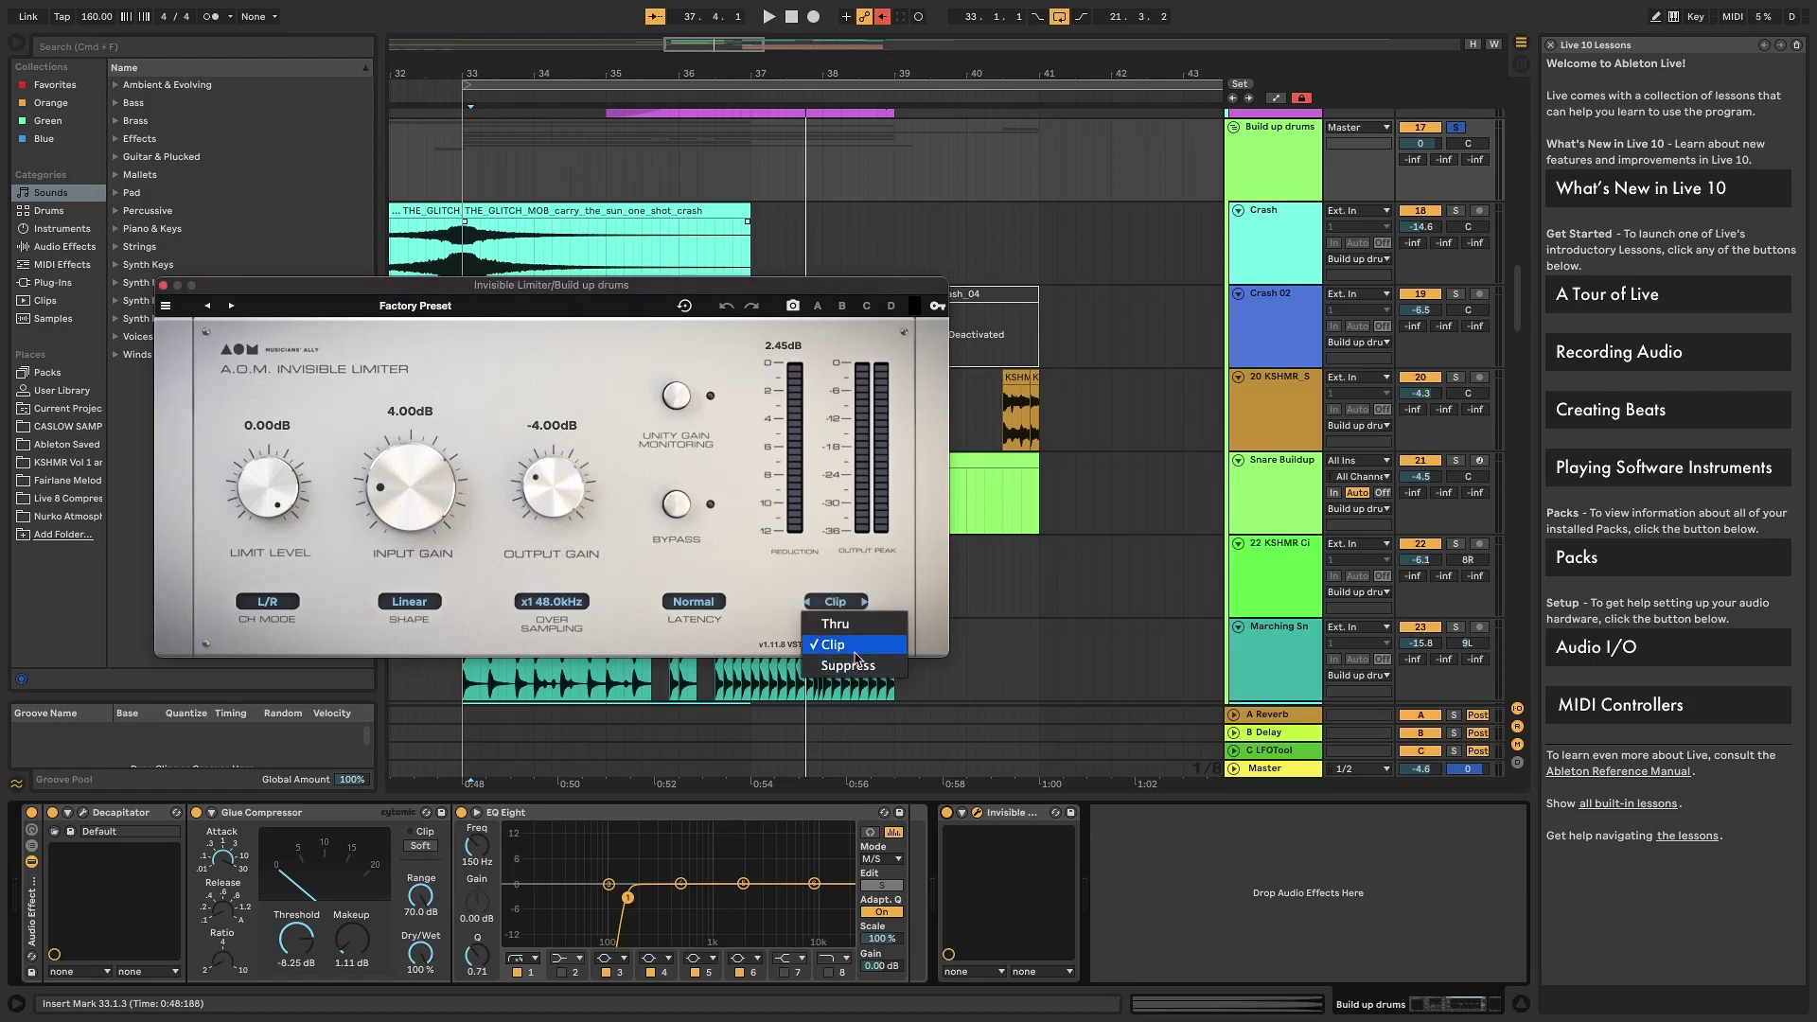
left_click(857, 655)
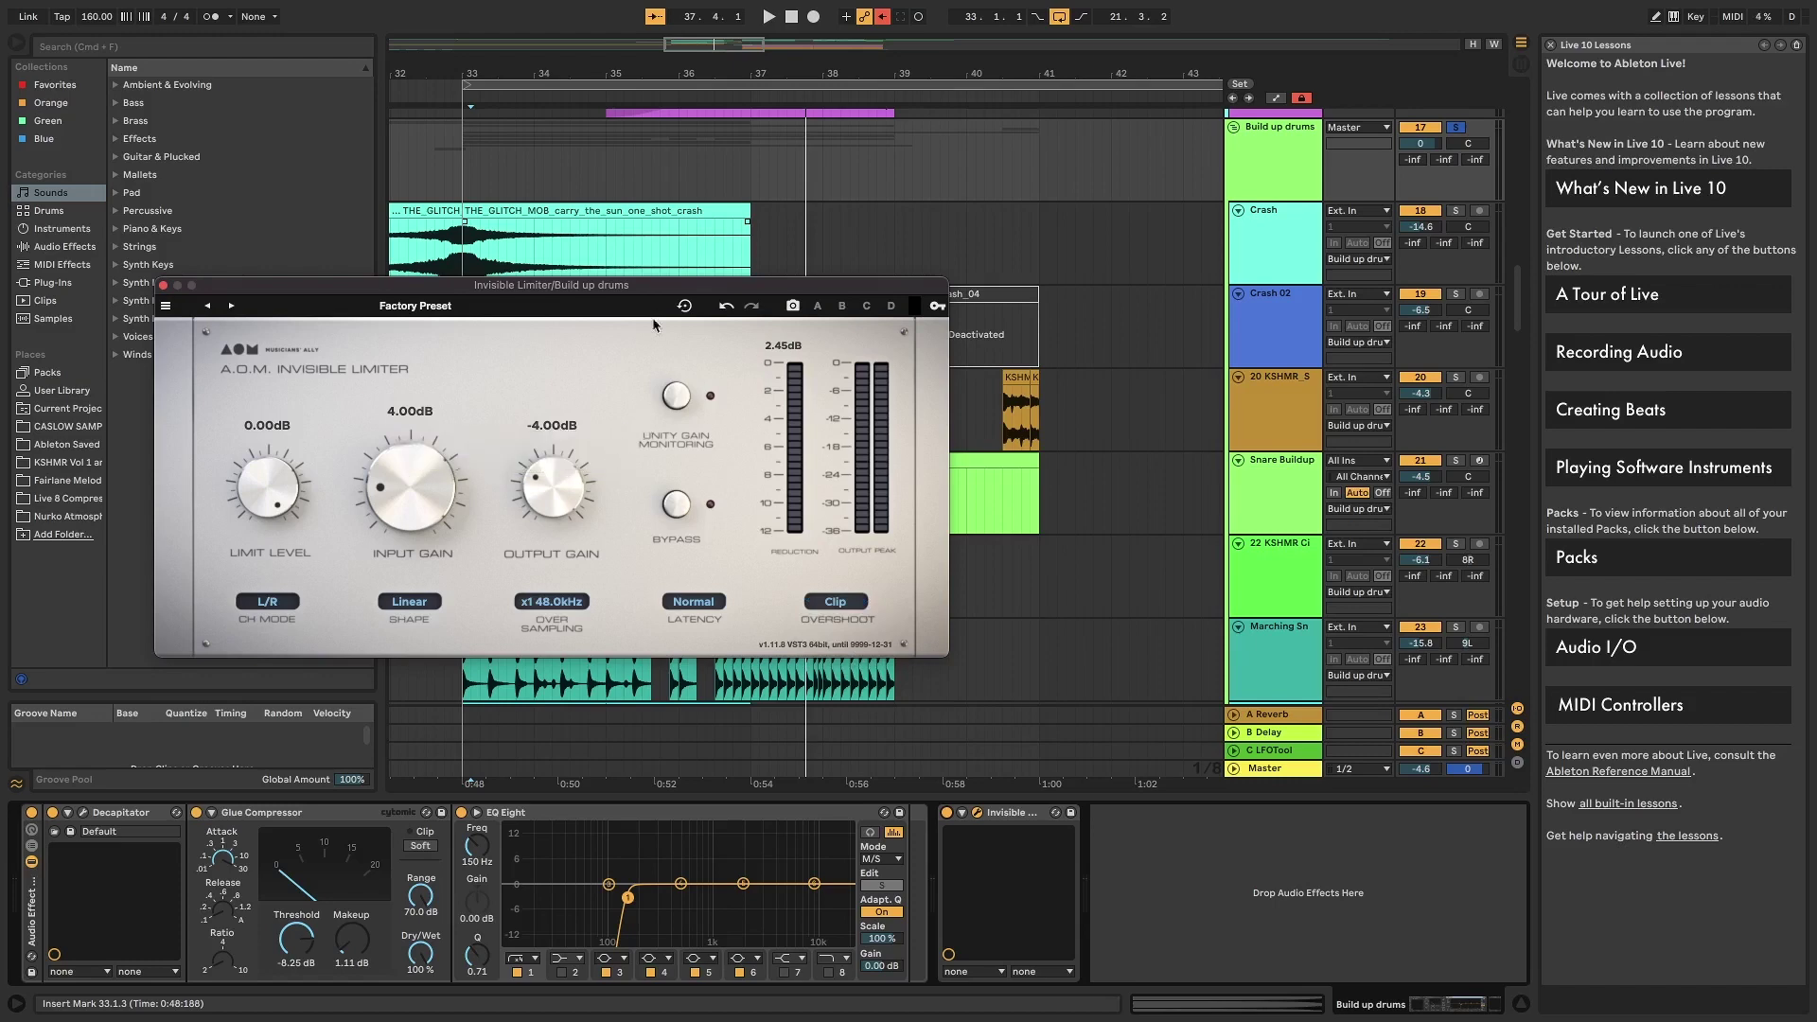
- Play the soloed Build up drums group while toggling its effects rack and Invisible Limiter to compare the processed and unprocessed sound
key("space")
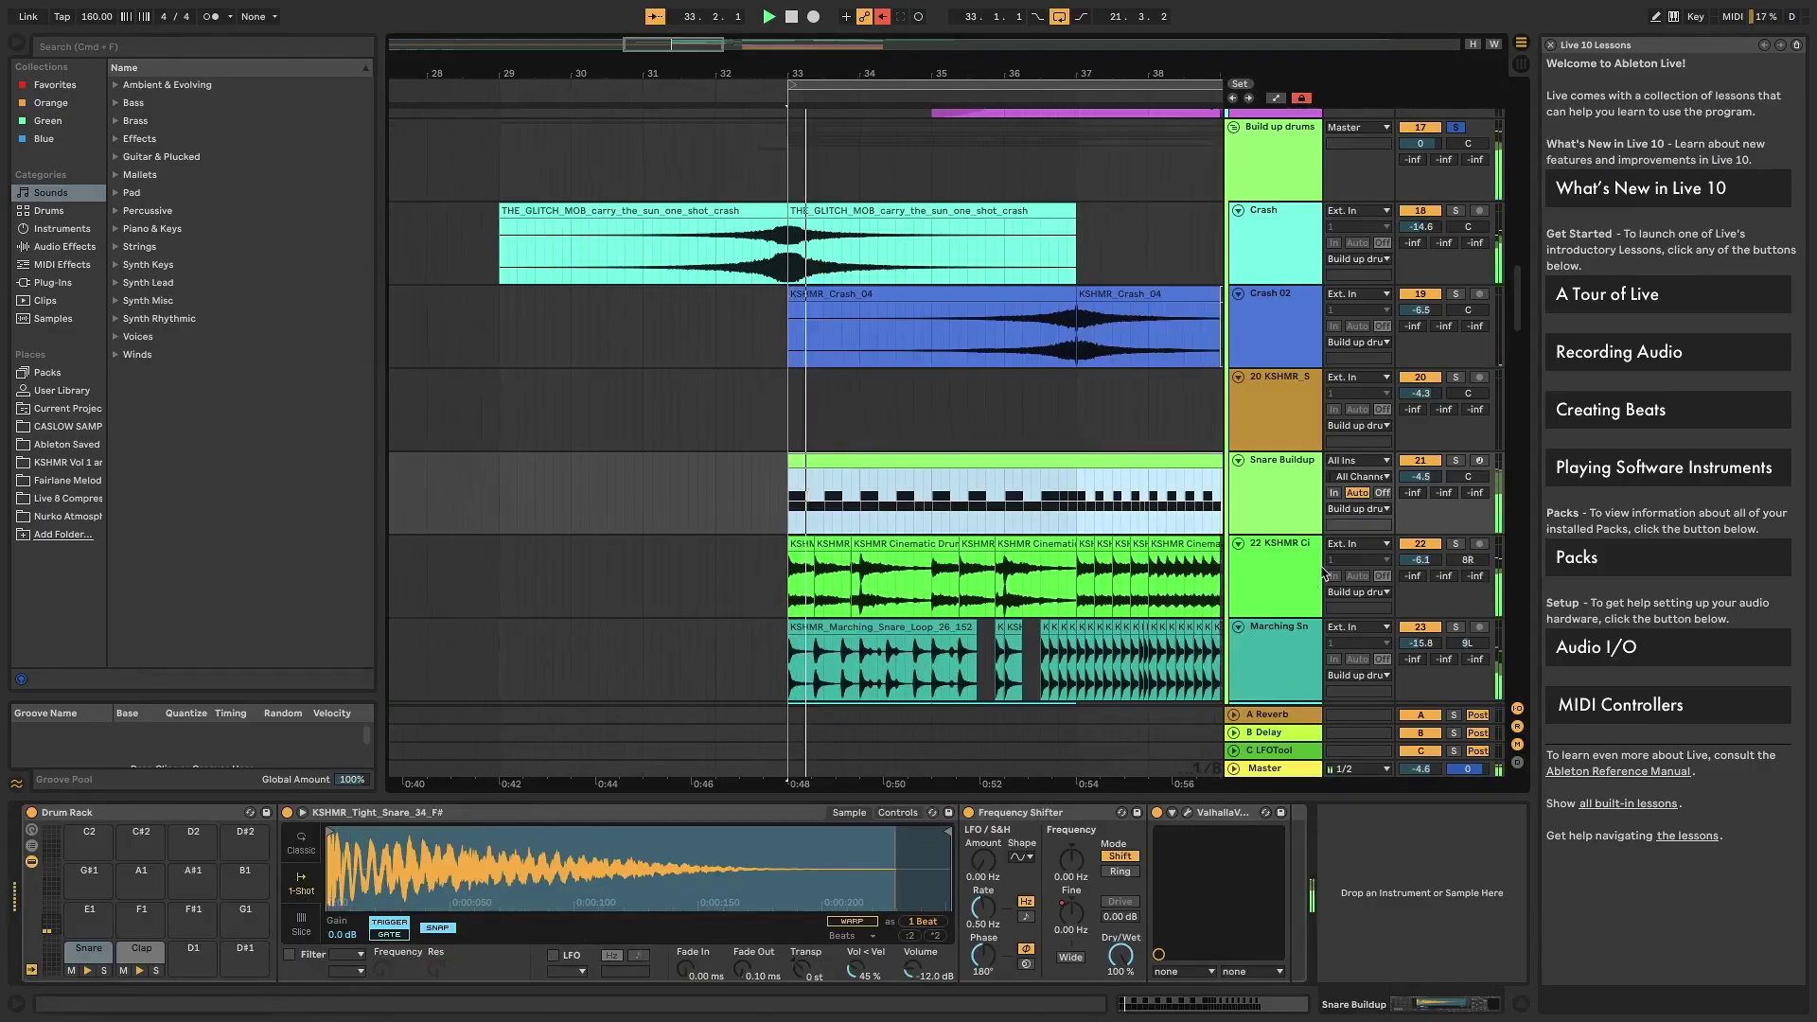
left_click(1262, 149)
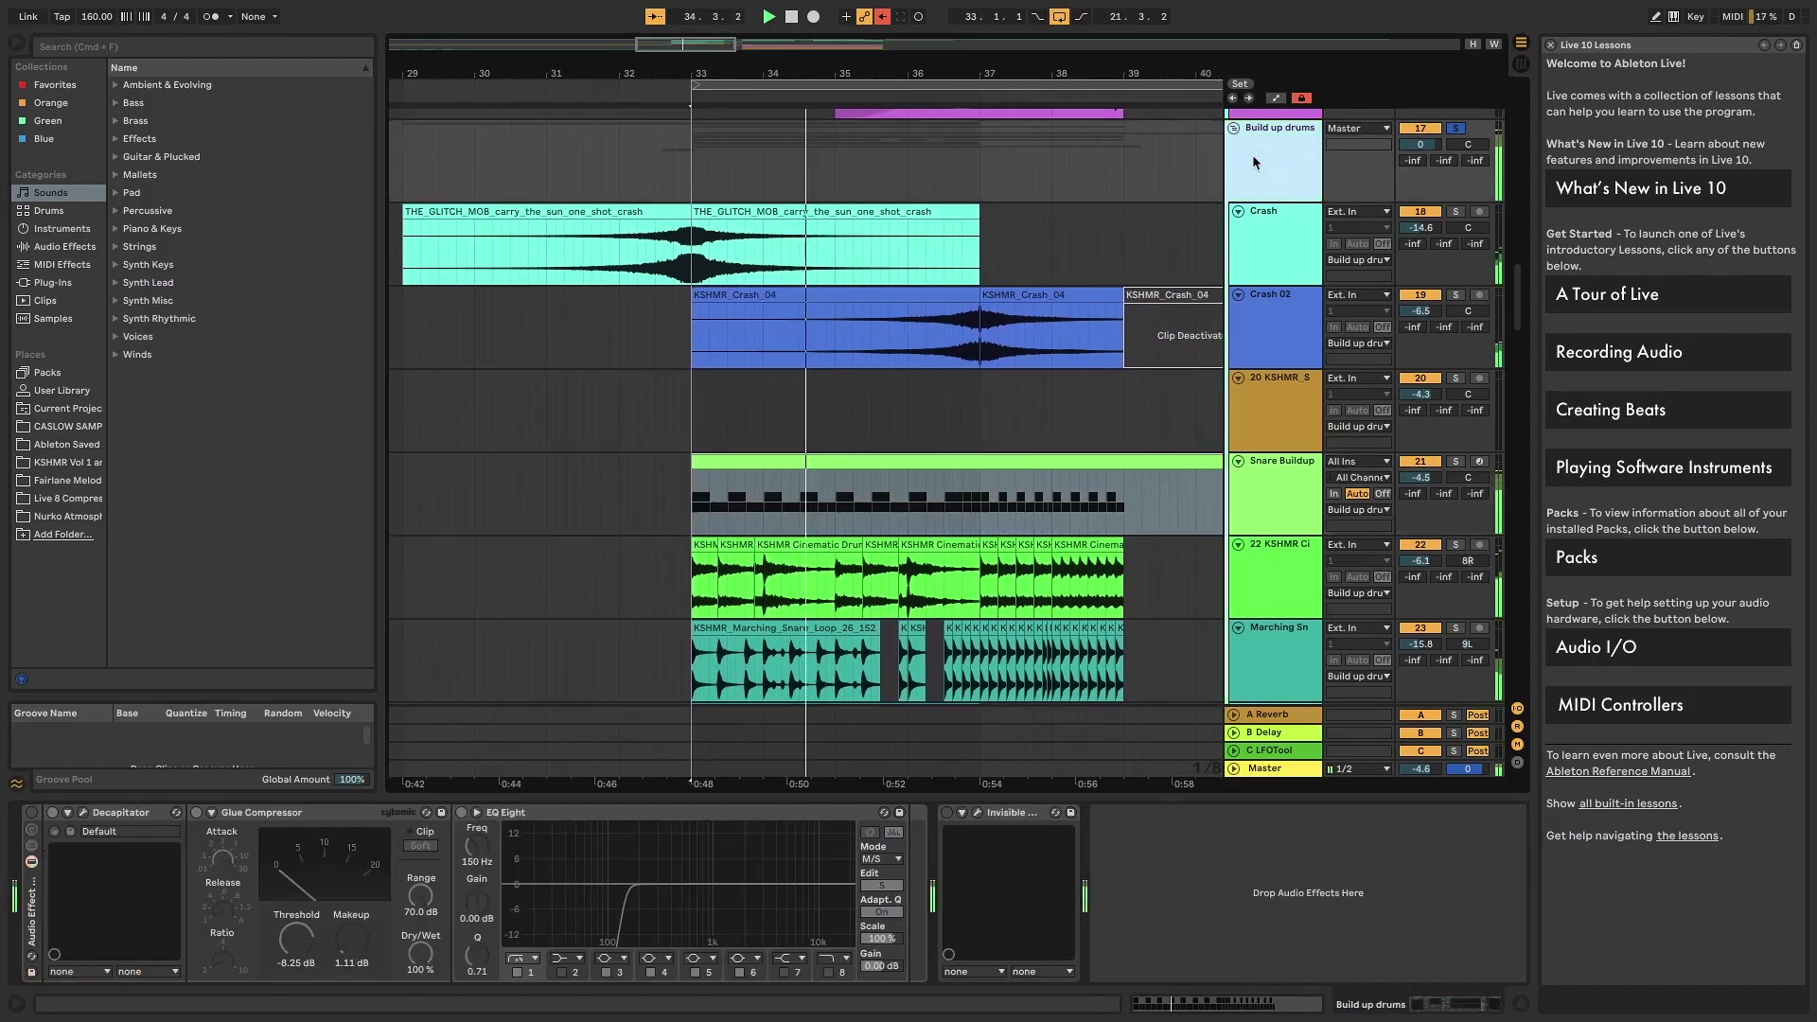
left_click(947, 813)
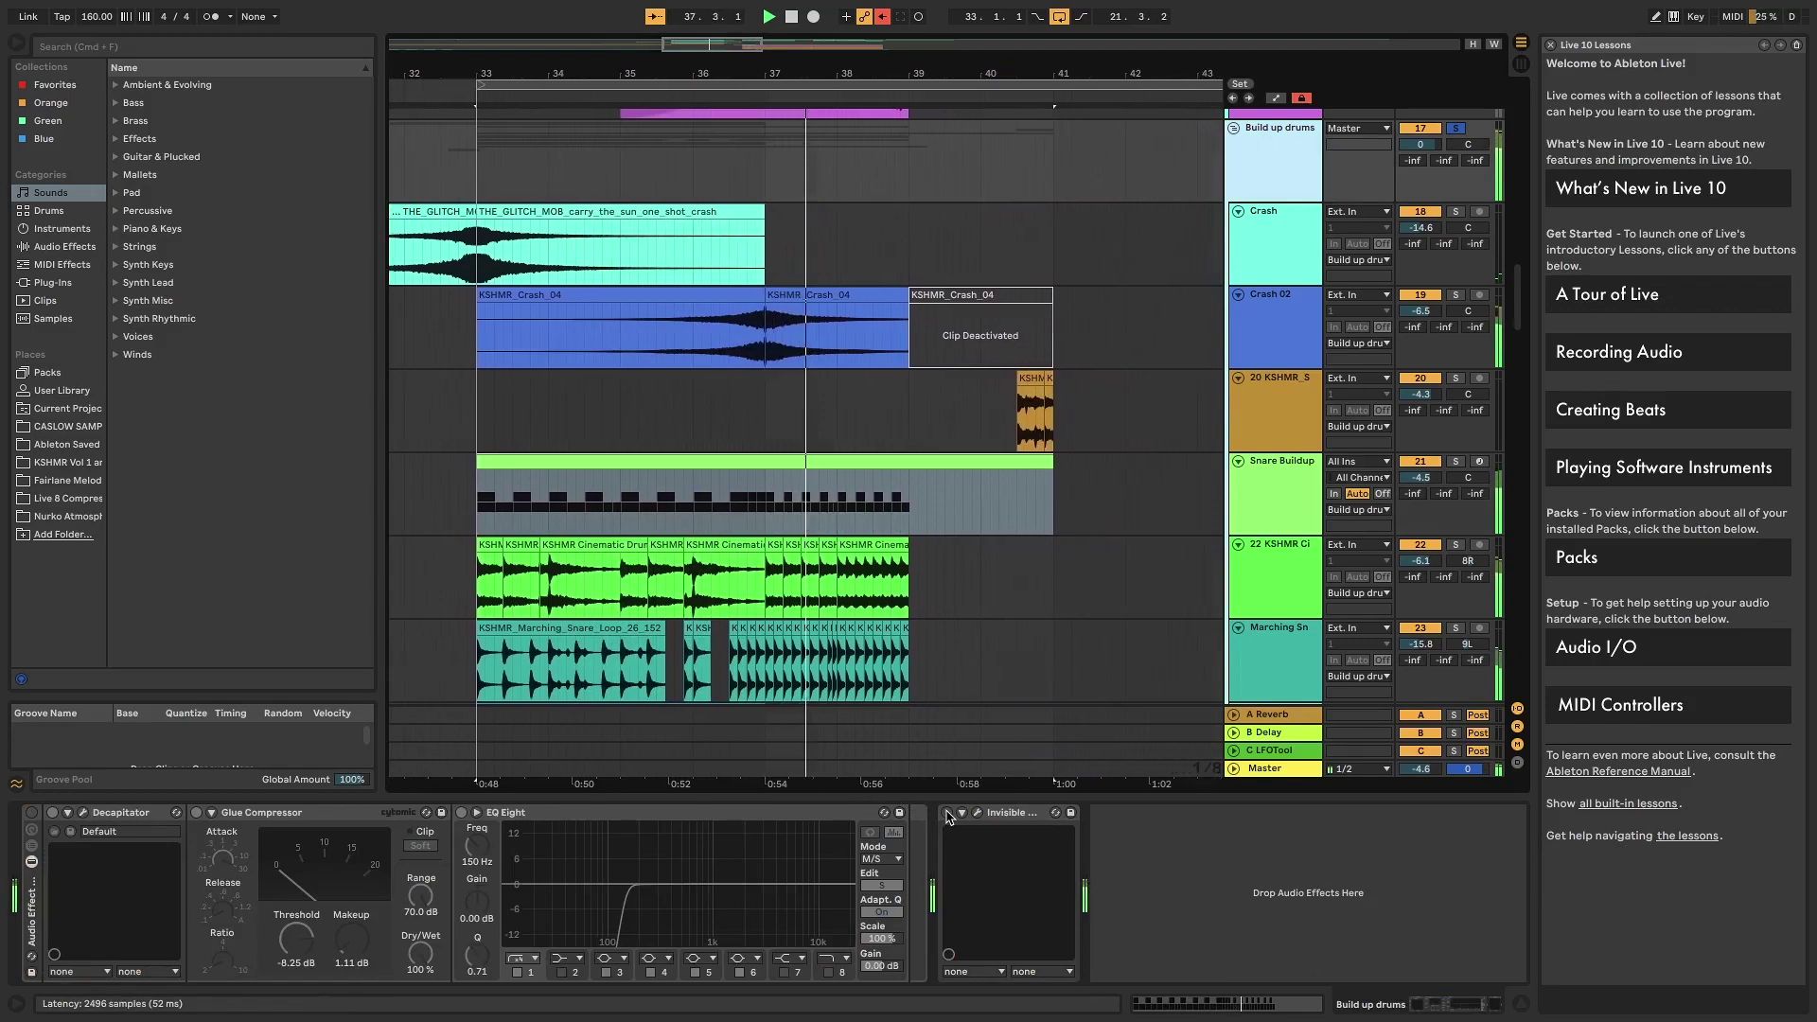
left_click(31, 814)
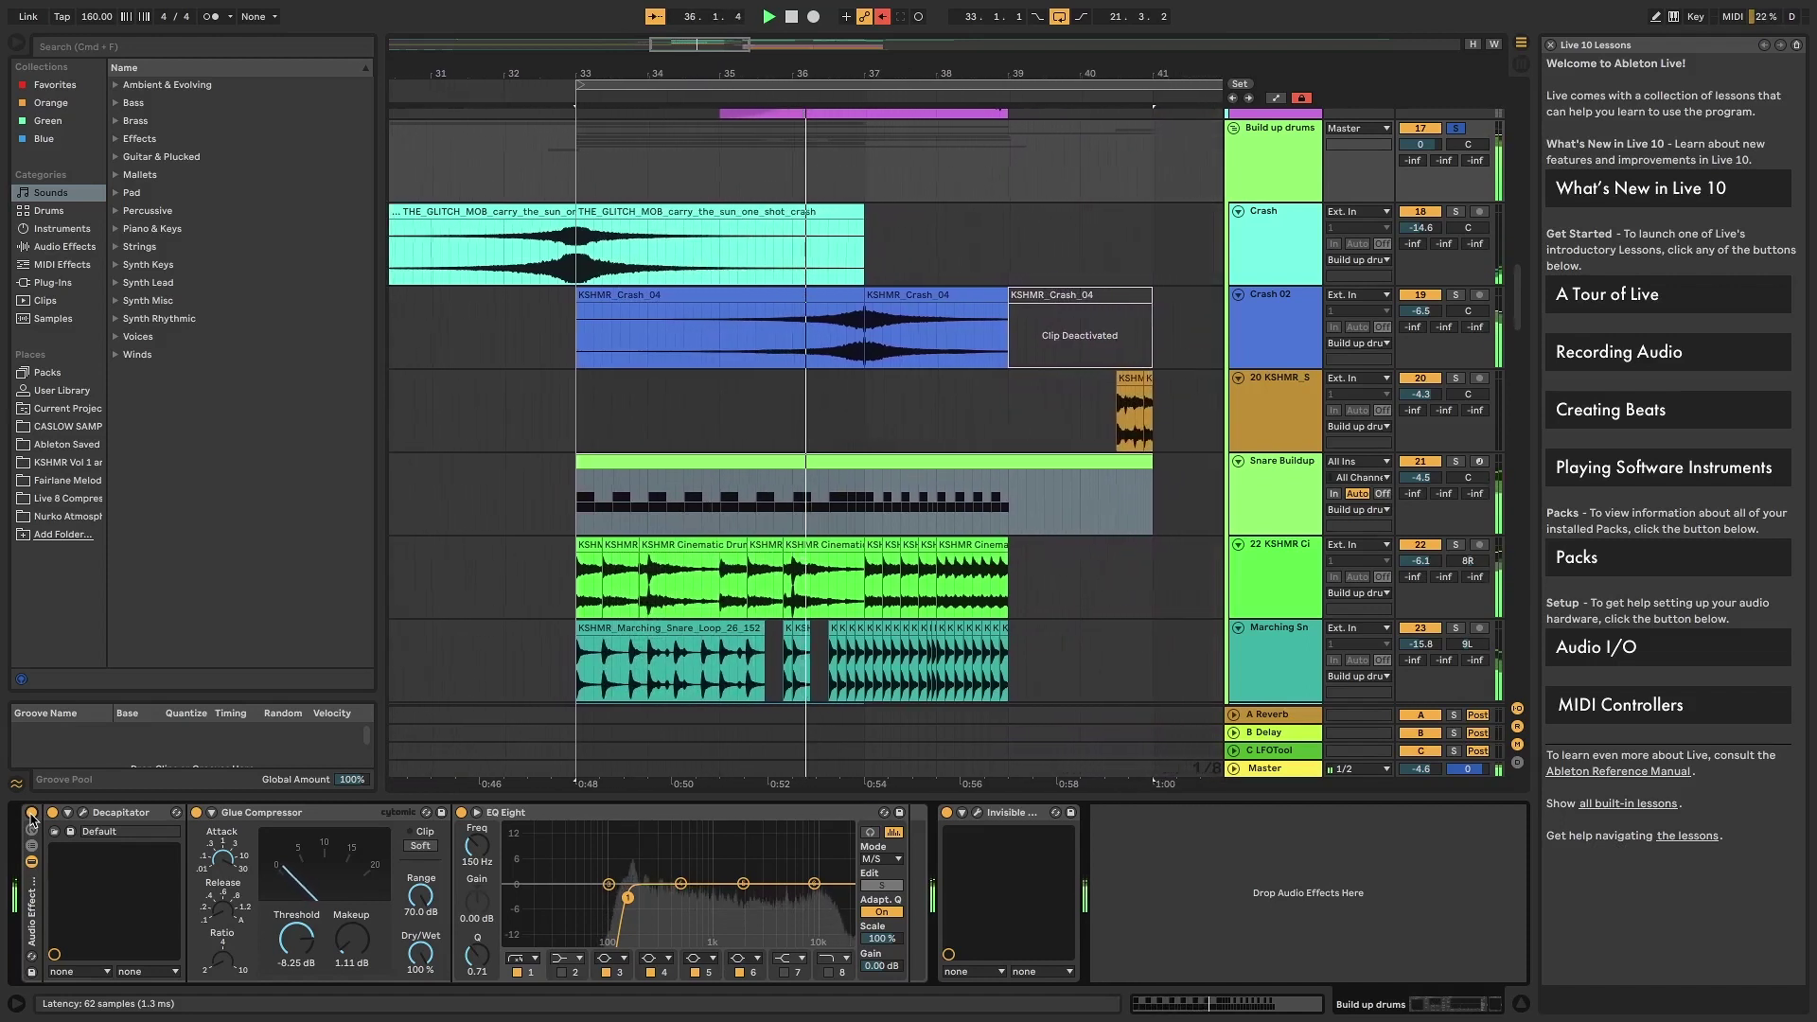
left_click(32, 814)
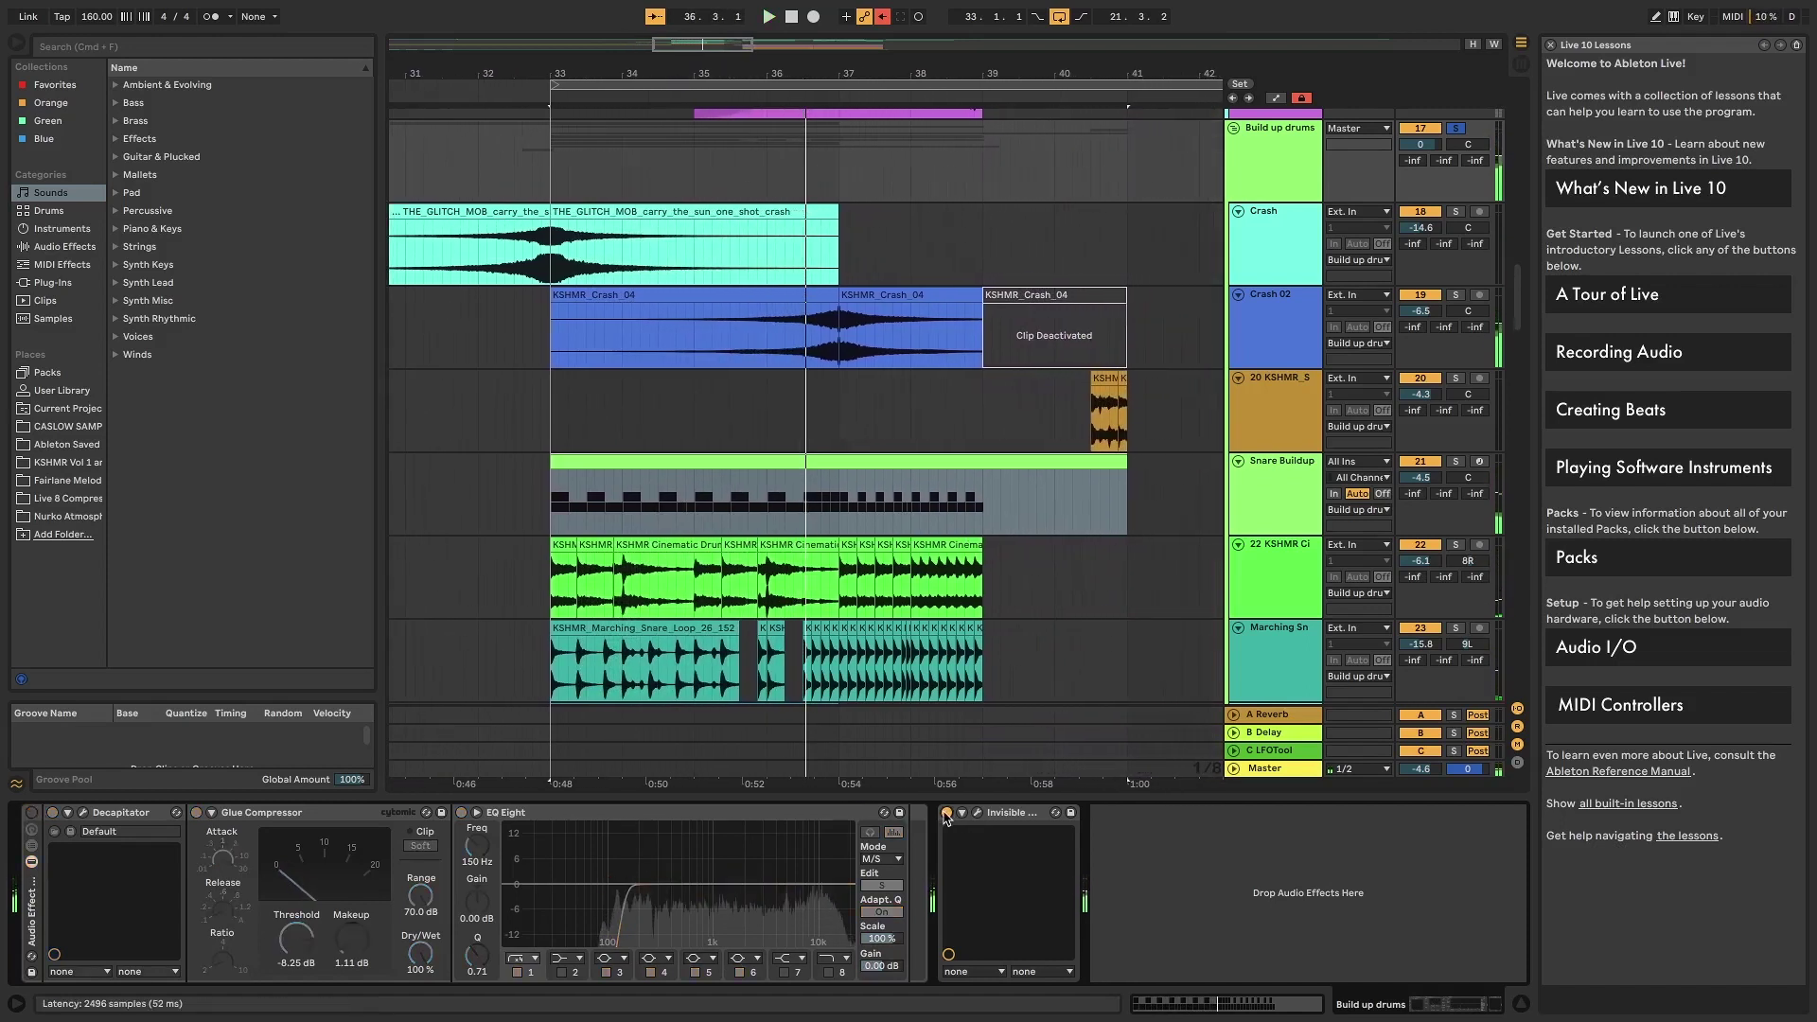
key("space")
key("space")
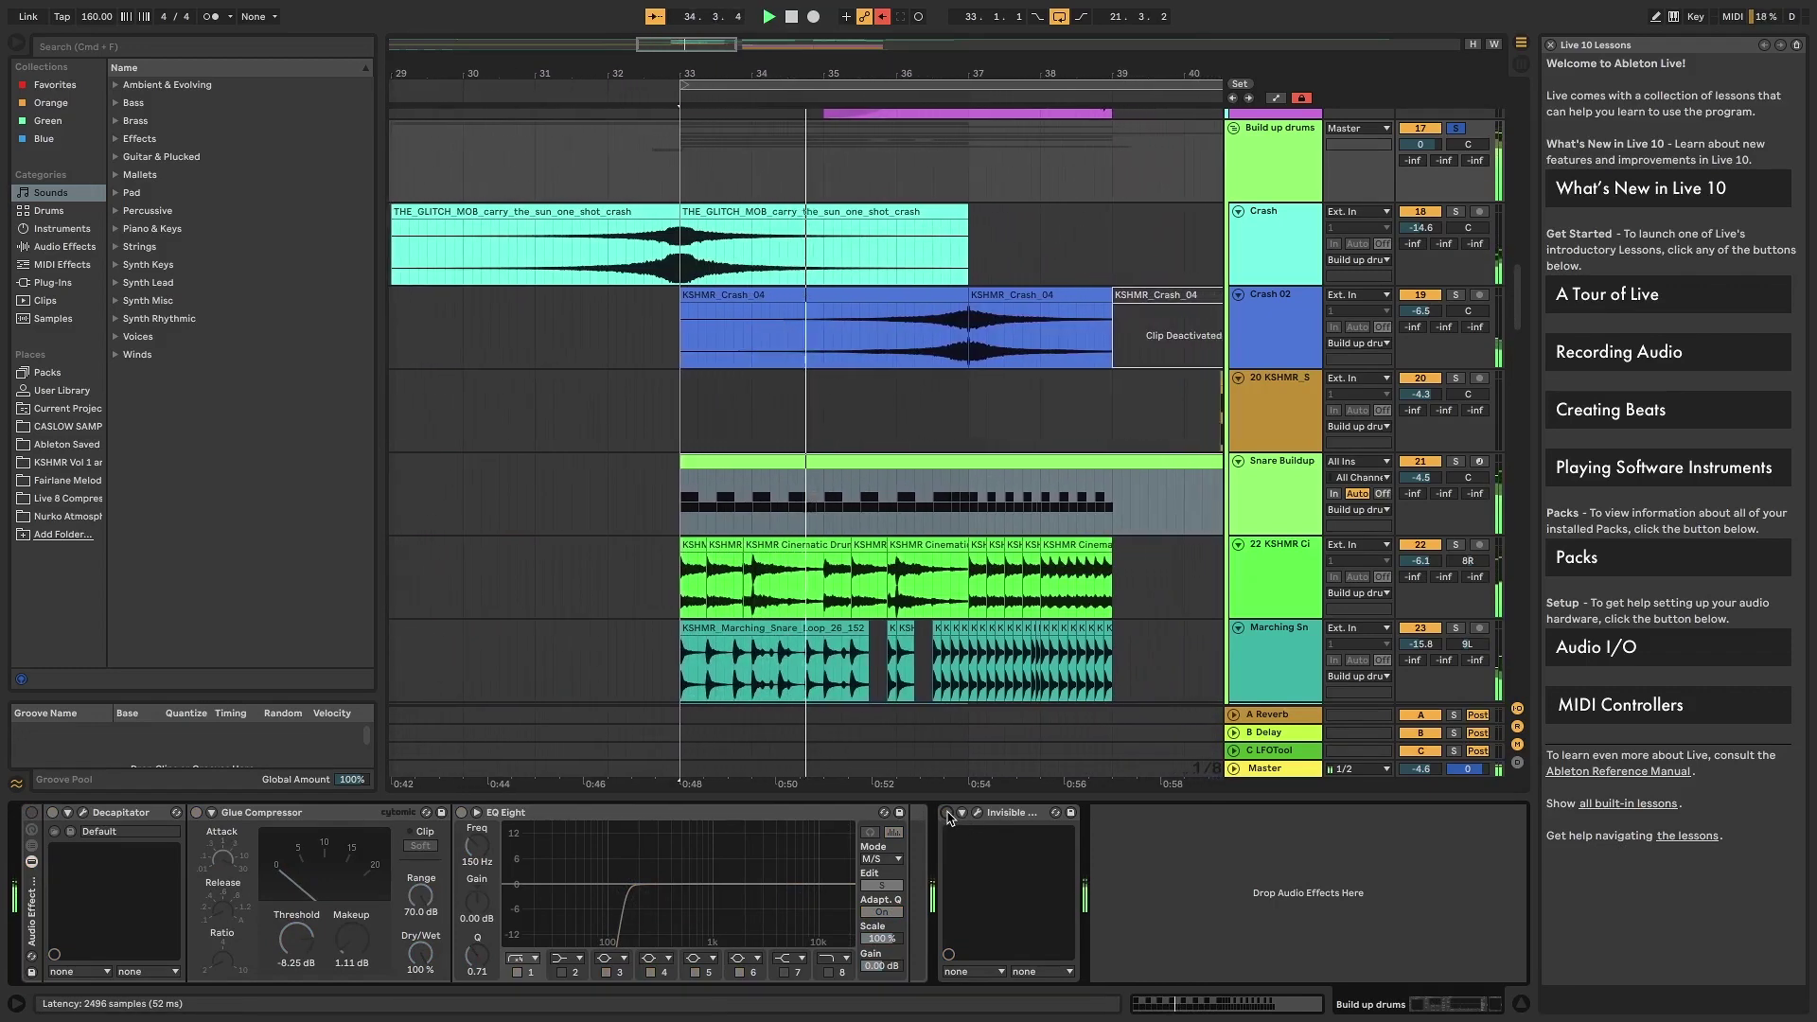
left_click(32, 814)
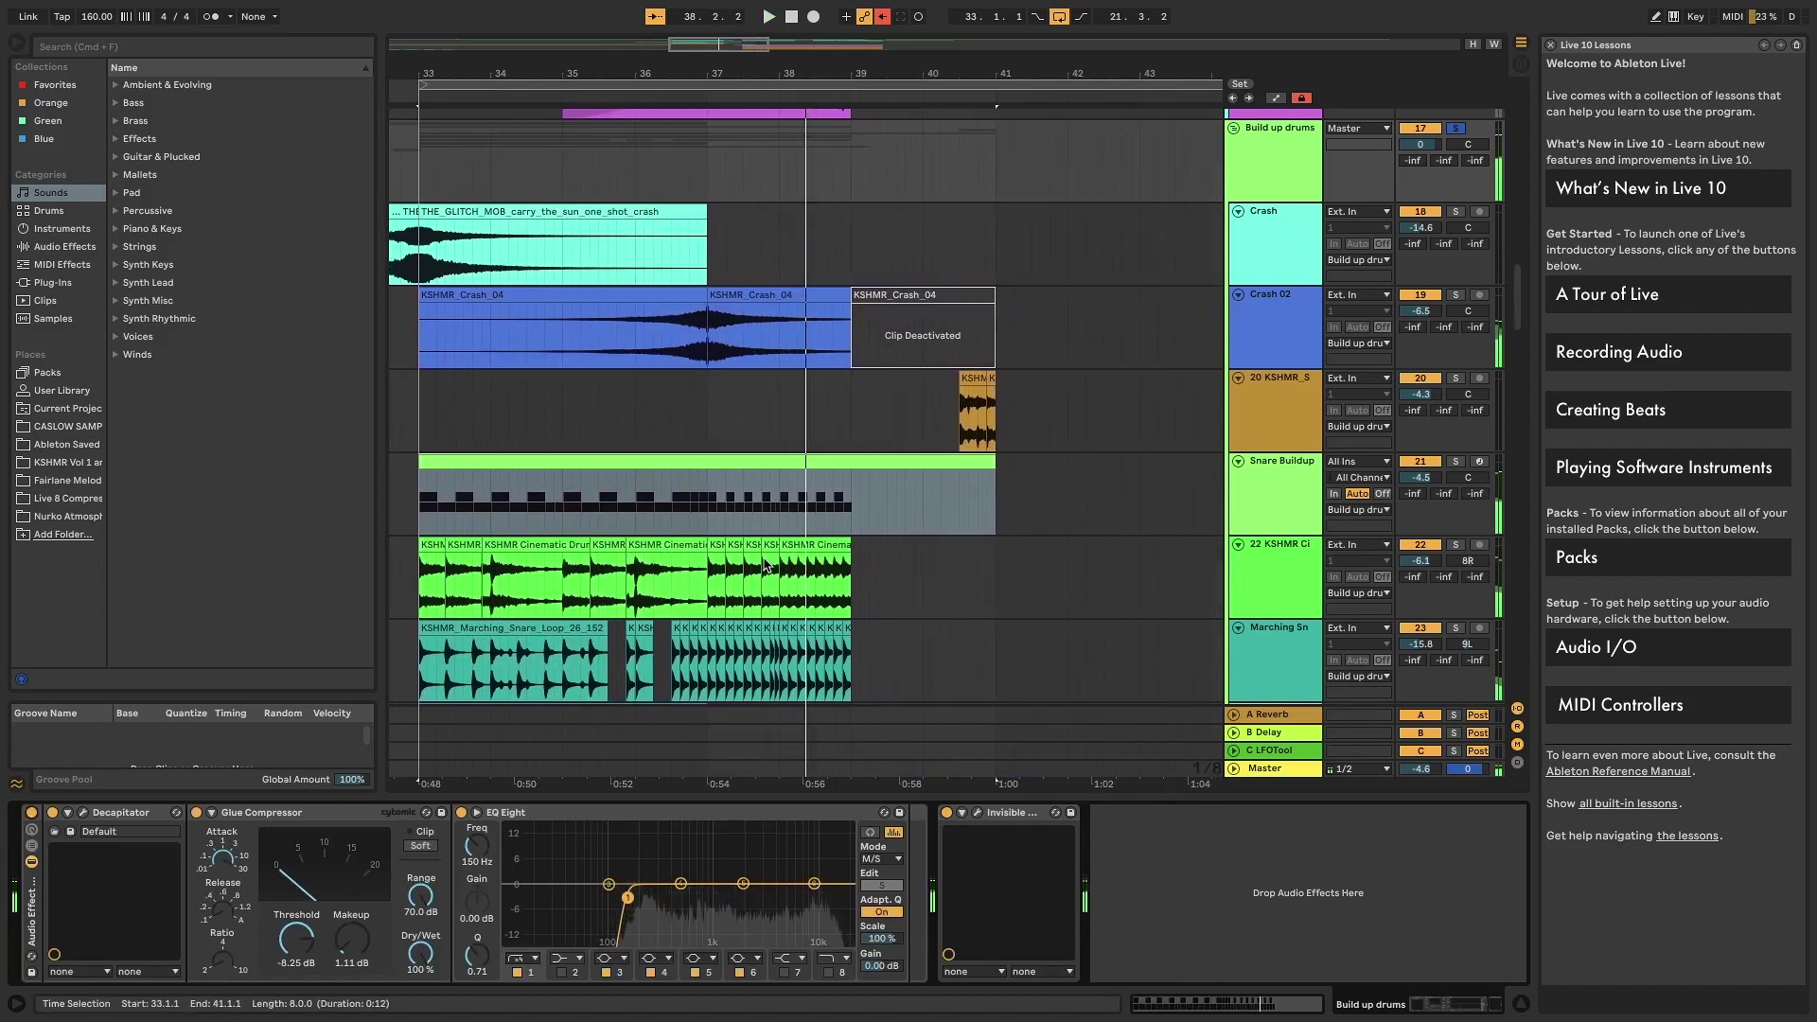
- Examine Decapitator's settings, glance at the session mixer, and review the Build up drums tracks in the arrangement
left_click(83, 813)
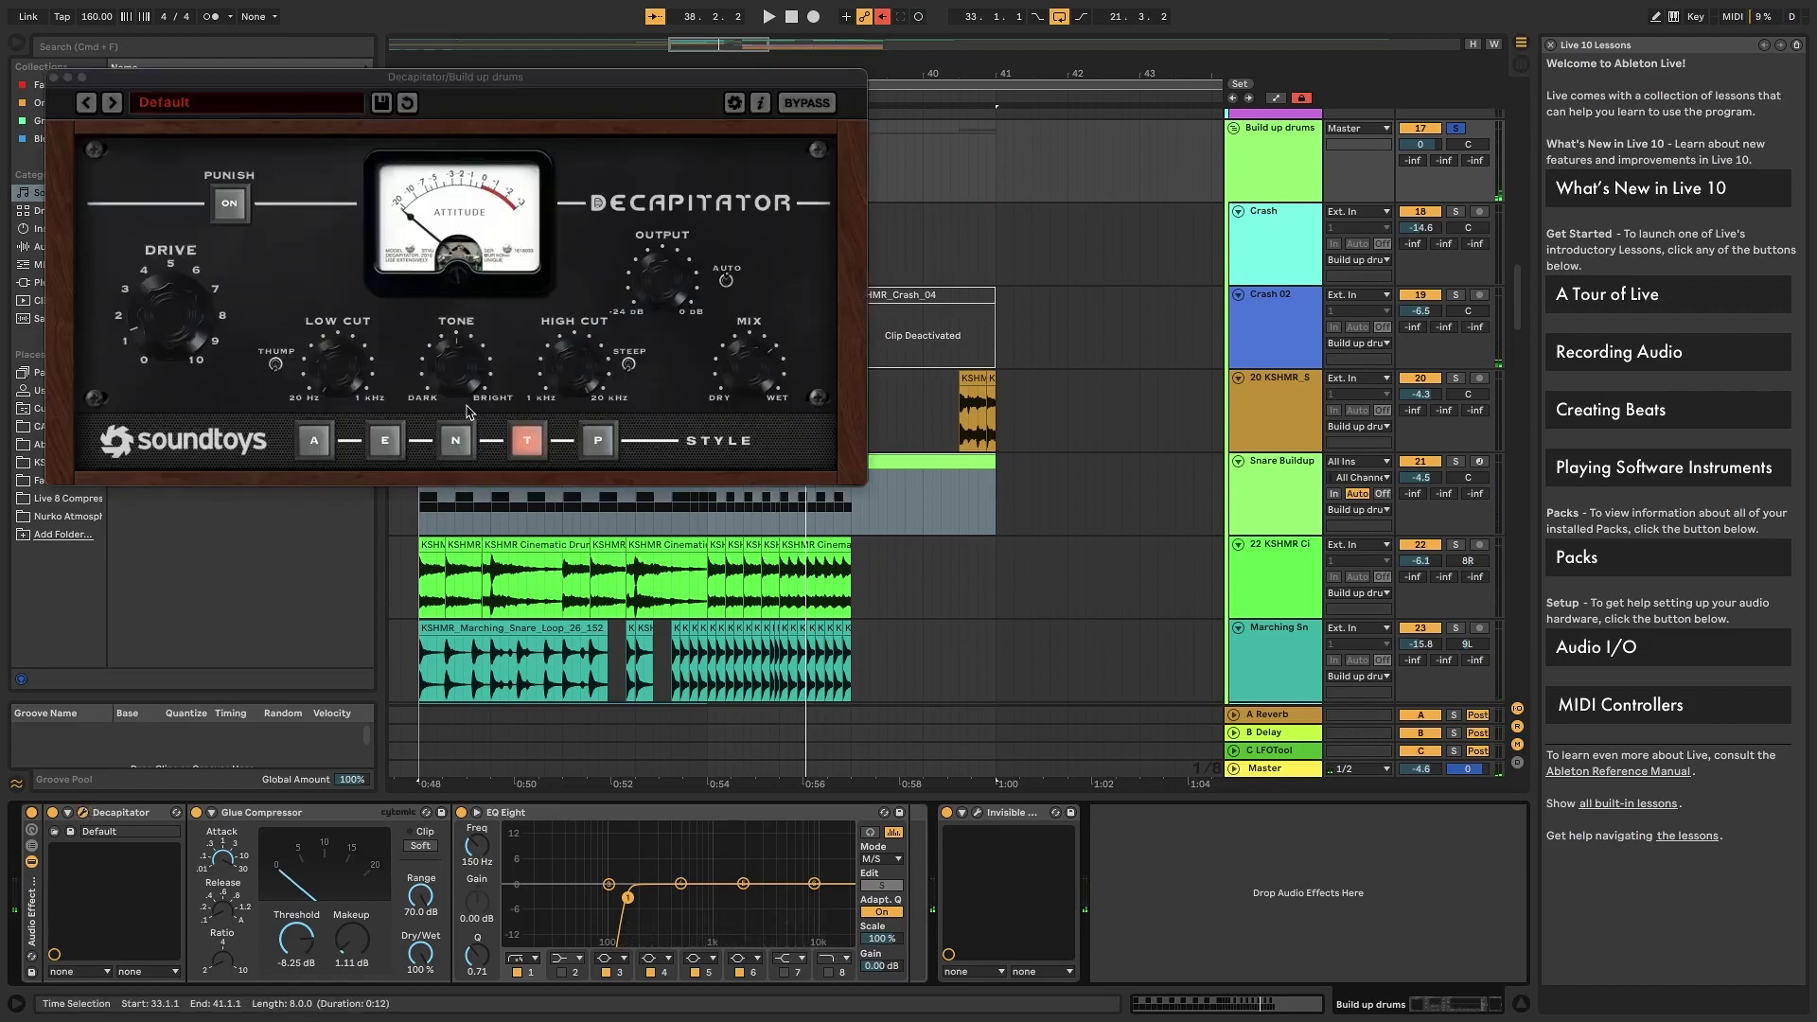
key("Tab")
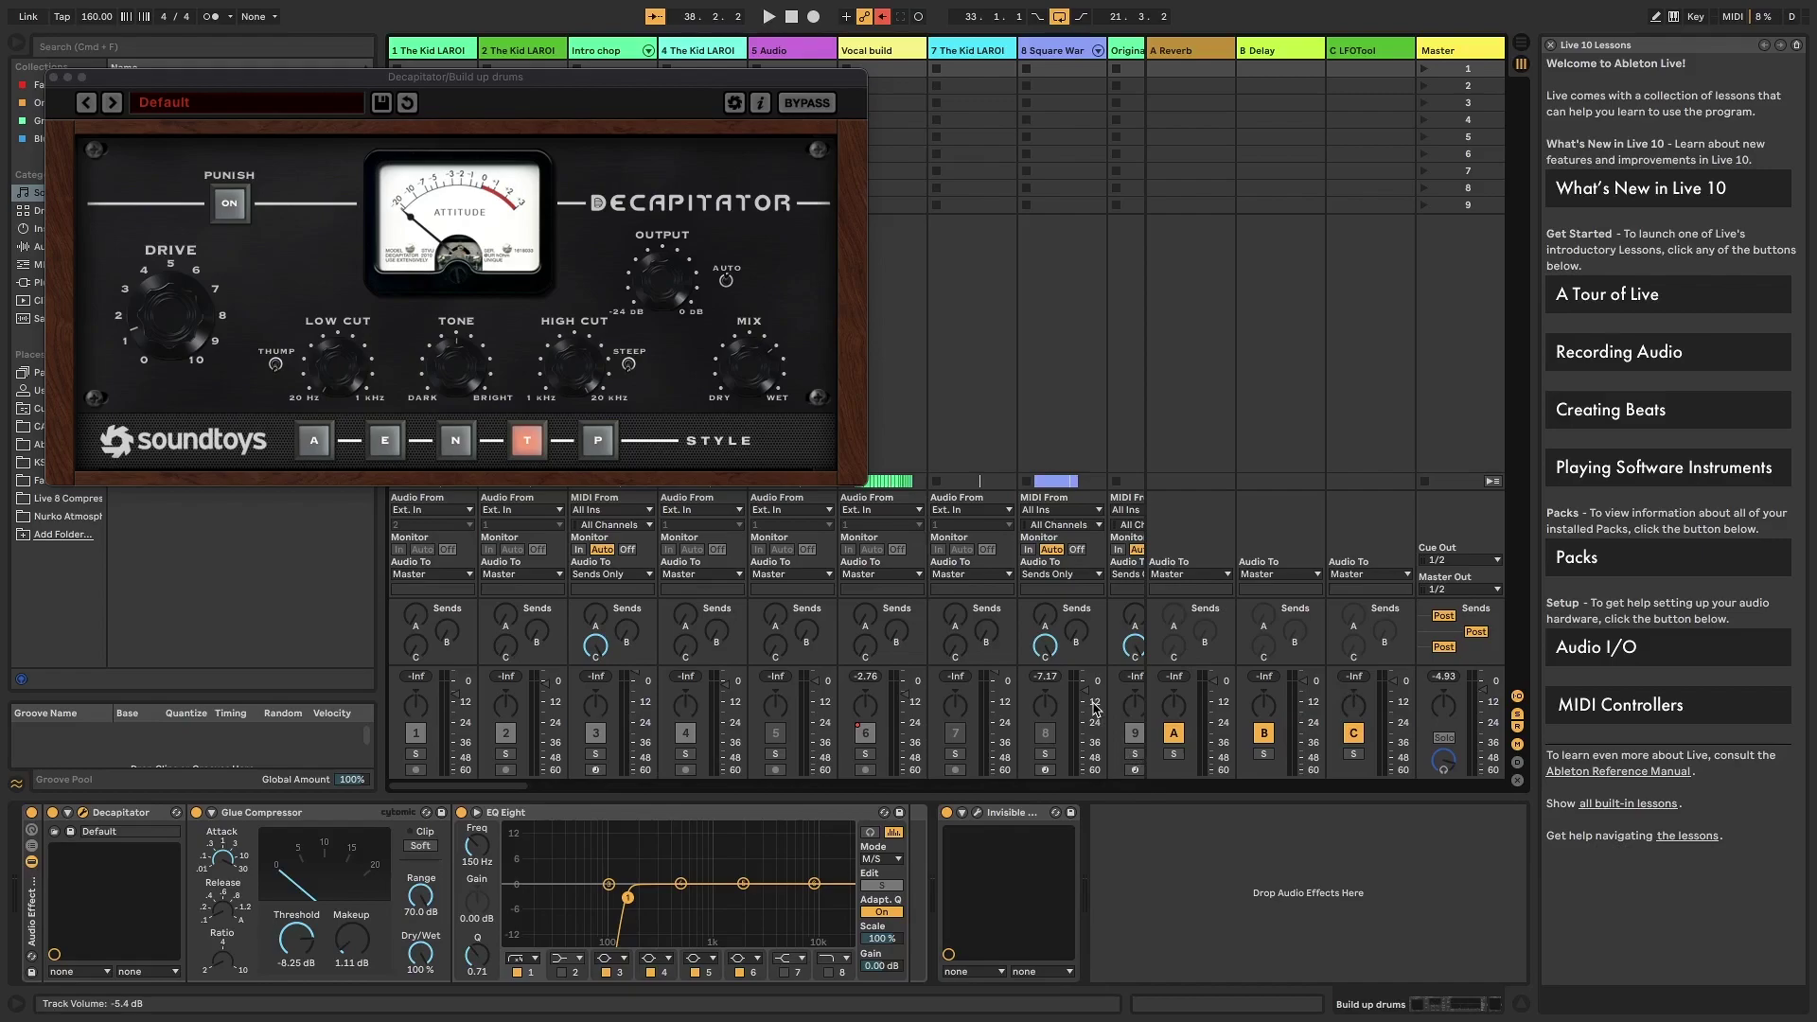
key("Tab")
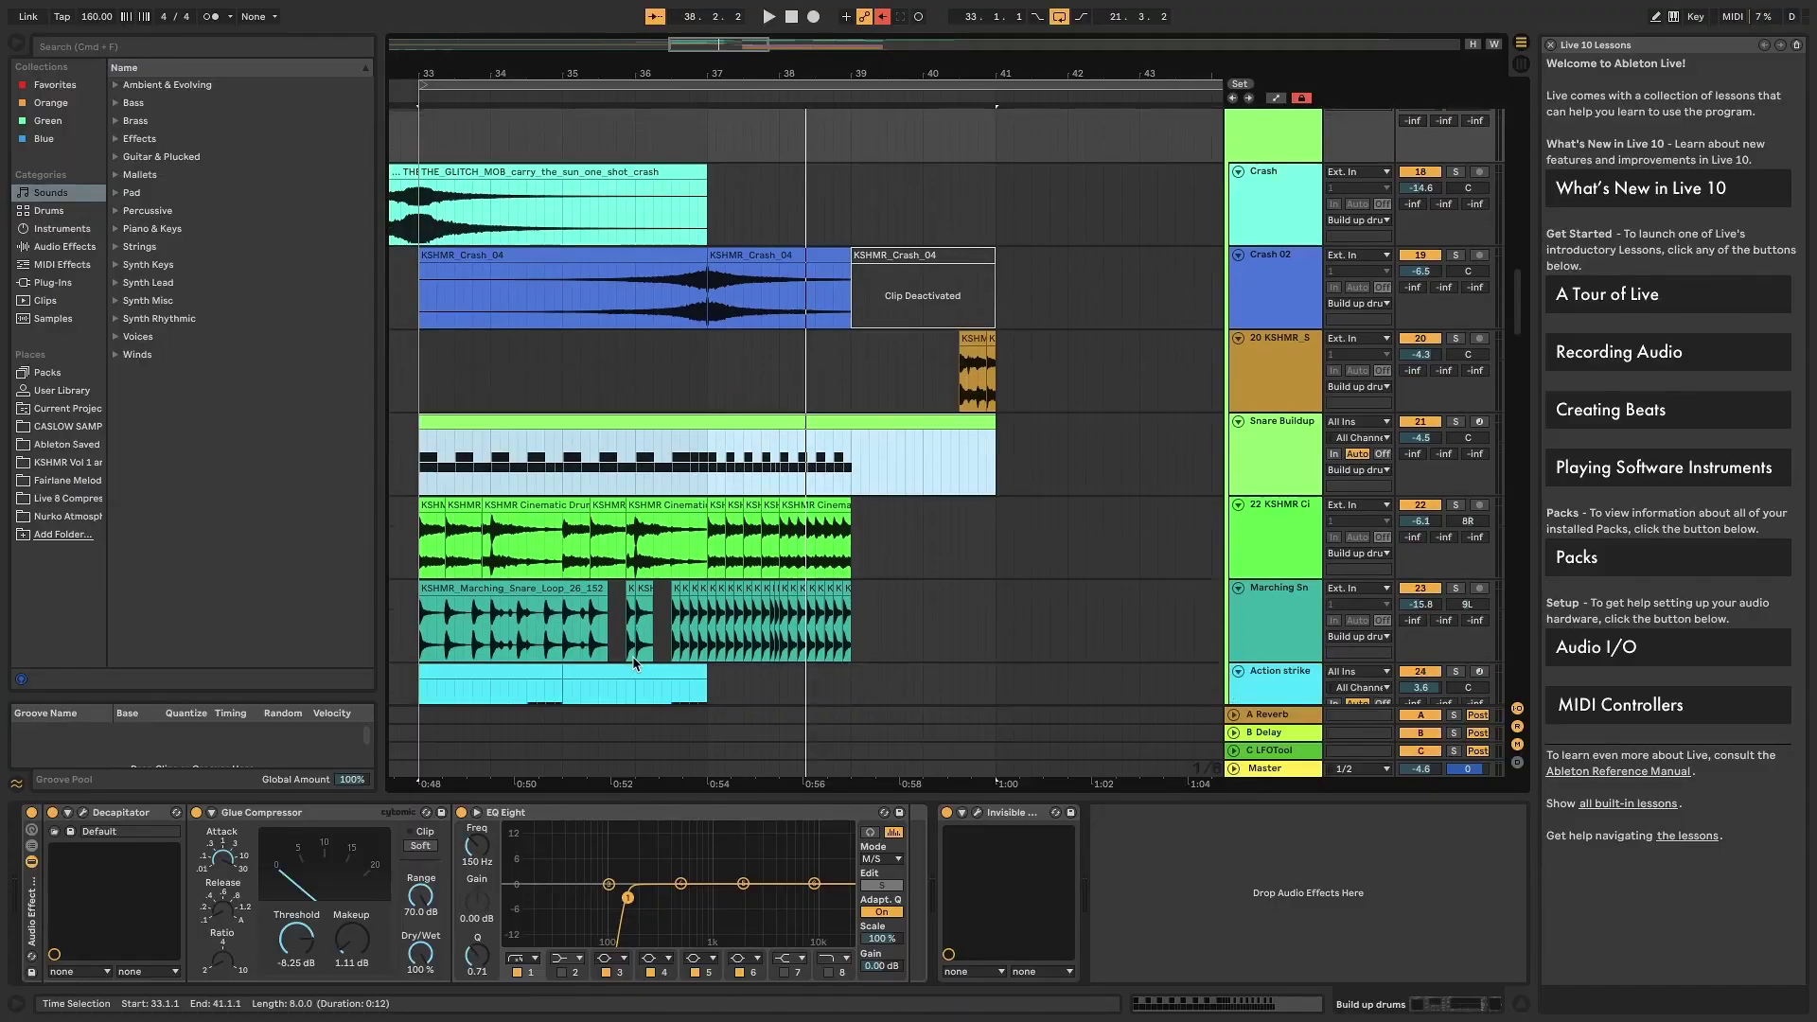
scroll(869, 637, "down", 4)
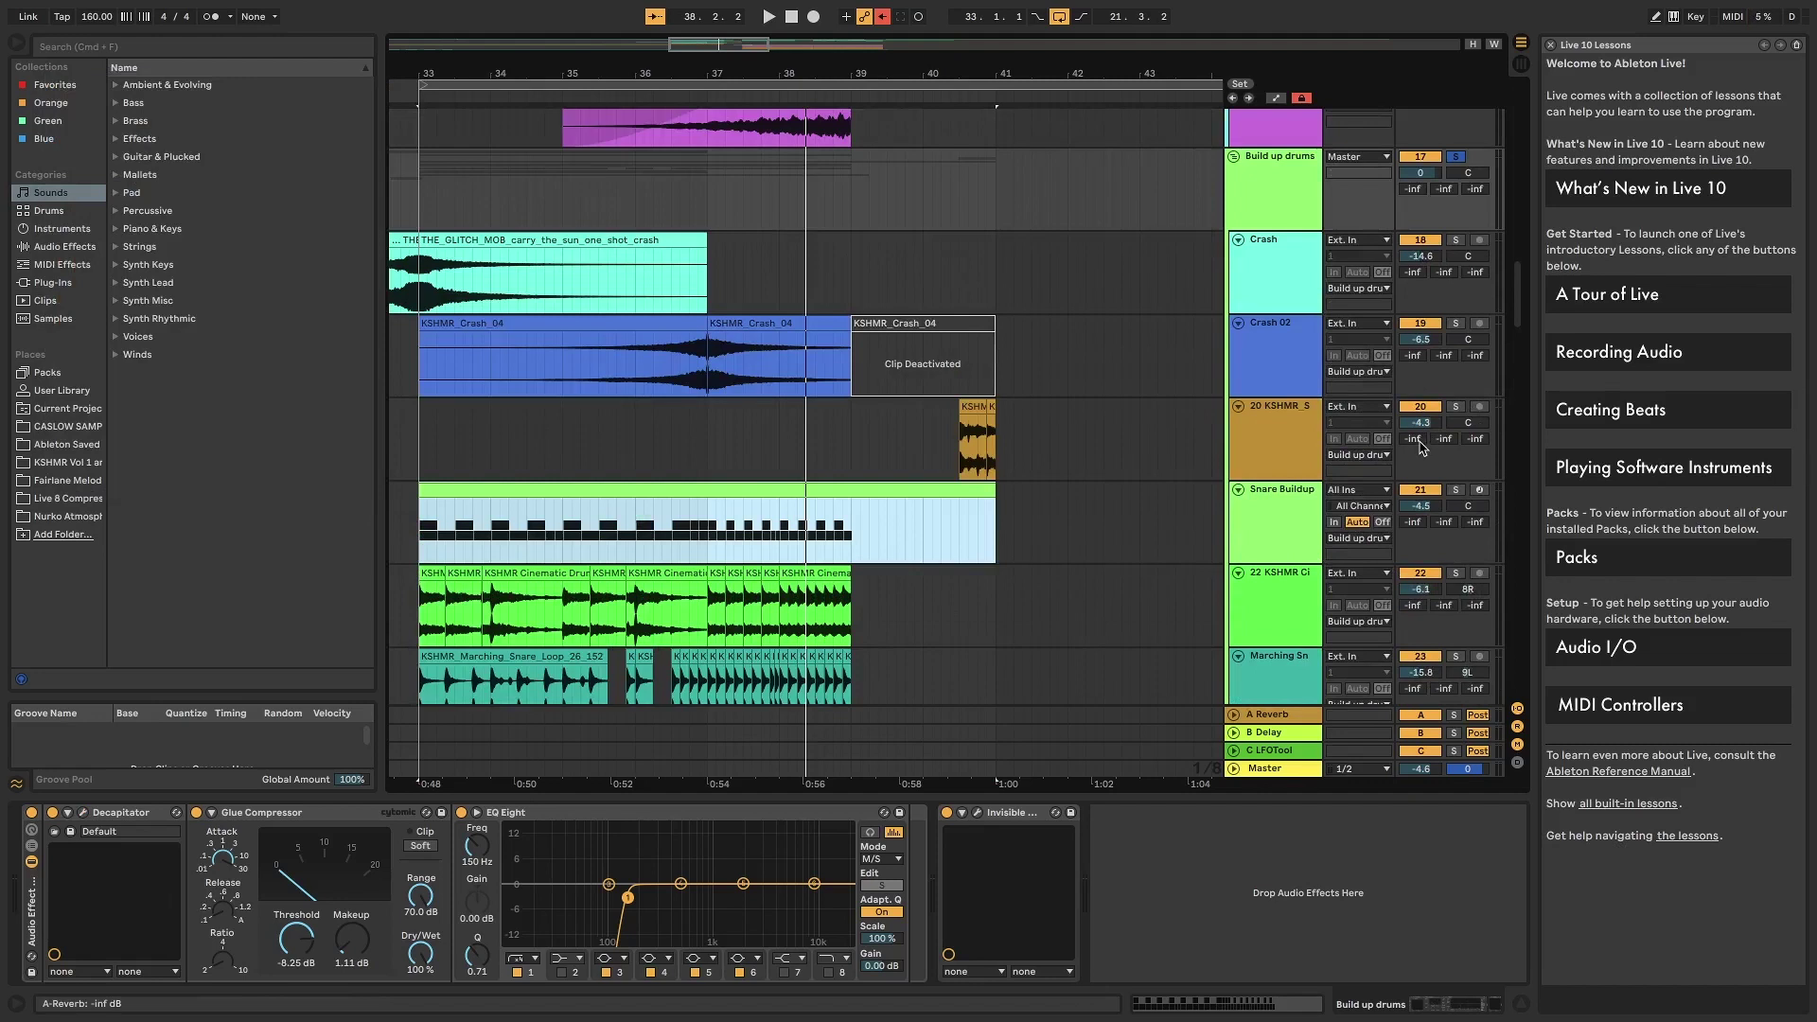
scroll(1287, 594, "down", 1)
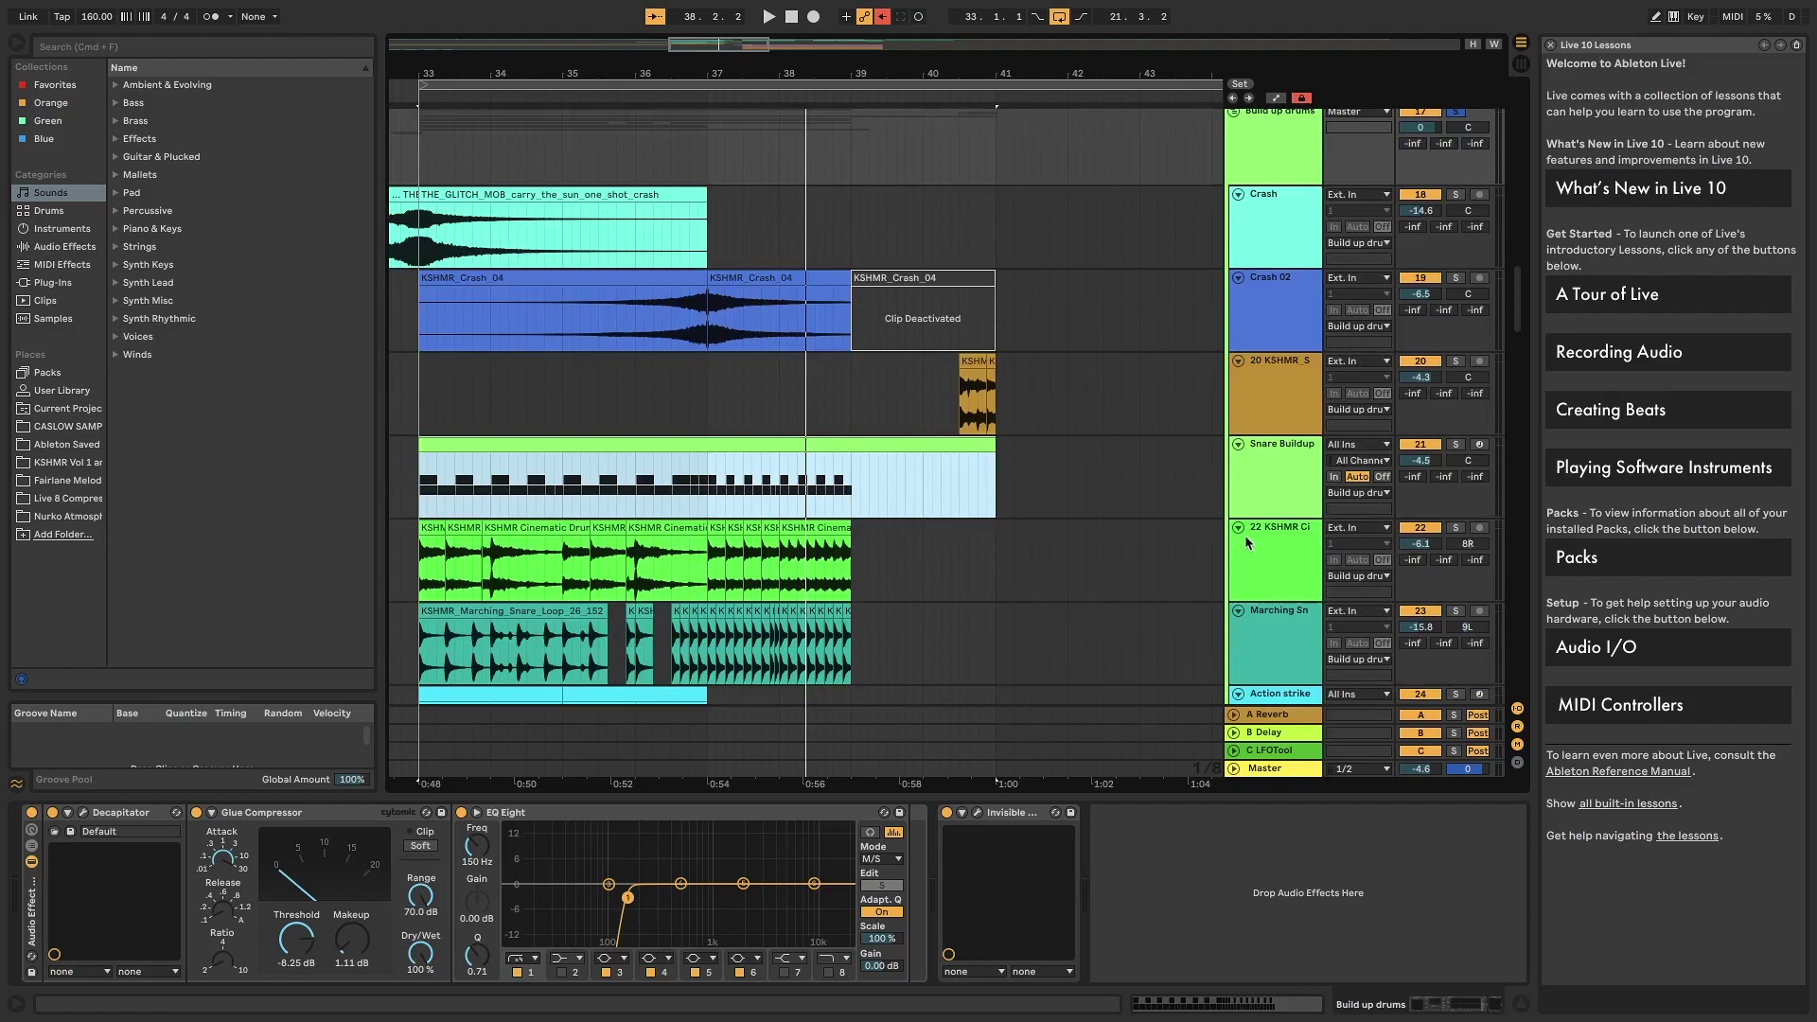
- Play the soloed 29-Illenium-Porter Pluck track from bar 33 and open its Sylenth1 synth
scroll(1269, 373, "down", 2)
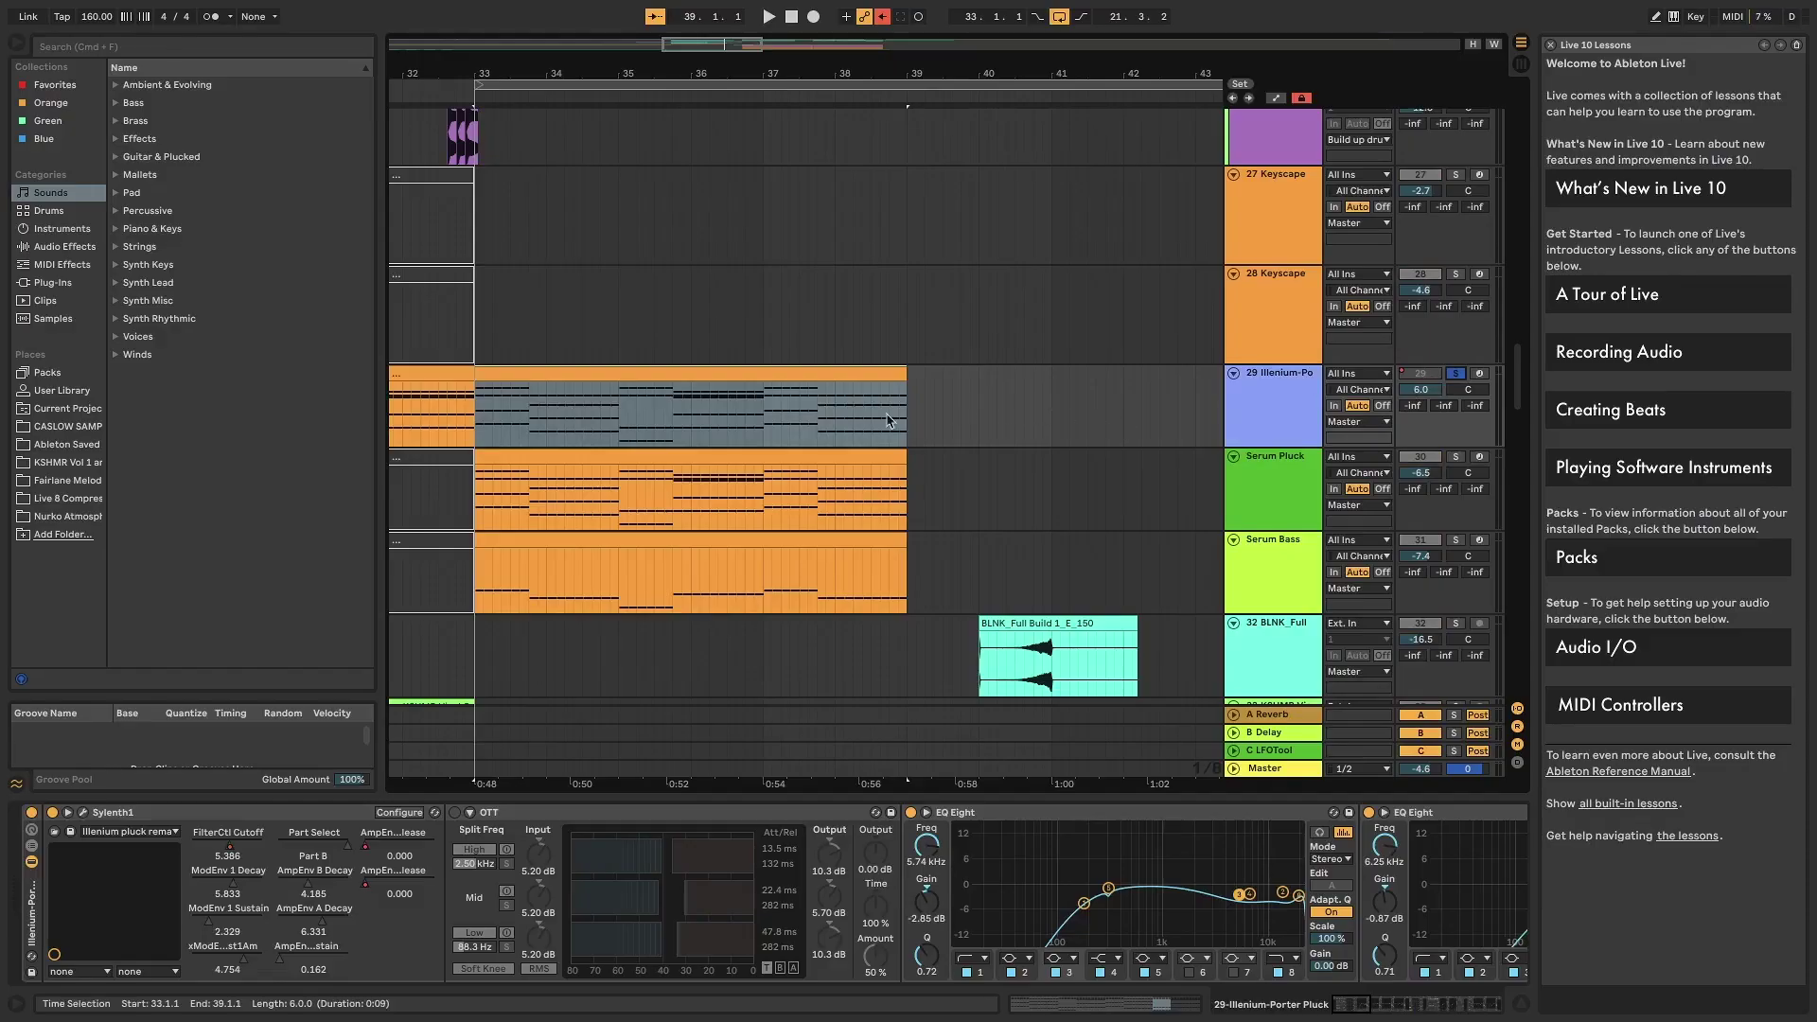
key("space")
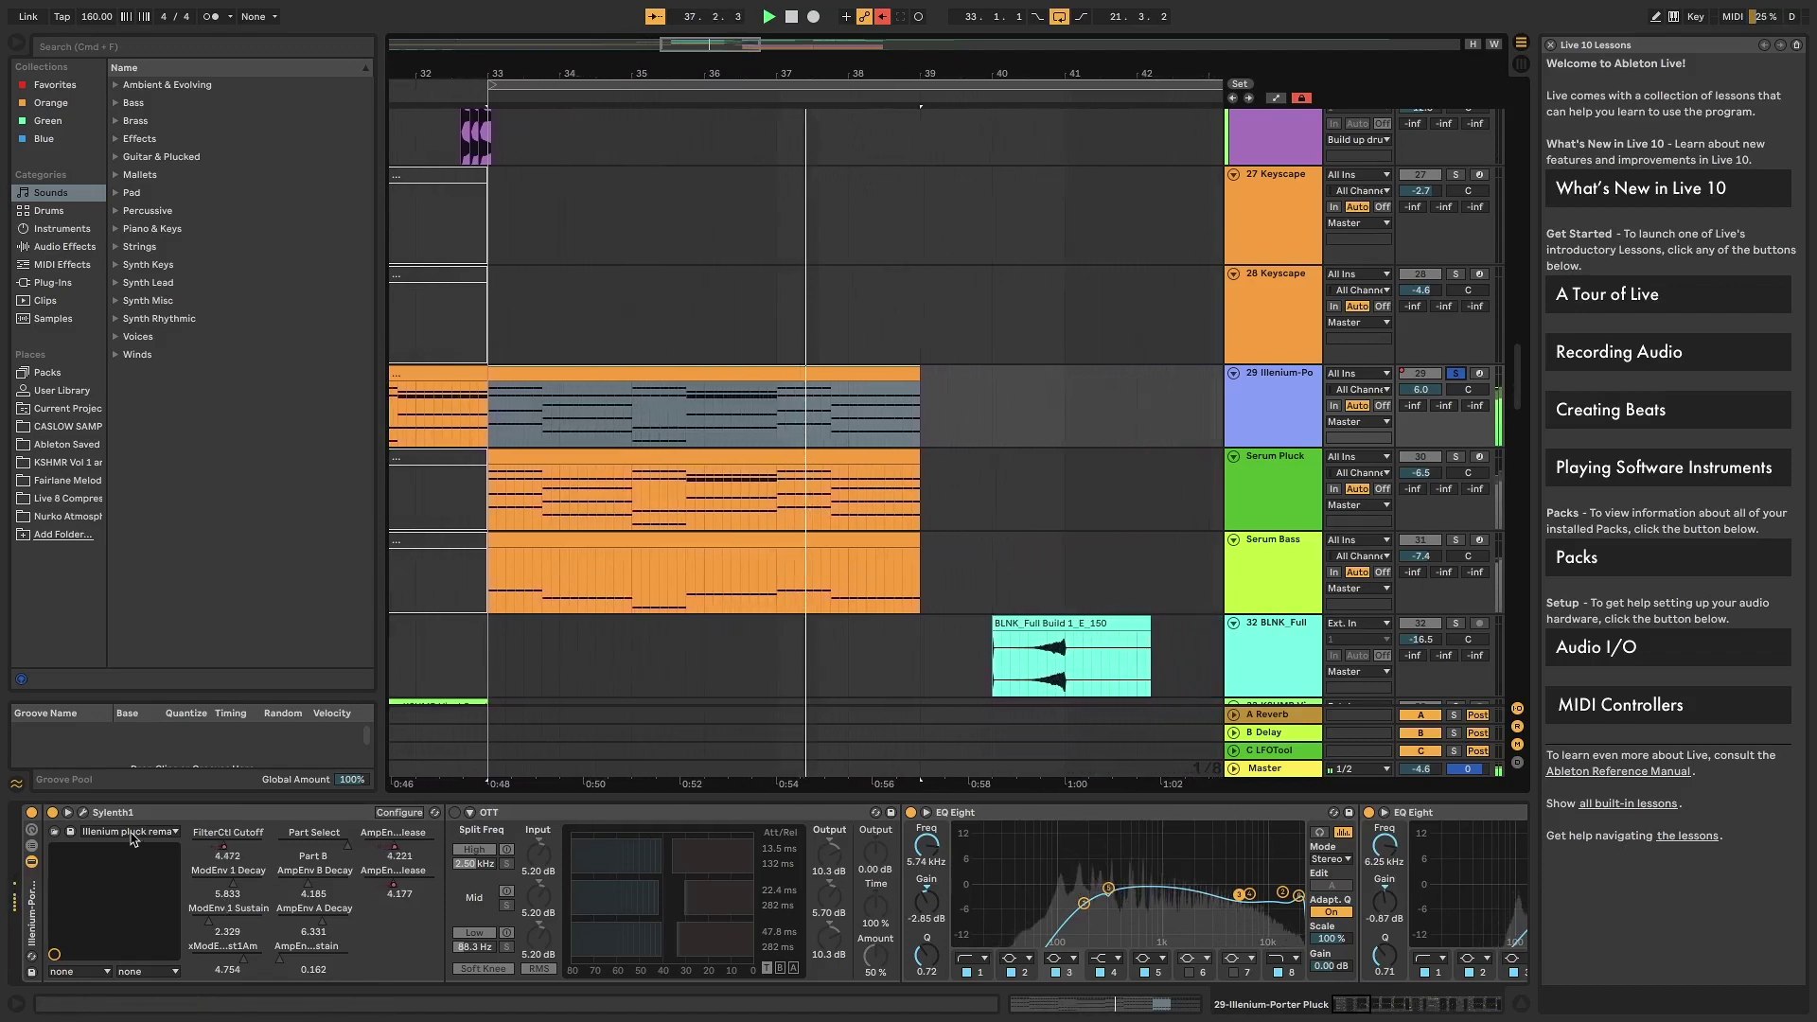
left_click(83, 813)
left_click_drag(1255, 320, 1044, 303)
- Compare Sylenth1's Part A and Part B oscillator, envelope and filter settings, and close the synth window
left_click(1120, 323)
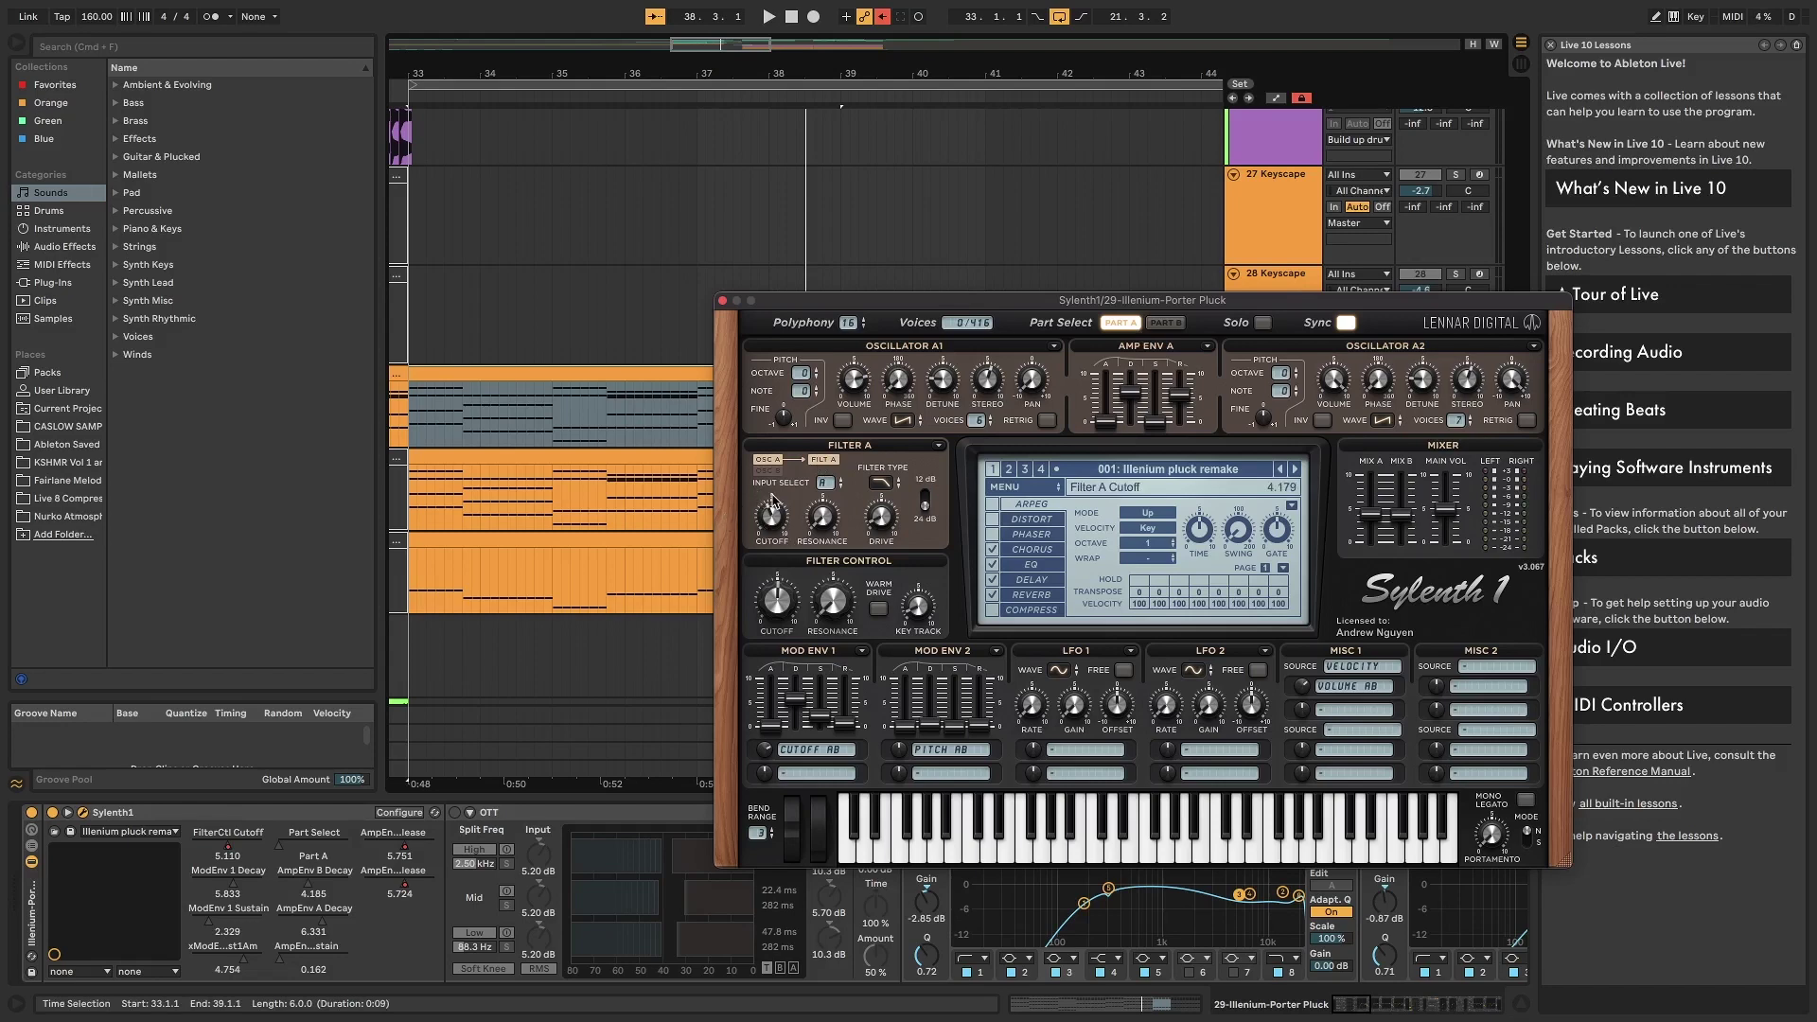
left_click(1165, 323)
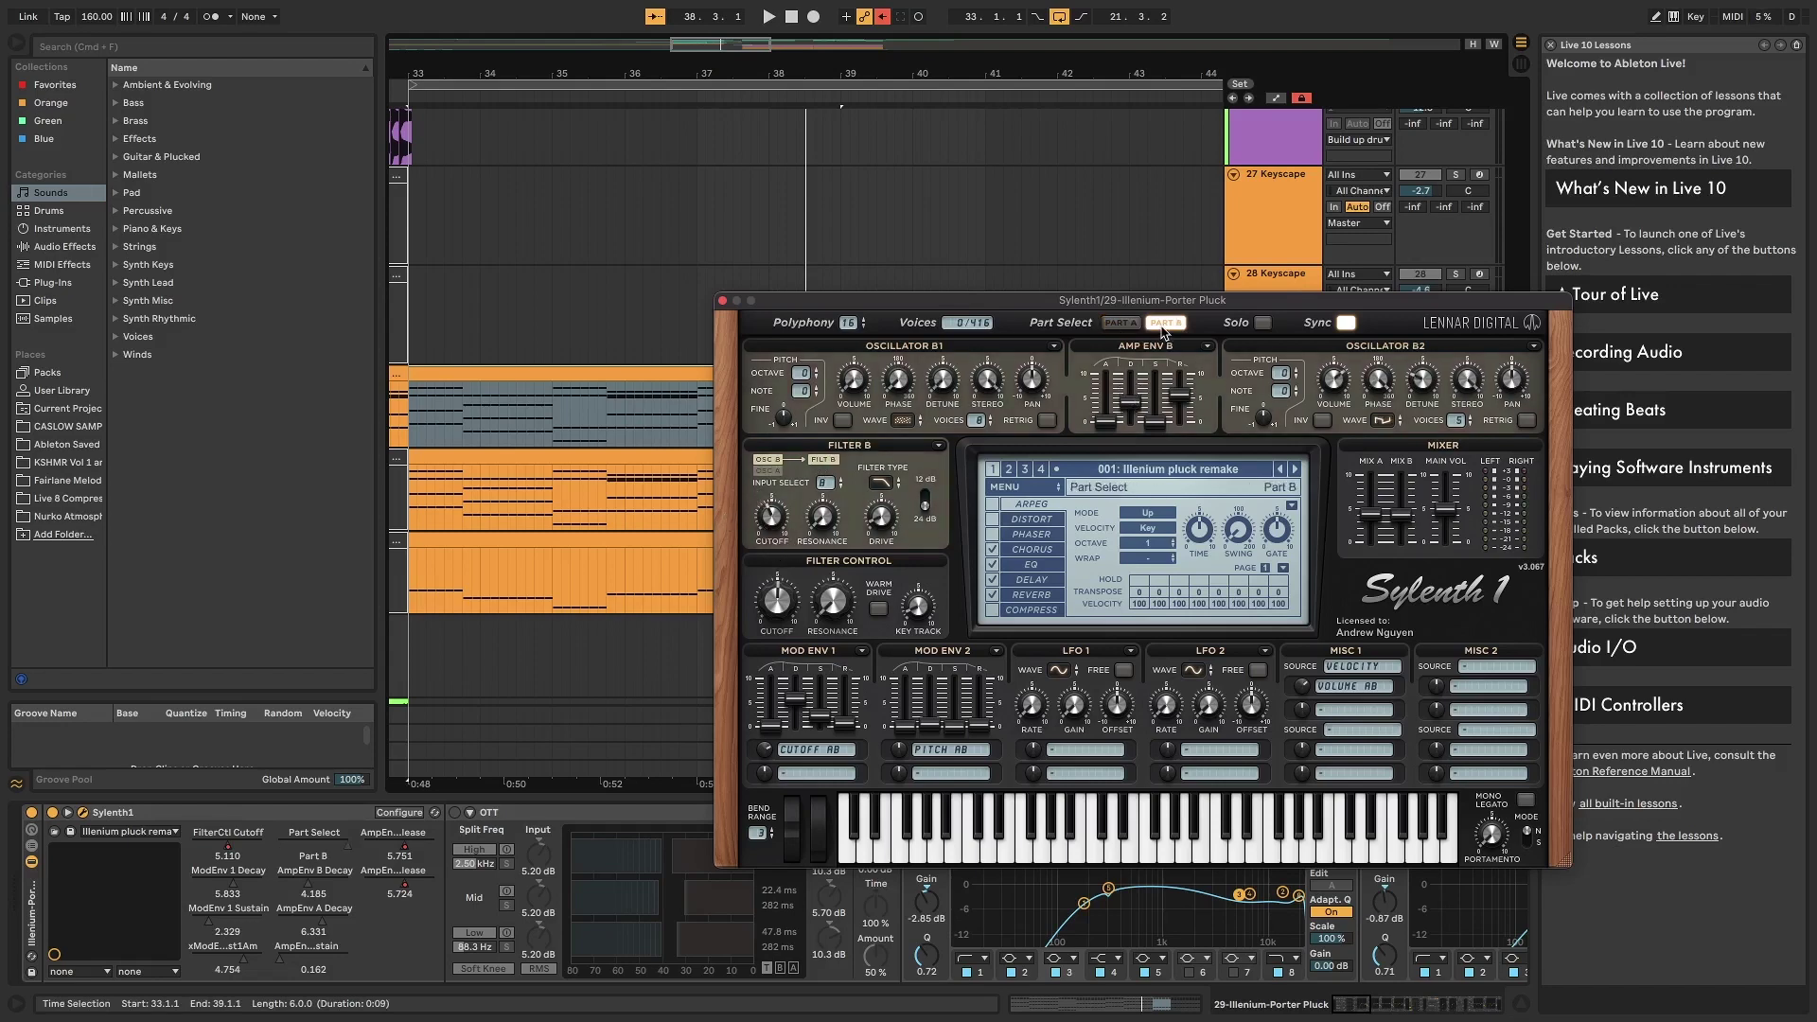
left_click(1117, 323)
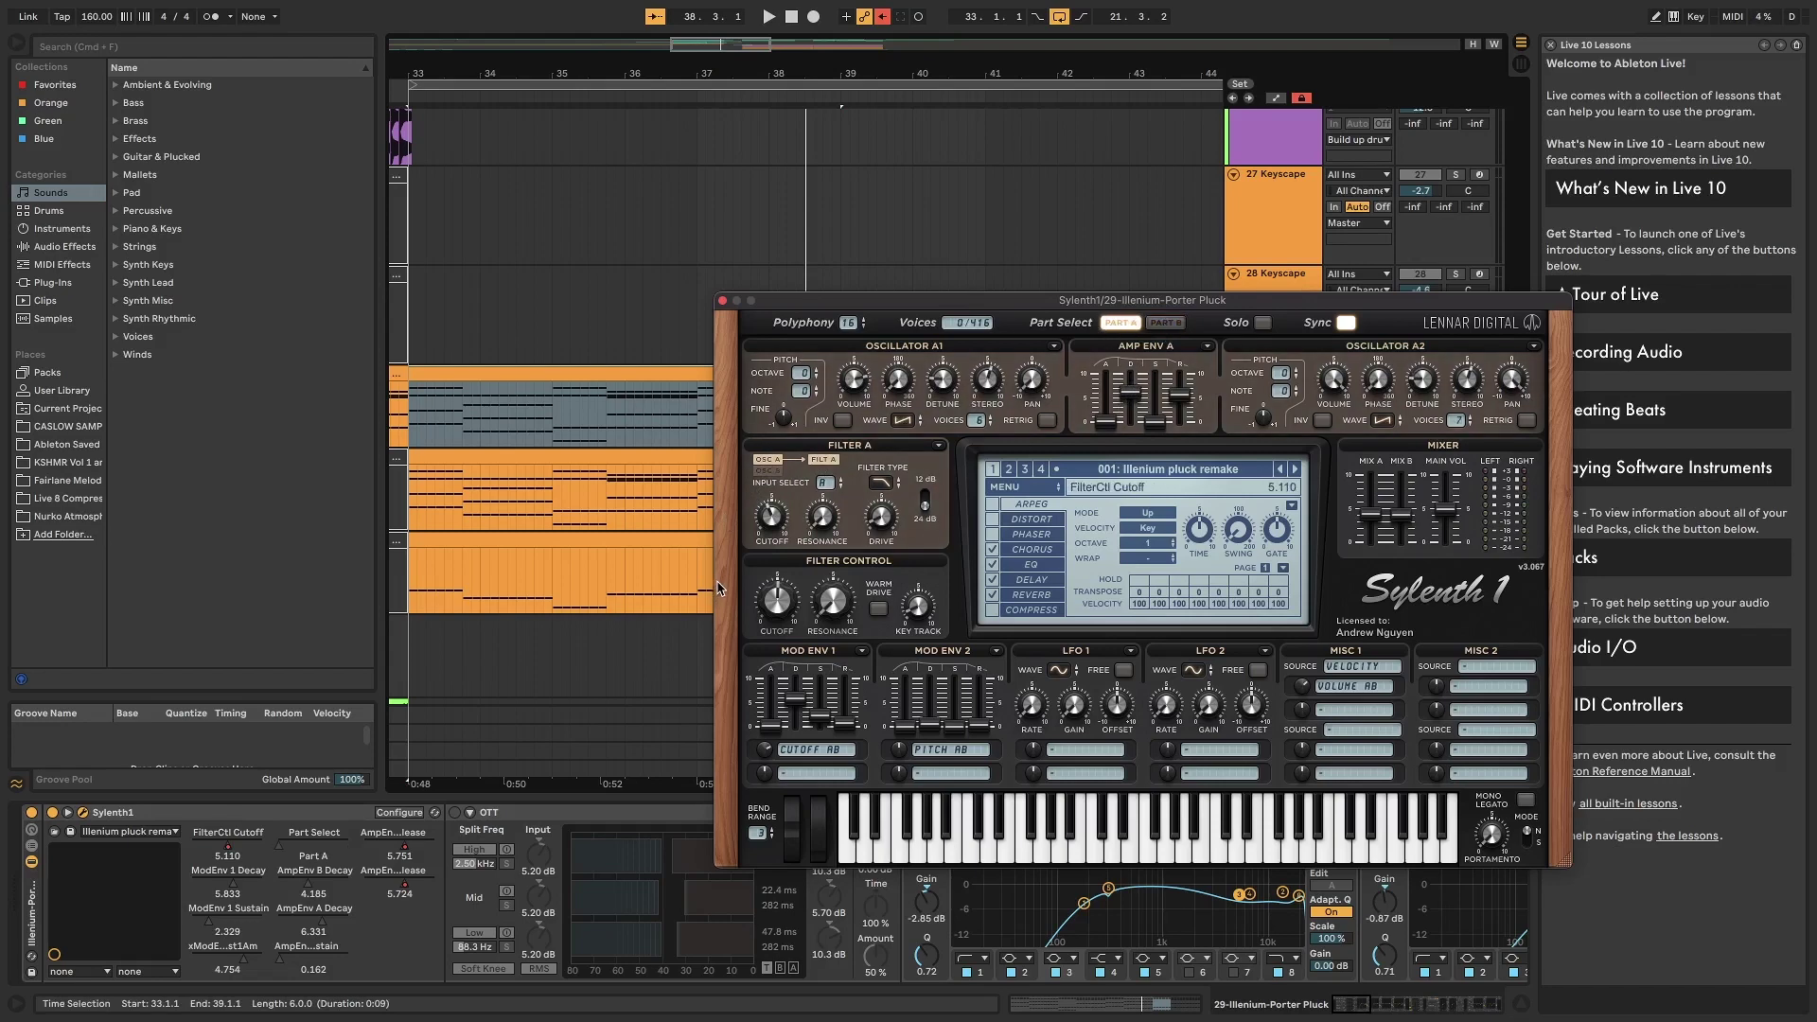
left_click(723, 302)
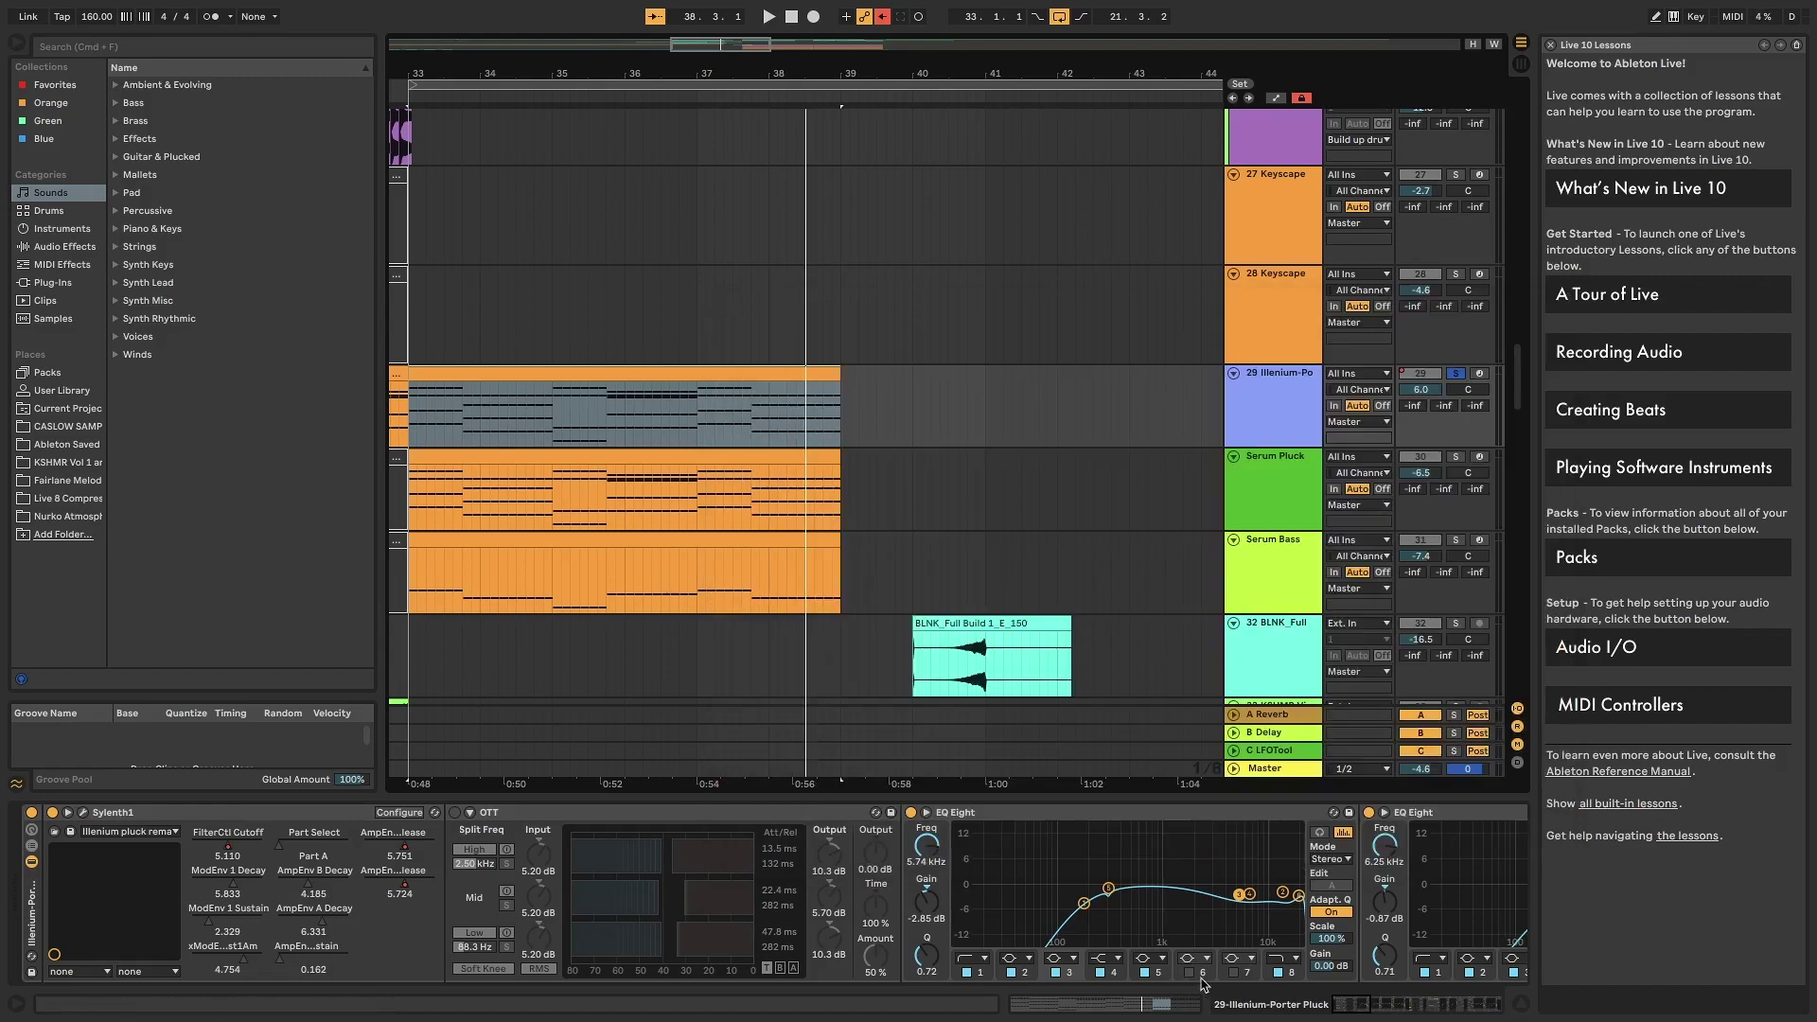
- Examine the Illenium-Porter Pluck track's device chain and the automated Sylenth1 parameters, including FilterCtl Cutoff and AmpEnv A Release
left_click_drag(1359, 1008, 1436, 1011)
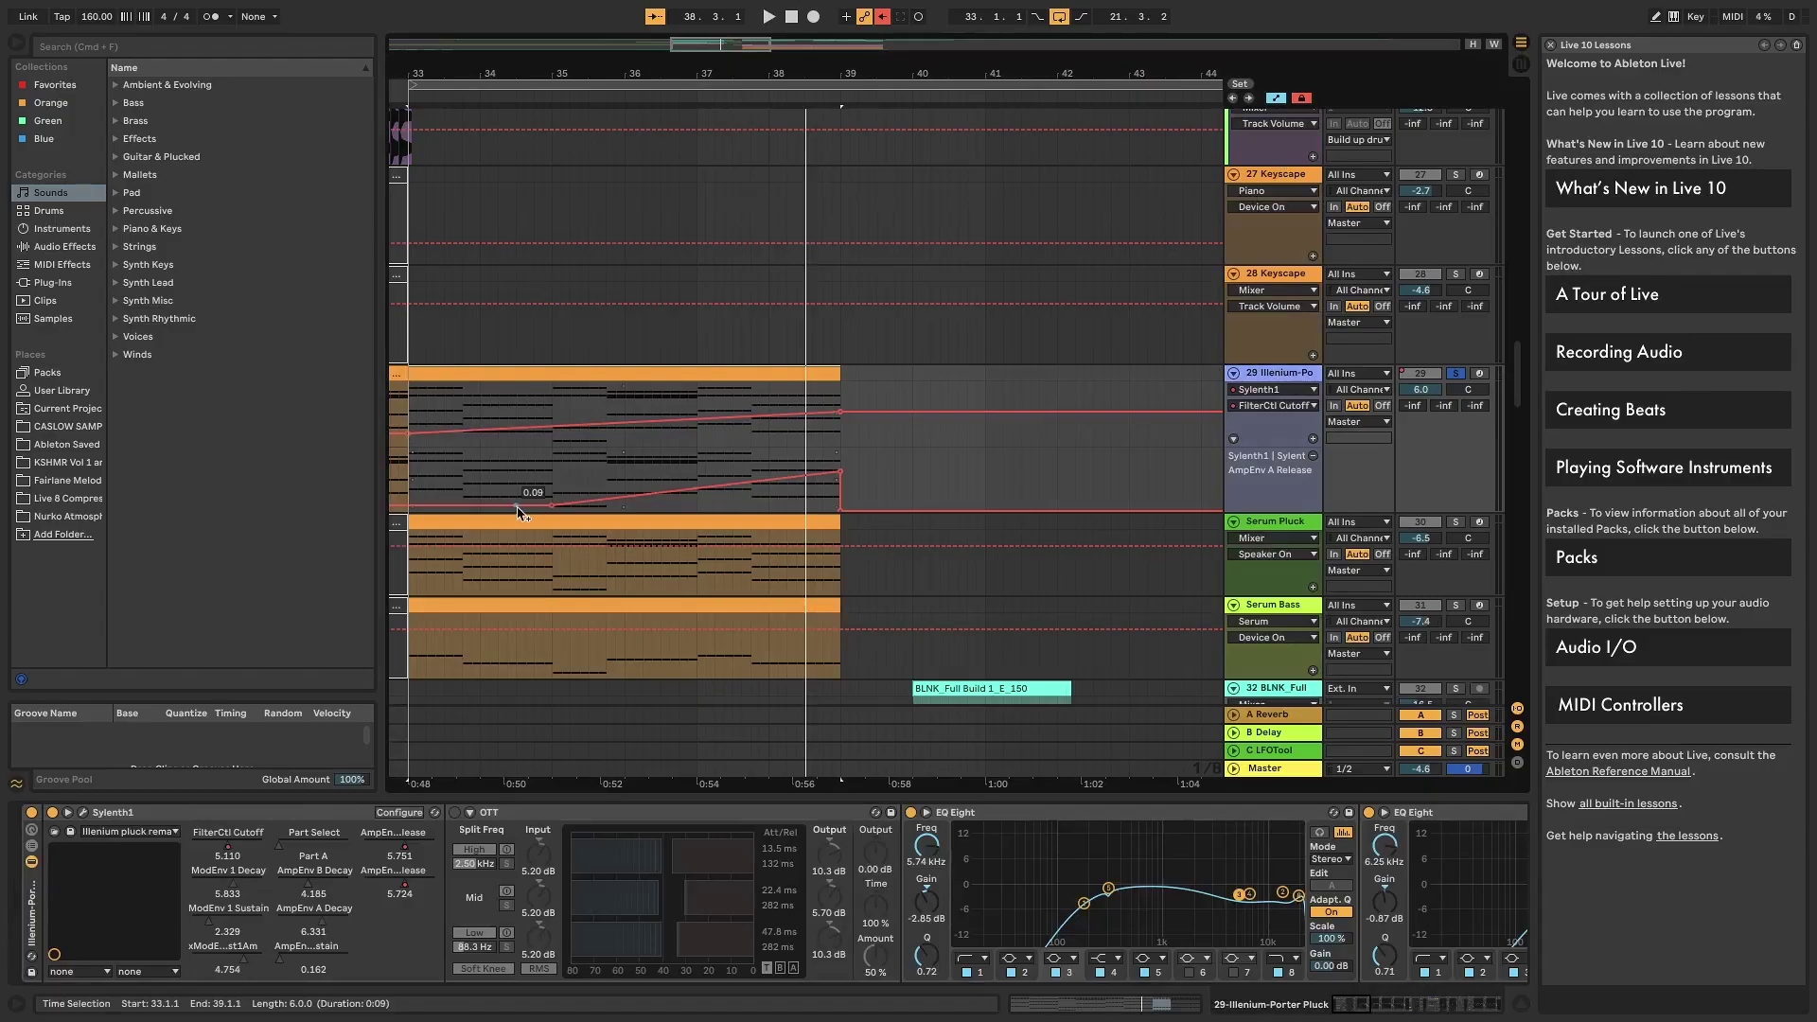
left_click(1274, 391)
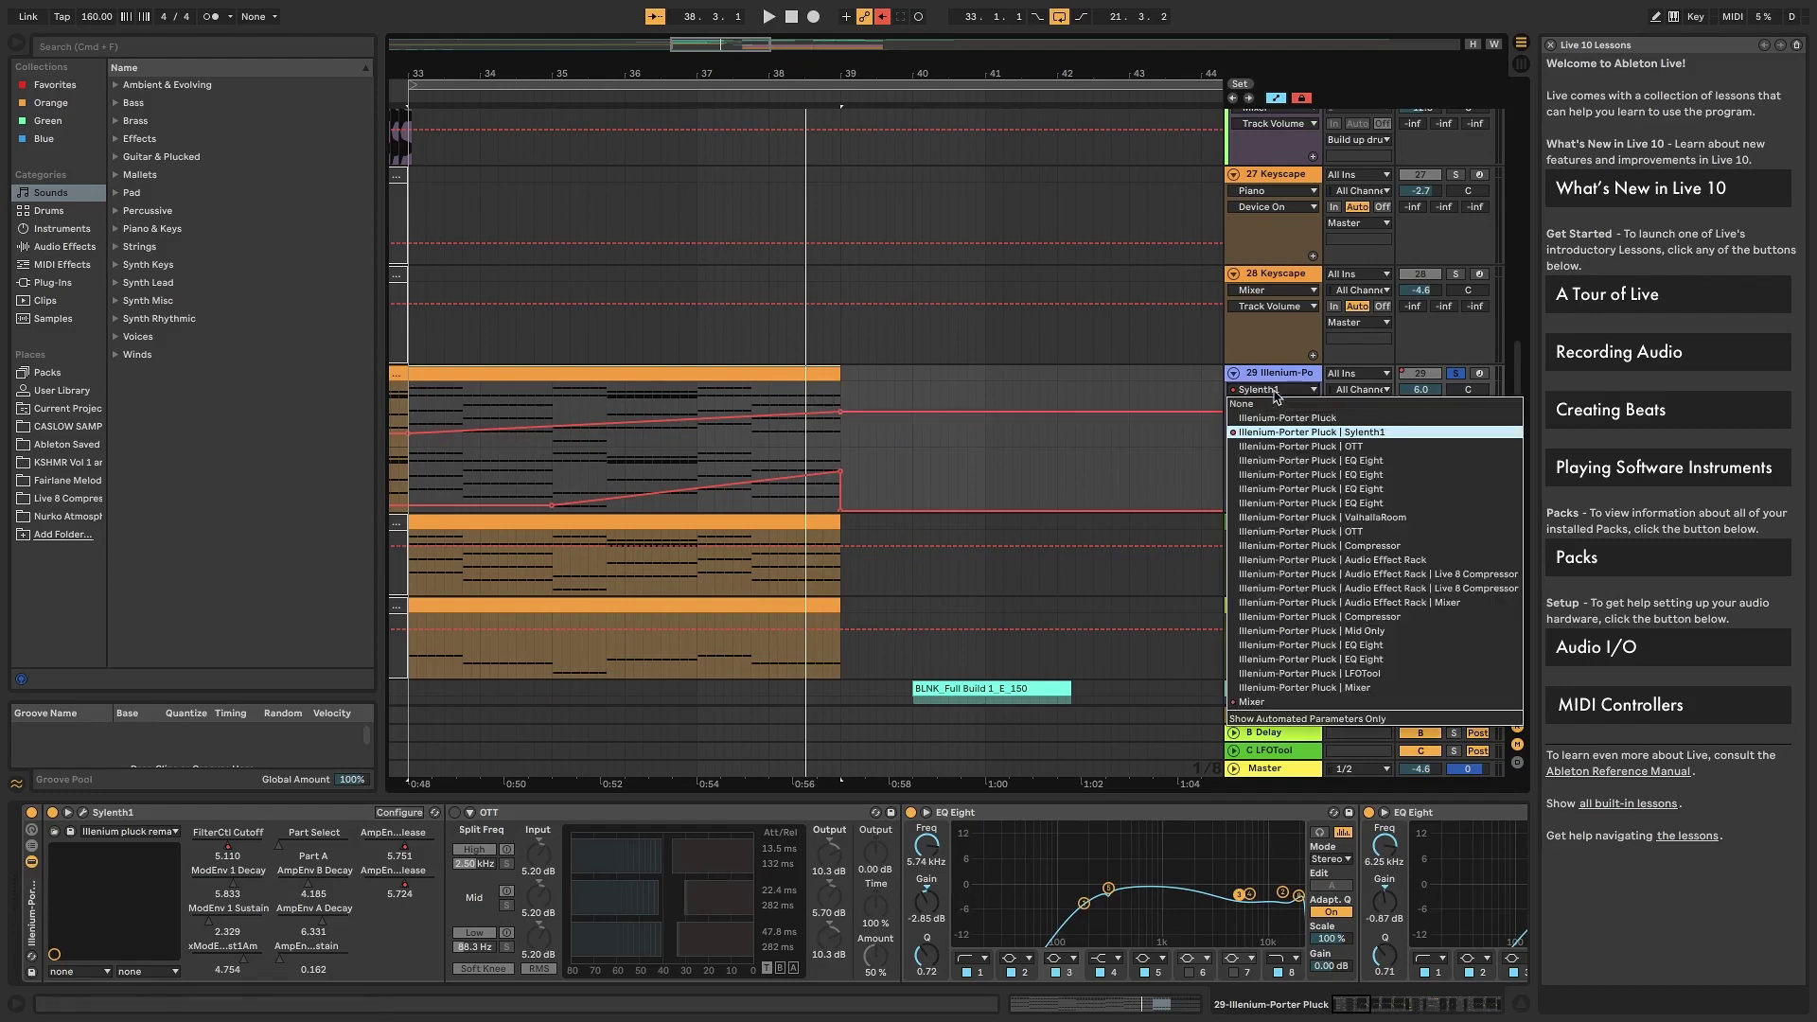
left_click(1274, 391)
left_click(1276, 406)
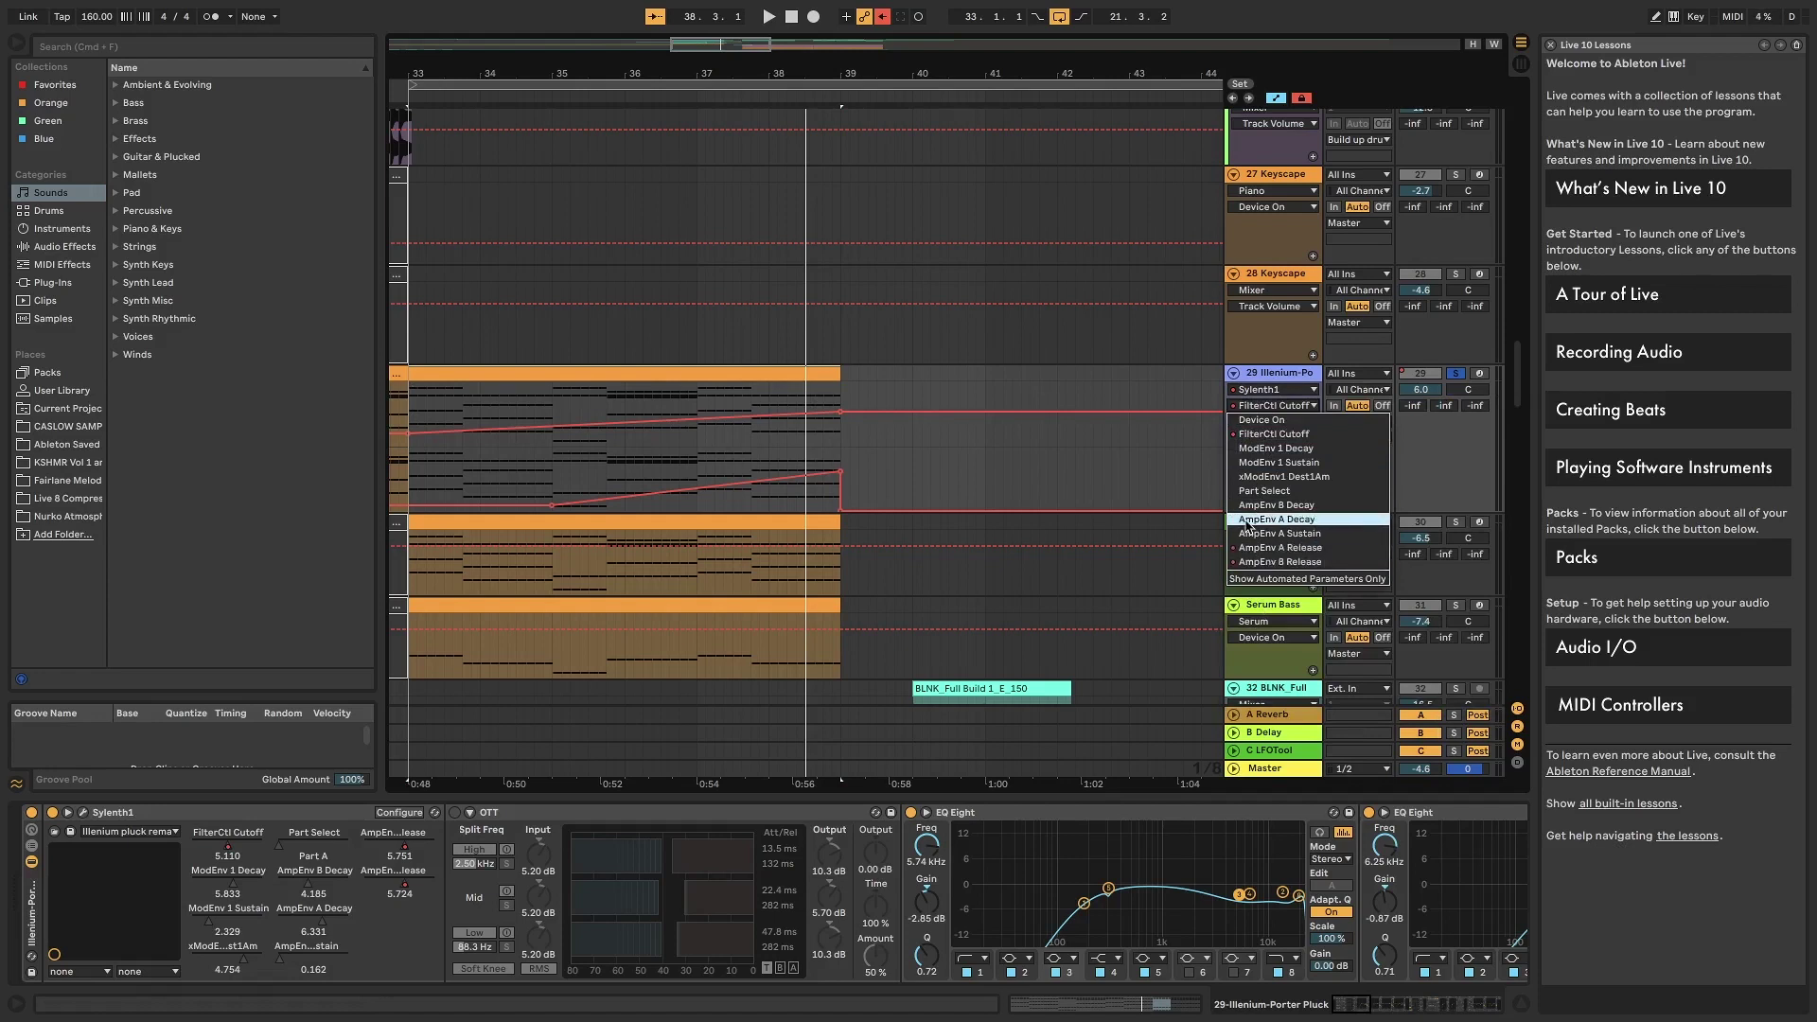
left_click(1280, 407)
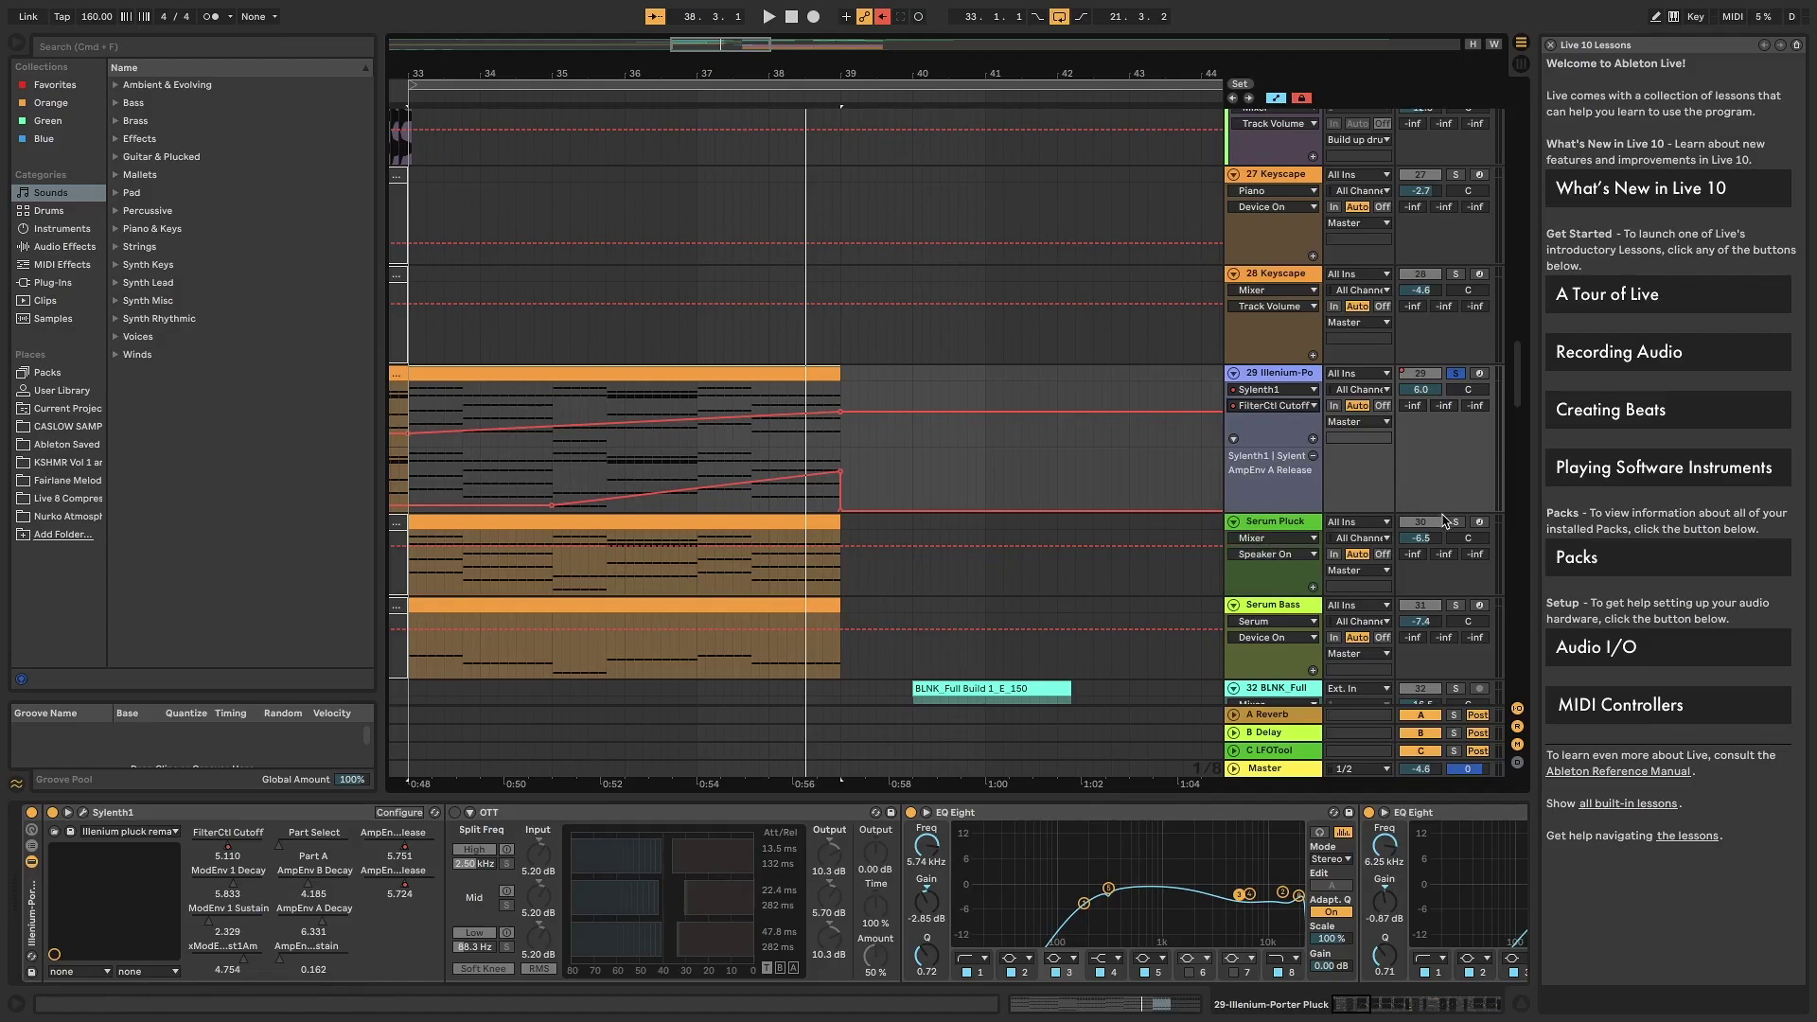
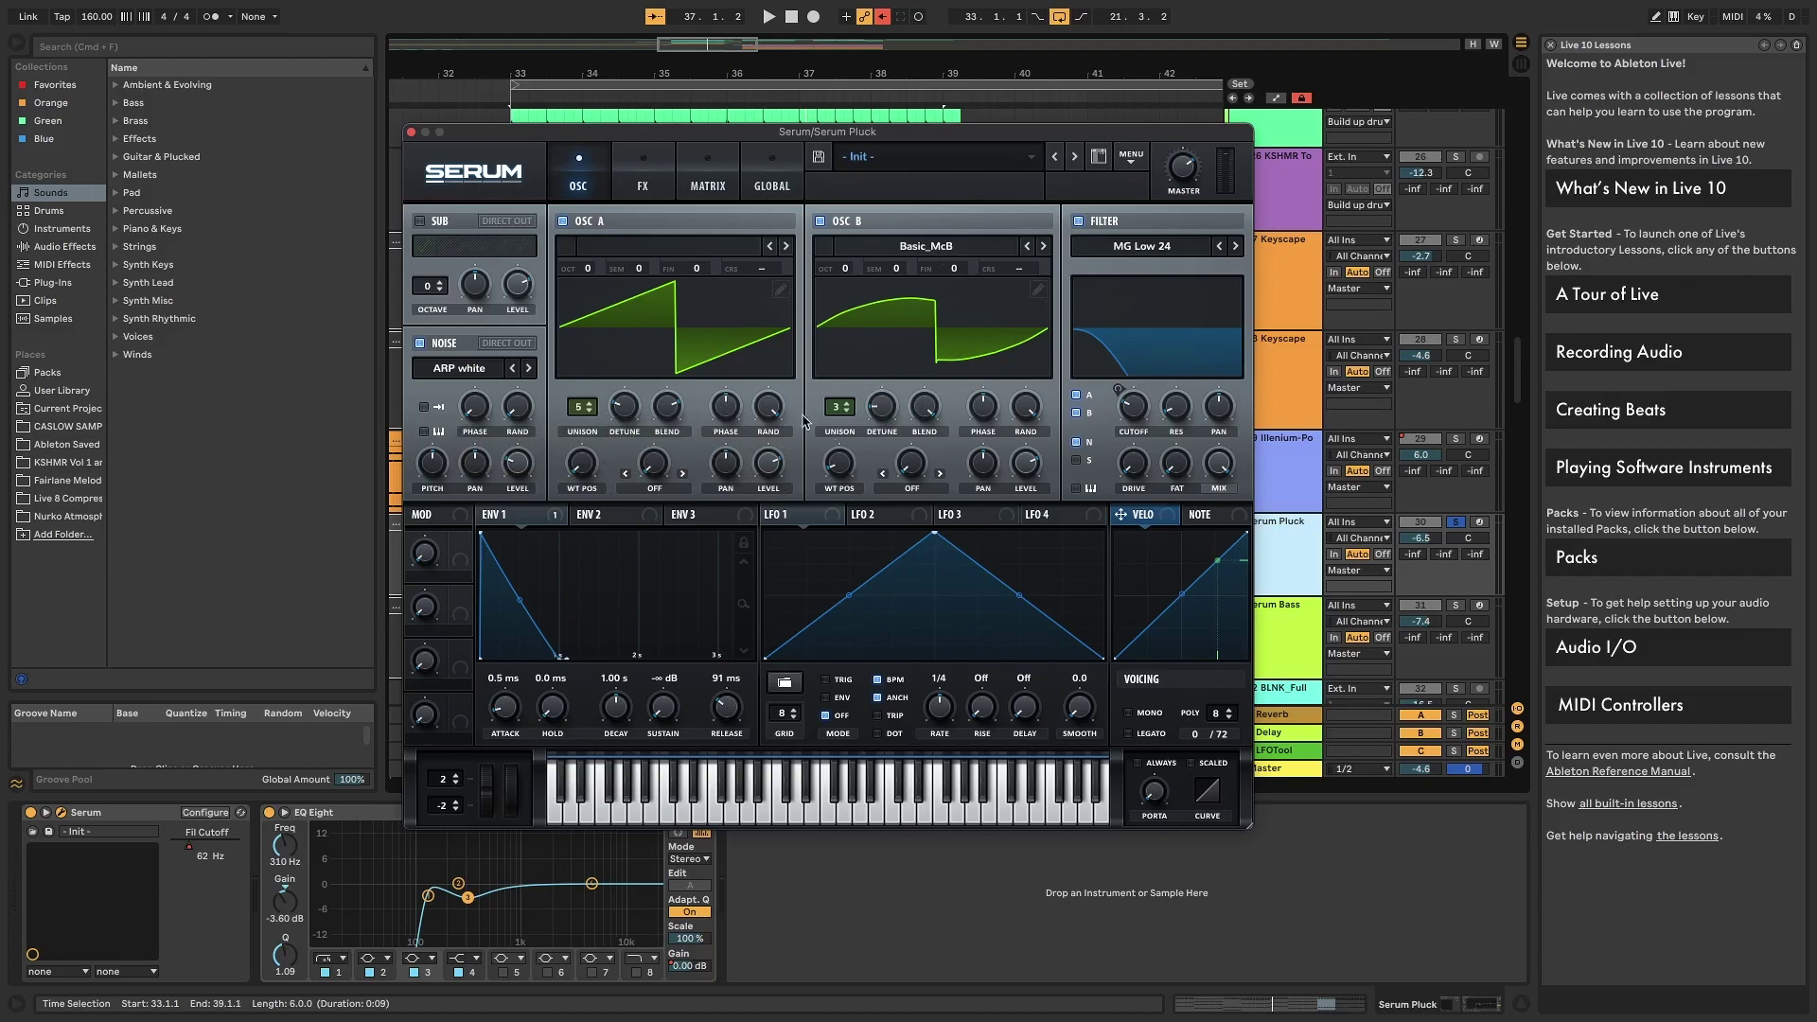
- Inspect the Serum Pluck patch's oscillator B wavetable, Env 1 and effects, and show the arrangement's automation lanes
left_click(961, 256)
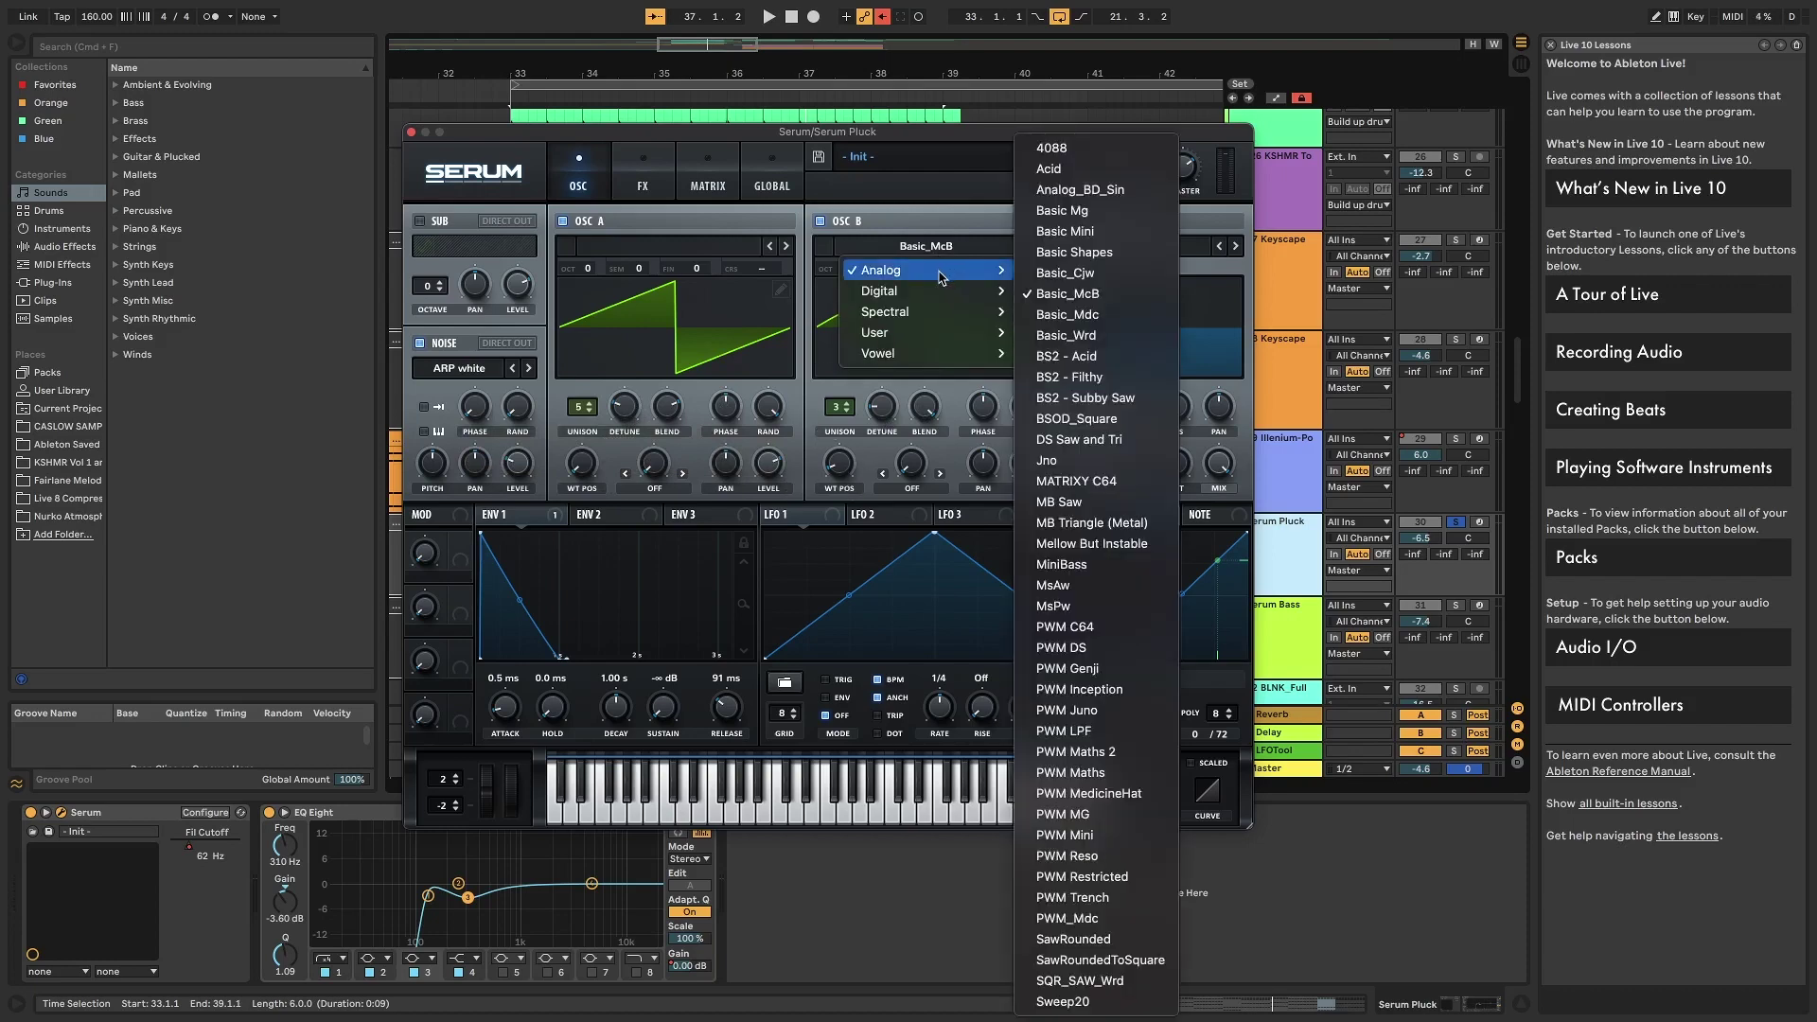
left_click(848, 443)
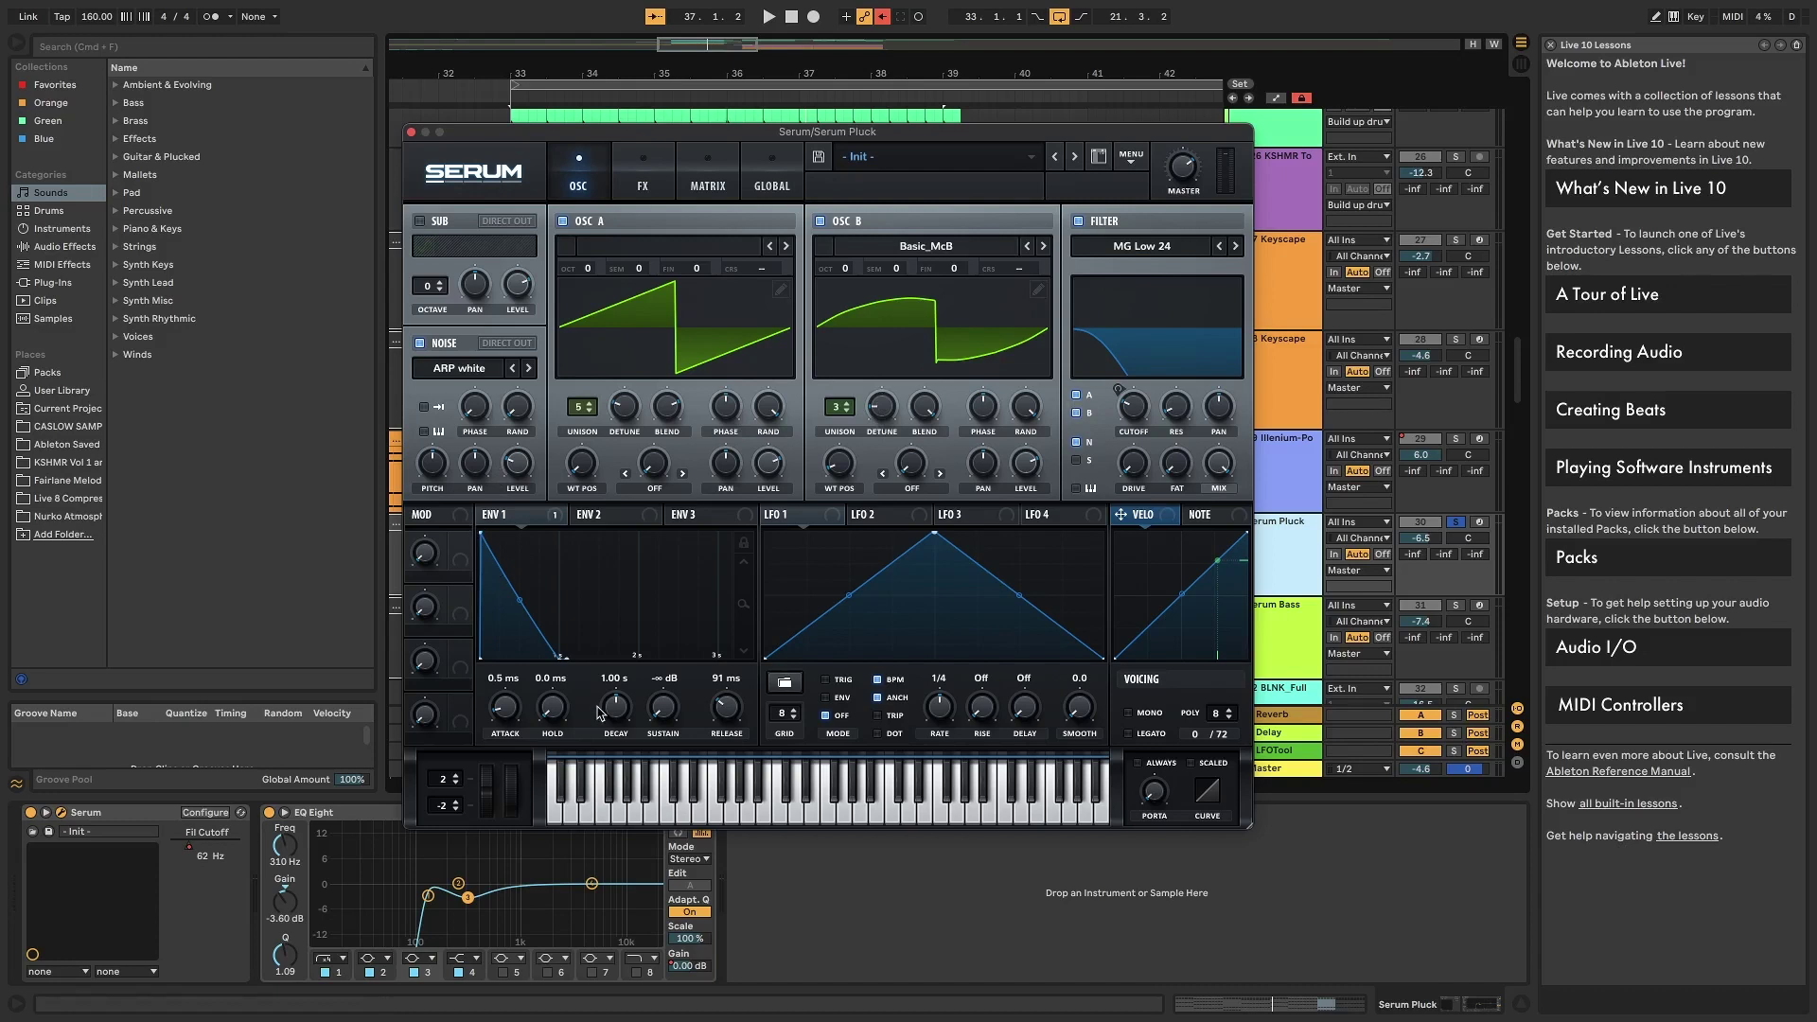
left_click(560, 523)
left_click(641, 190)
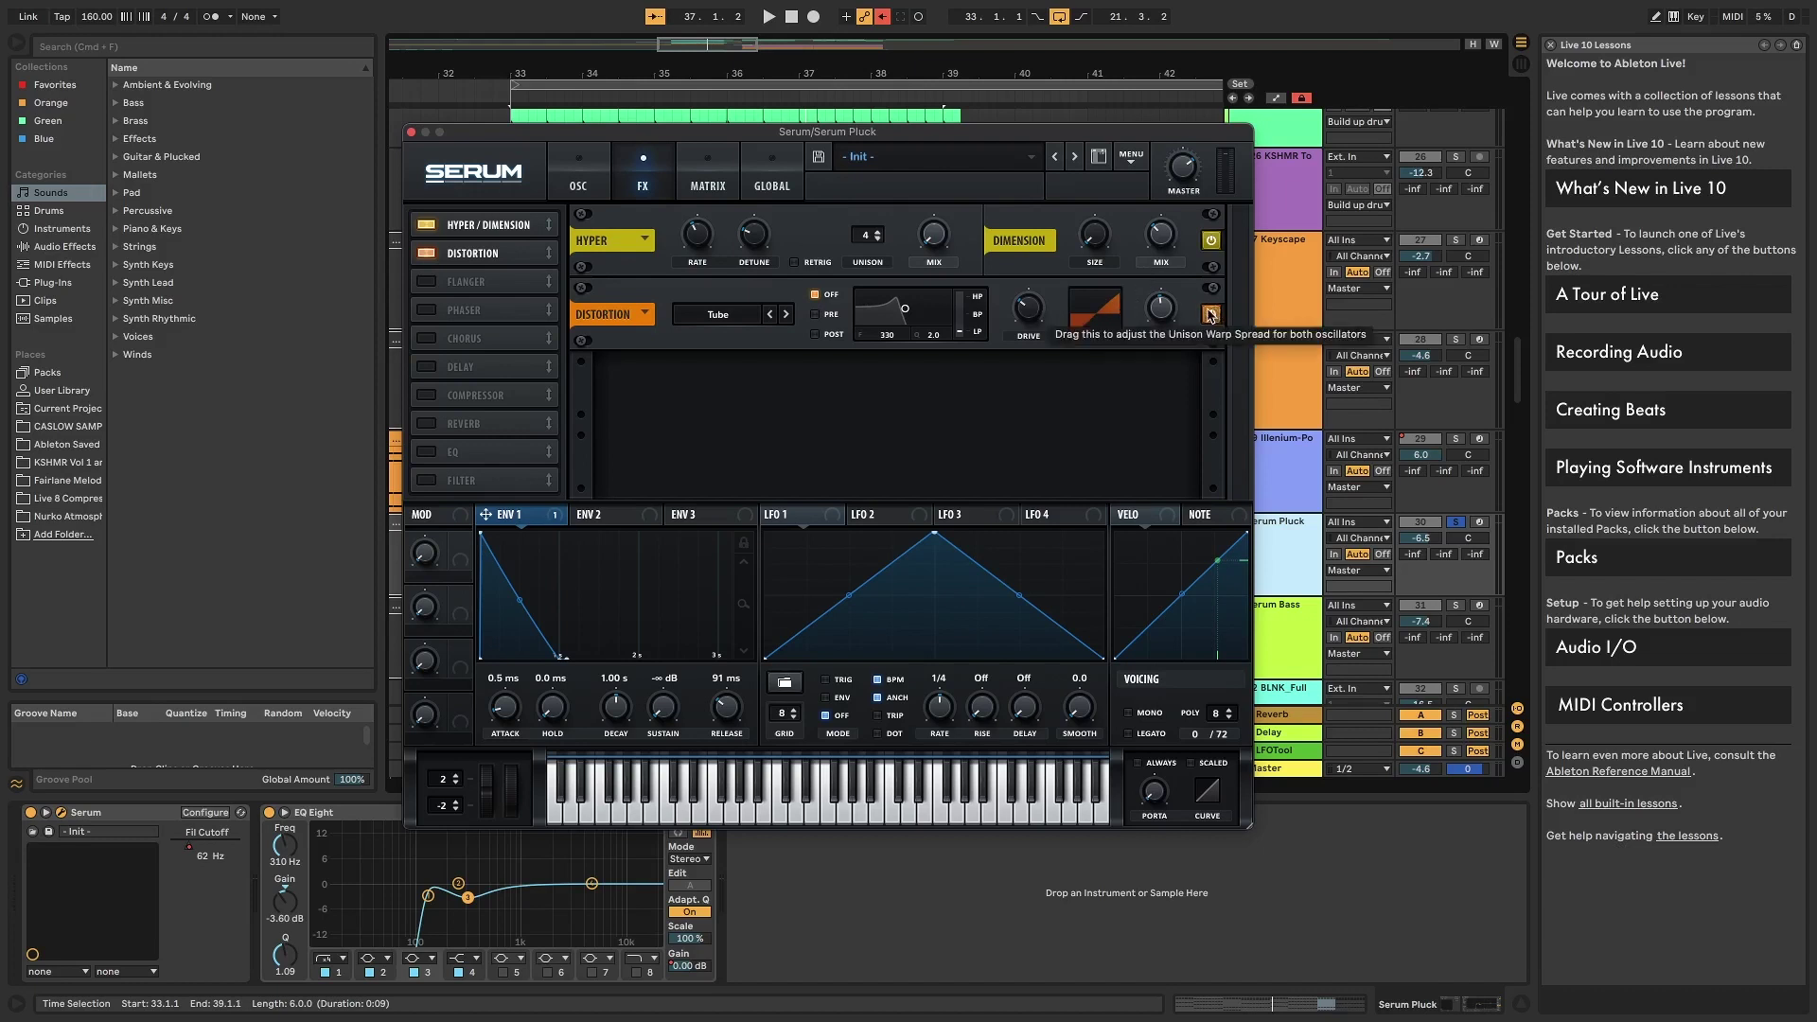
left_click(411, 131)
left_click(1274, 98)
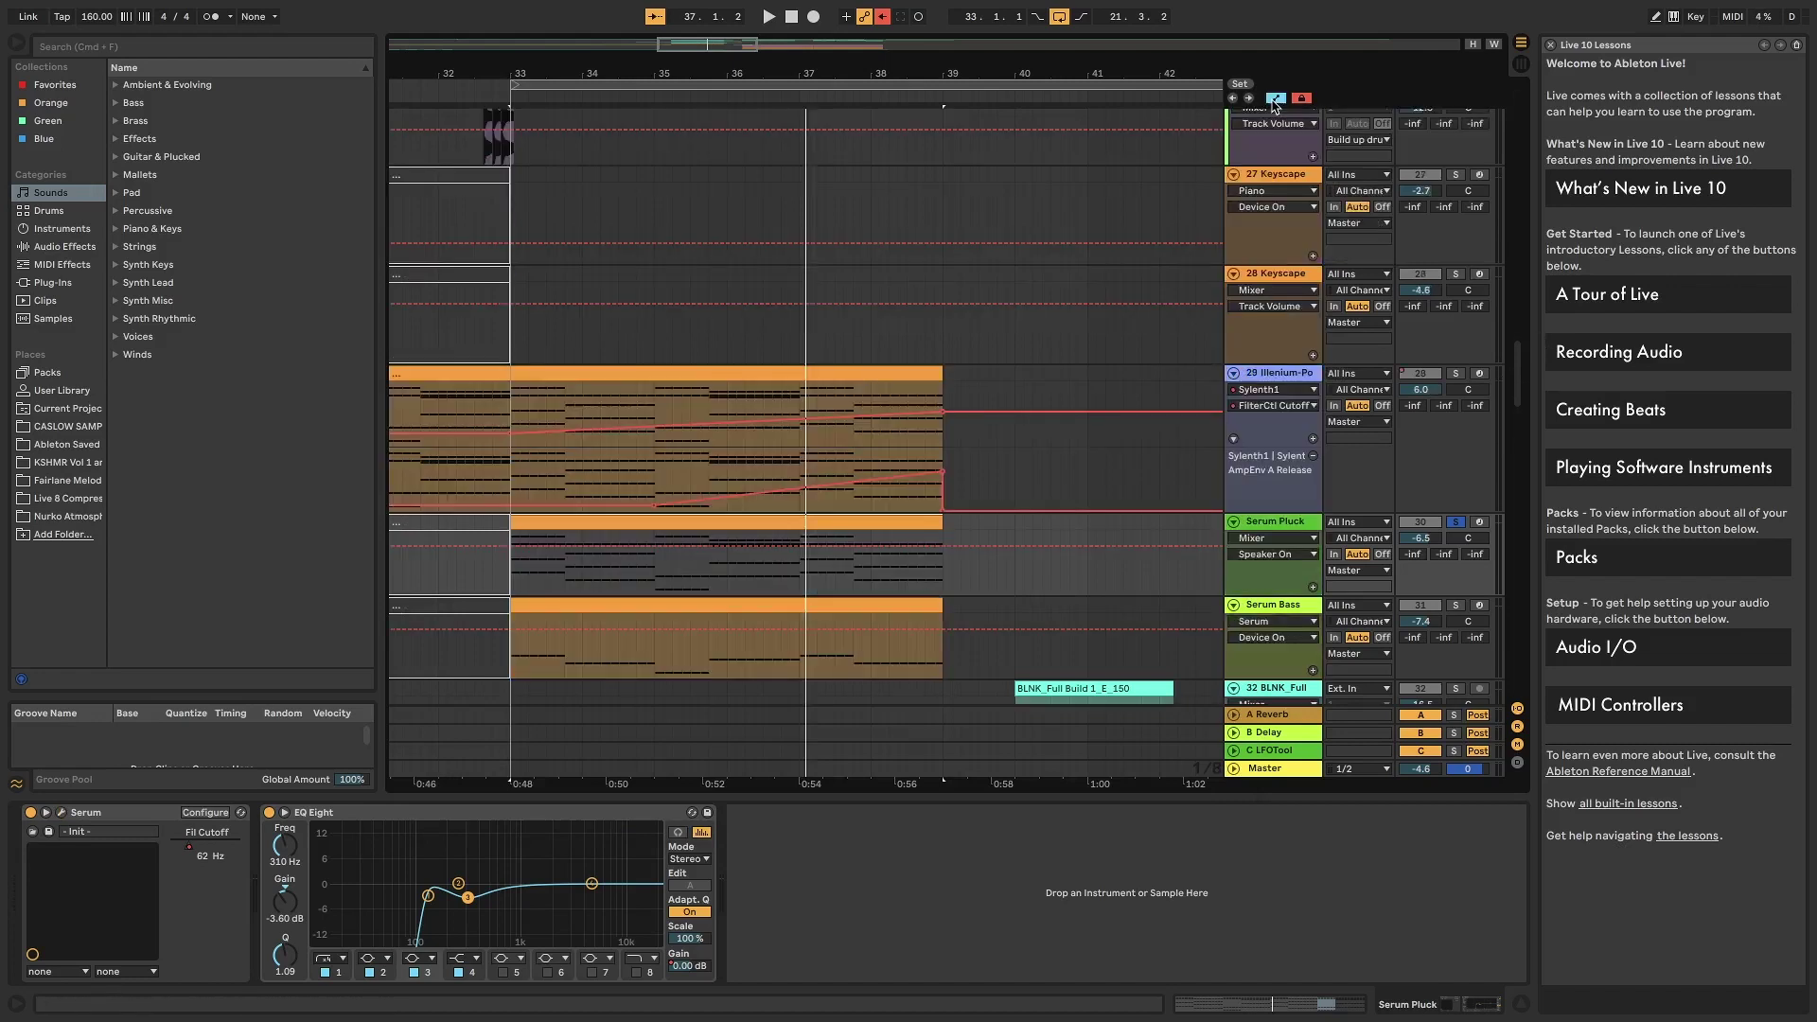
- Show the Serum Pluck track's Serum Fil Cutoff automation, followed by its EQ Eight Output Gain automation
left_click(1313, 538)
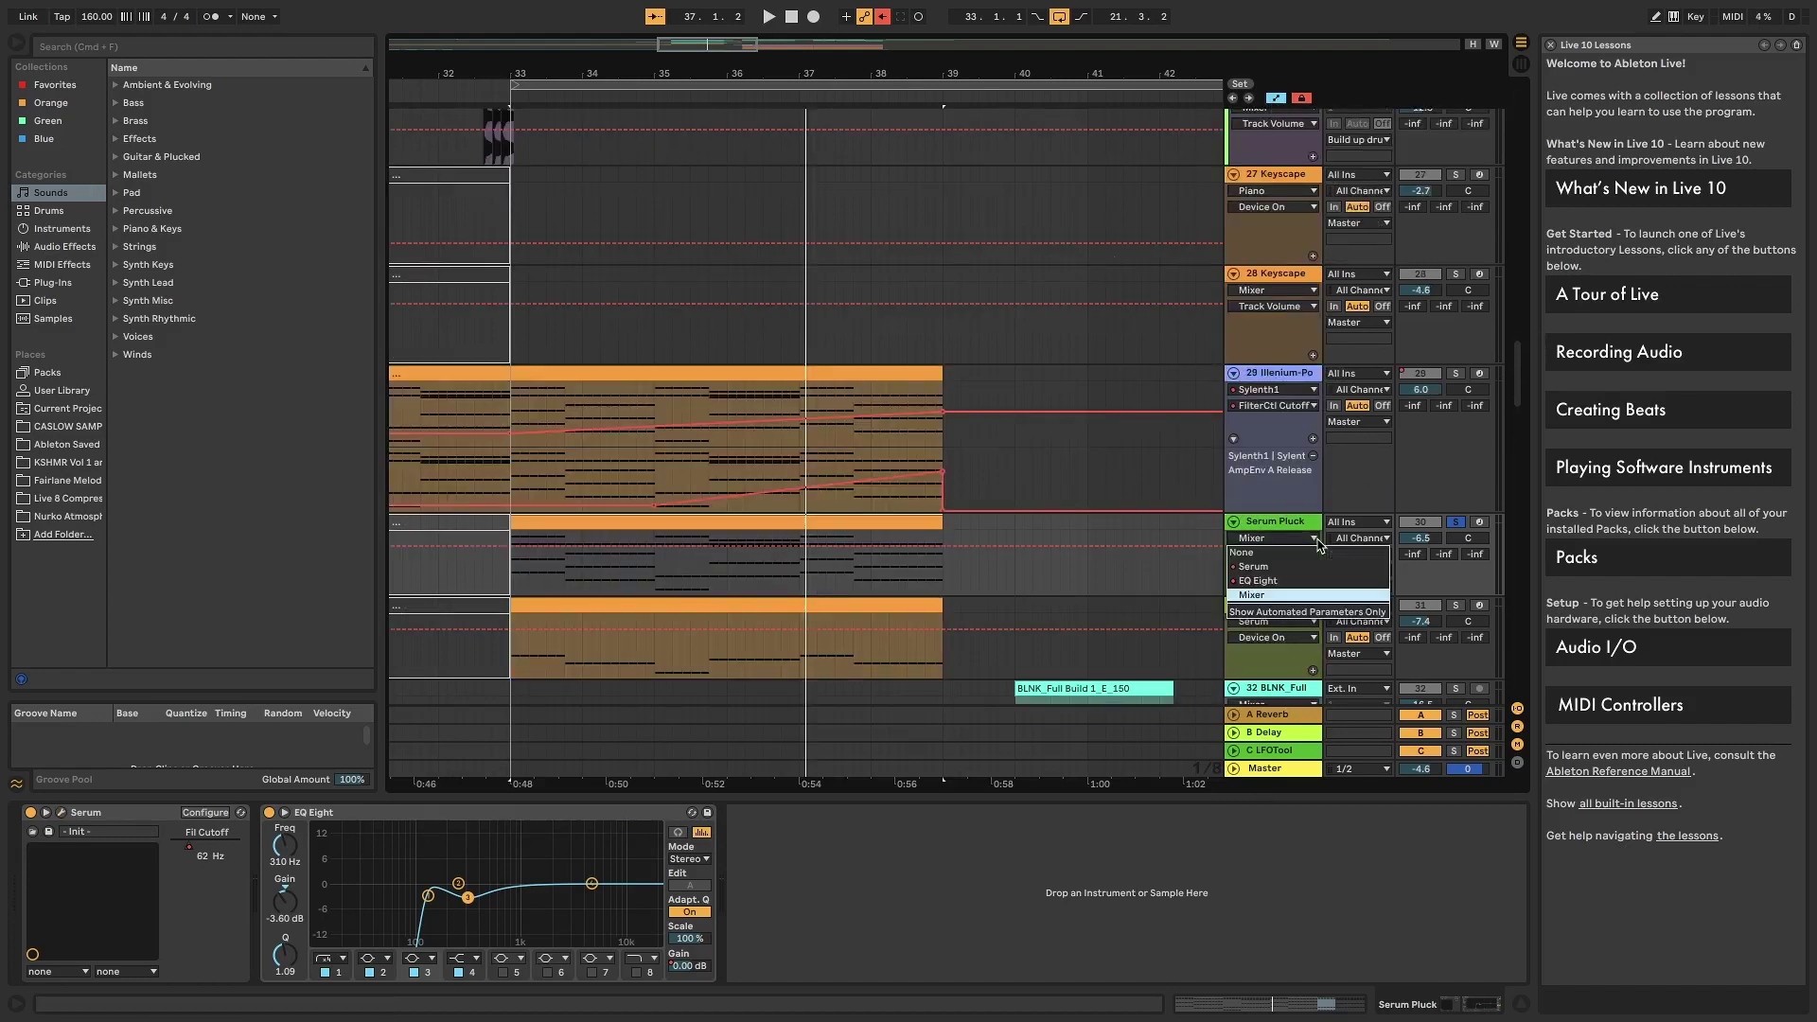
left_click(1297, 568)
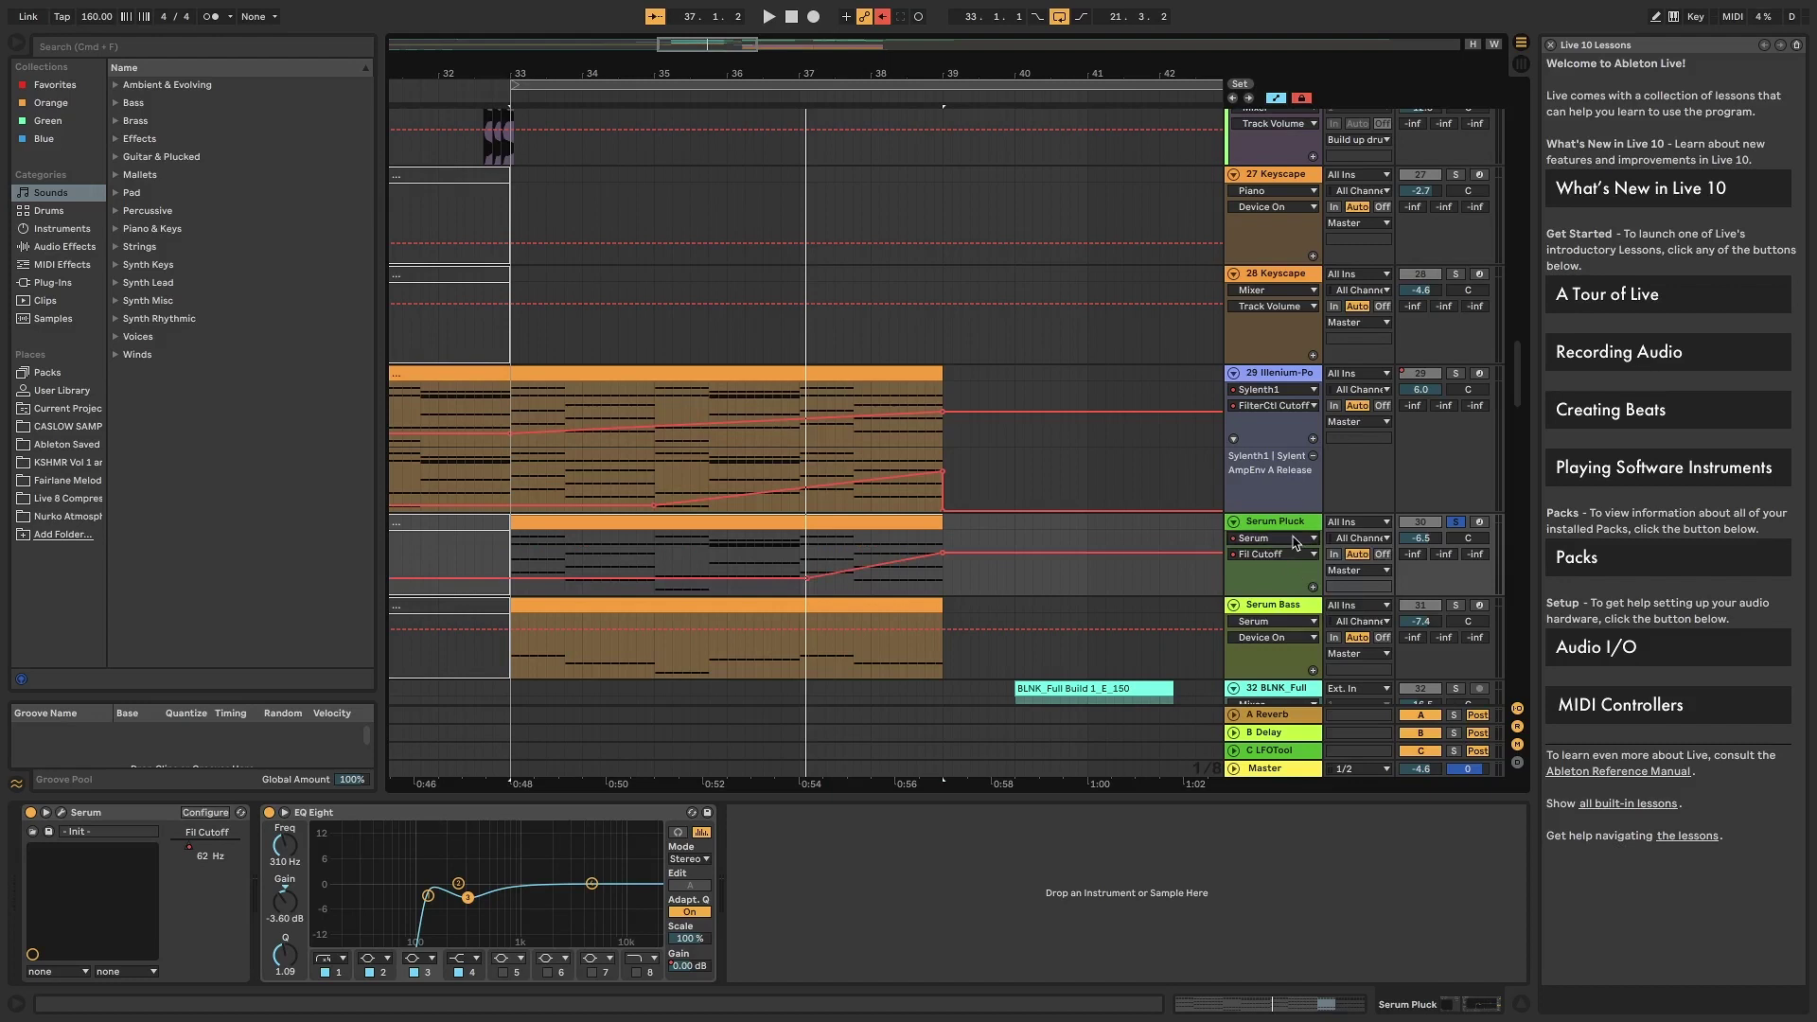
left_click(1292, 559)
left_click(1293, 566)
left_click(1291, 539)
left_click(1258, 580)
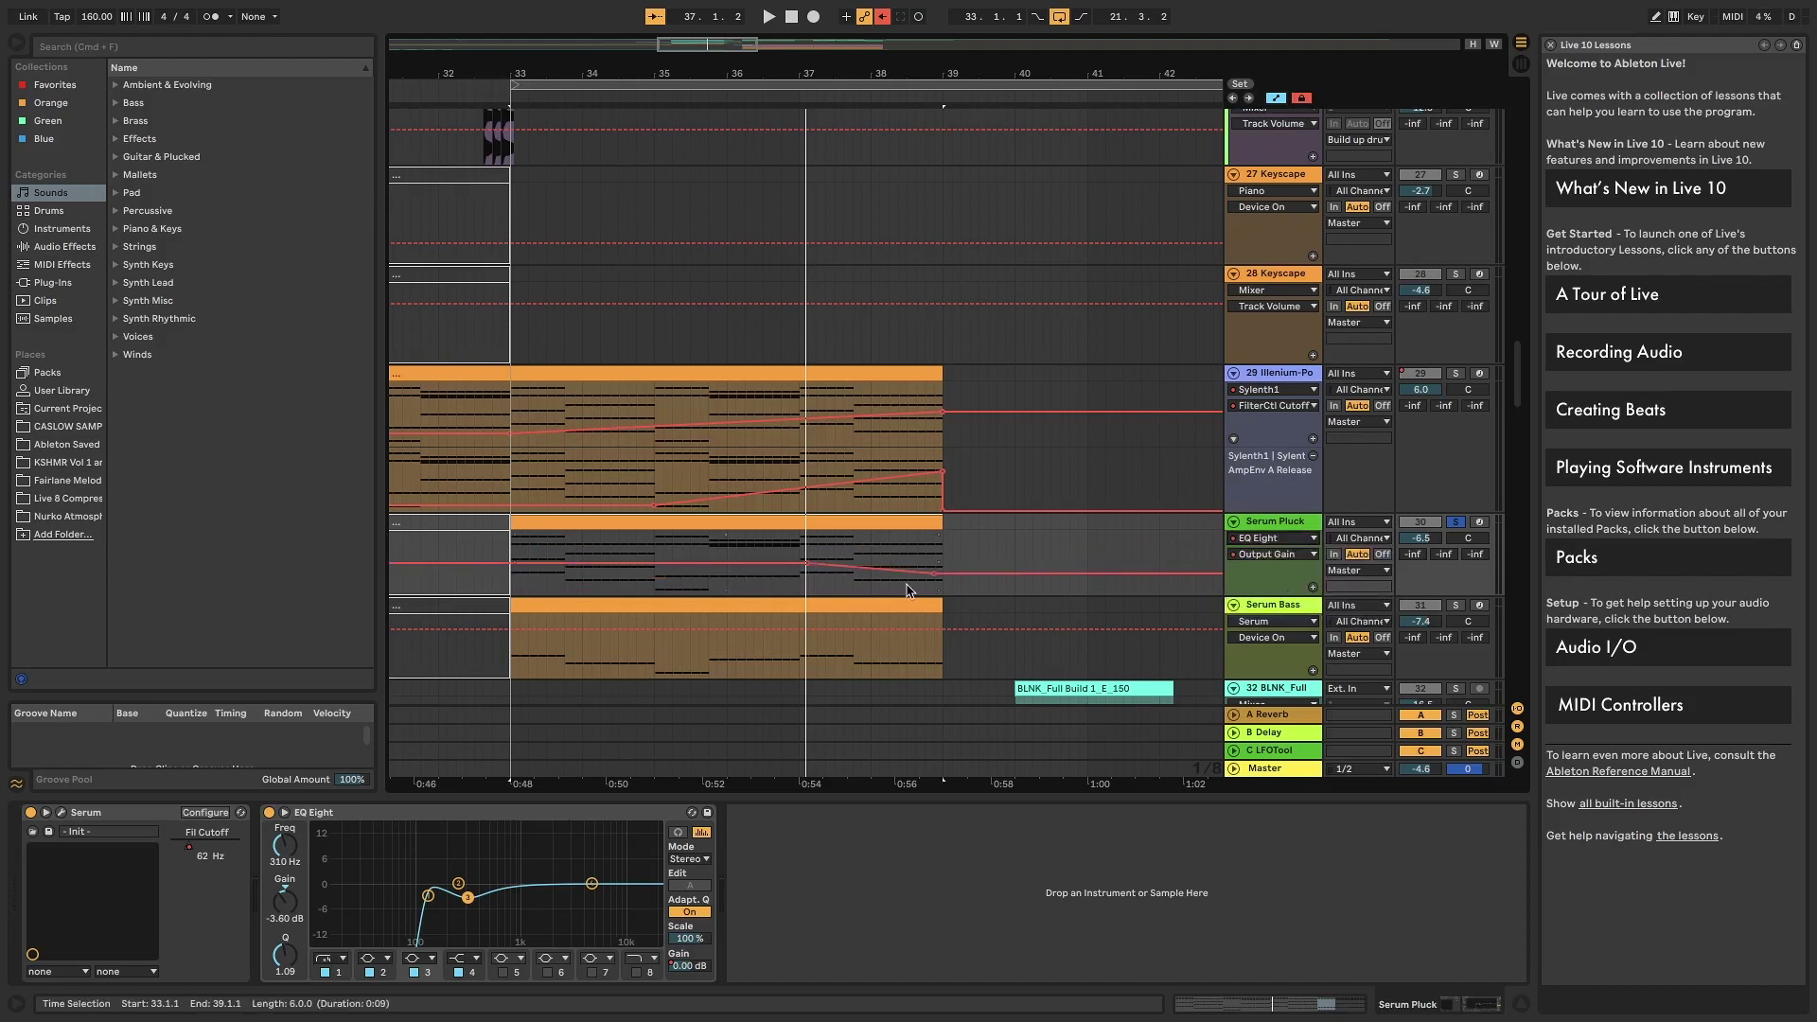
- Show the Mixer Speaker On automation of the 29-Illenium-Porter Pluck track
left_click(1253, 390)
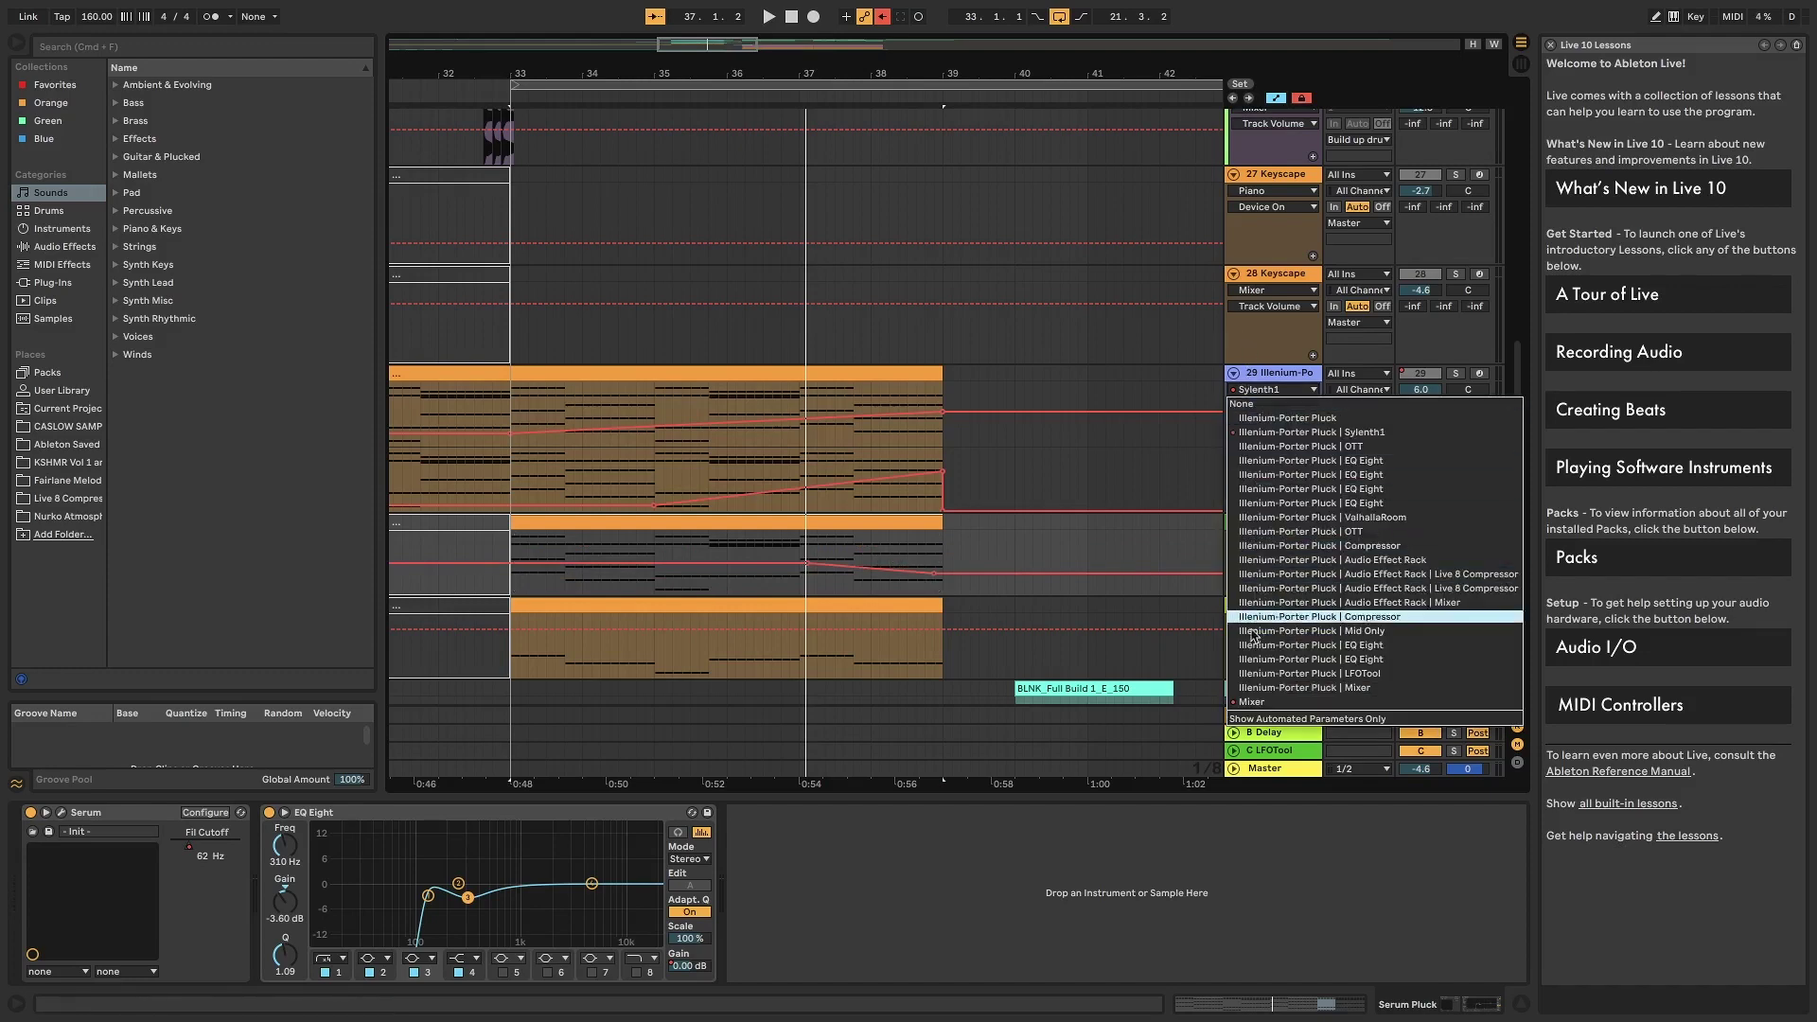
left_click(1268, 702)
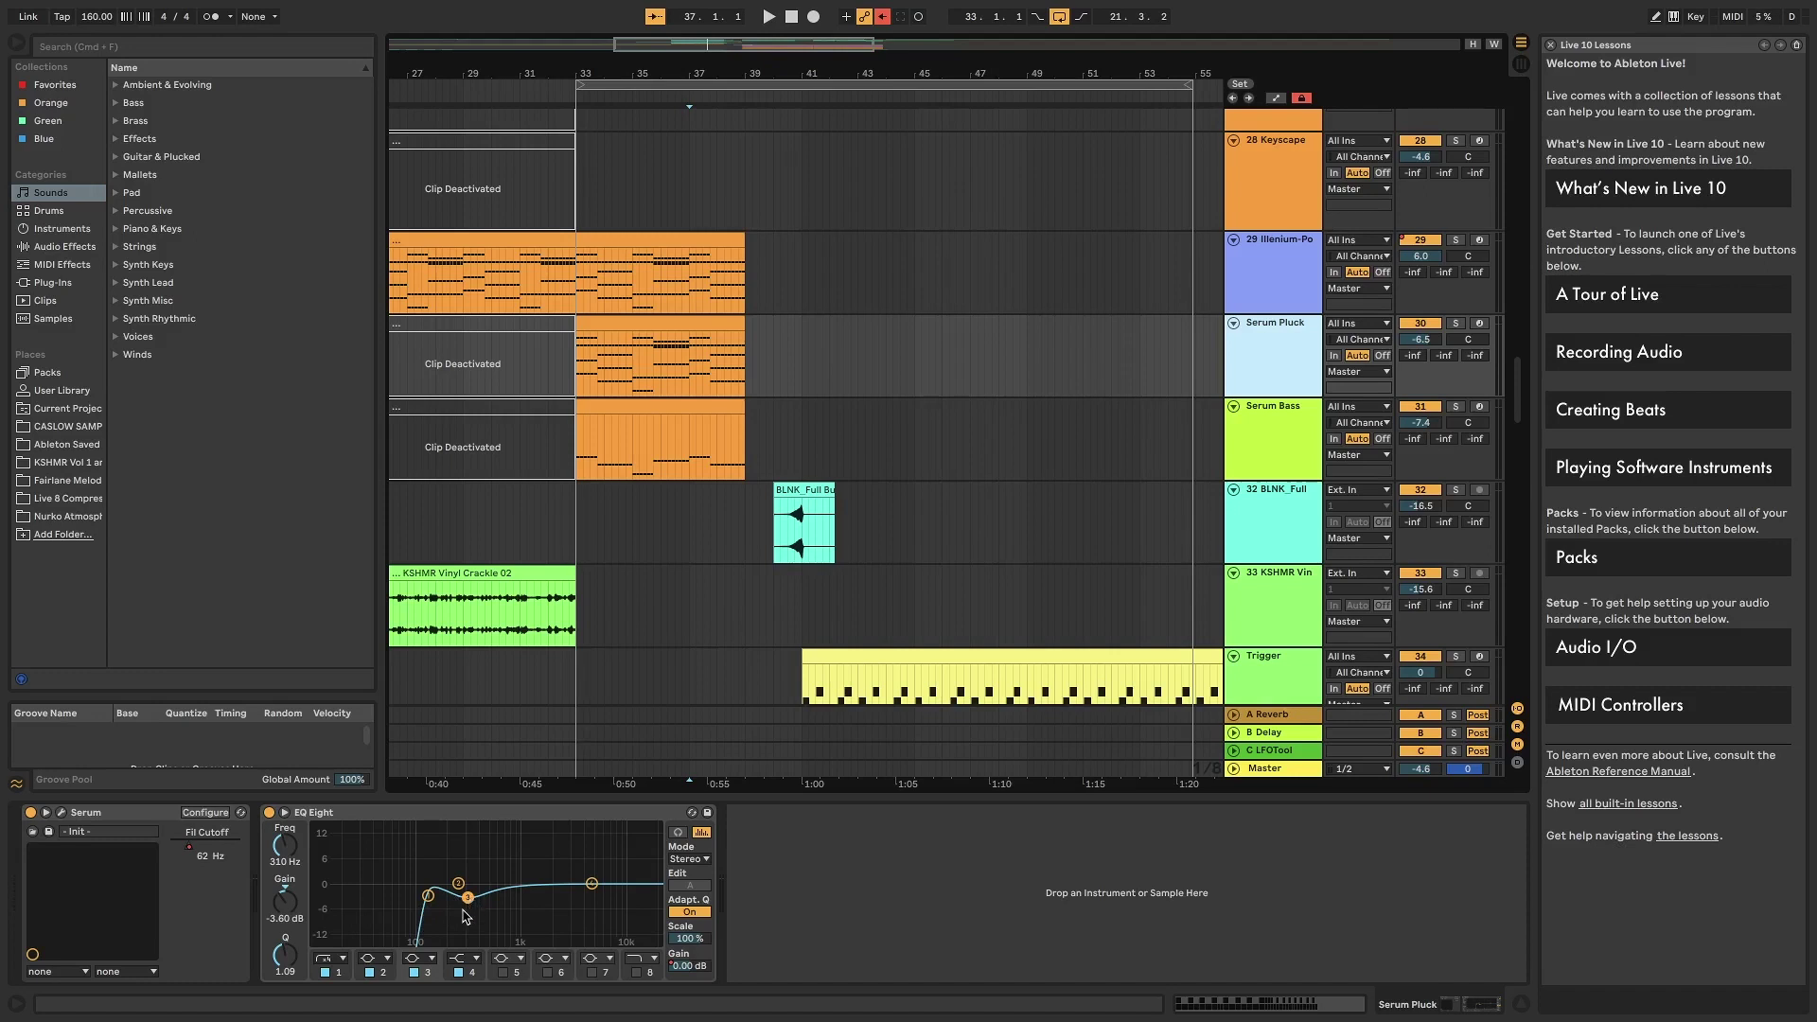
left_click(1273, 470)
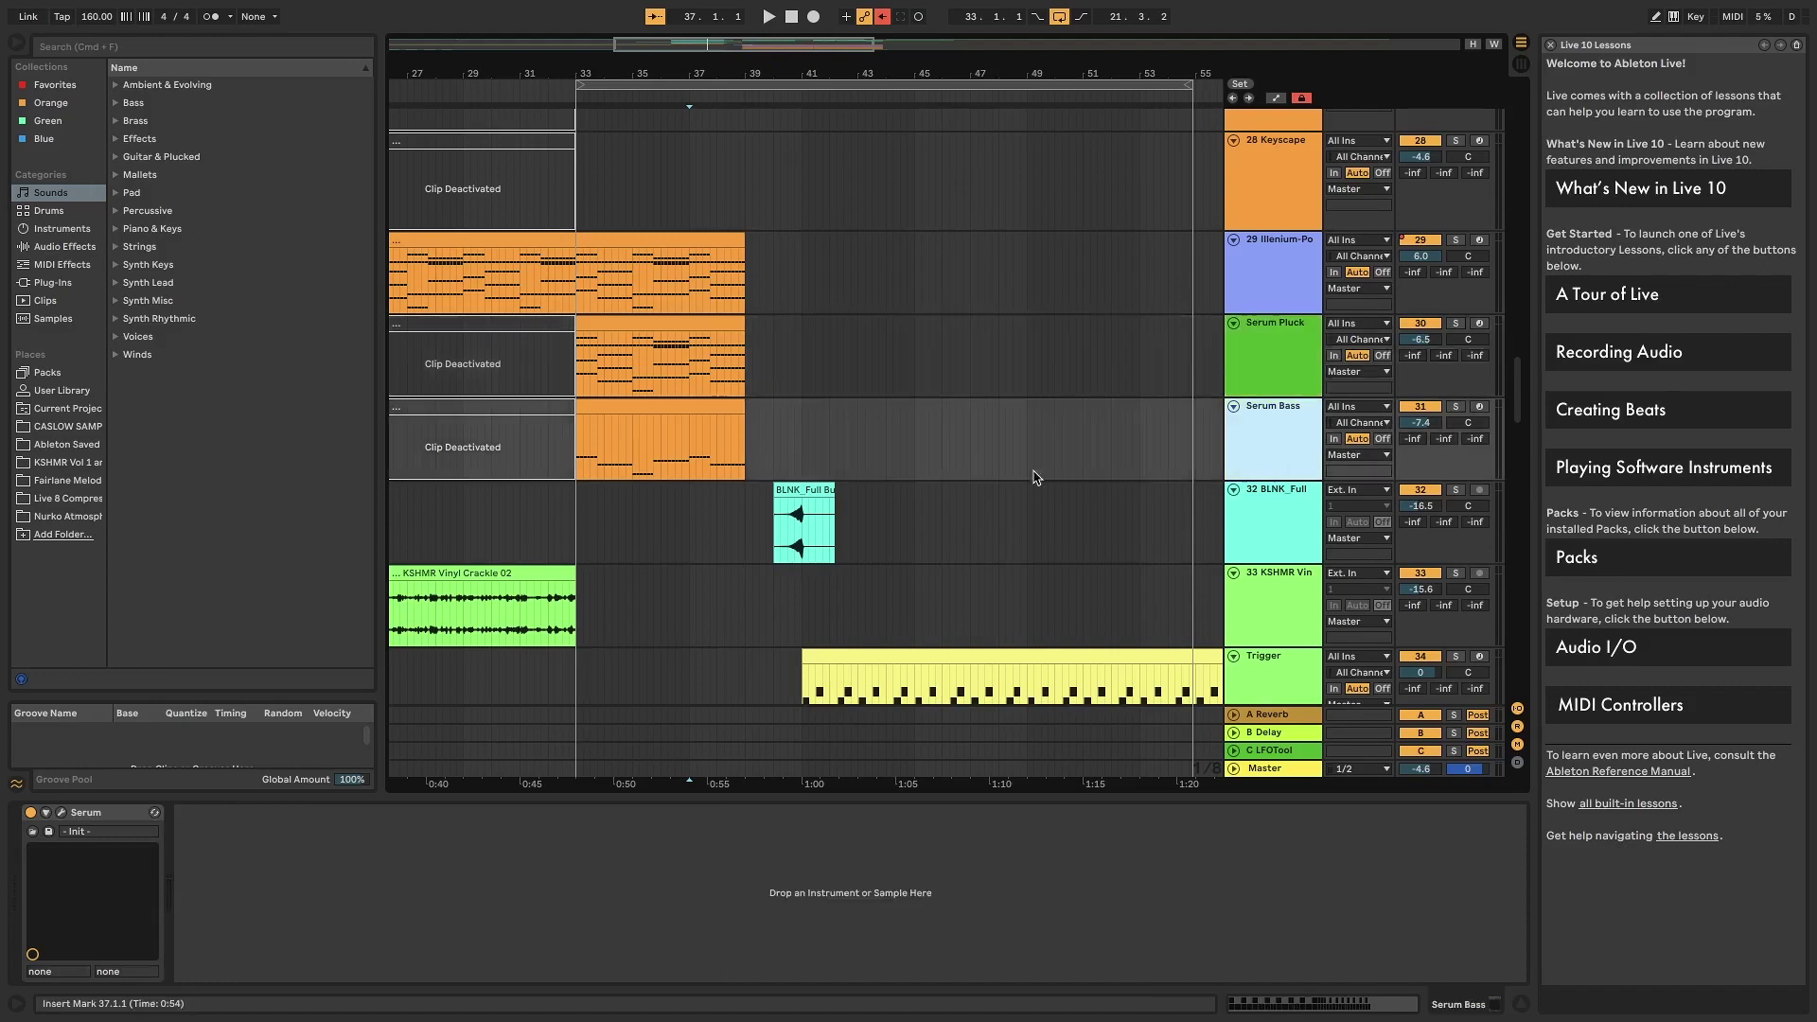
left_click(1268, 295)
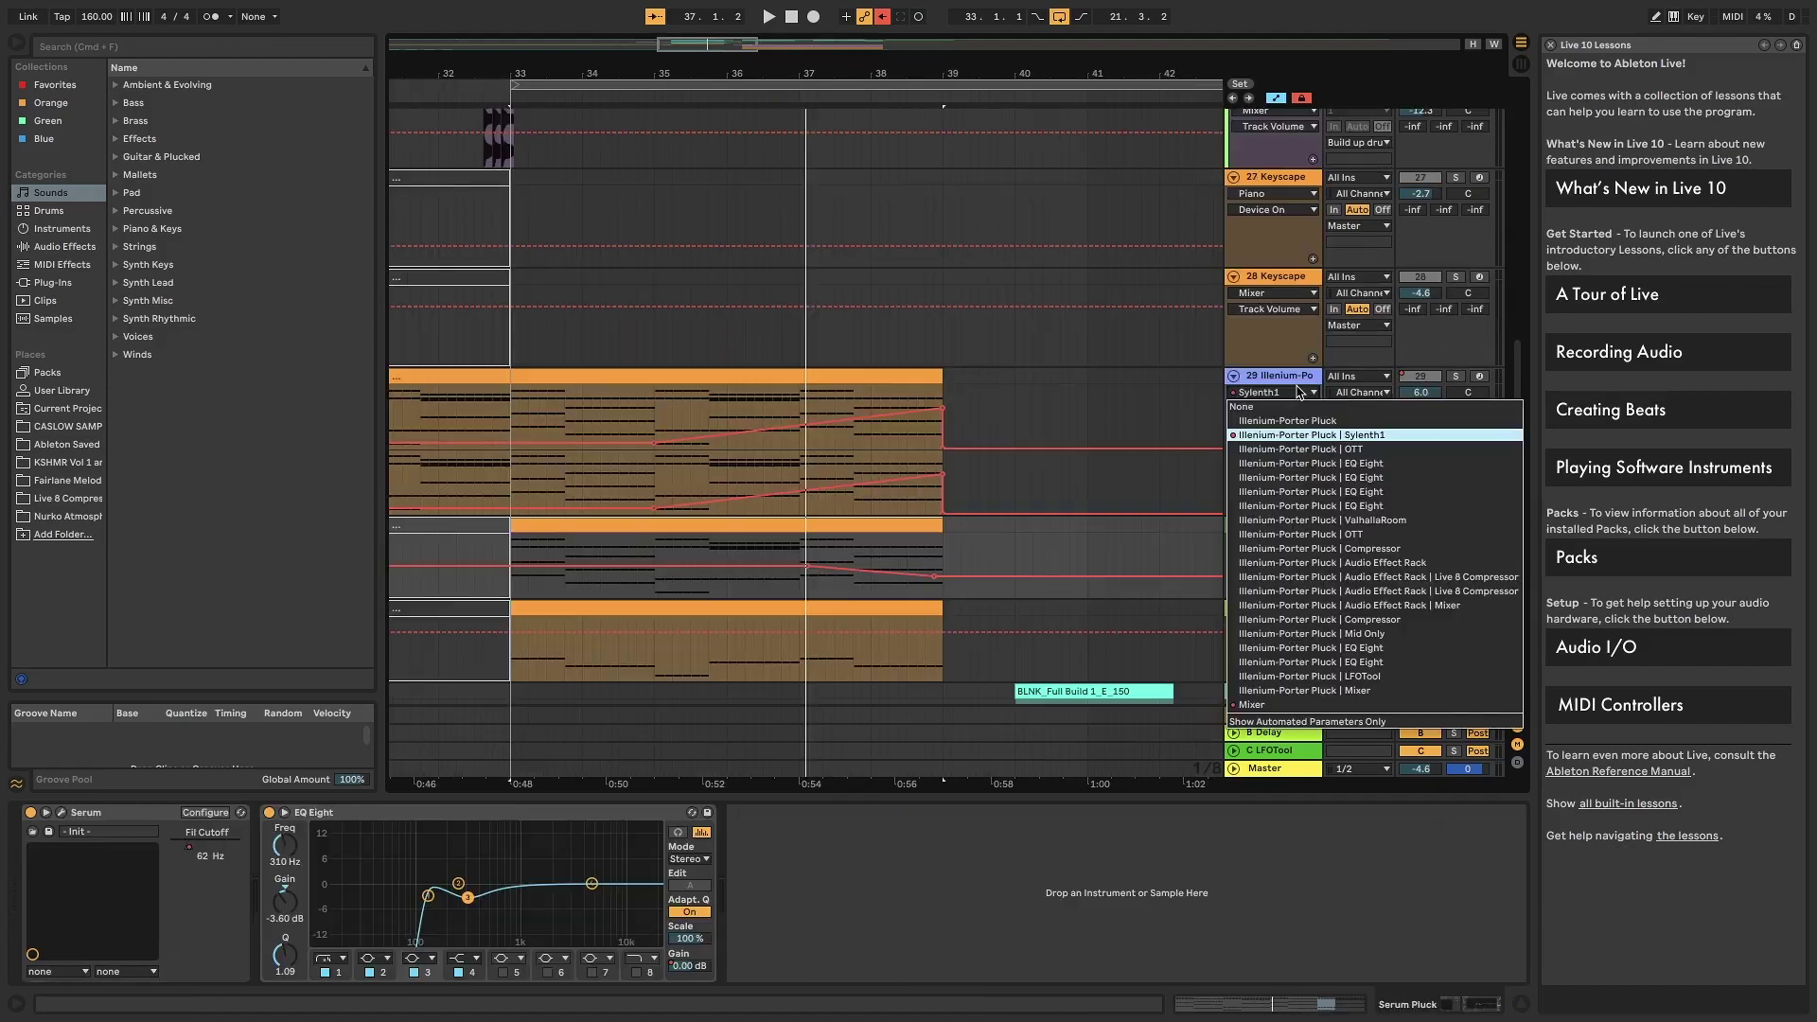
left_click(1259, 704)
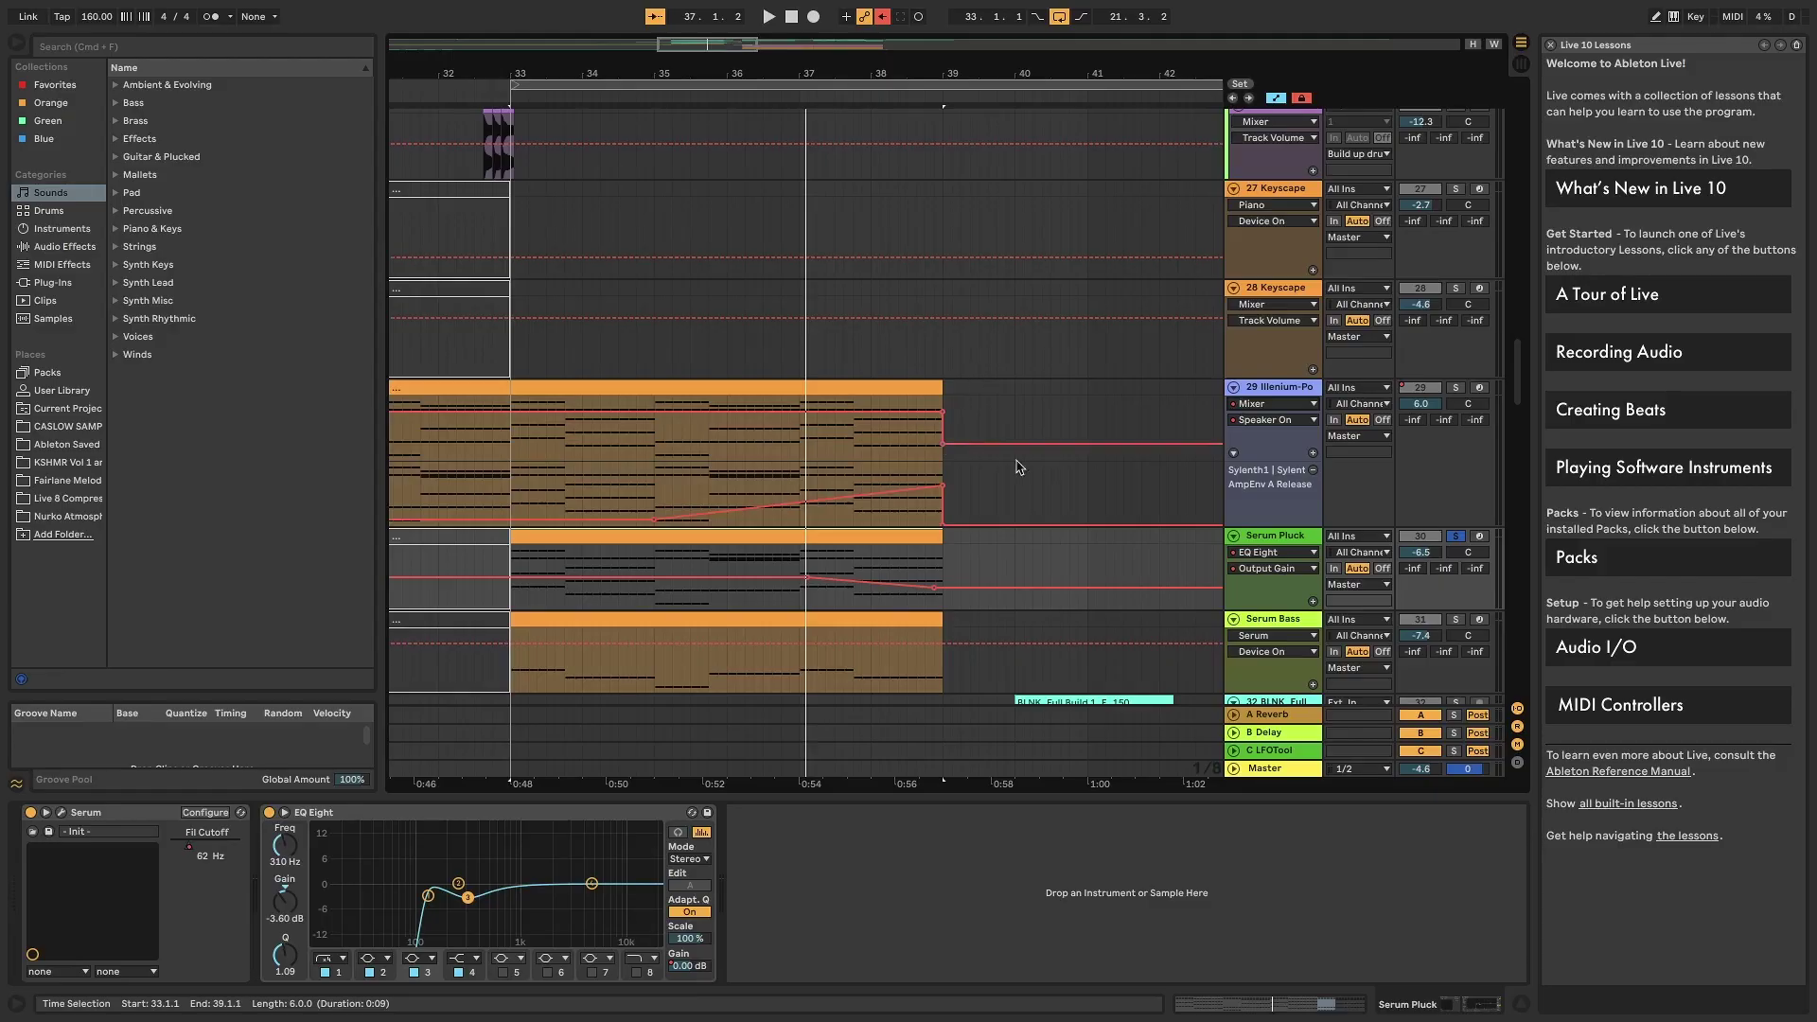
- Review the automation across the build-up's vocal, FX and drum tracks, including the vocal chops' Speaker On and the riser's reverb Dry/Wet
scroll(1017, 454, "up", 10)
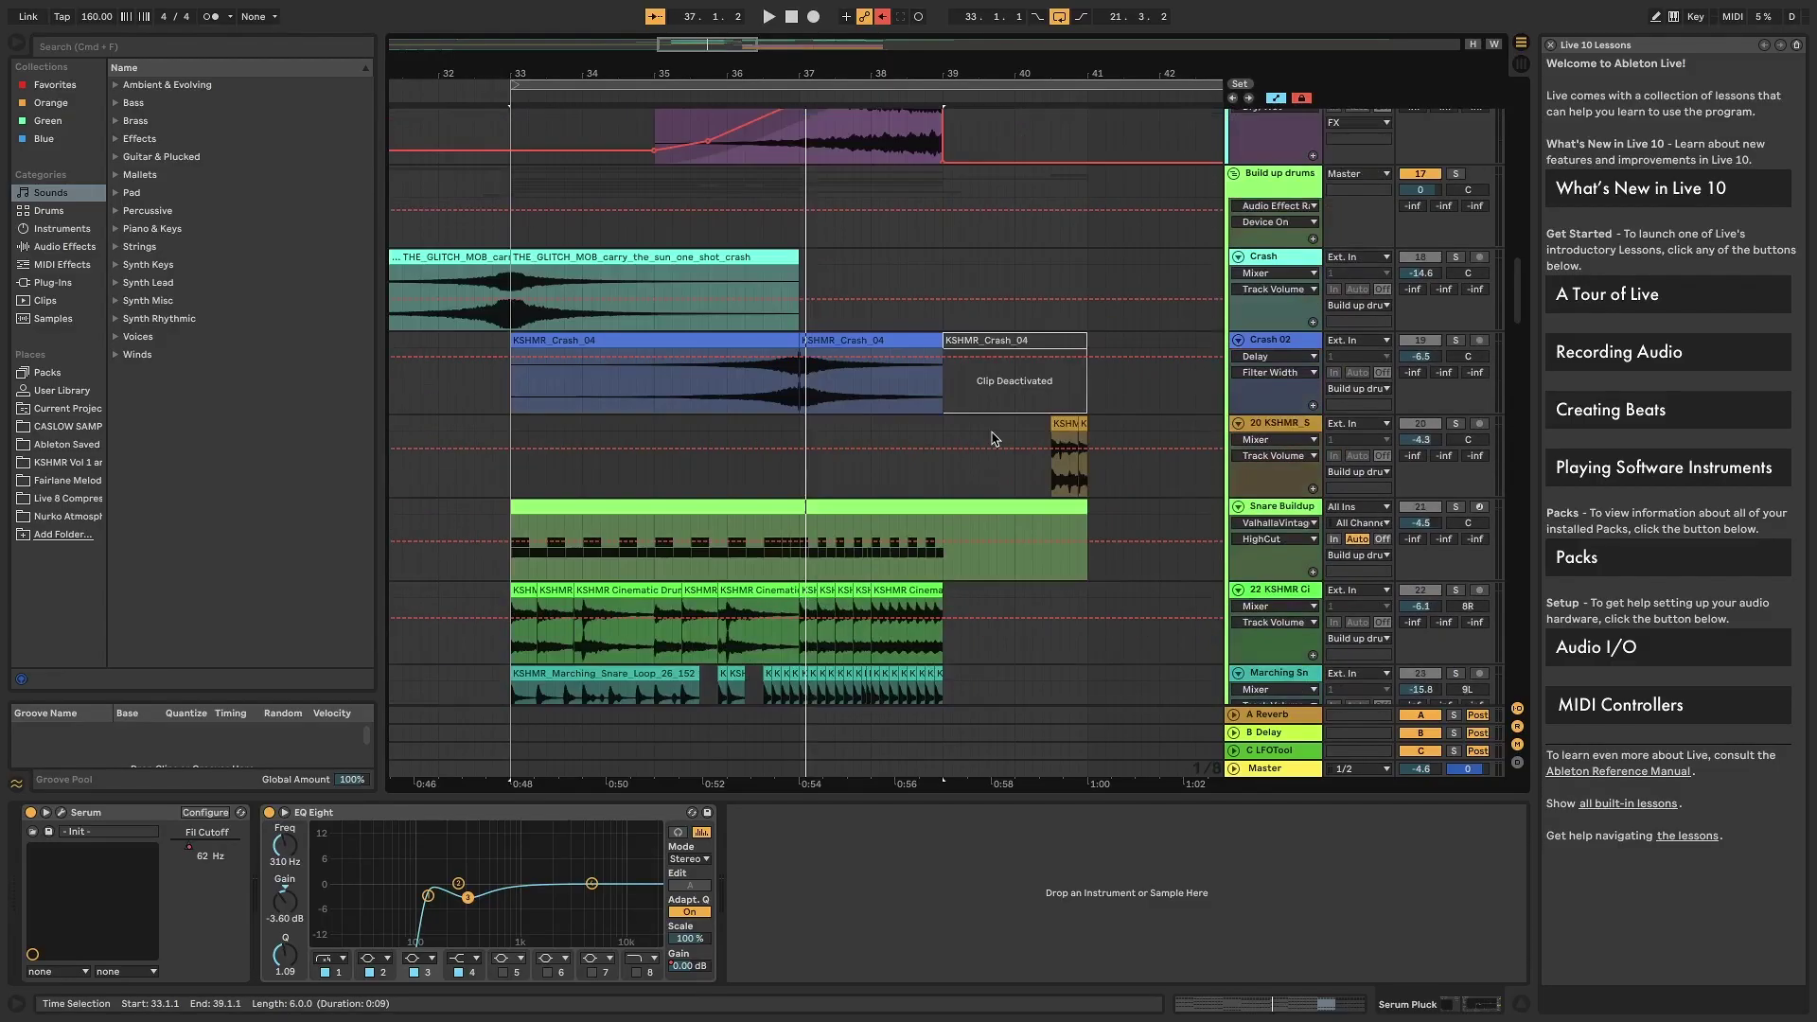
scroll(1036, 420, "up", 7)
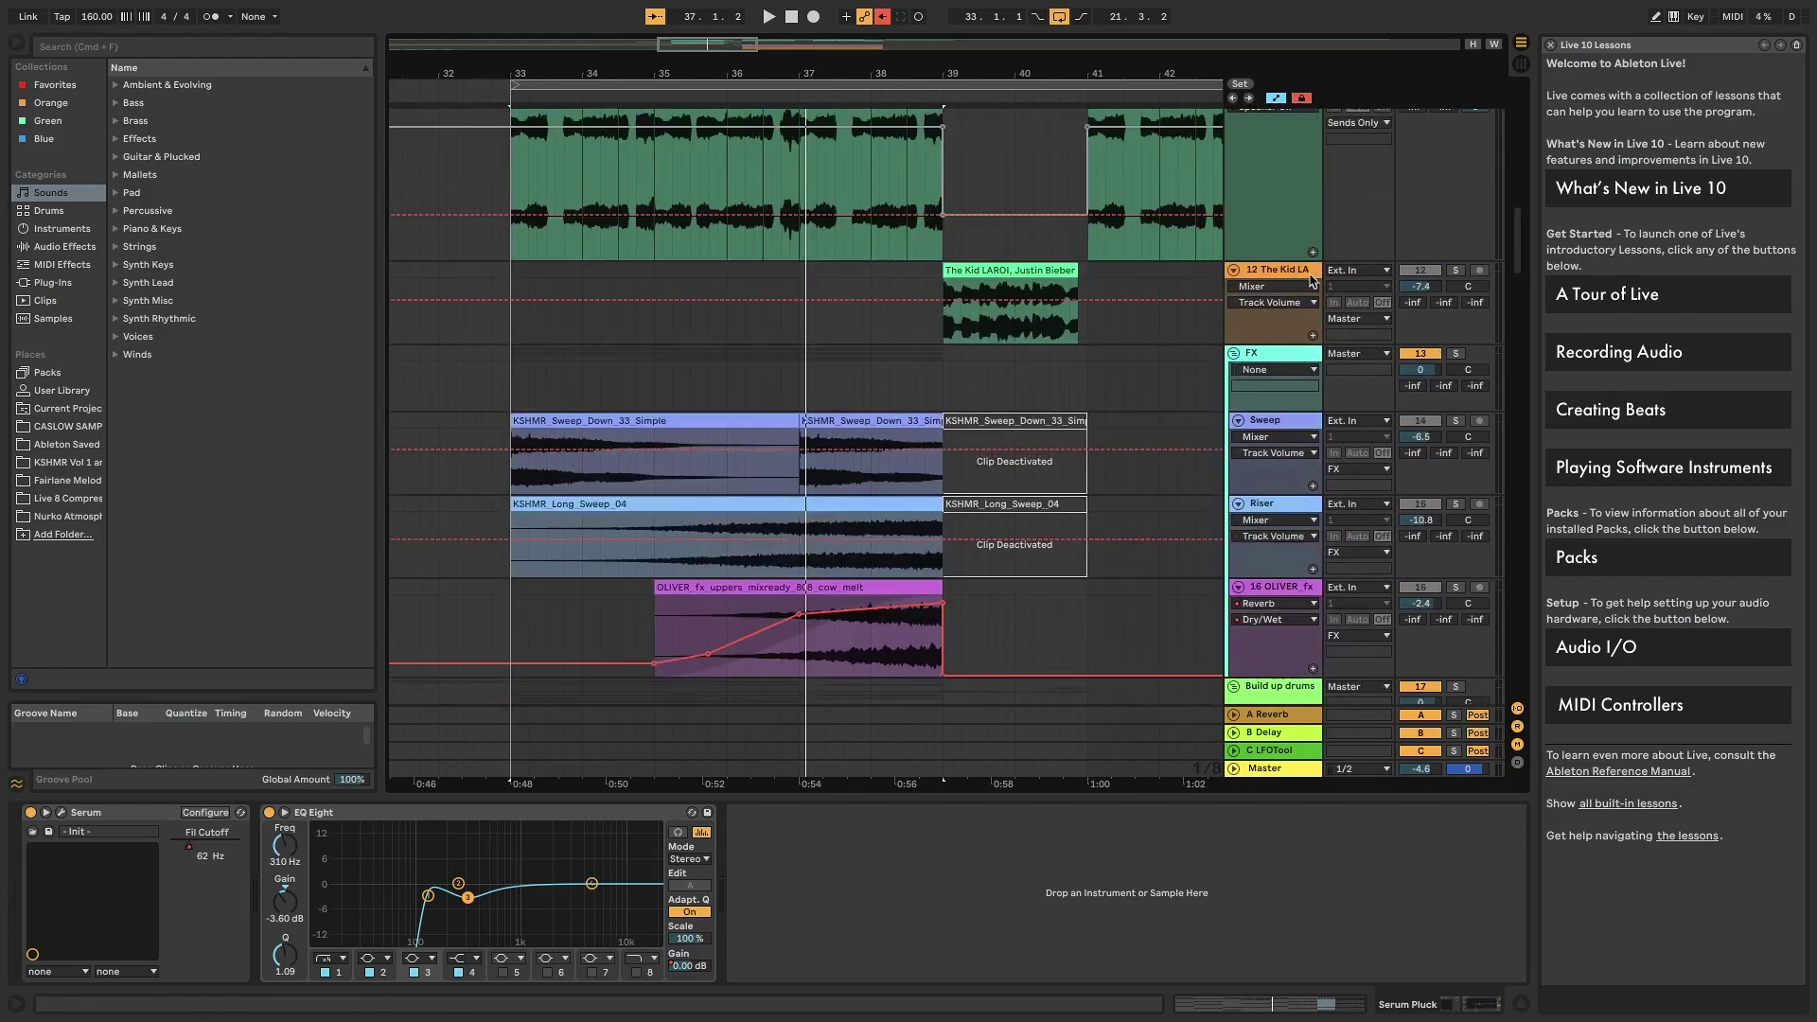
scroll(1035, 405, "up", 5)
scroll(1035, 407, "down", 5)
scroll(1034, 407, "up", 5)
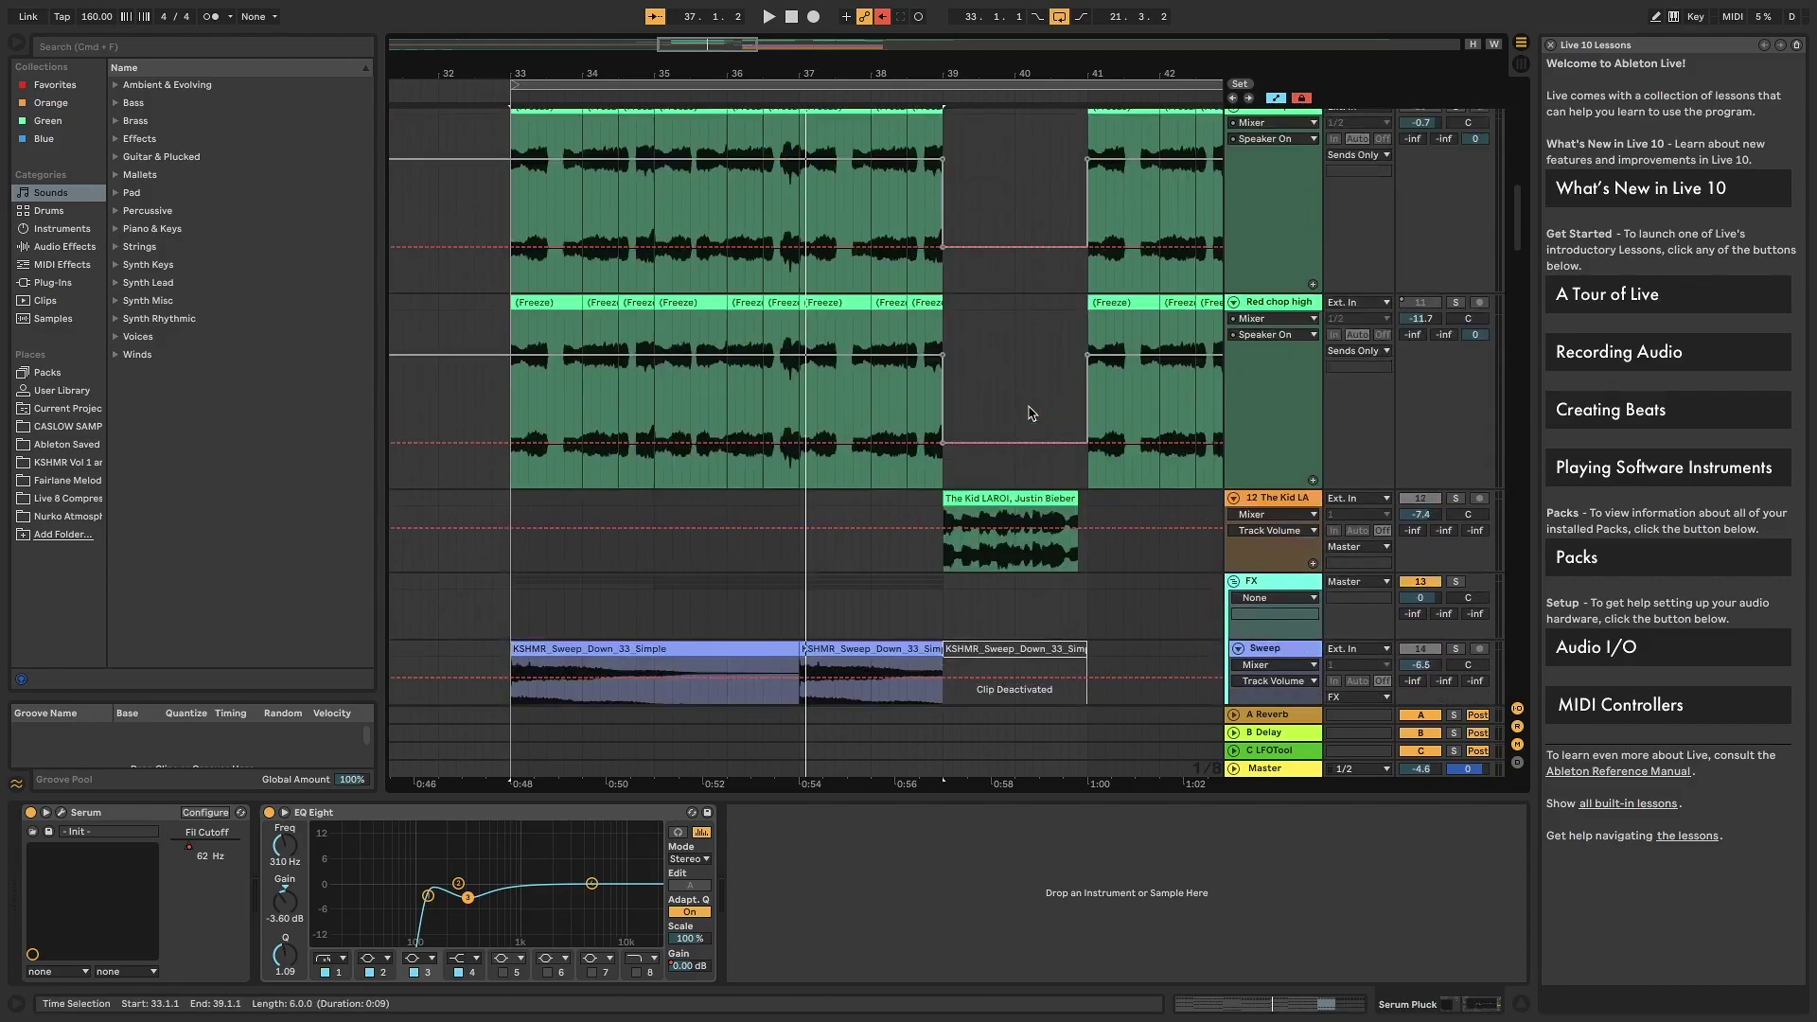
scroll(740, 385, "down", 3)
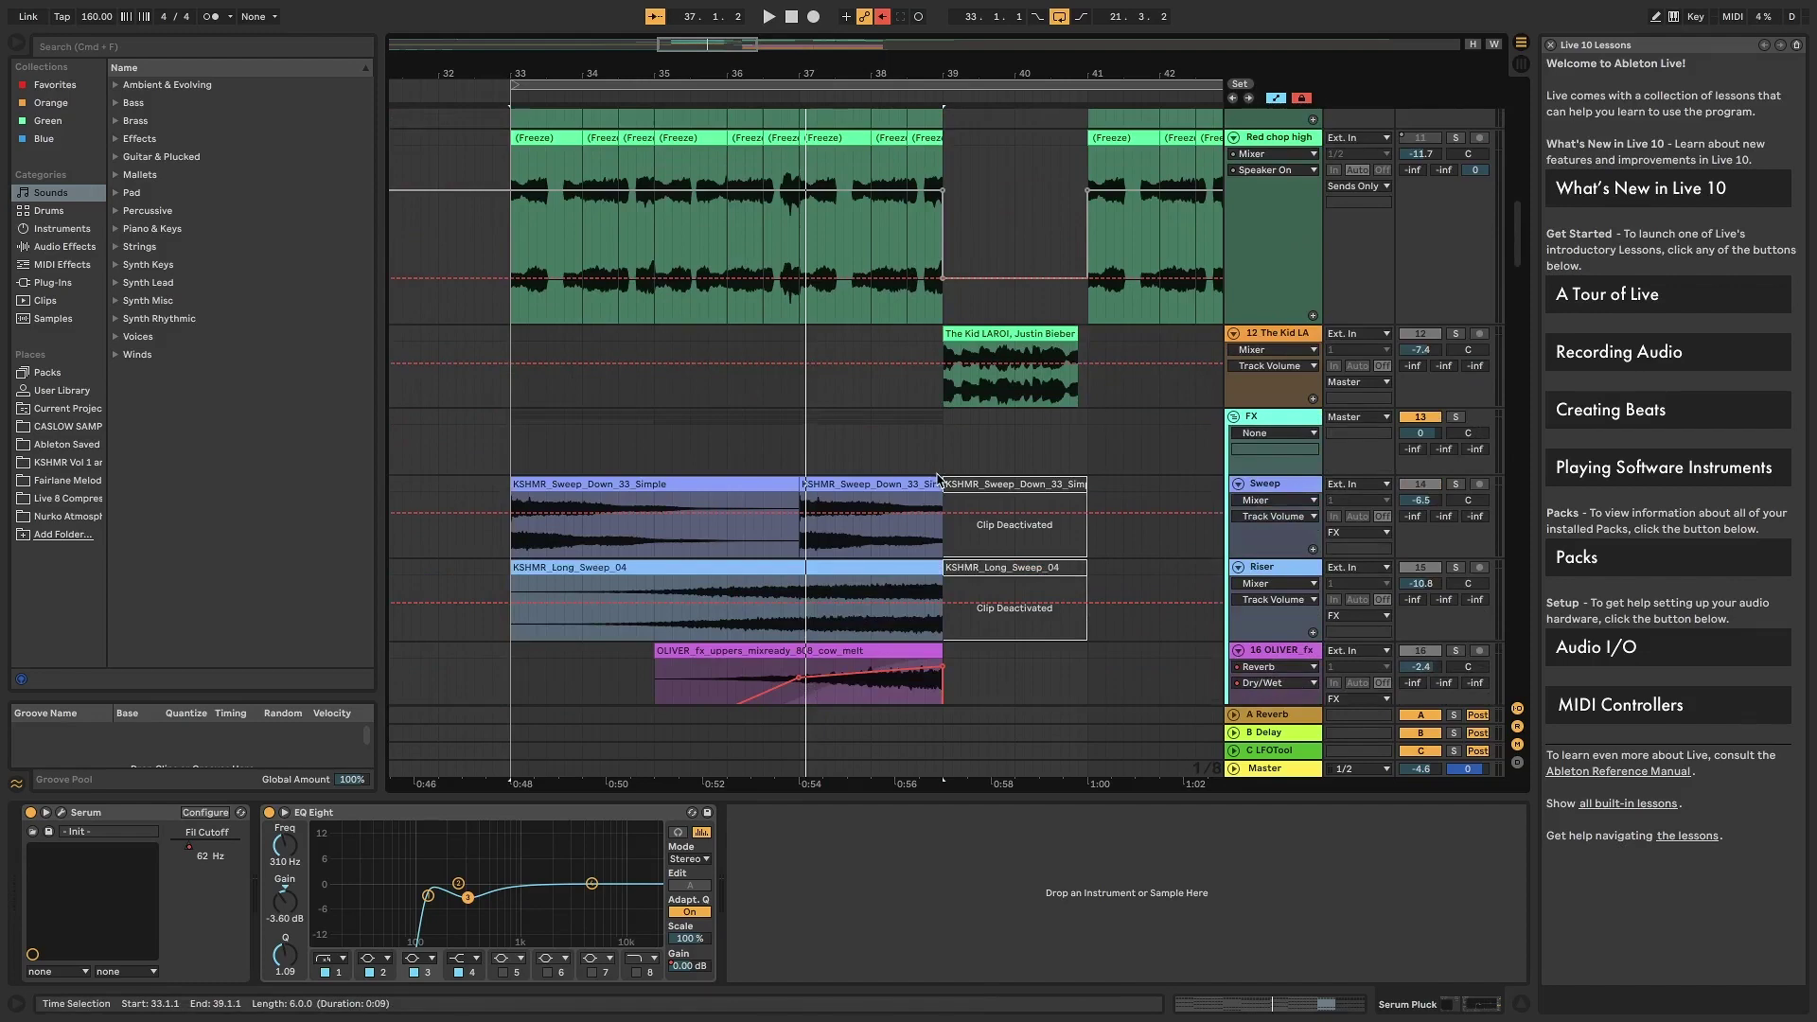
scroll(937, 478, "down", 10)
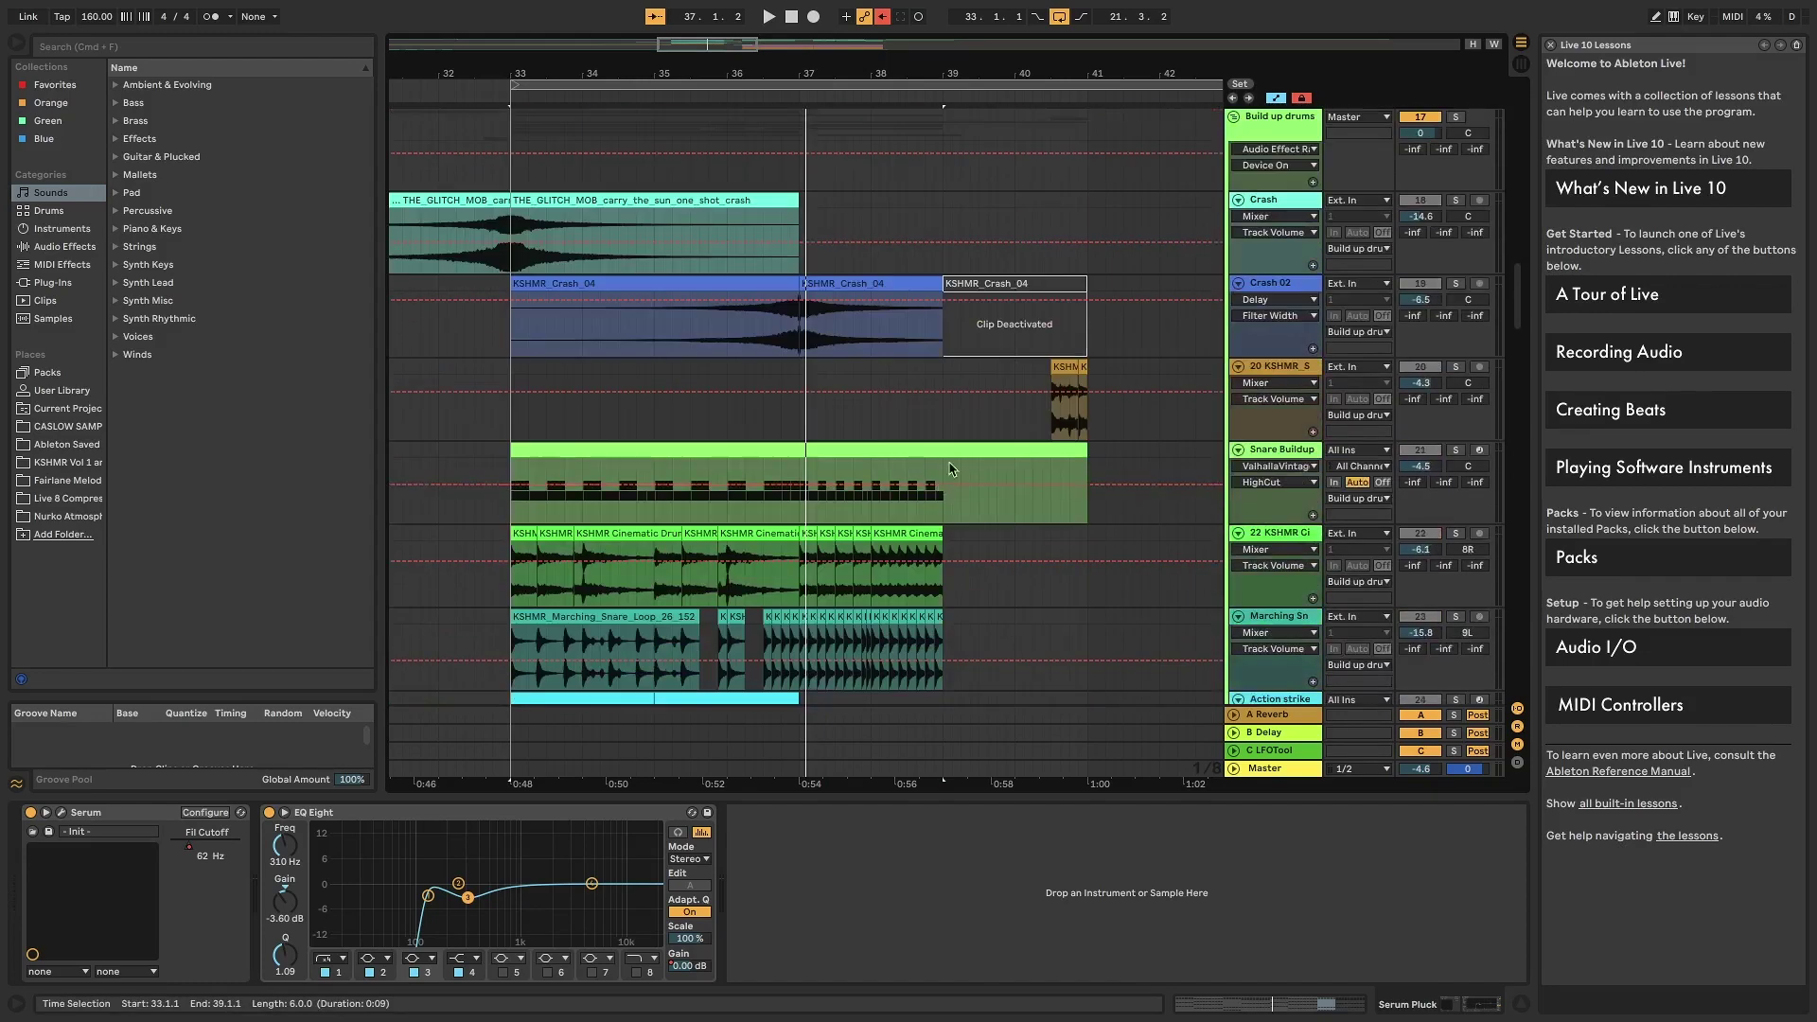
scroll(1012, 445, "up", 15)
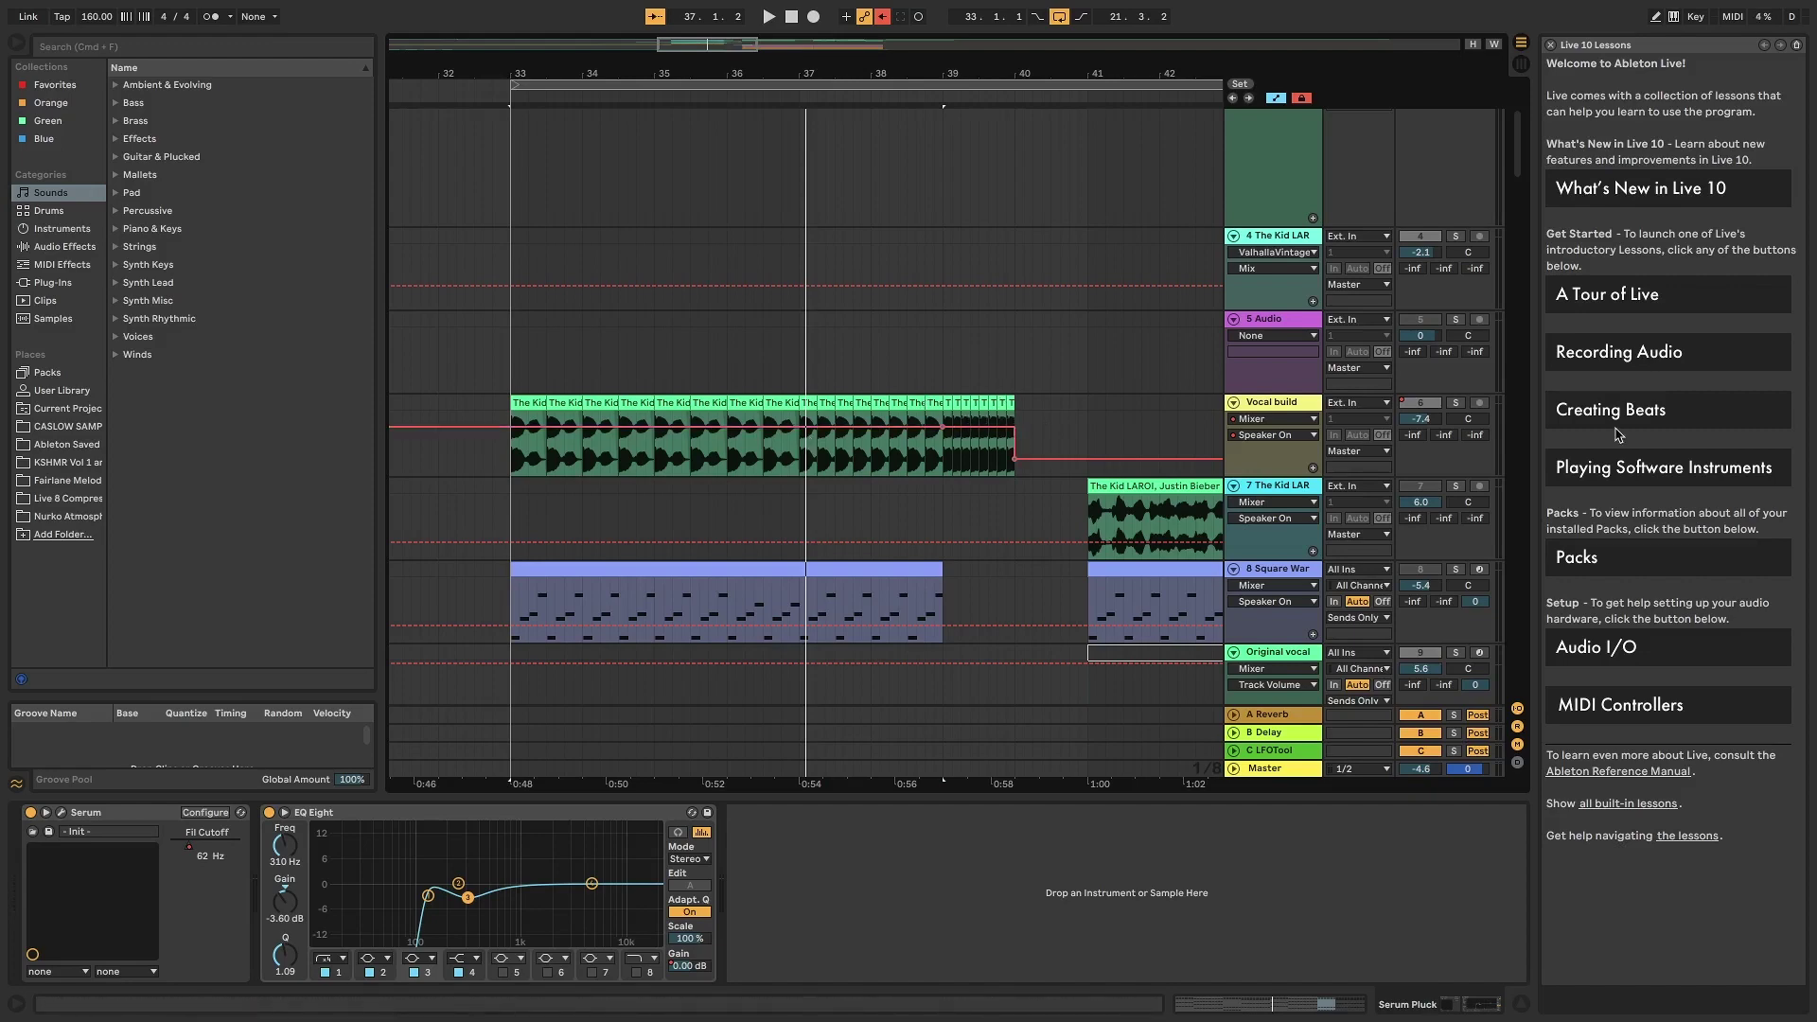
scroll(987, 582, "down", 2)
scroll(987, 582, "down", 15)
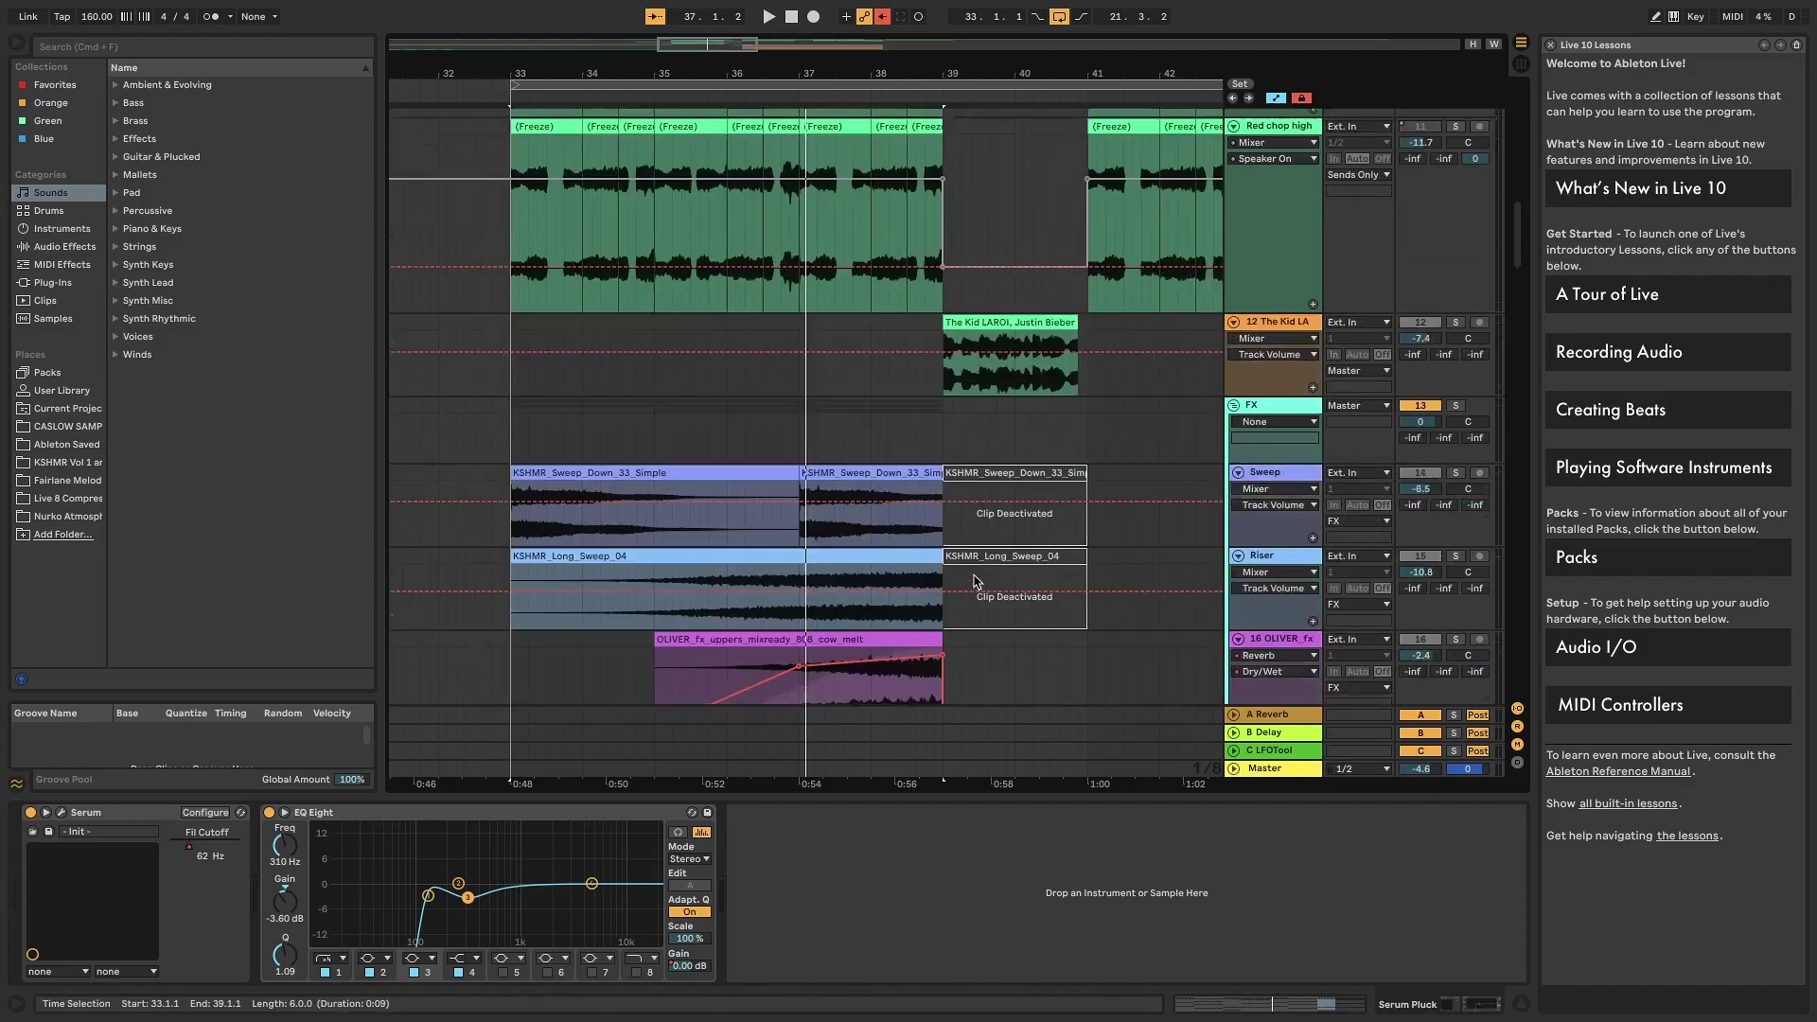
scroll(1410, 519, "down", 6)
- Hide the arrangement's automation lanes and play the Serum Bass track soloed from bar 33
left_click(1411, 518)
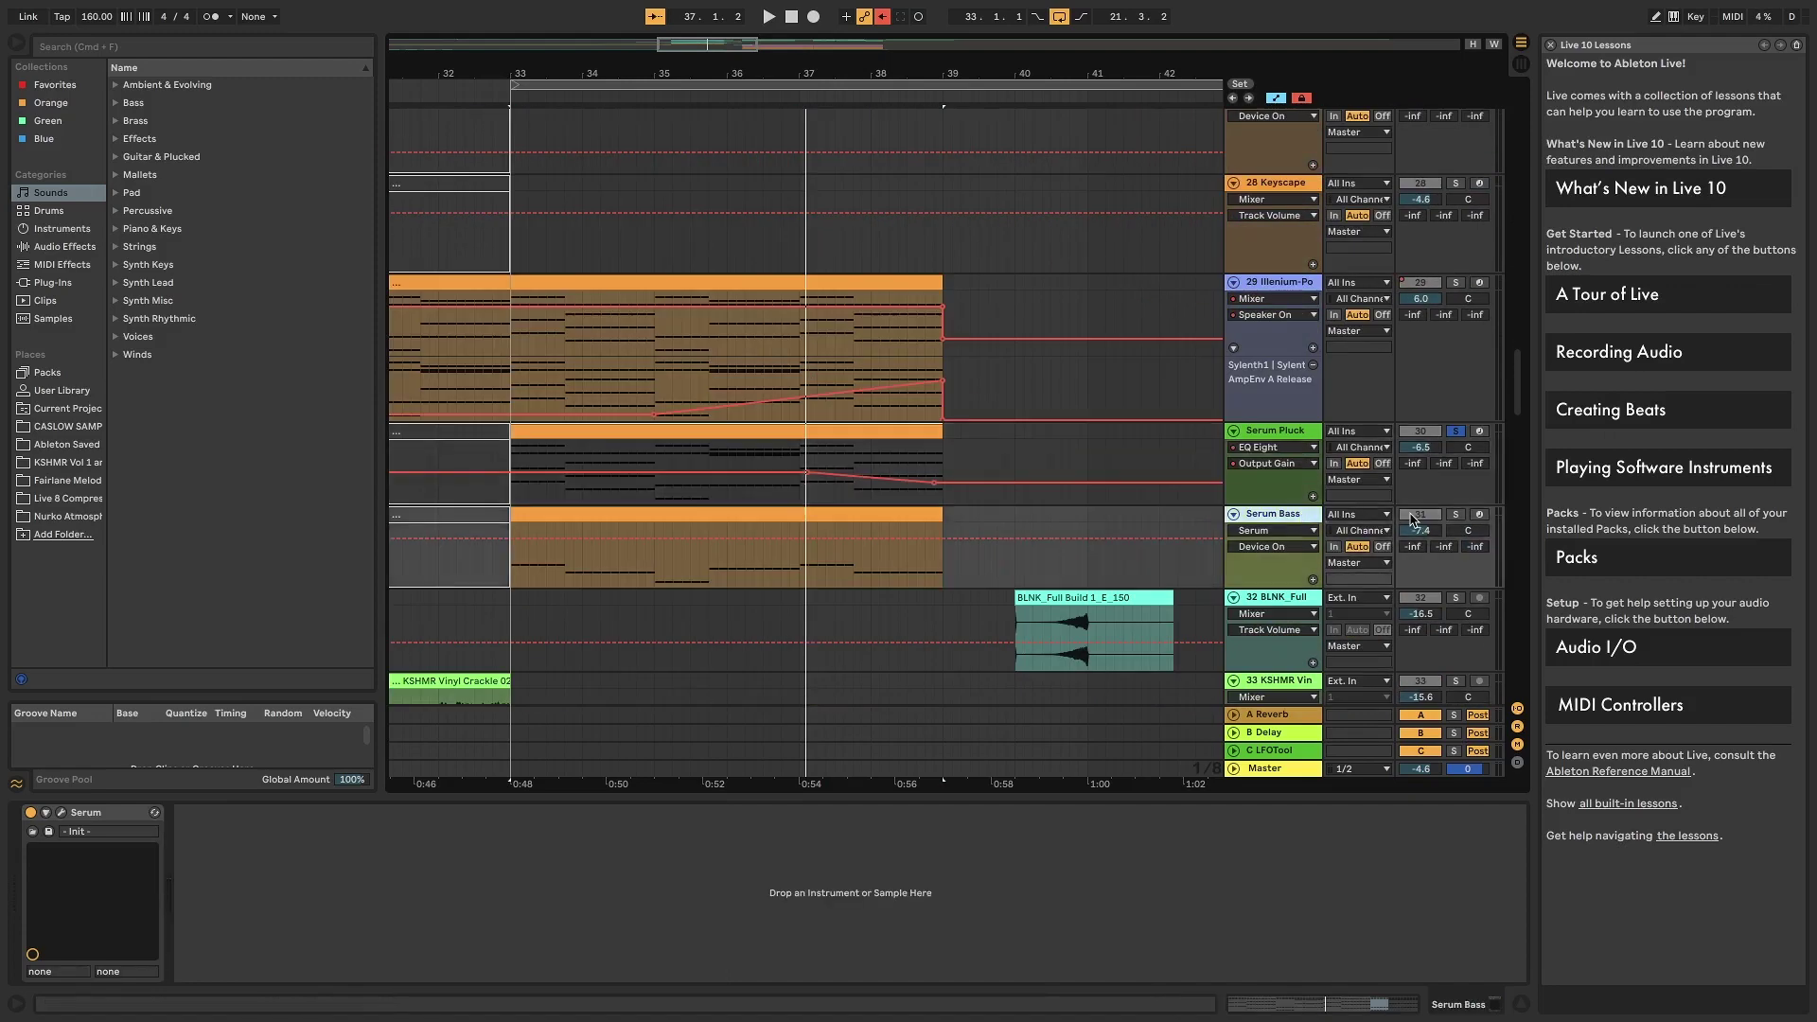
left_click(1279, 103)
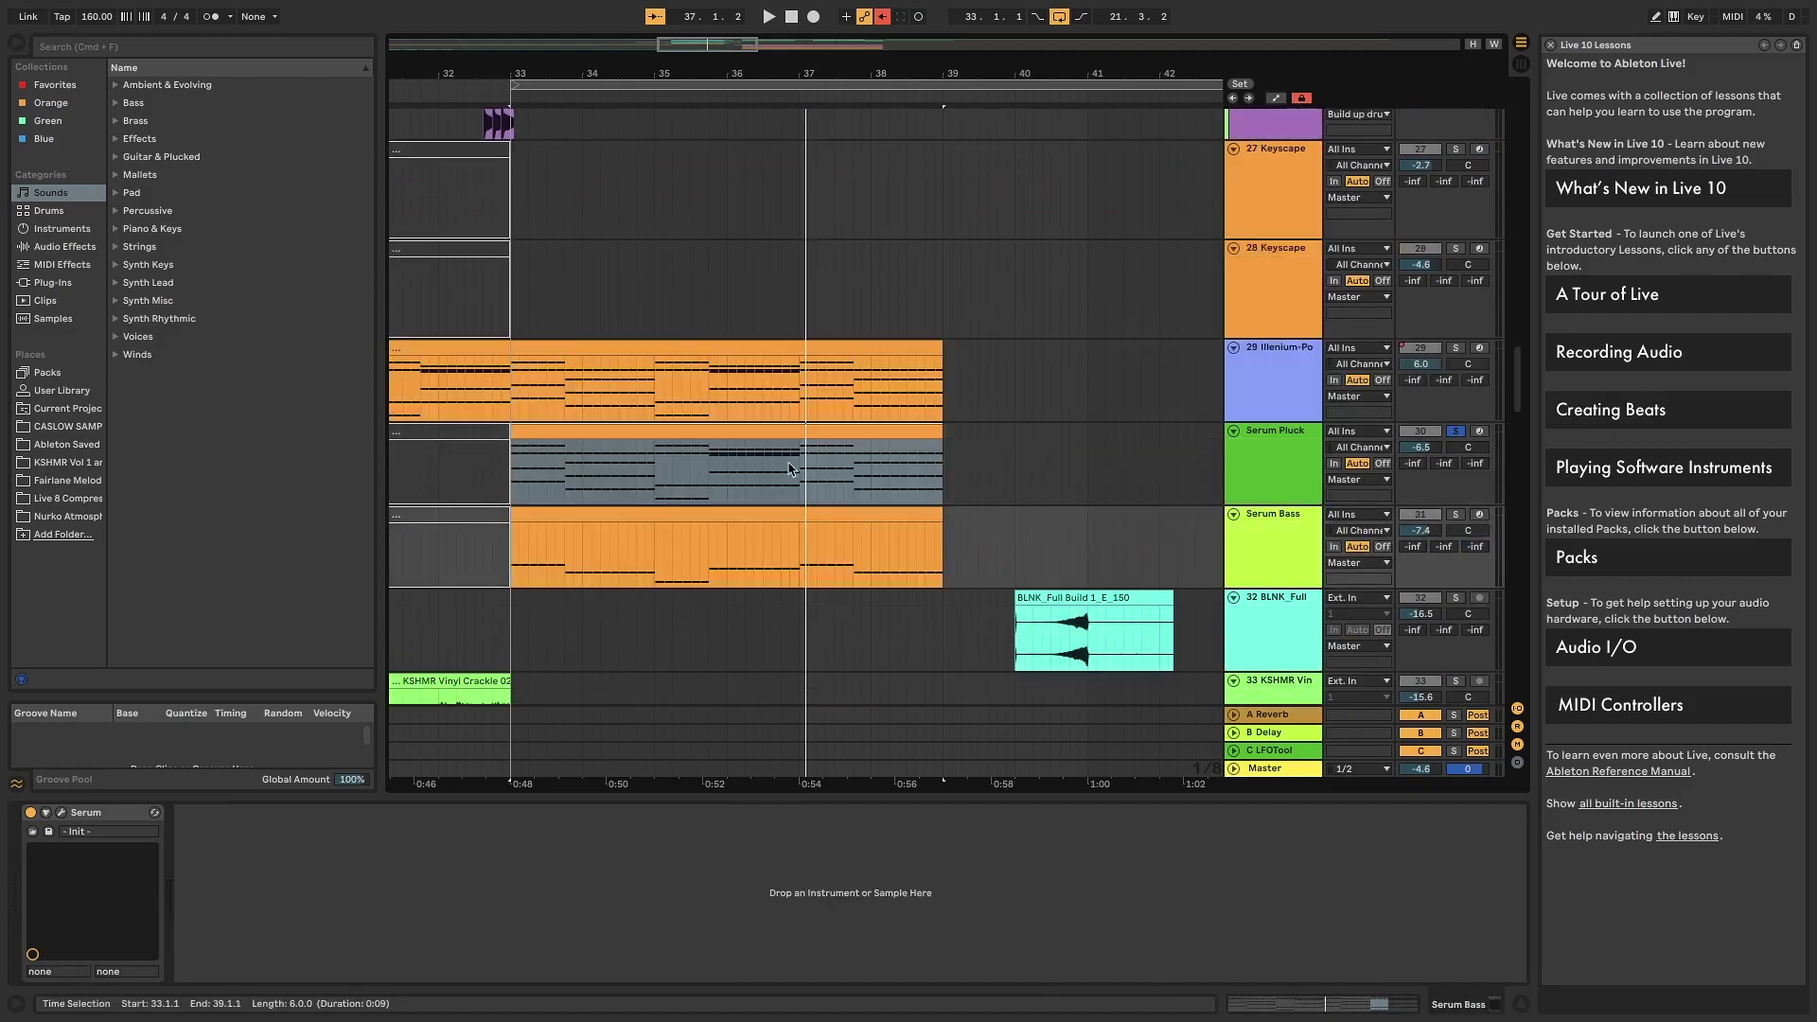
left_click(1457, 518)
key("space")
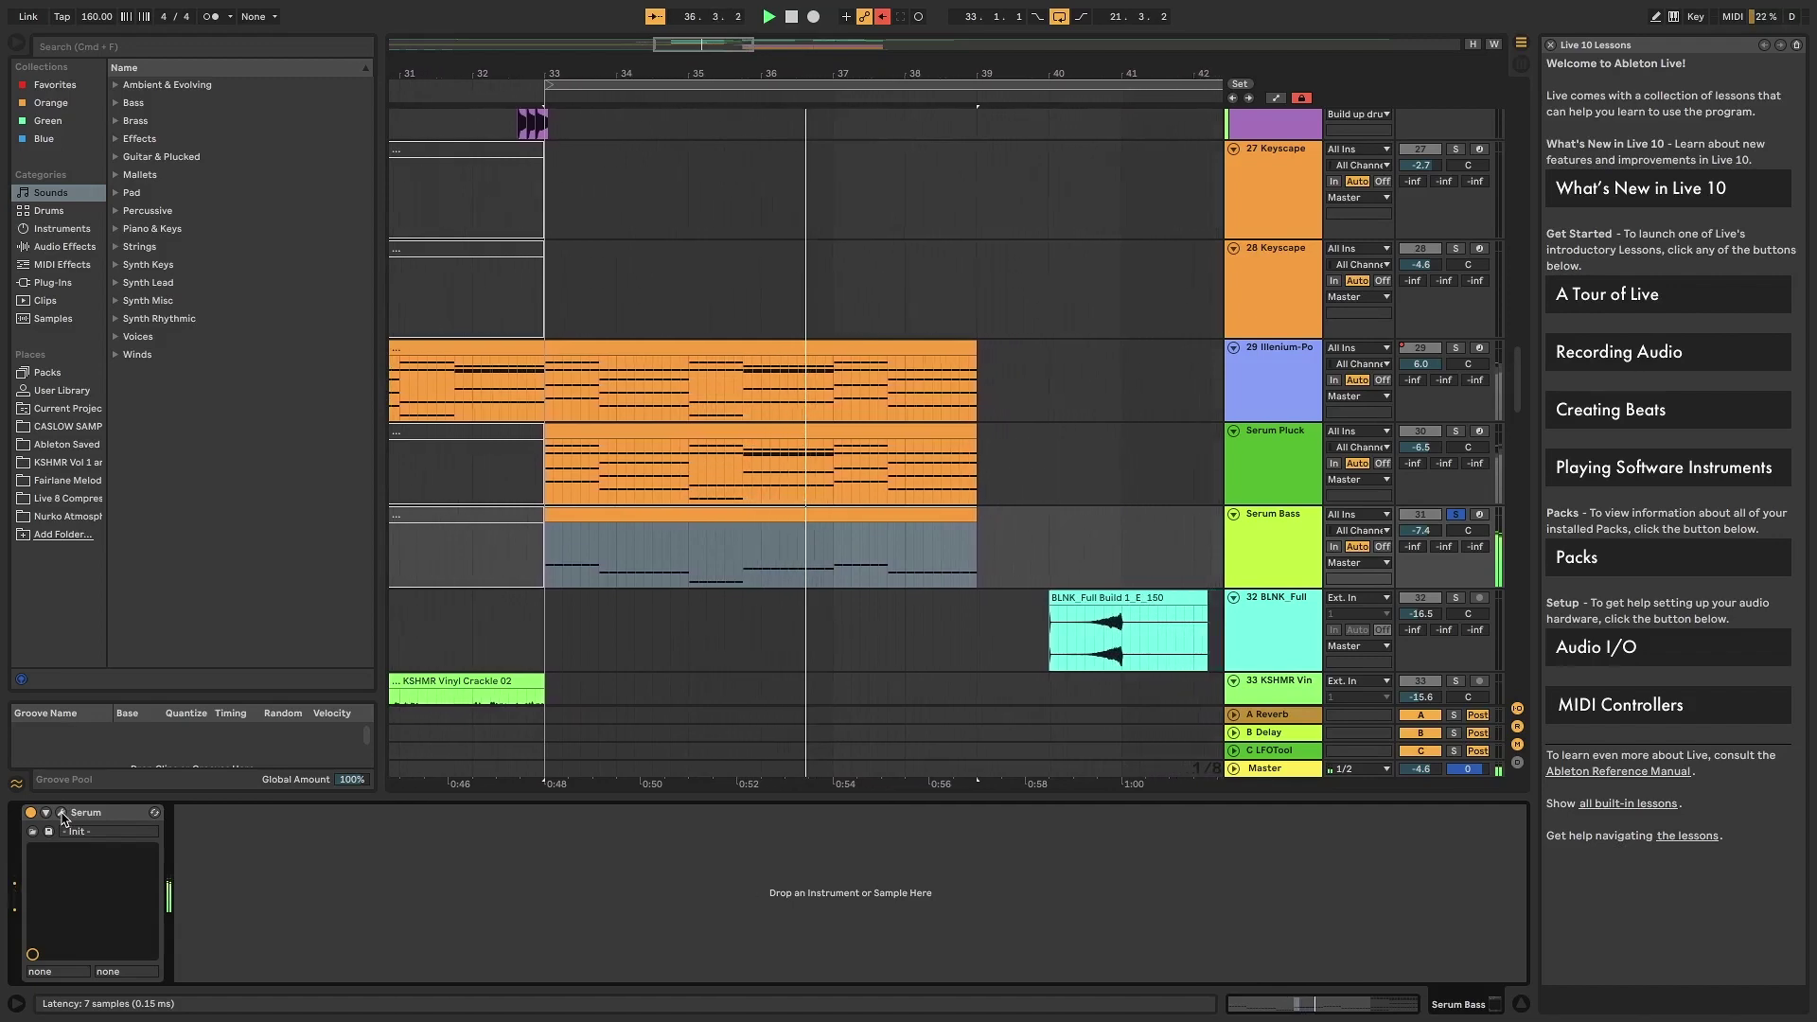
- Open the Serum Bass patch and inspect its envelopes and oscillator A's CrushWub wavetable category
left_click(61, 812)
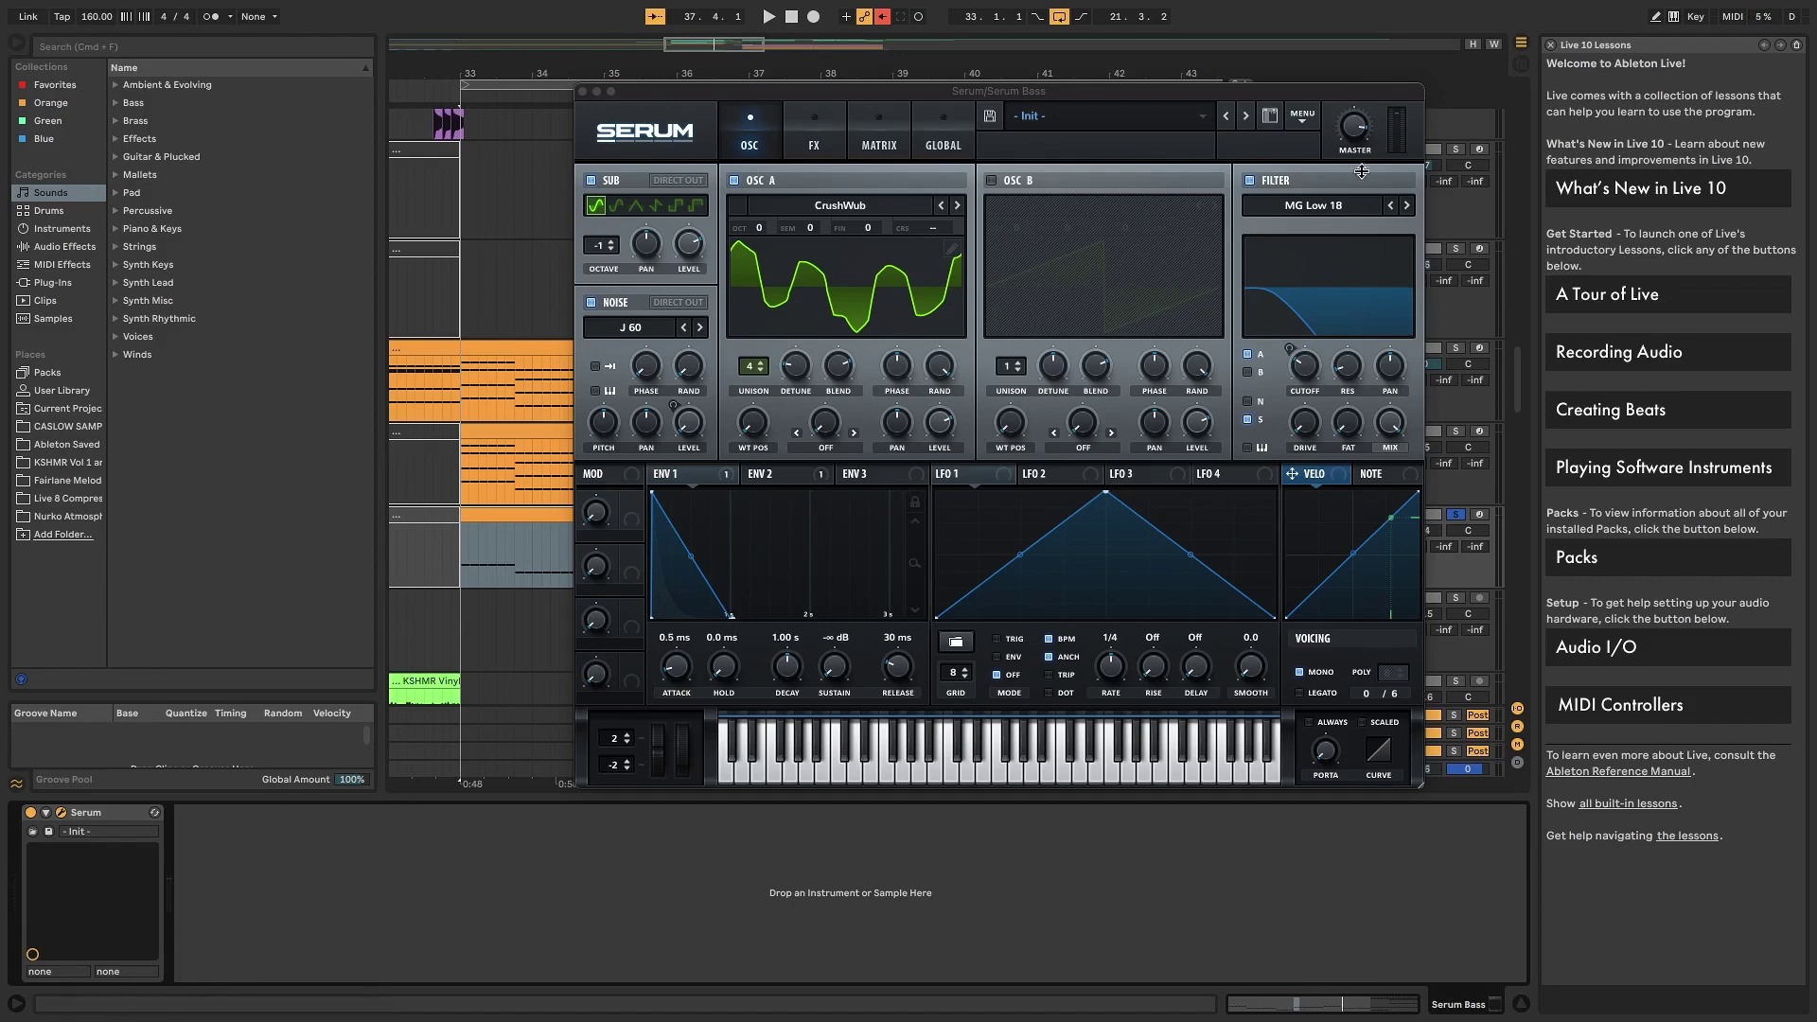
left_click(708, 480)
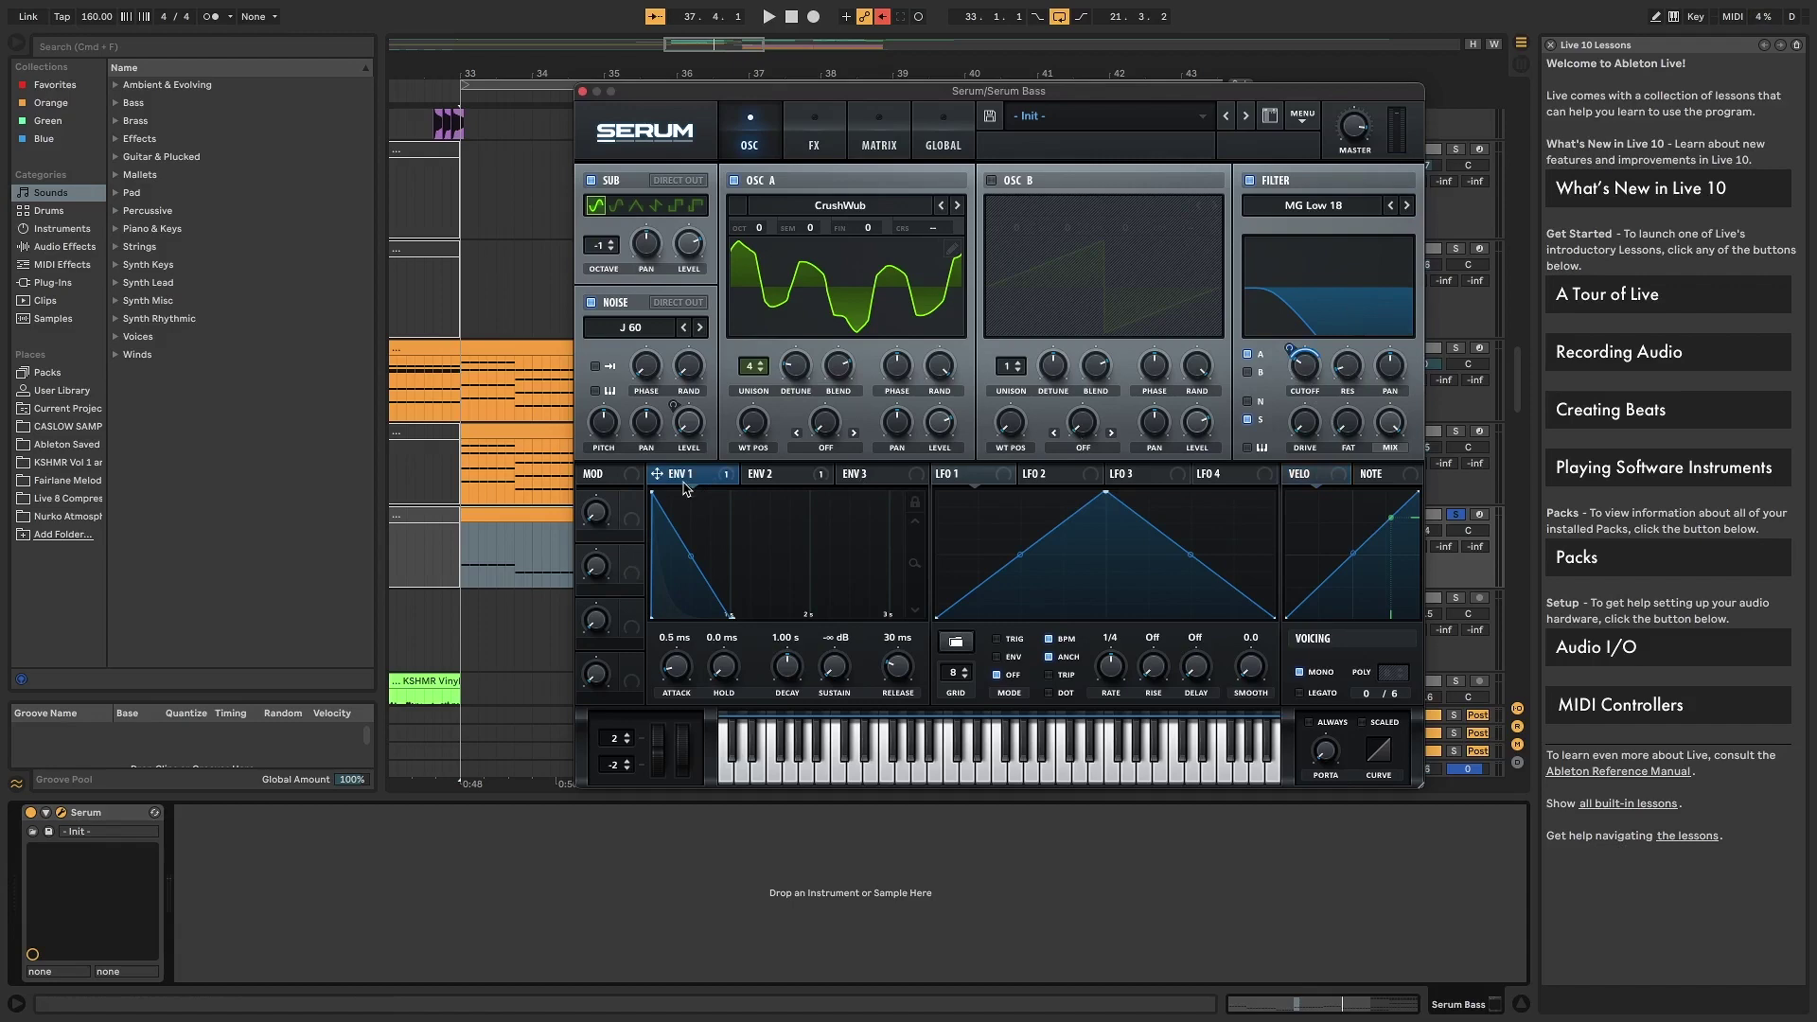
left_click(840, 200)
mouse_move(852, 253)
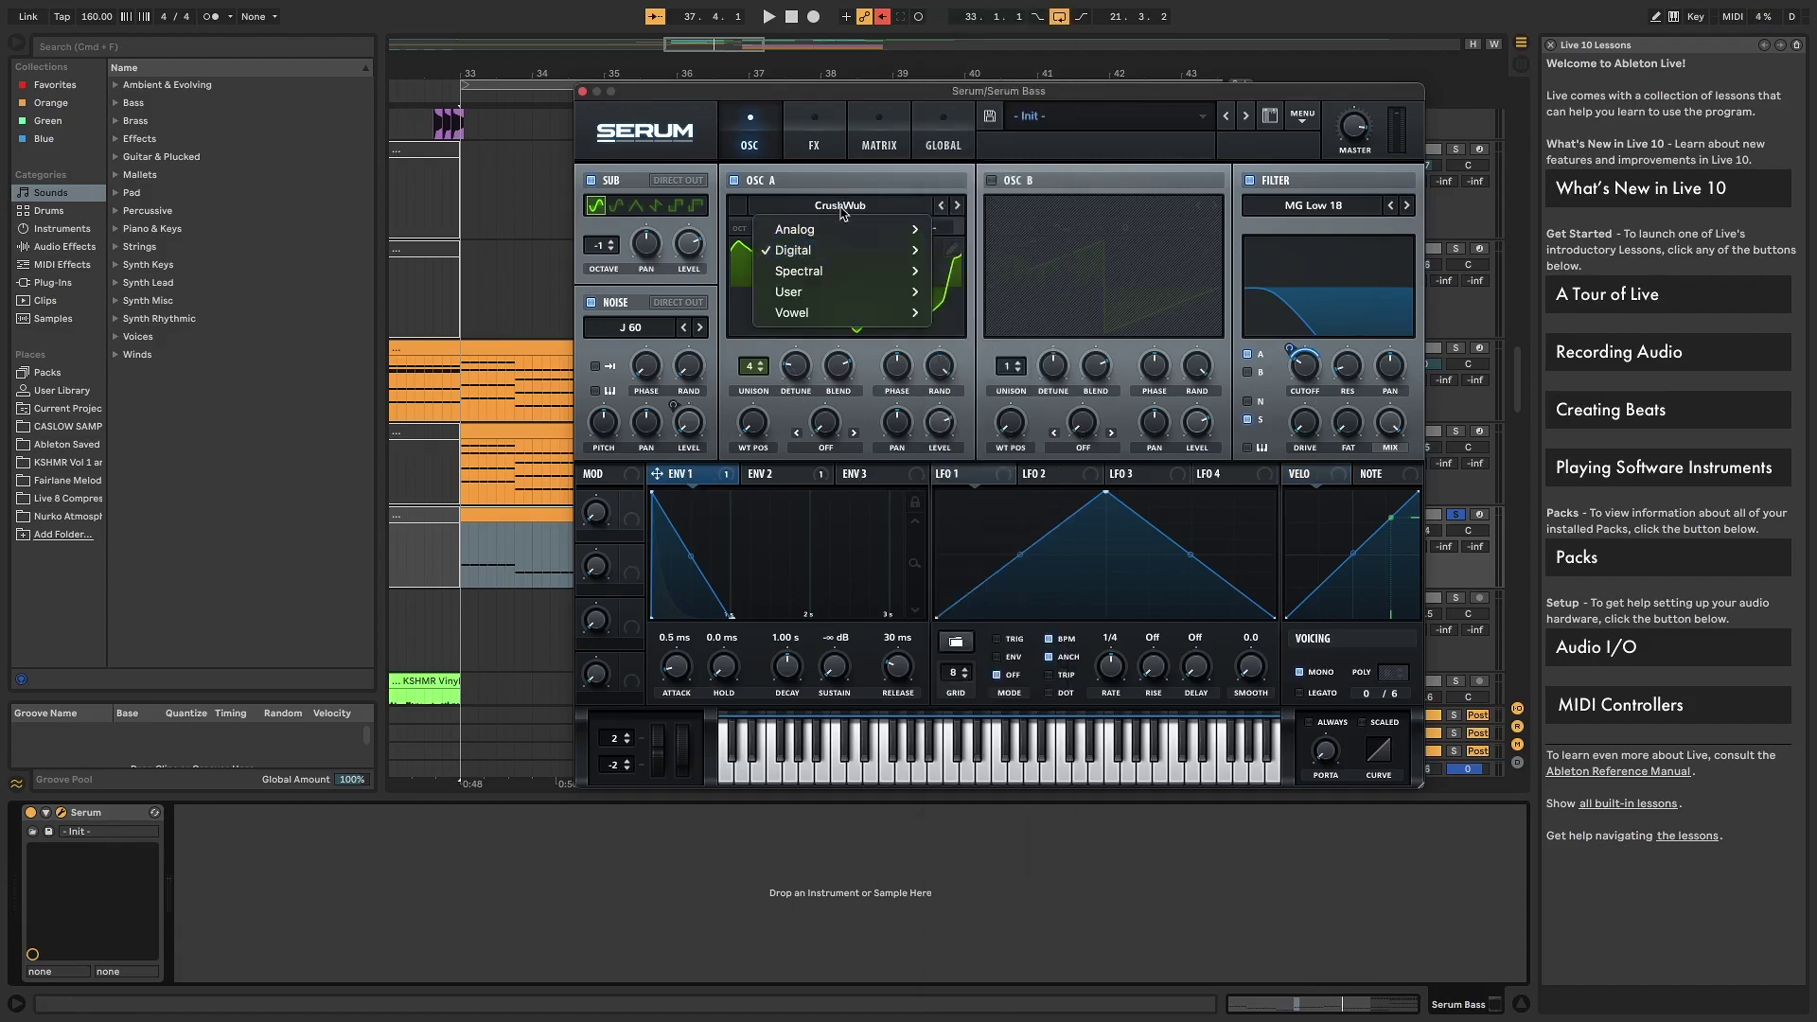
left_click(767, 306)
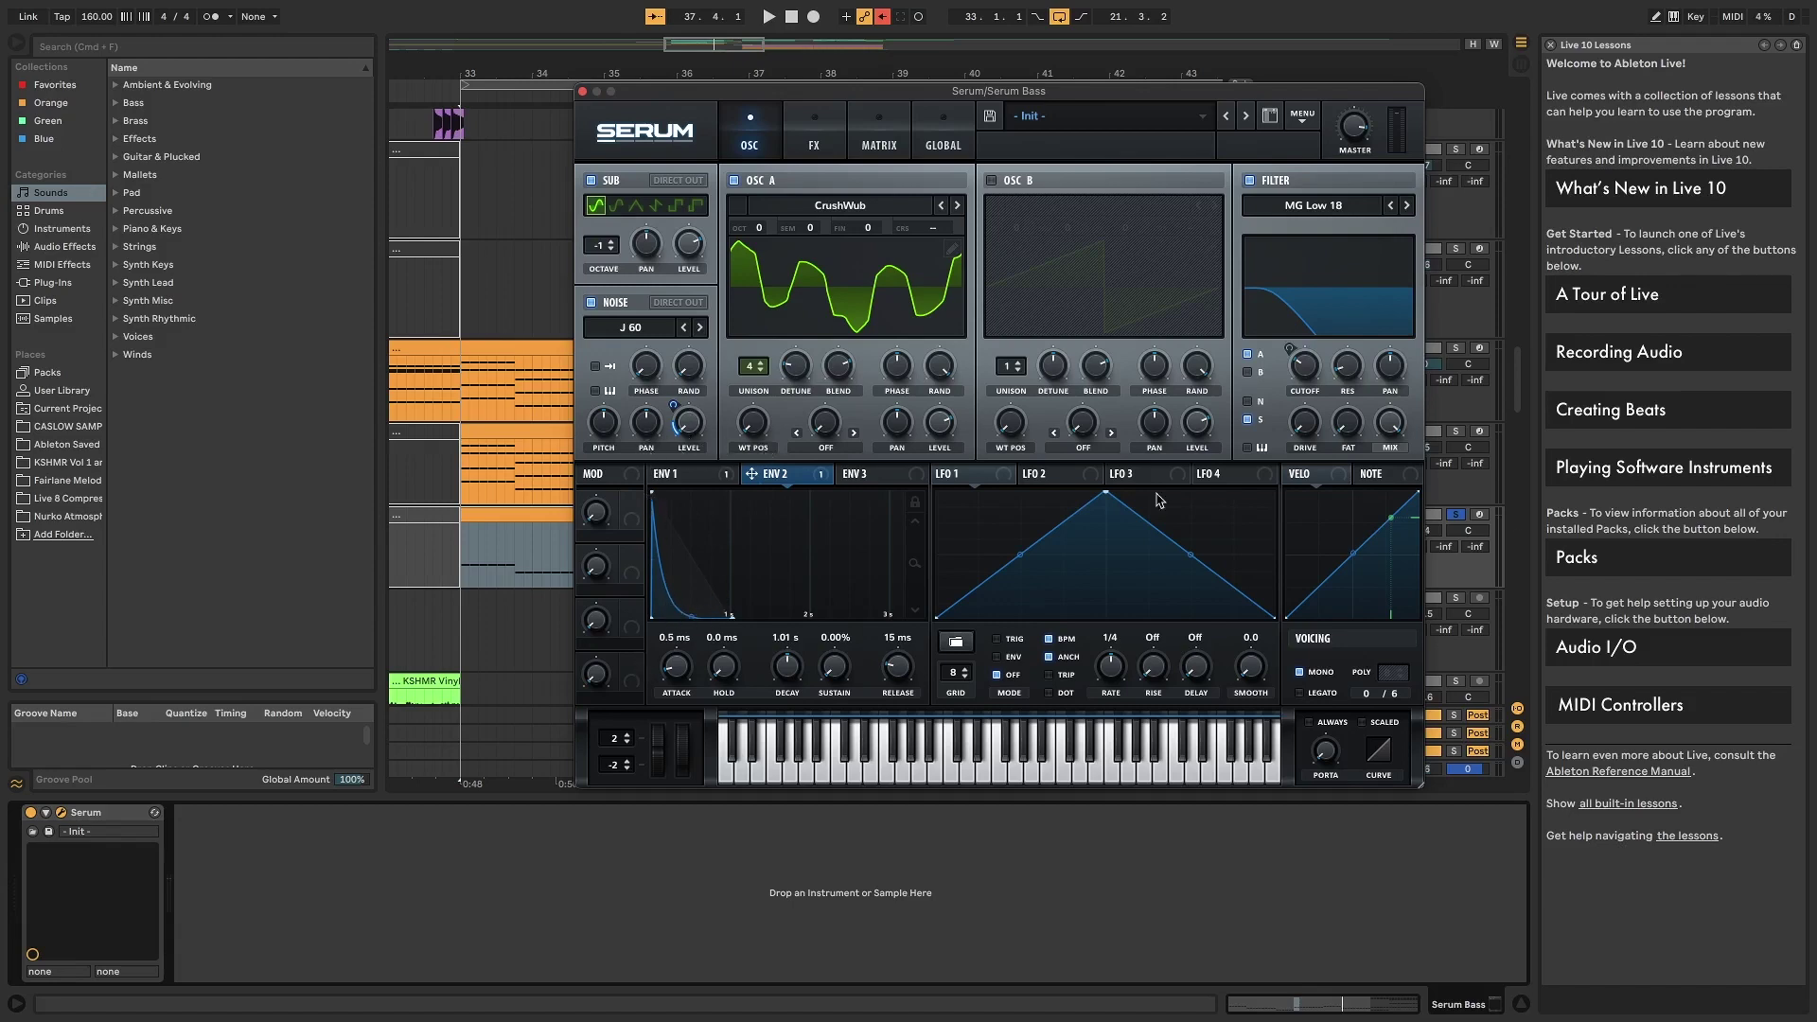
- Turn off oscillator A in the Serum Bass patch and play the remaining sub and noise layers
left_click(735, 179)
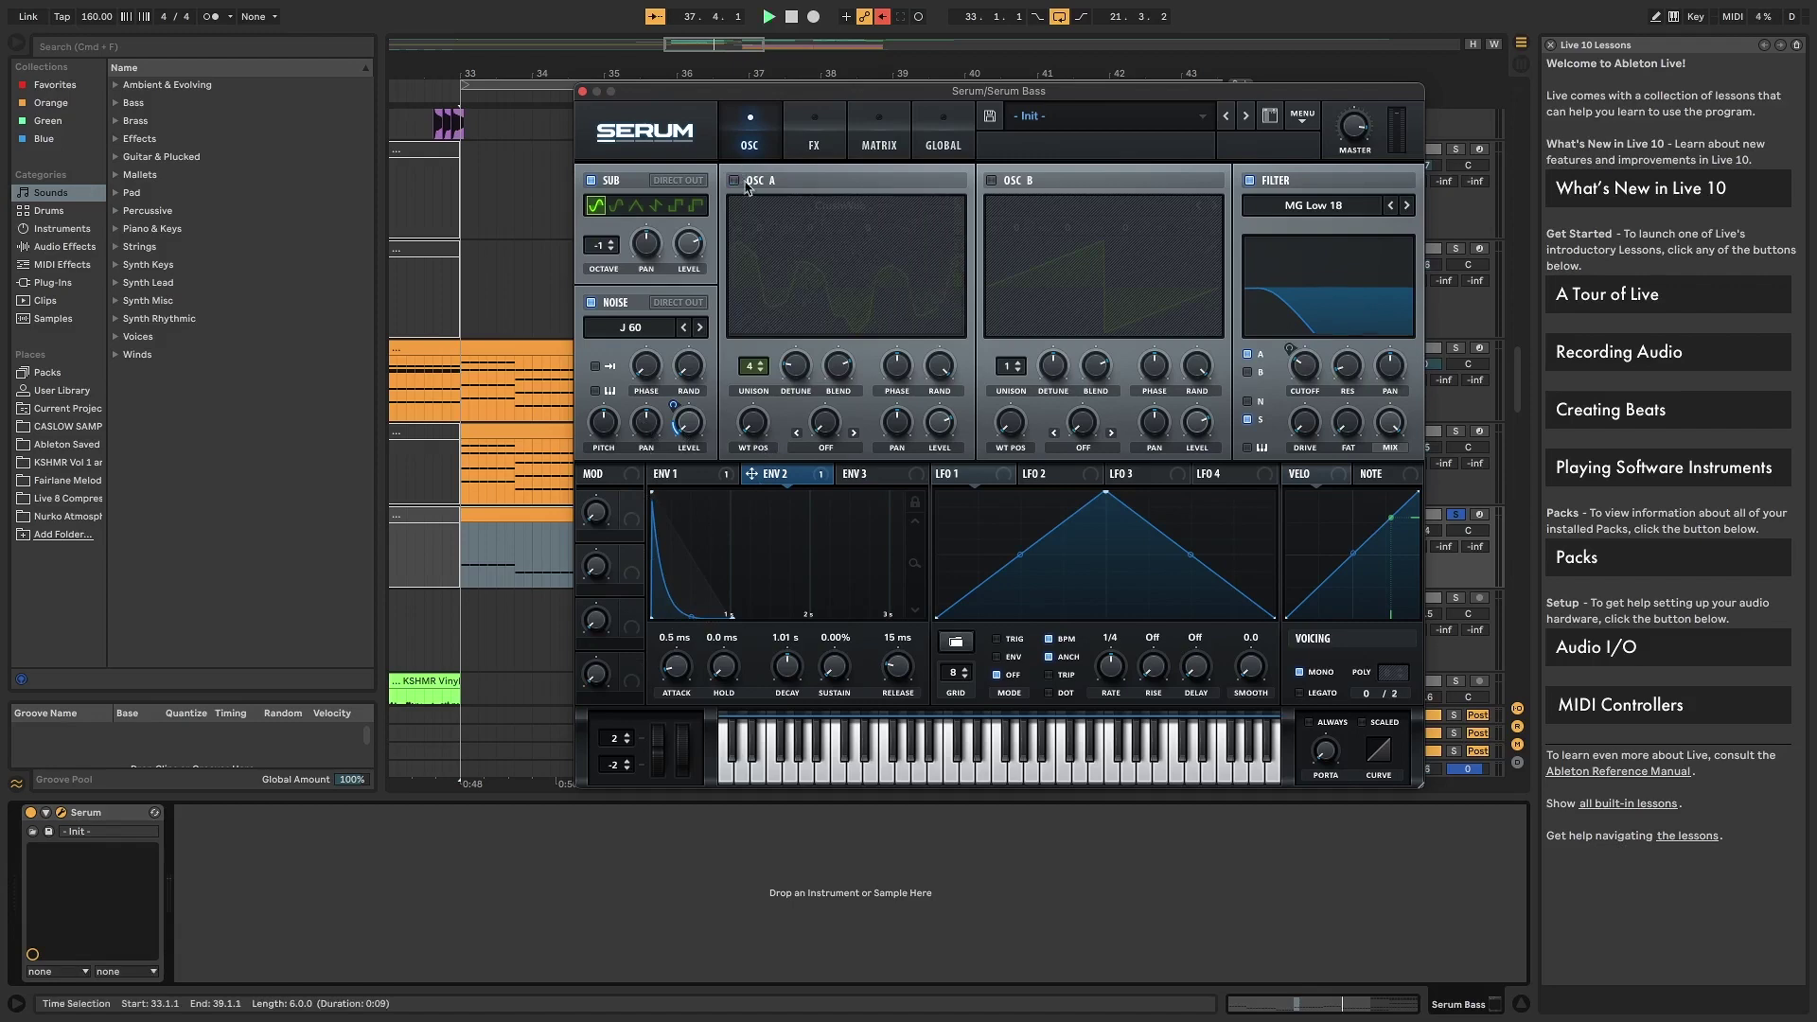
key("space")
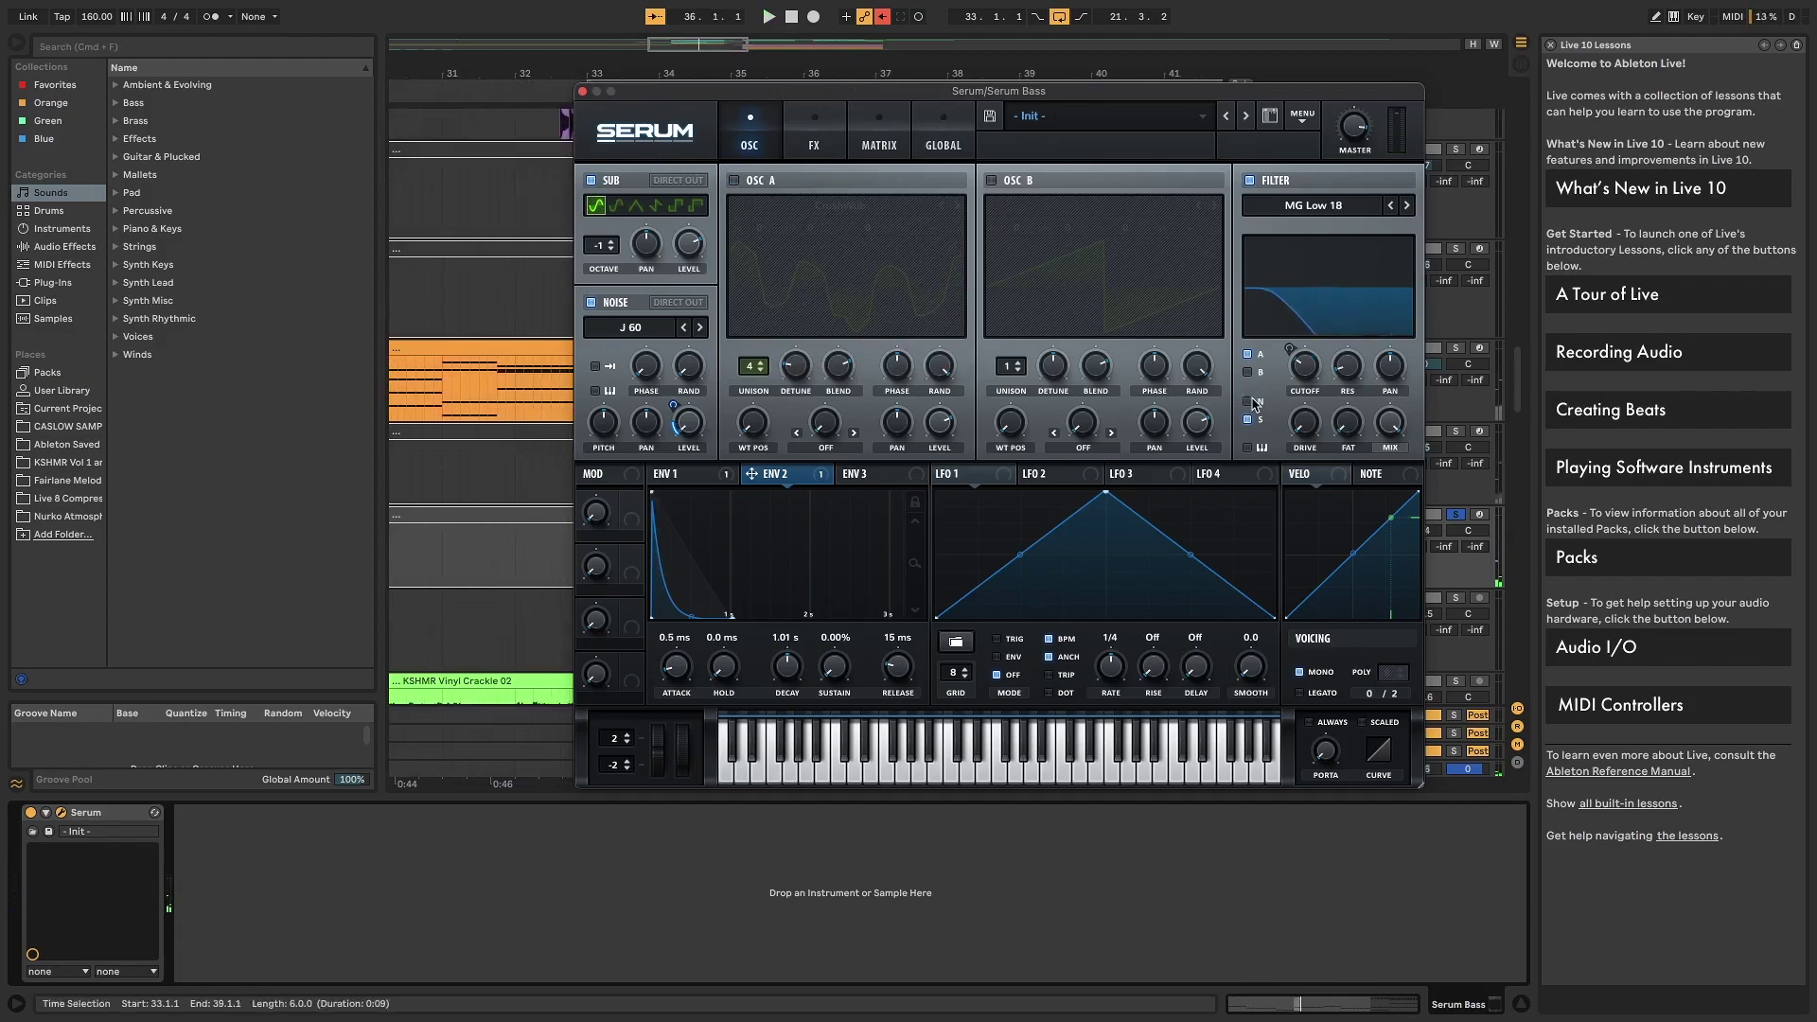
key("space")
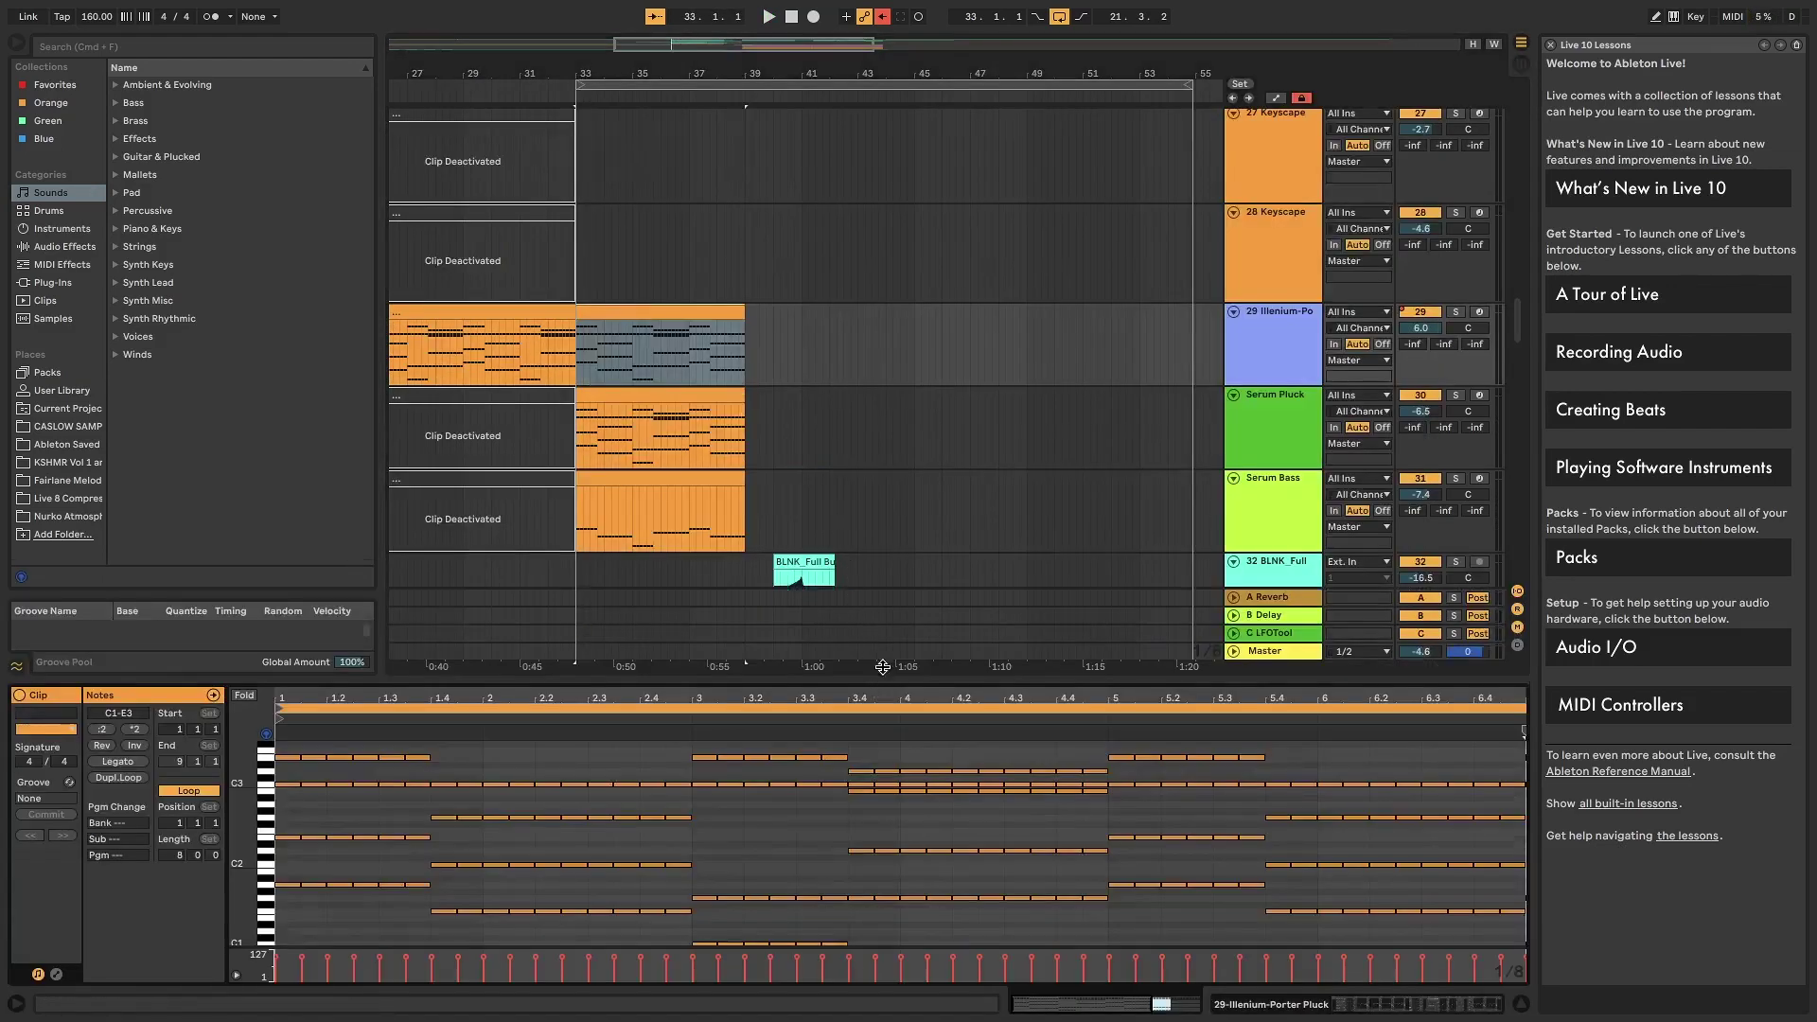
- Enlarge the Illenium-Porter Pluck clip's note editor and select the opening chord's notes at the start of bar 1
left_click_drag(875, 683, 876, 438)
scroll(303, 668, "up", 5)
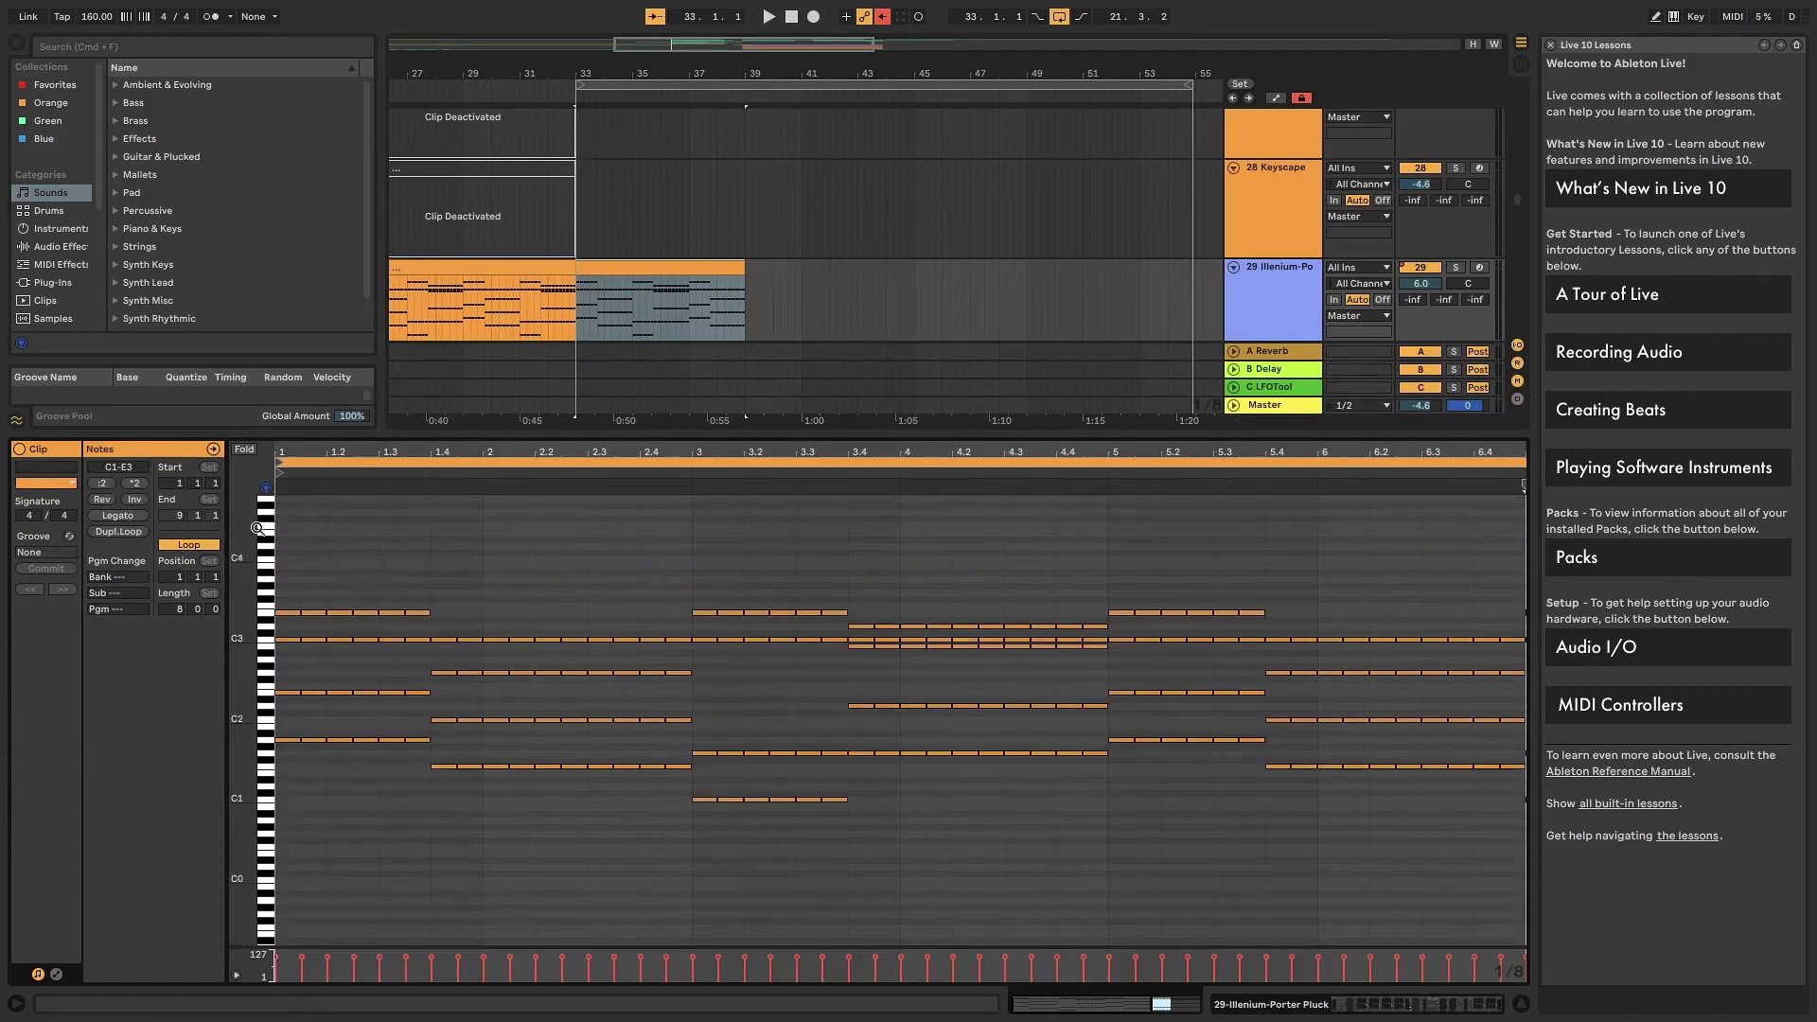
left_click(286, 567)
left_click_drag(275, 551, 406, 814)
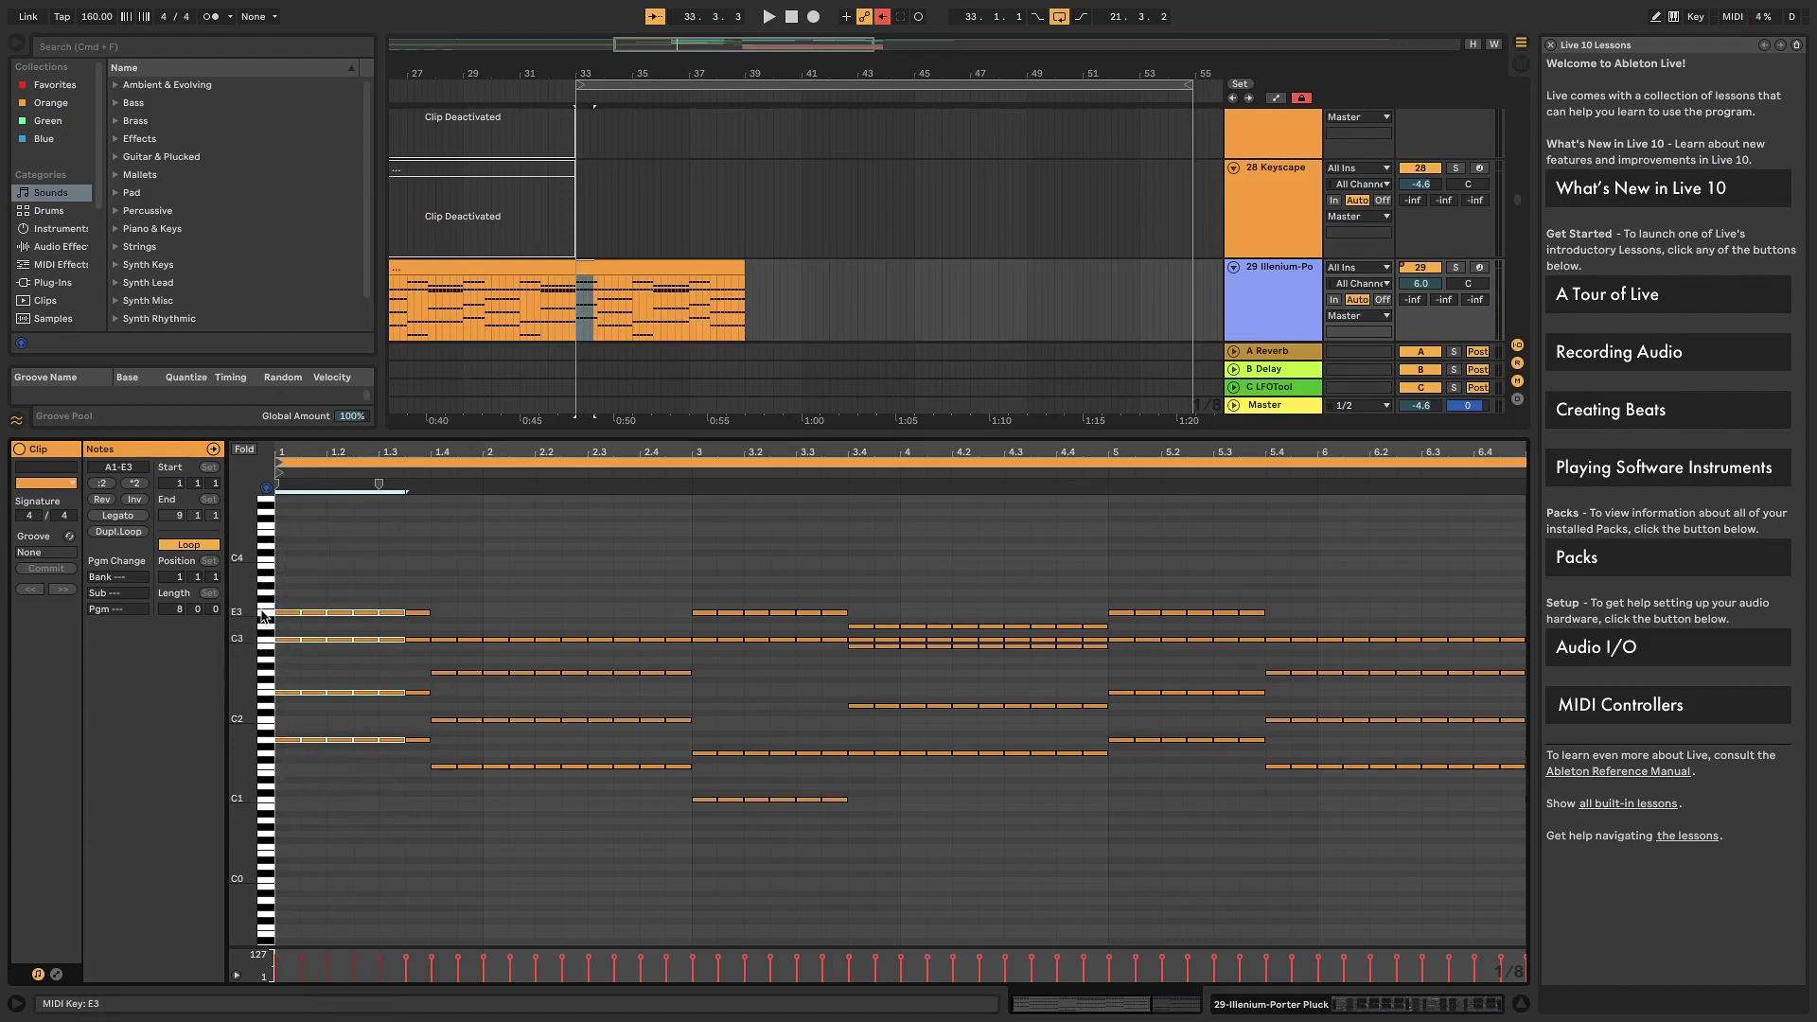
- Select the second chord's first G2 note at 1.4.1 and play the chord progression
left_click(446, 800)
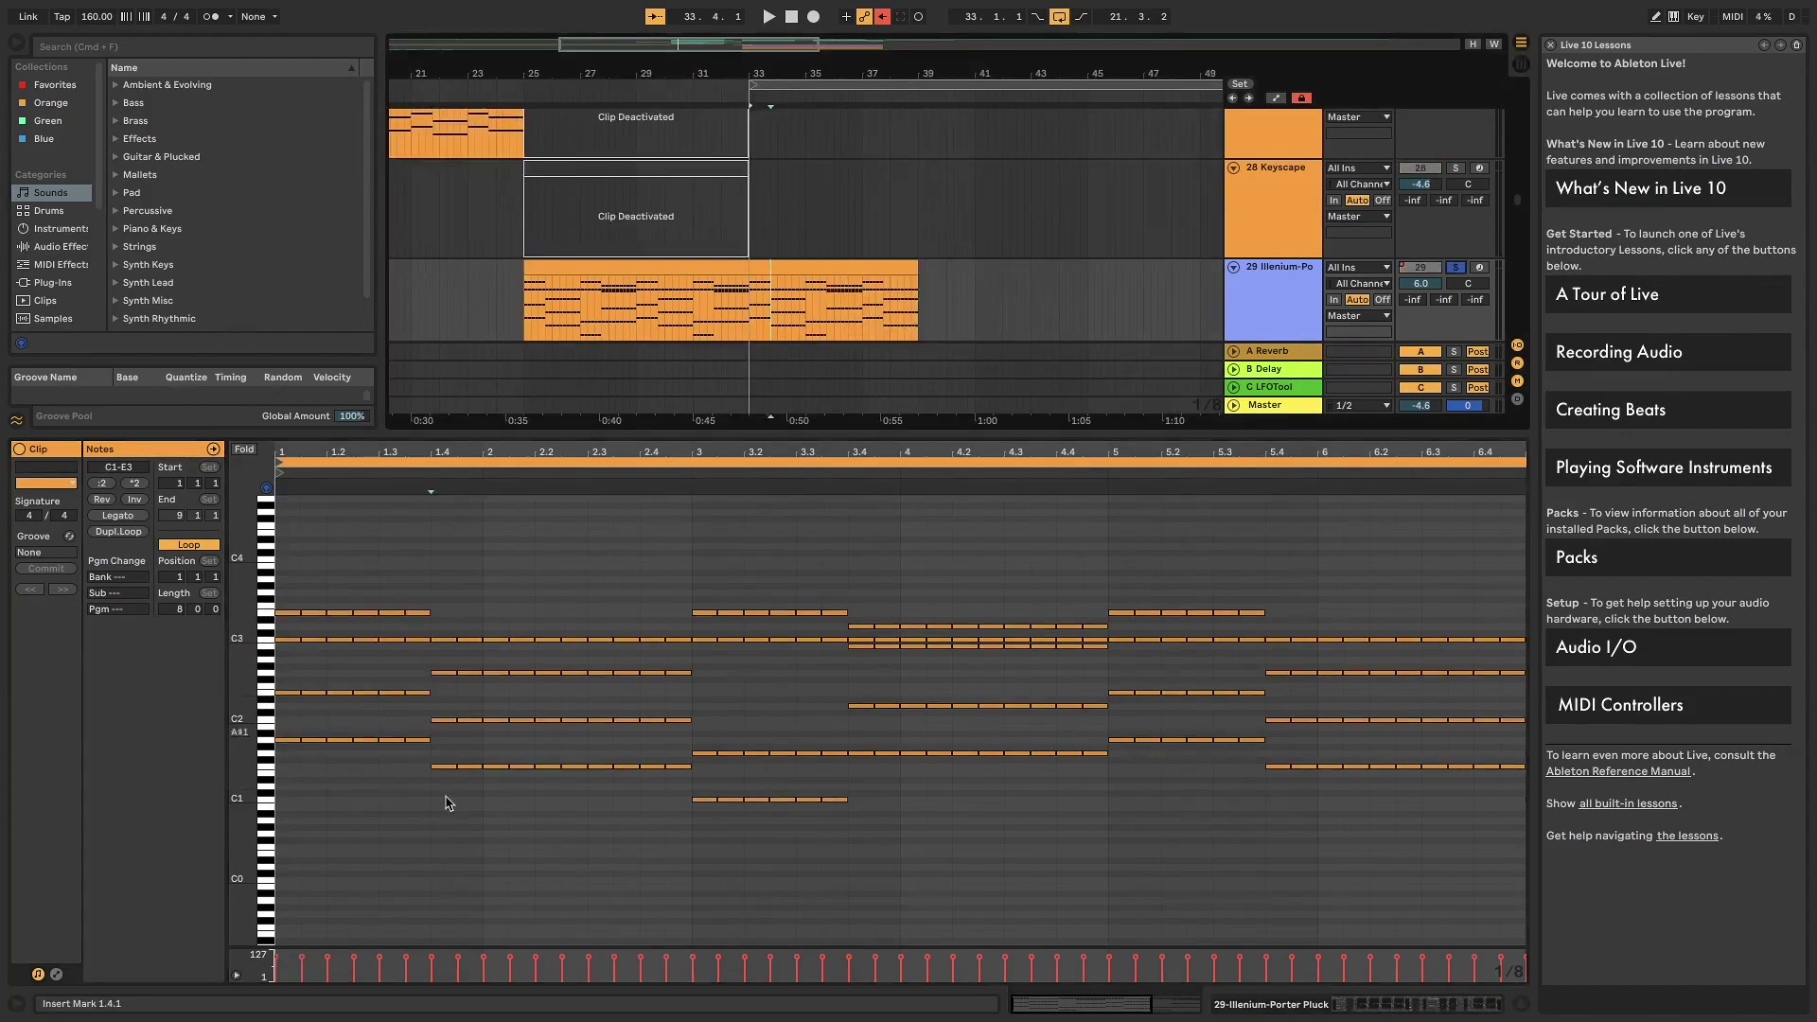
left_click(447, 673)
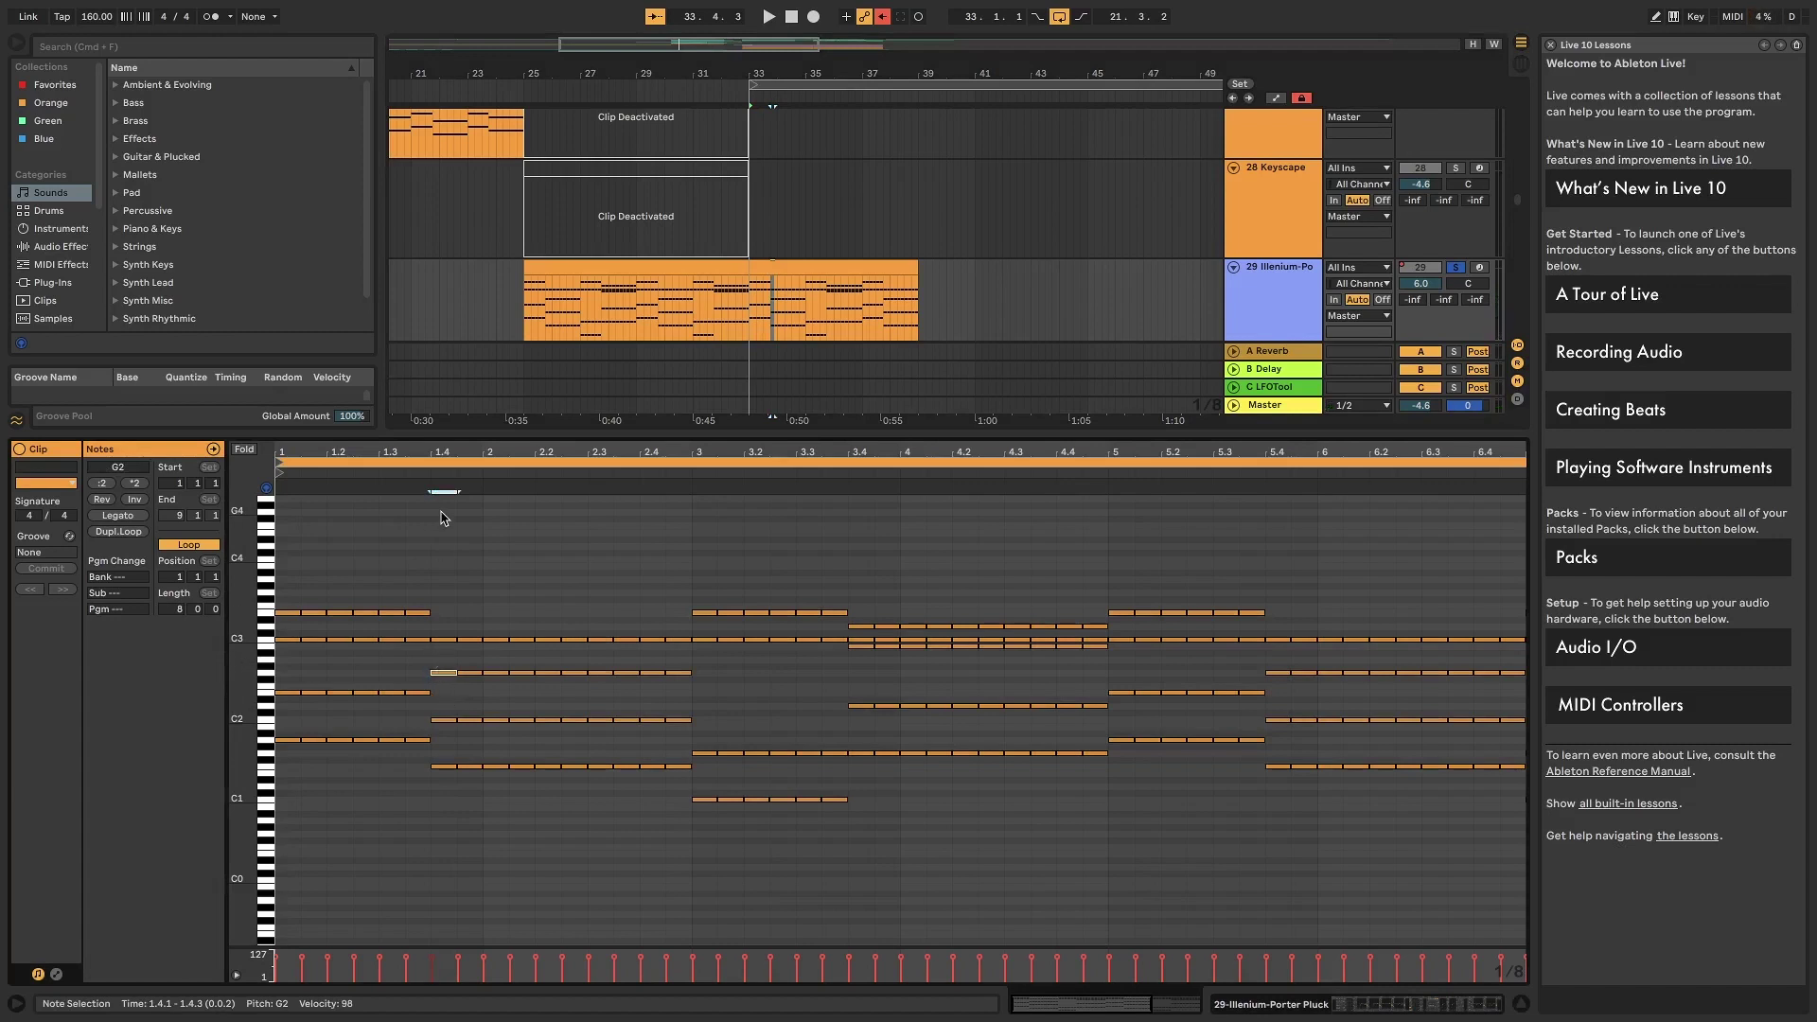
left_click(405, 472)
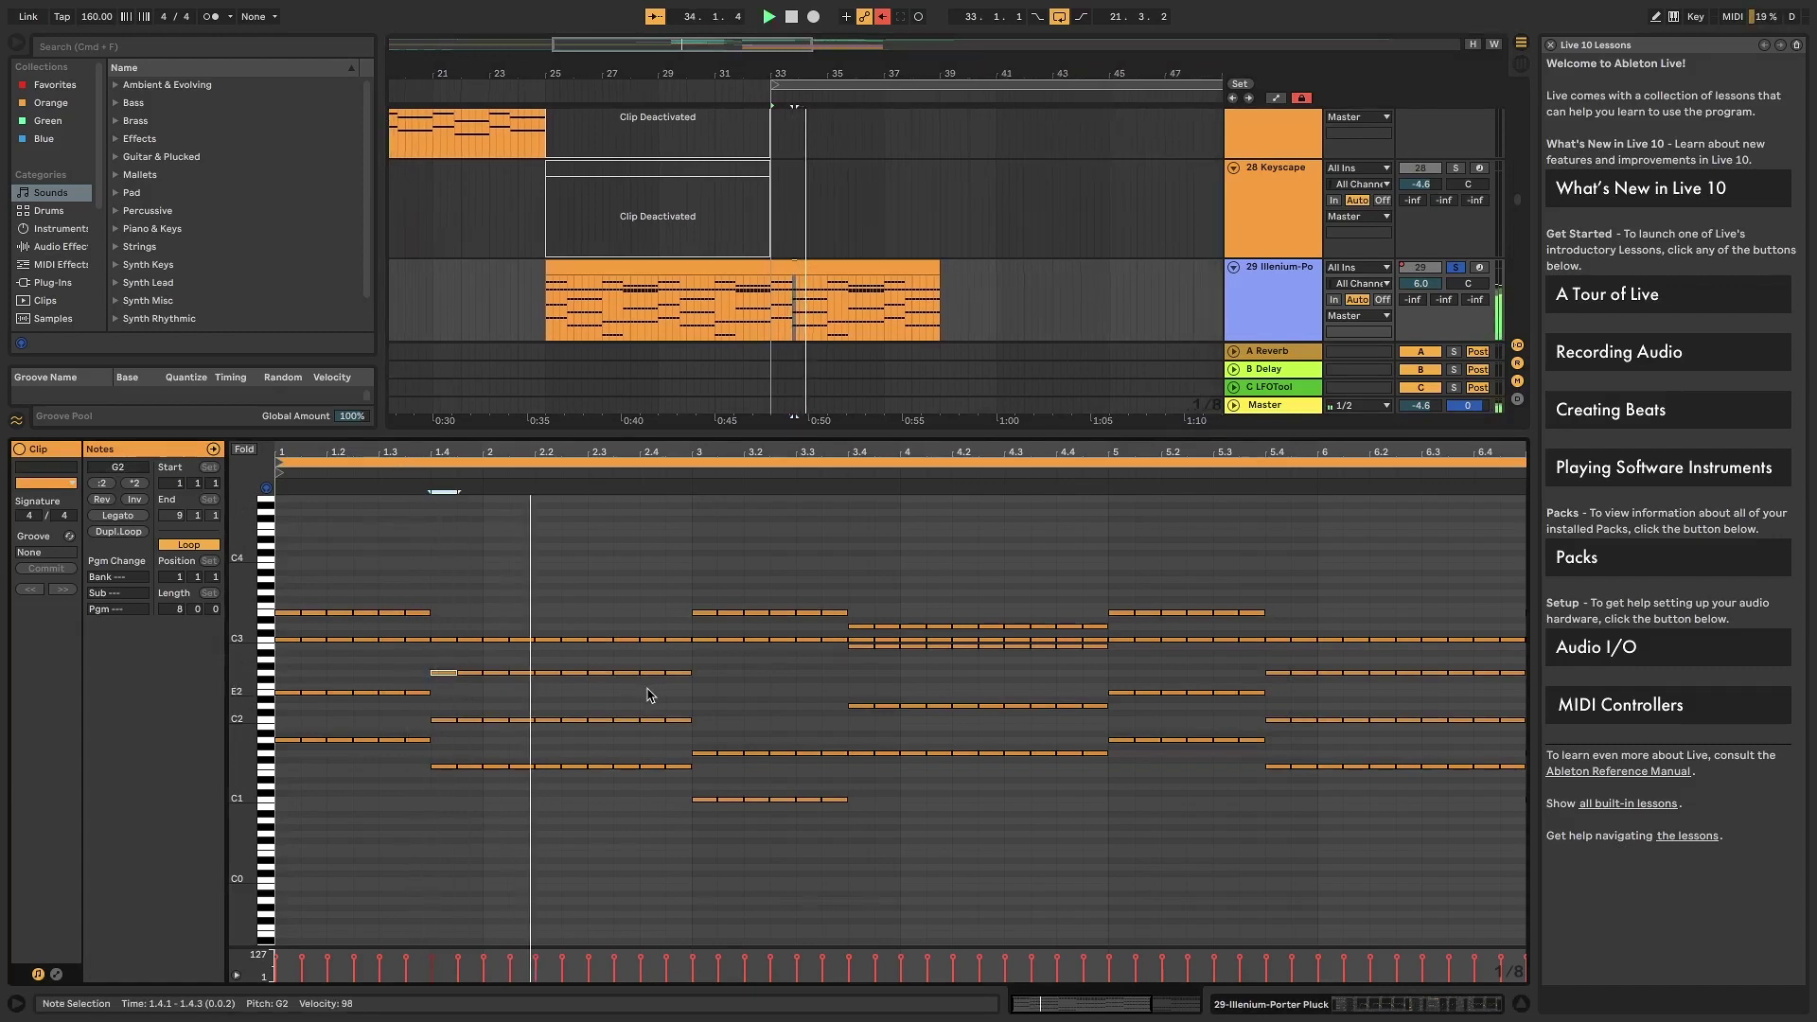
key("space")
- Try the second chord's G2 notes at F2, play the progression, and move them back to G2
left_click_drag(678, 659, 421, 682)
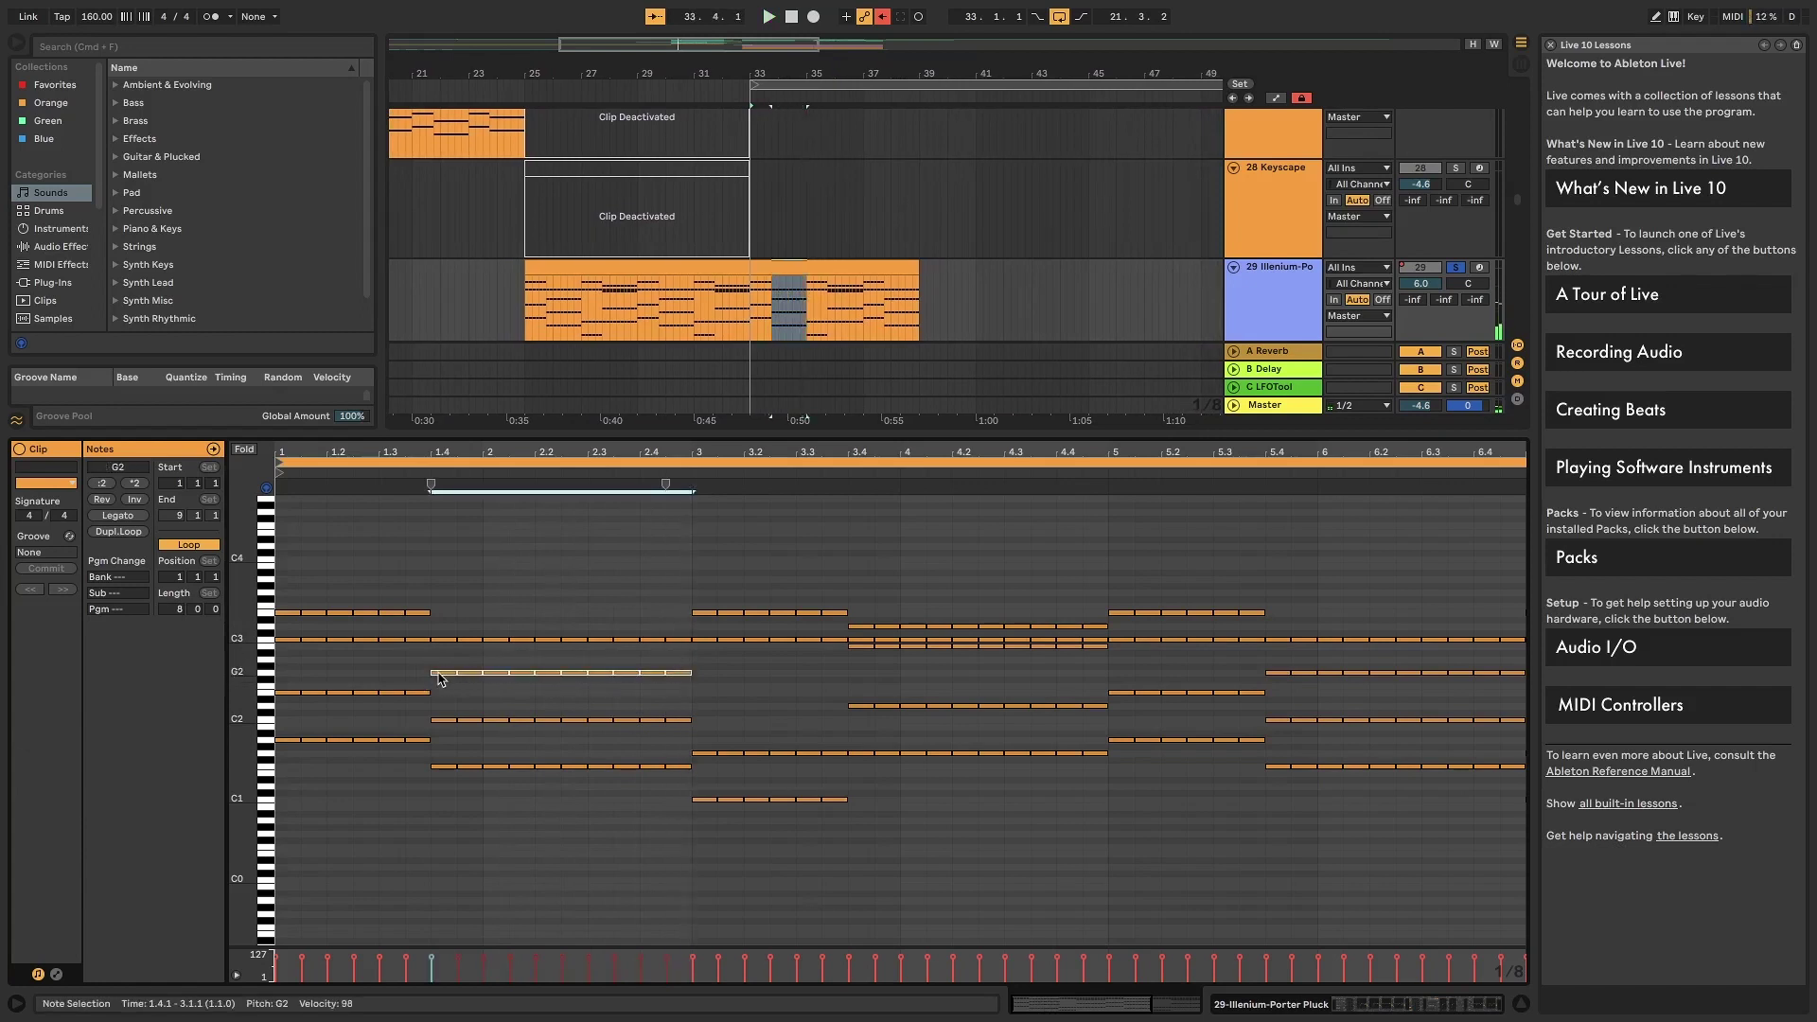
left_click_drag(439, 678, 438, 691)
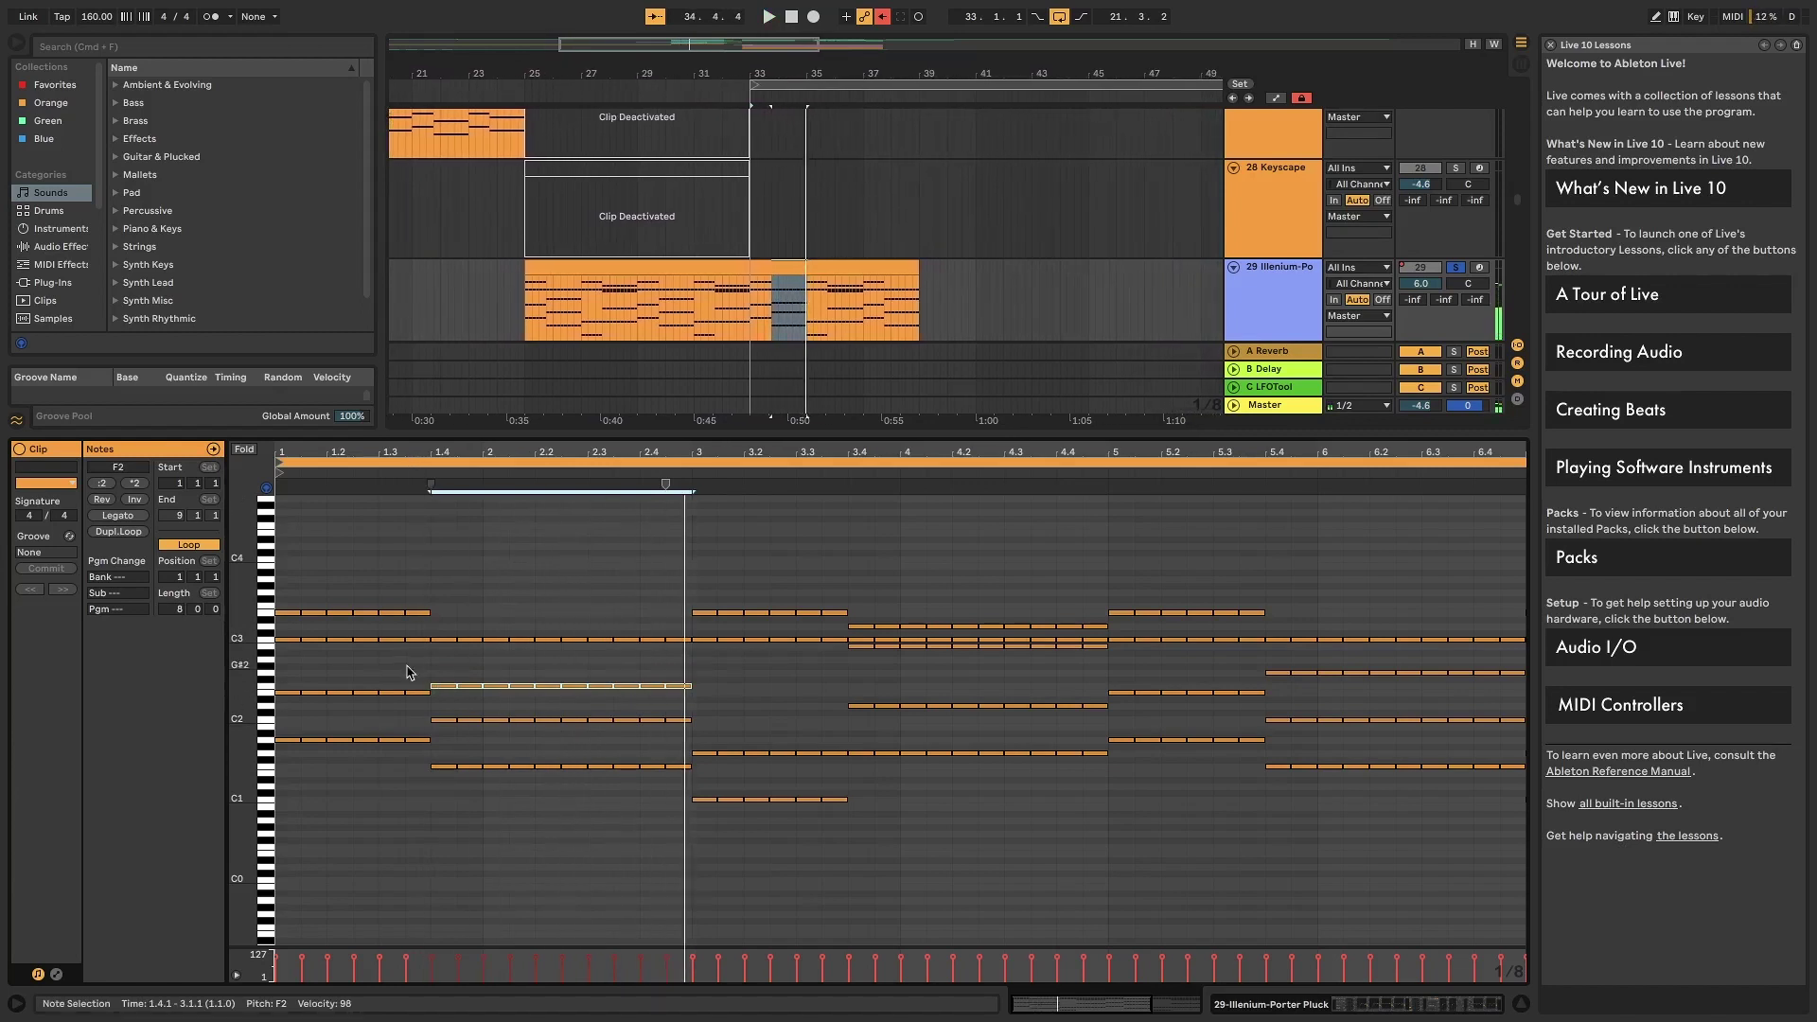
key("space")
left_click_drag(446, 688, 449, 675)
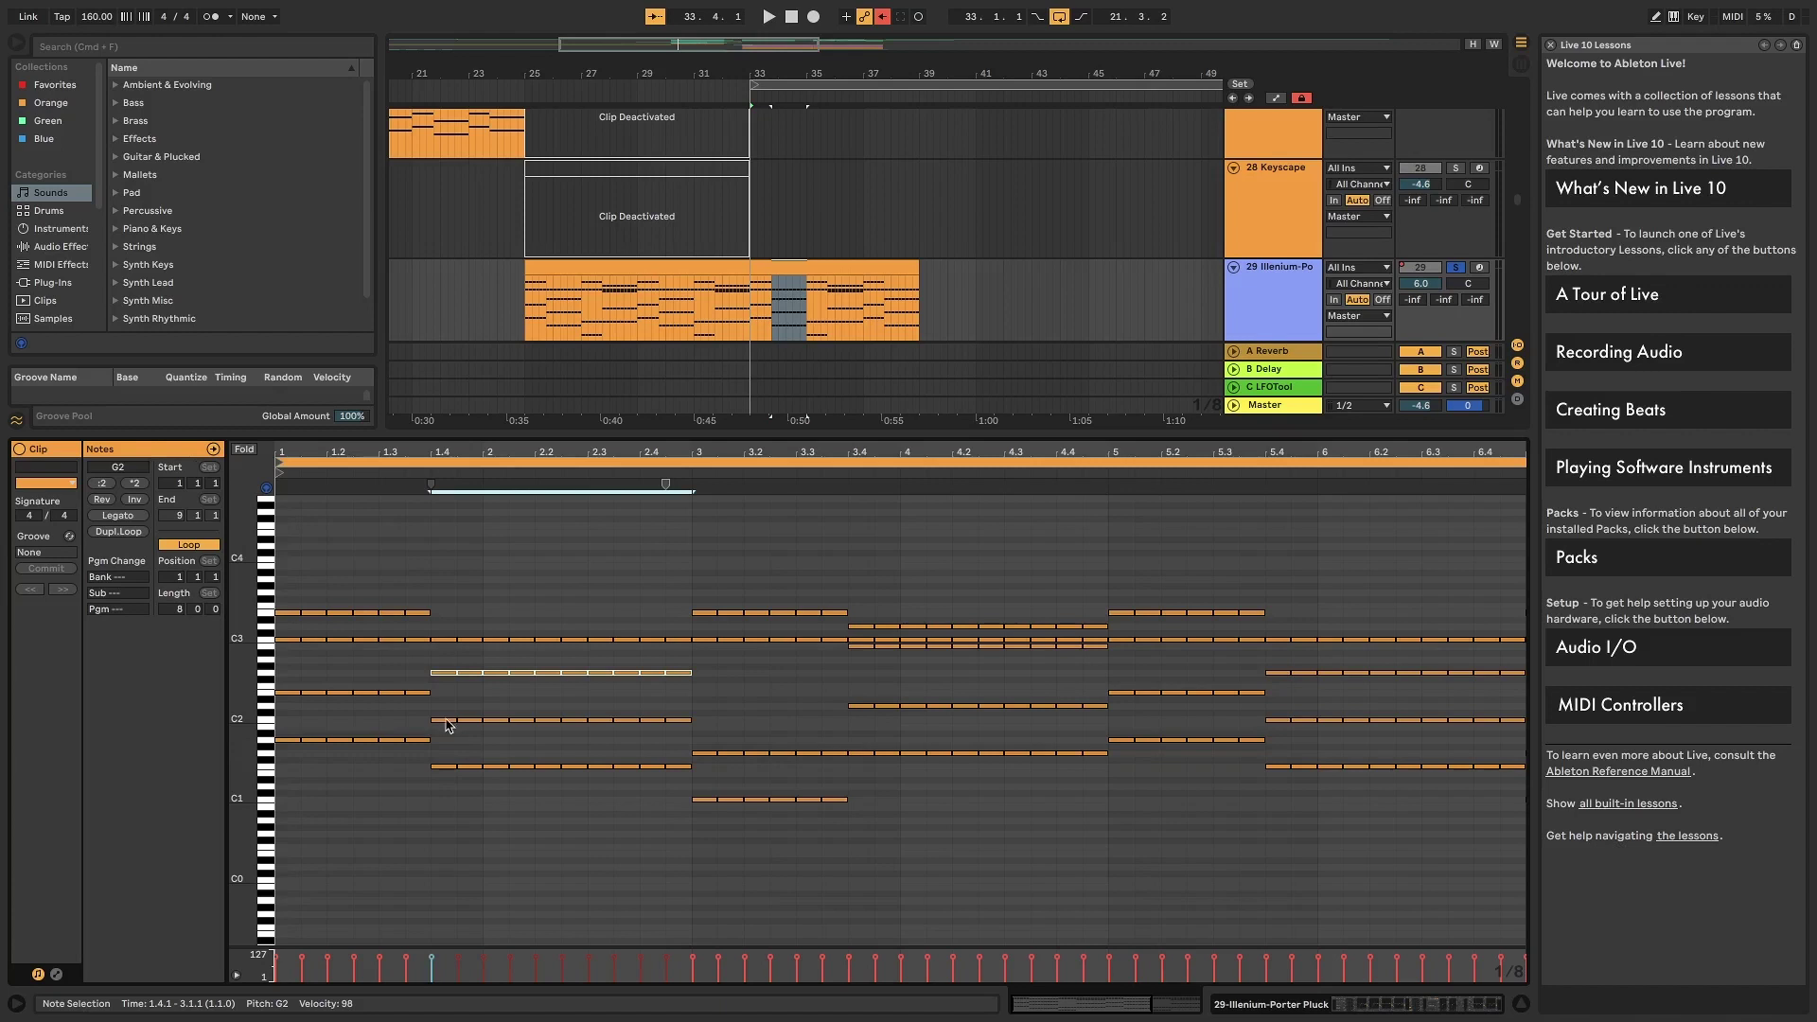
- Point out the second chord's C3 note at 1.4.1 and select the fourth chord's notes from 3.4.1 to 5.1.1
double_click(444, 641)
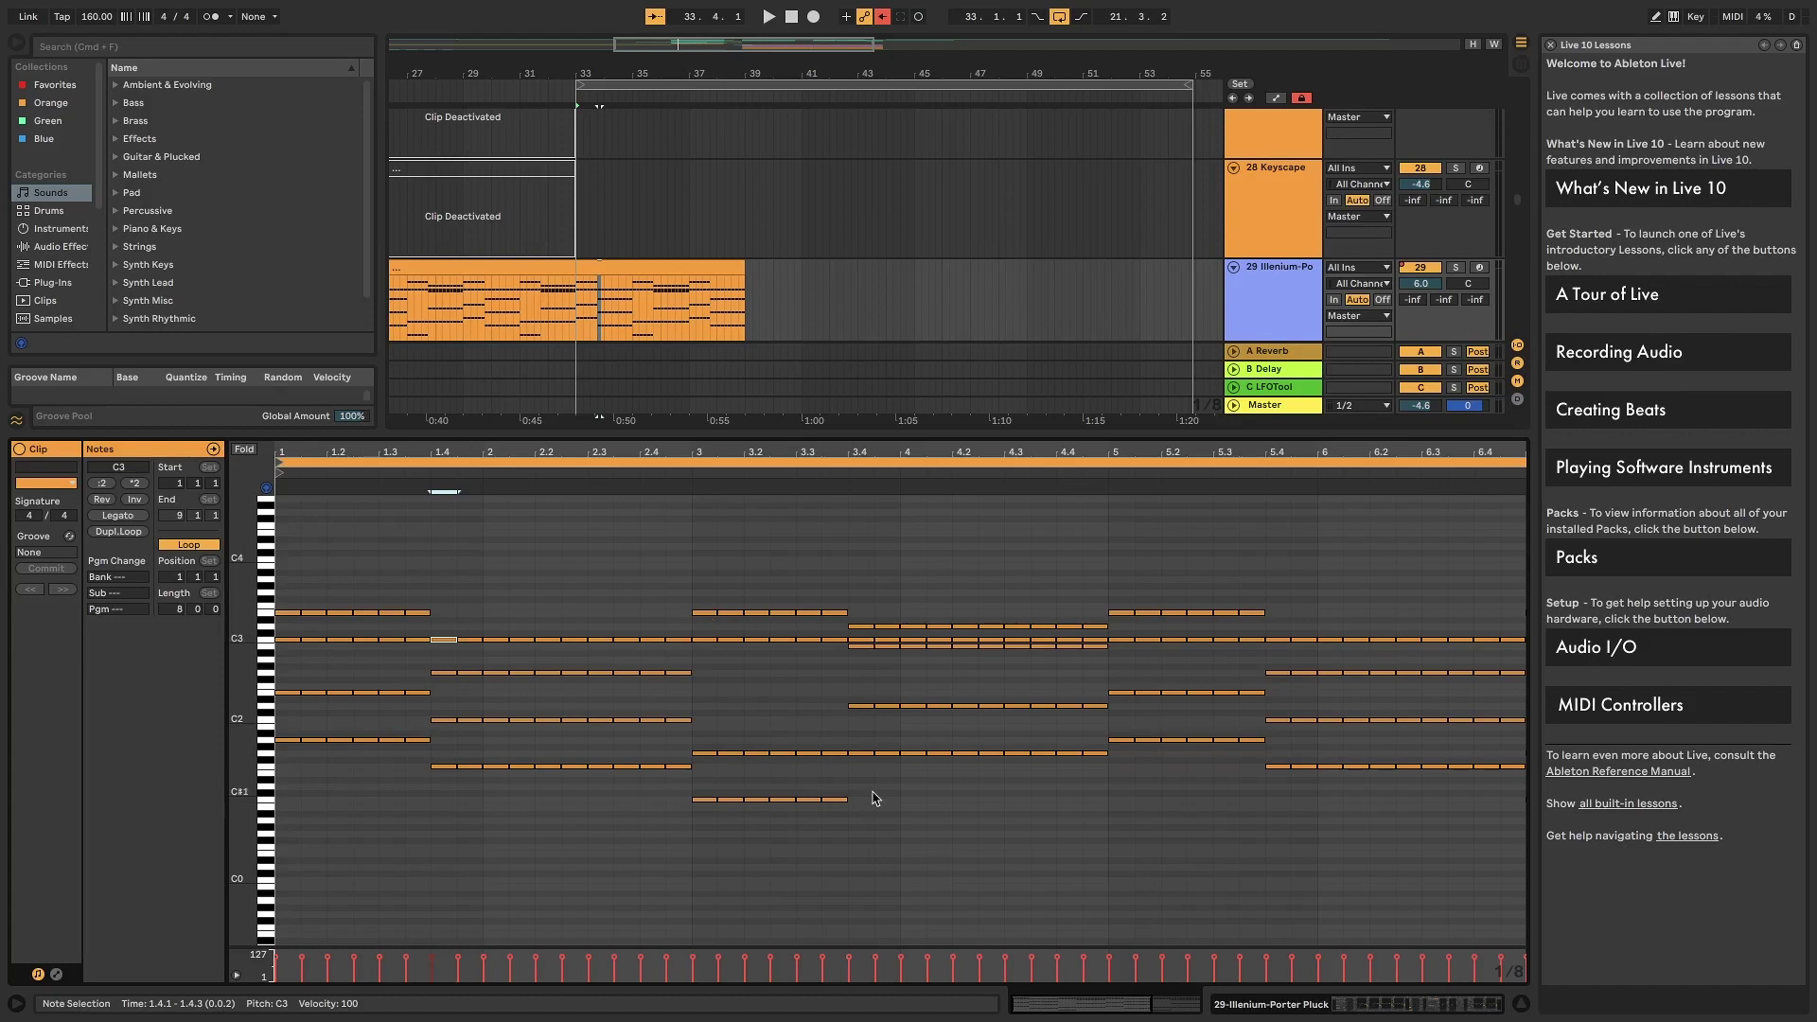
left_click_drag(850, 580, 1098, 834)
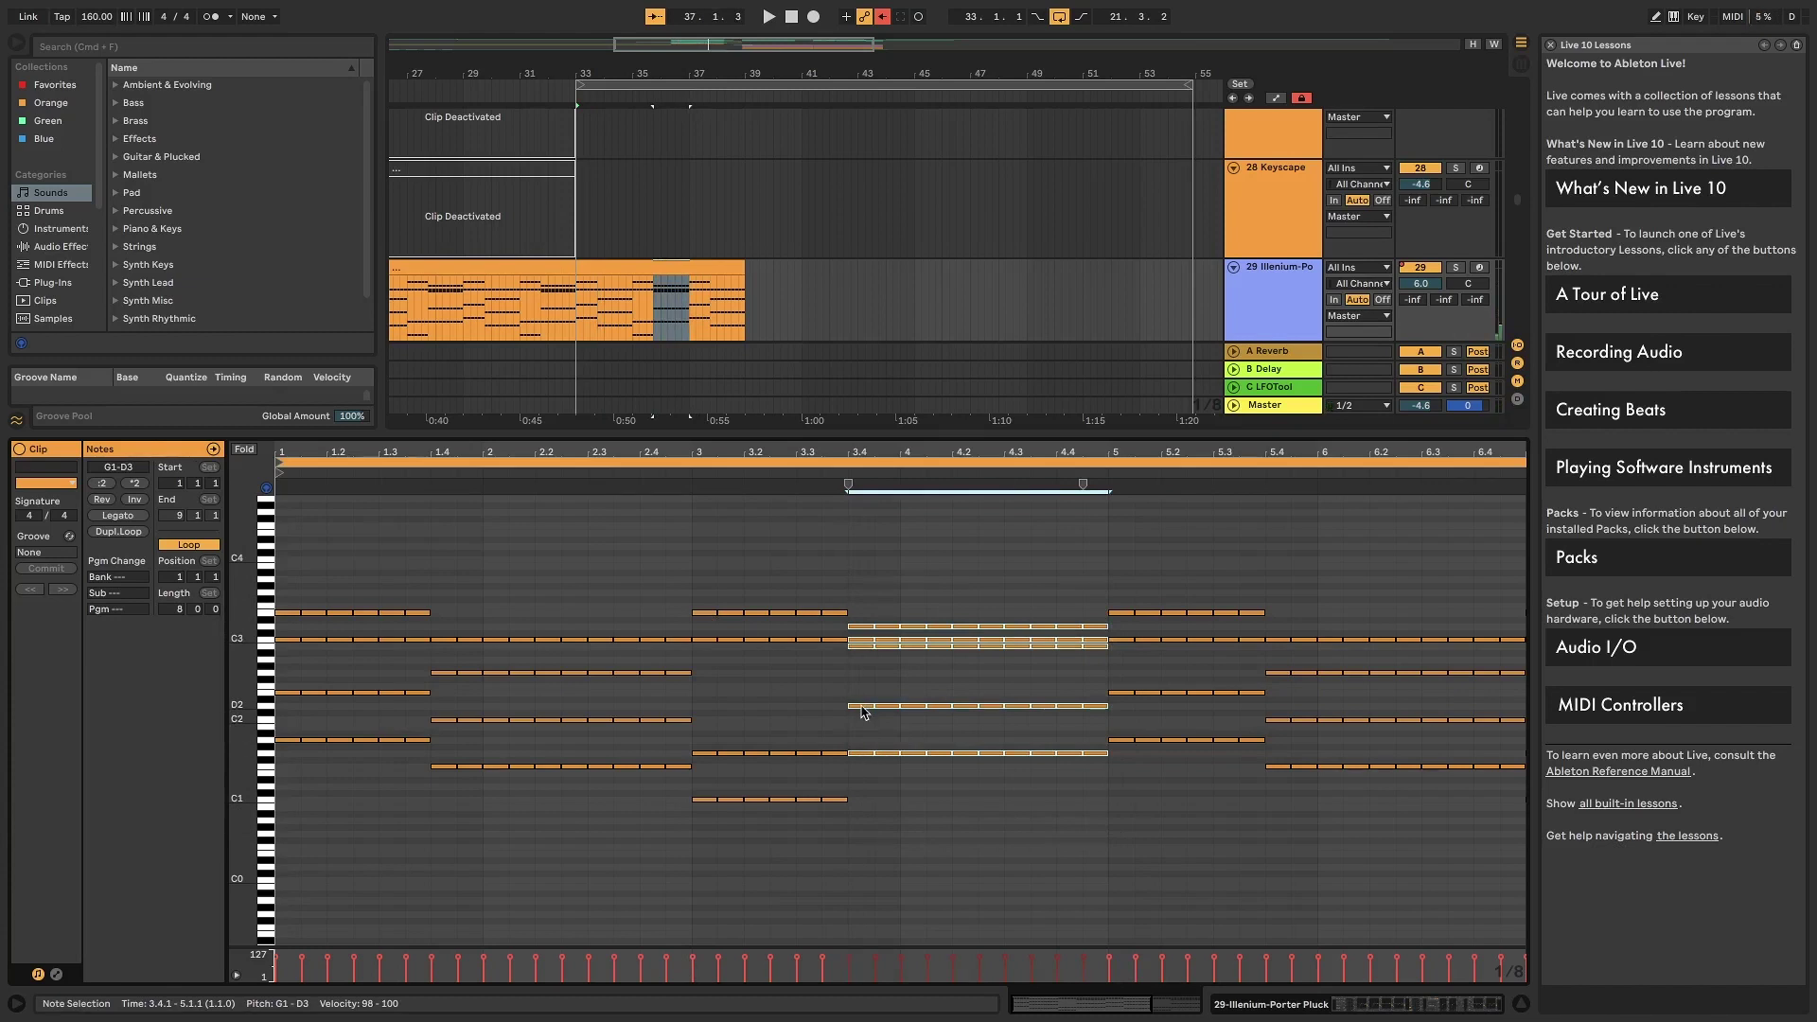
- Play the build-up from bar 33 and look over the Illenium-Porter pluck, Serum Pluck and Serum Bass clips
left_click(862, 707)
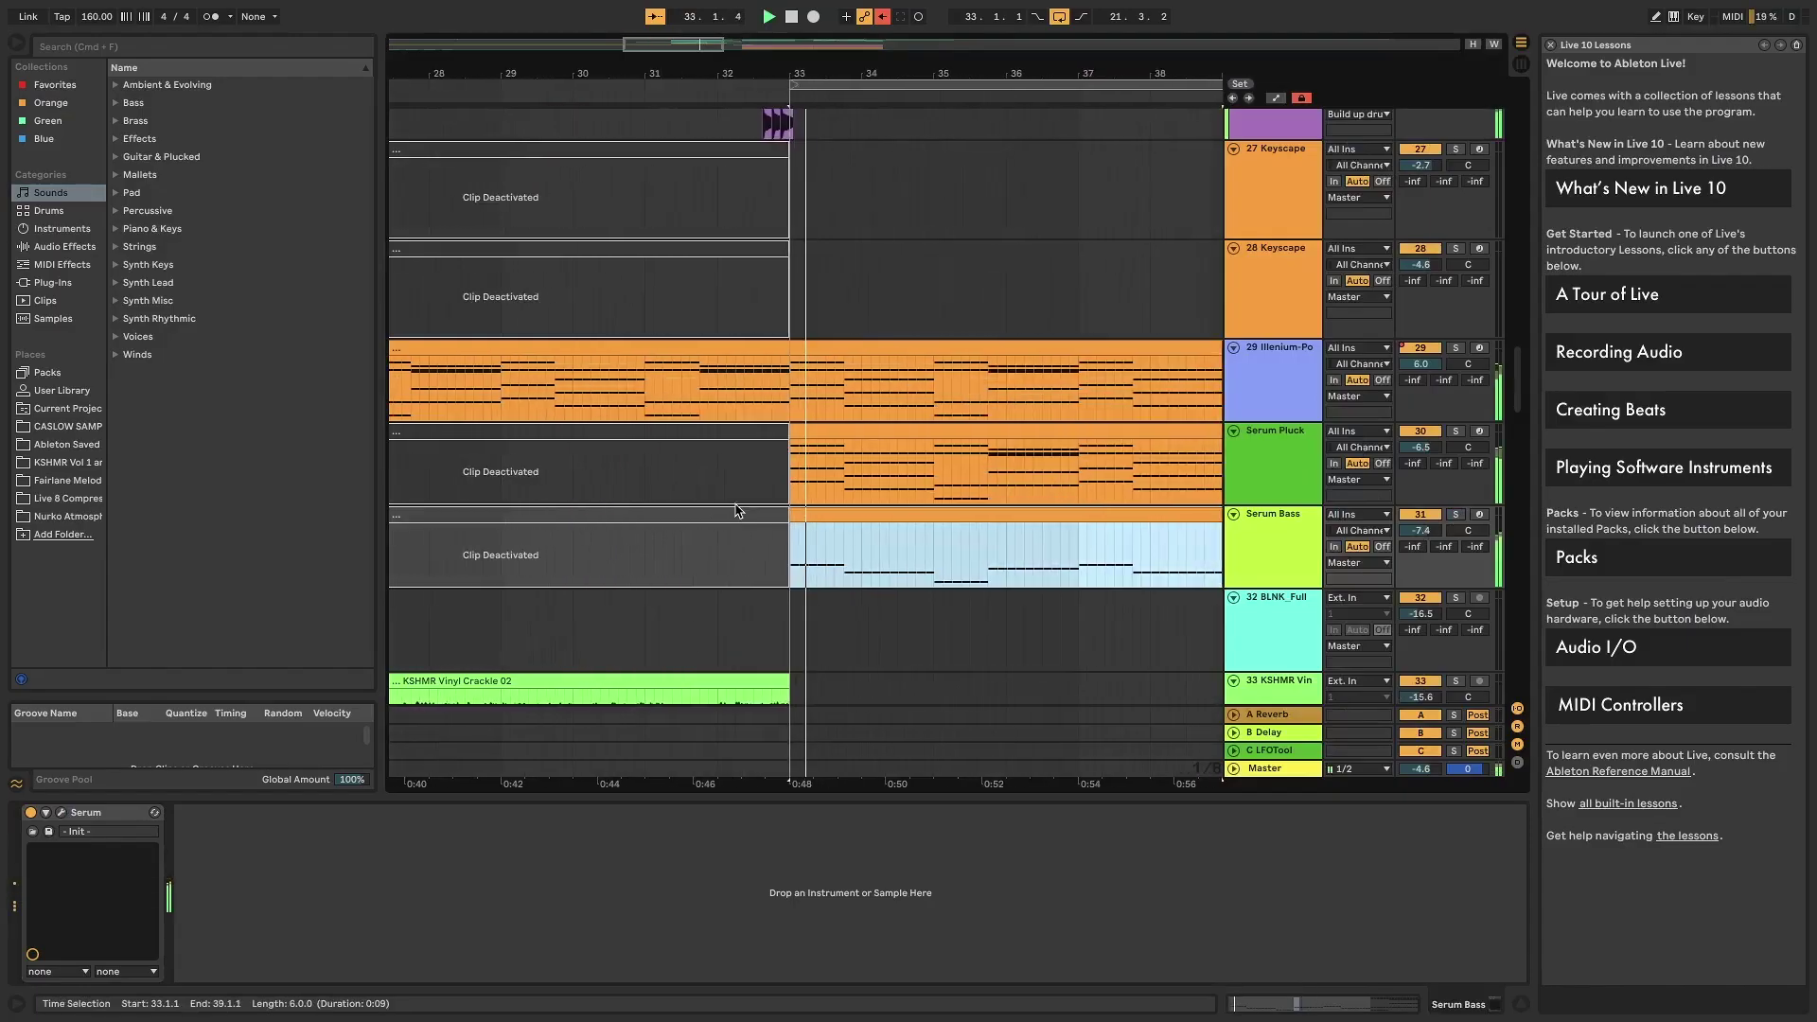
scroll(738, 511, "down", 2)
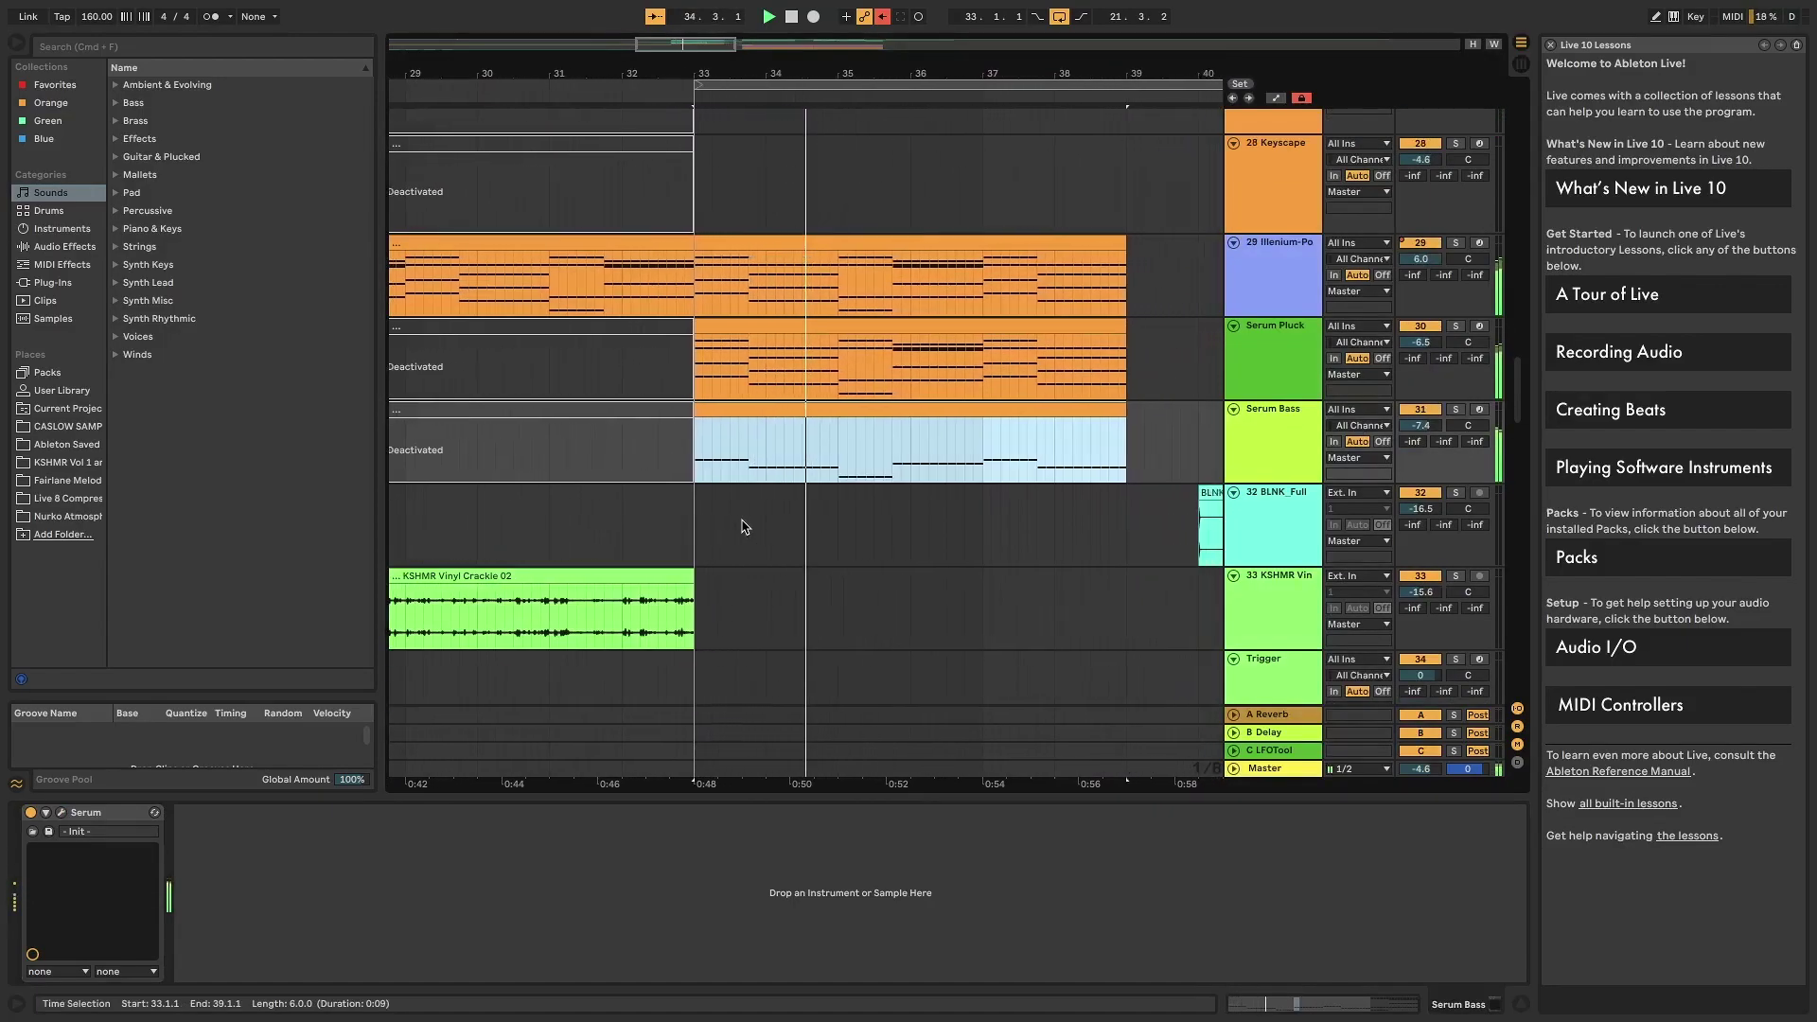
scroll(743, 526, "up", 2)
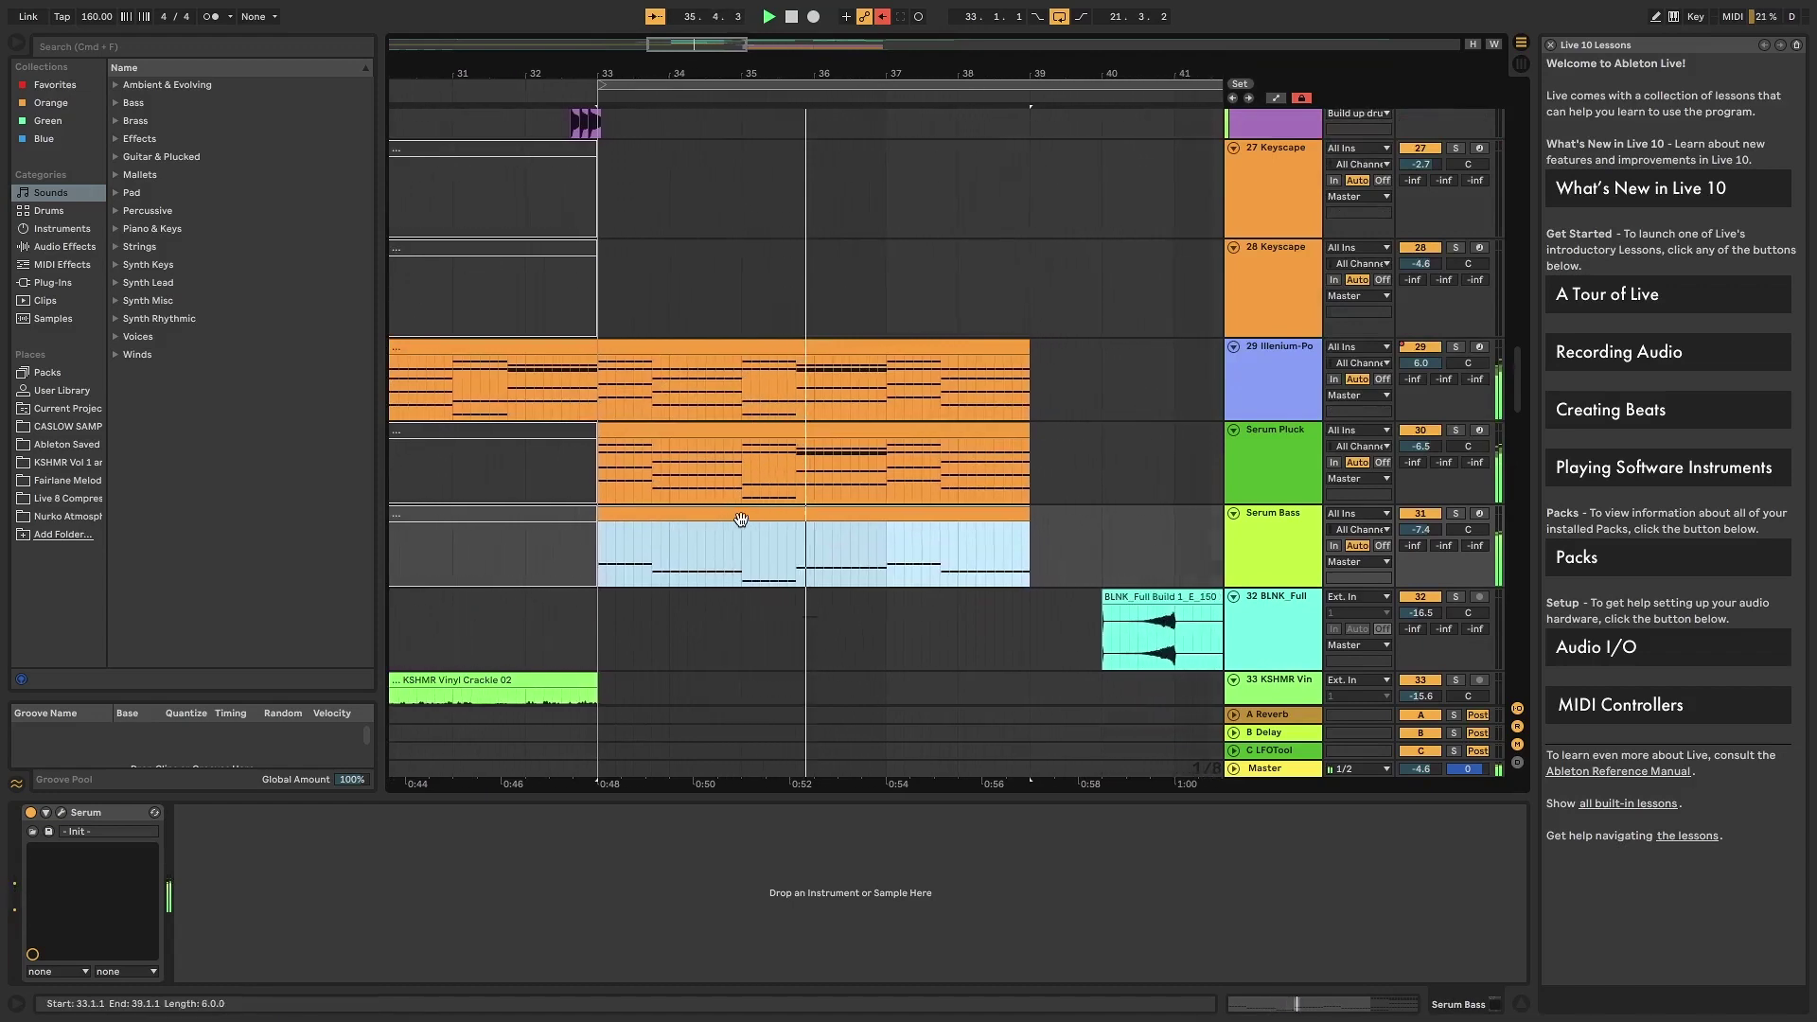
scroll(740, 519, "up", 2)
scroll(741, 527, "down", 2)
scroll(740, 518, "down", 1)
scroll(741, 520, "up", 2)
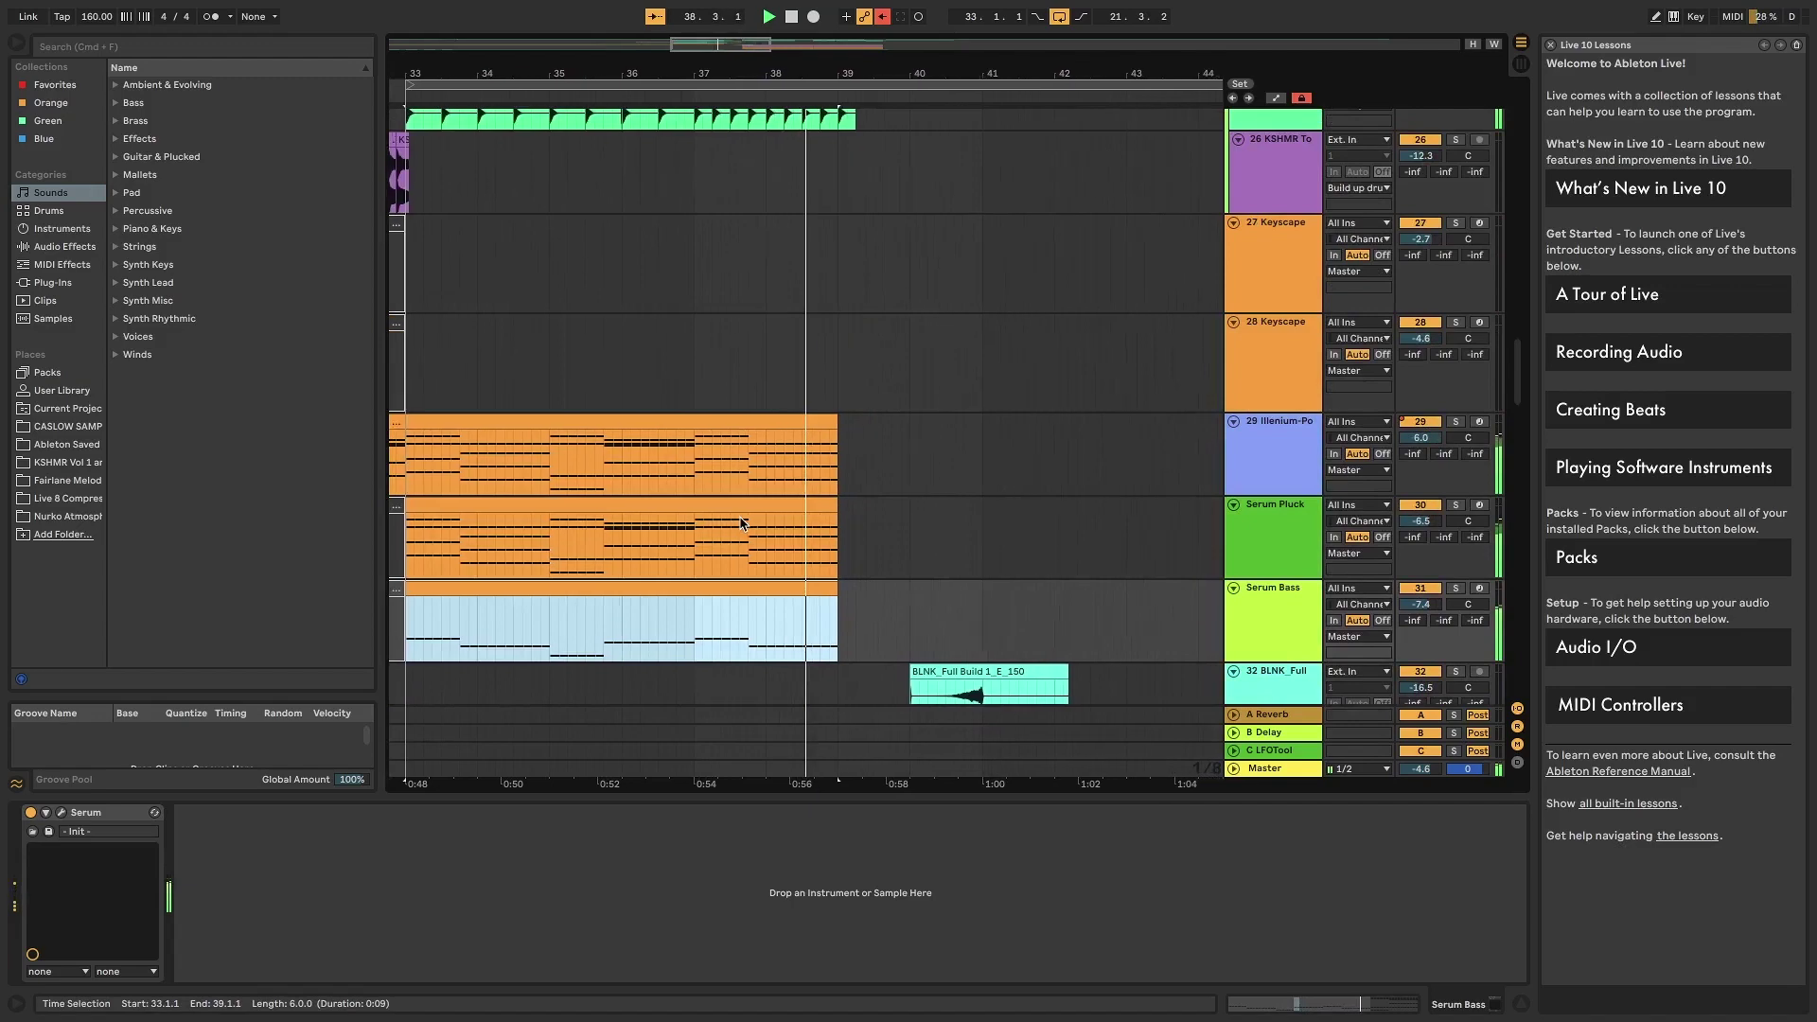
scroll(750, 519, "down", 2)
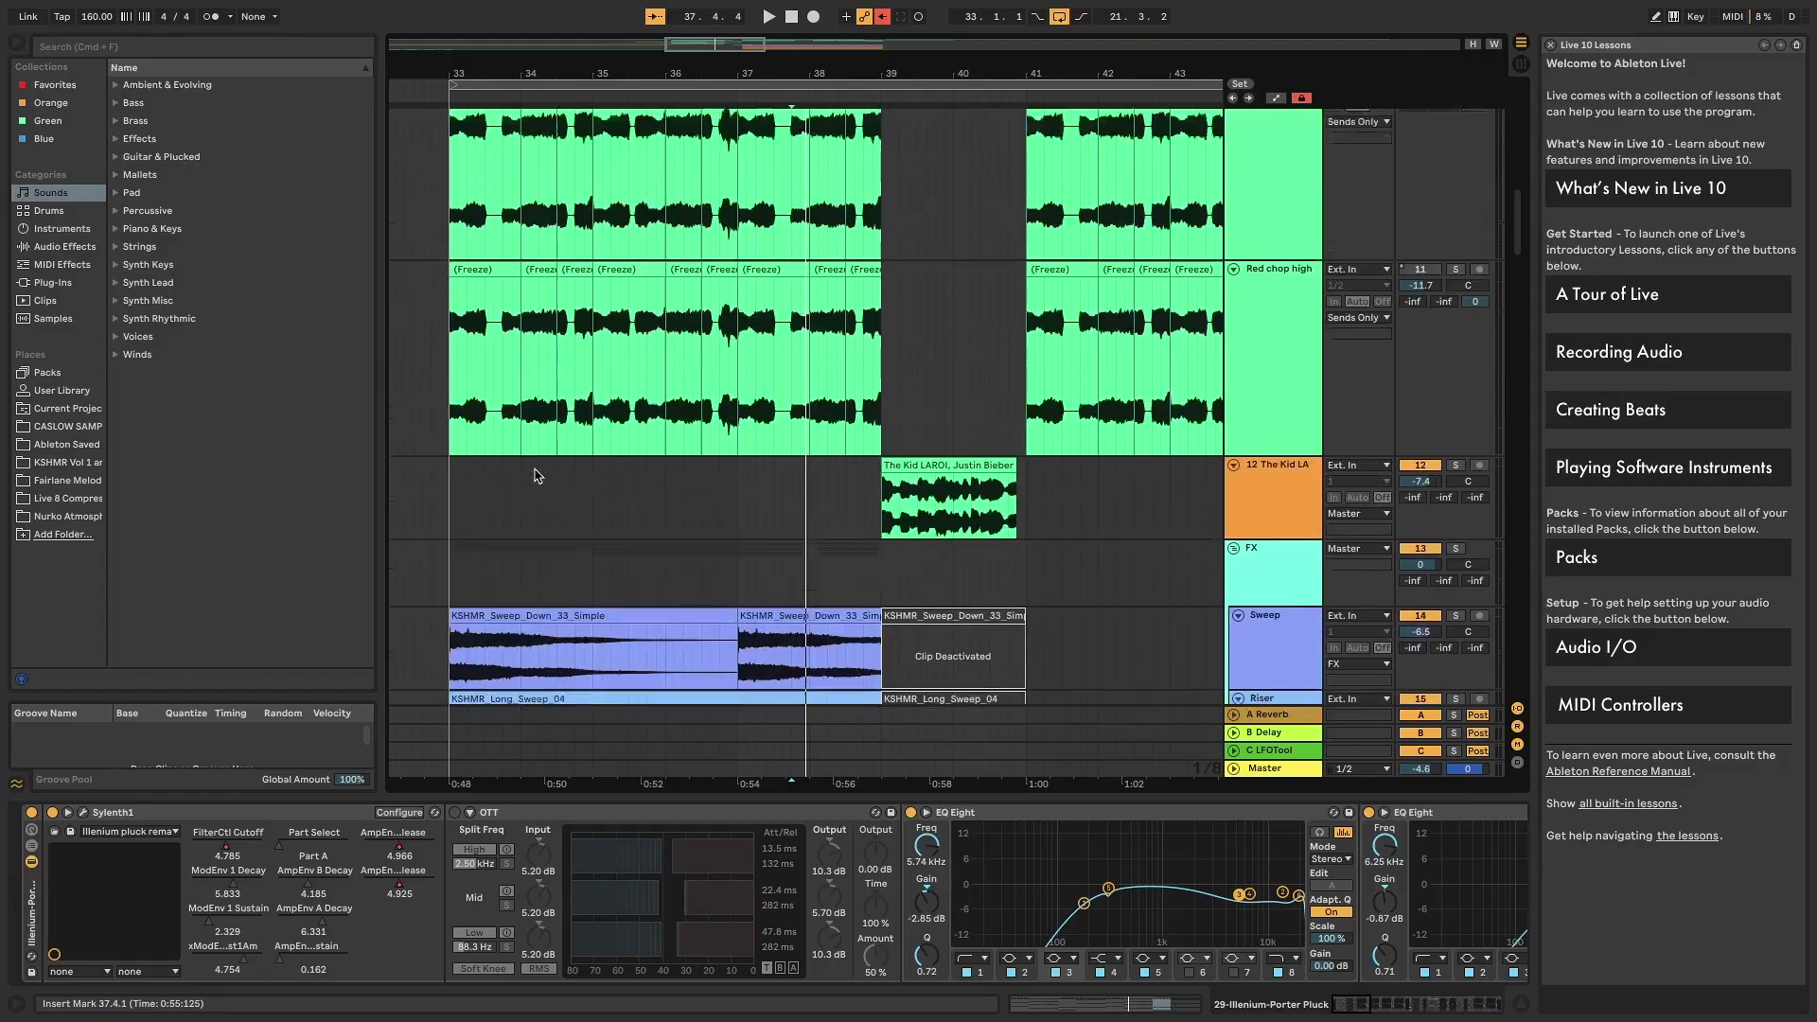
- Reactivate the deactivated Stay (HQ Acapella) clip at bars 33 to 39 on track 2
scroll(534, 475, "up", 5)
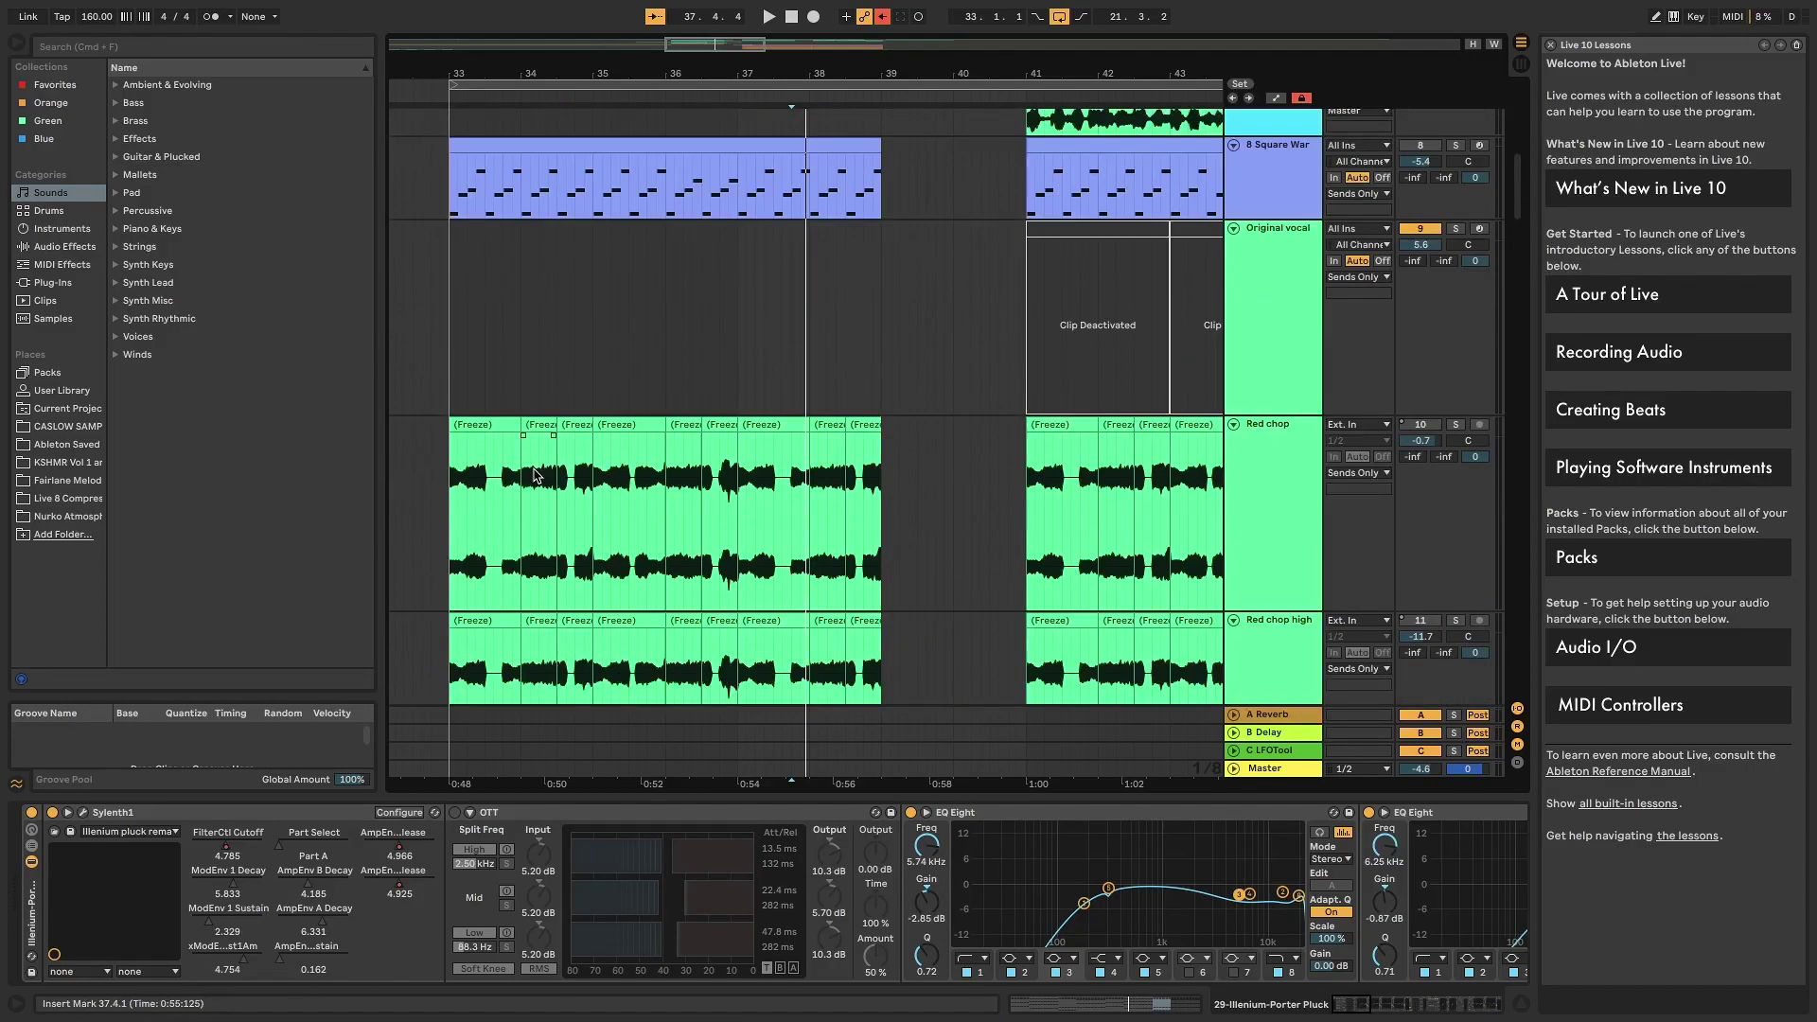
scroll(535, 475, "up", 5)
scroll(535, 475, "up", 4)
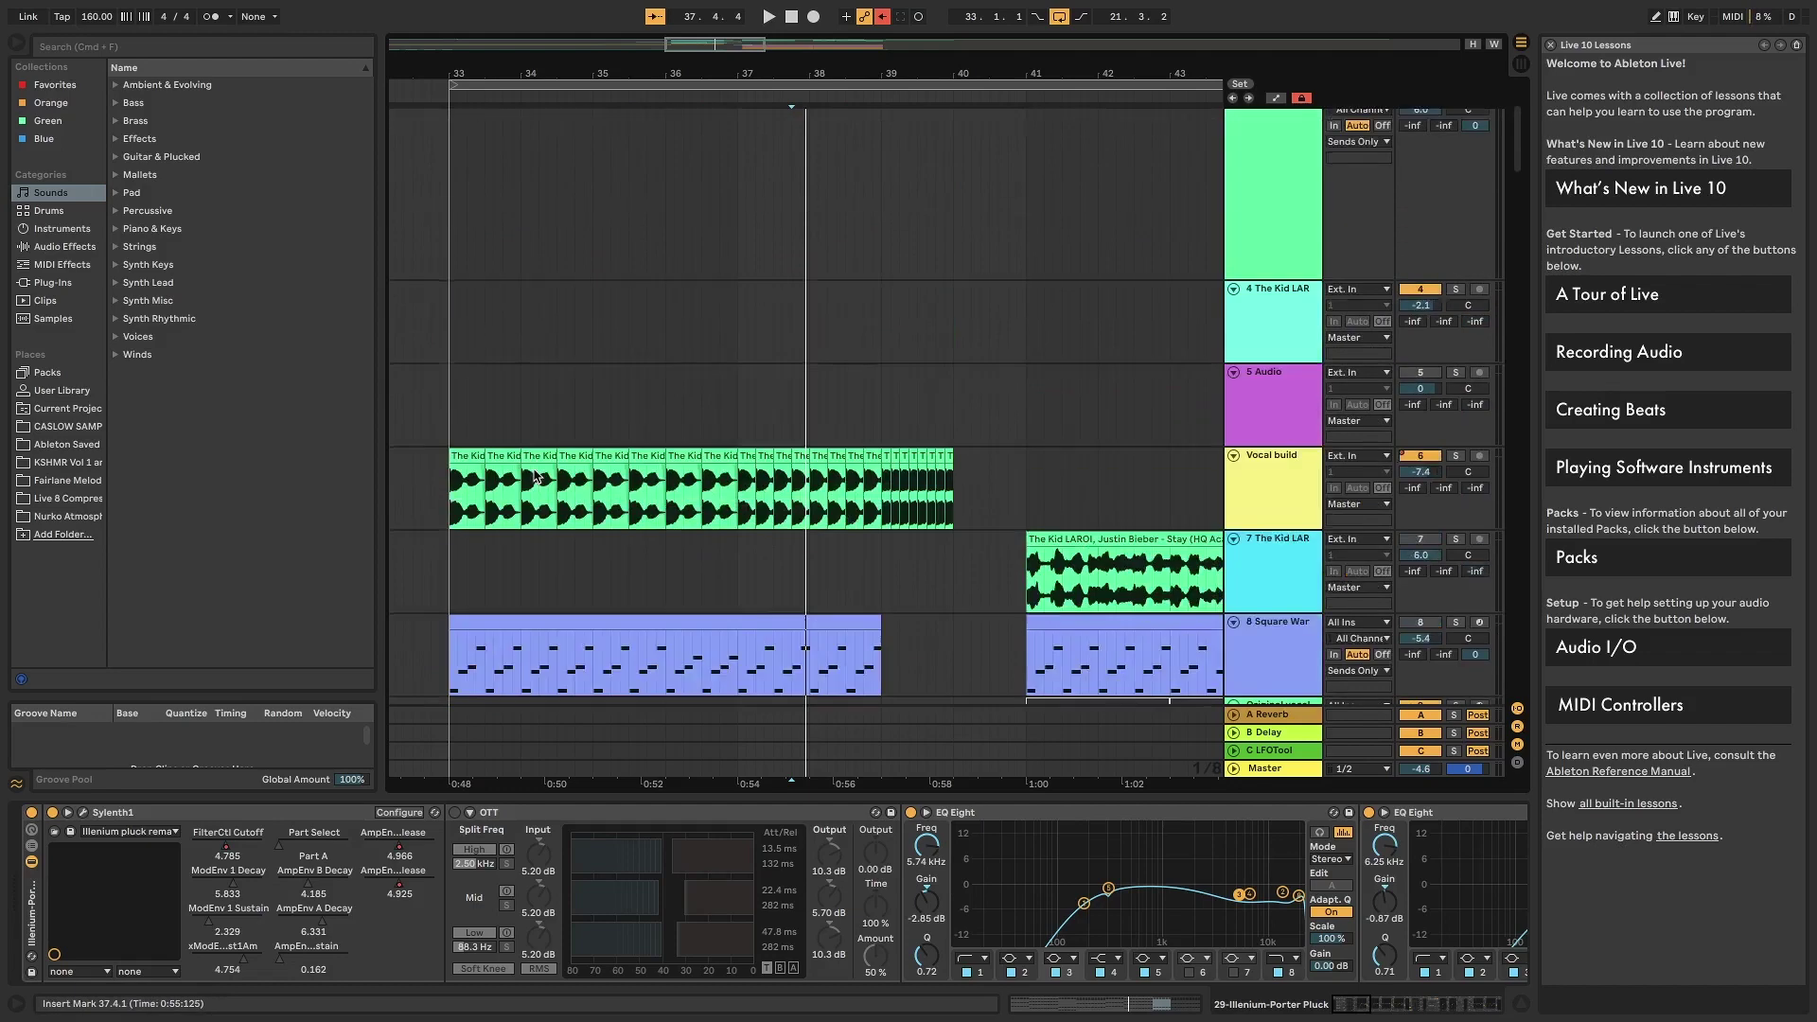
scroll(535, 475, "down", 3)
scroll(535, 475, "up", 3)
scroll(535, 475, "down", 3)
scroll(535, 475, "up", 4)
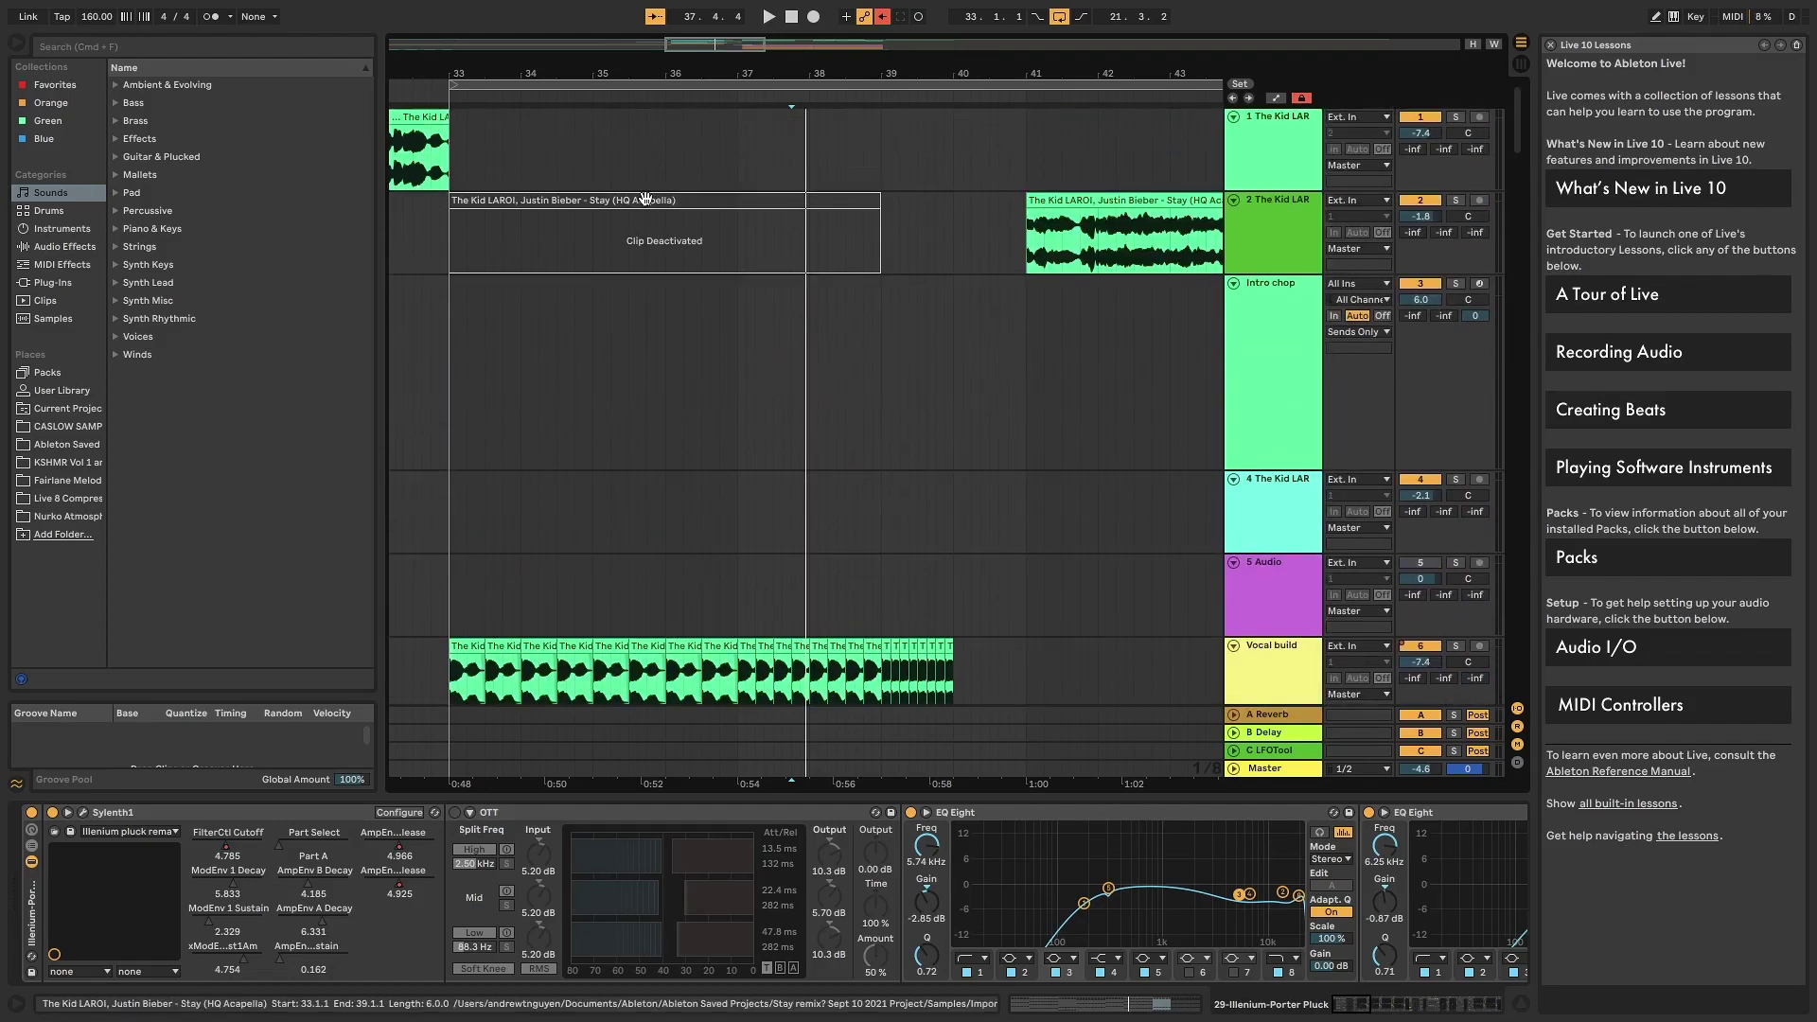
left_click(646, 198)
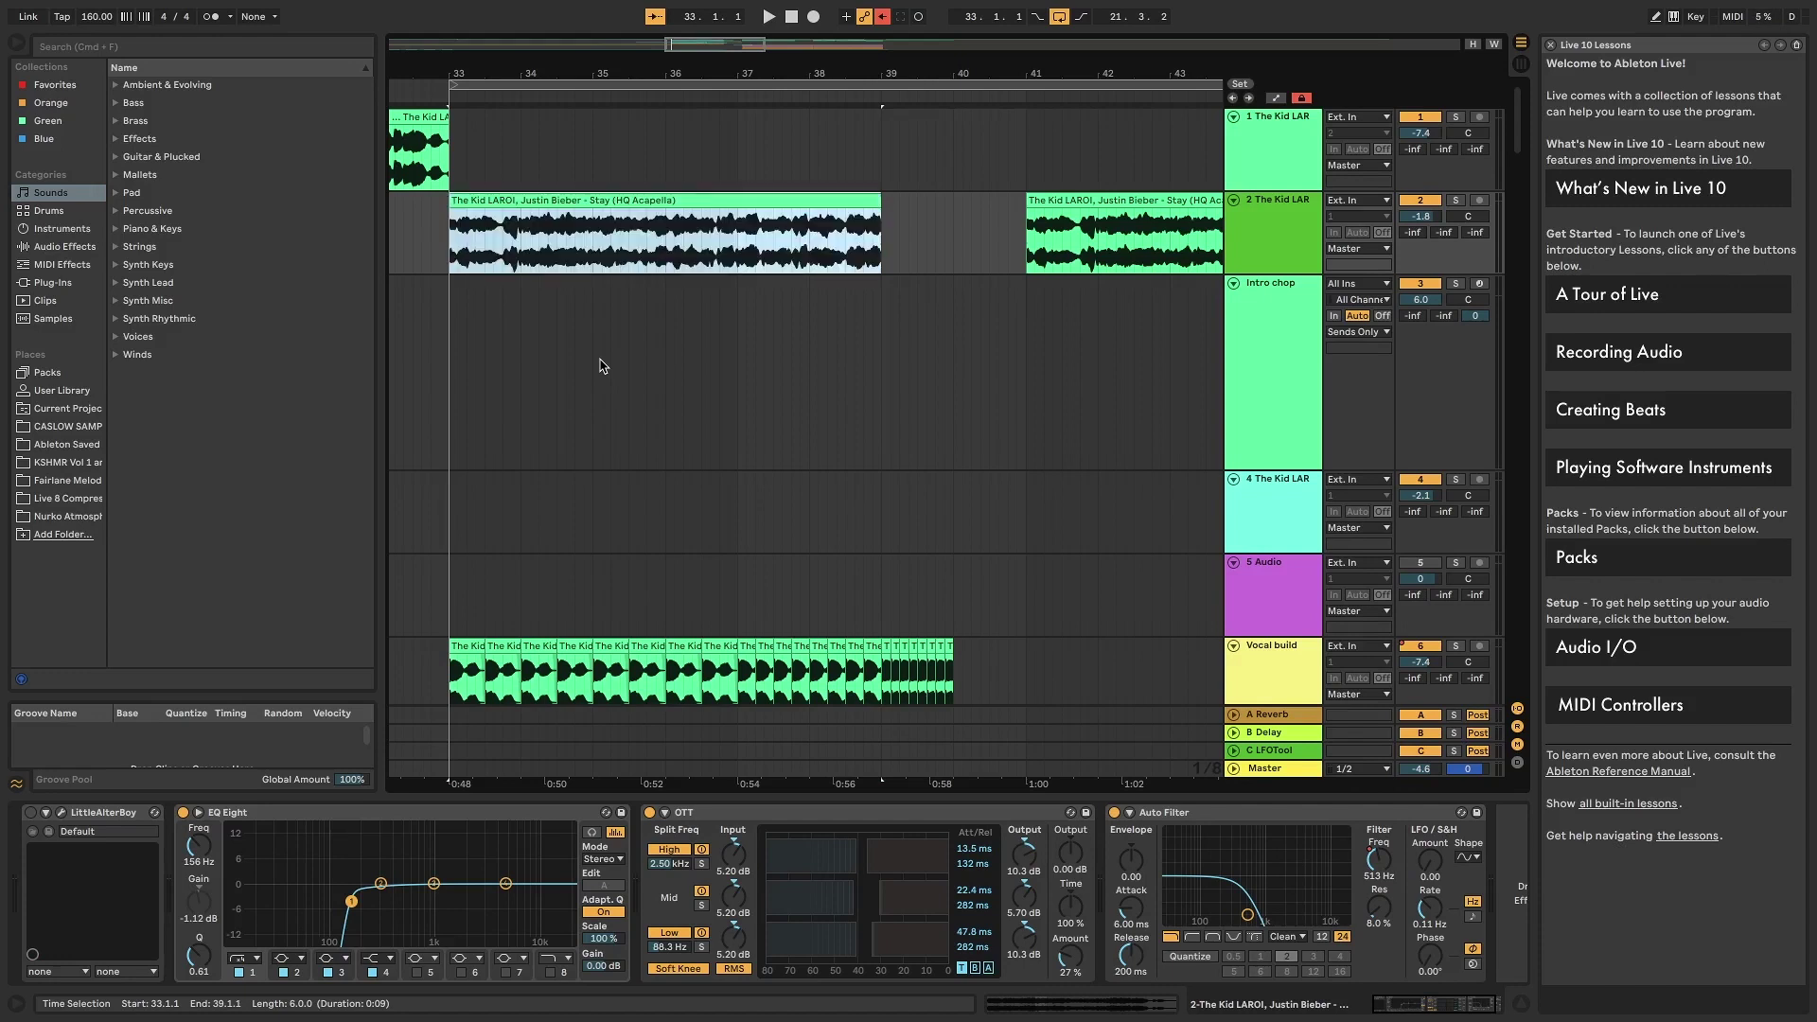
scroll(614, 608, "down", 1)
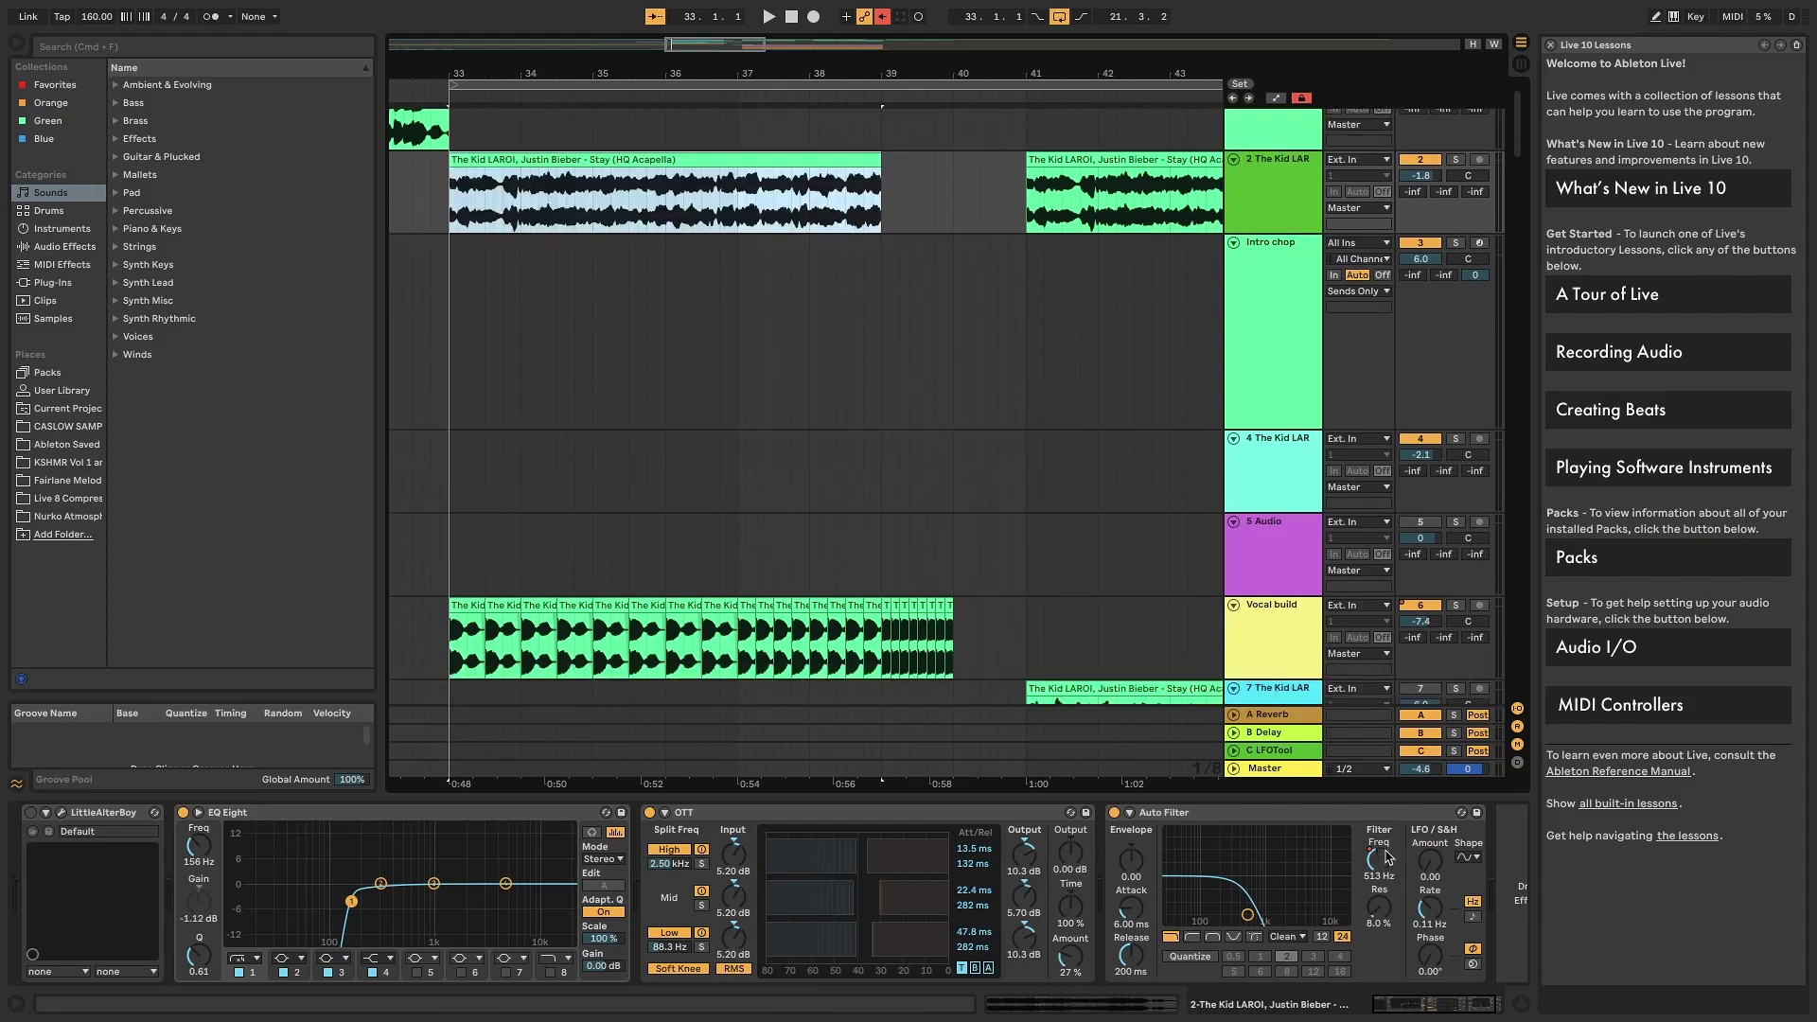
scroll(900, 571, "up", 1)
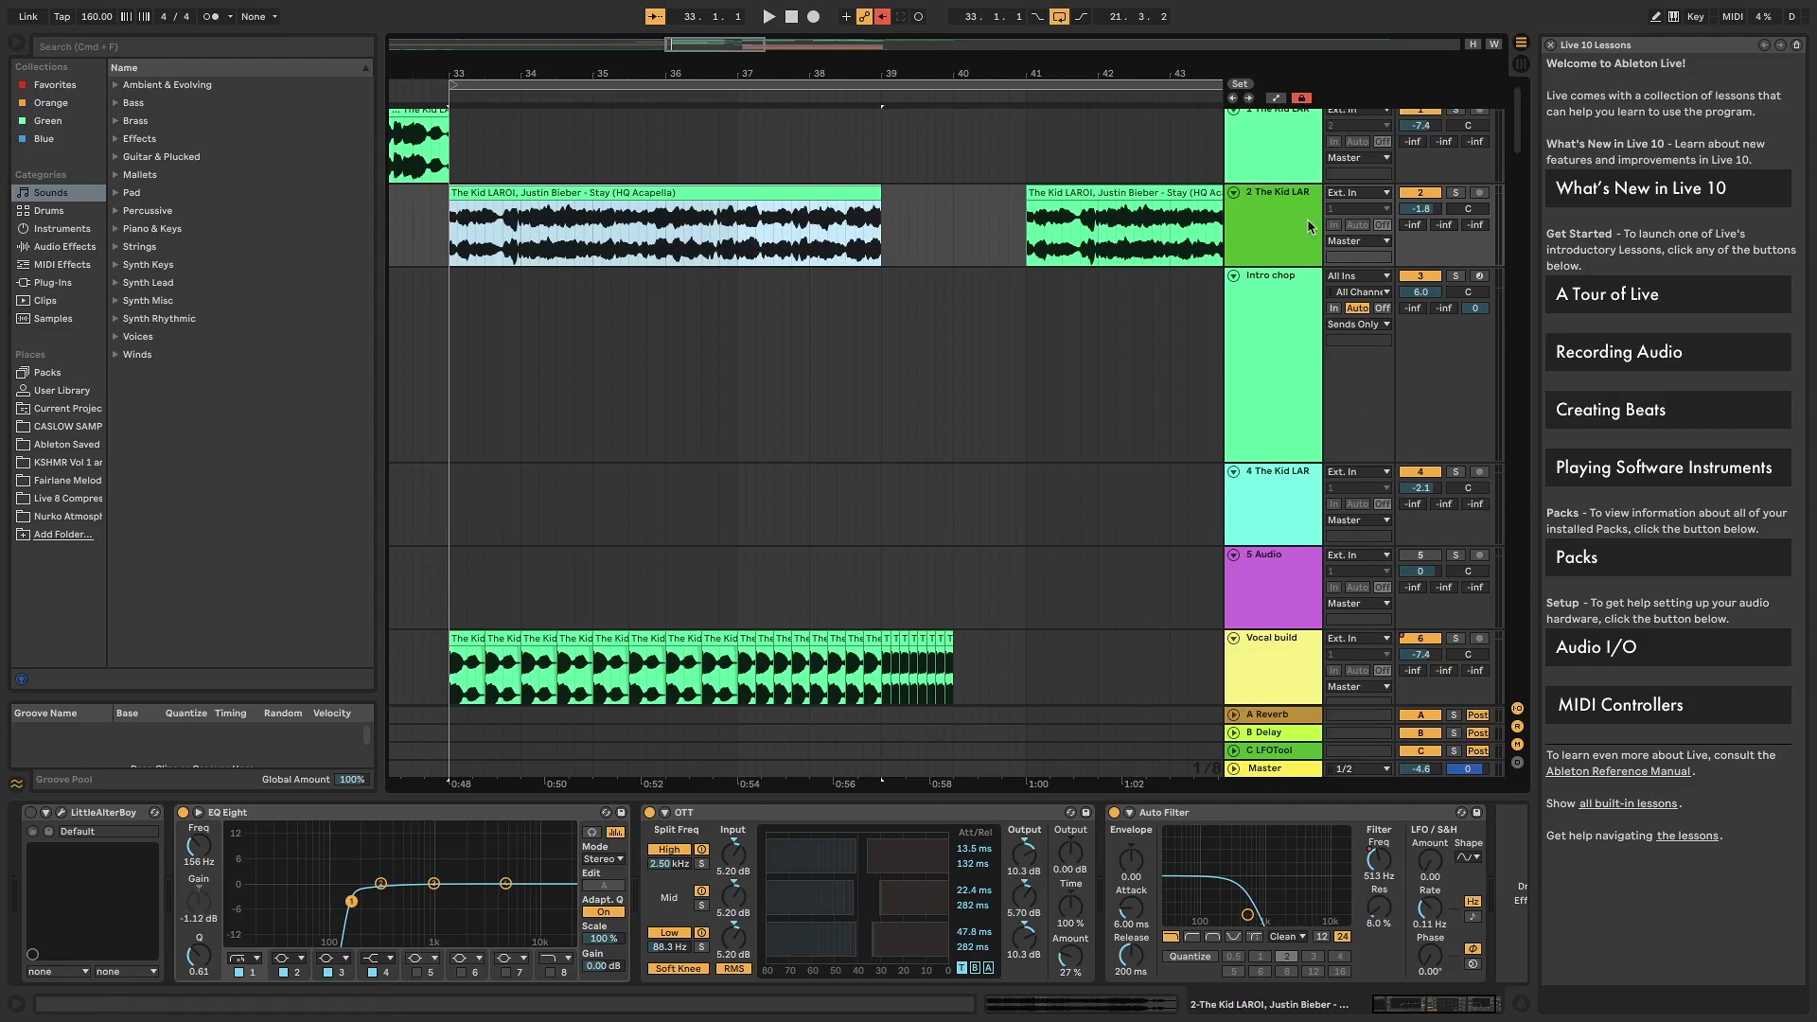
- Display track 2's Auto Filter frequency automation, inspect its breakpoints from bar 33 to 41, and play the vocal
left_click(1278, 99)
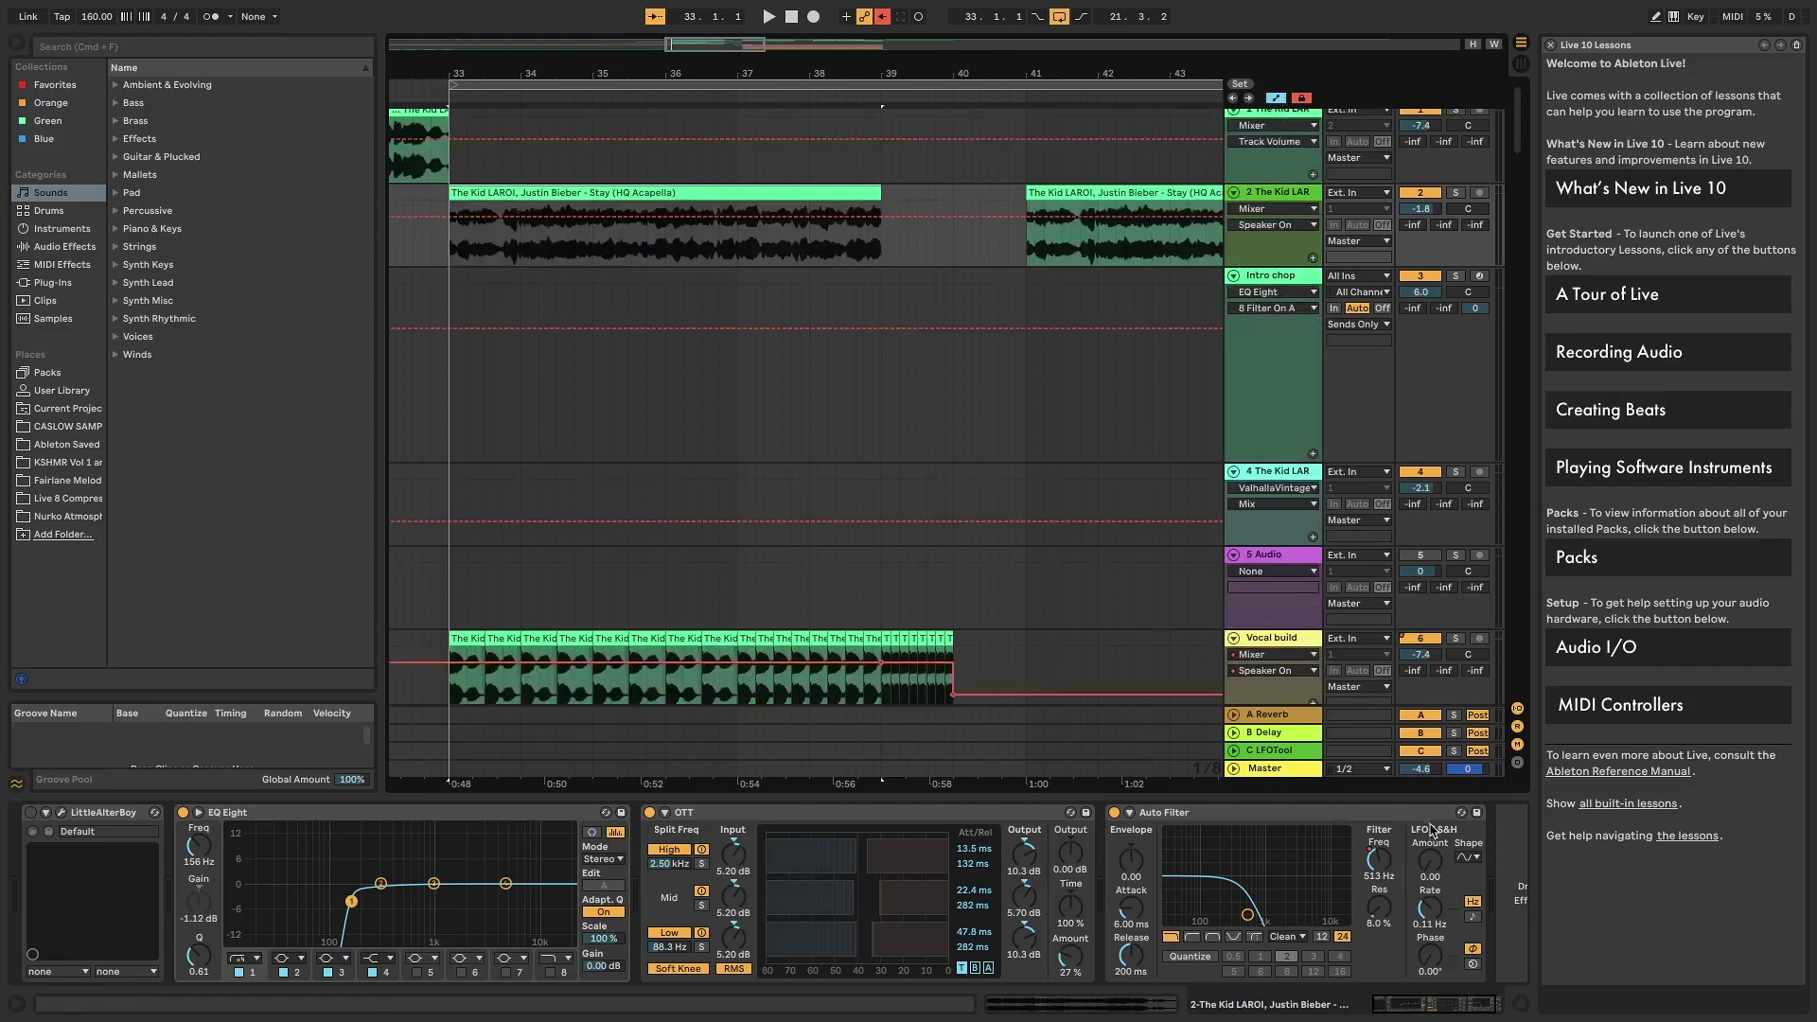
left_click(1378, 859)
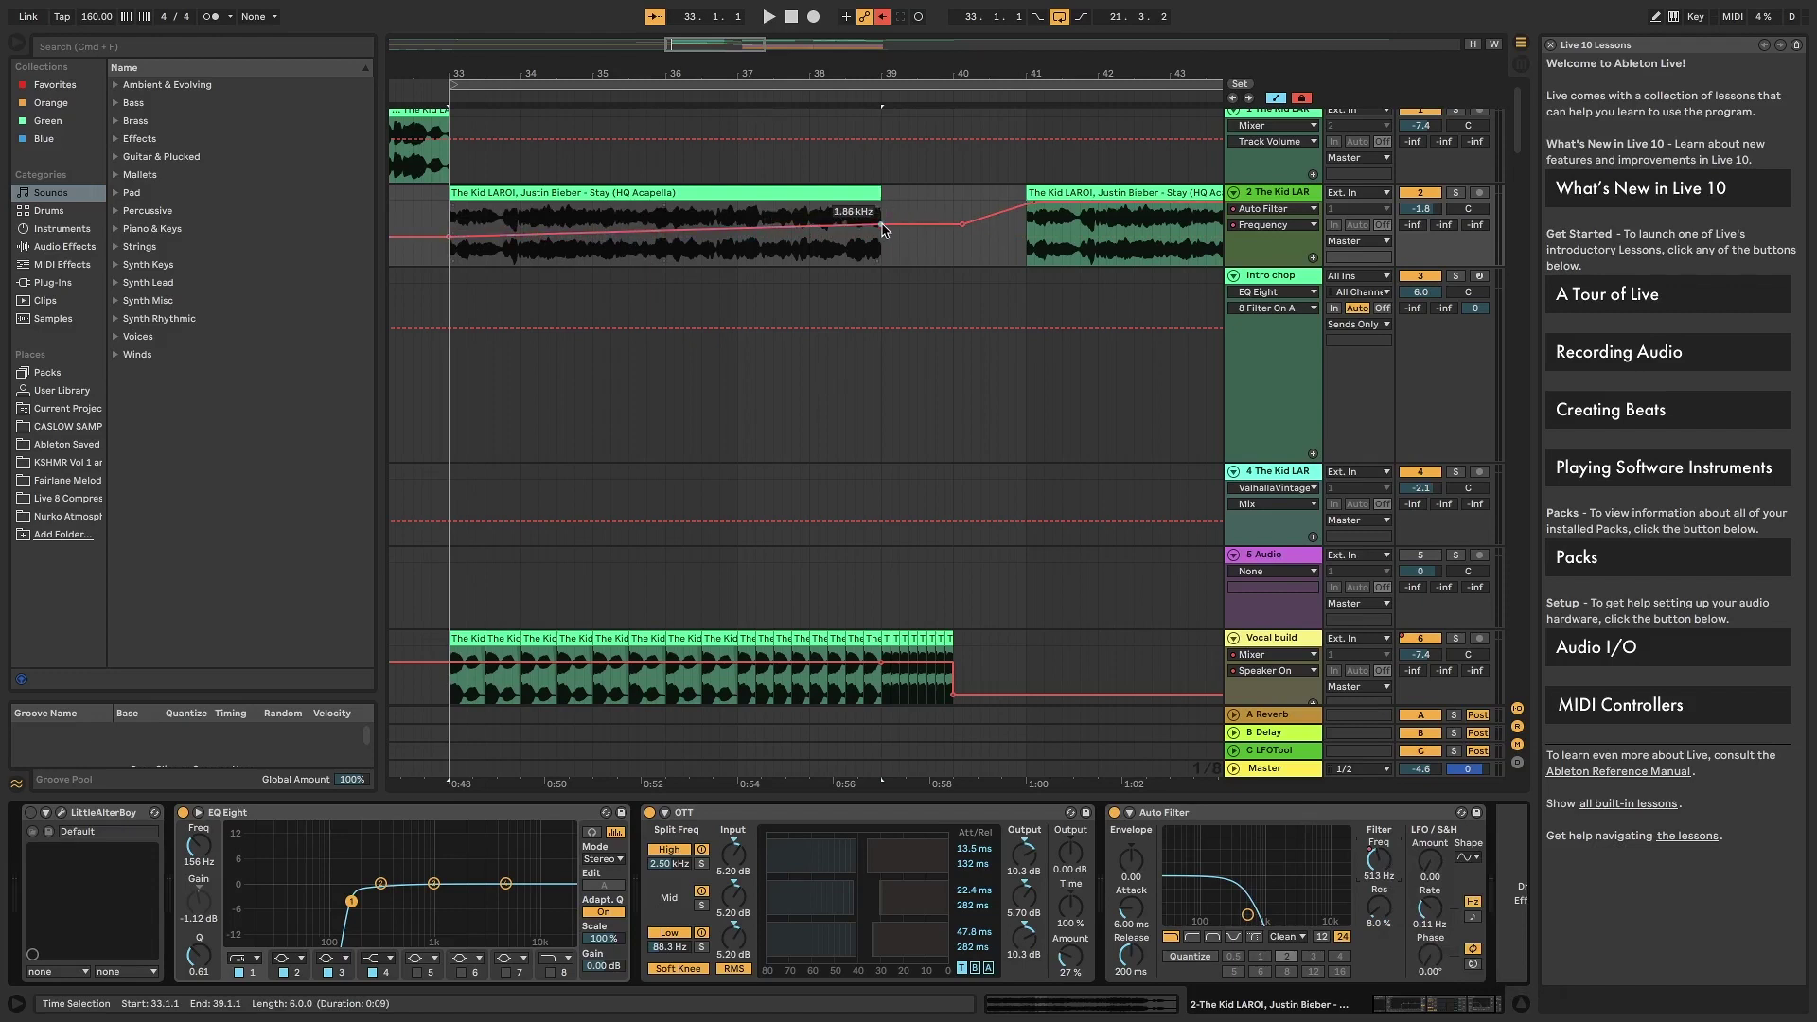
left_click(1028, 205)
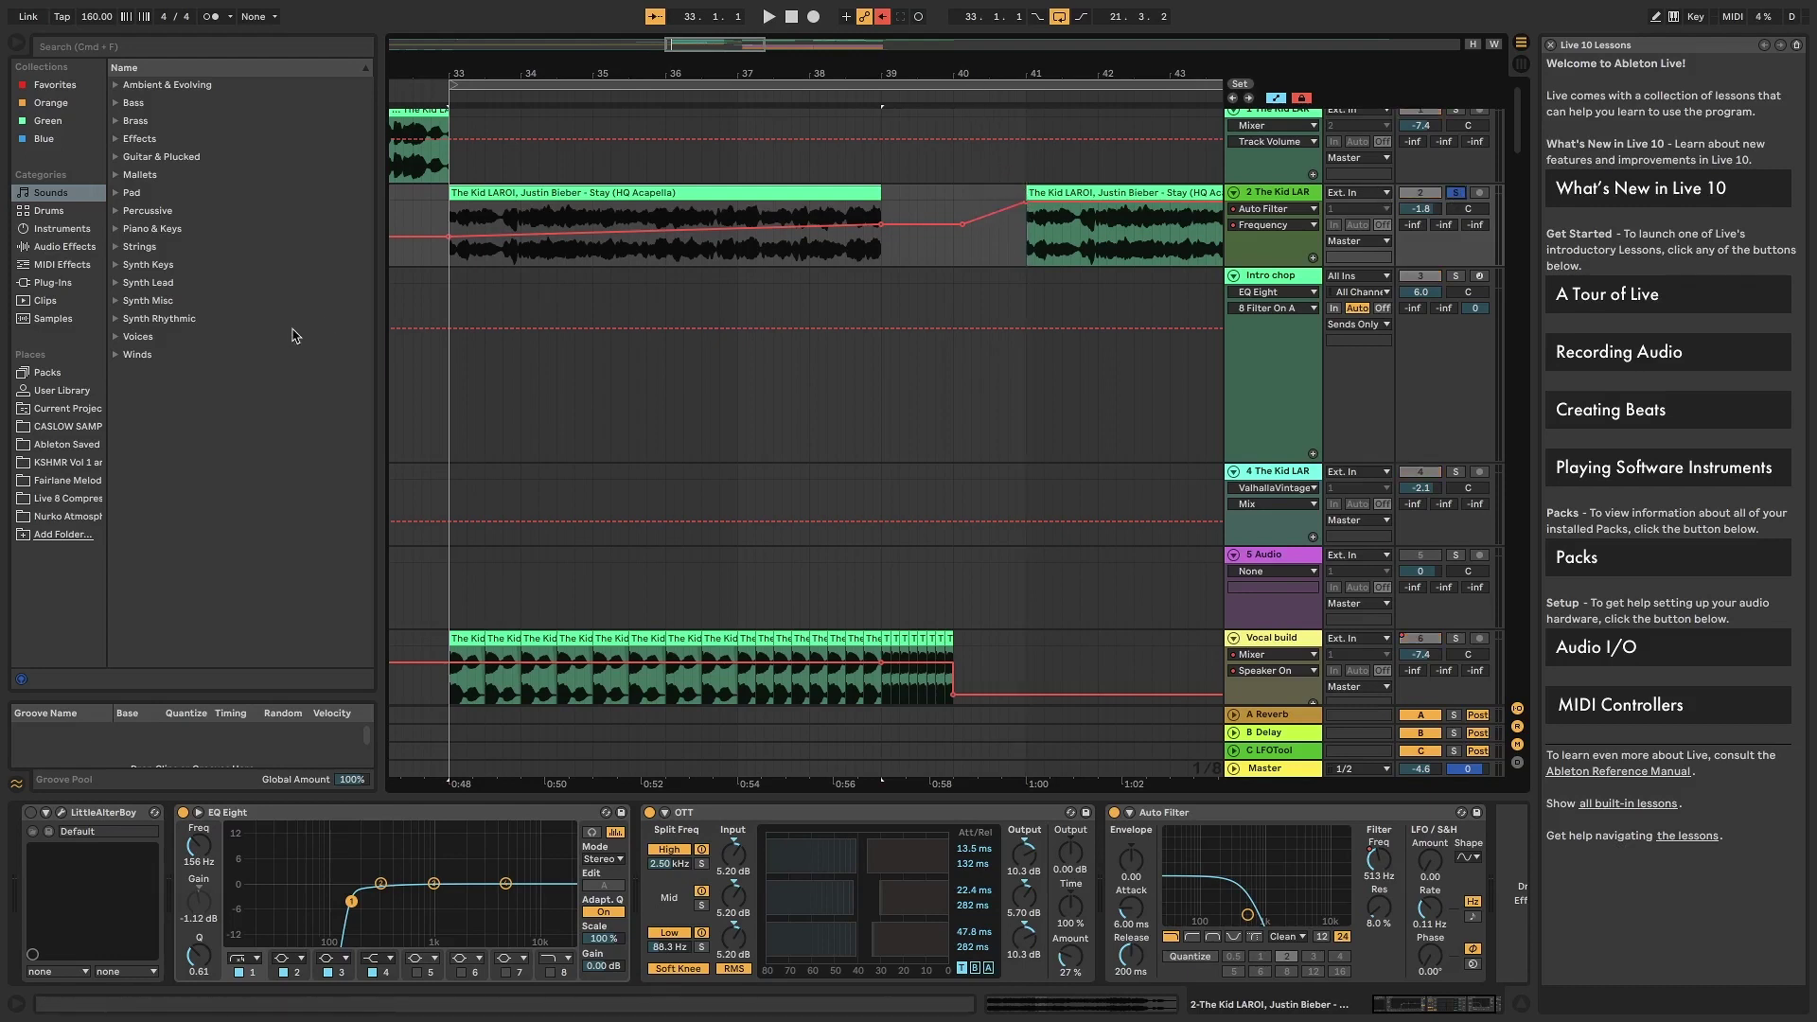
left_click(452, 223)
scroll(452, 223, "up", 1)
key("space")
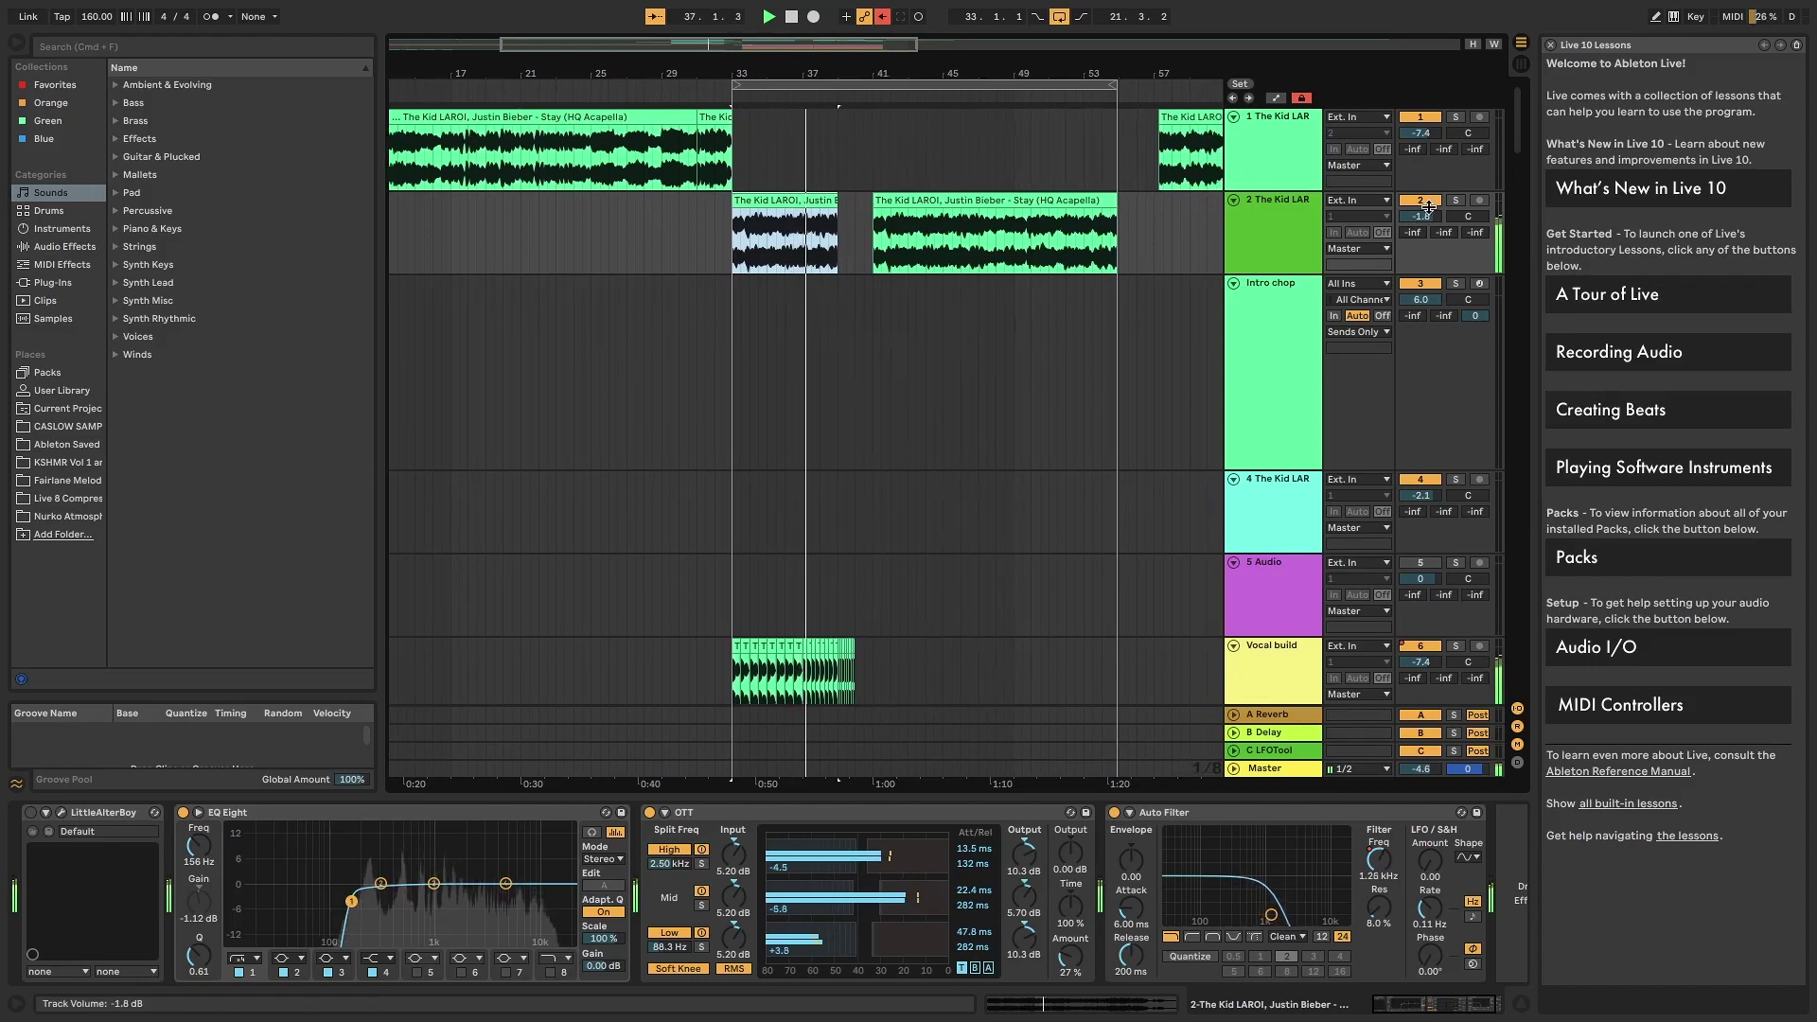
- Set track 2's vocal volume to -0.3 dB during playback
scroll(1373, 227, "down", 1)
mouse_move(1418, 207)
left_mouse_down()
mouse_move(1418, 181)
mouse_move(1423, 208)
left_mouse_up()
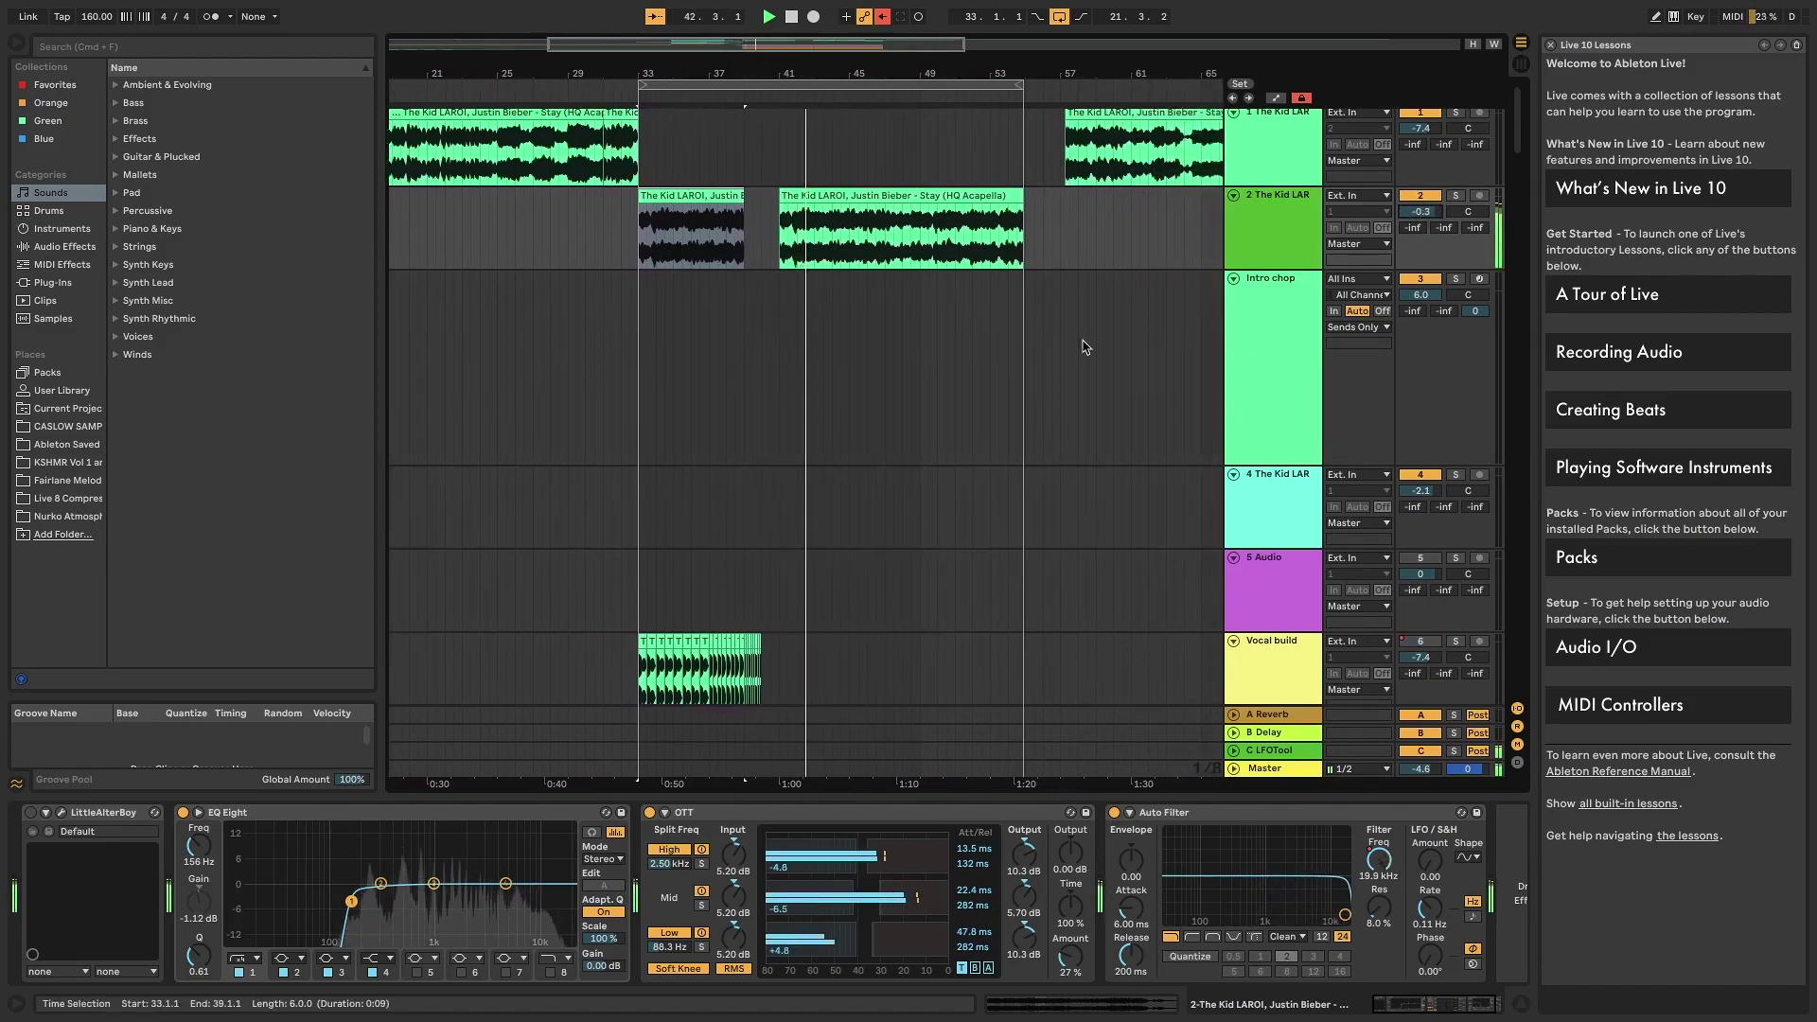
scroll(1087, 340, "down", 5)
scroll(1131, 316, "up", 5)
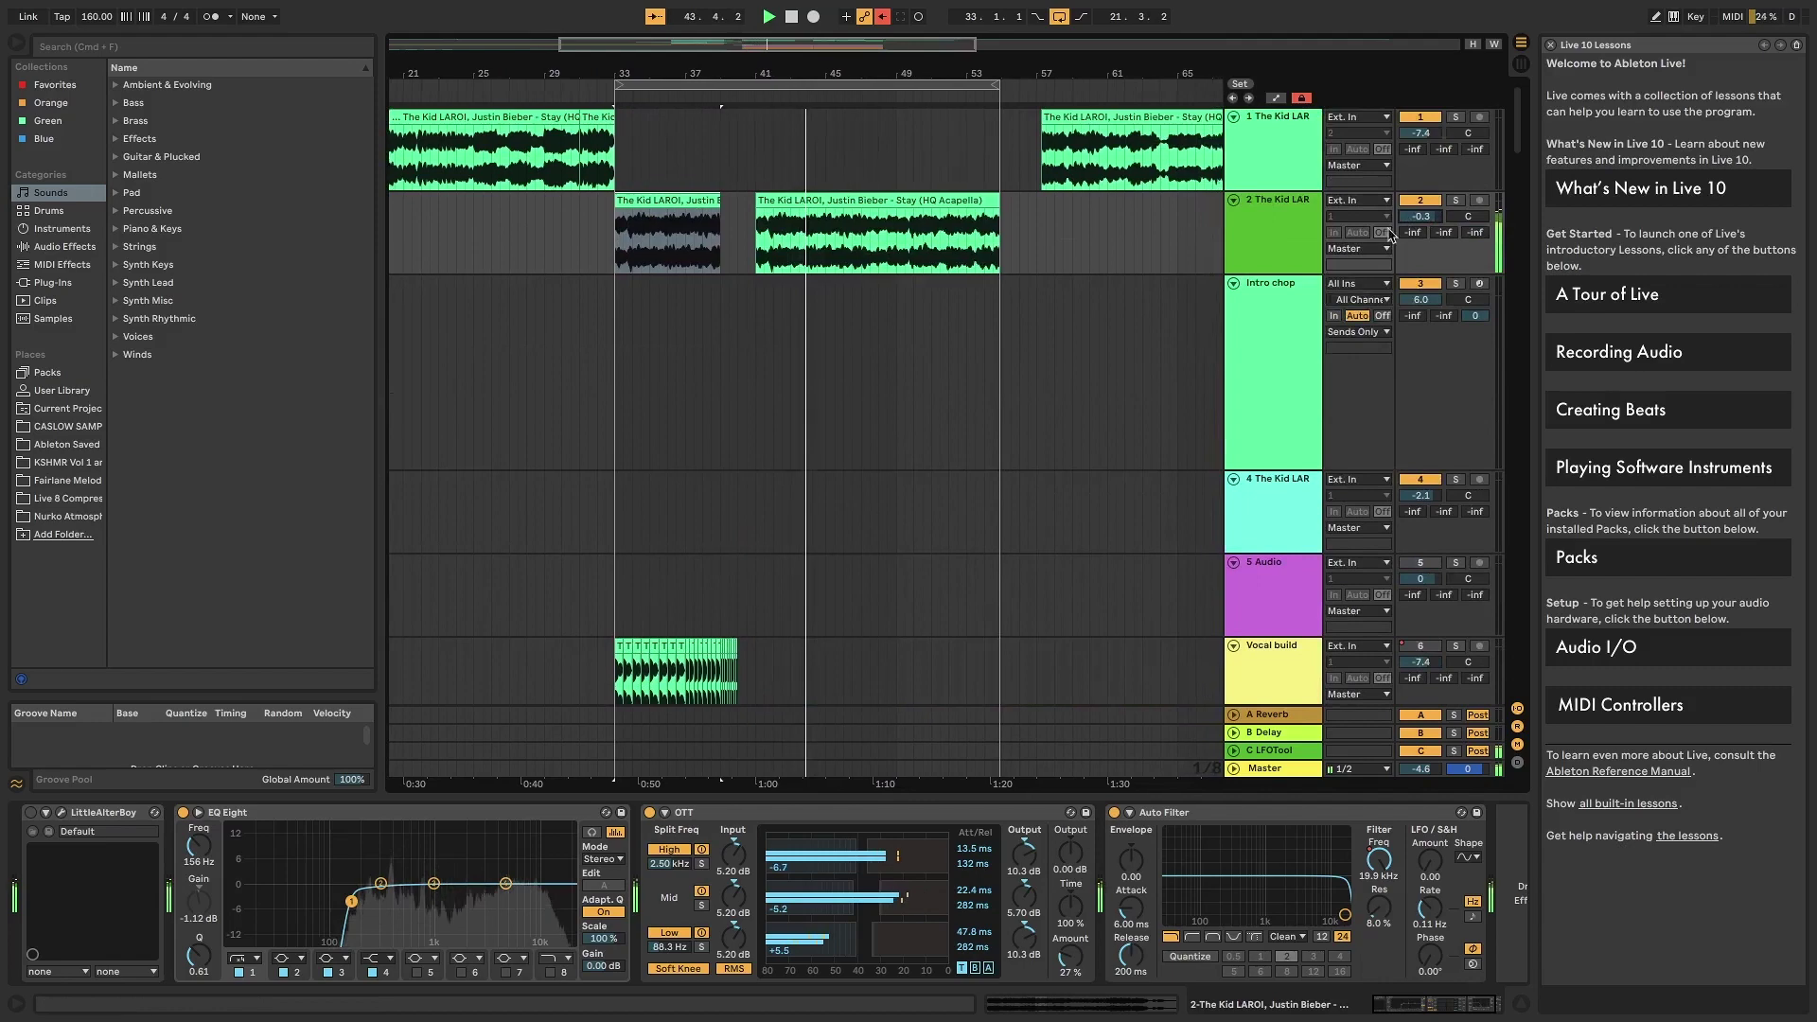
- Route track 2's audio output to Sends Only and play the vocal section
left_click(1358, 248)
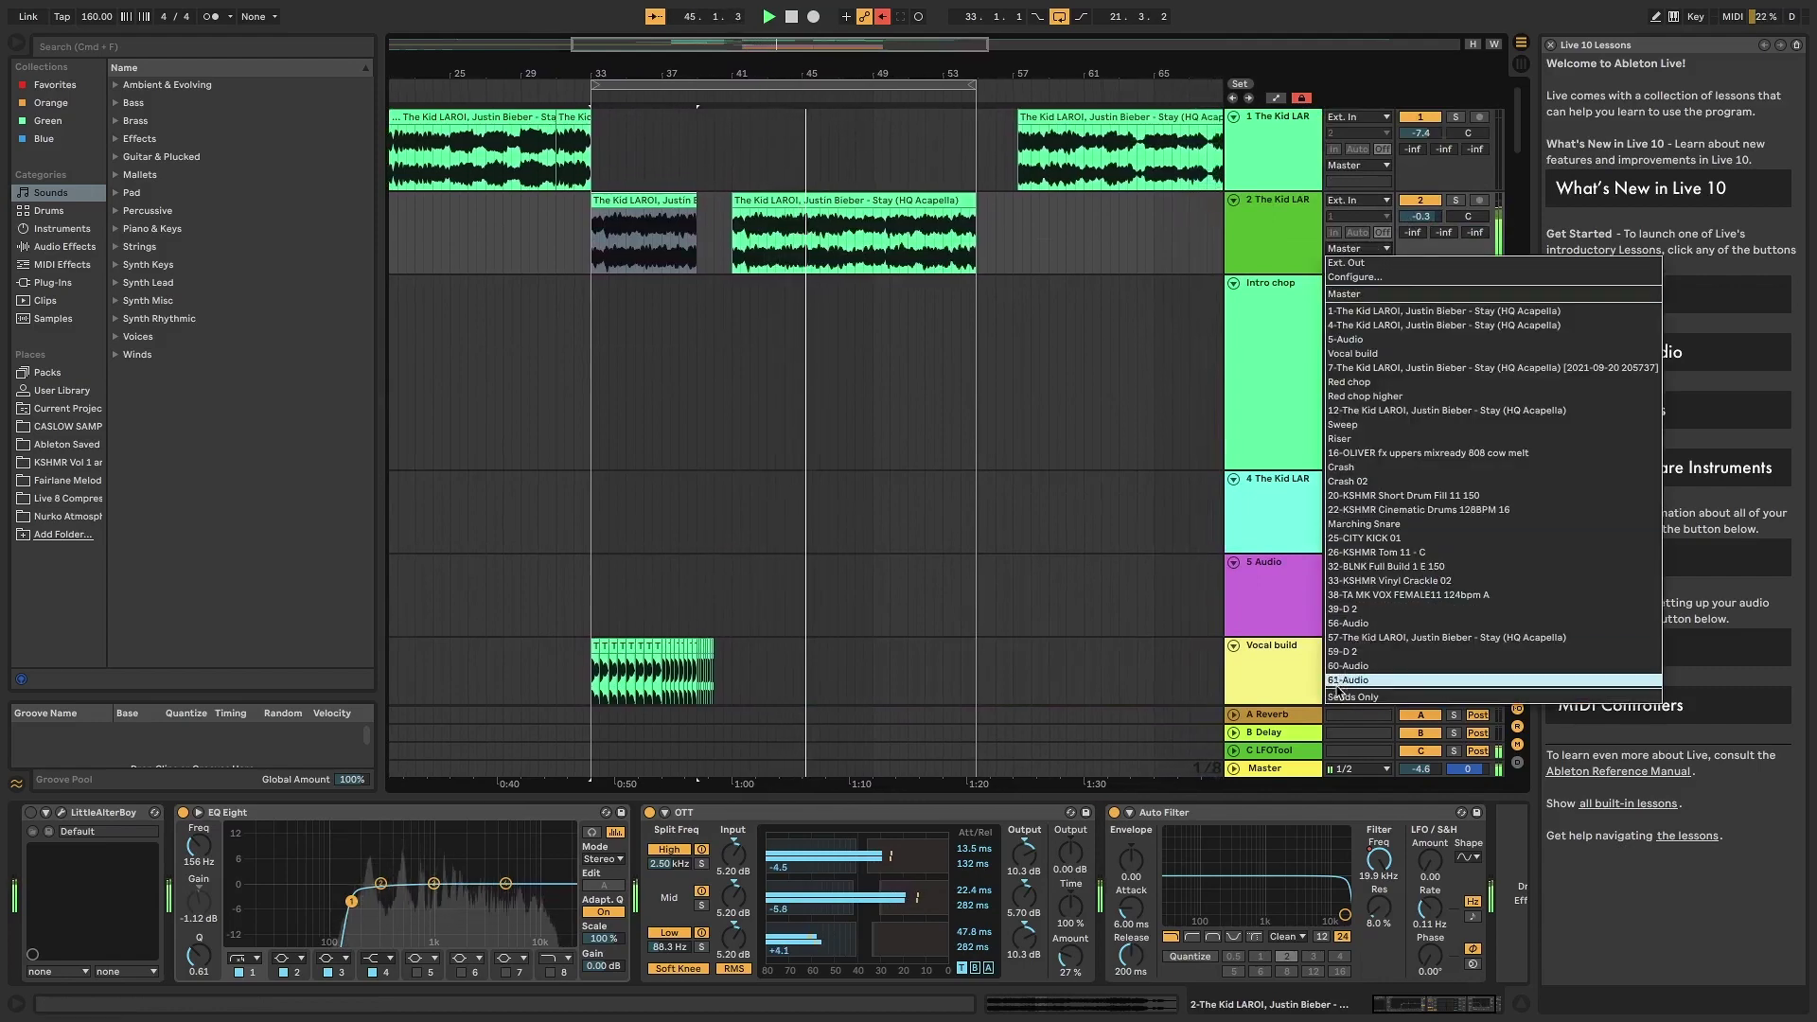
left_click(1249, 272)
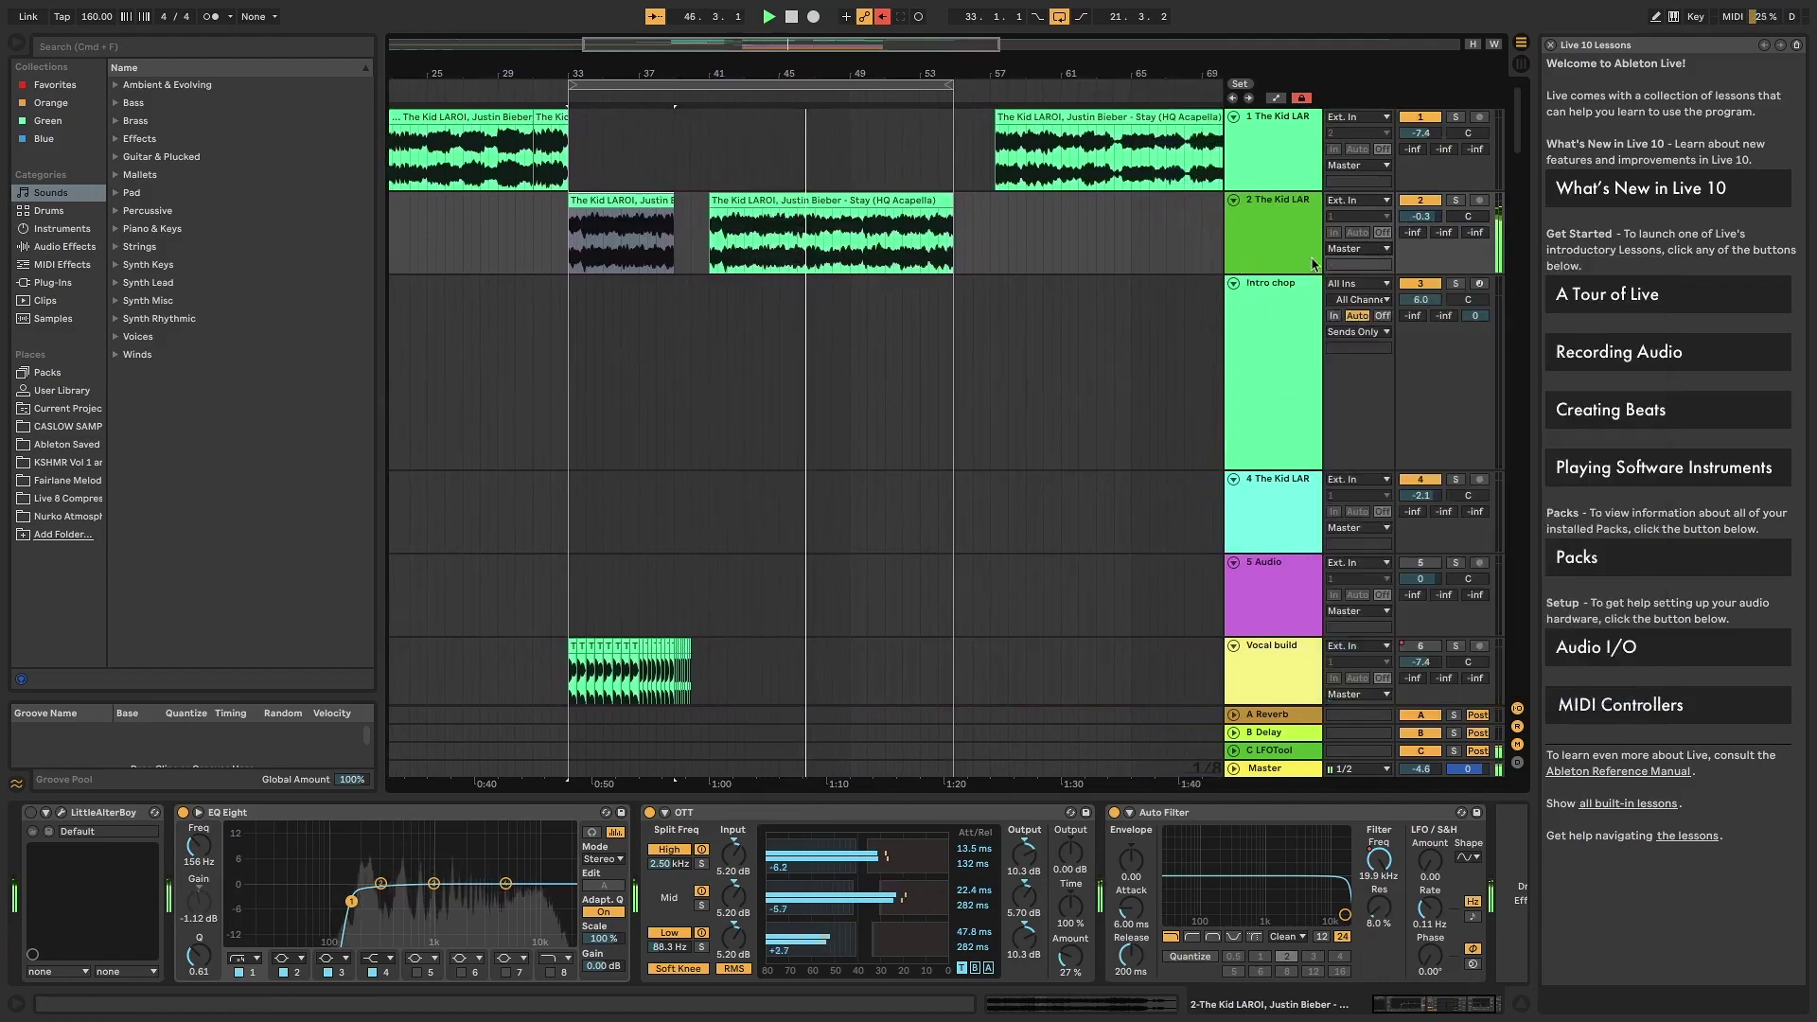
left_click(1360, 250)
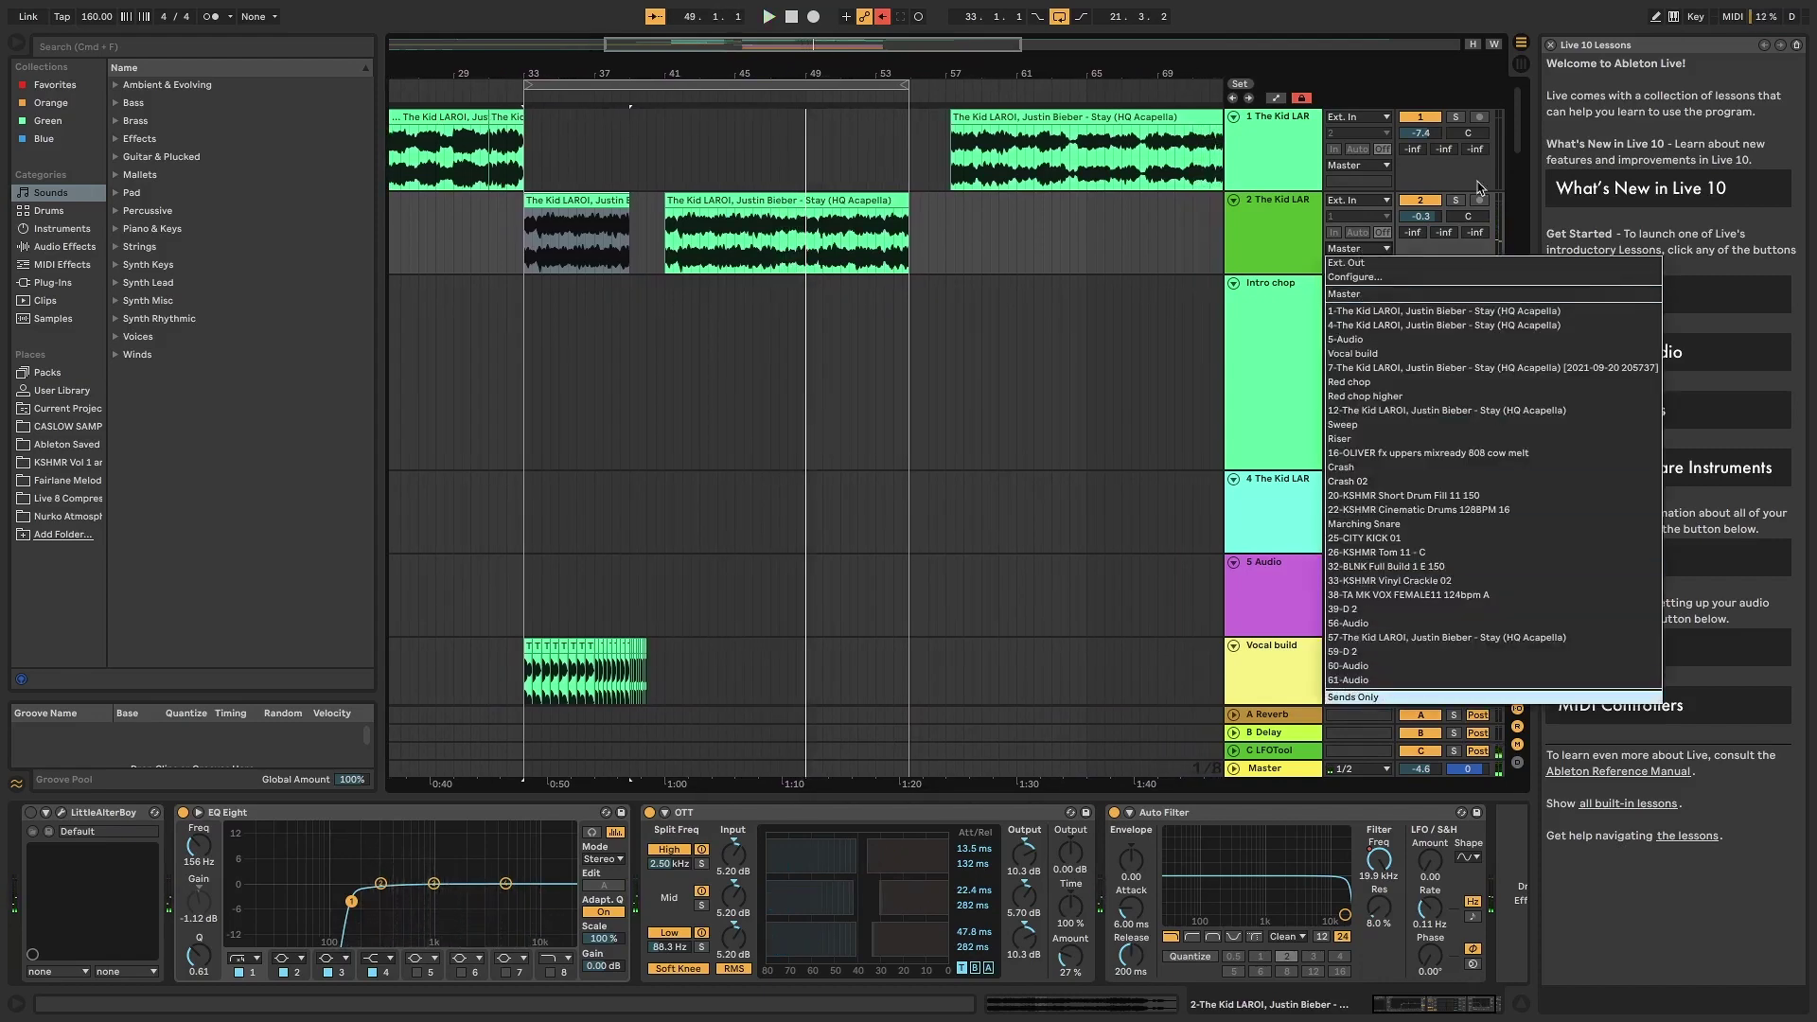
key("Return")
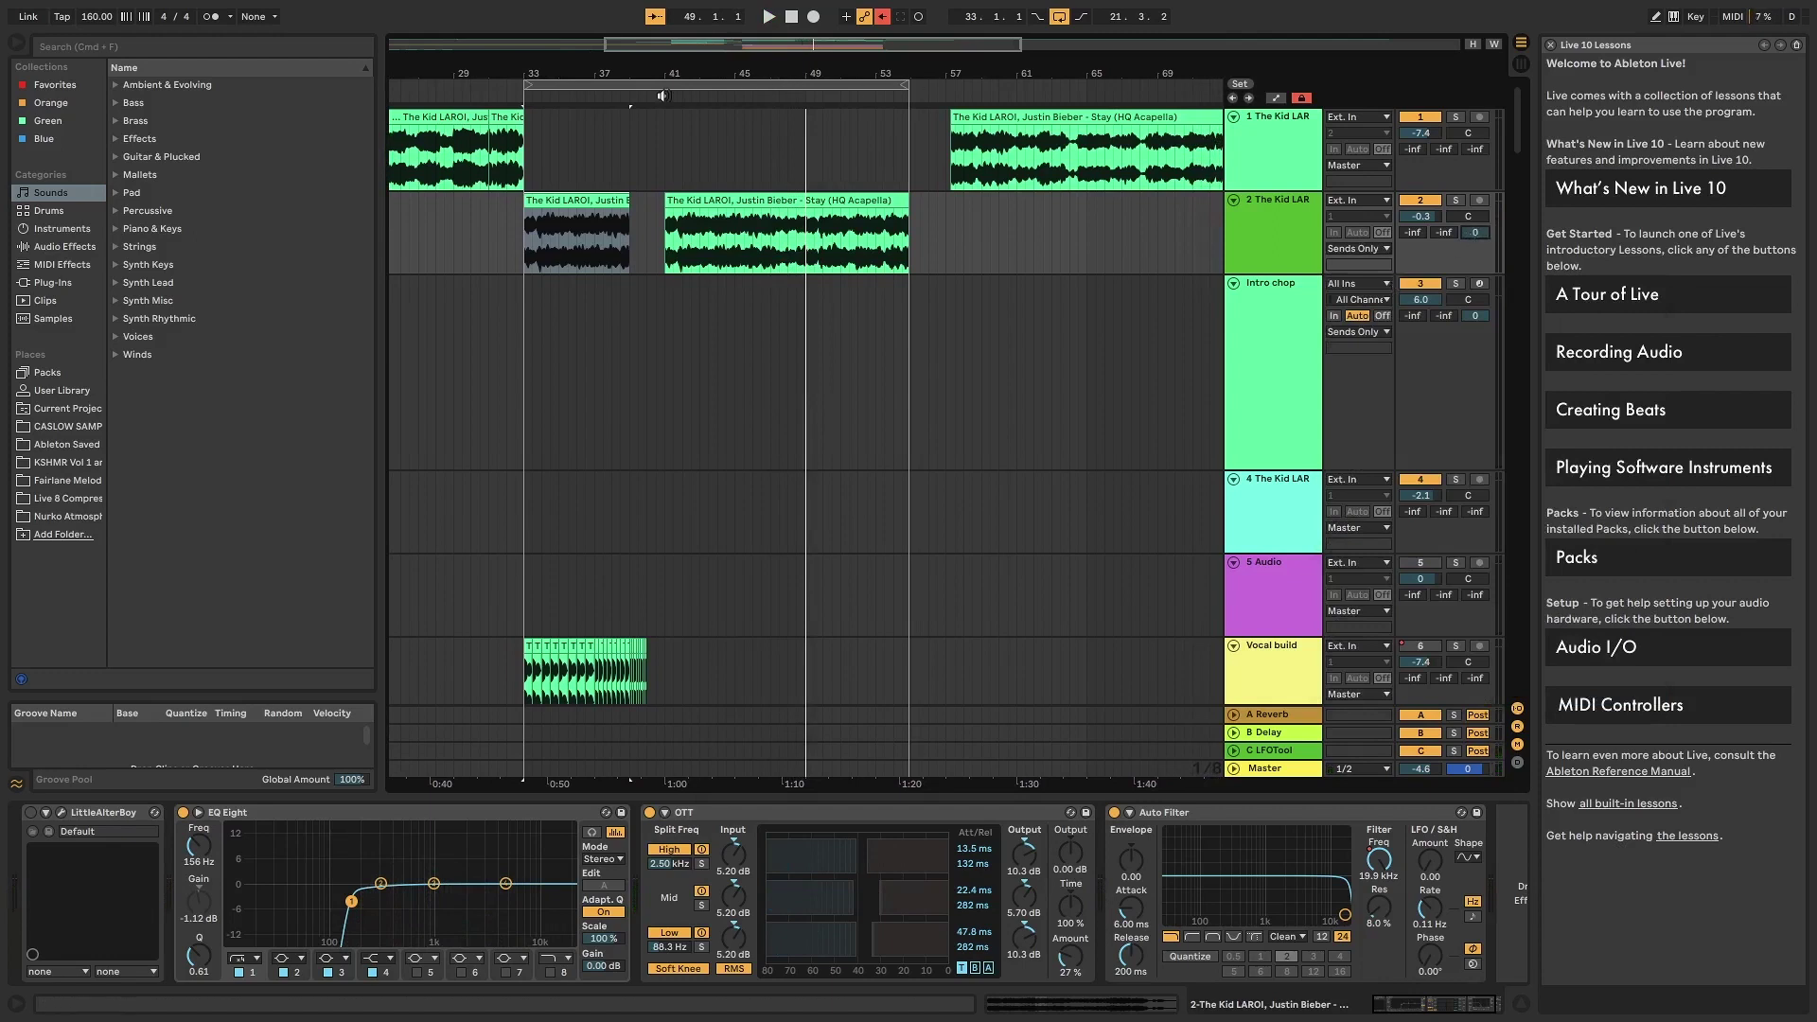
key("space")
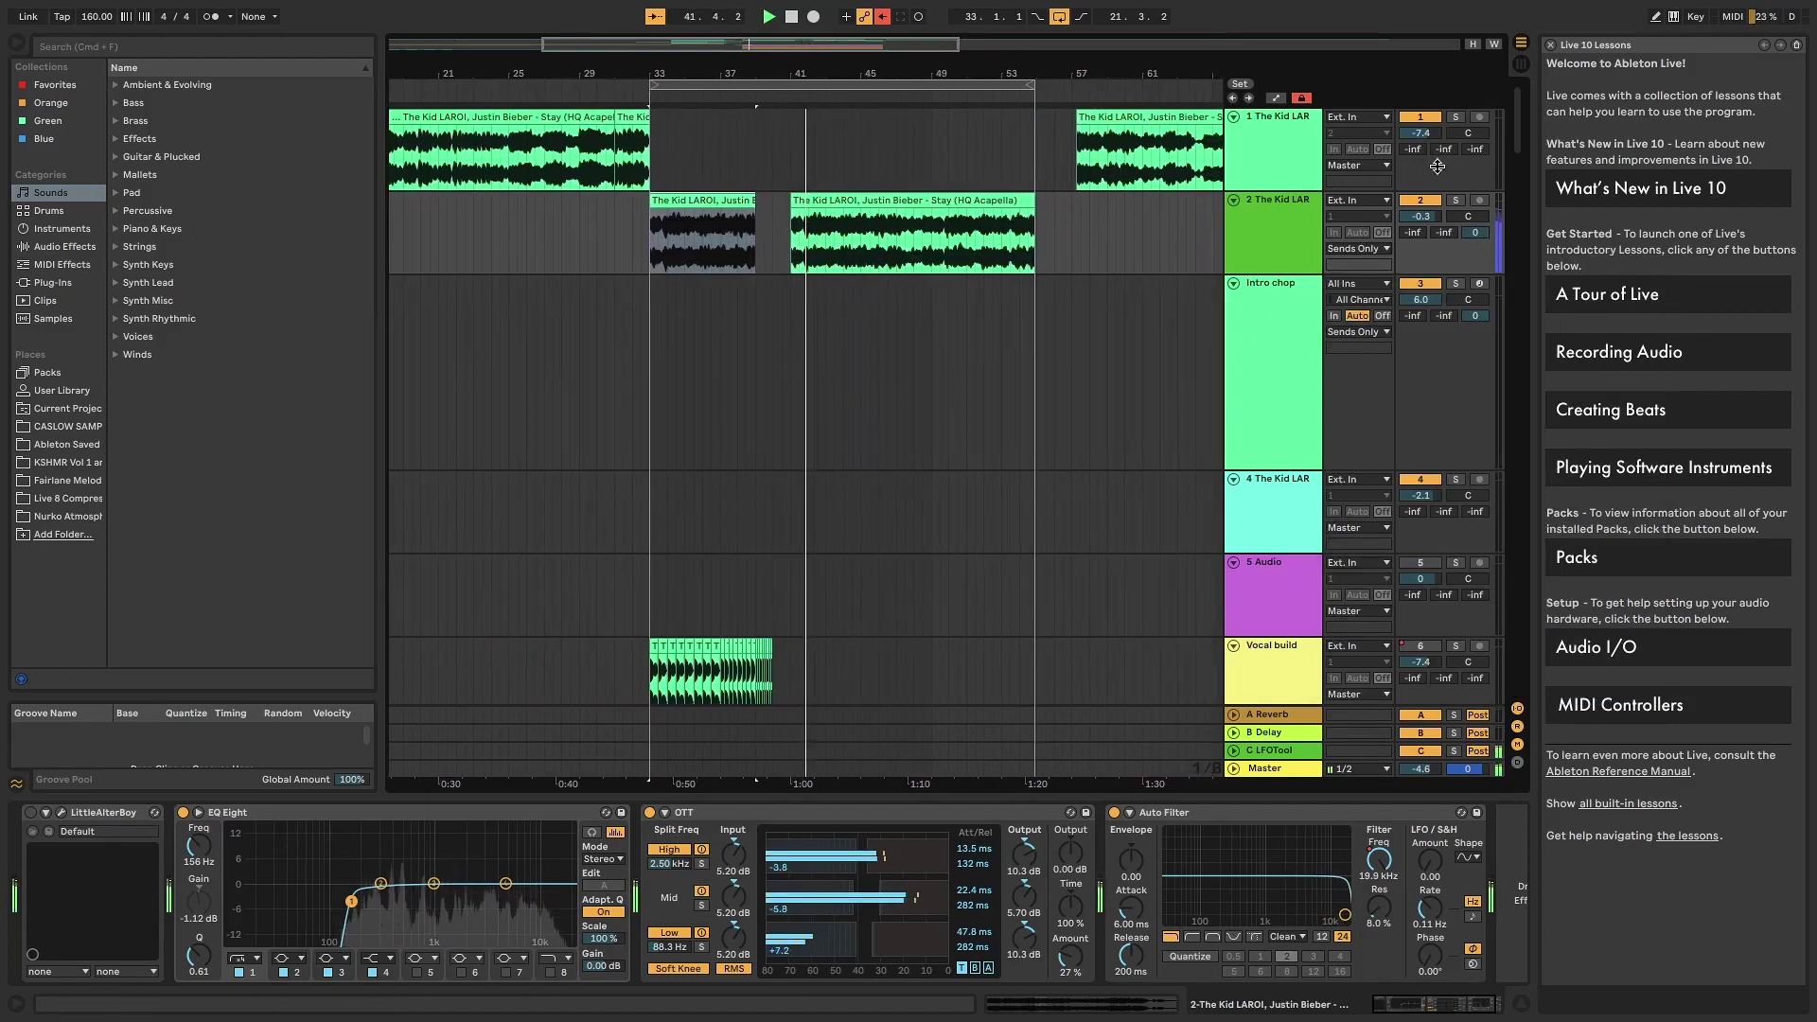